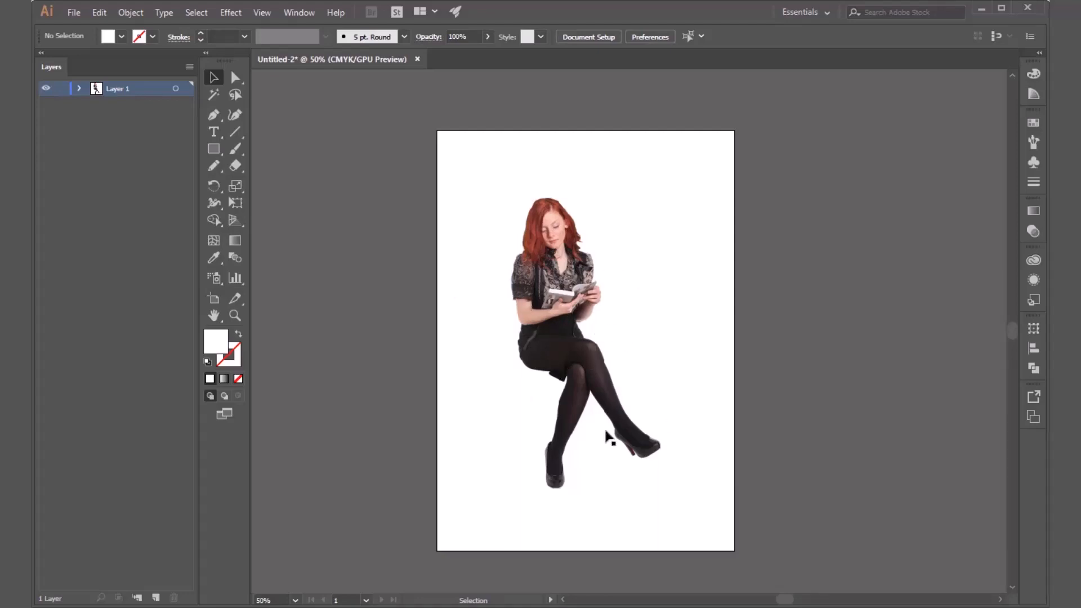
{"action": "key", "text": "a"}
{"action": "key", "text": "ctrl+n"}
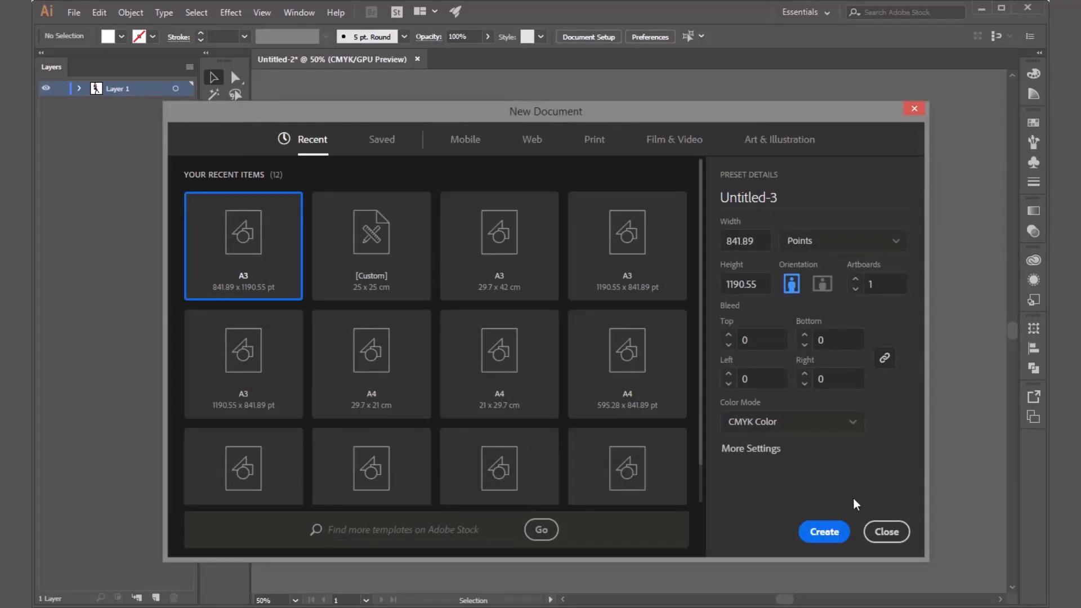
{"action": "left_click", "coordinate": [892, 537]}
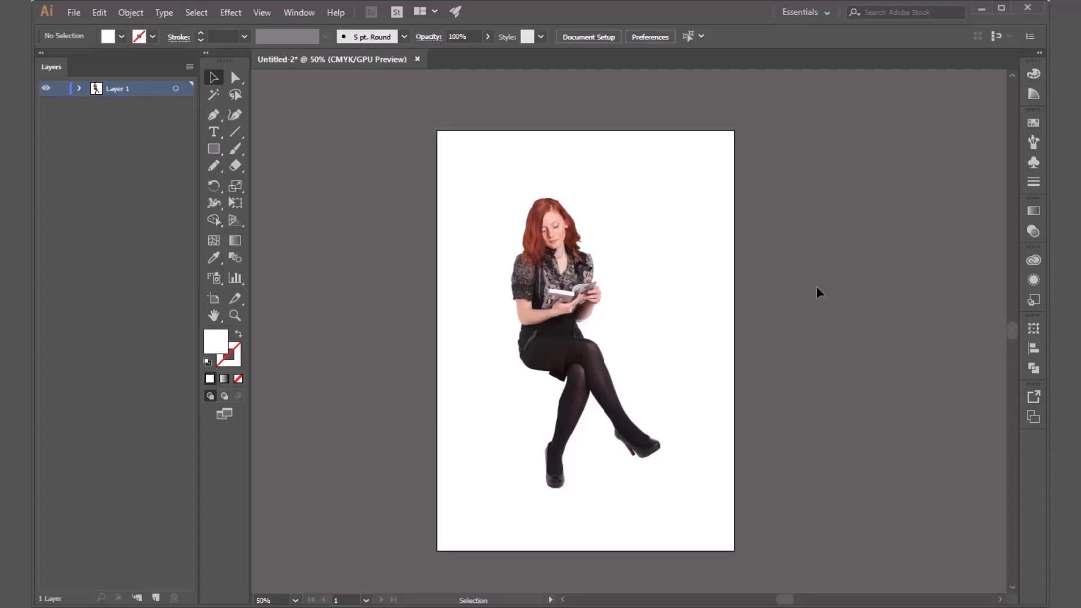
Set the opacity of the seated woman's photo to 50% and lock the image.
{"action": "left_click", "coordinate": [599, 302]}
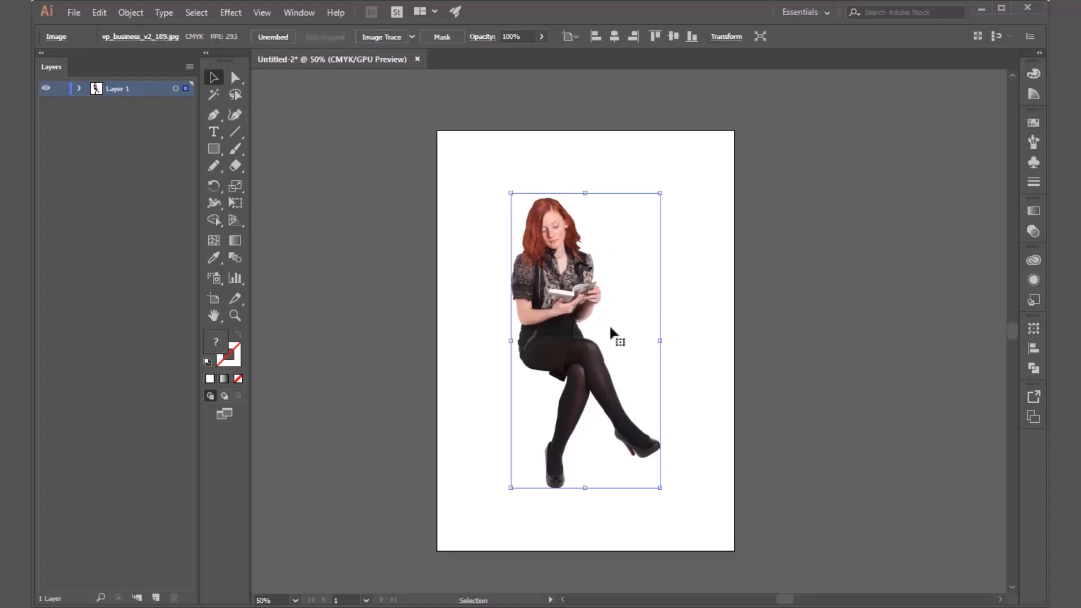
{"action": "left_click", "coordinate": [542, 36]}
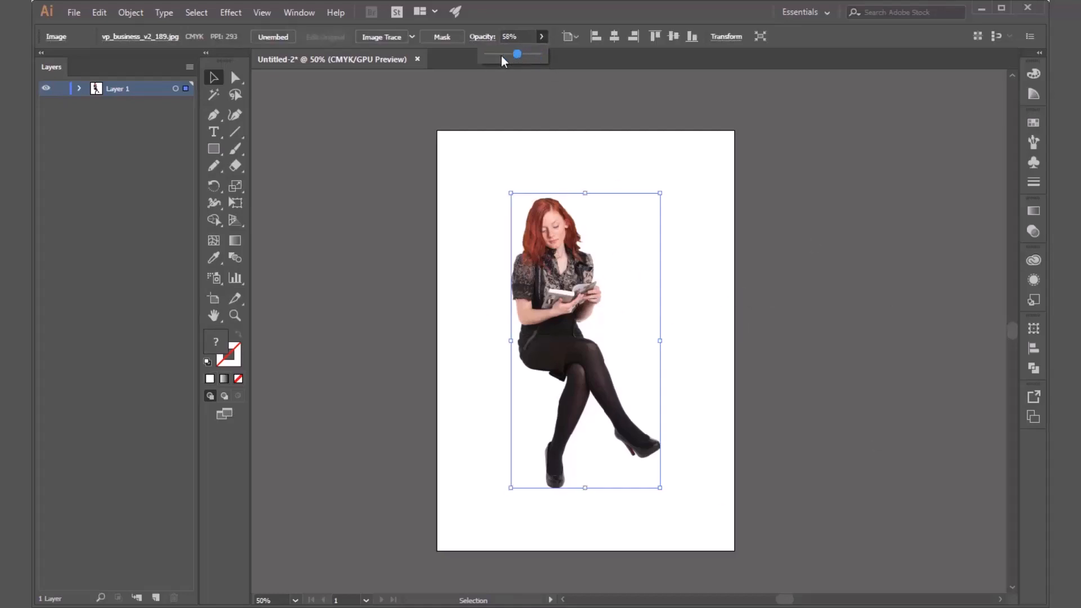
{"action": "left_click_drag", "start_coordinate": [501, 55], "coordinate": [504, 59]}
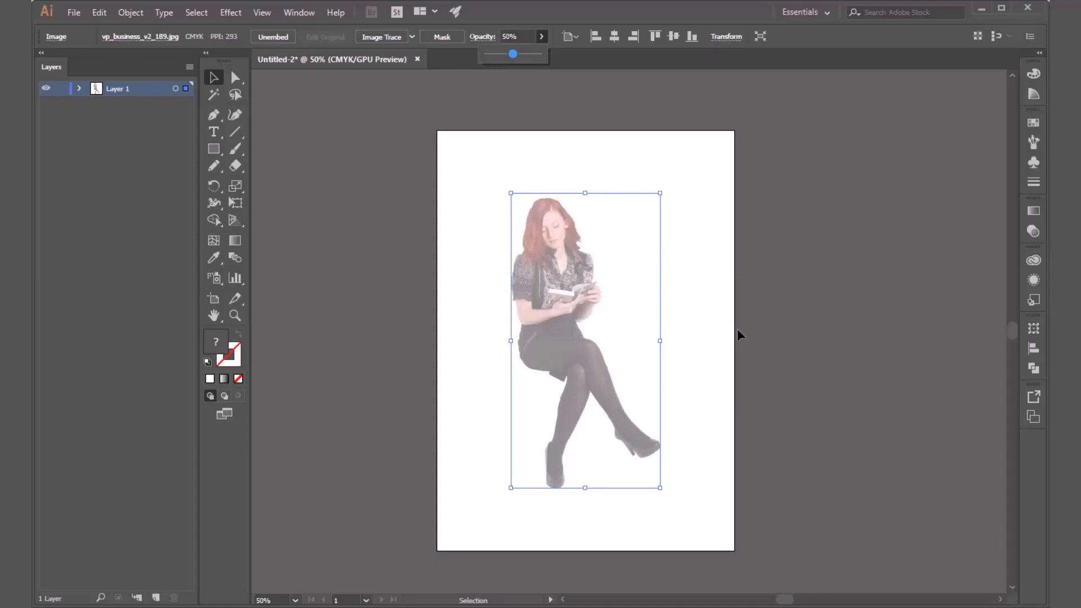
{"action": "left_click", "coordinate": [612, 325]}
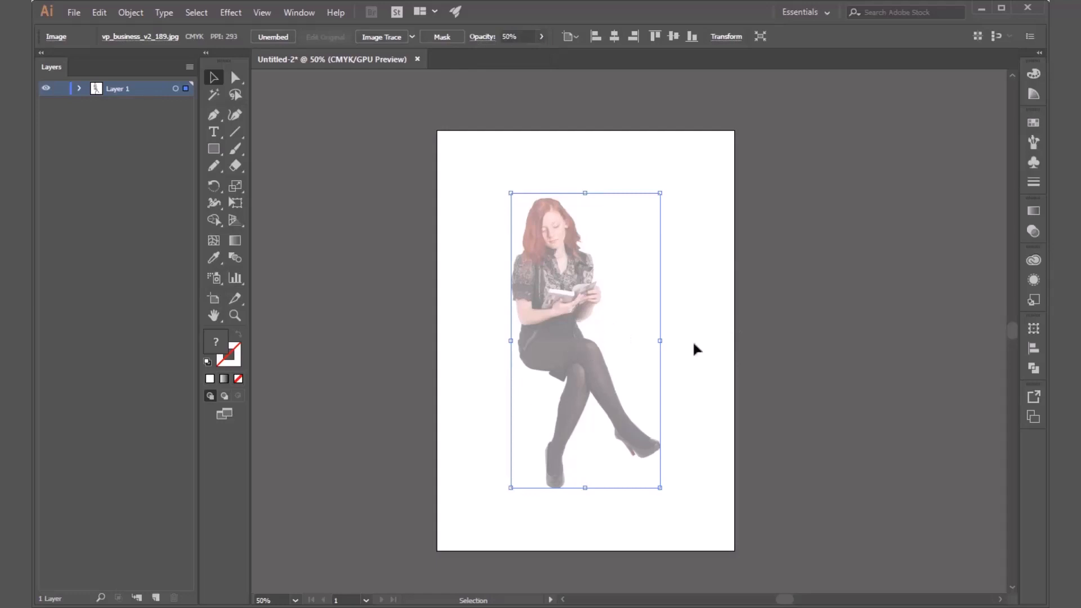
{"action": "left_click", "coordinate": [719, 347]}
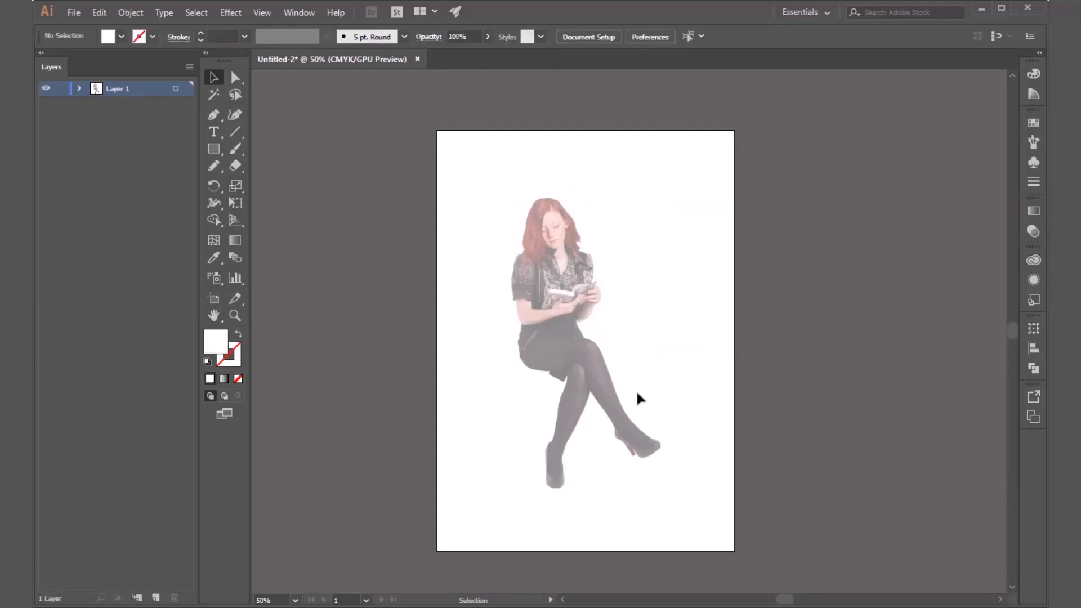
Check the image inside Layer 1 and rename the layer as Real People.
{"action": "left_click", "coordinate": [79, 89]}
{"action": "left_click", "coordinate": [41, 53]}
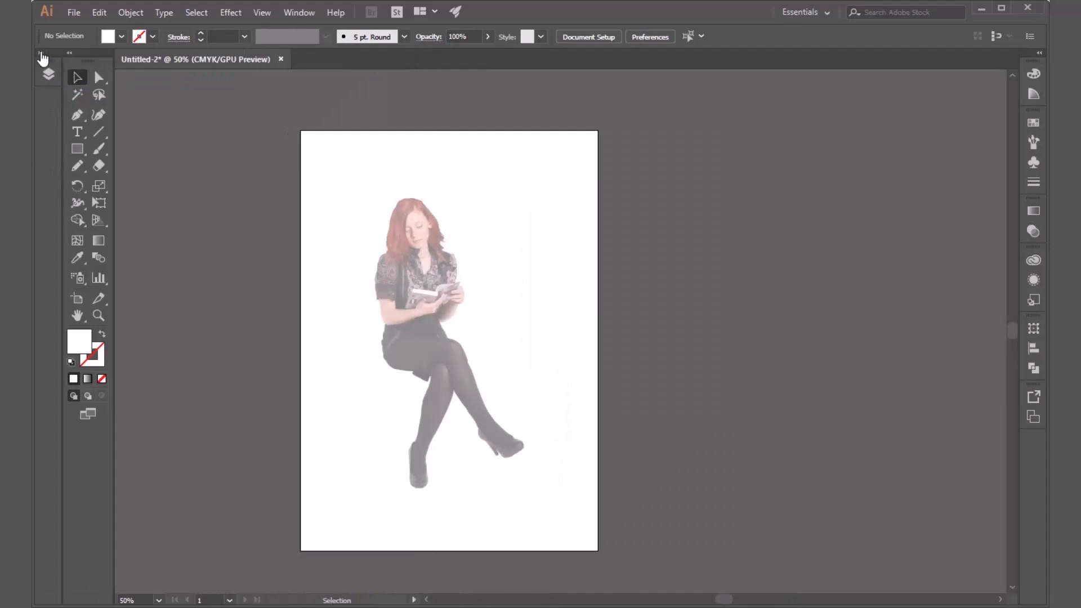
{"action": "left_click", "coordinate": [41, 52]}
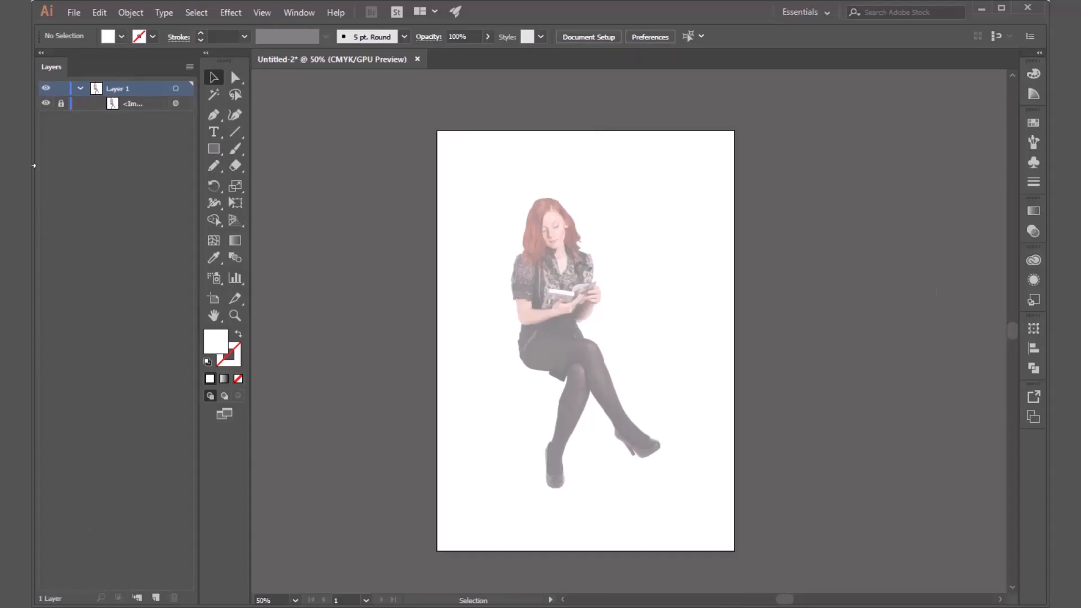
{"action": "left_click", "coordinate": [79, 89]}
{"action": "left_click", "coordinate": [78, 87]}
{"action": "left_click", "coordinate": [78, 86]}
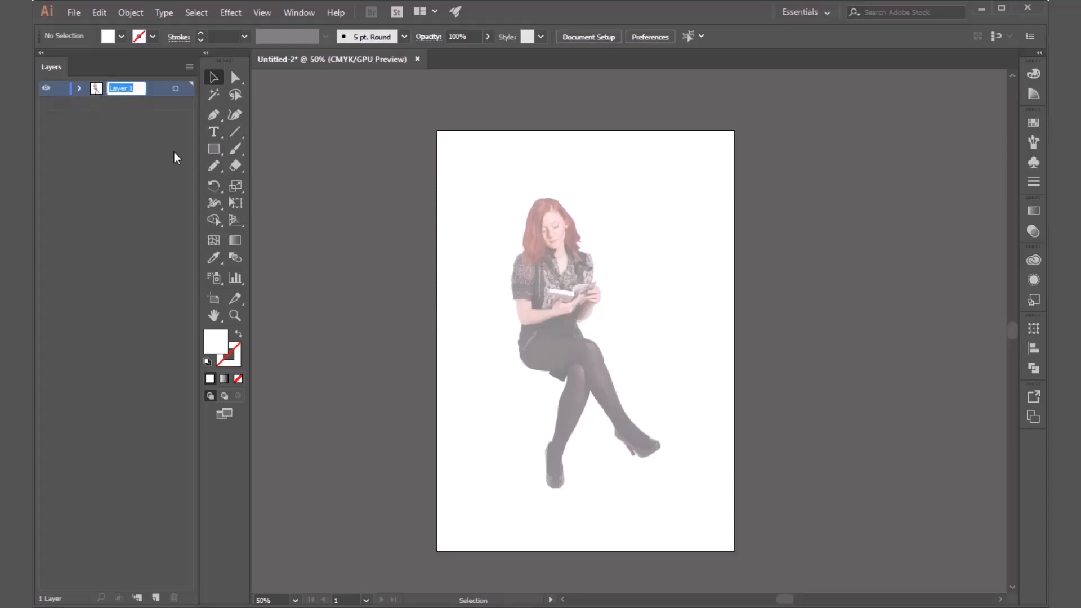
{"action": "type", "text": "Real People"}
{"action": "key", "text": "Return"}
{"action": "left_click", "coordinate": [78, 88]}
{"action": "left_click", "coordinate": [79, 89]}
Examine the faded photo up close from the woman's hair and face down to her clothes, hands and legs.
{"action": "scroll", "coordinate": [647, 262], "scroll_direction": "up", "scroll_amount": 2}
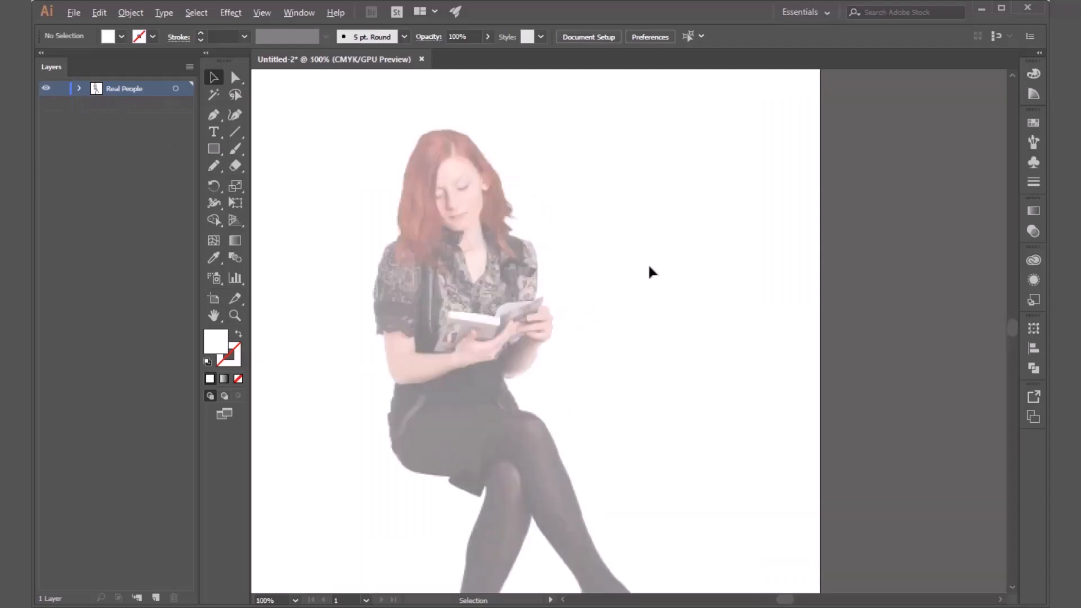
{"action": "scroll", "coordinate": [446, 193], "scroll_direction": "up", "scroll_amount": 3}
{"action": "scroll", "coordinate": [694, 215], "scroll_direction": "down", "scroll_amount": 1}
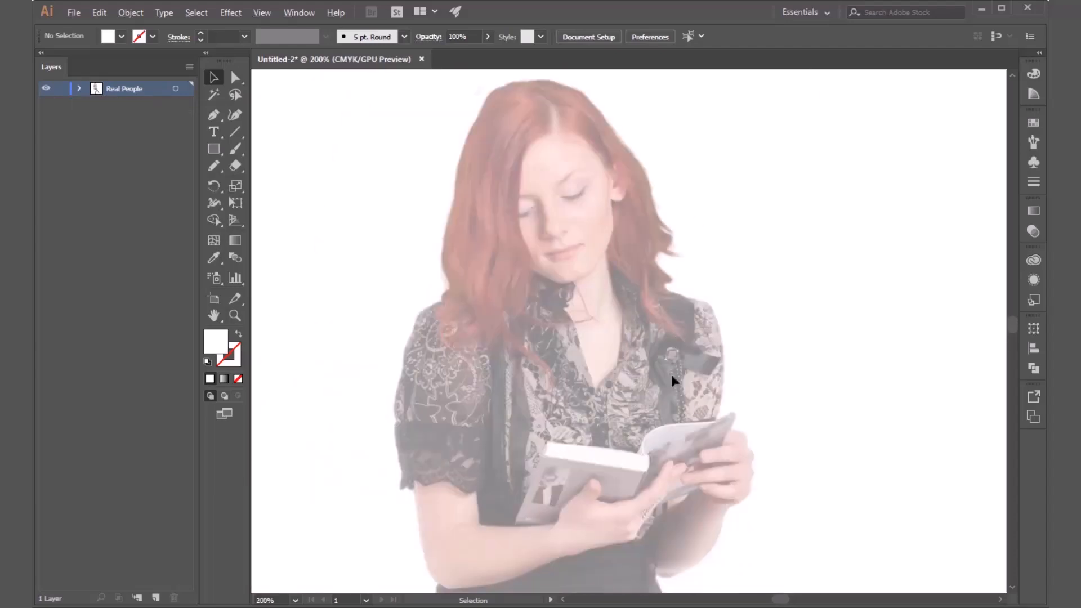
{"action": "left_click_drag", "start_coordinate": [673, 381], "coordinate": [693, 412]}
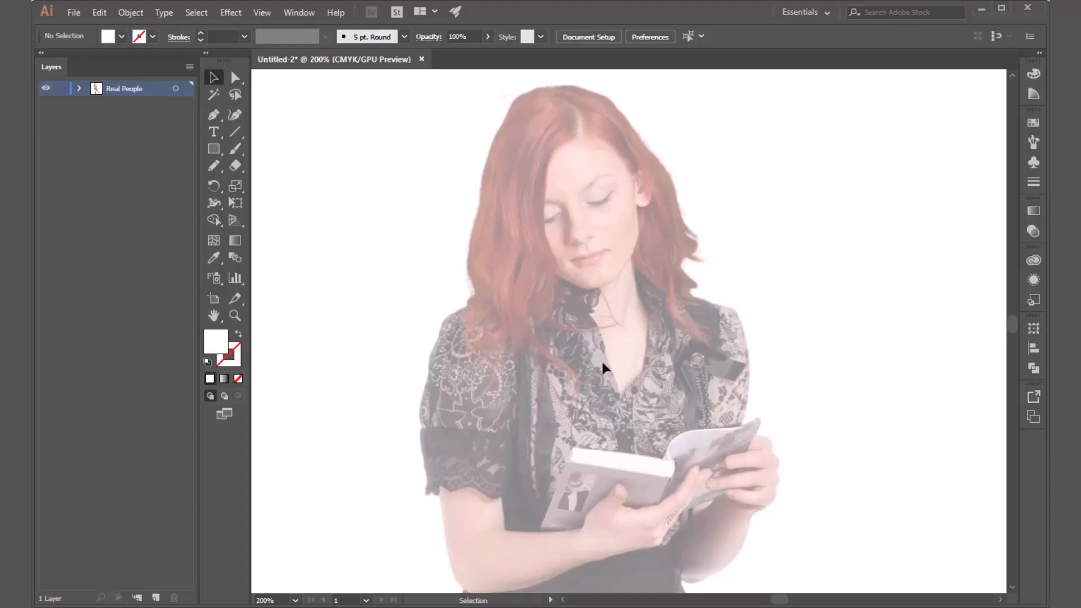
{"action": "key", "text": "space"}
{"action": "left_click_drag", "start_coordinate": [738, 395], "coordinate": [718, 70]}
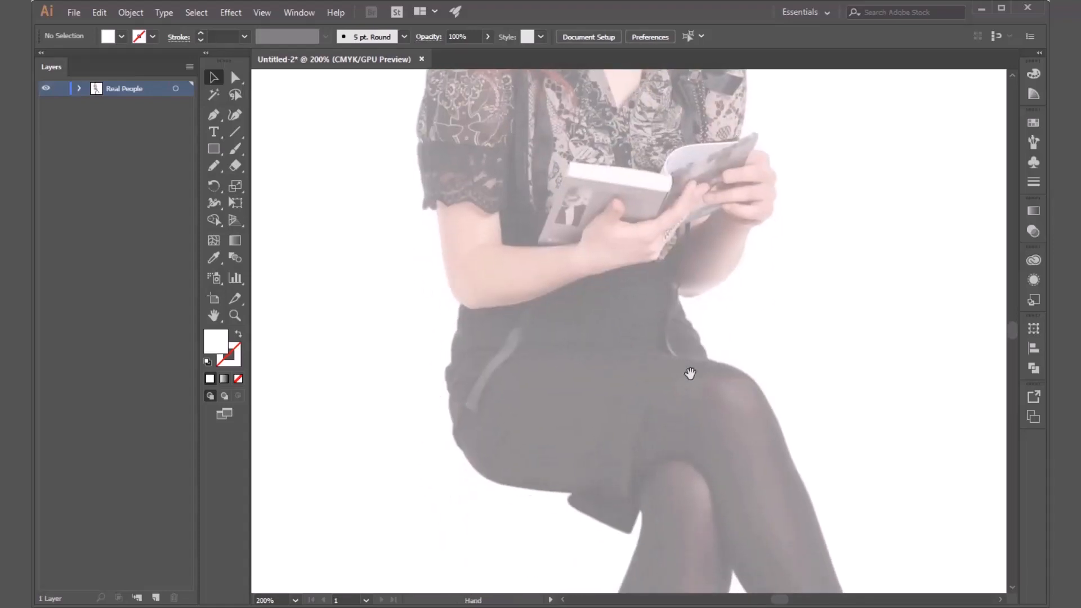
{"action": "left_click_drag", "start_coordinate": [687, 374], "coordinate": [770, 480]}
{"action": "scroll", "coordinate": [776, 453], "scroll_direction": "down", "scroll_amount": 5}
{"action": "scroll", "coordinate": [769, 480], "scroll_direction": "up", "scroll_amount": 3}
{"action": "left_click_drag", "start_coordinate": [569, 426], "coordinate": [631, 533]}
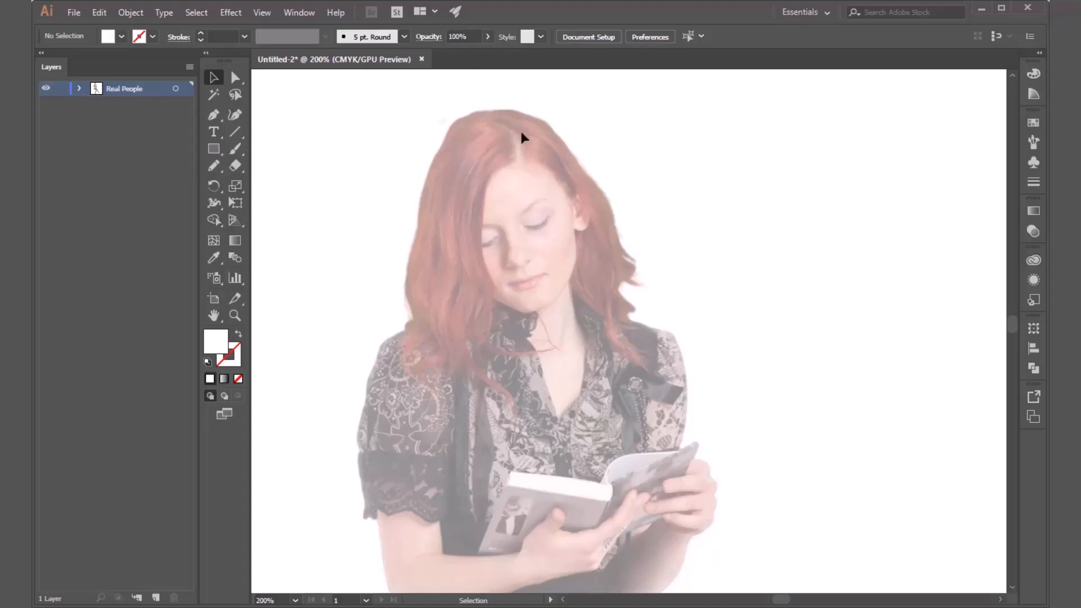
{"action": "scroll", "coordinate": [616, 471], "scroll_direction": "down", "scroll_amount": 10}
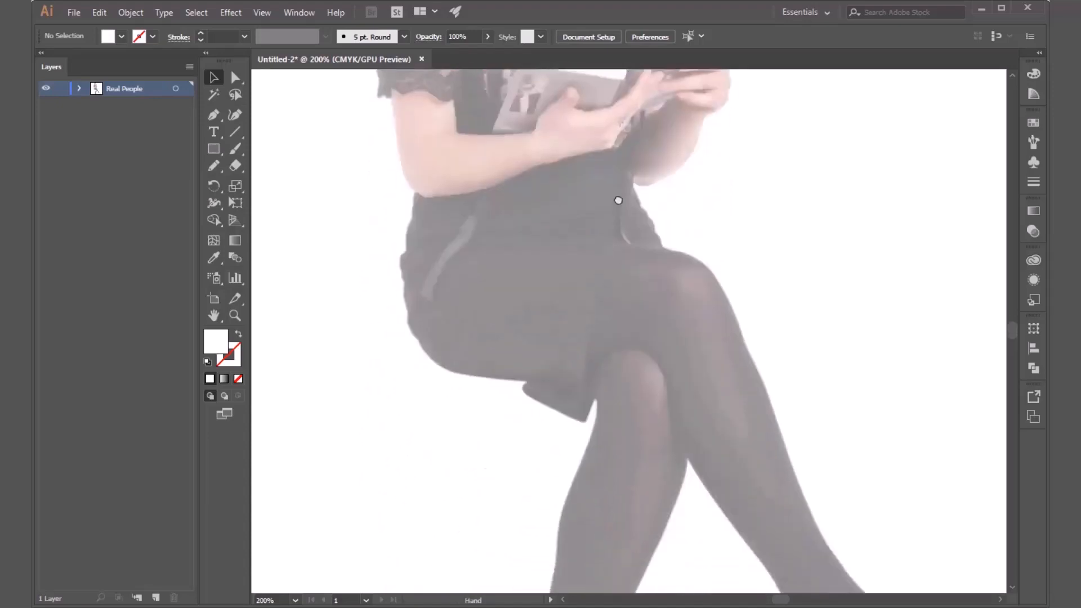
{"action": "scroll", "coordinate": [500, 381], "scroll_direction": "down", "scroll_amount": 4}
{"action": "scroll", "coordinate": [642, 273], "scroll_direction": "up", "scroll_amount": 14}
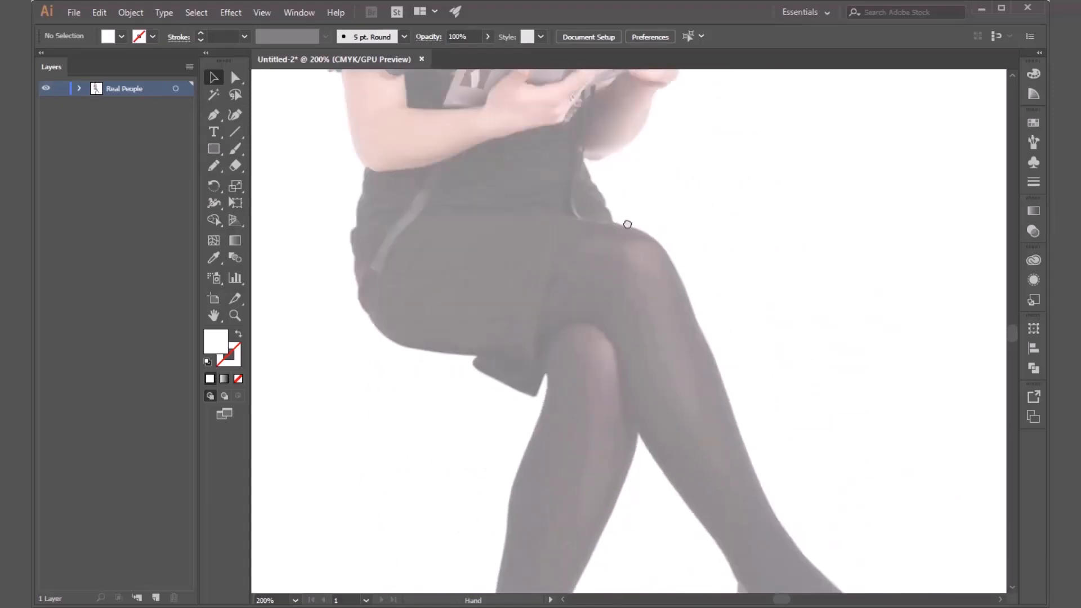
{"action": "scroll", "coordinate": [620, 344], "scroll_direction": "up", "scroll_amount": 3}
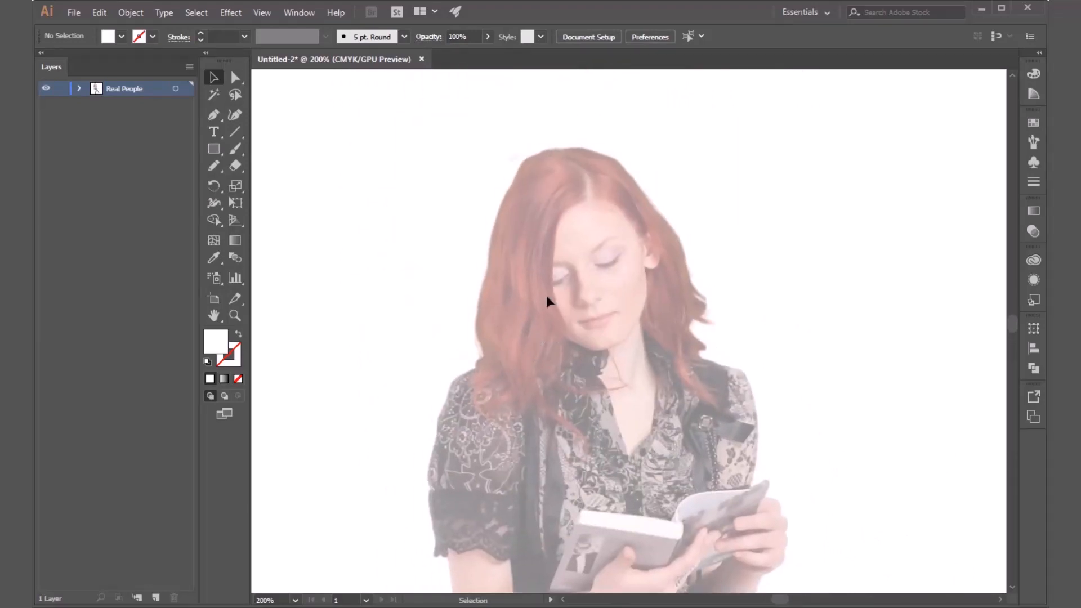
{"action": "left_click_drag", "start_coordinate": [573, 339], "coordinate": [512, 288]}
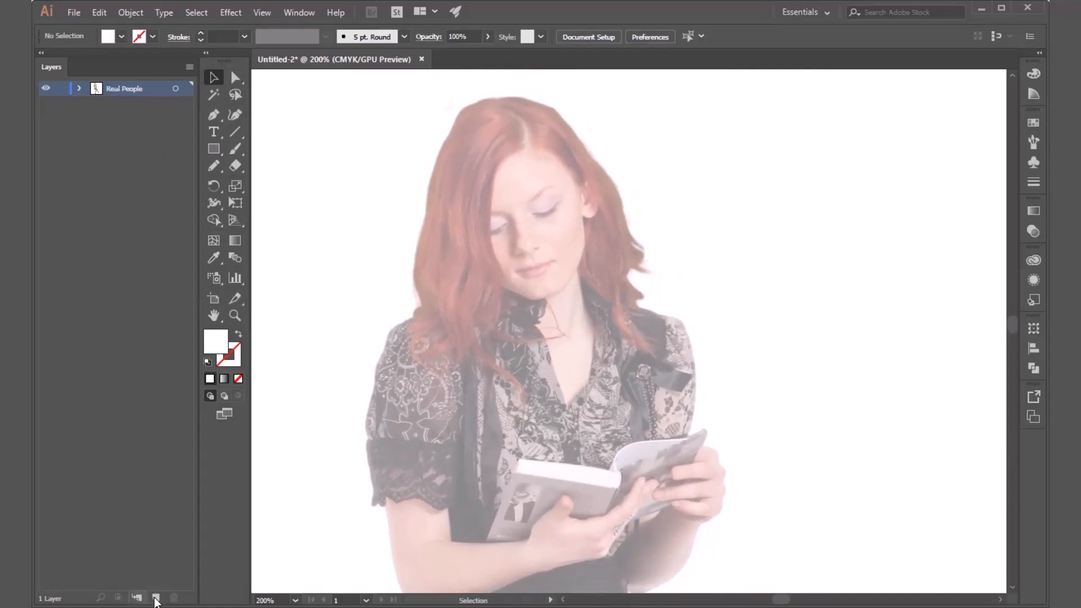
Create a new layer above Real People and name it Skin.
{"action": "left_click", "coordinate": [156, 598]}
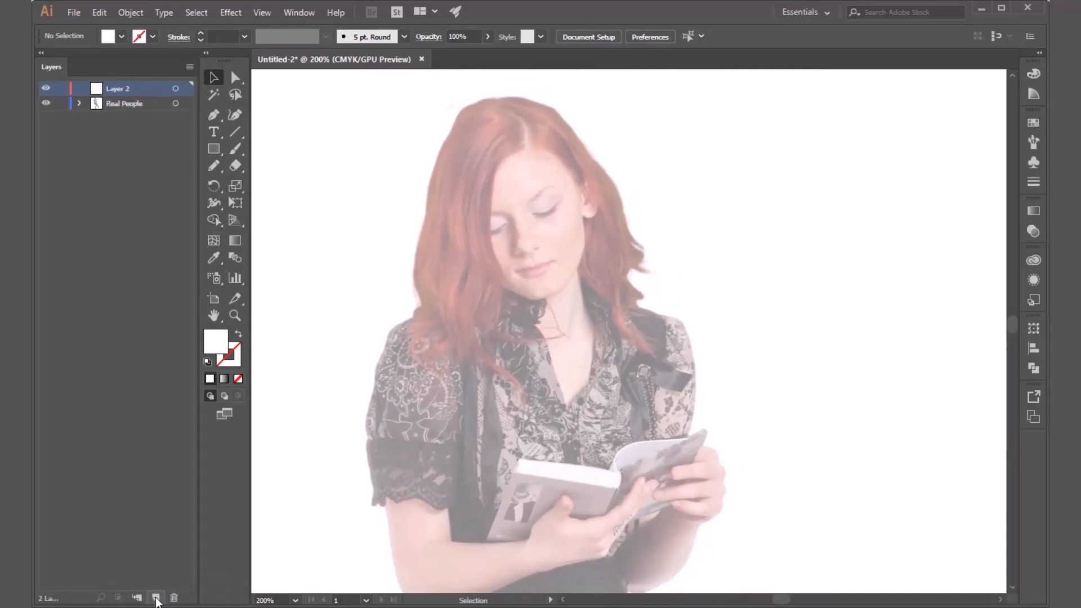
{"action": "double_click", "coordinate": [118, 88]}
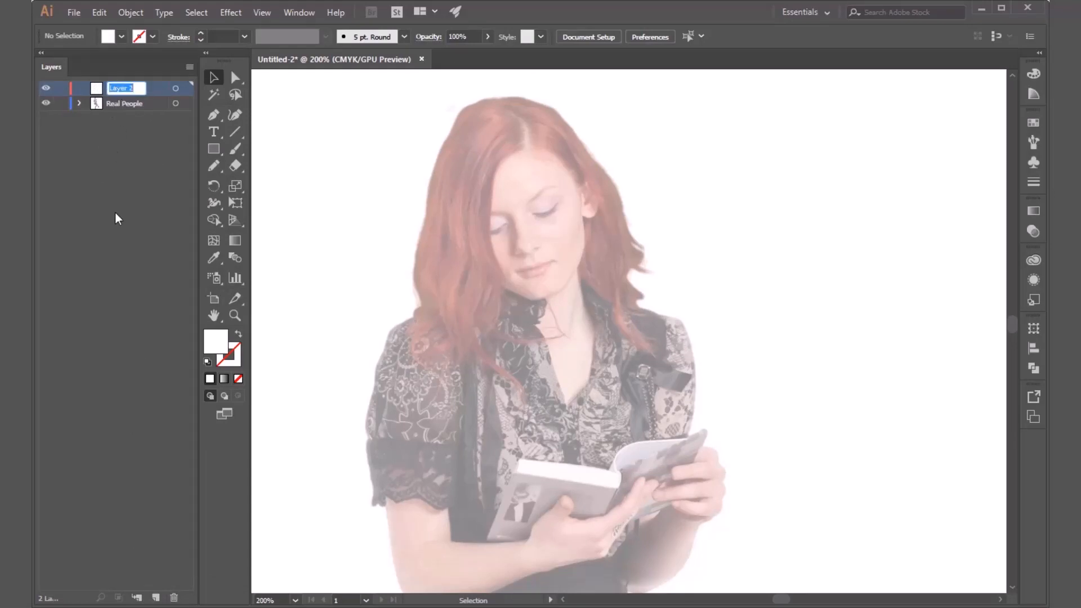
{"action": "type", "text": "Skin"}
{"action": "key", "text": "Return"}
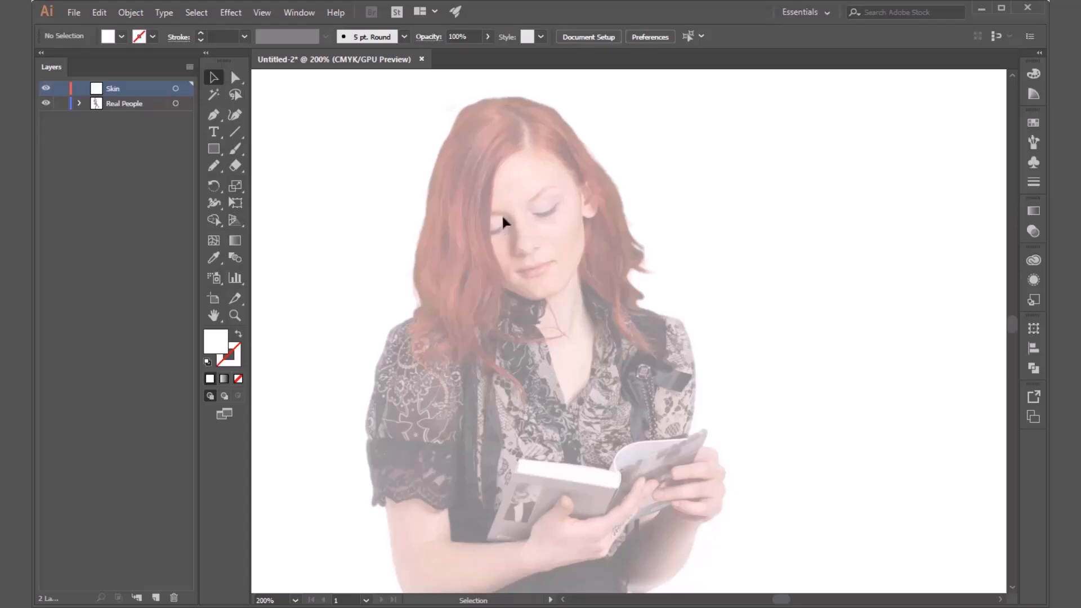
Sample the skin colour from the woman's forehead as the fill colour with the Eyedropper.
{"action": "left_click", "coordinate": [213, 258]}
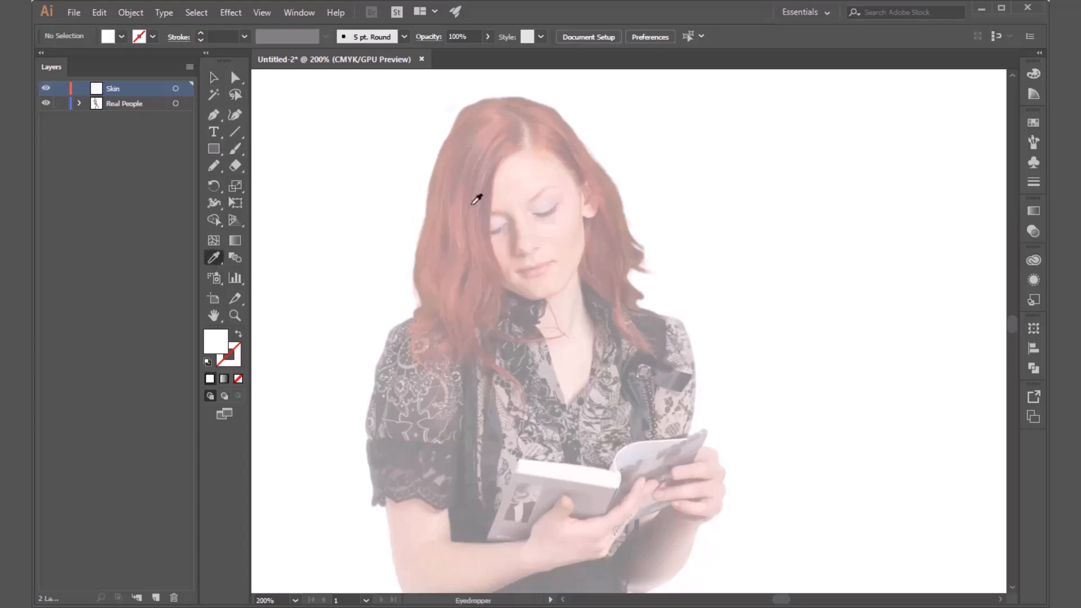
{"action": "left_click", "coordinate": [531, 174]}
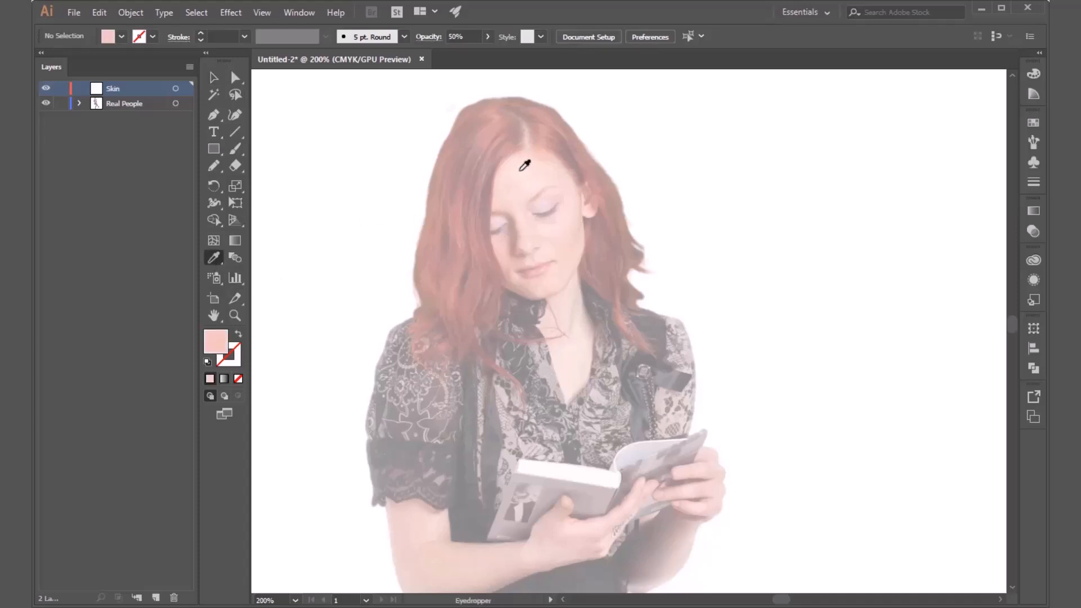
{"action": "double_click", "coordinate": [215, 343]}
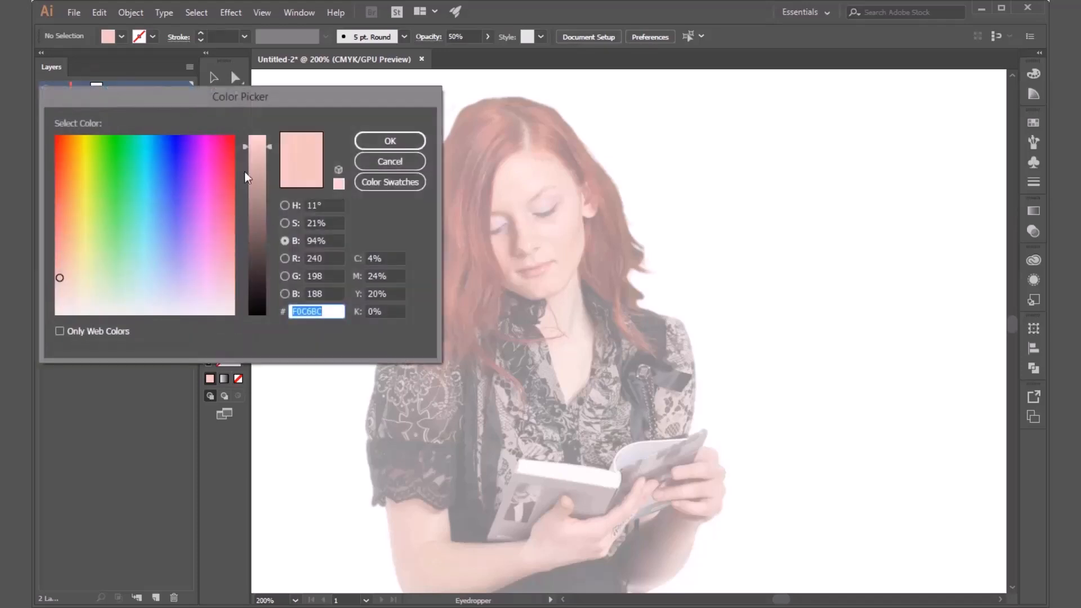
{"action": "left_click", "coordinate": [390, 161]}
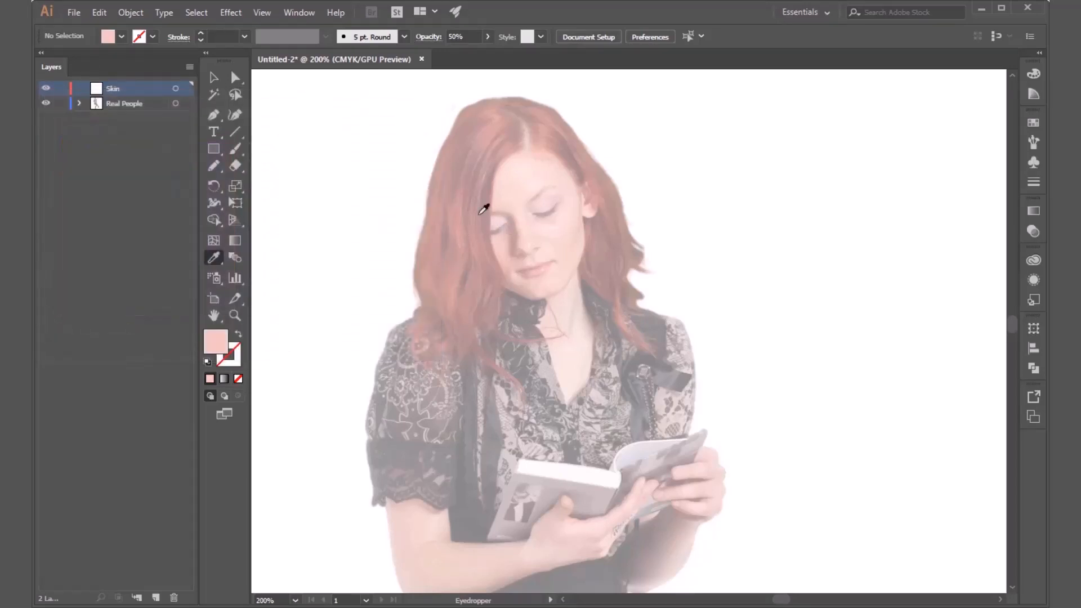
{"action": "left_click", "coordinate": [469, 208]}
{"action": "left_click", "coordinate": [537, 174]}
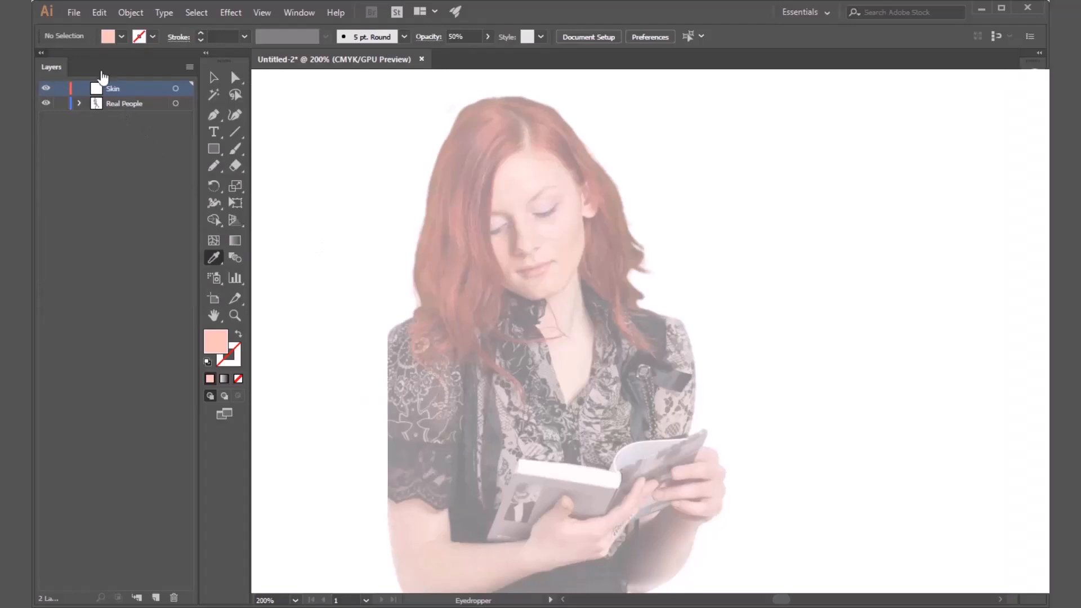
Load the Skintones swatch library and enlarge its window so that all the colour groups show.
{"action": "left_click", "coordinate": [41, 52]}
{"action": "left_click", "coordinate": [1033, 121]}
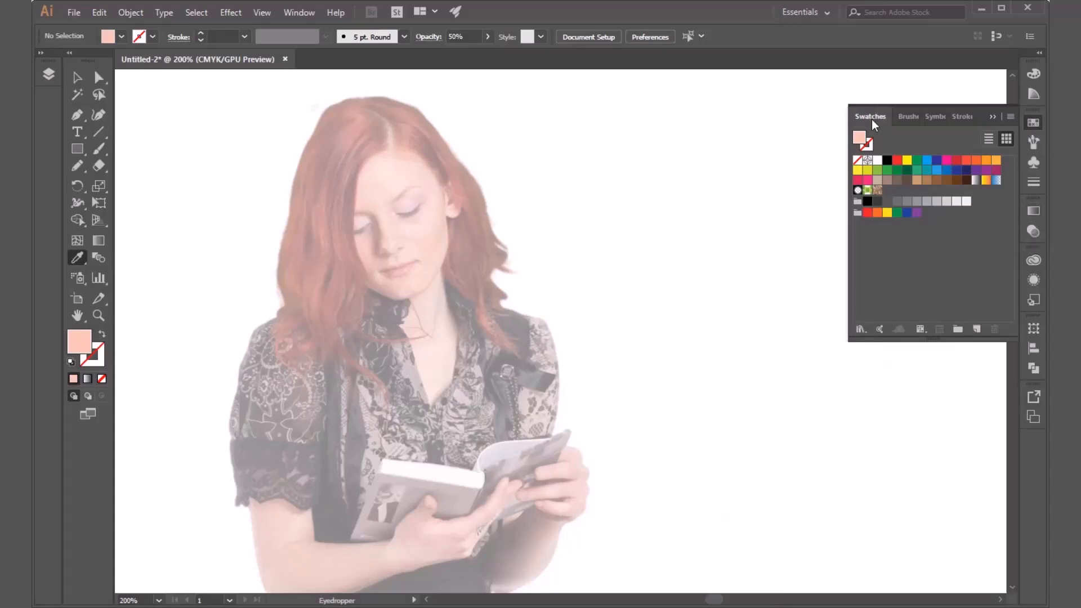
{"action": "left_click", "coordinate": [120, 38]}
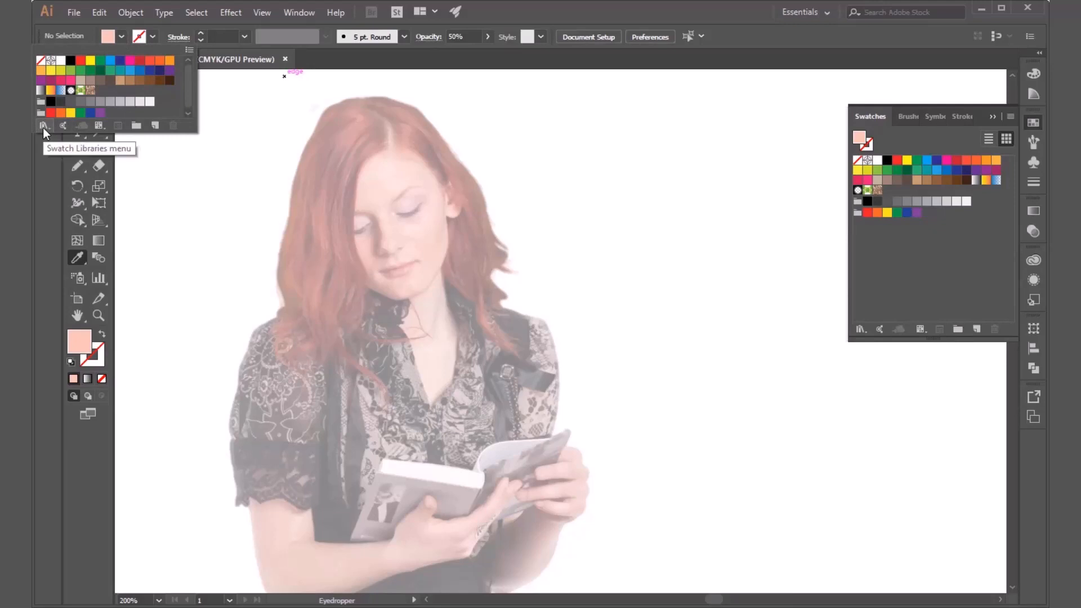
{"action": "left_click", "coordinate": [862, 330]}
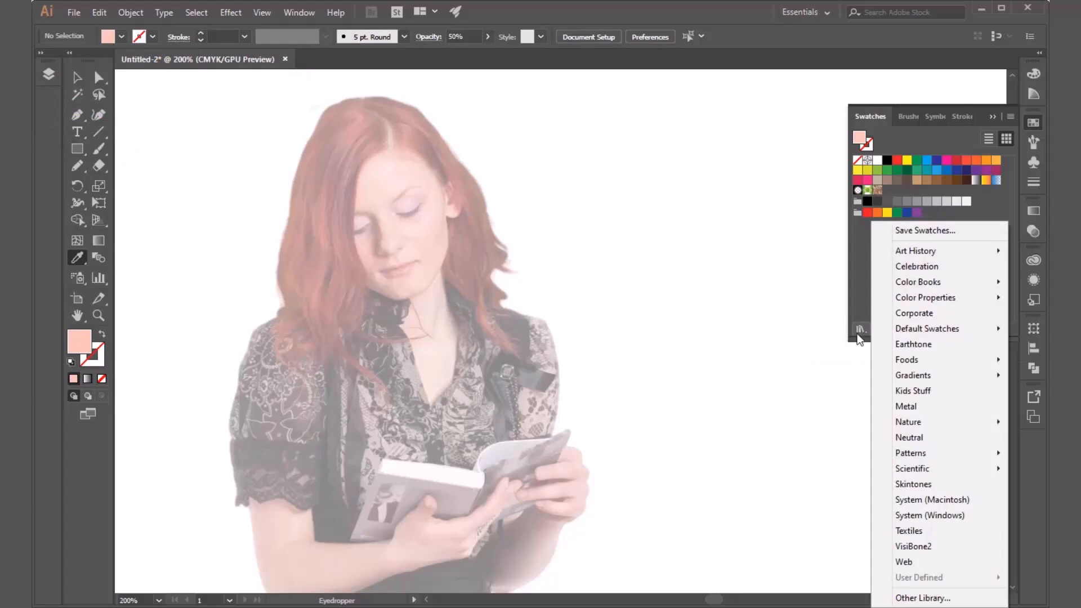
{"action": "left_click", "coordinate": [914, 485]}
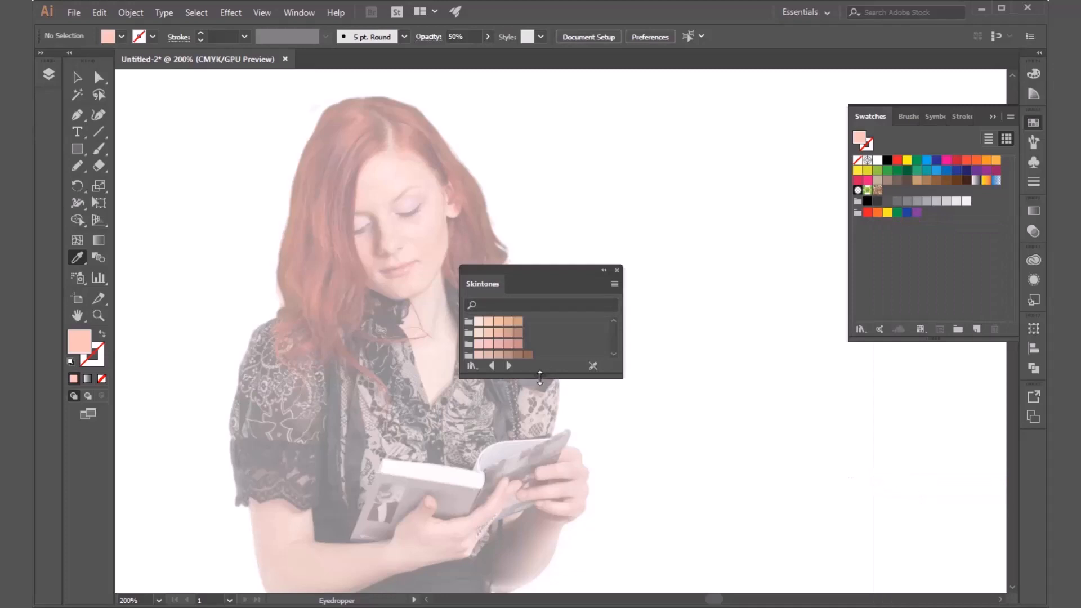
{"action": "left_click_drag", "start_coordinate": [540, 378], "coordinate": [542, 512]}
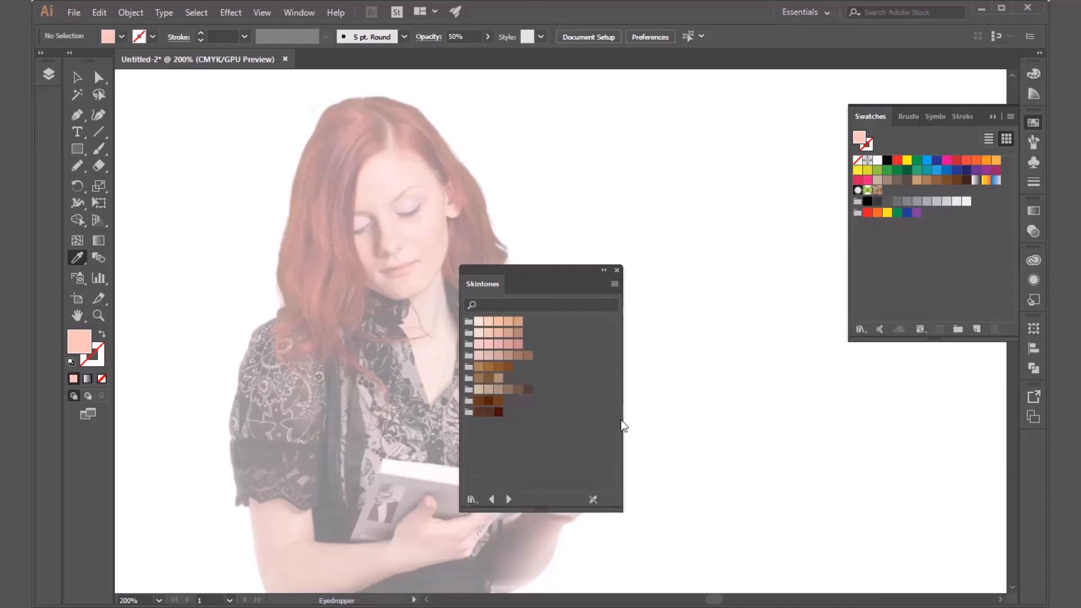
{"action": "left_click_drag", "start_coordinate": [638, 420], "coordinate": [741, 425]}
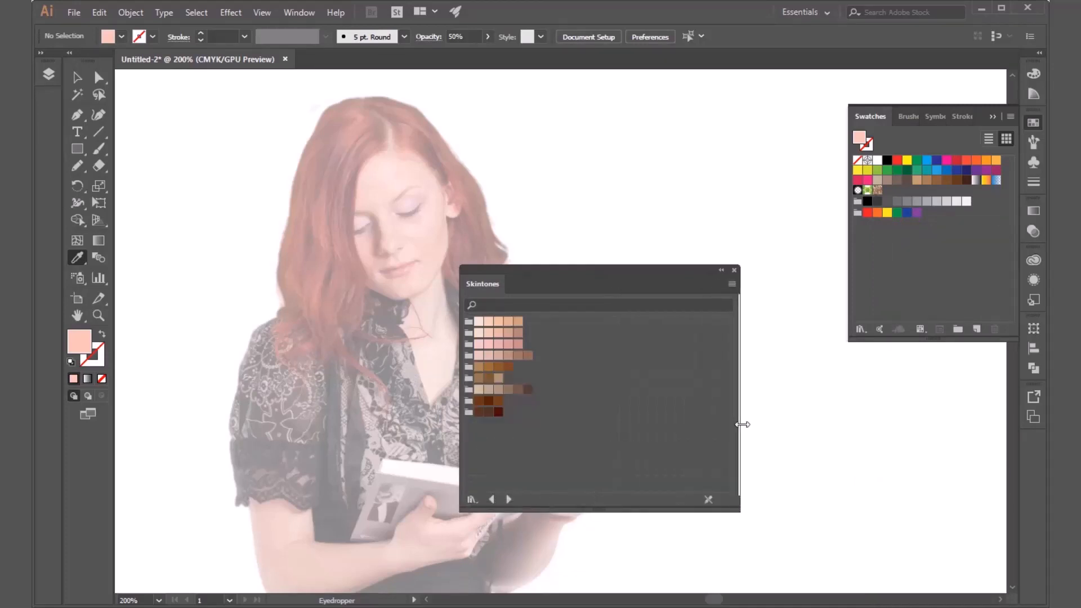
Try several light swatches from the first, second and fourth Skintones colour groups as the fill colour.
{"action": "left_click", "coordinate": [479, 323]}
{"action": "left_click", "coordinate": [489, 323]}
{"action": "left_click", "coordinate": [499, 324]}
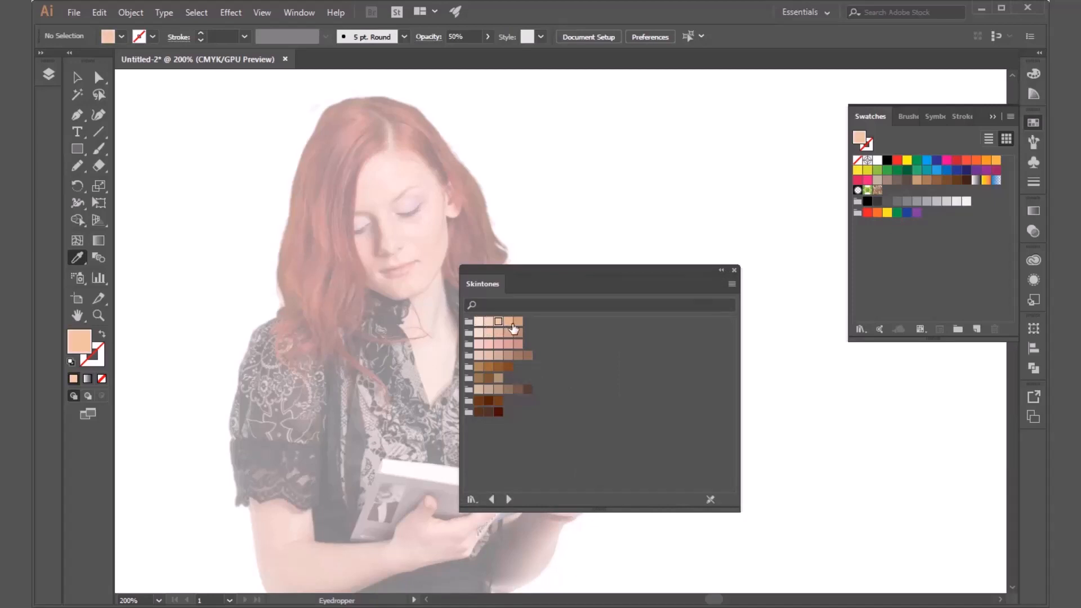
{"action": "left_click", "coordinate": [478, 333]}
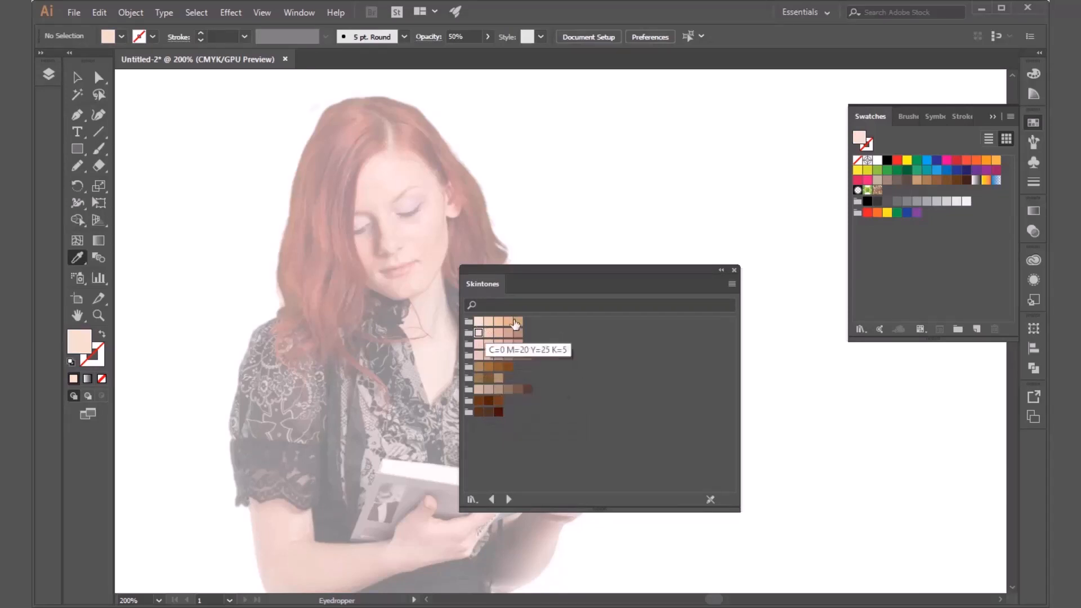
{"action": "left_click", "coordinate": [479, 355]}
{"action": "left_click", "coordinate": [488, 355]}
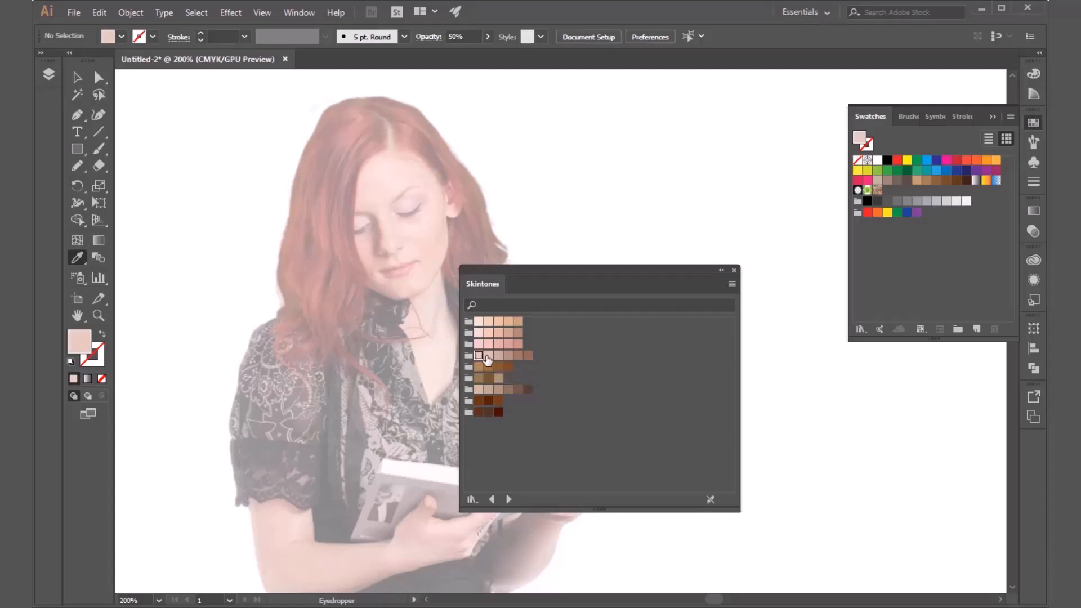
Try two darker tones from the fourth Skintones colour group, set the fill to the first group's lightest swatch, and close the library.
{"action": "left_click", "coordinate": [499, 356]}
{"action": "left_click", "coordinate": [508, 355]}
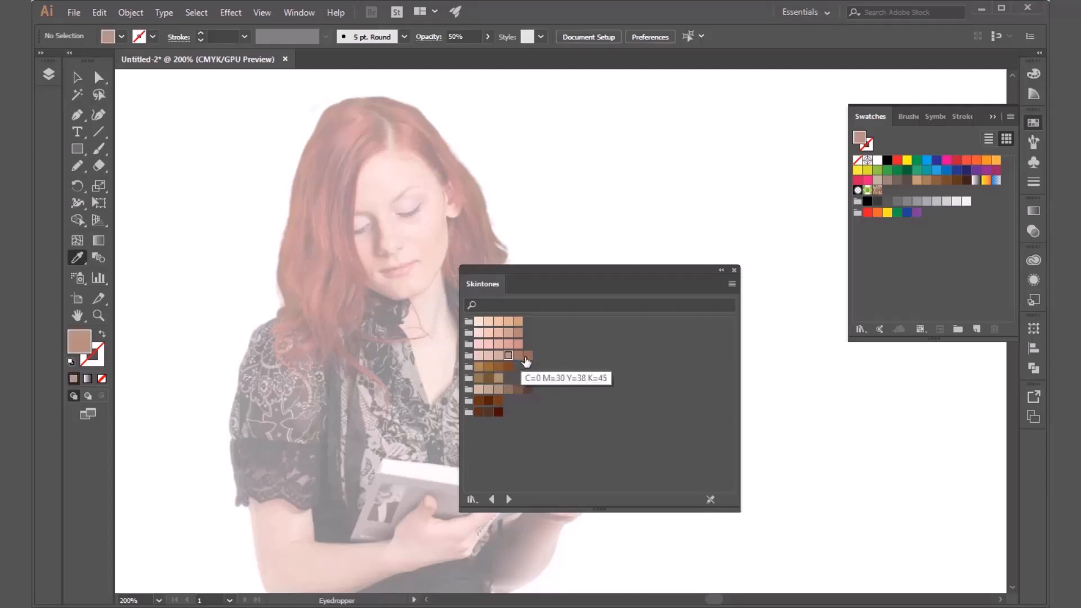
{"action": "left_click", "coordinate": [478, 321]}
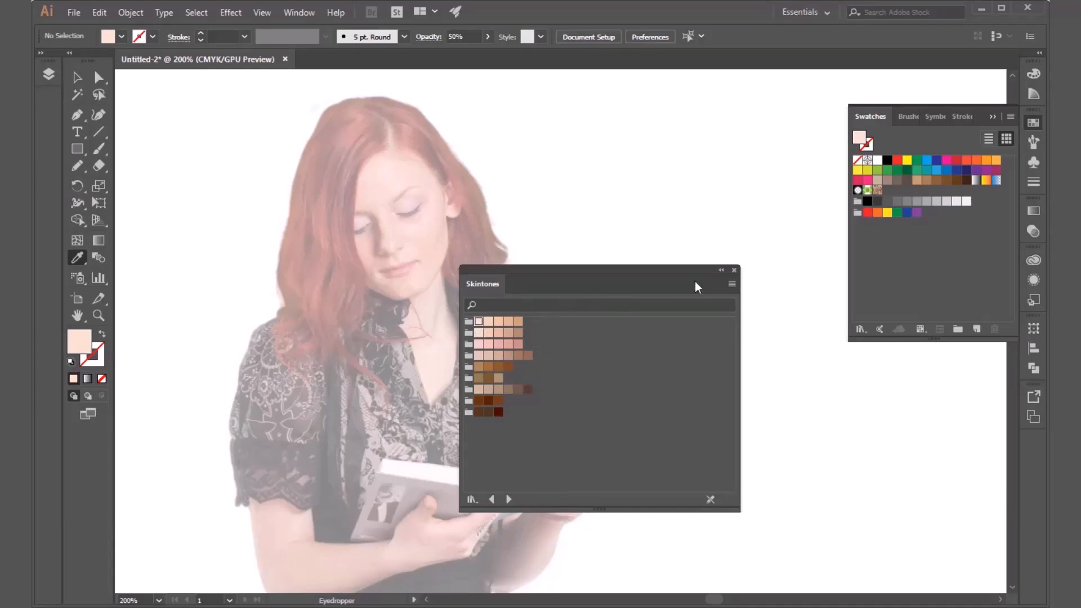
{"action": "left_click", "coordinate": [735, 271]}
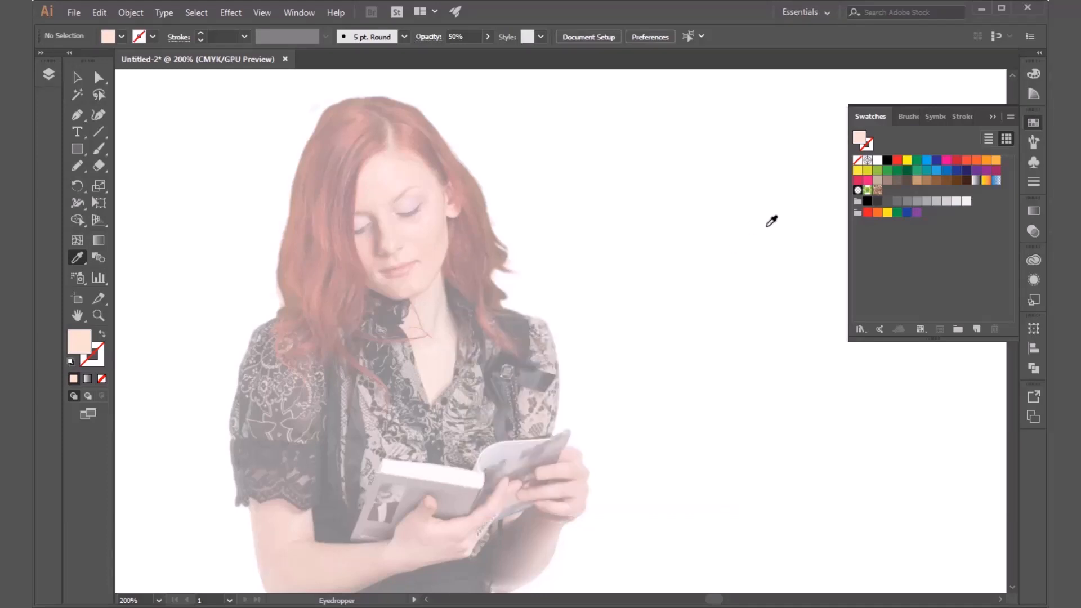
Reopen the Skintones swatch library from the Swatches library list, reposition and collapse its window, and close it again.
{"action": "left_click", "coordinate": [121, 37]}
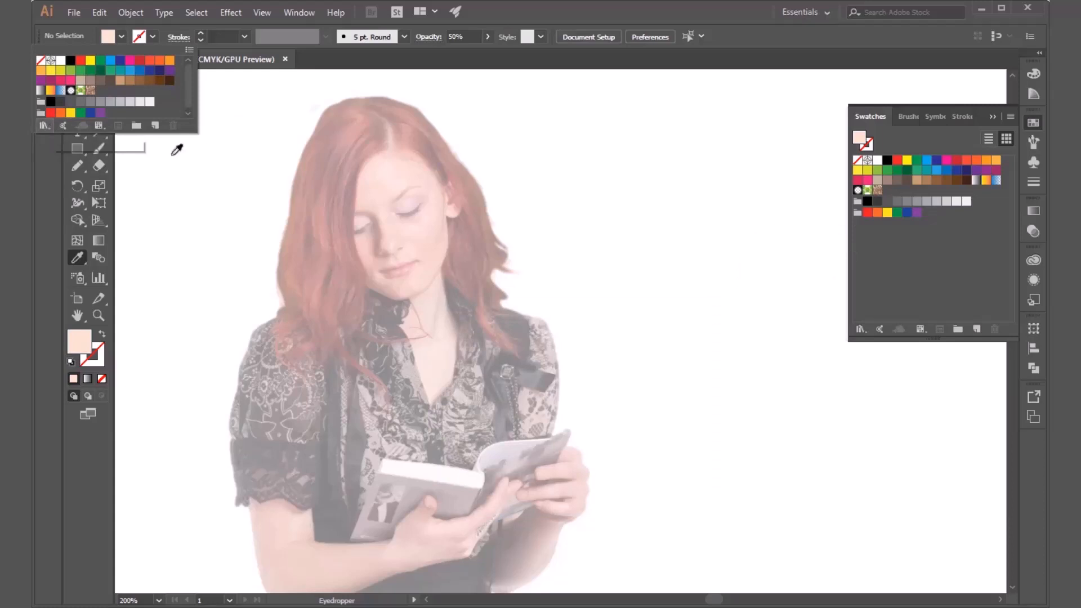
{"action": "left_click", "coordinate": [861, 330]}
{"action": "left_click", "coordinate": [862, 330]}
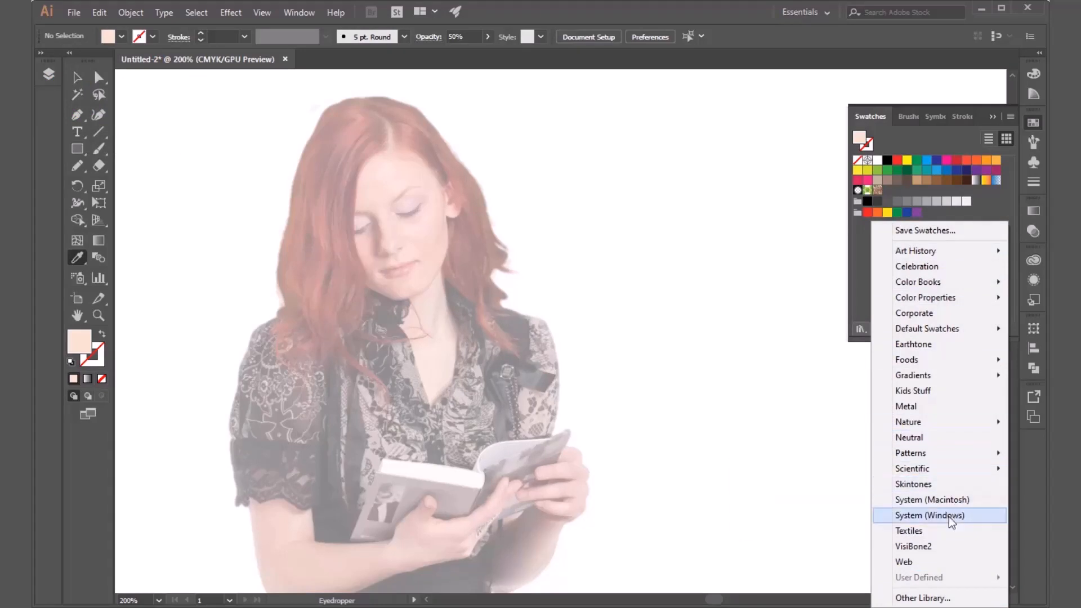
{"action": "left_click", "coordinate": [910, 487]}
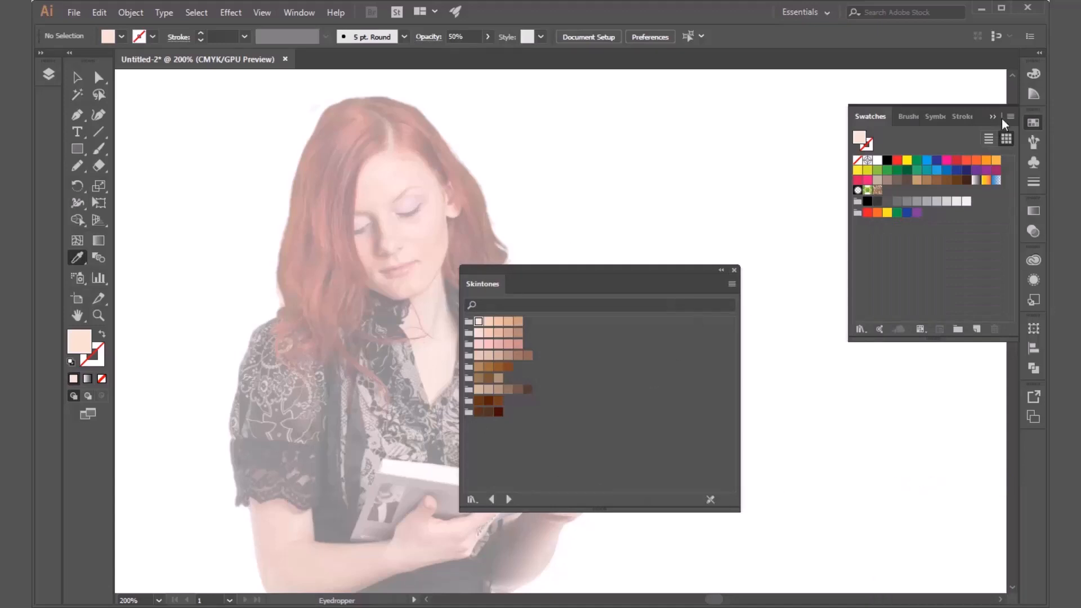
{"action": "left_click_drag", "start_coordinate": [650, 279], "coordinate": [932, 117]}
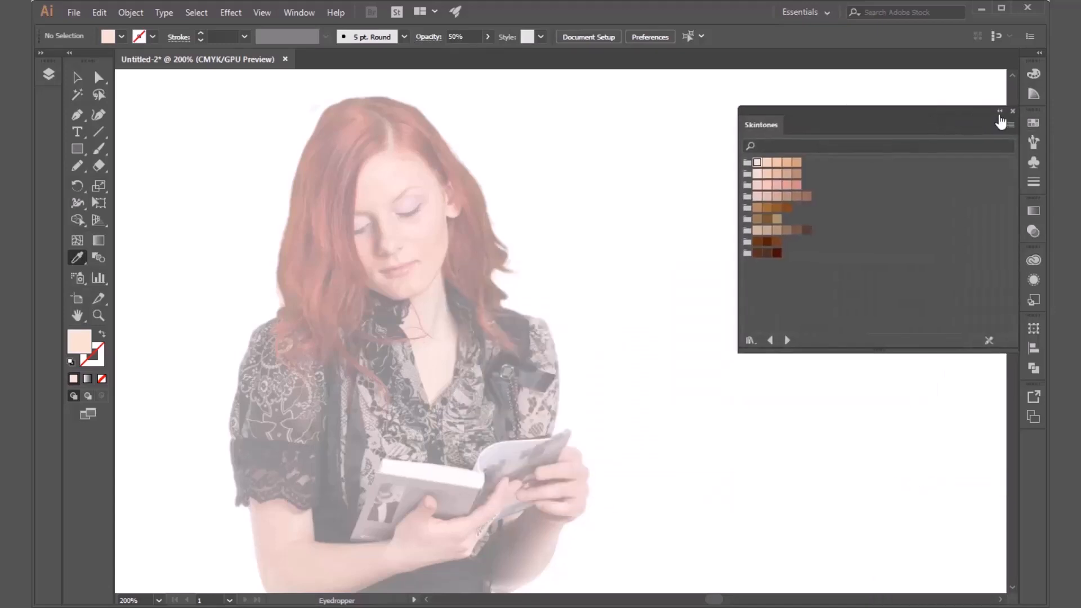
{"action": "left_click", "coordinate": [1000, 112]}
{"action": "left_click_drag", "start_coordinate": [762, 114], "coordinate": [822, 97]}
{"action": "left_click", "coordinate": [944, 127]}
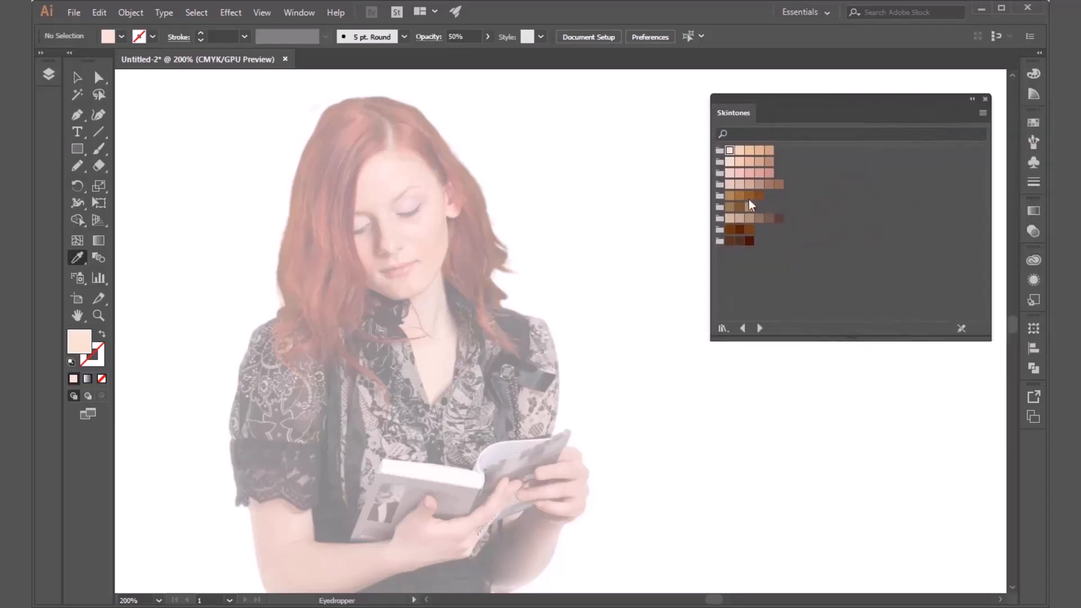
{"action": "left_click", "coordinate": [973, 100]}
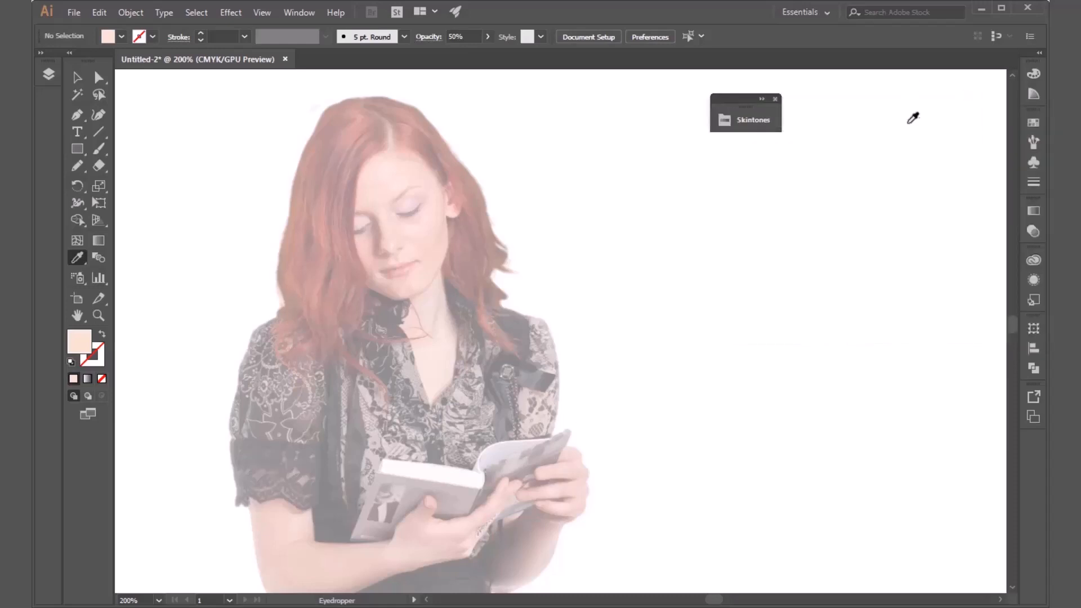
{"action": "left_click", "coordinate": [778, 99]}
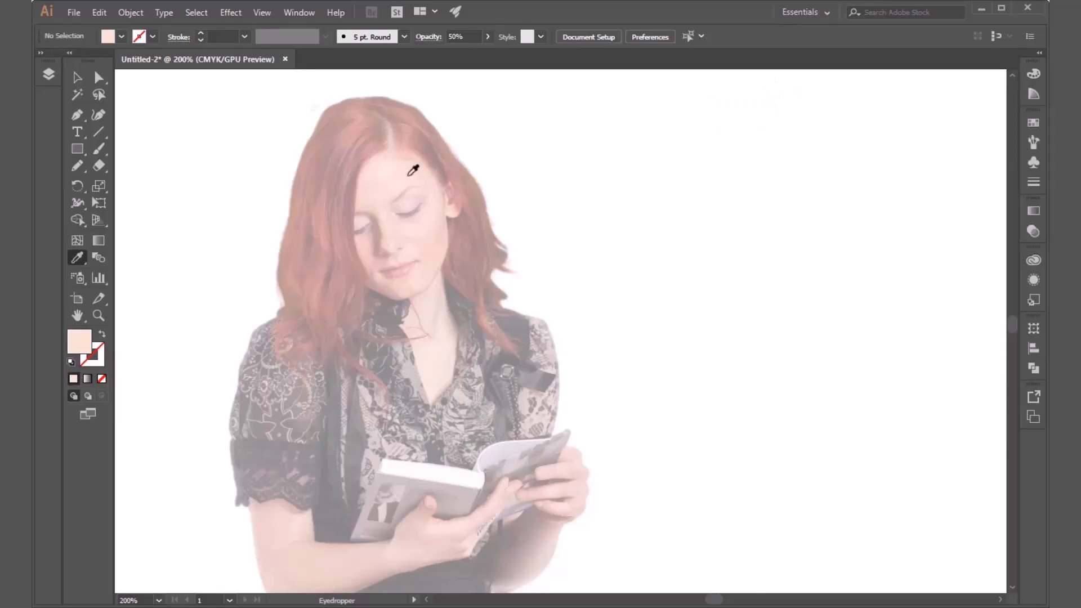
Sample the woman's upper forehead again as the fill colour with the Eyedropper and switch to the Pen tool.
{"action": "left_click", "coordinate": [386, 171]}
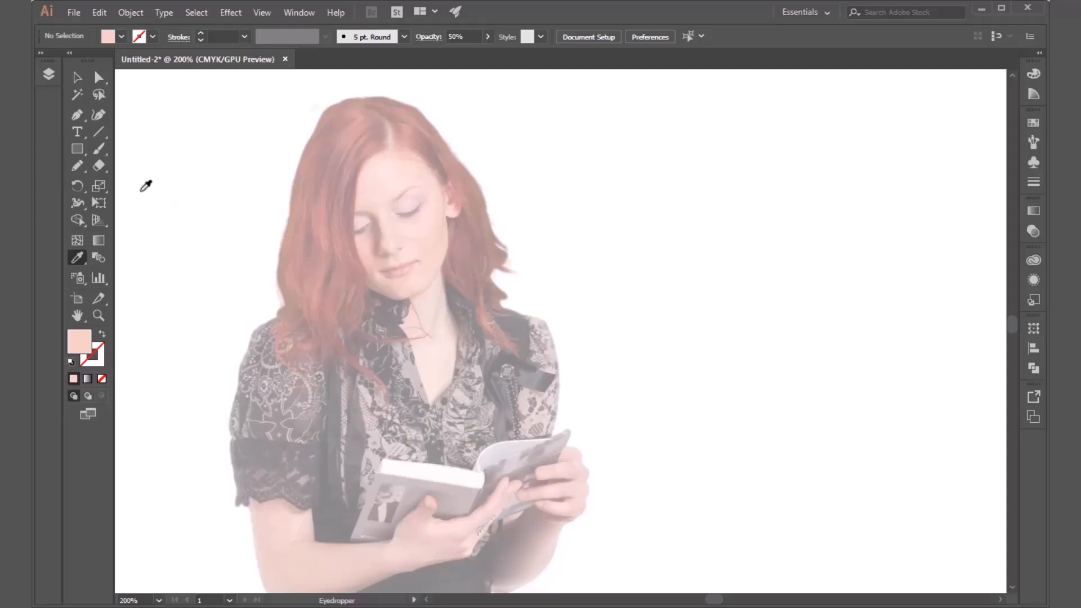
{"action": "left_click", "coordinate": [78, 114]}
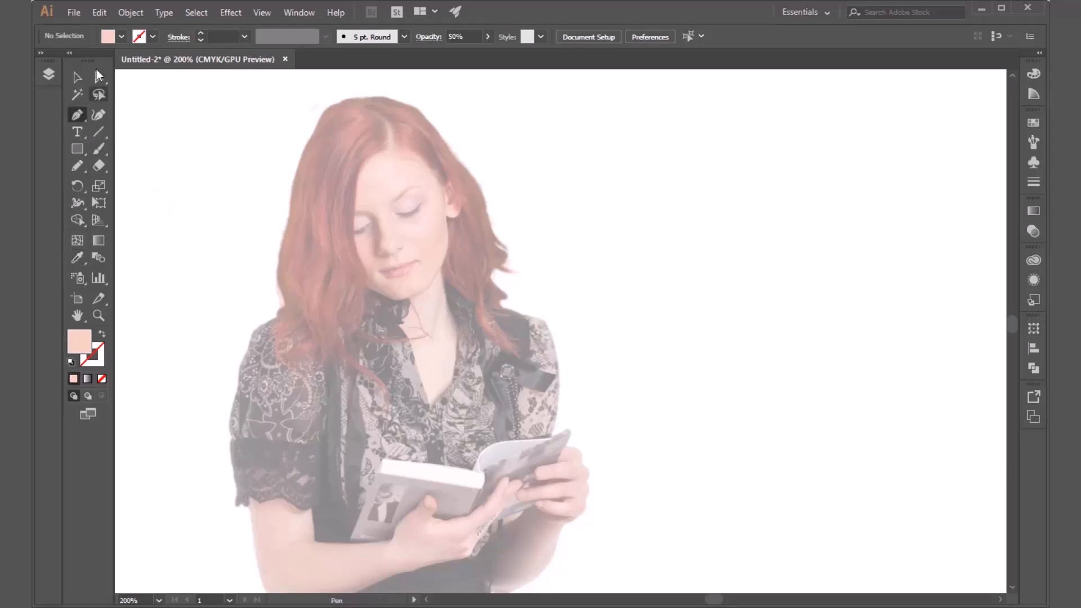
{"action": "left_click", "coordinate": [121, 37]}
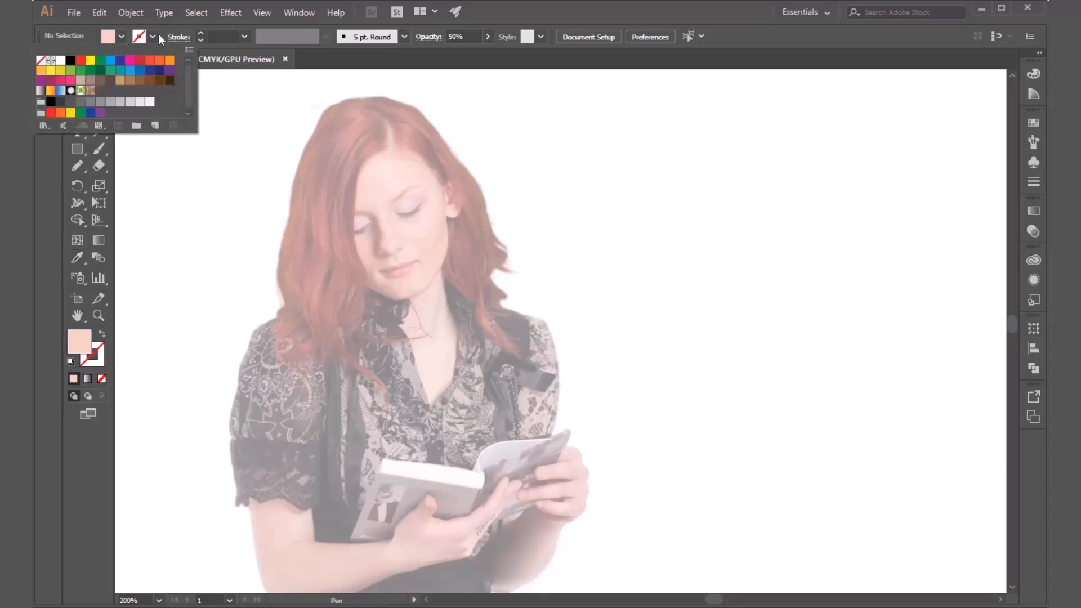
{"action": "left_click", "coordinate": [583, 2]}
Start the face outline at the hair parting and trace the hairline in curves down to the visible ear.
{"action": "scroll", "coordinate": [376, 172], "scroll_direction": "up", "scroll_amount": 3}
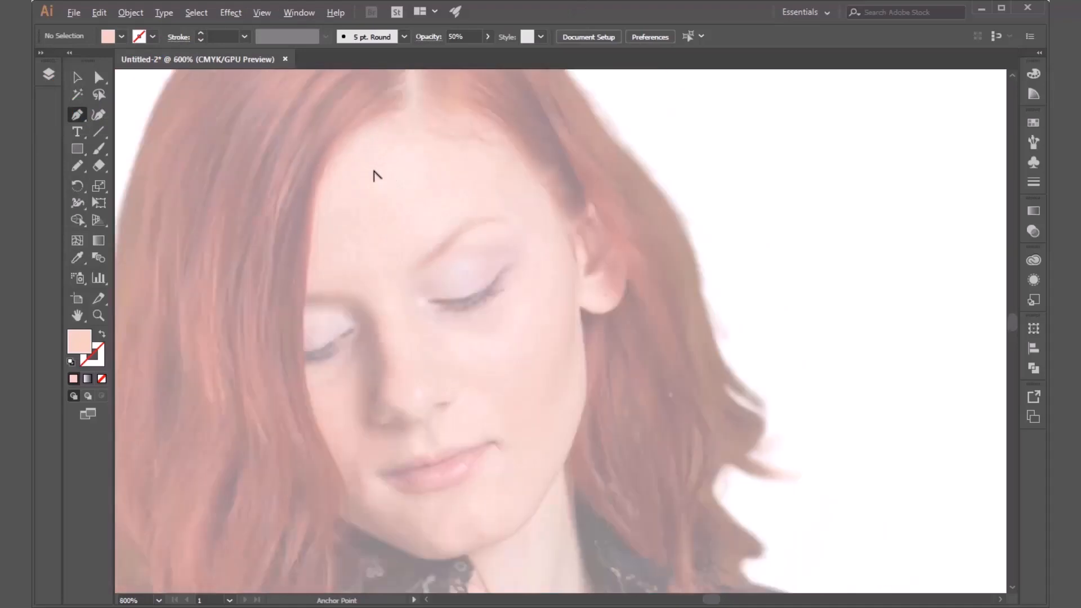
{"action": "left_click_drag", "start_coordinate": [512, 178], "coordinate": [542, 205]}
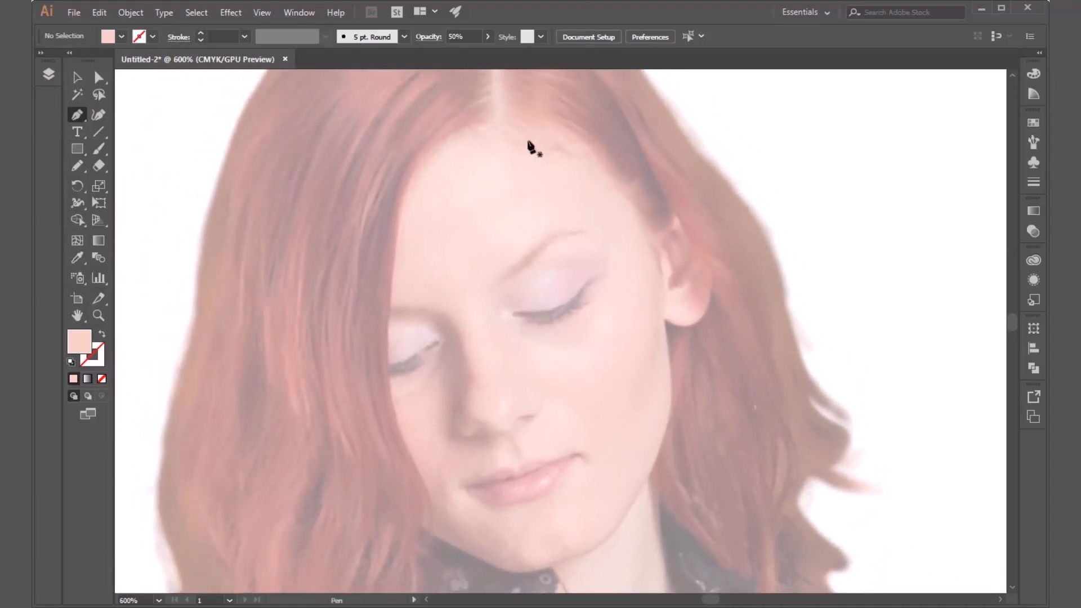
{"action": "left_click_drag", "start_coordinate": [500, 119], "coordinate": [606, 158]}
{"action": "left_click_drag", "start_coordinate": [649, 227], "coordinate": [655, 244]}
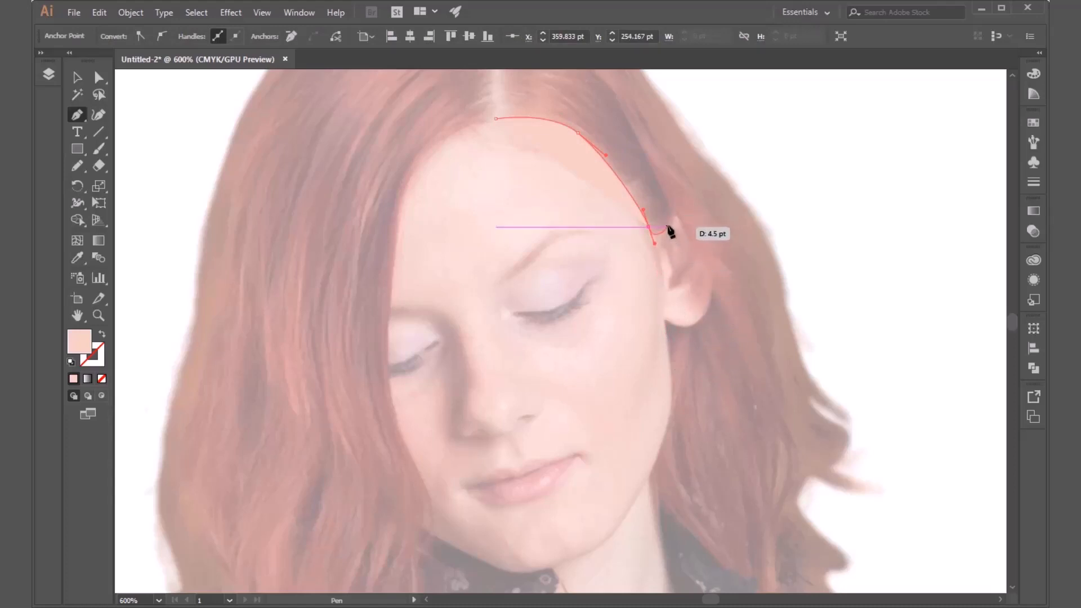
Continue the face outline around the top, outer edge and lobe of the ear, back to the cheek.
{"action": "left_click_drag", "start_coordinate": [670, 228], "coordinate": [697, 207]}
{"action": "left_click_drag", "start_coordinate": [712, 251], "coordinate": [711, 283]}
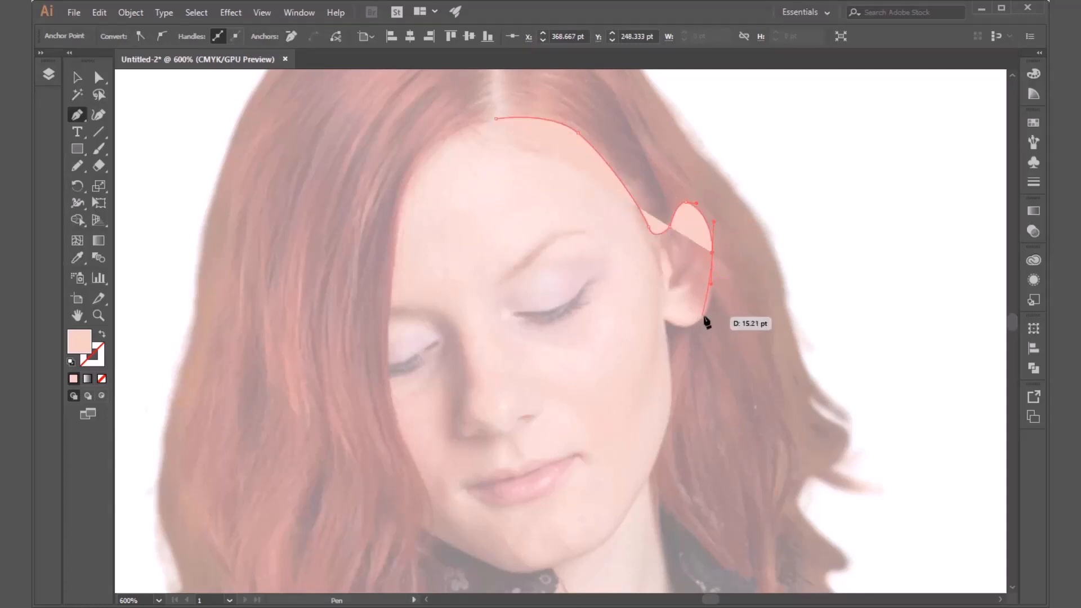
{"action": "left_click", "coordinate": [712, 297]}
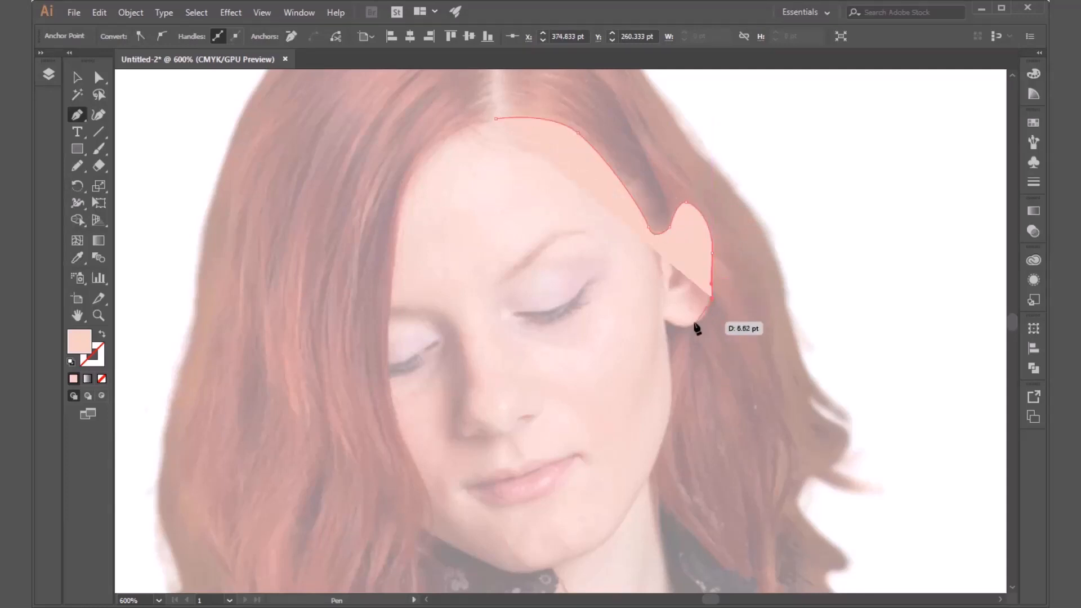
{"action": "left_click_drag", "start_coordinate": [700, 323], "coordinate": [691, 324]}
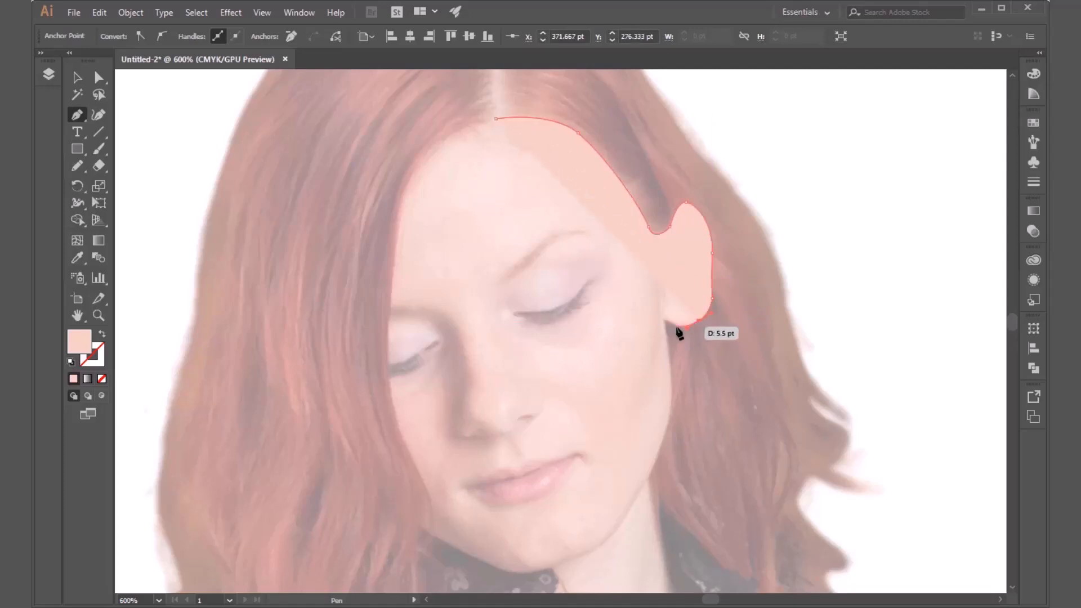
{"action": "left_click_drag", "start_coordinate": [676, 324], "coordinate": [670, 322]}
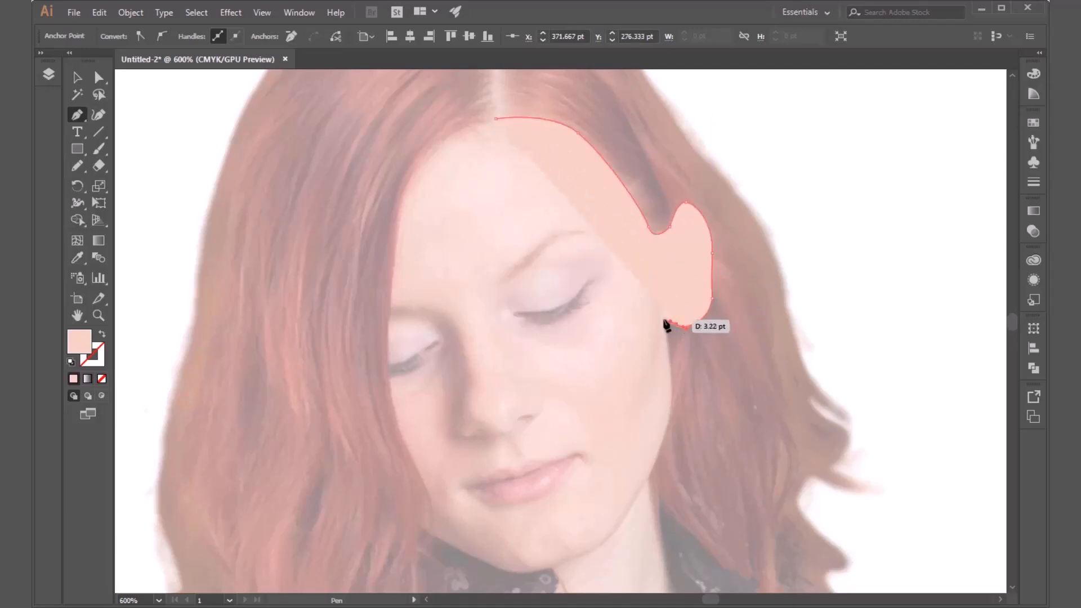
{"action": "left_click", "coordinate": [662, 317]}
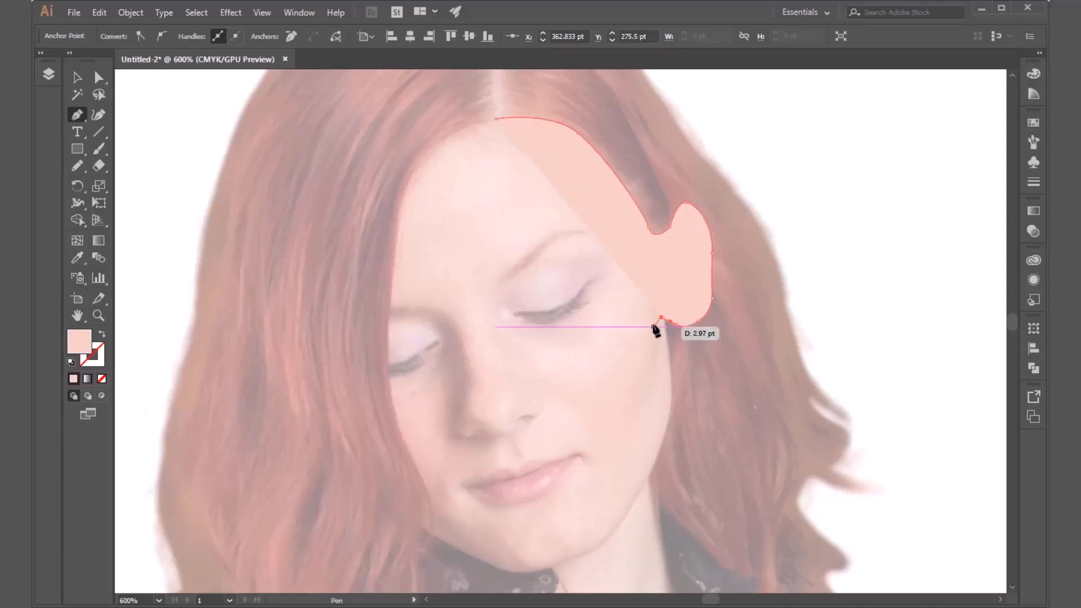
Trace the face outline from below the earlobe along the cheek and jaw to the tip of the chin.
{"action": "left_click", "coordinate": [670, 365]}
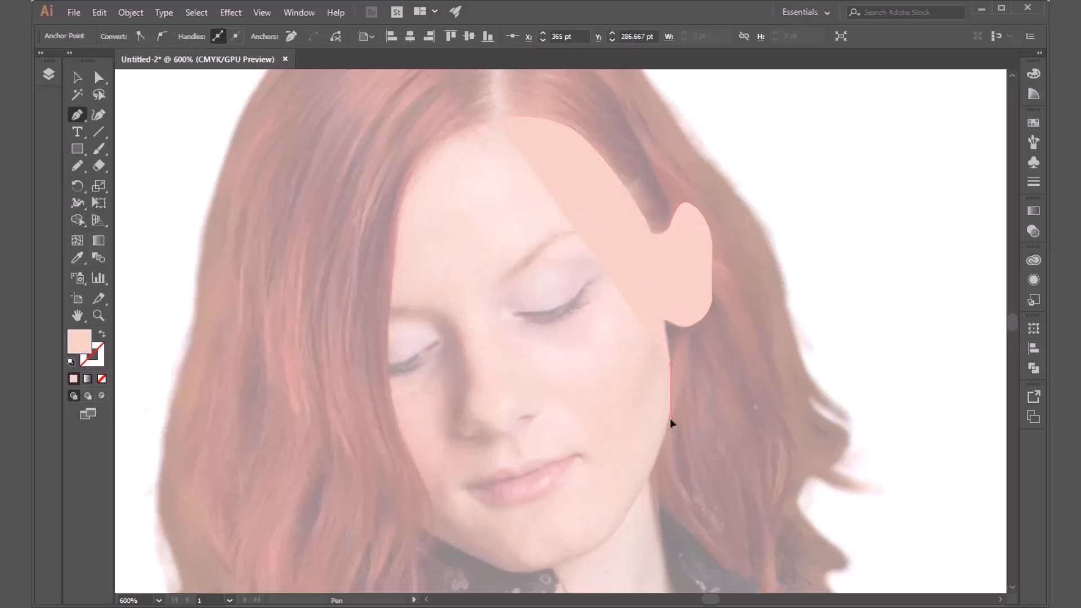
{"action": "left_click_drag", "start_coordinate": [671, 418], "coordinate": [660, 450]}
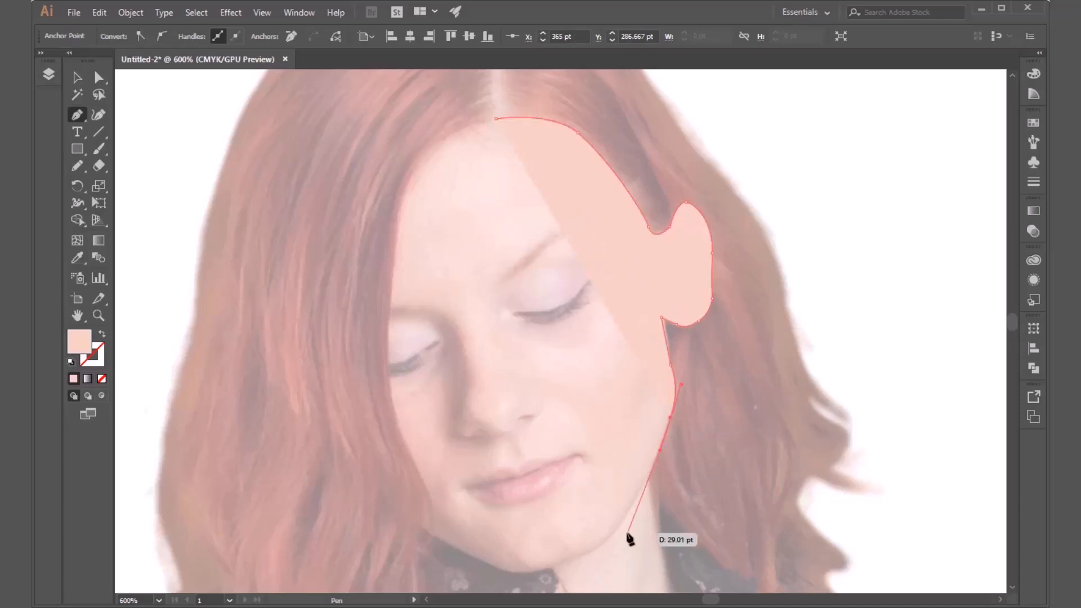
{"action": "left_click", "coordinate": [623, 522]}
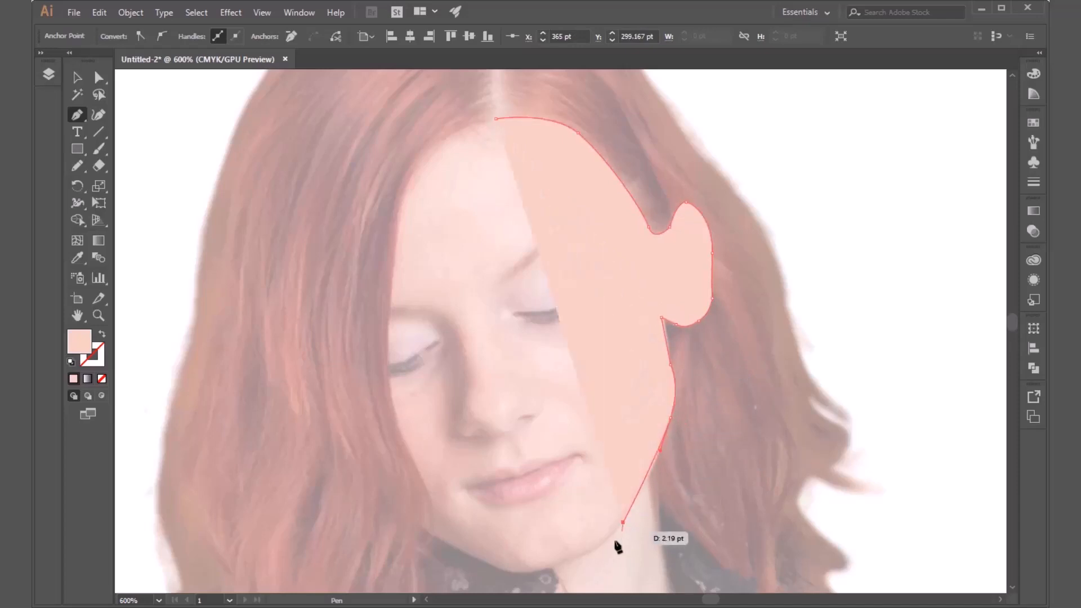
{"action": "left_click_drag", "start_coordinate": [576, 557], "coordinate": [543, 569]}
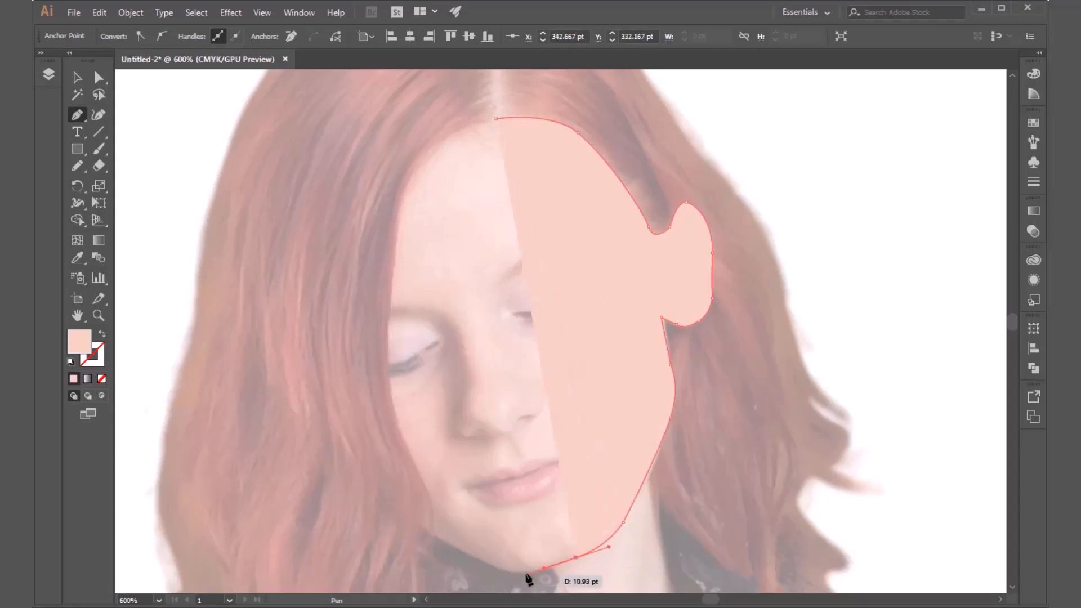
{"action": "left_click_drag", "start_coordinate": [526, 579], "coordinate": [555, 423]}
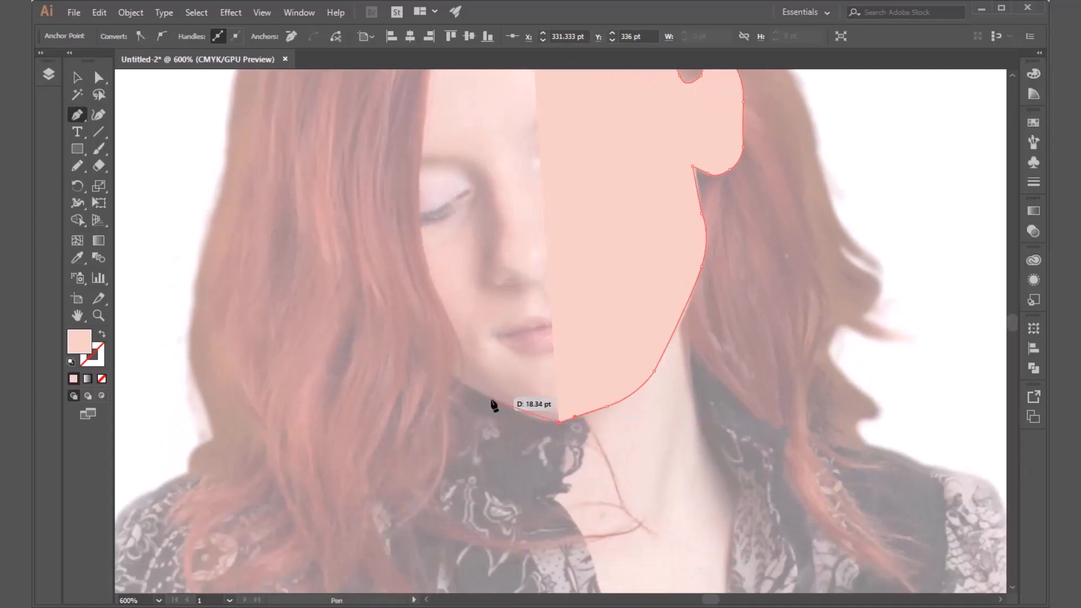
Extend the face outline from the chin along the other side of the jaw and slightly into the hair.
{"action": "left_click_drag", "start_coordinate": [487, 400], "coordinate": [486, 402]}
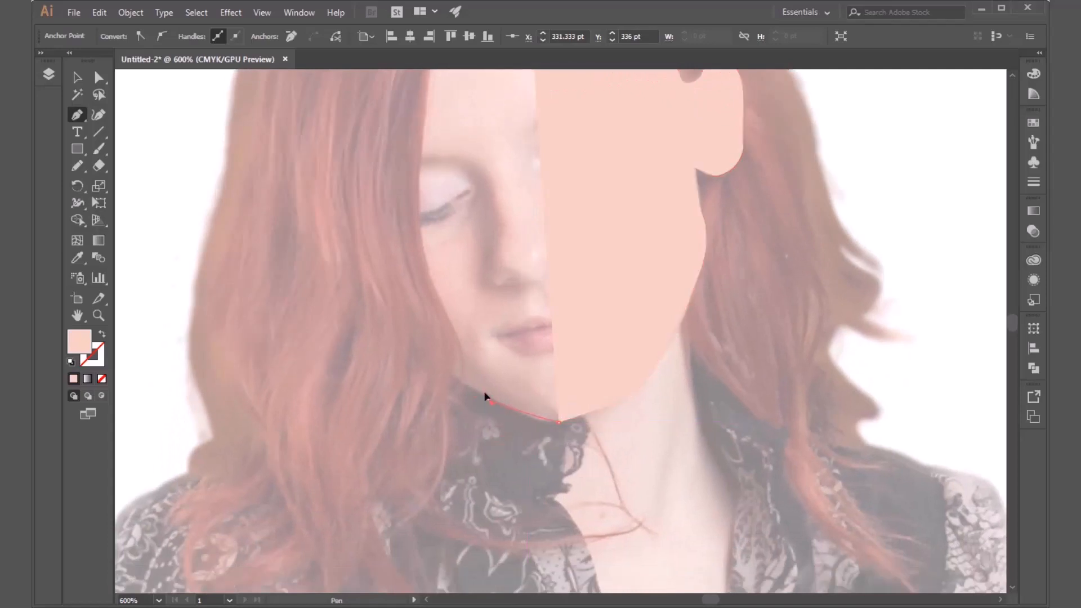
{"action": "left_click", "coordinate": [455, 379]}
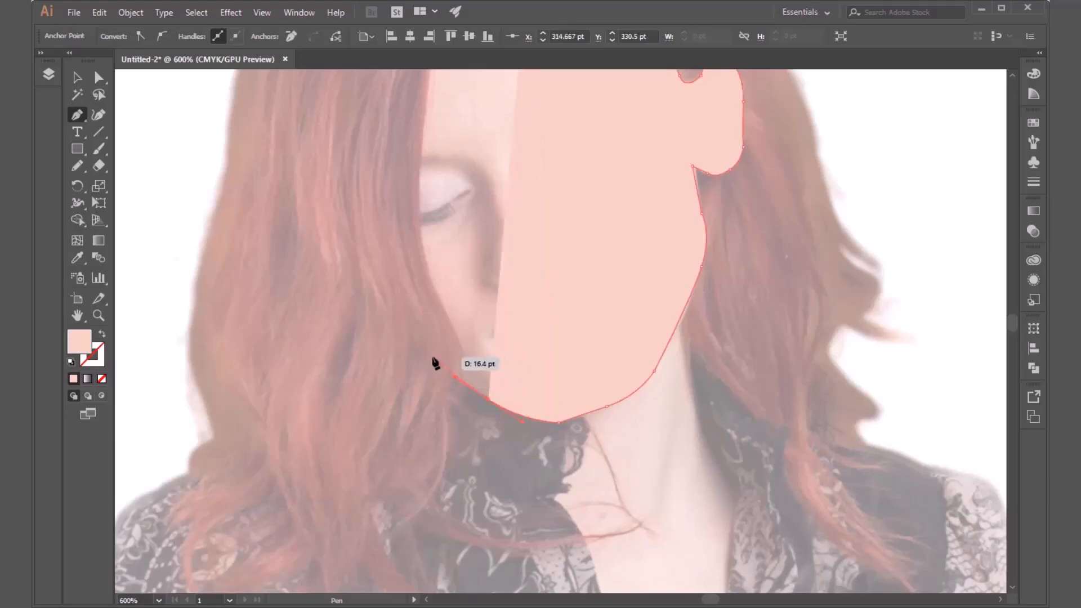
{"action": "left_click", "coordinate": [431, 357]}
{"action": "left_click_drag", "start_coordinate": [431, 373], "coordinate": [467, 472]}
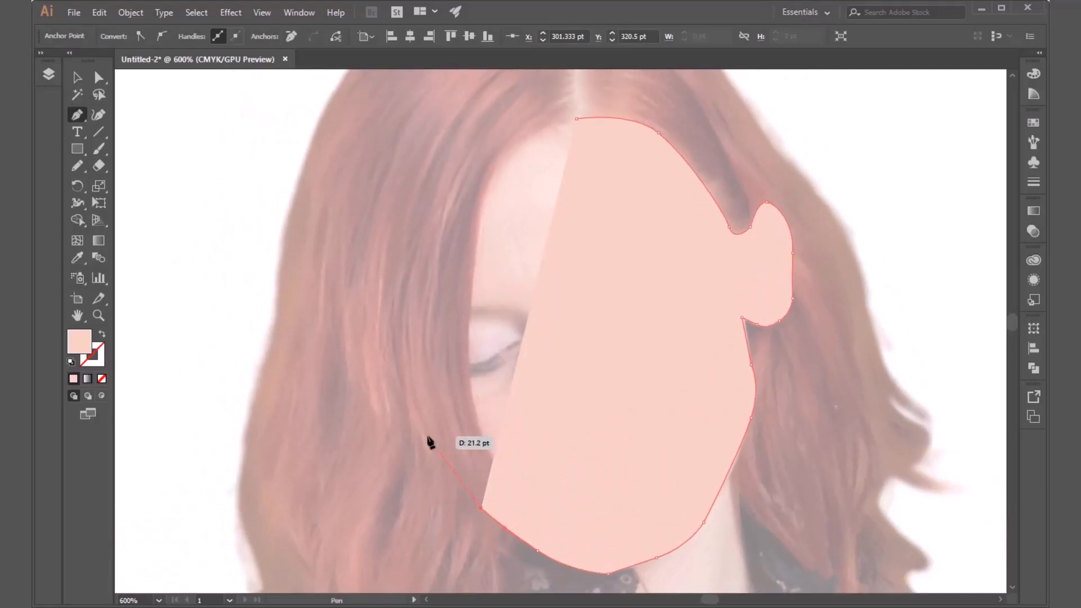
Carry the outline loosely up through the hair beside the face, close it at the parting with a curve, and deselect the shape.
{"action": "left_click", "coordinate": [429, 436]}
{"action": "left_click", "coordinate": [410, 350]}
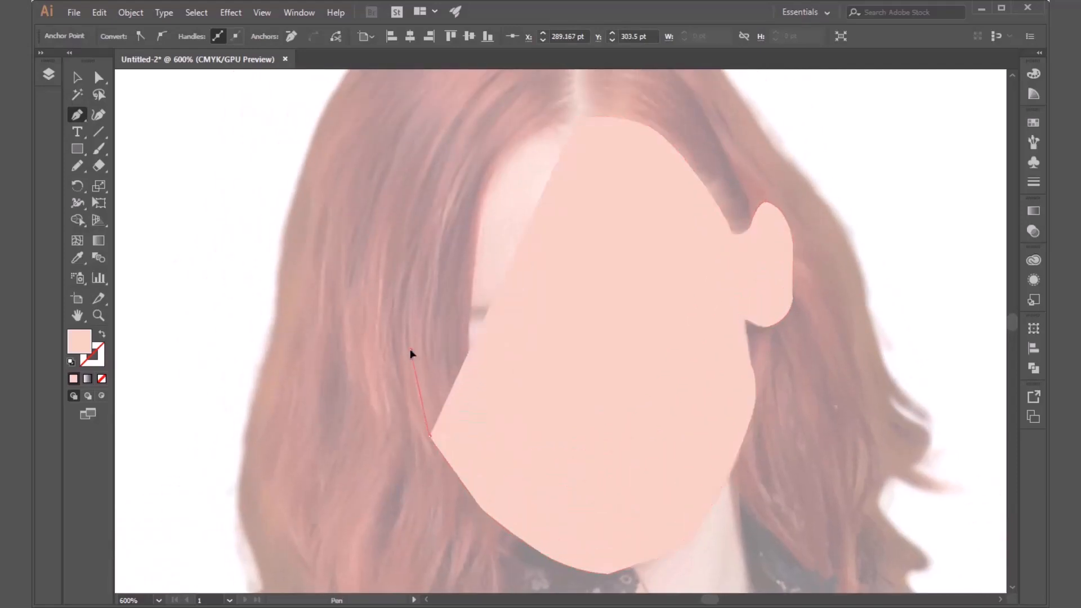
{"action": "left_click", "coordinate": [411, 255]}
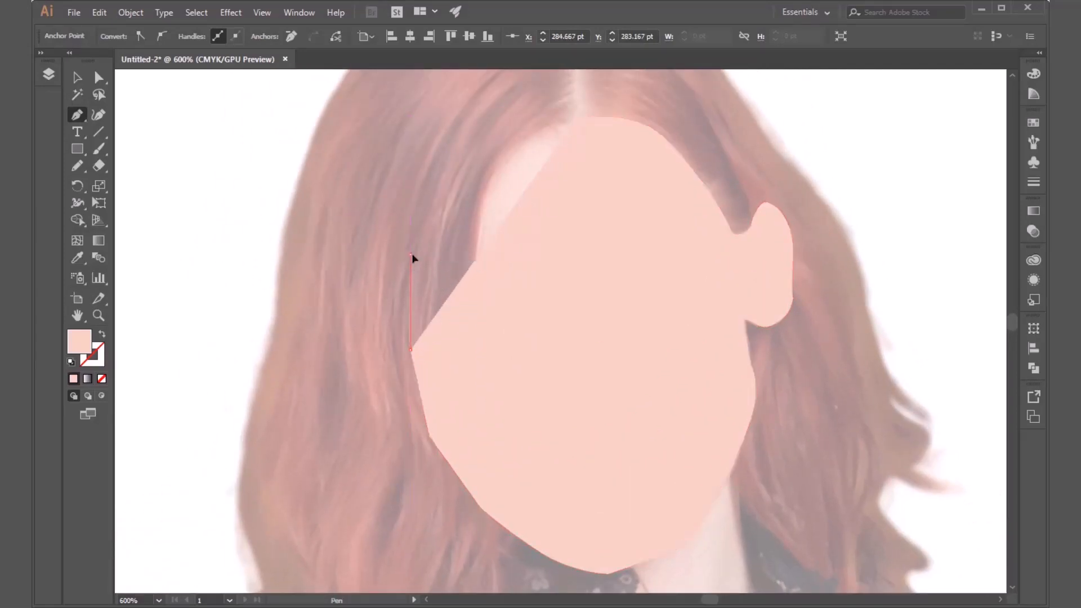
{"action": "left_click", "coordinate": [426, 185]}
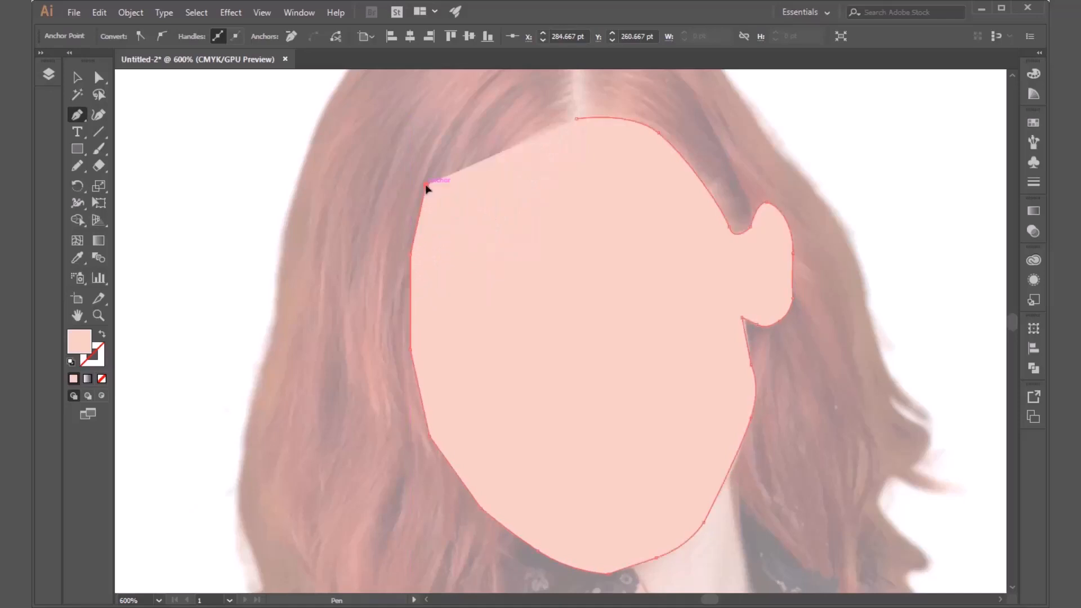
{"action": "left_click", "coordinate": [465, 145]}
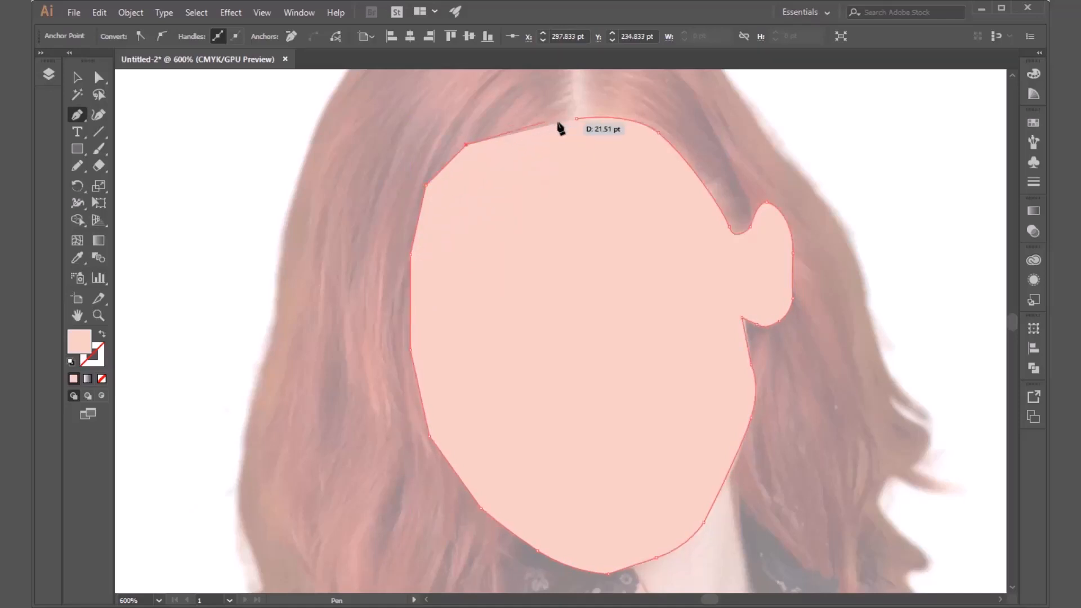
{"action": "left_click_drag", "start_coordinate": [576, 119], "coordinate": [638, 118]}
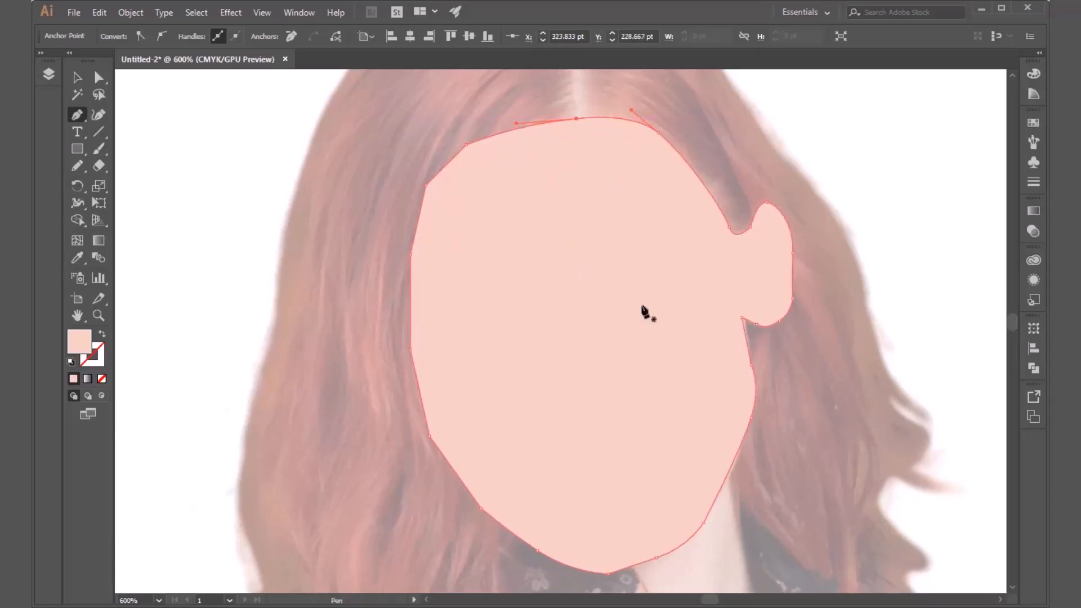
{"action": "key", "text": "v"}
{"action": "left_click", "coordinate": [315, 273]}
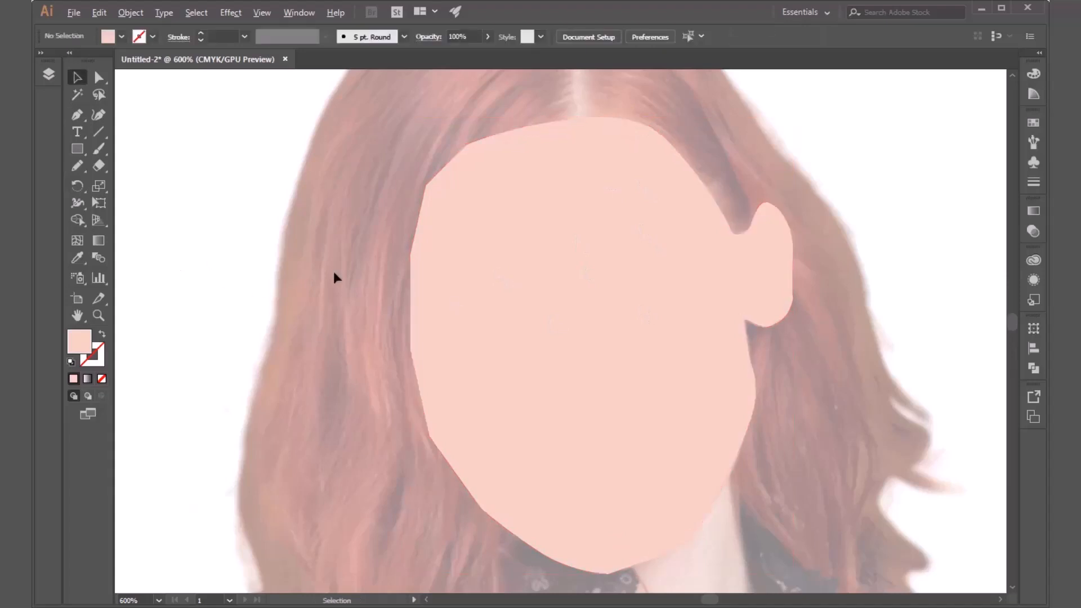
Show the layer list, collapse the Skin layer's contents, and select the face shape on the artboard.
{"action": "scroll", "coordinate": [333, 277], "scroll_direction": "down", "scroll_amount": 4}
{"action": "scroll", "coordinate": [290, 294], "scroll_direction": "down", "scroll_amount": 2}
{"action": "scroll", "coordinate": [379, 235], "scroll_direction": "up", "scroll_amount": 3}
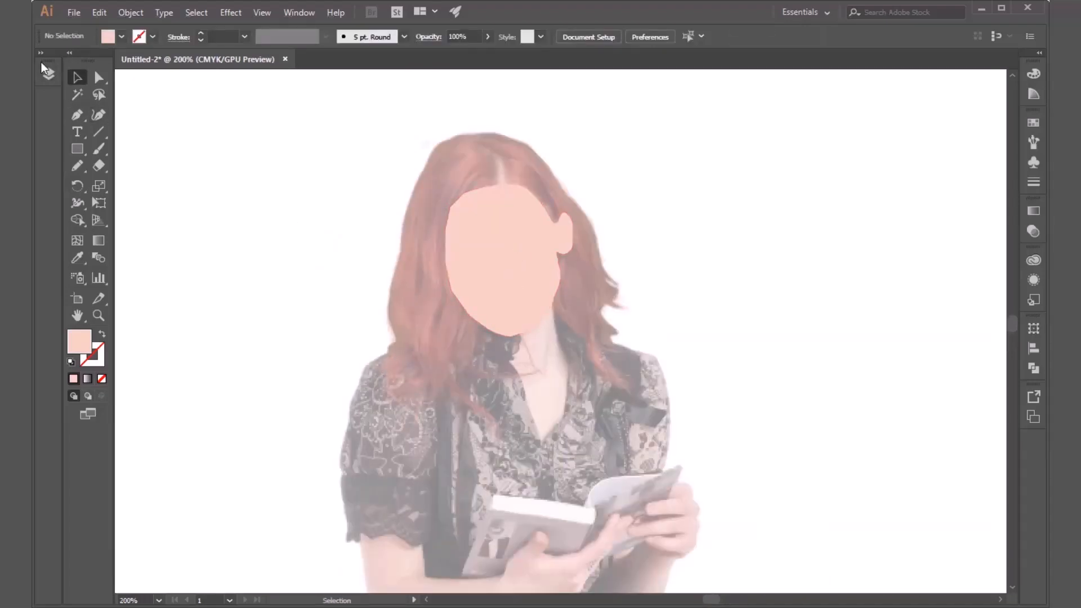
{"action": "left_click", "coordinate": [48, 74]}
{"action": "left_click", "coordinate": [79, 89]}
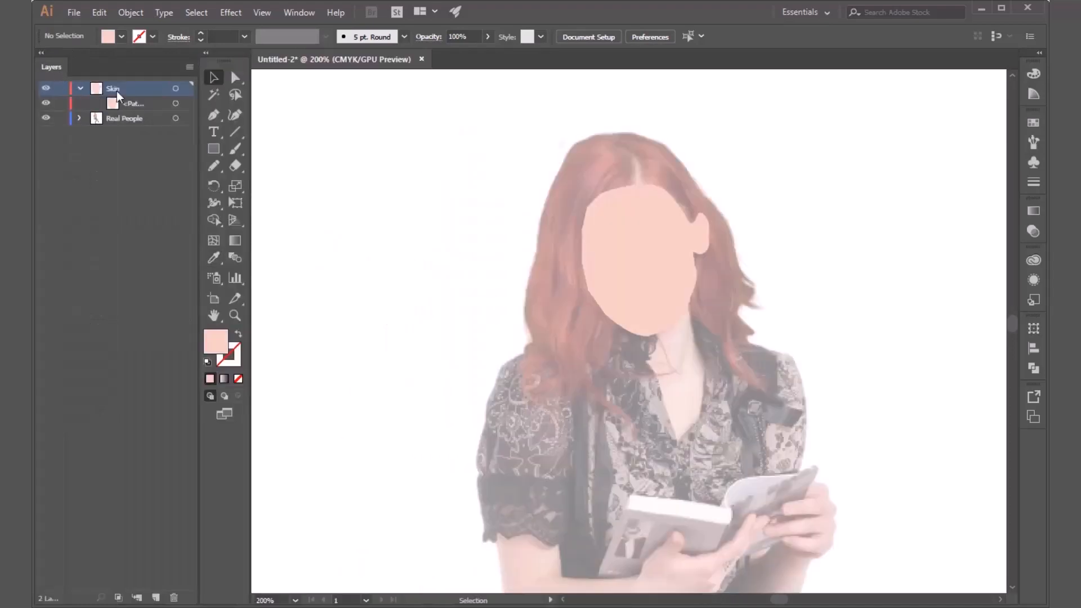
{"action": "left_click", "coordinate": [78, 88]}
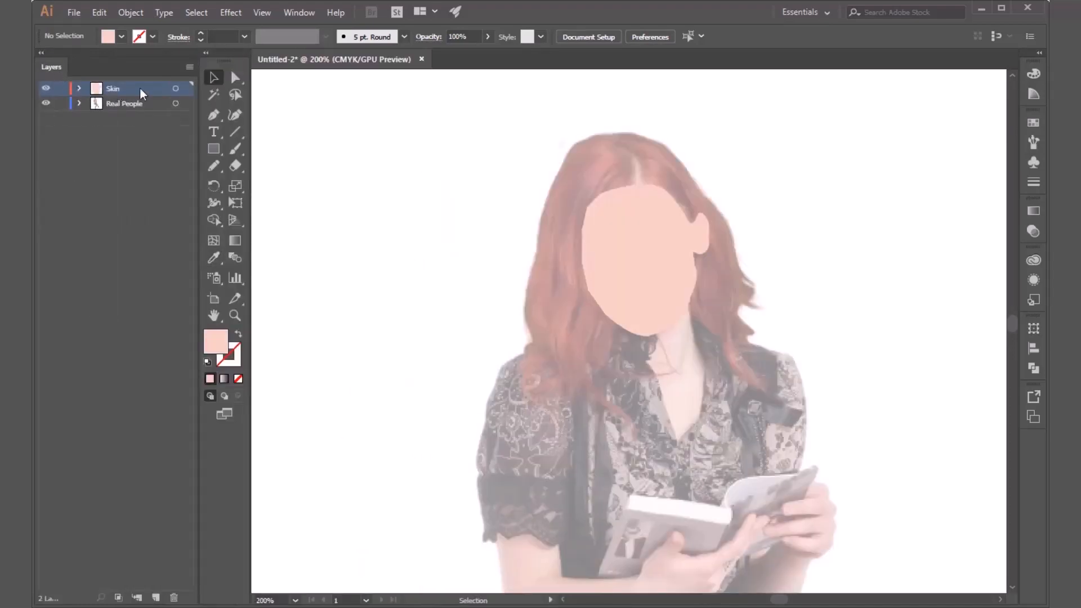
{"action": "left_click", "coordinate": [175, 90]}
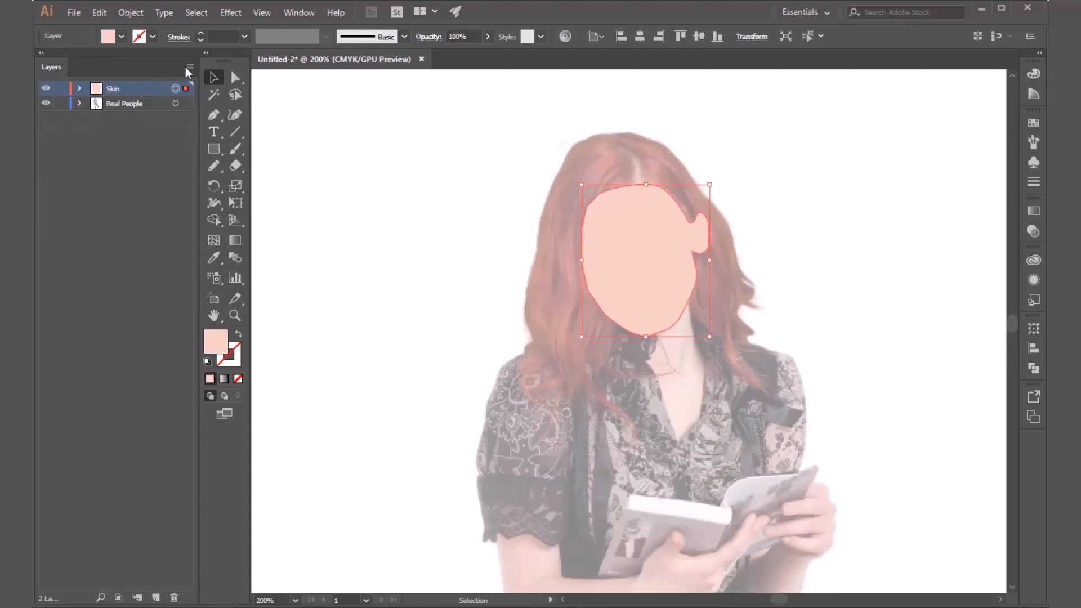
{"action": "left_click_drag", "start_coordinate": [544, 321], "coordinate": [438, 231]}
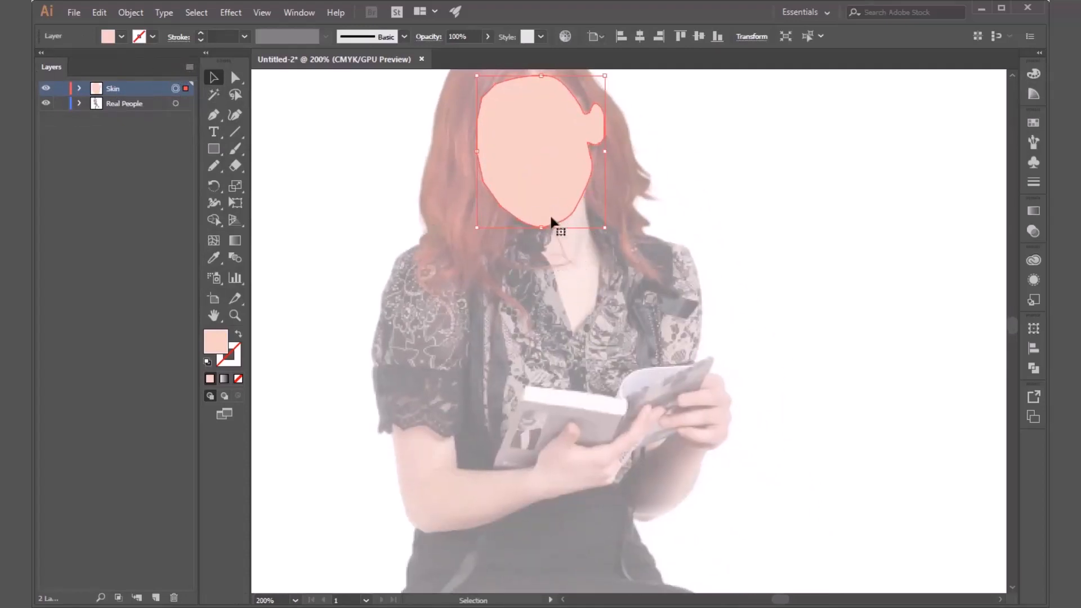
{"action": "left_click", "coordinate": [666, 253]}
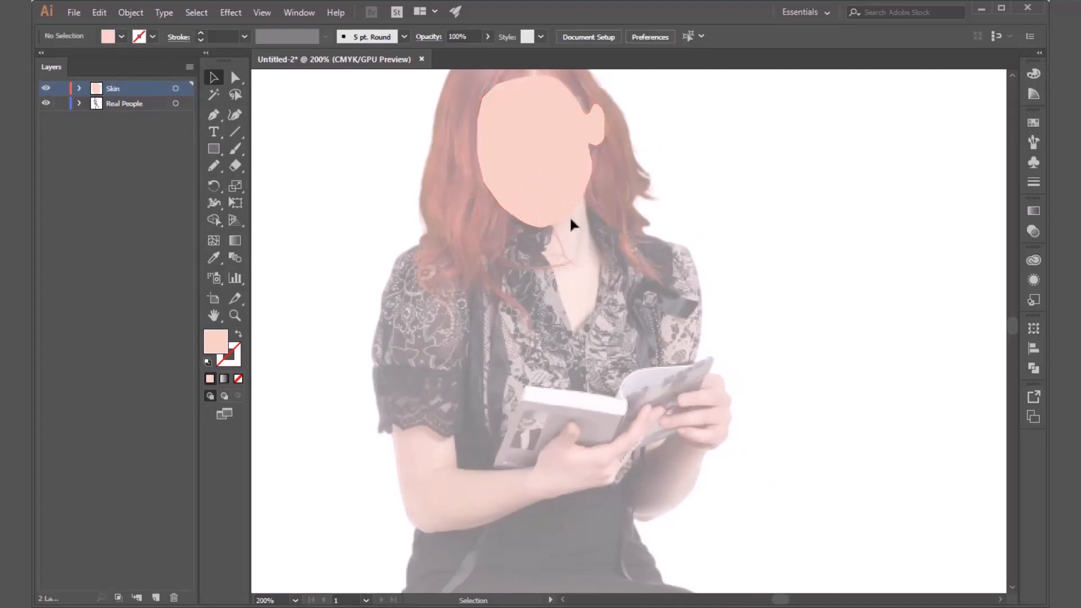
{"action": "left_click", "coordinate": [551, 201]}
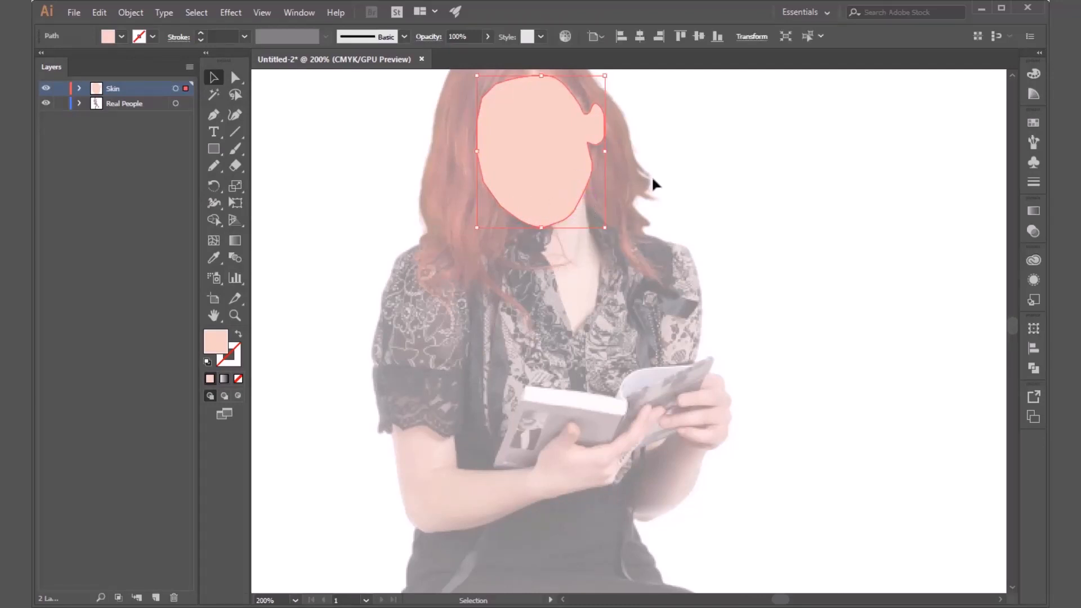
Round off the sharp corner at the tip of the face shape's chin and deselect the shape.
{"action": "scroll", "coordinate": [603, 178], "scroll_direction": "up", "scroll_amount": 4}
{"action": "scroll", "coordinate": [528, 245], "scroll_direction": "up", "scroll_amount": 3}
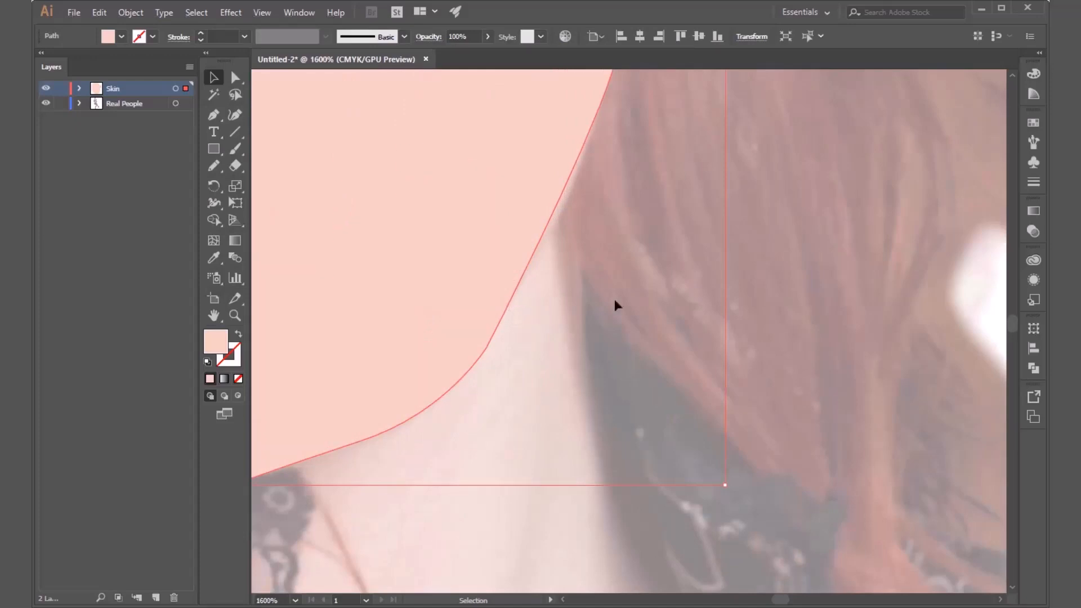
{"action": "scroll", "coordinate": [732, 292], "scroll_direction": "down", "scroll_amount": 3}
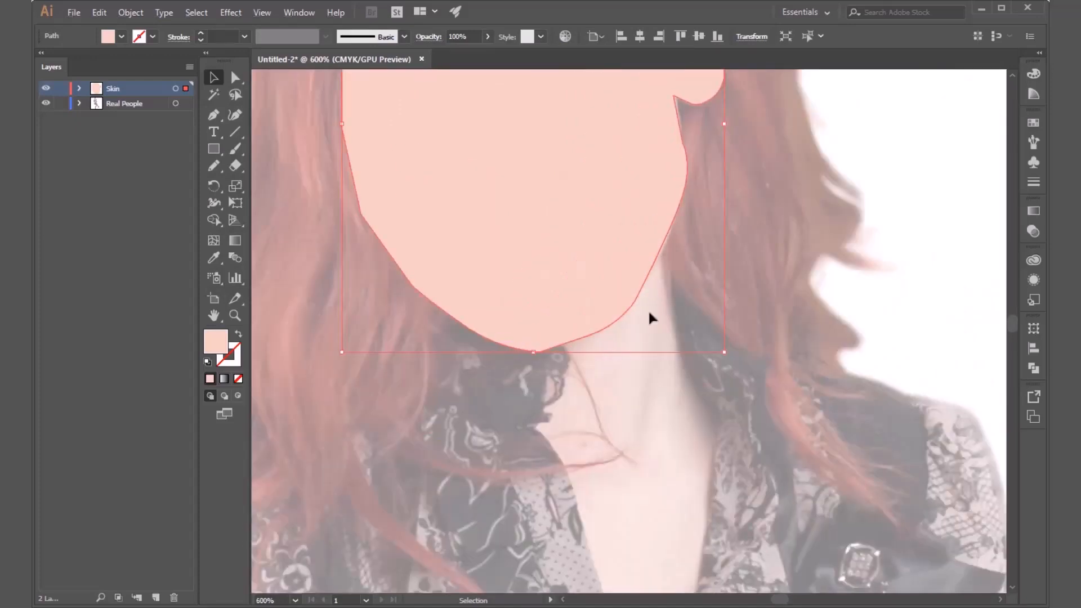
{"action": "left_click", "coordinate": [894, 227]}
{"action": "scroll", "coordinate": [532, 355], "scroll_direction": "up", "scroll_amount": 6}
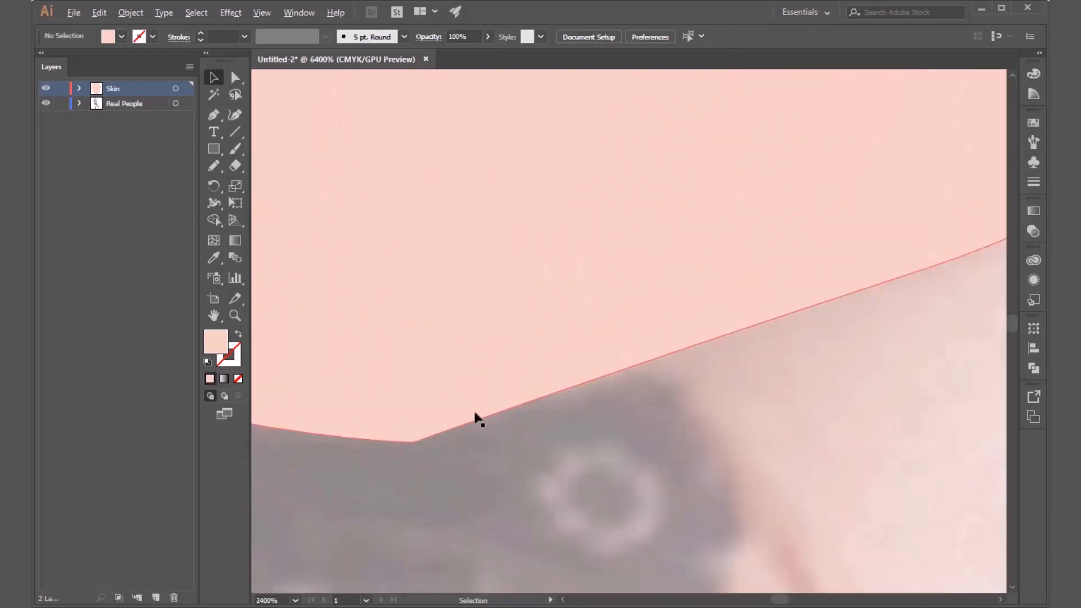
{"action": "left_click", "coordinate": [413, 444]}
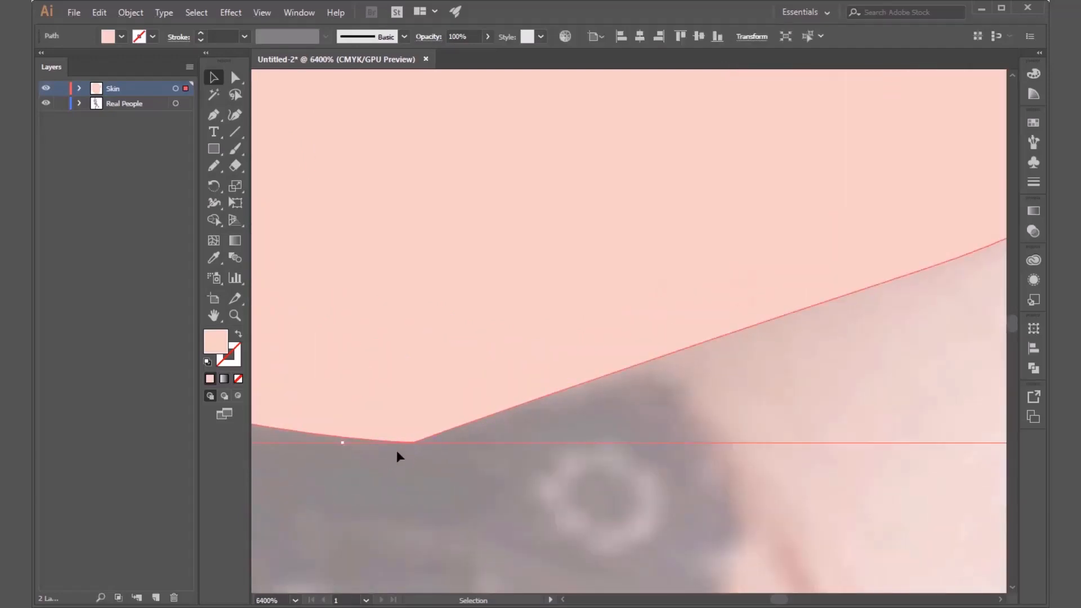
{"action": "left_click", "coordinate": [236, 77]}
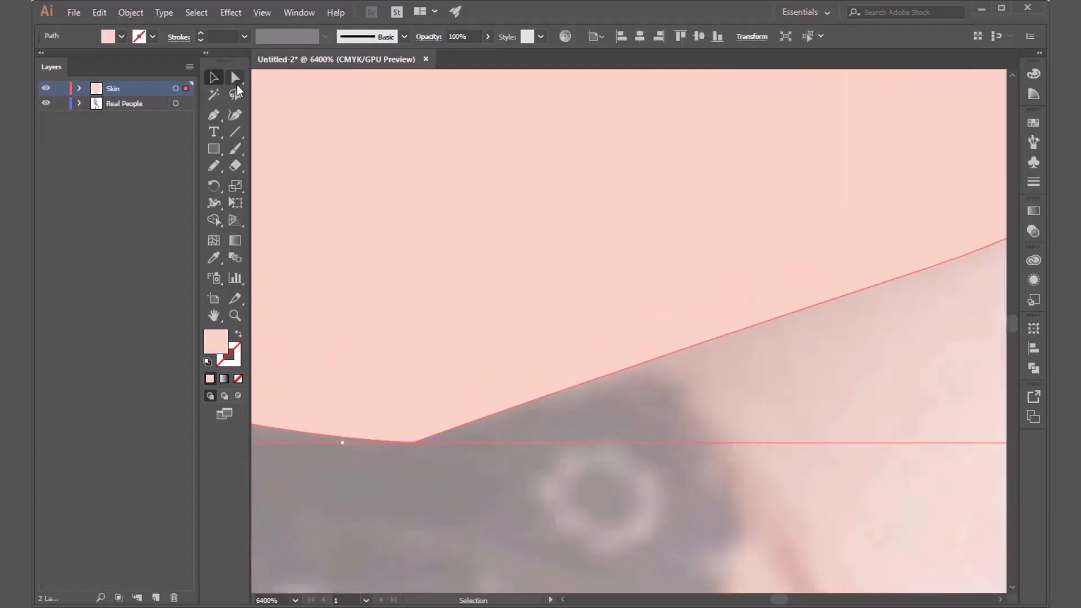
{"action": "left_click", "coordinate": [413, 442]}
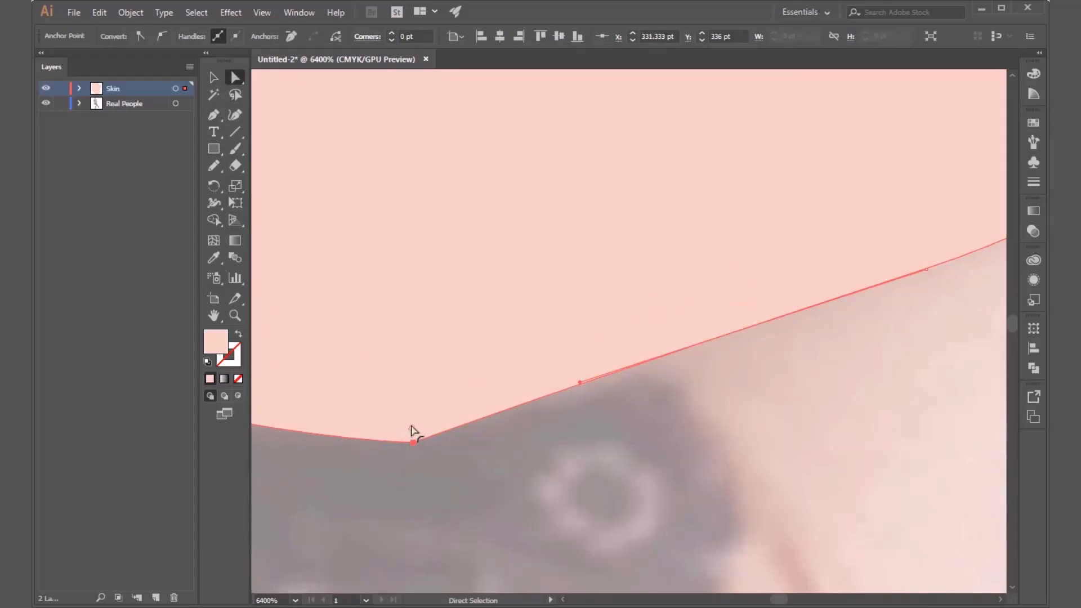
{"action": "left_click_drag", "start_coordinate": [411, 429], "coordinate": [427, 265]}
{"action": "left_click", "coordinate": [543, 445]}
{"action": "scroll", "coordinate": [495, 450], "scroll_direction": "down", "scroll_amount": 2}
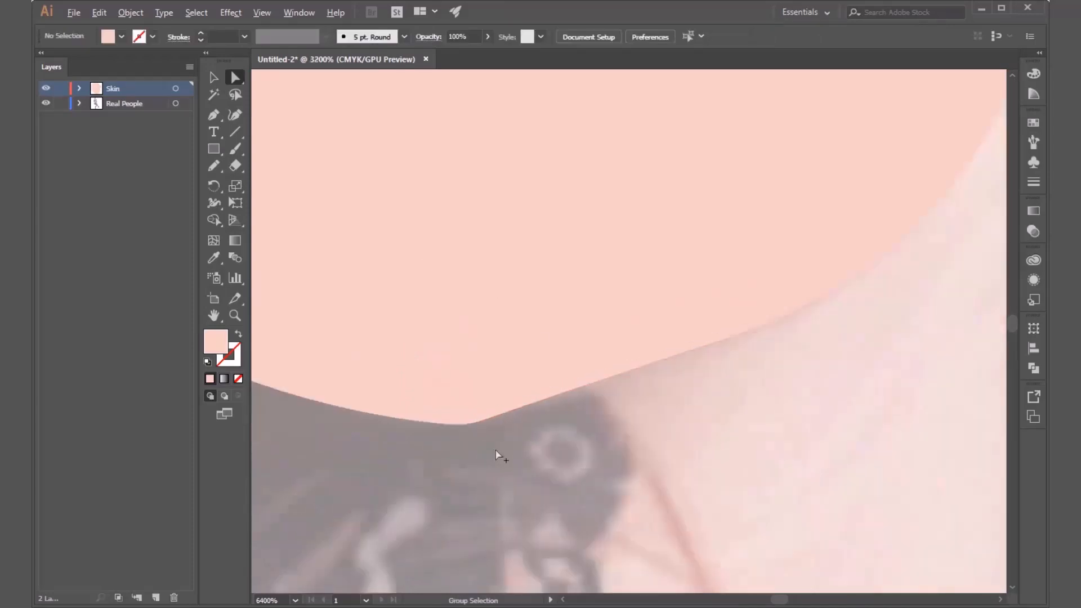
{"action": "scroll", "coordinate": [496, 450], "scroll_direction": "down", "scroll_amount": 7}
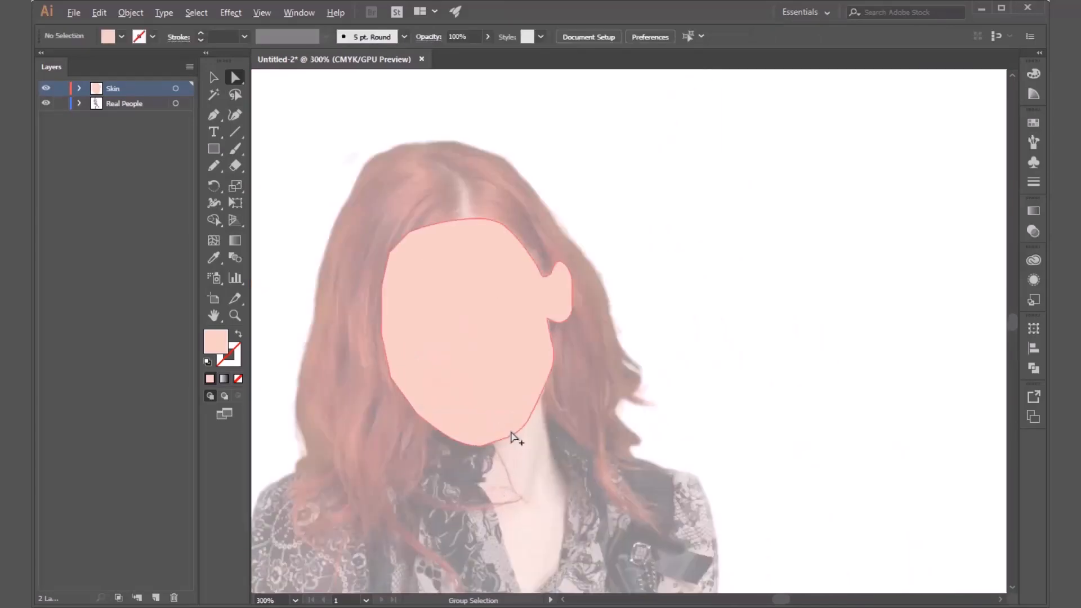
{"action": "scroll", "coordinate": [511, 434], "scroll_direction": "down", "scroll_amount": 3}
{"action": "scroll", "coordinate": [520, 477], "scroll_direction": "up", "scroll_amount": 1}
{"action": "left_click_drag", "start_coordinate": [547, 471], "coordinate": [558, 365]}
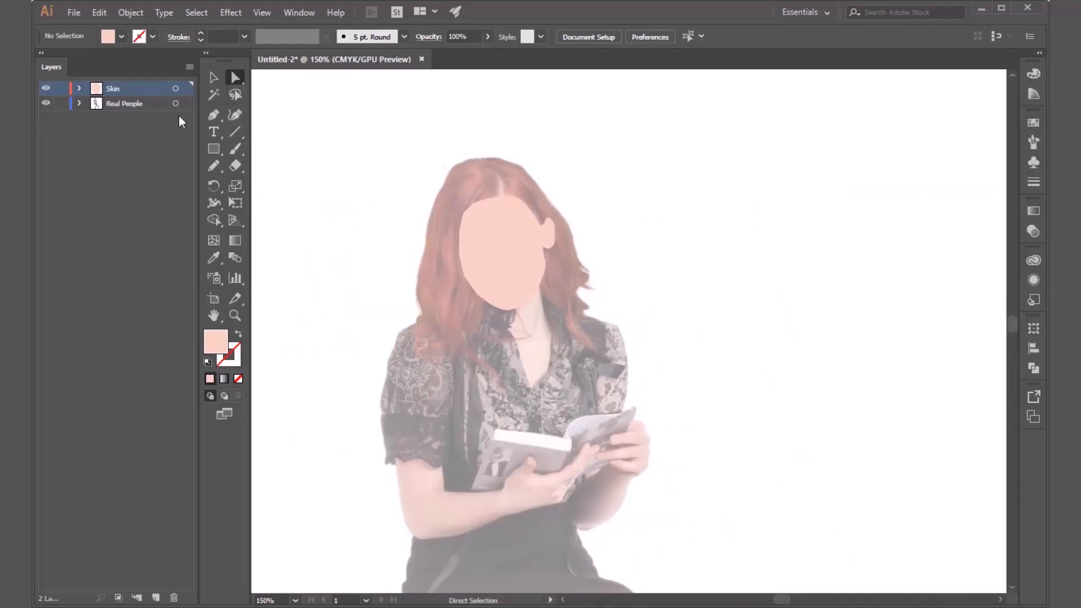
{"action": "left_click", "coordinate": [216, 115]}
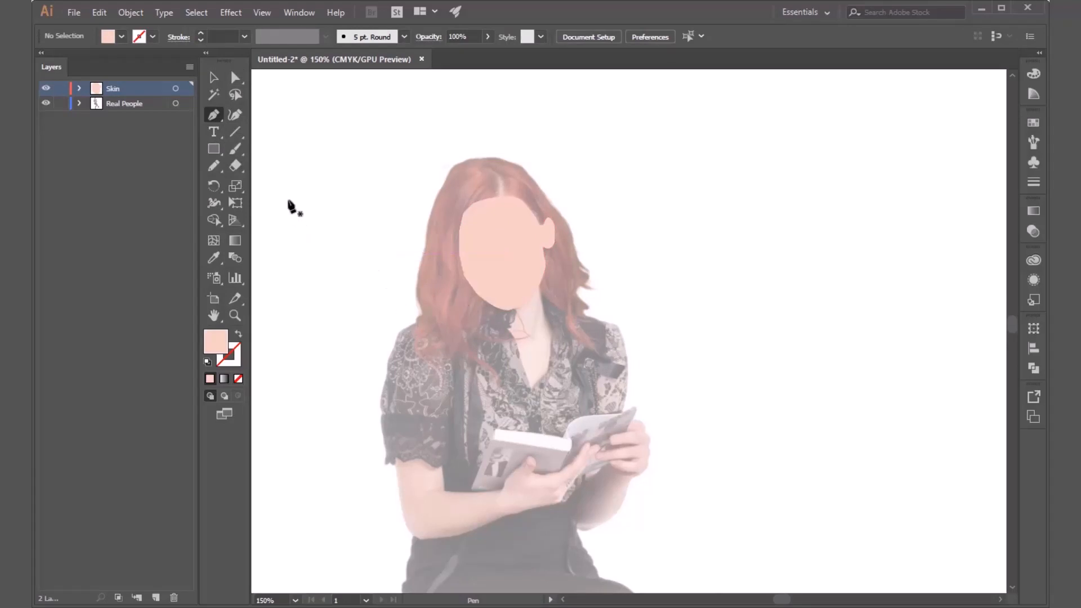
{"action": "mouse_move", "coordinate": [239, 148]}
{"action": "left_mouse_down"}
{"action": "mouse_move", "coordinate": [286, 147]}
{"action": "mouse_move", "coordinate": [213, 167]}
{"action": "mouse_move", "coordinate": [285, 183]}
{"action": "mouse_move", "coordinate": [214, 180]}
{"action": "mouse_move", "coordinate": [214, 167]}
{"action": "left_mouse_up"}
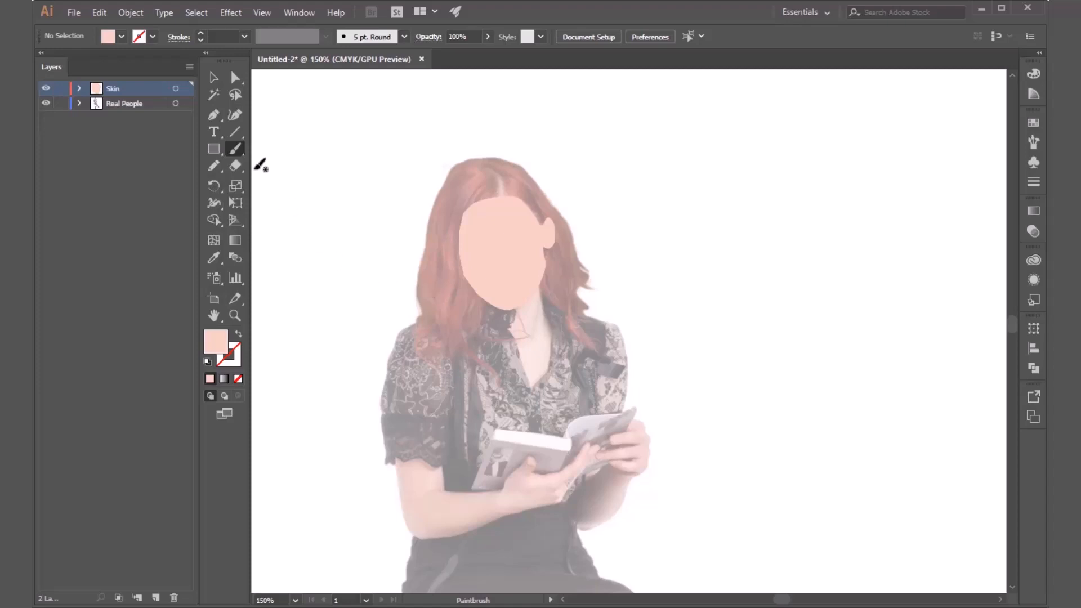
{"action": "left_click", "coordinate": [214, 116]}
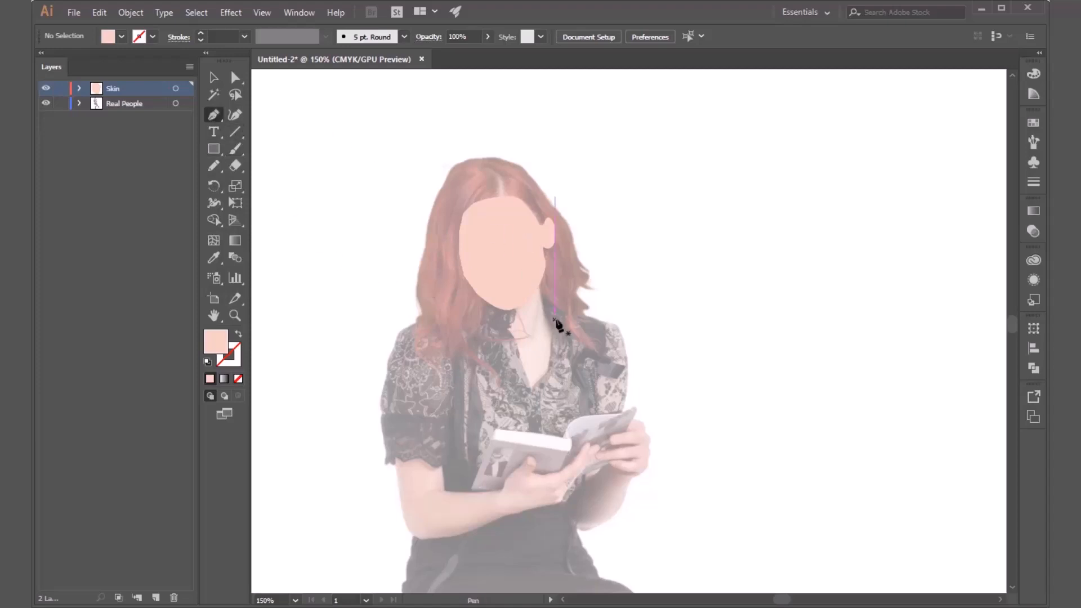
{"action": "scroll", "coordinate": [546, 338], "scroll_direction": "up", "scroll_amount": 2}
{"action": "scroll", "coordinate": [545, 341], "scroll_direction": "up", "scroll_amount": 3}
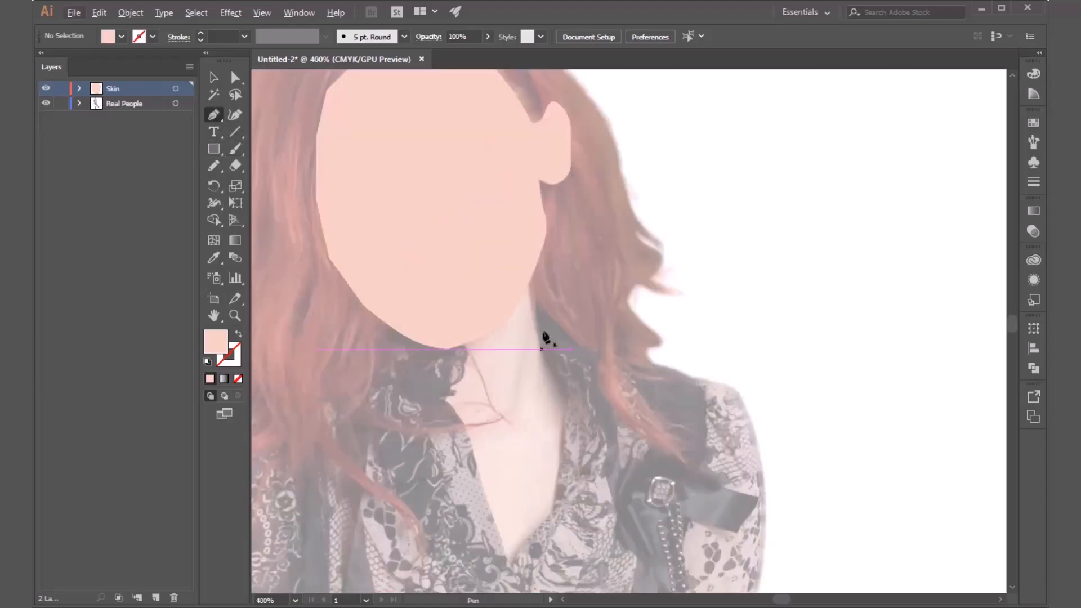
{"action": "left_click_drag", "start_coordinate": [545, 338], "coordinate": [623, 254]}
{"action": "scroll", "coordinate": [556, 165], "scroll_direction": "up", "scroll_amount": 2}
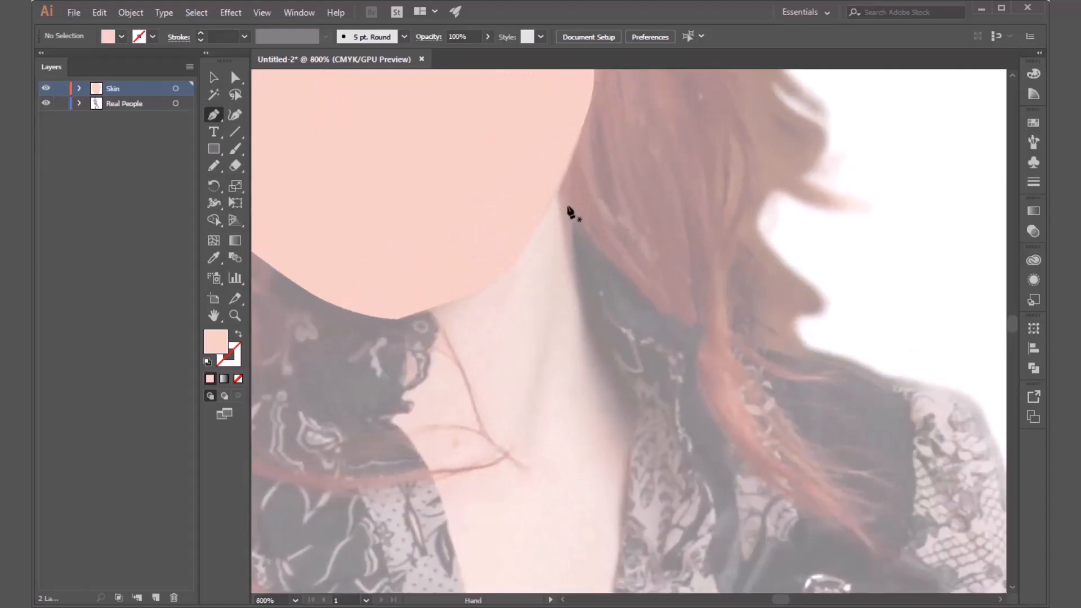
{"action": "left_click", "coordinate": [176, 89]}
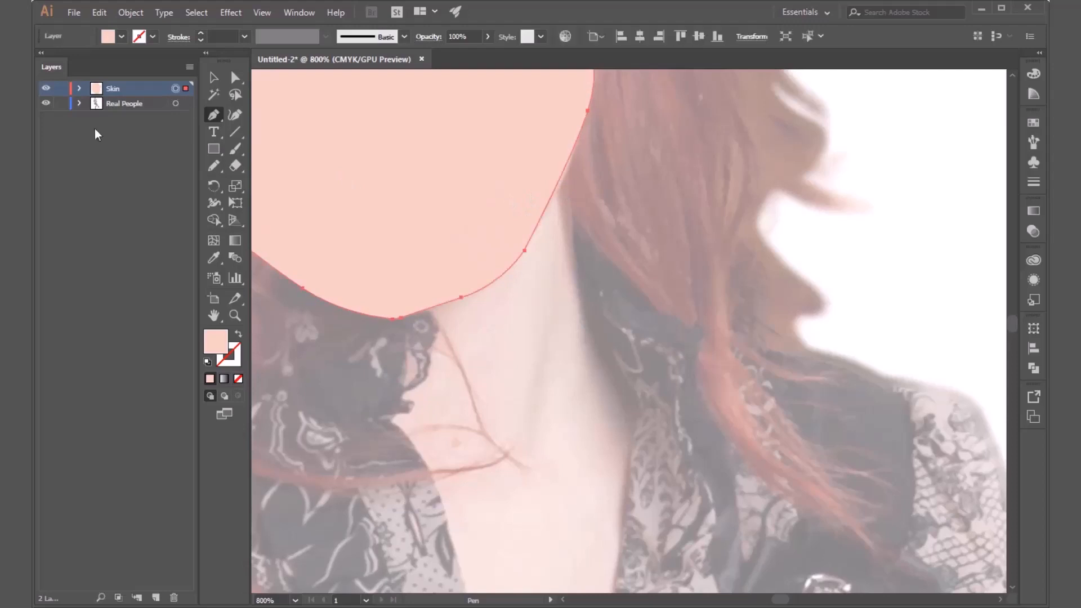
{"action": "left_click", "coordinate": [568, 162]}
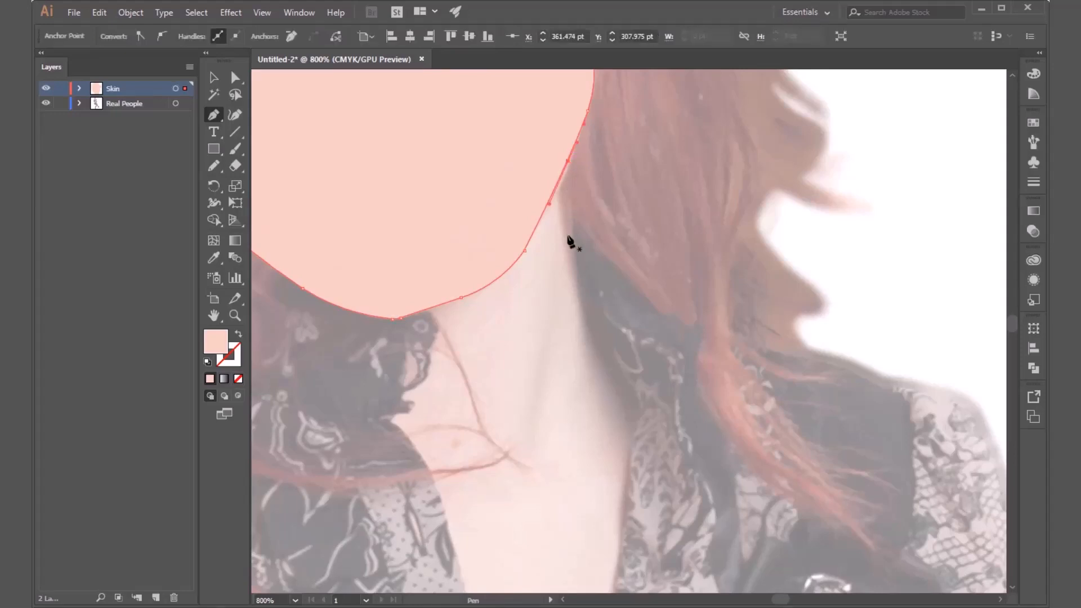
{"action": "left_click_drag", "start_coordinate": [572, 261], "coordinate": [580, 286]}
{"action": "key", "text": "ctrl+z"}
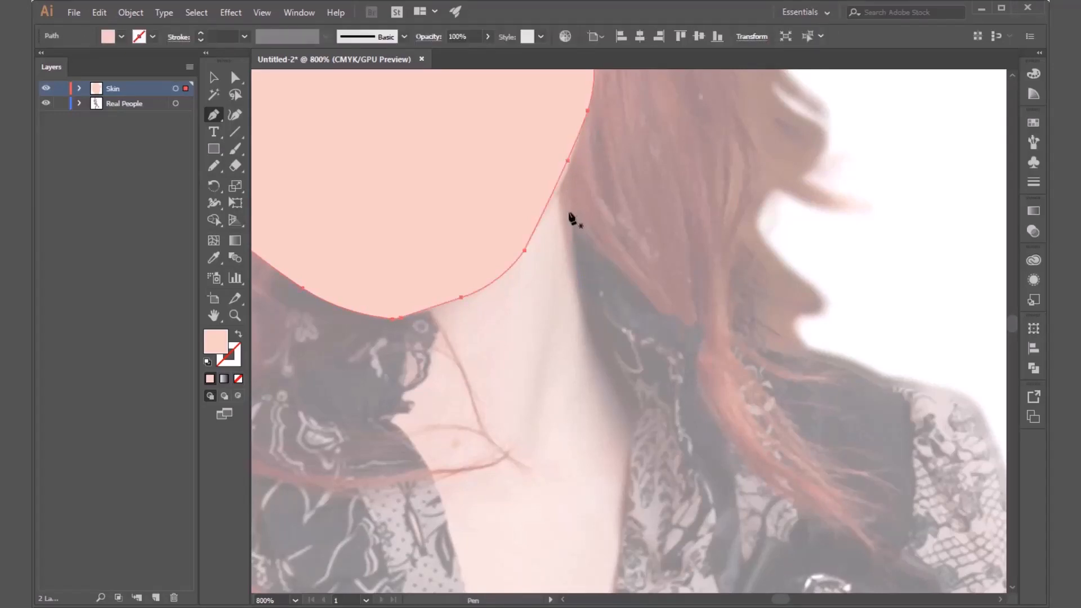
{"action": "key", "text": "v"}
{"action": "left_click", "coordinate": [580, 248]}
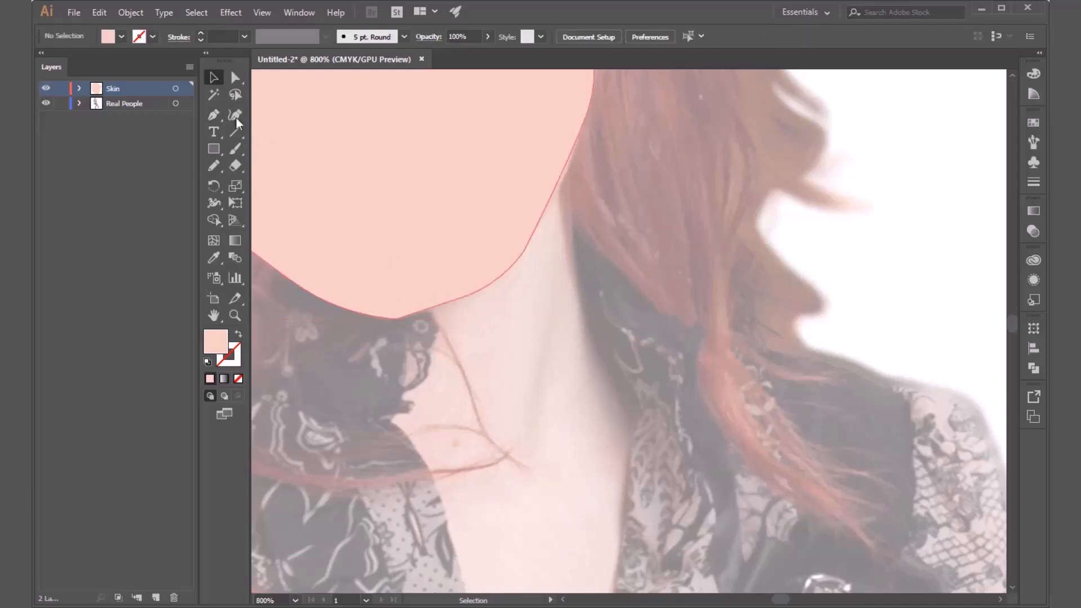
Start a new skin shape with the Pen tool at the jaw beside the hair and trace the neck's side down to the collar.
{"action": "left_click", "coordinate": [213, 116]}
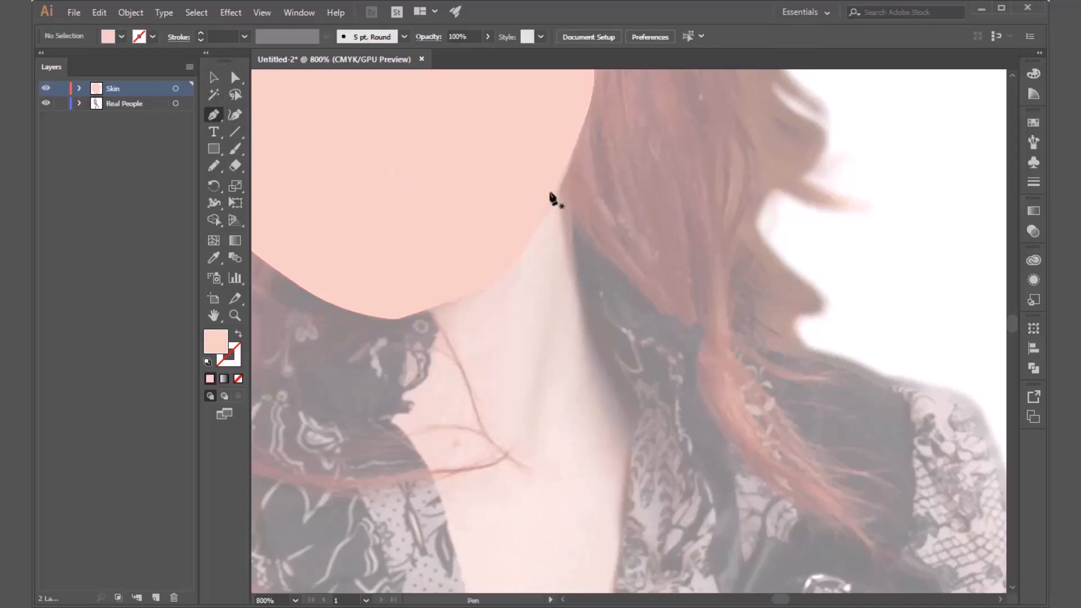
{"action": "left_click", "coordinate": [573, 148]}
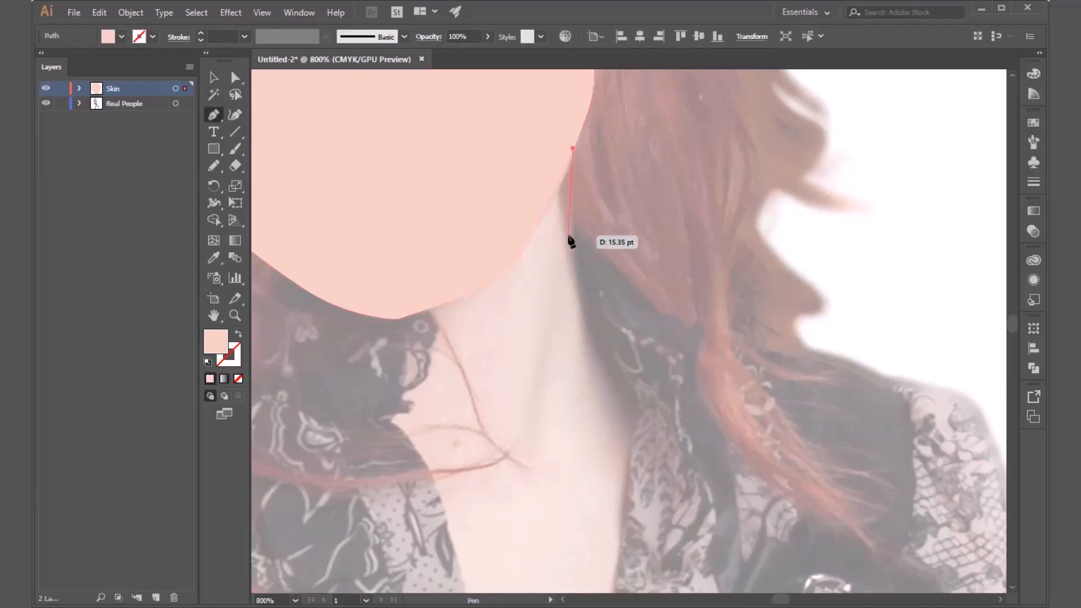
{"action": "left_click", "coordinate": [573, 254]}
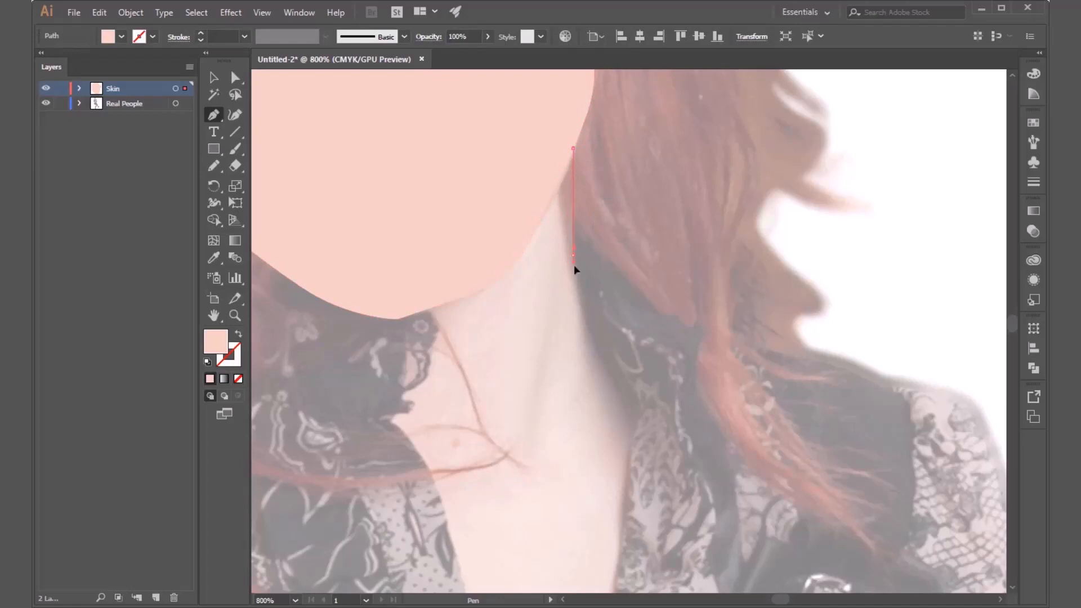
{"action": "left_click", "coordinate": [598, 331]}
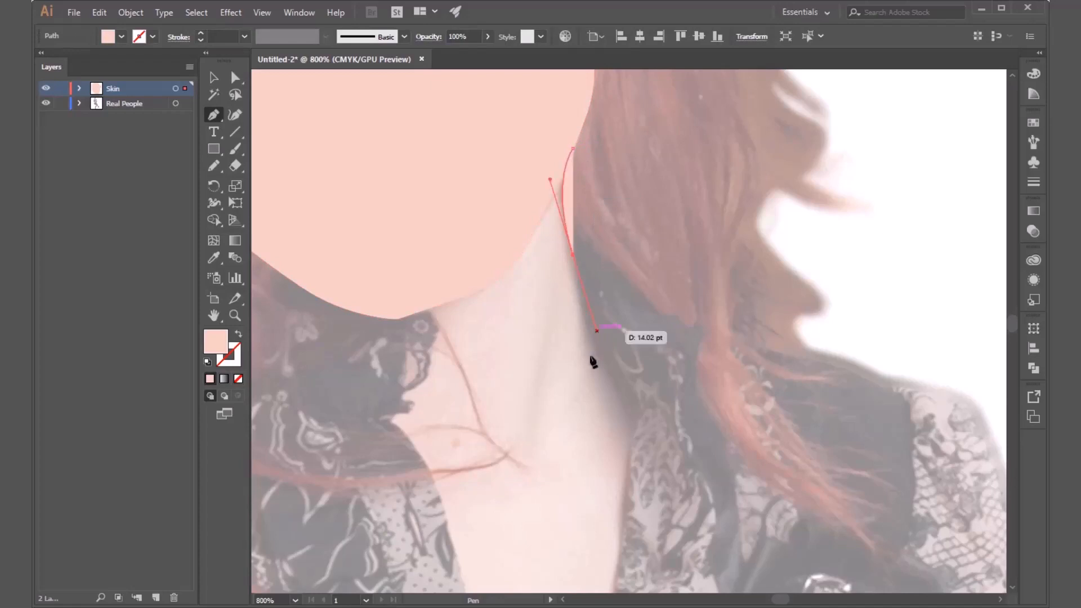
{"action": "left_click", "coordinate": [631, 391]}
{"action": "left_click_drag", "start_coordinate": [632, 394], "coordinate": [640, 241]}
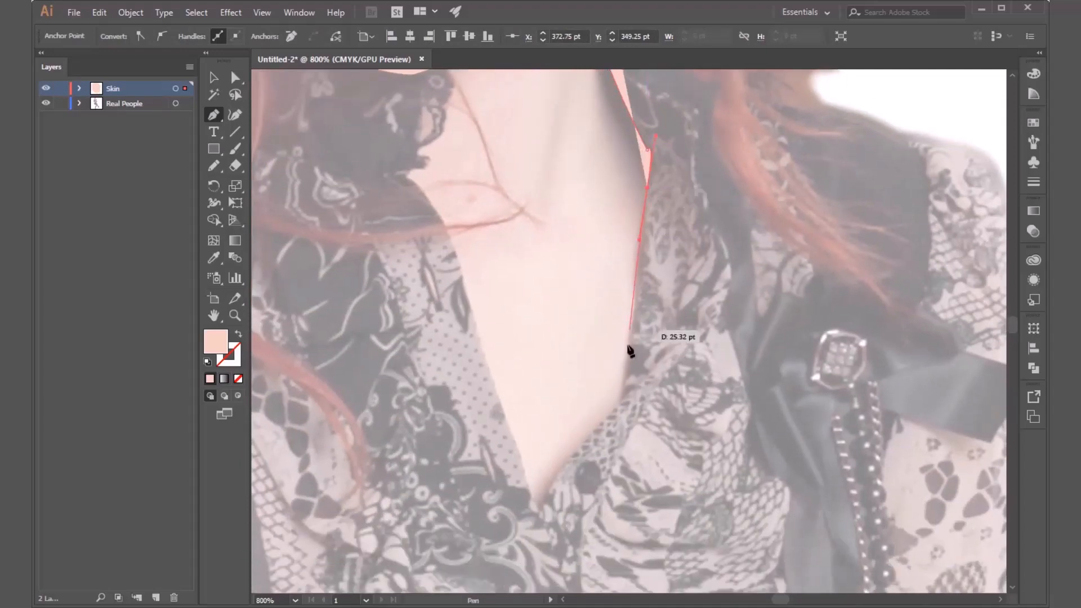
Continue the neck outline down the collar's edge to the lowest point of the V-neckline.
{"action": "left_click_drag", "start_coordinate": [628, 350], "coordinate": [621, 372]}
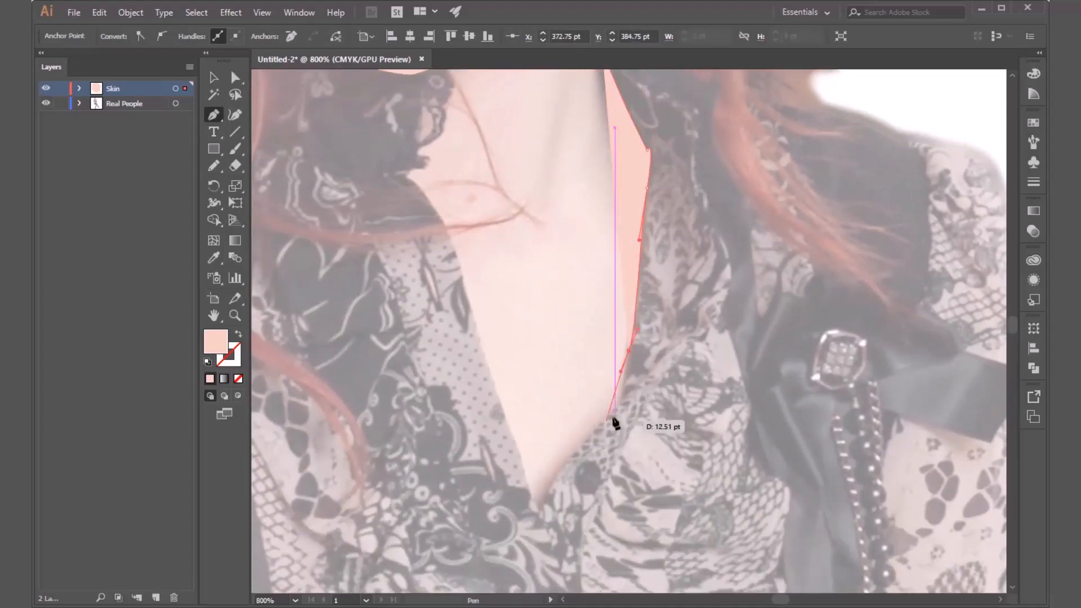
{"action": "left_click", "coordinate": [618, 396]}
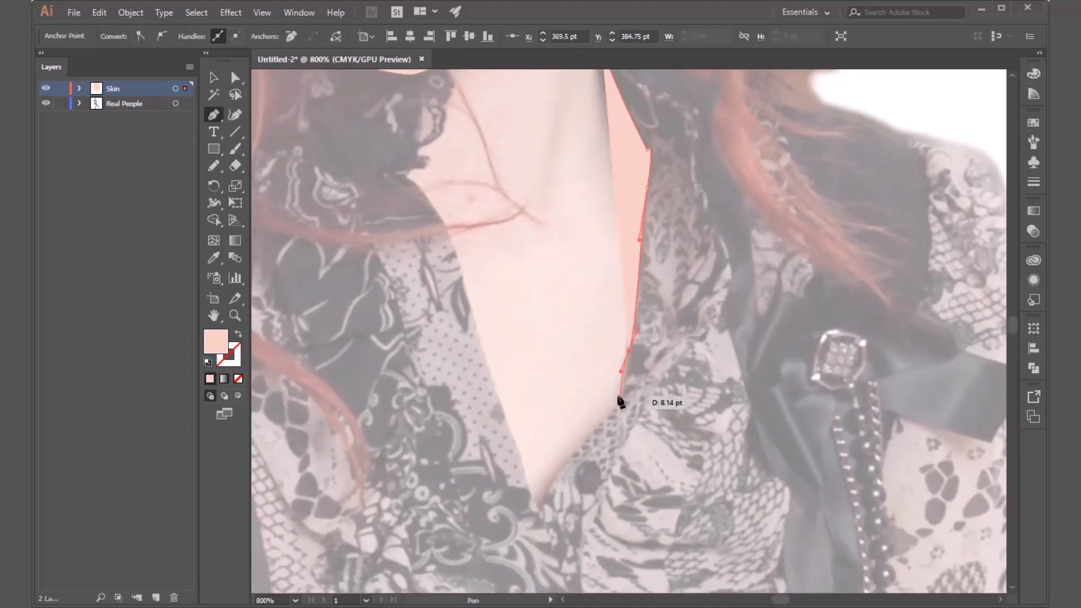
{"action": "left_click", "coordinate": [557, 479]}
{"action": "left_click", "coordinate": [537, 511]}
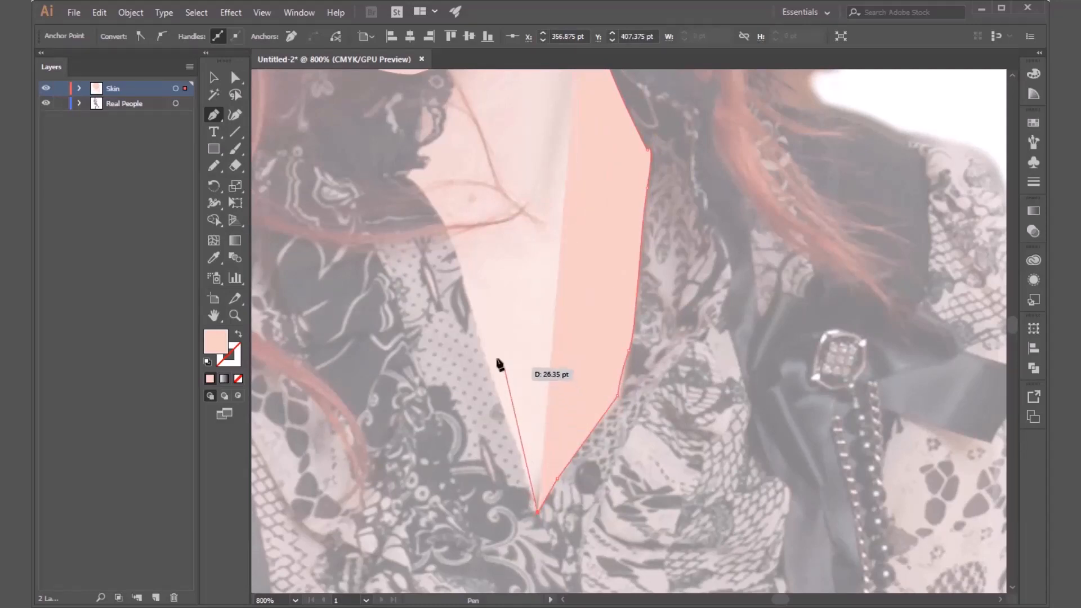
Trace the opposite edge of the neckline up past the lace collar and into the face shape beneath the chin.
{"action": "left_click_drag", "start_coordinate": [478, 327], "coordinate": [533, 511]}
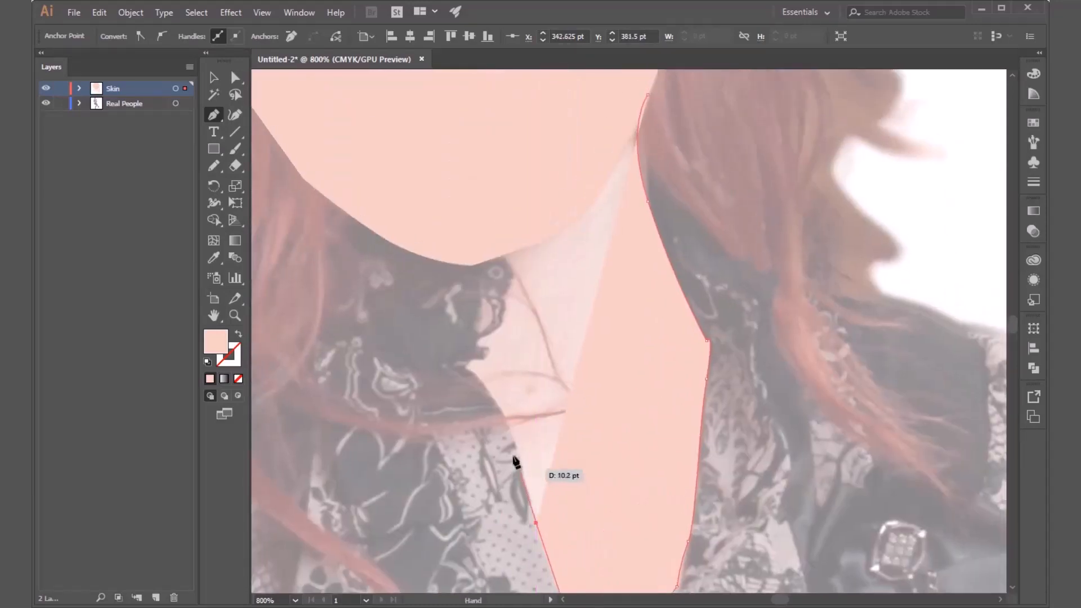
{"action": "left_click", "coordinate": [508, 420]}
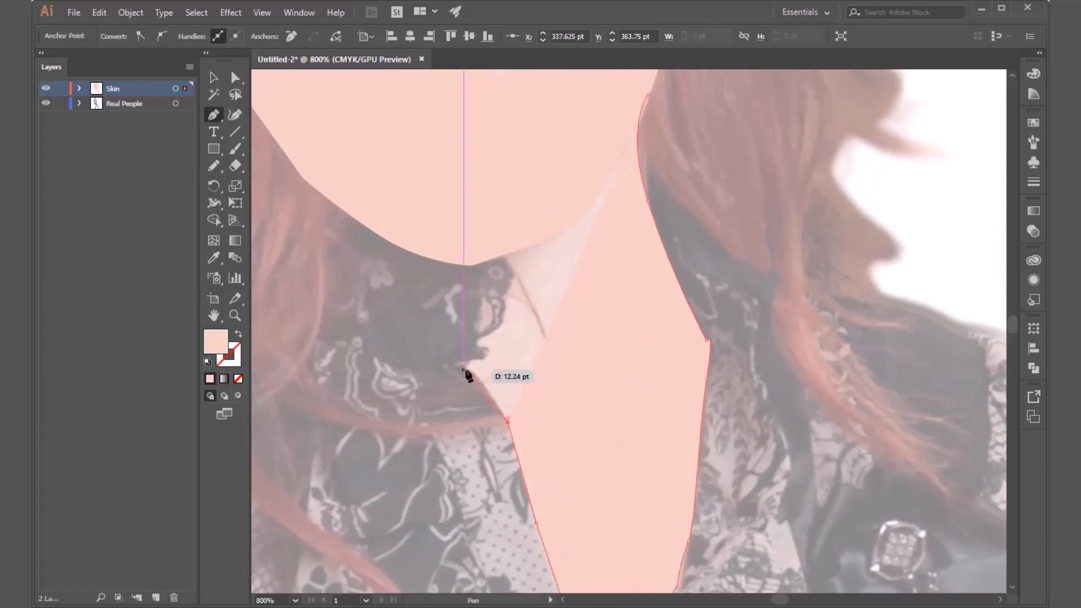
{"action": "left_click", "coordinate": [462, 365]}
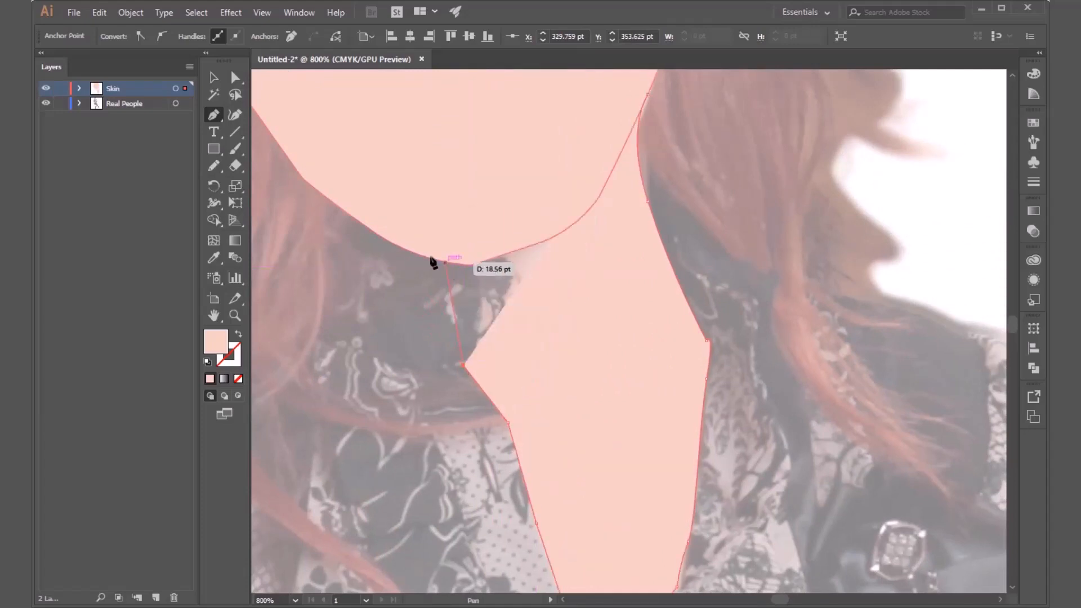
{"action": "left_click", "coordinate": [415, 258]}
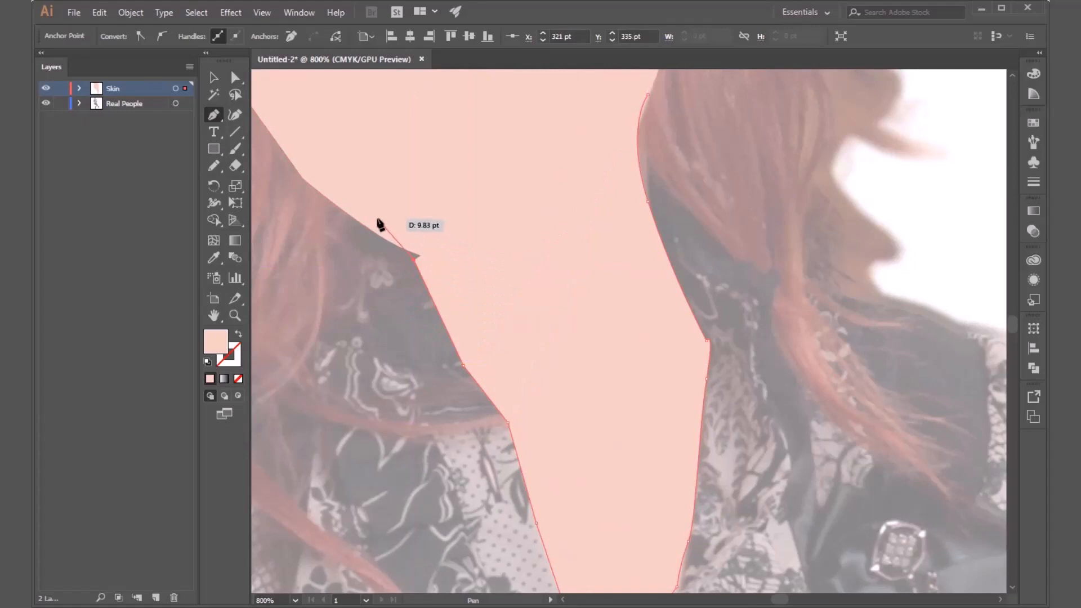
{"action": "left_click", "coordinate": [377, 218]}
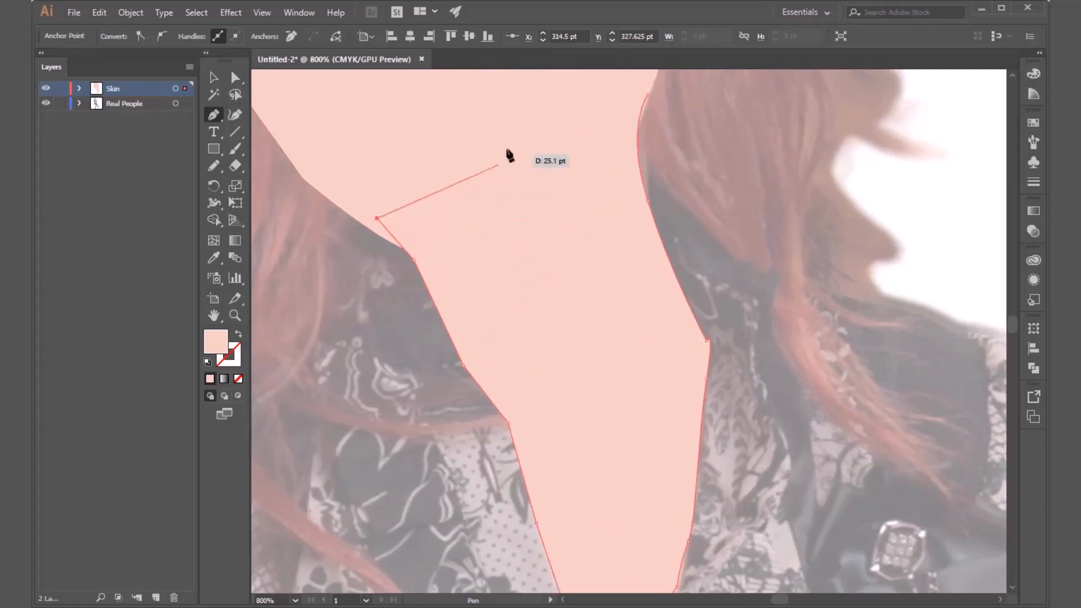
Close the neck and chest shape at its starting anchor on the jaw and deselect it.
{"action": "left_click", "coordinate": [647, 97]}
{"action": "key", "text": "v"}
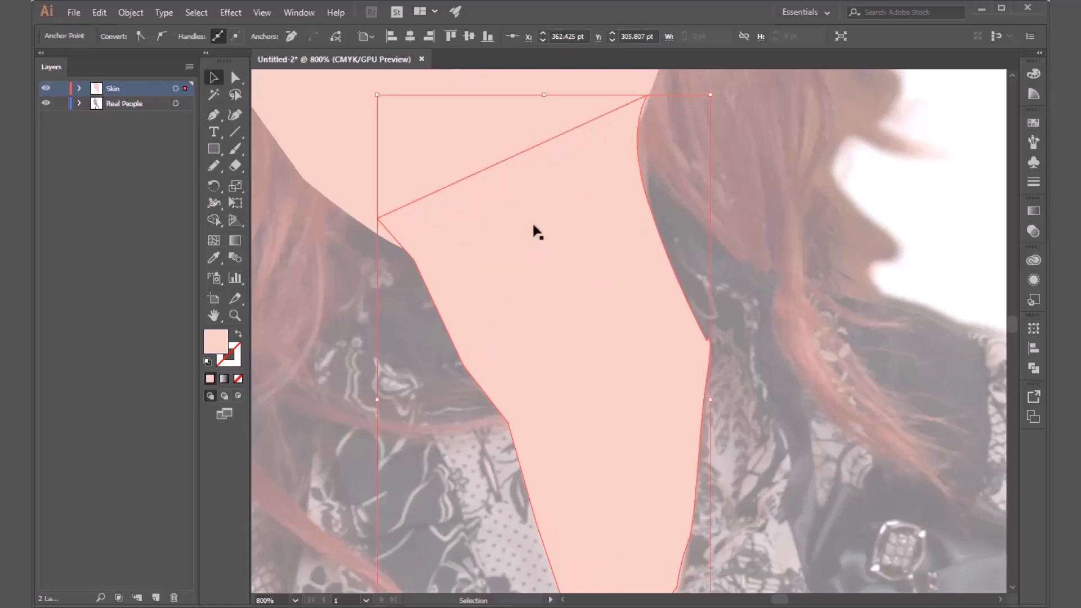
{"action": "scroll", "coordinate": [534, 216], "scroll_direction": "down", "scroll_amount": 4}
{"action": "left_click", "coordinate": [764, 175]}
Start a new skin shape with the Pen tool inside the lace sleeve and trace the inner upper arm down to the elbow crook.
{"action": "scroll", "coordinate": [645, 195], "scroll_direction": "down", "scroll_amount": 2}
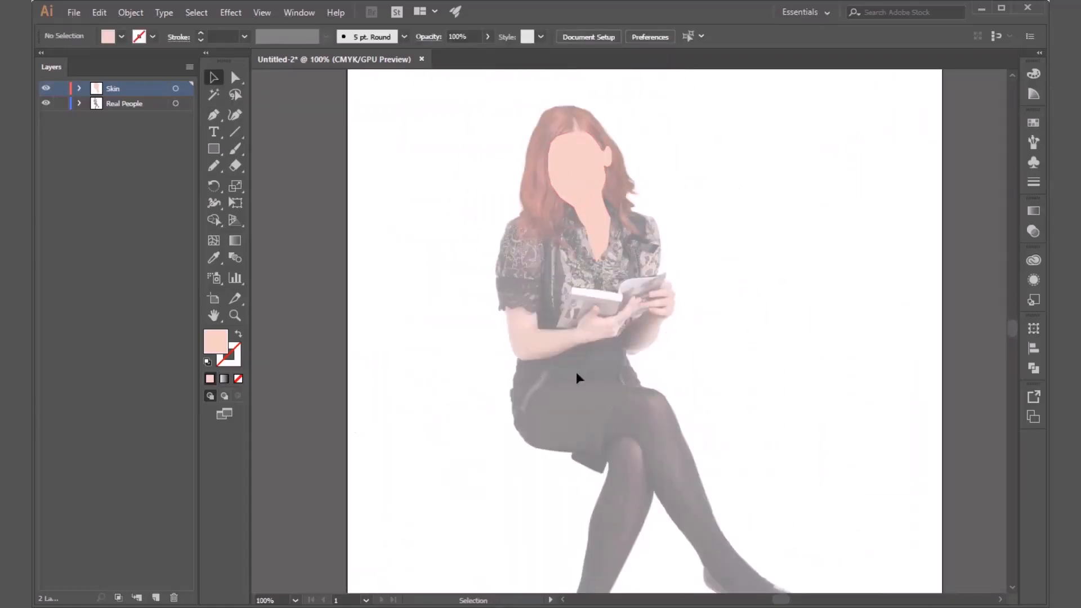
{"action": "scroll", "coordinate": [590, 371], "scroll_direction": "up", "scroll_amount": 2}
{"action": "scroll", "coordinate": [504, 261], "scroll_direction": "up", "scroll_amount": 1}
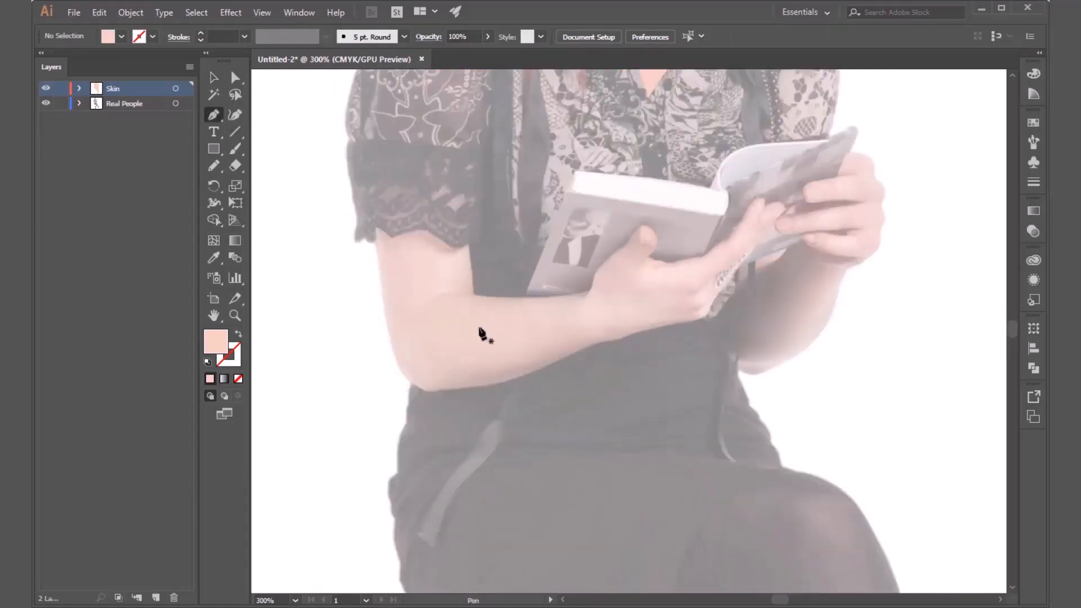
{"action": "scroll", "coordinate": [431, 217], "scroll_direction": "up", "scroll_amount": 1}
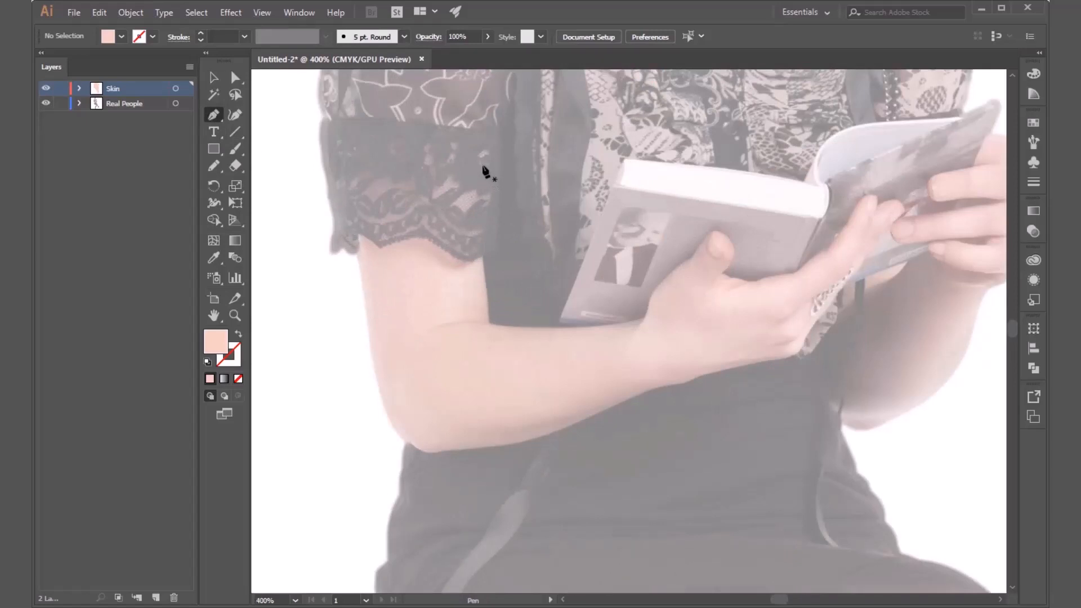
{"action": "left_click", "coordinate": [483, 259]}
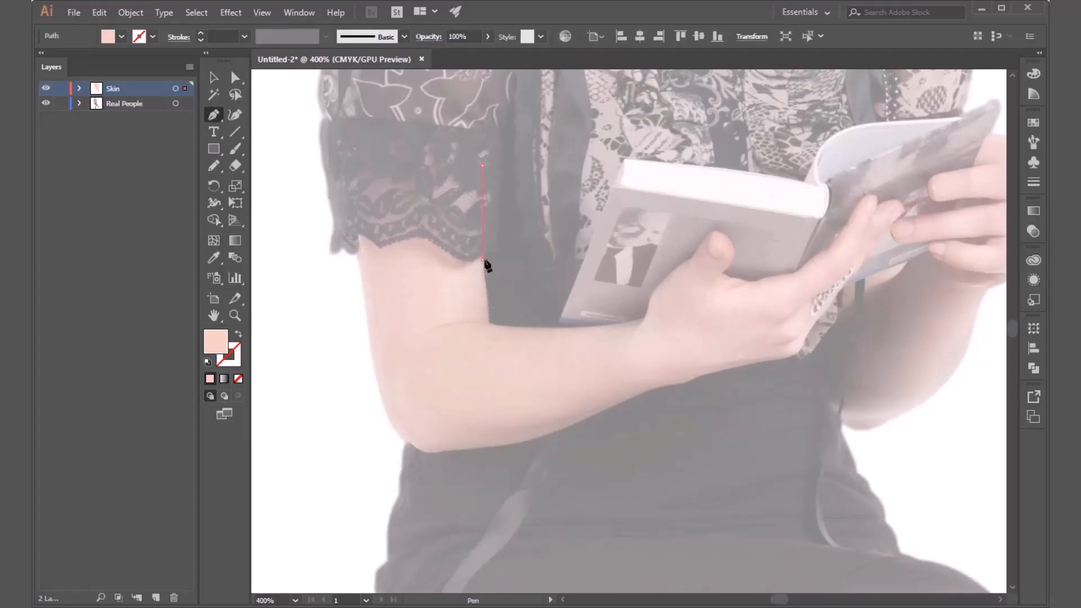
{"action": "left_click", "coordinate": [489, 309]}
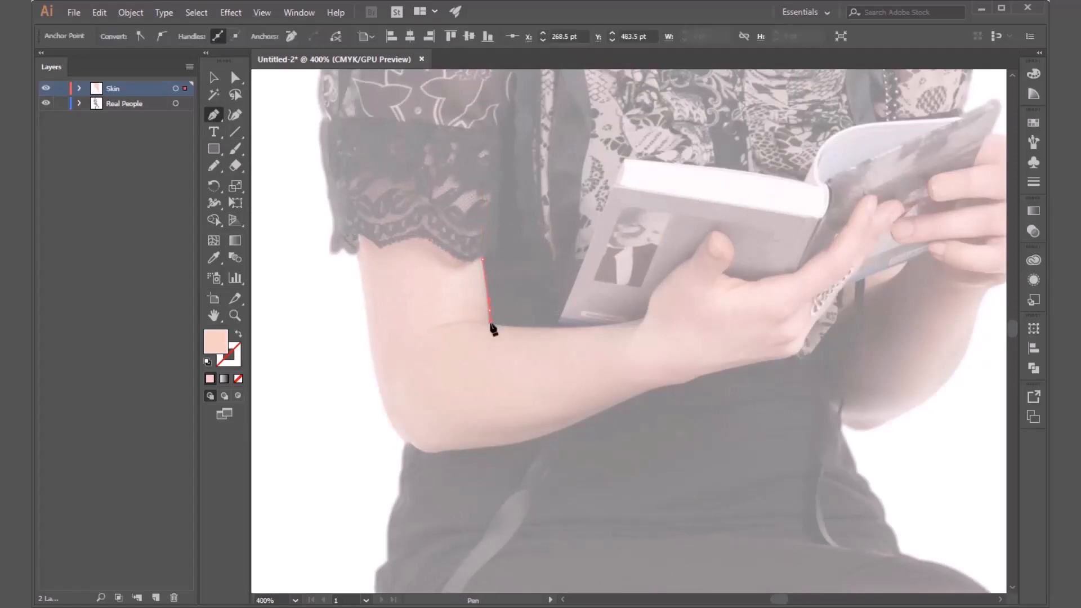
{"action": "left_click", "coordinate": [489, 325]}
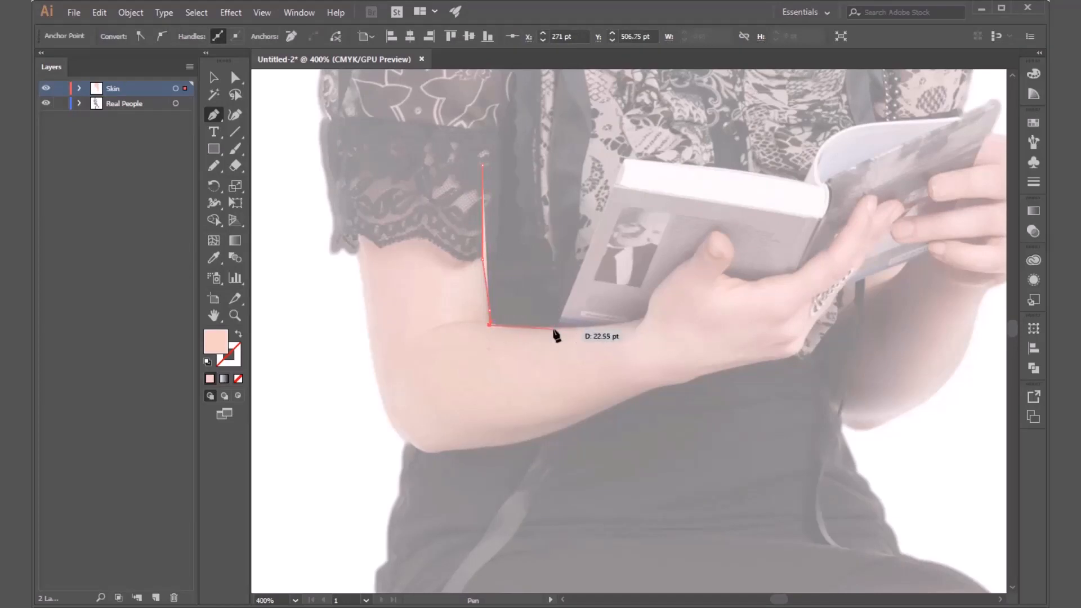
Continue the arm outline along the forearm's upper edge, past the book's corner, to the base of the thumb.
{"action": "left_click", "coordinate": [555, 330]}
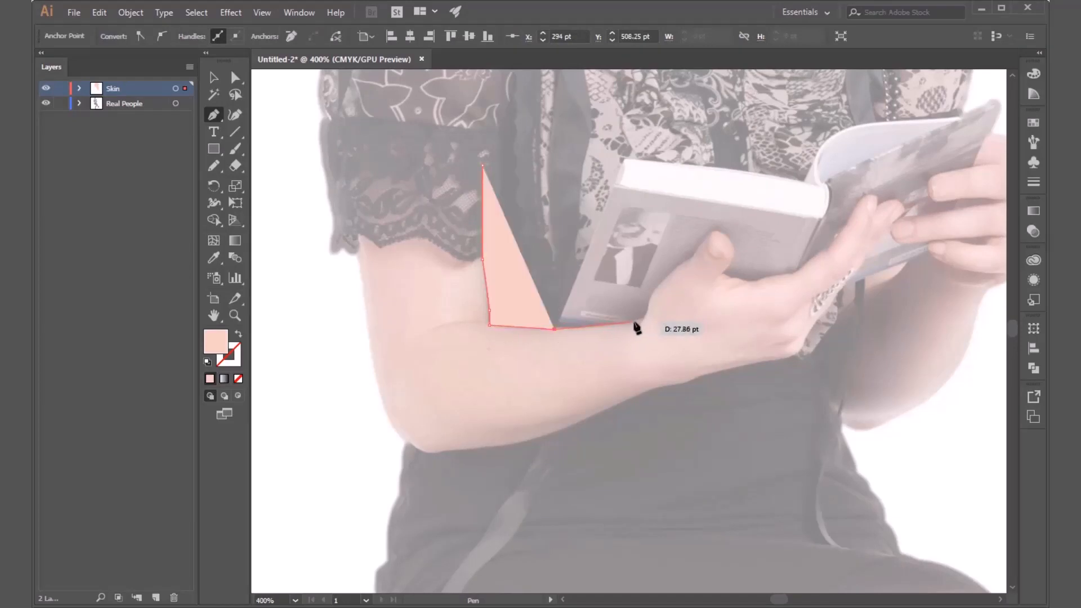
{"action": "left_click", "coordinate": [634, 322]}
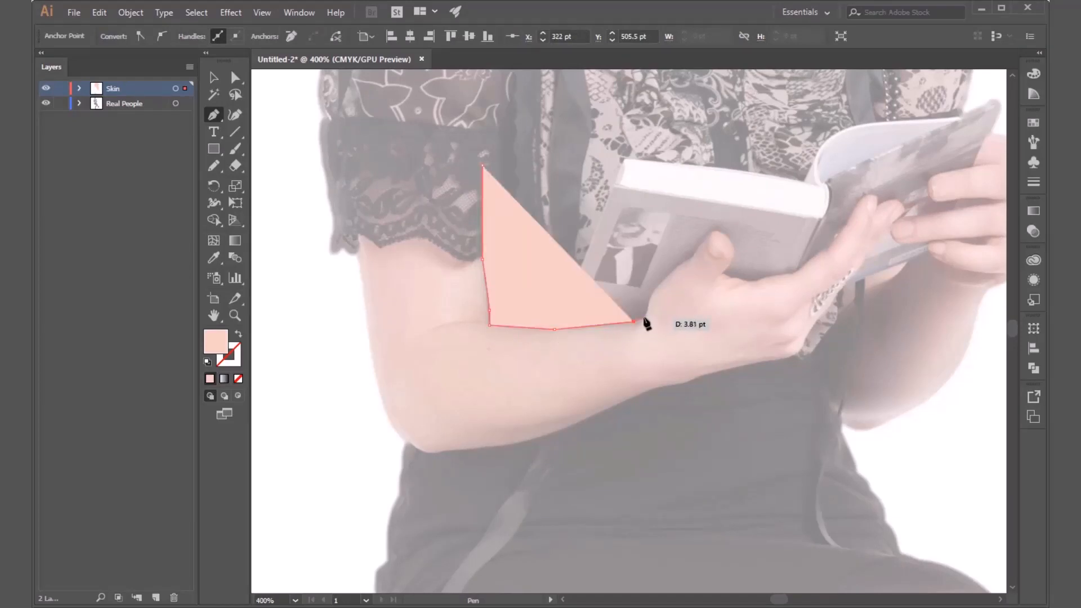
{"action": "left_click", "coordinate": [643, 317]}
{"action": "left_click", "coordinate": [650, 299]}
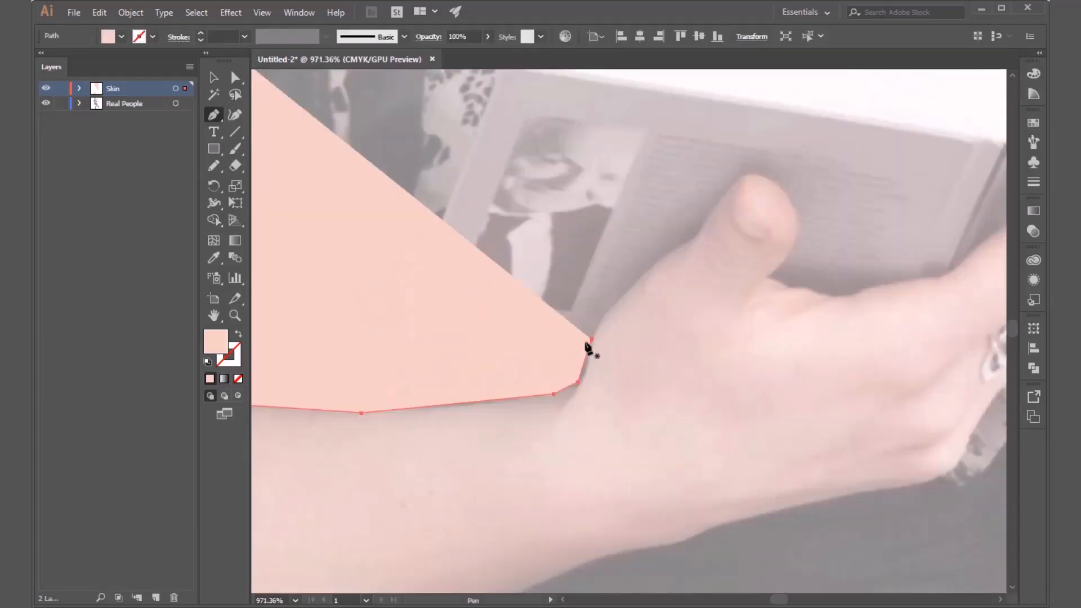
{"action": "left_click_drag", "start_coordinate": [663, 279], "coordinate": [674, 278]}
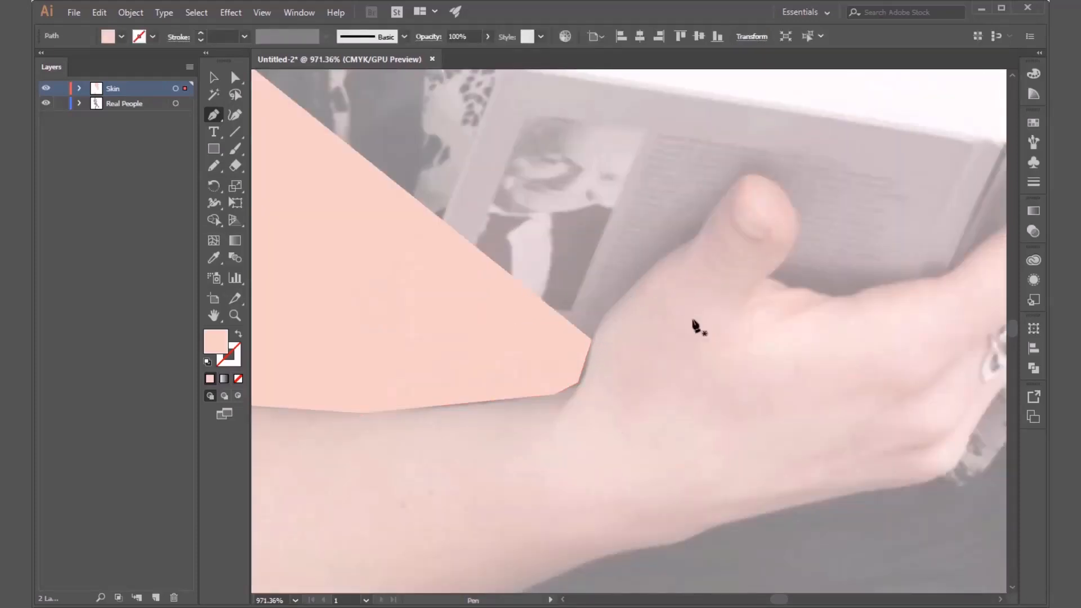
{"action": "left_click", "coordinate": [591, 340]}
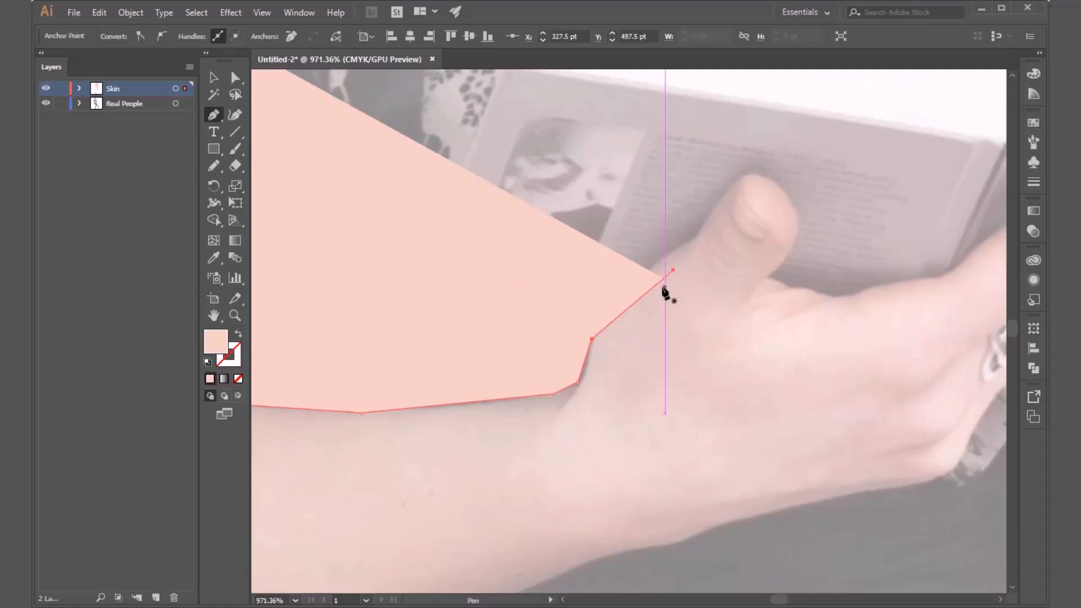
{"action": "key", "text": "ctrl+z"}
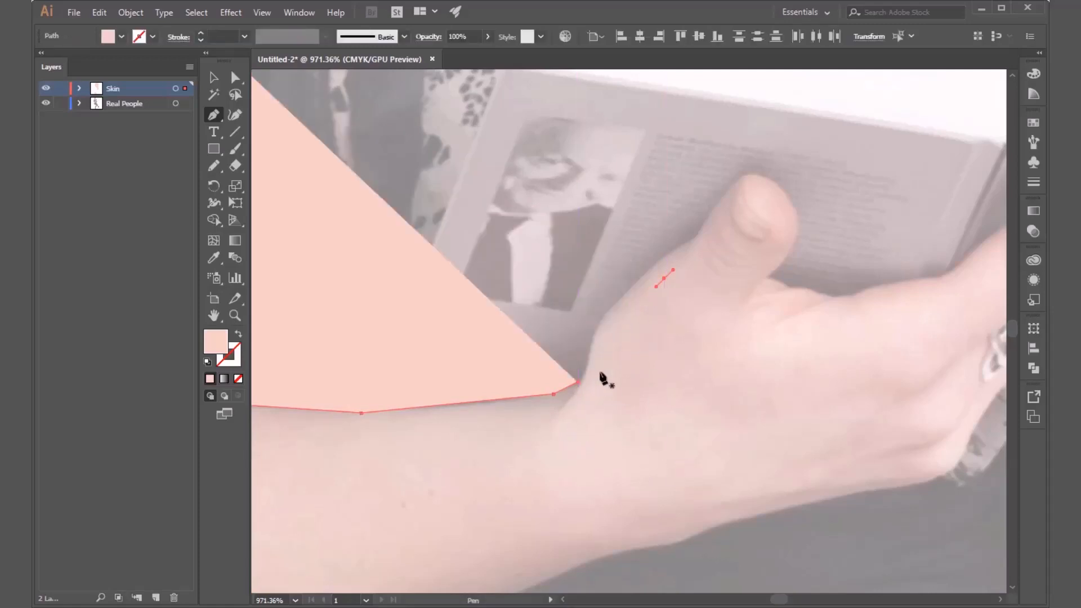
{"action": "key", "text": "v"}
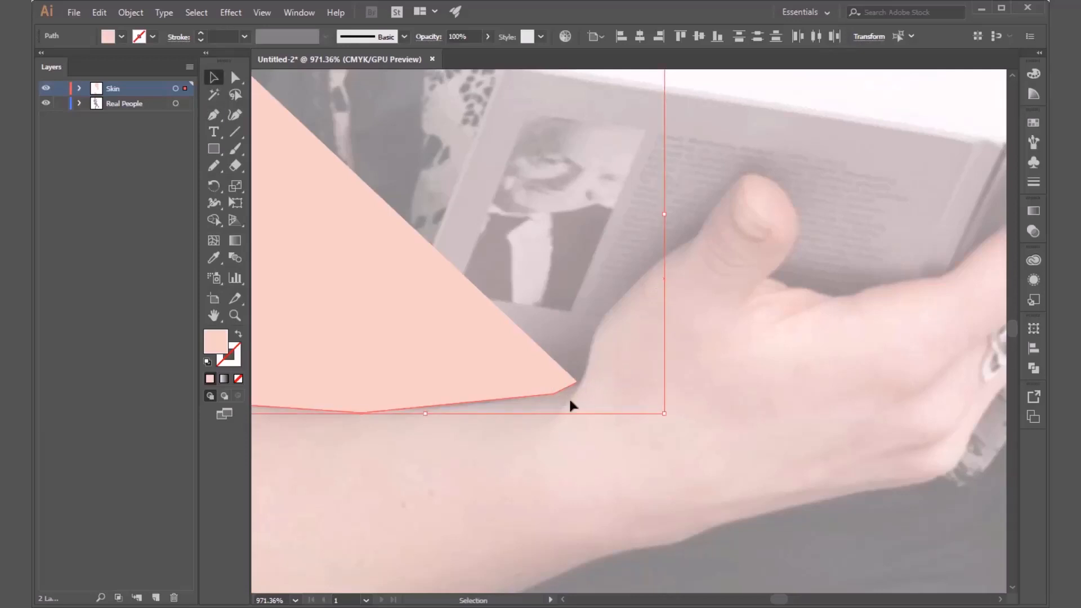
{"action": "key", "text": "p"}
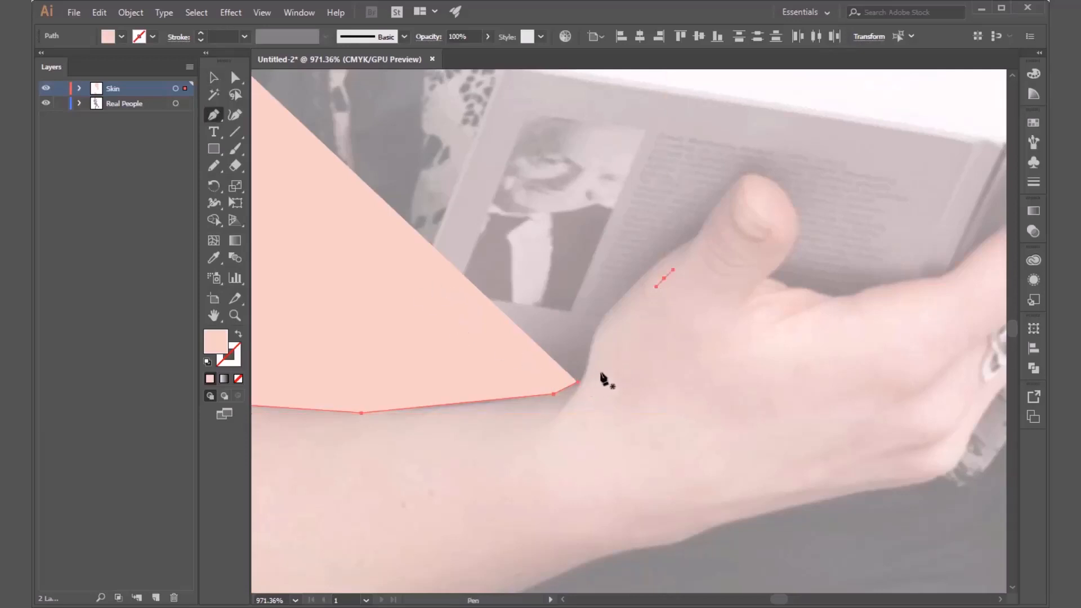
{"action": "key", "text": "v"}
{"action": "left_click", "coordinate": [695, 255]}
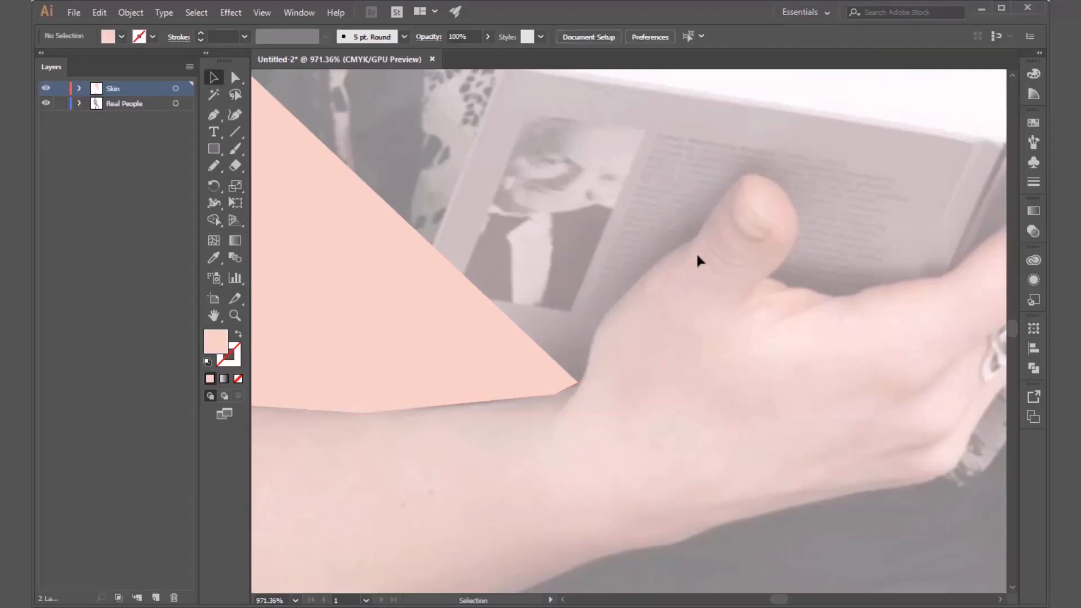
{"action": "left_click_drag", "start_coordinate": [618, 322], "coordinate": [605, 332]}
{"action": "key", "text": "Delete"}
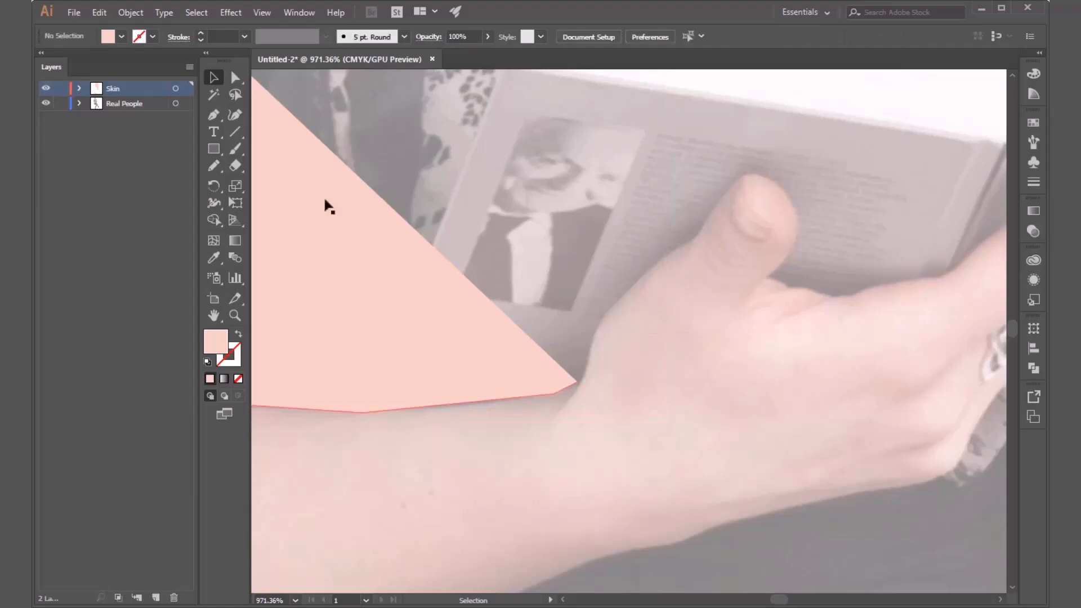
Resume the arm path from its open end at the wrist and trace the thumb's outer edge up to its tip.
{"action": "left_click", "coordinate": [214, 117]}
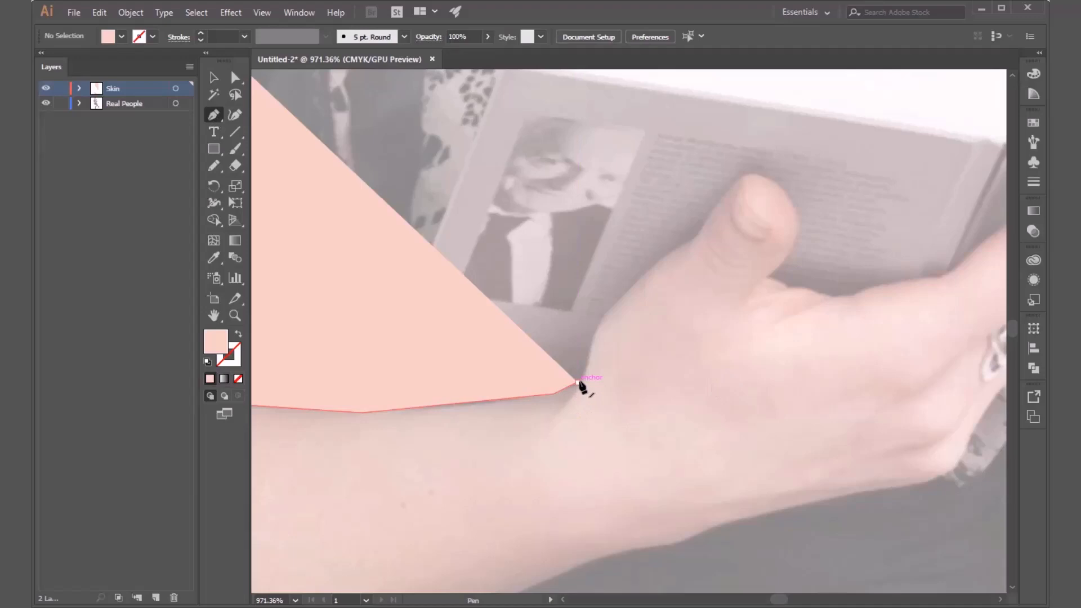
{"action": "left_click_drag", "start_coordinate": [579, 383], "coordinate": [610, 315]}
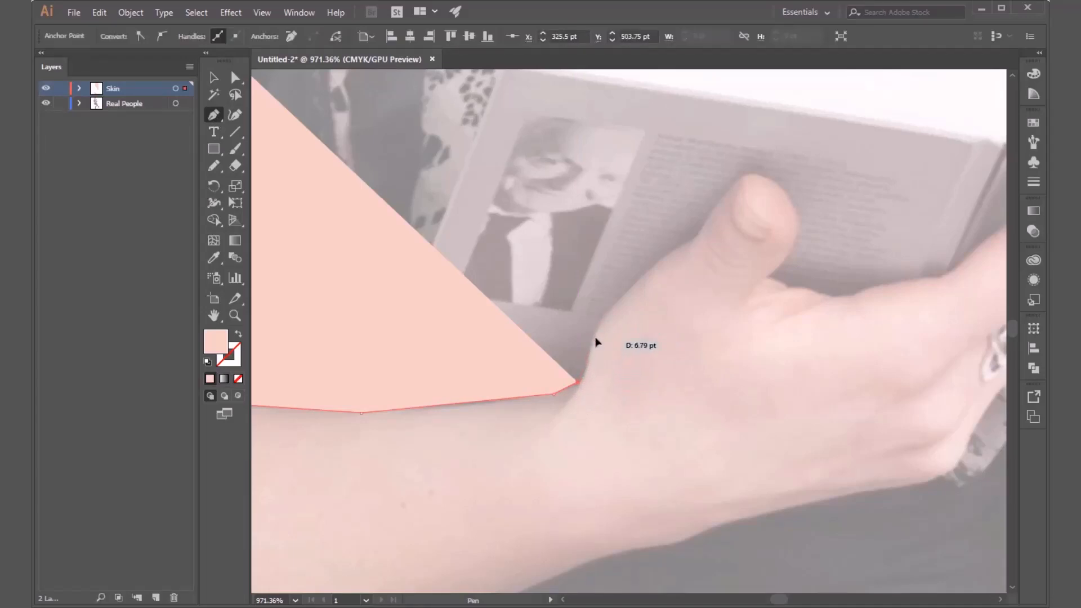
{"action": "left_click_drag", "start_coordinate": [595, 338], "coordinate": [602, 314]}
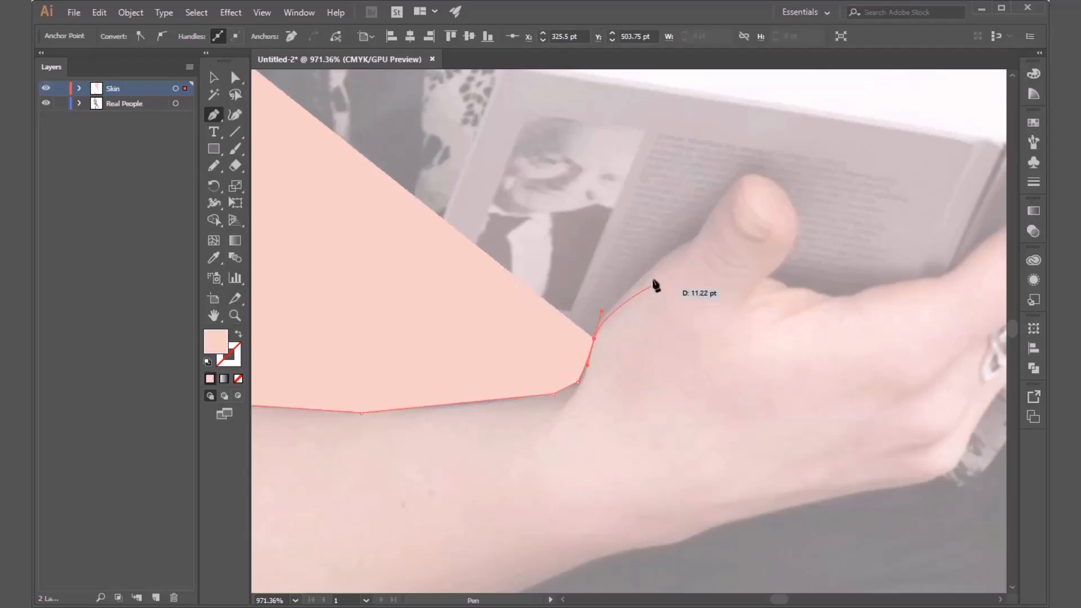
{"action": "left_click_drag", "start_coordinate": [670, 254], "coordinate": [687, 249]}
{"action": "left_click", "coordinate": [697, 237]}
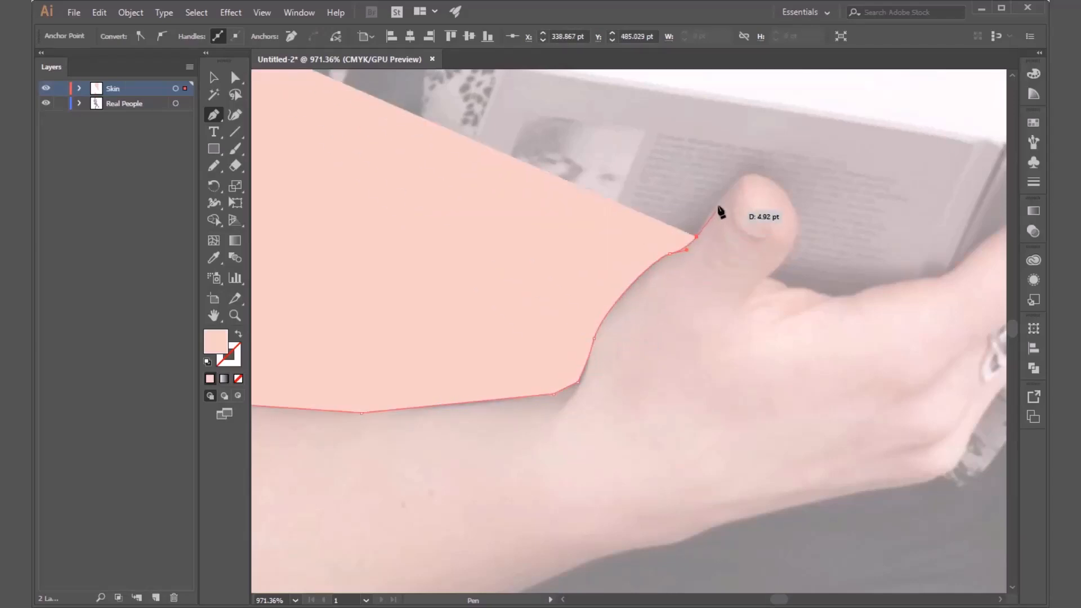
{"action": "left_click", "coordinate": [721, 200]}
{"action": "left_click", "coordinate": [758, 178], "text": "ctrl"}
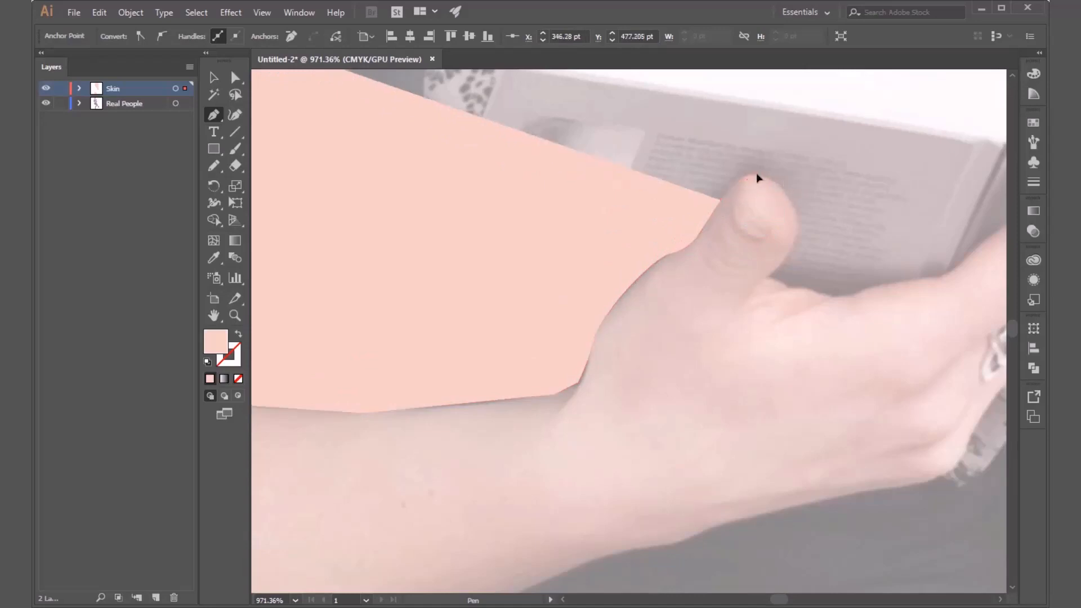
{"action": "left_click_drag", "start_coordinate": [780, 181], "coordinate": [781, 180]}
Carry the outline around the thumb's tip and down its inner side to where it meets the hand.
{"action": "left_click_drag", "start_coordinate": [780, 218], "coordinate": [632, 145]}
{"action": "left_click", "coordinate": [648, 134]}
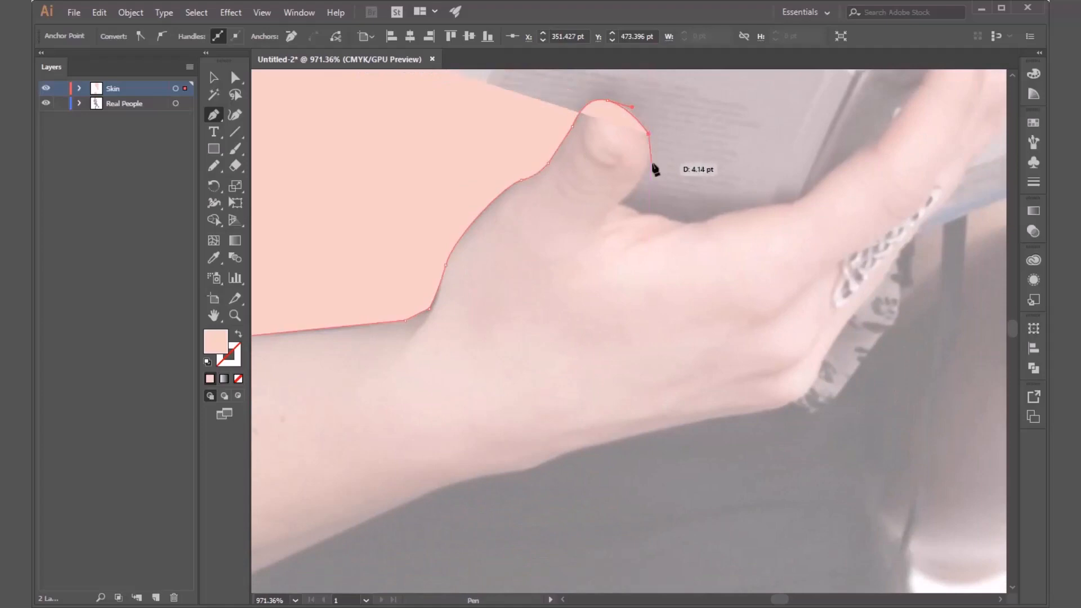
{"action": "left_click", "coordinate": [648, 158]}
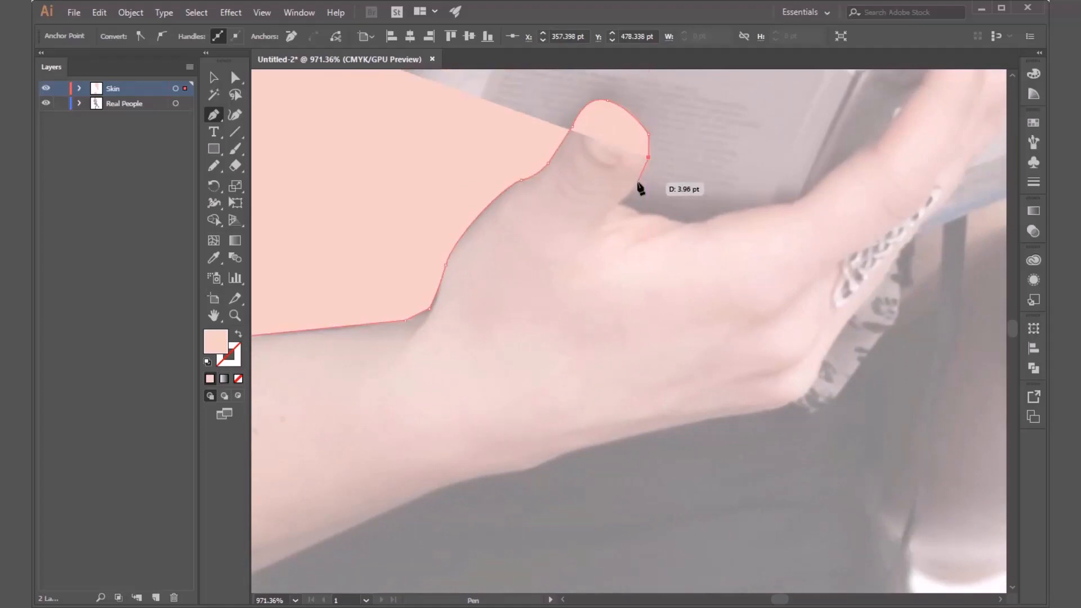
{"action": "left_click", "coordinate": [638, 184]}
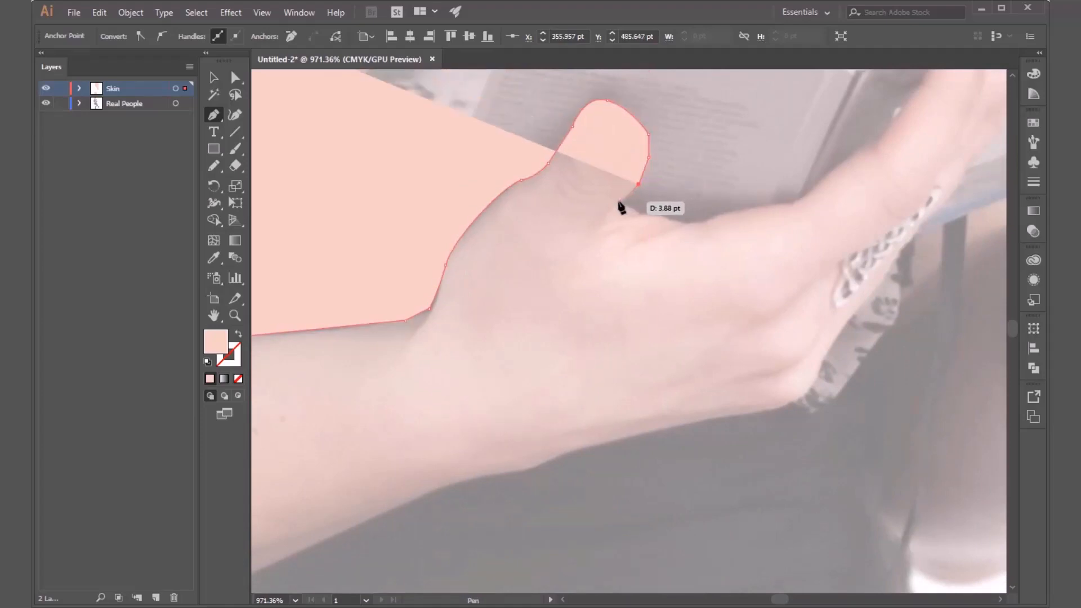
{"action": "left_click", "coordinate": [619, 201]}
Continue the arm outline from the thumb's base along the hand's upper edge to the book's lower corner.
{"action": "left_click", "coordinate": [642, 213]}
{"action": "left_click_drag", "start_coordinate": [683, 224], "coordinate": [692, 229]}
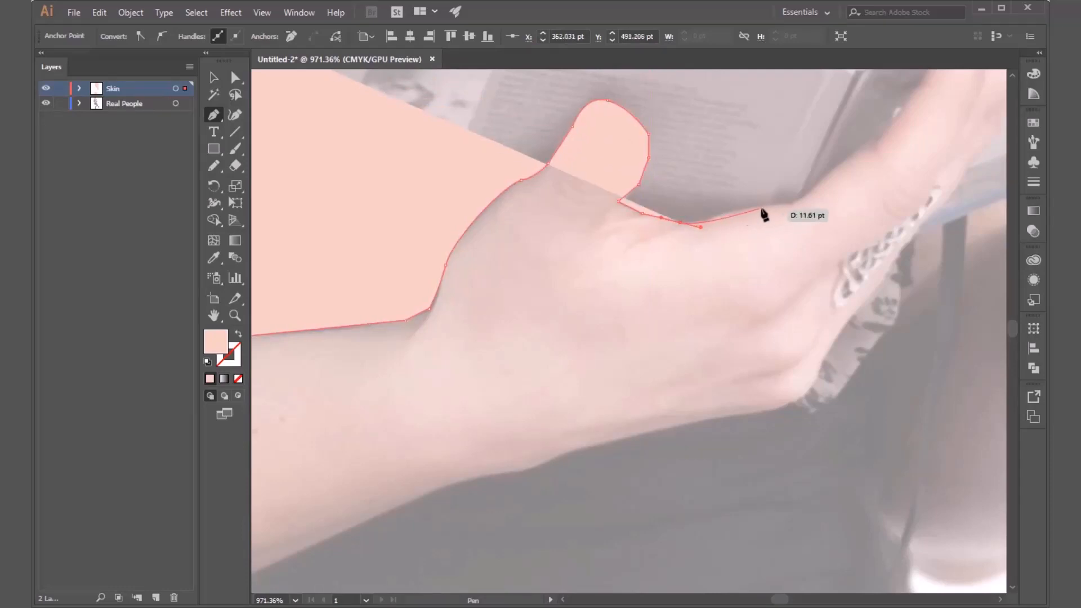
{"action": "left_click_drag", "start_coordinate": [761, 208], "coordinate": [791, 208]}
{"action": "left_click_drag", "start_coordinate": [748, 242], "coordinate": [415, 483]}
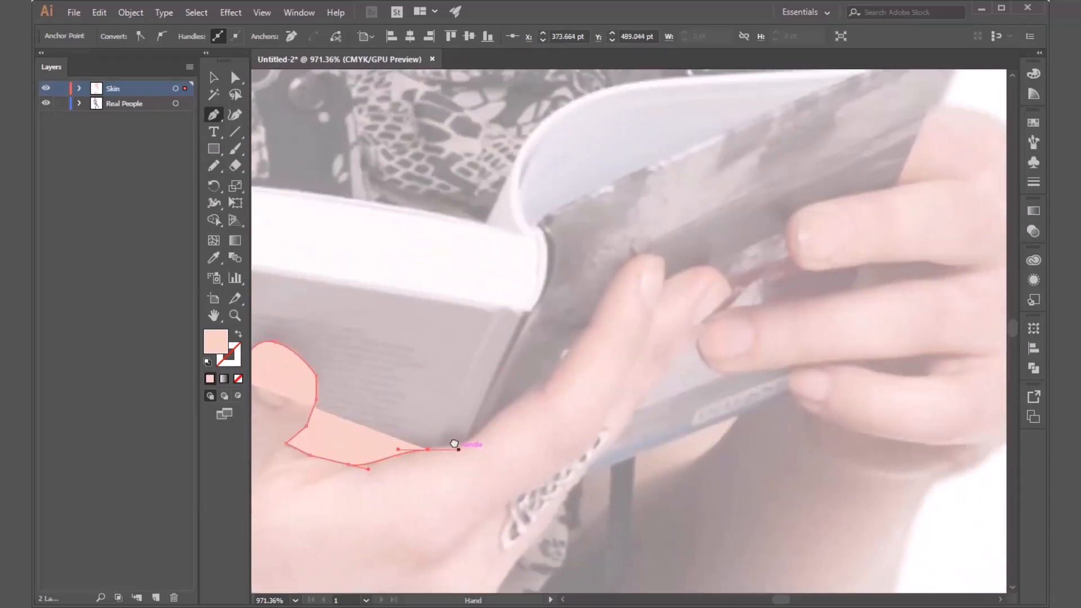
{"action": "left_click", "coordinate": [484, 429]}
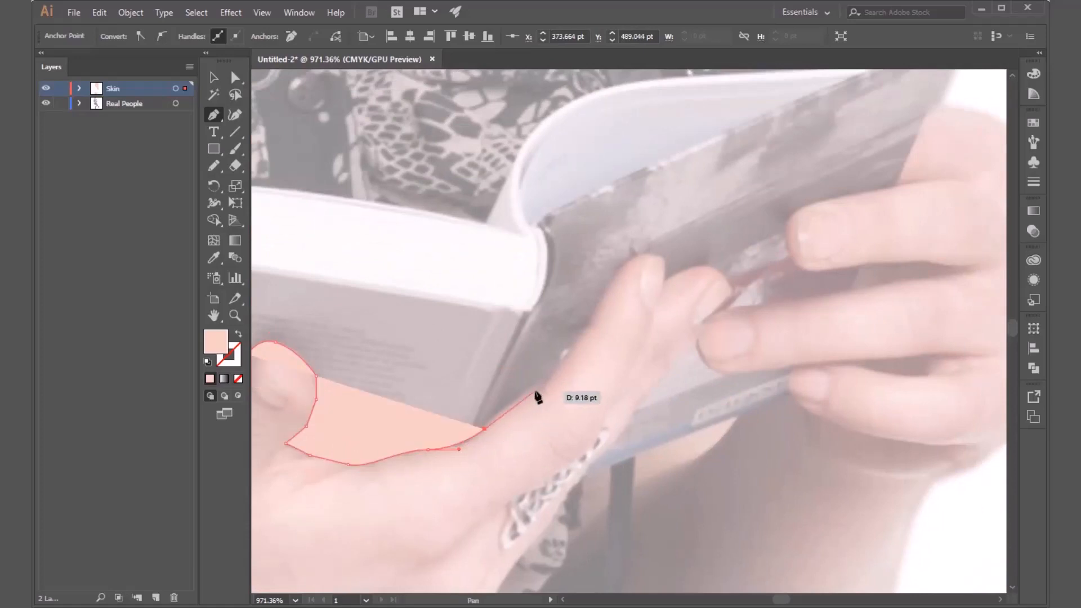
Trace the index finger's upper edge and carry the outline around its tip and the neighbouring fingertip.
{"action": "left_click_drag", "start_coordinate": [549, 383], "coordinate": [565, 382]}
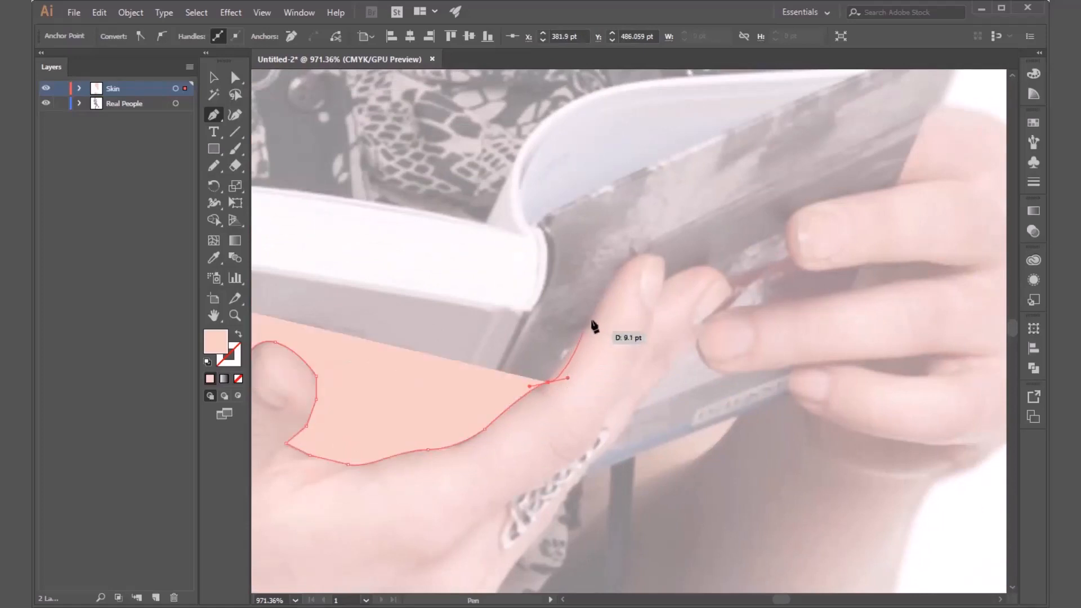
{"action": "left_click_drag", "start_coordinate": [590, 320], "coordinate": [733, 285]}
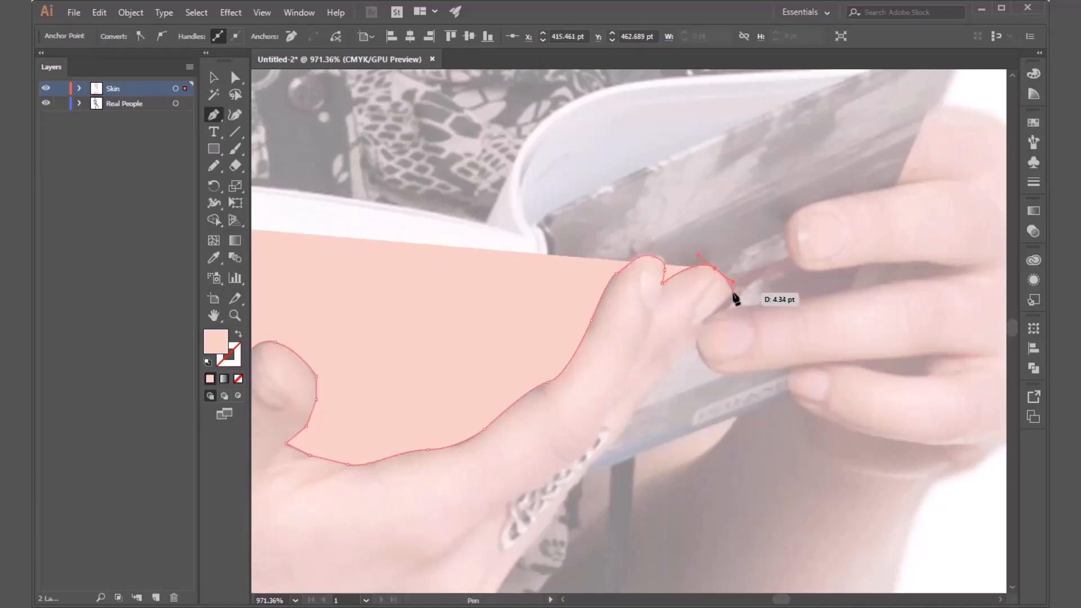
{"action": "left_click", "coordinate": [732, 292]}
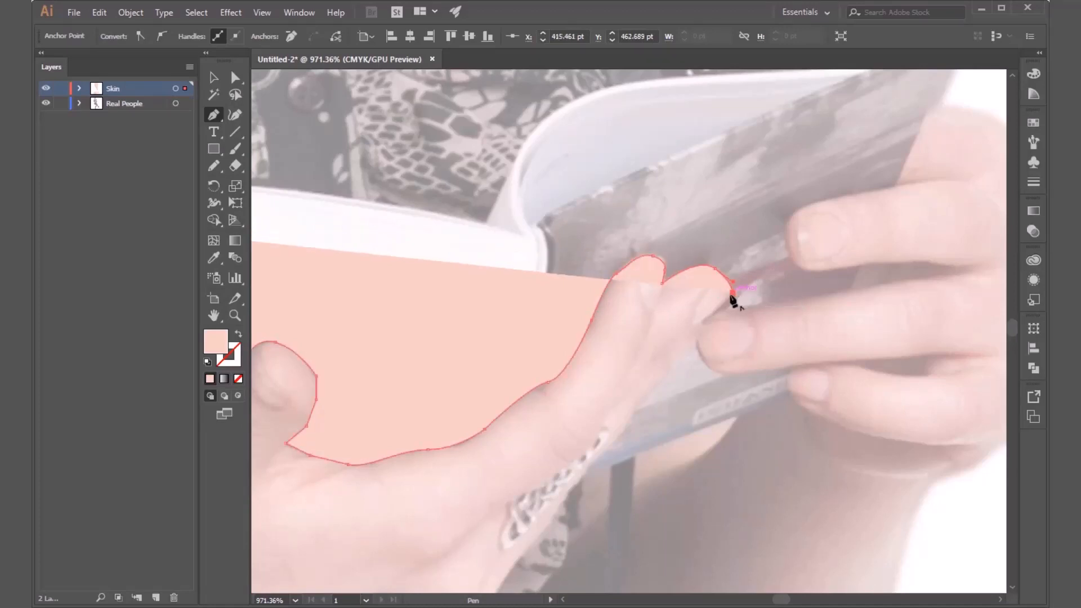
Try to trace the fingers' lower edge from the second fingertip down along the inner side of the lace trim.
{"action": "left_click", "coordinate": [697, 326]}
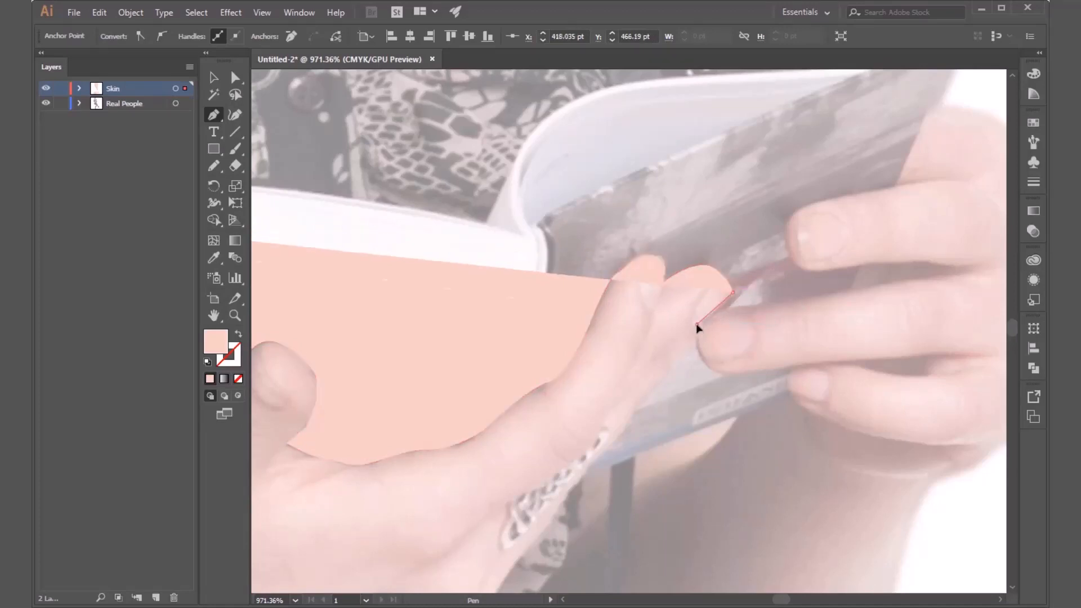
{"action": "left_click", "coordinate": [660, 377]}
{"action": "left_click_drag", "start_coordinate": [652, 373], "coordinate": [796, 212]}
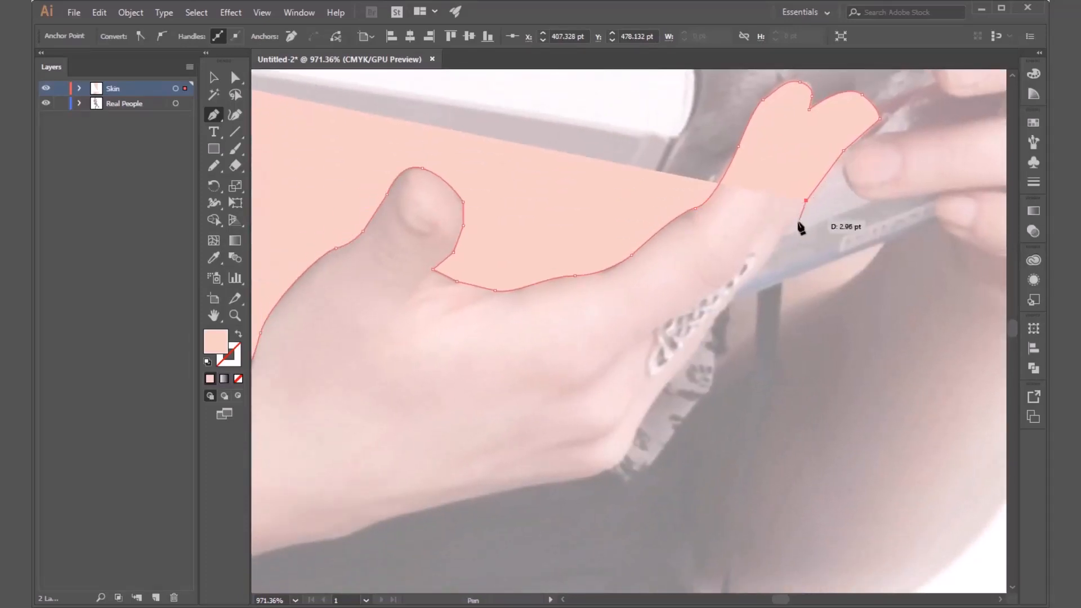
{"action": "left_click", "coordinate": [764, 246]}
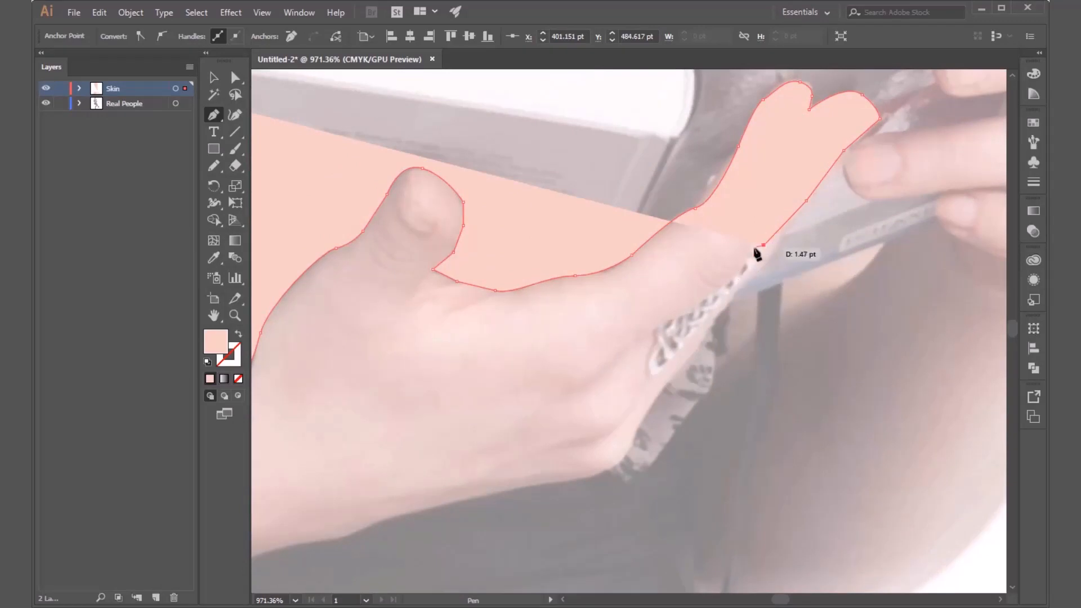
{"action": "left_click_drag", "start_coordinate": [744, 263], "coordinate": [730, 281]}
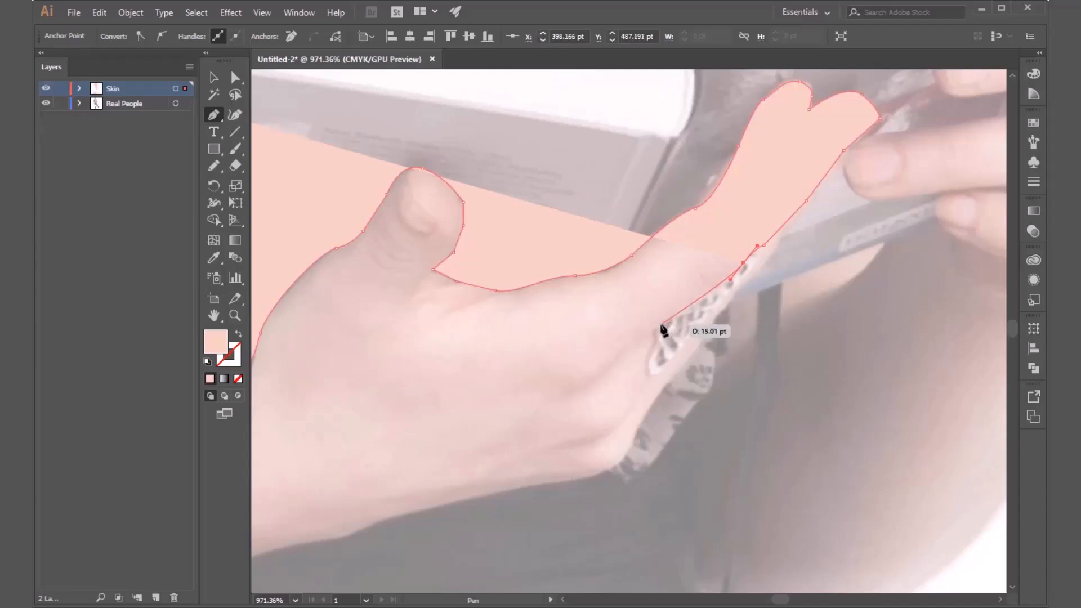
{"action": "left_click", "coordinate": [663, 326]}
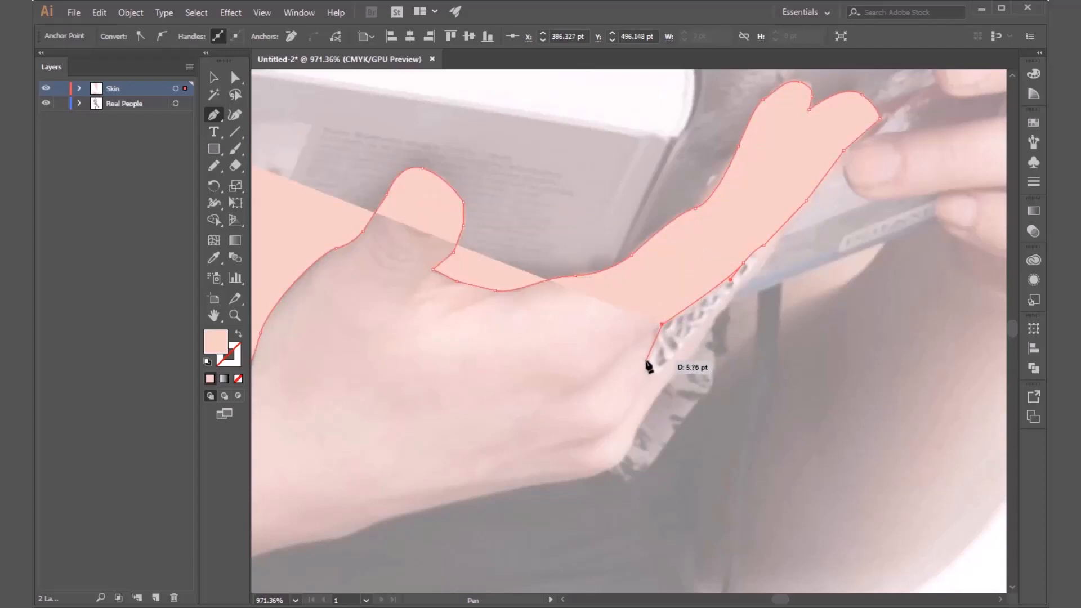
Try to remove the newest anchor point from the arm path and undo the deletion of the whole path.
{"action": "key", "text": "Delete"}
{"action": "key", "text": "Delete"}
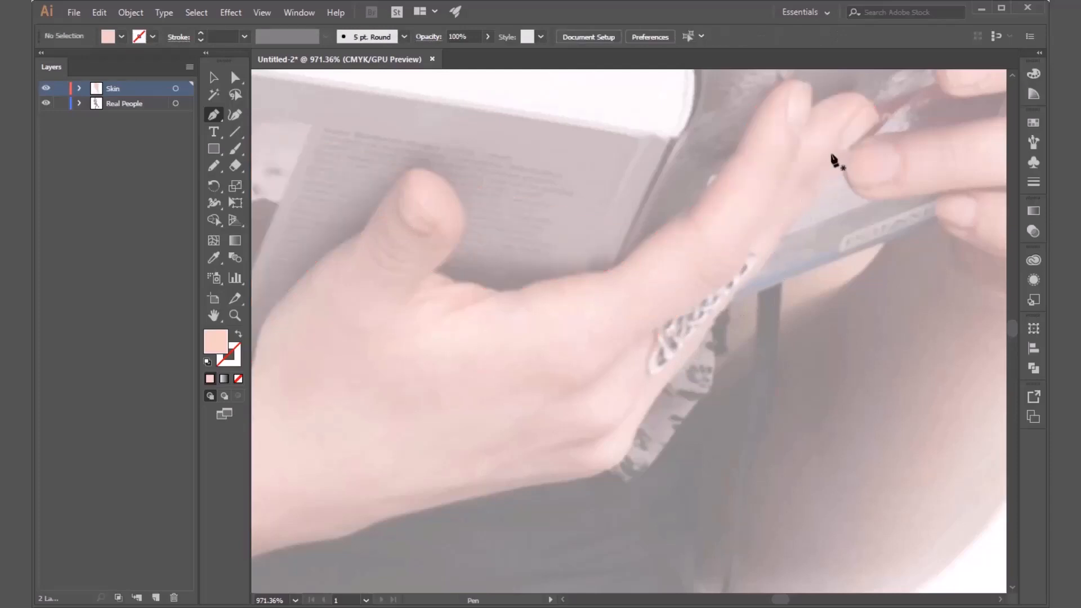
{"action": "scroll", "coordinate": [777, 295], "scroll_direction": "down", "scroll_amount": 5}
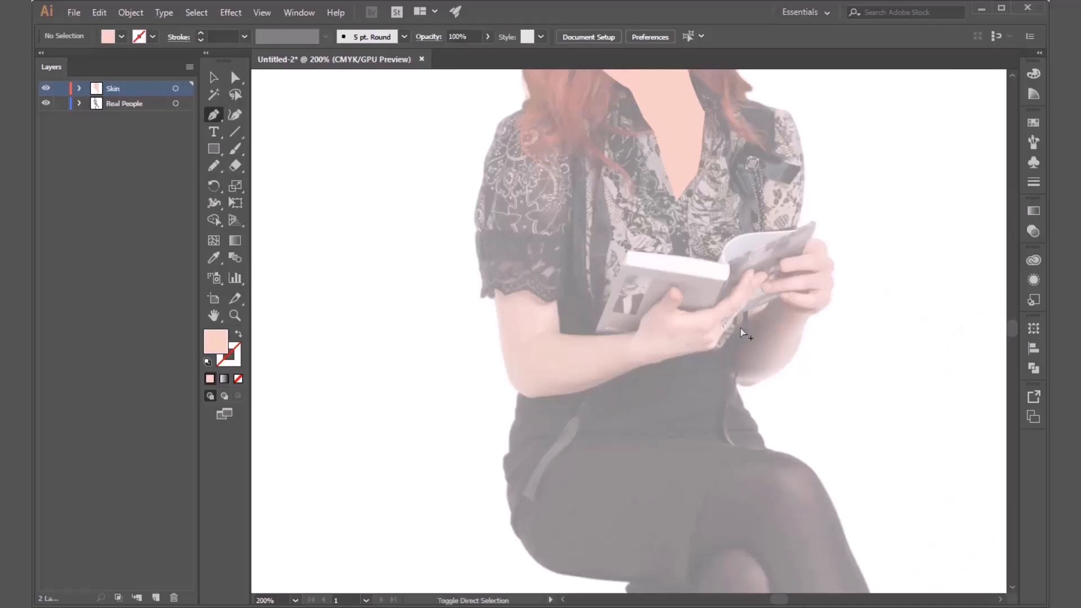
{"action": "key", "text": "ctrl+z"}
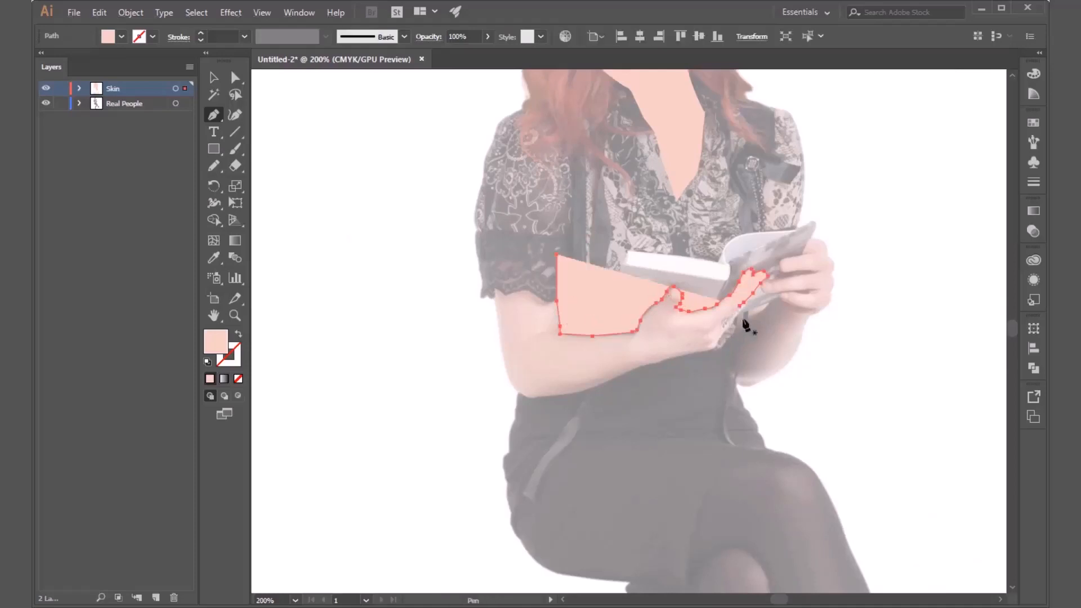
{"action": "scroll", "coordinate": [786, 304], "scroll_direction": "up", "scroll_amount": 5}
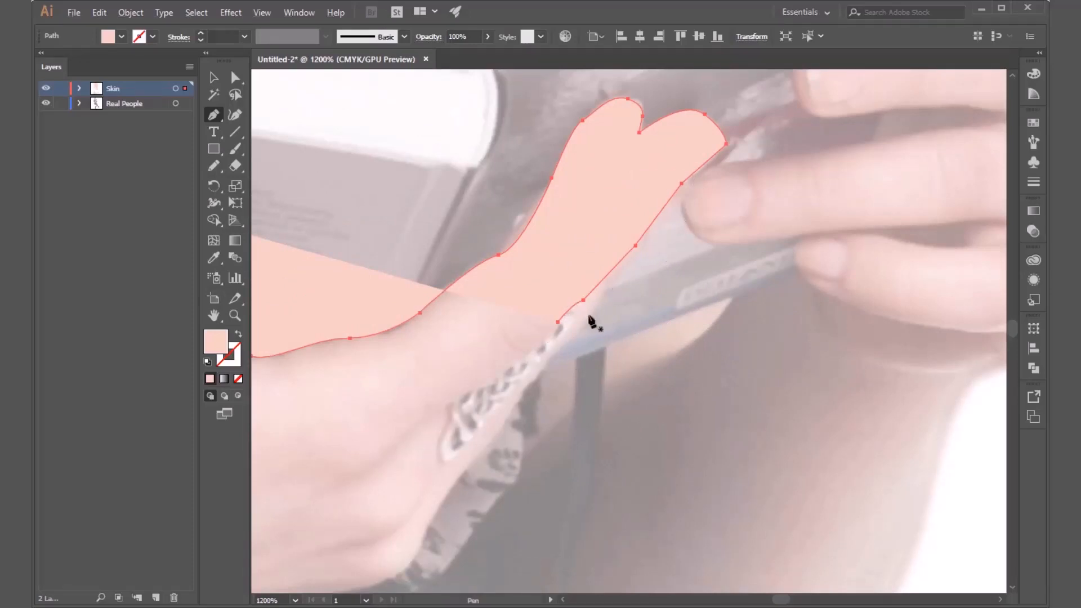
Remove the anchor points on the fingers' lower edge one by one, back to the second fingertip, with the Delete Anchor Point tool.
{"action": "left_click", "coordinate": [214, 118]}
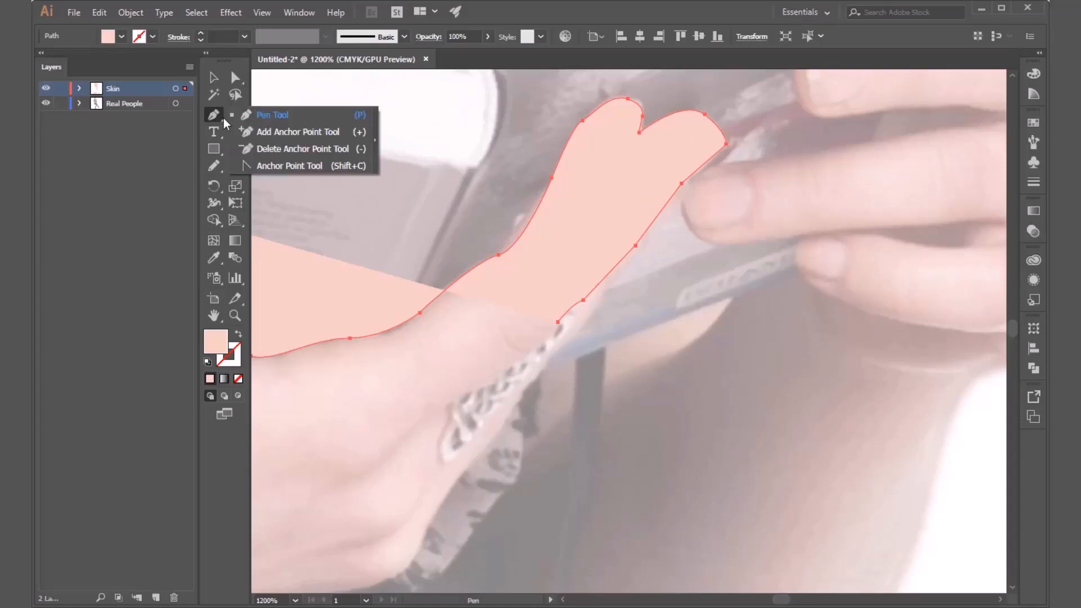
{"action": "left_click", "coordinate": [258, 153]}
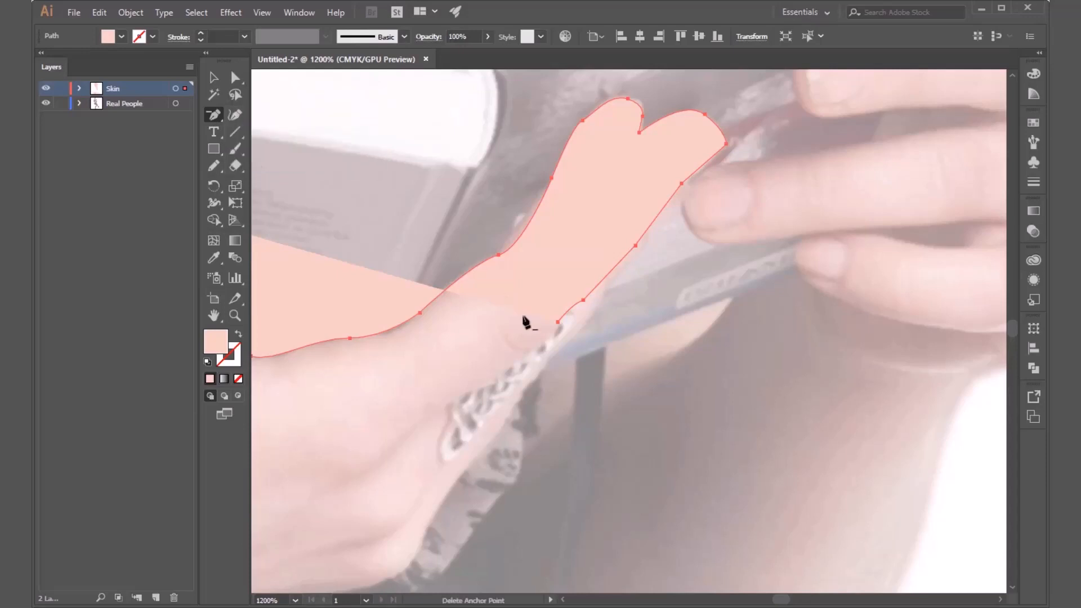
{"action": "left_click", "coordinate": [558, 323]}
{"action": "left_click", "coordinate": [583, 301]}
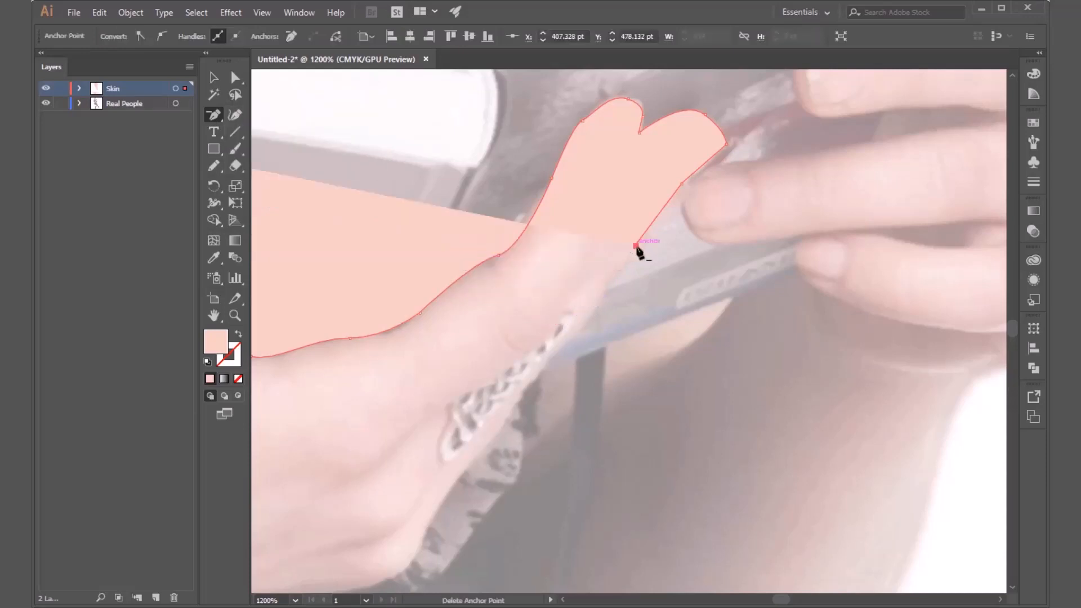
{"action": "left_click", "coordinate": [636, 247]}
{"action": "left_click", "coordinate": [682, 184]}
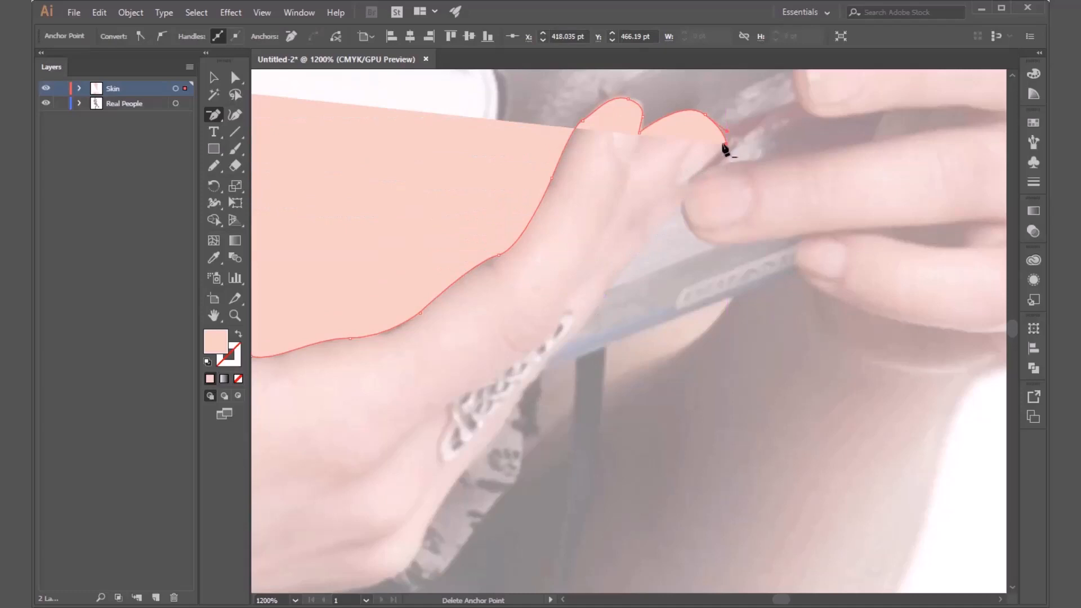
Resume the arm path with the Pen tool at the second fingertip and trace the fingers' lower edge toward the lace trim.
{"action": "left_click_drag", "start_coordinate": [214, 118], "coordinate": [254, 109]}
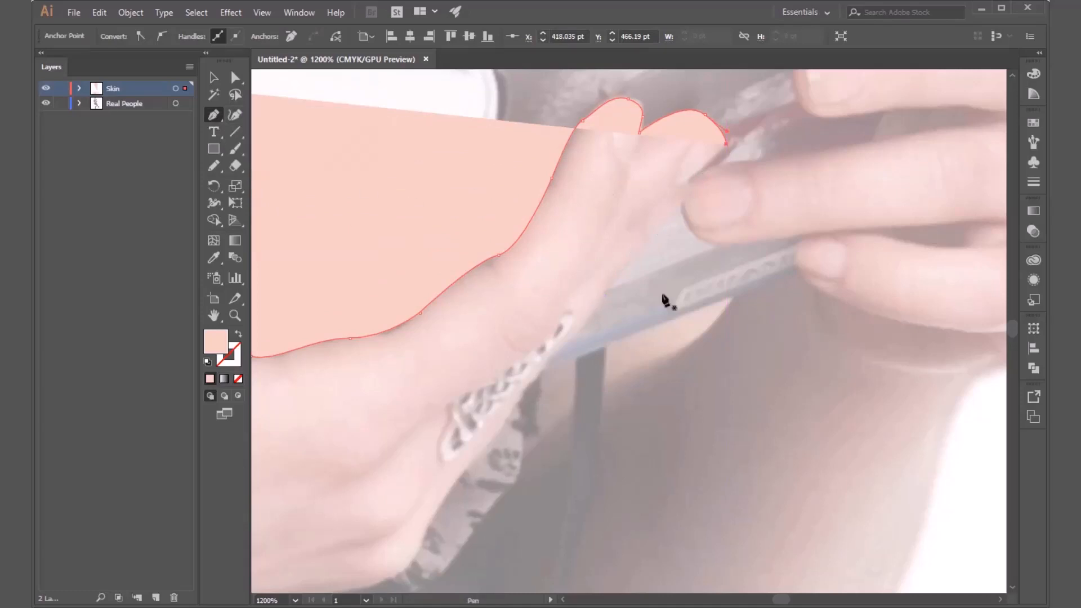
{"action": "left_click", "coordinate": [726, 144]}
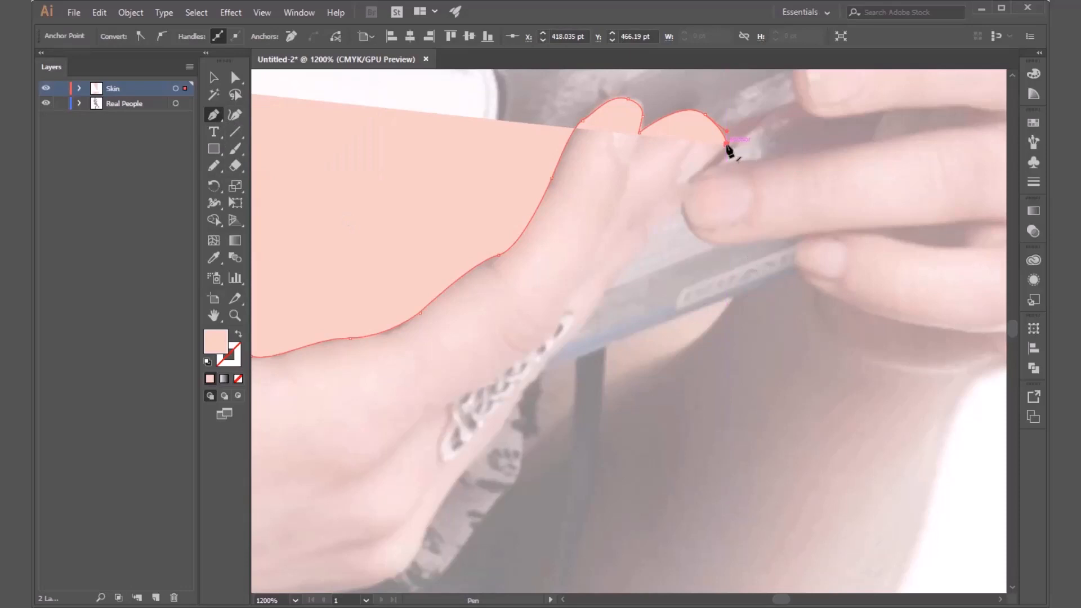
{"action": "left_click", "coordinate": [674, 192]}
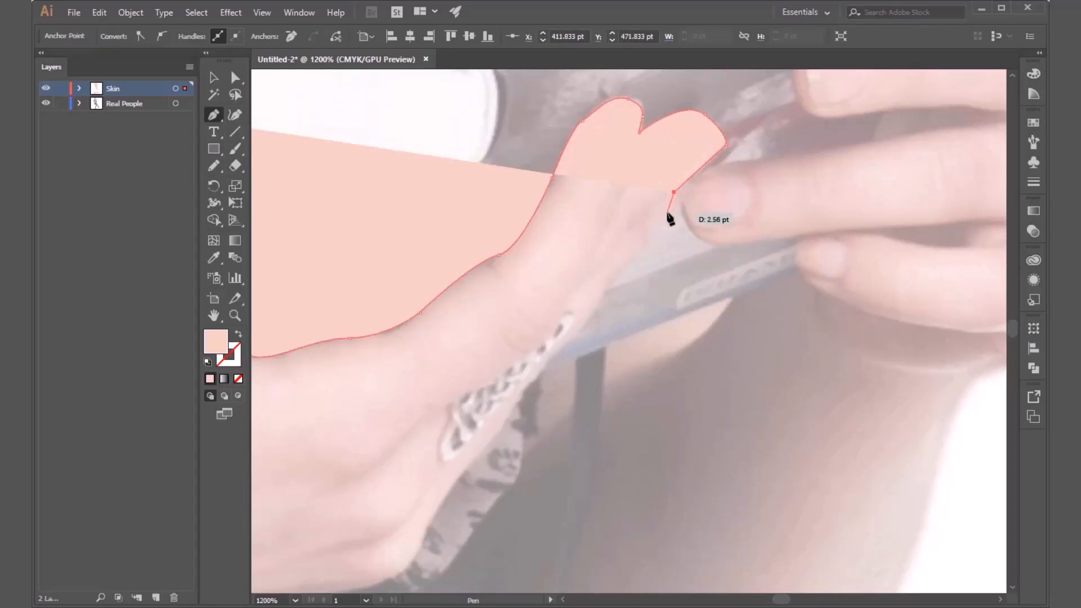
{"action": "left_click", "coordinate": [665, 220]}
{"action": "left_click", "coordinate": [654, 228]}
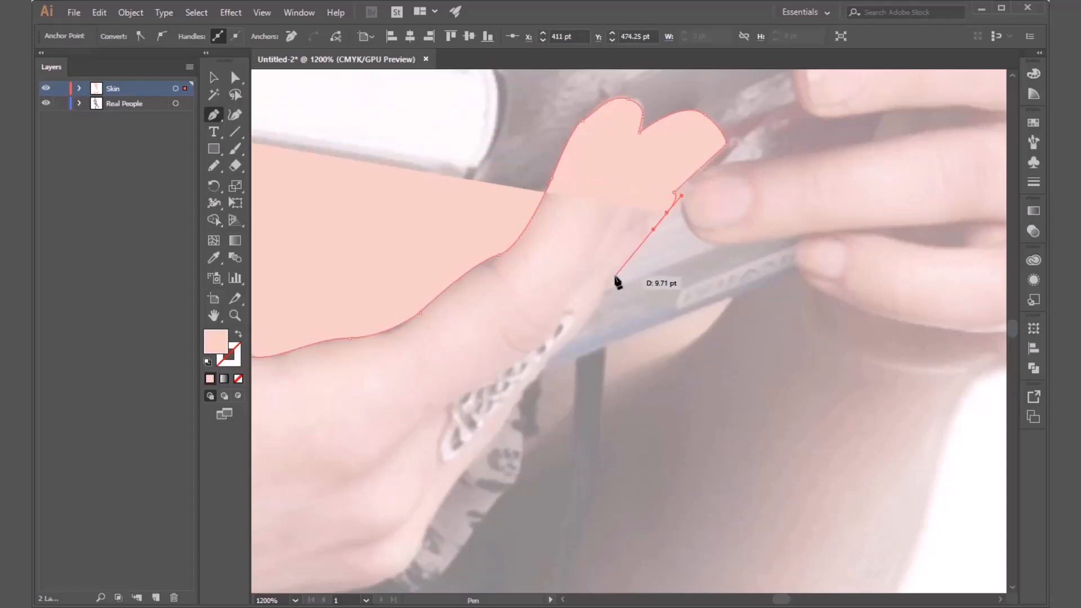
{"action": "left_click", "coordinate": [613, 277]}
Continue the outline down the outer side of the hand, covering the inner lace, and around the lowest knuckle.
{"action": "left_click_drag", "start_coordinate": [574, 336], "coordinate": [708, 155]}
{"action": "key", "text": "space"}
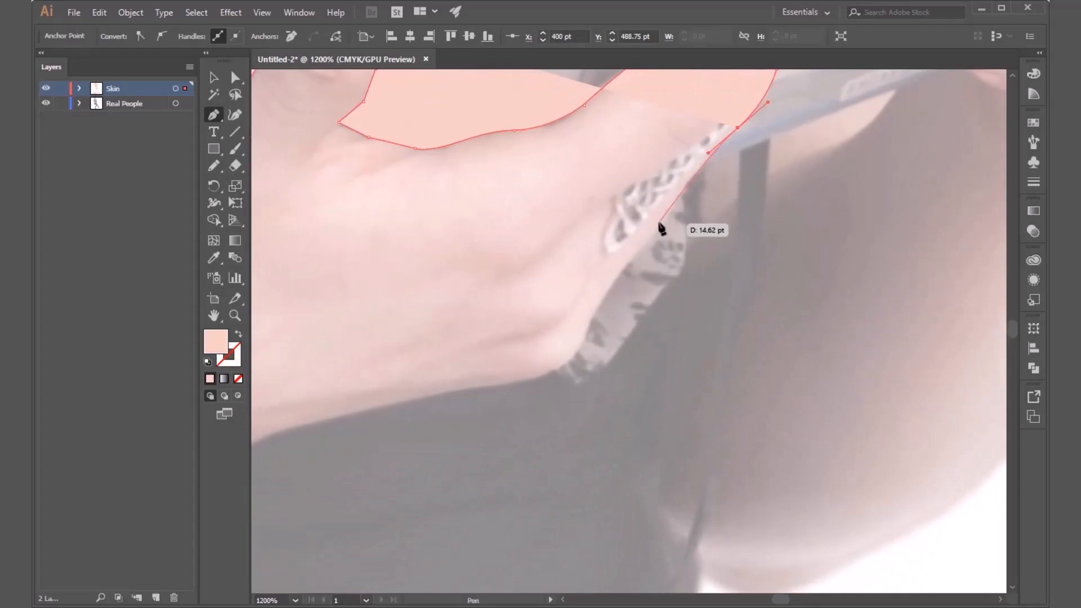
{"action": "left_click_drag", "start_coordinate": [658, 220], "coordinate": [647, 241]}
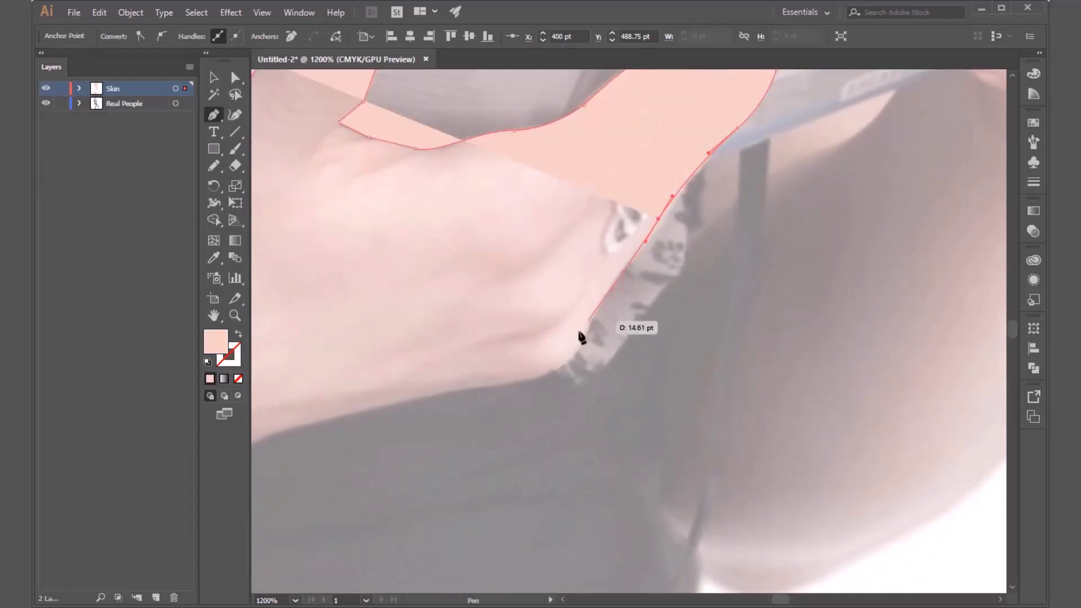
{"action": "left_click_drag", "start_coordinate": [581, 336], "coordinate": [550, 373]}
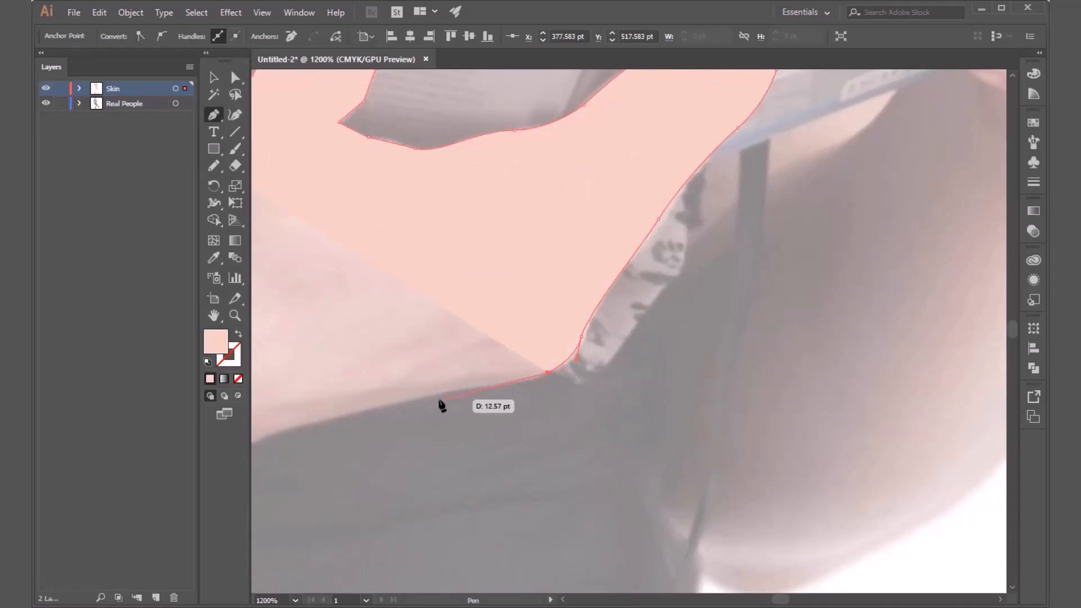
Trace the hand's lower edge from the lowest knuckle back to the wrist.
{"action": "left_click_drag", "start_coordinate": [414, 393], "coordinate": [334, 400]}
{"action": "key", "text": "space"}
{"action": "left_click_drag", "start_coordinate": [335, 400], "coordinate": [760, 173]}
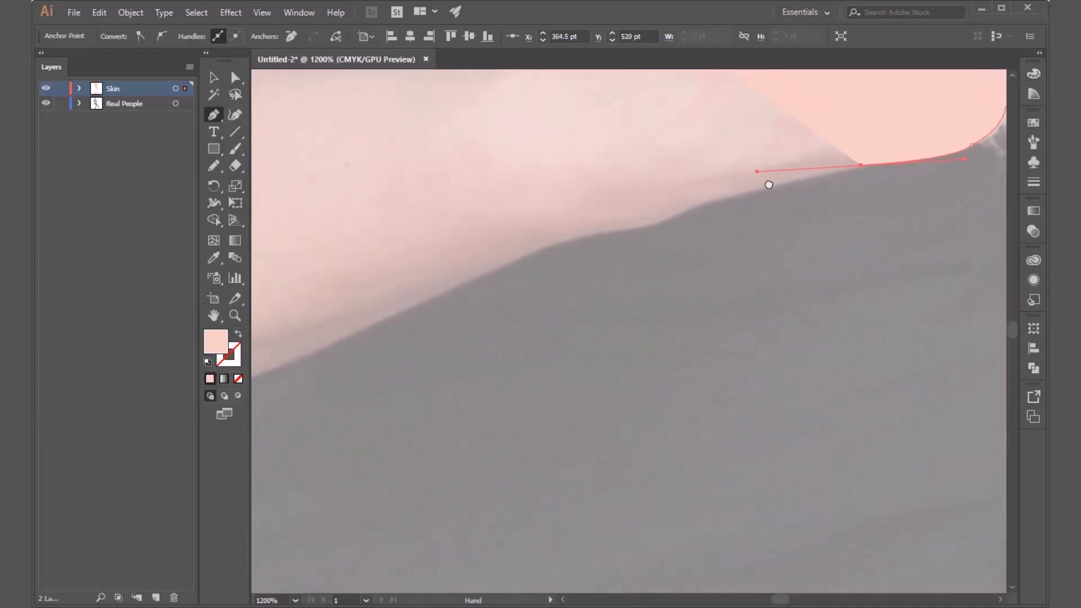
{"action": "left_click", "coordinate": [688, 208]}
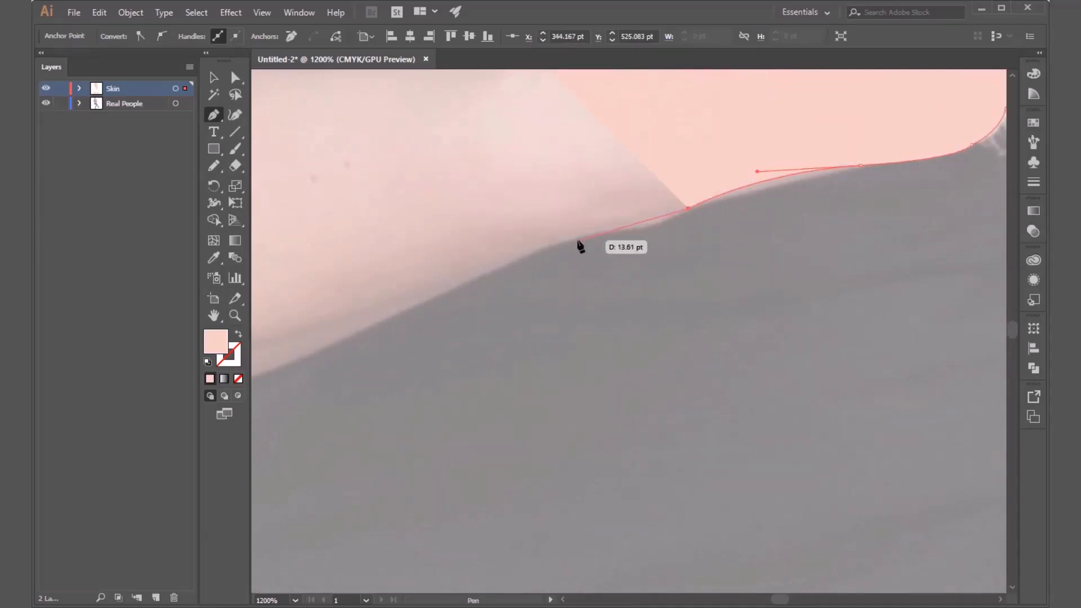
Extend the outline from the wrist along the forearm's lower edge, removing the wrist anchor's outgoing handle before the next curve.
{"action": "left_click_drag", "start_coordinate": [577, 240], "coordinate": [449, 264]}
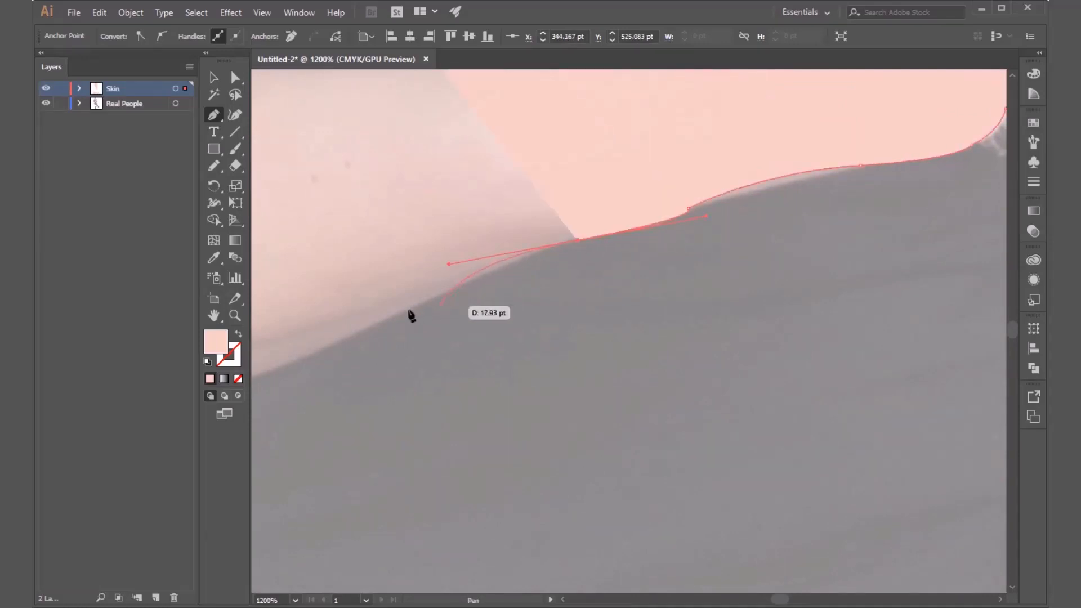
{"action": "left_click", "coordinate": [577, 240]}
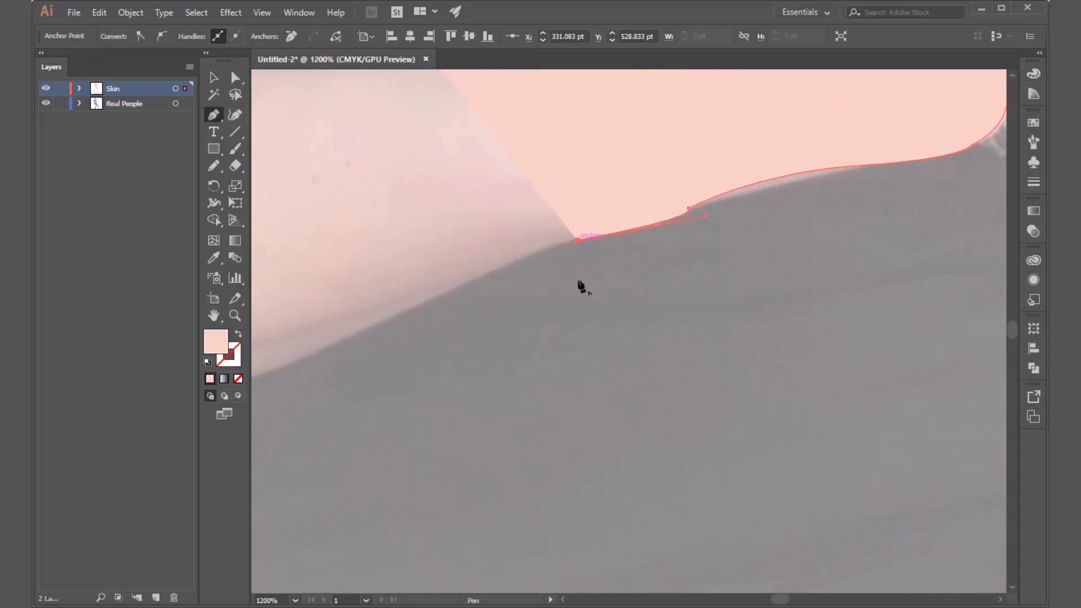
{"action": "left_click_drag", "start_coordinate": [390, 311], "coordinate": [398, 325]}
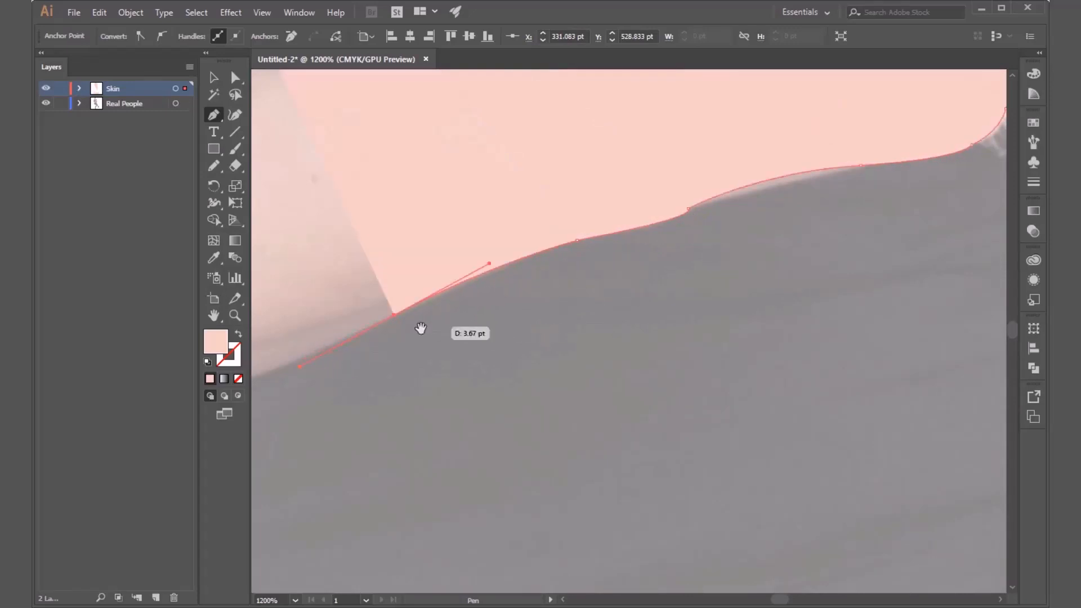
{"action": "left_click_drag", "start_coordinate": [420, 328], "coordinate": [899, 181]}
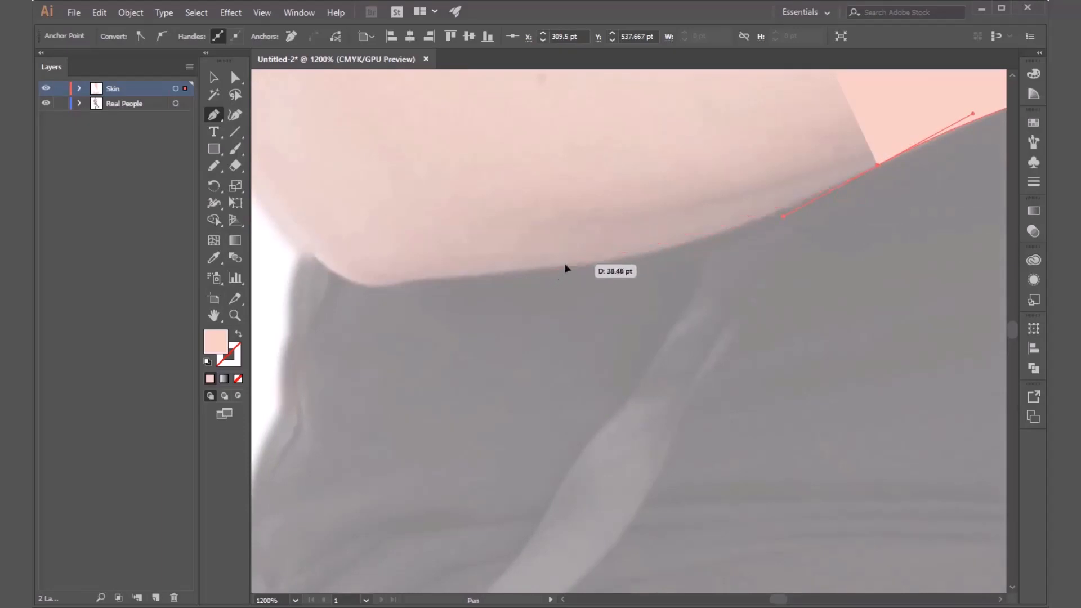
Trace the rest of the forearm's underside and curve the outline around the elbow to the arm's outer edge.
{"action": "left_click_drag", "start_coordinate": [566, 263], "coordinate": [427, 274]}
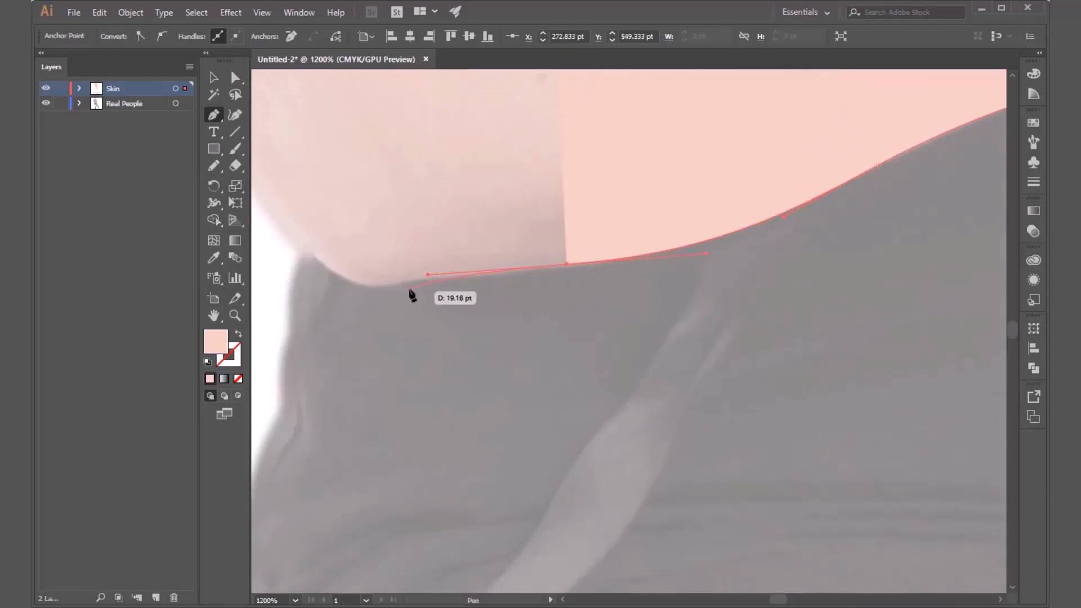
{"action": "left_click", "coordinate": [400, 282]}
{"action": "left_click_drag", "start_coordinate": [526, 369], "coordinate": [757, 510]}
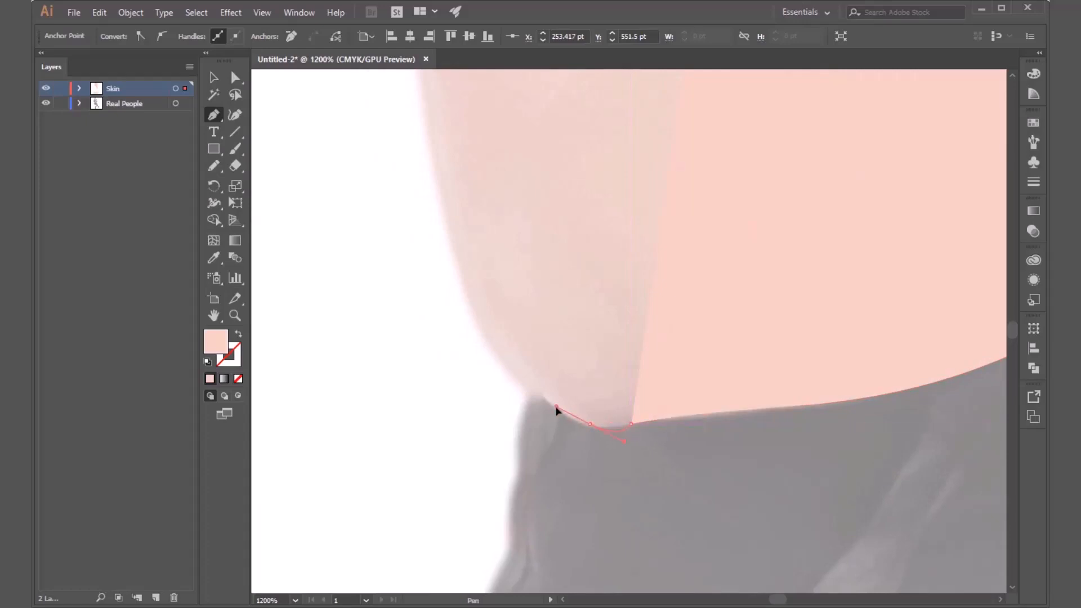
{"action": "left_click_drag", "start_coordinate": [563, 422], "coordinate": [563, 418]}
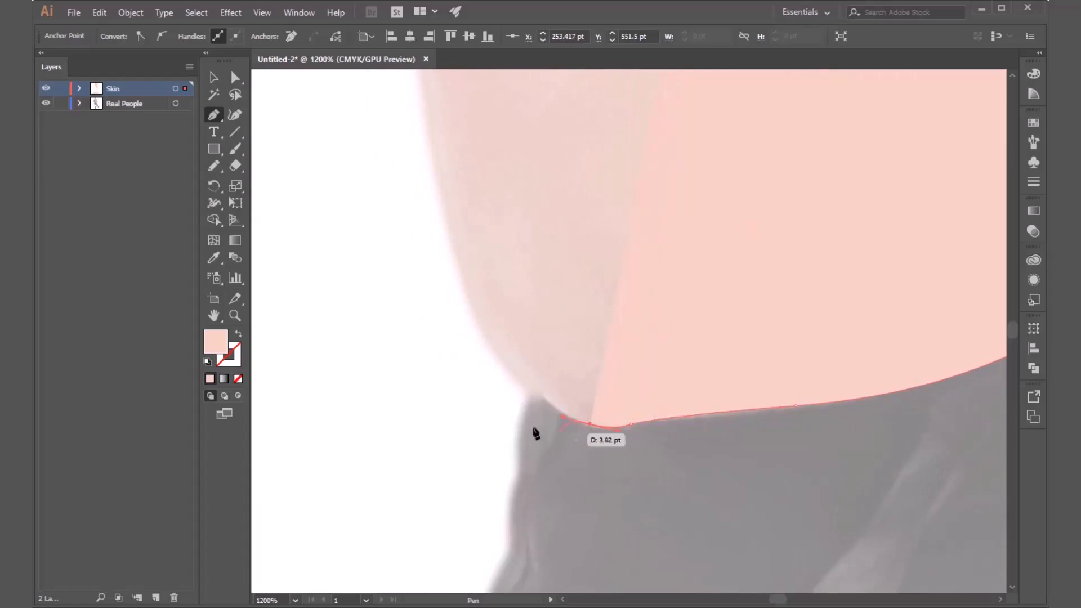
{"action": "left_click", "coordinate": [510, 373]}
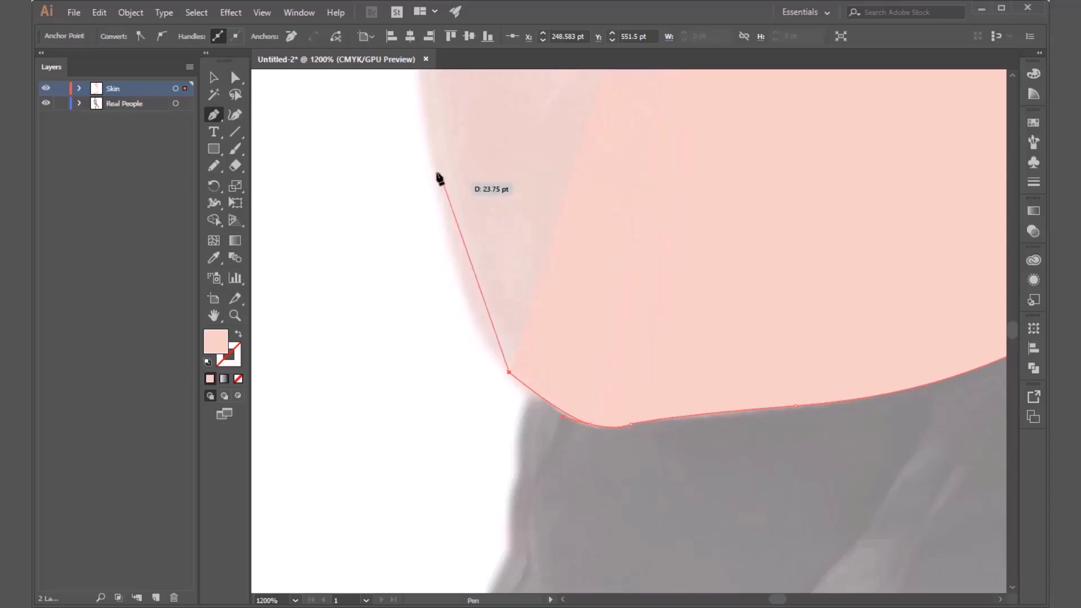
Continue the arm outline up the outer edge from the elbow to the hem of the sleeve.
{"action": "mouse_move", "coordinate": [432, 157]}
{"action": "left_mouse_down"}
{"action": "mouse_move", "coordinate": [454, 140]}
{"action": "mouse_move", "coordinate": [464, 101]}
{"action": "mouse_move", "coordinate": [437, 87]}
{"action": "mouse_move", "coordinate": [386, 150]}
{"action": "mouse_move", "coordinate": [415, 155]}
{"action": "left_mouse_up"}
{"action": "scroll", "coordinate": [464, 101], "scroll_direction": "up", "scroll_amount": 4}
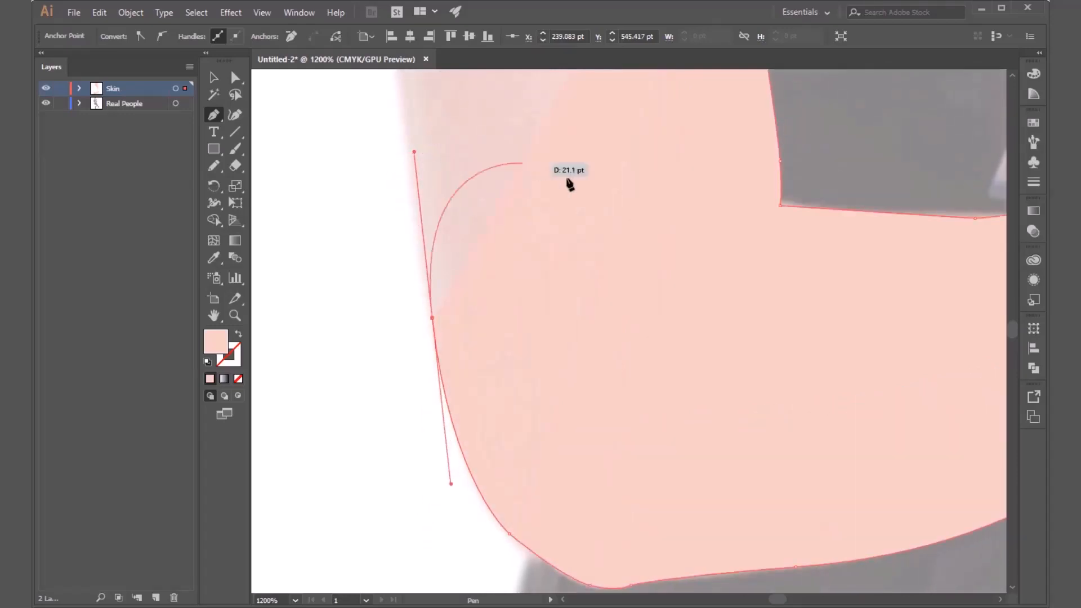
{"action": "key", "text": "space"}
{"action": "left_click_drag", "start_coordinate": [525, 284], "coordinate": [557, 370]}
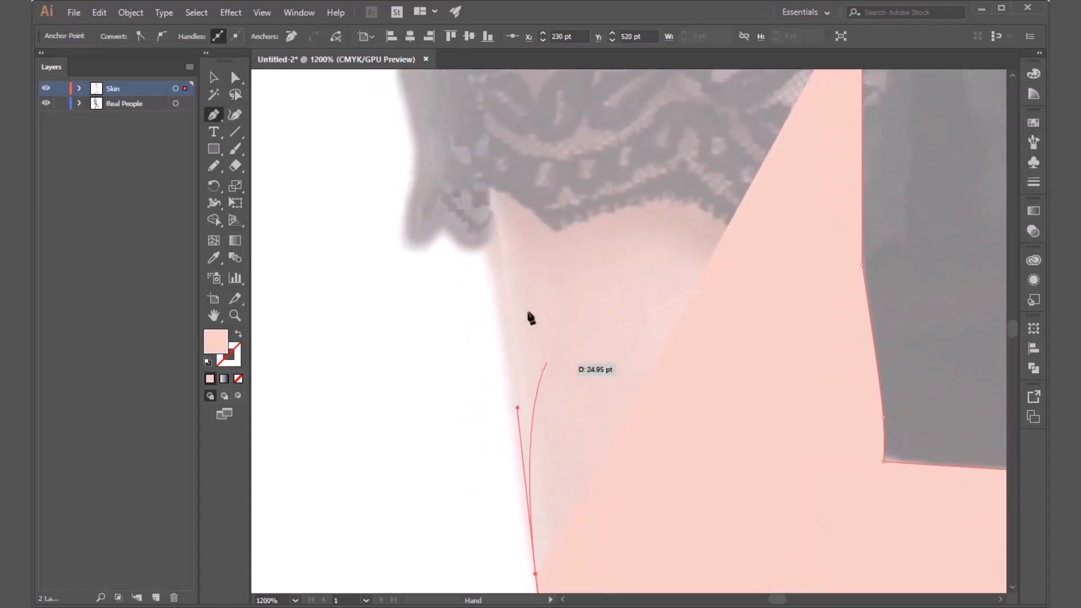
{"action": "left_click", "coordinate": [494, 254]}
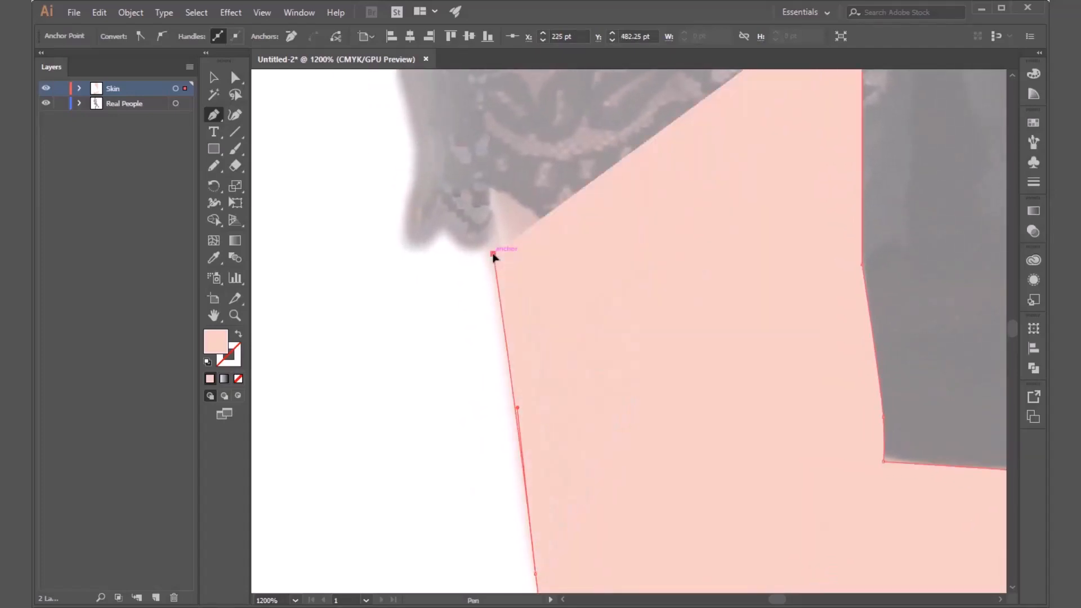
Extend the outline up over the sleeve and close the arm shape with a straight horizontal upper edge.
{"action": "mouse_move", "coordinate": [493, 256]}
{"action": "left_mouse_down"}
{"action": "mouse_move", "coordinate": [447, 289]}
{"action": "mouse_move", "coordinate": [241, 534]}
{"action": "left_mouse_up"}
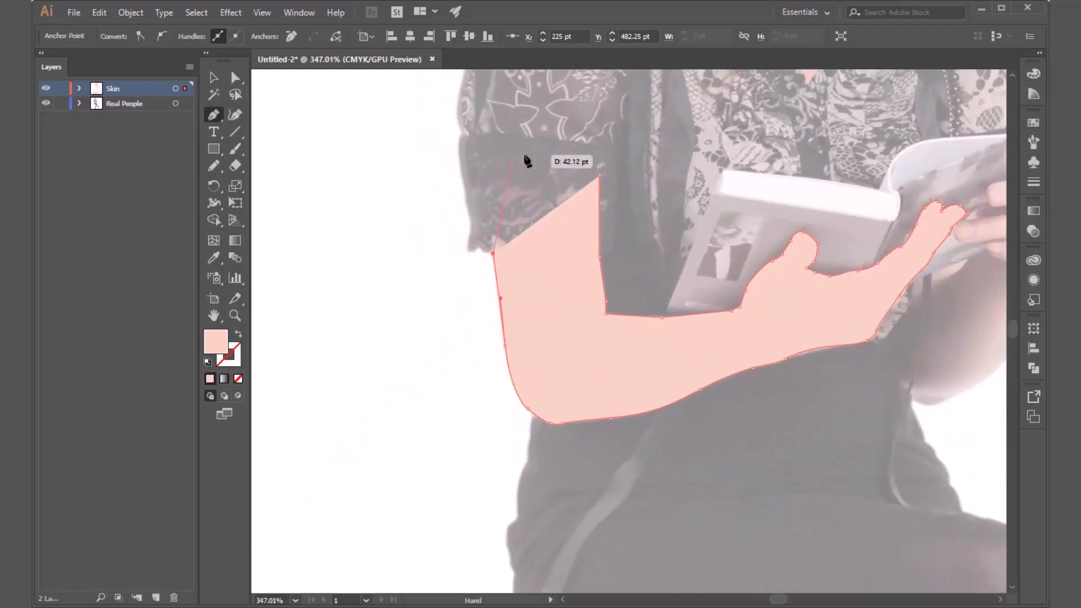
{"action": "left_click", "coordinate": [488, 175]}
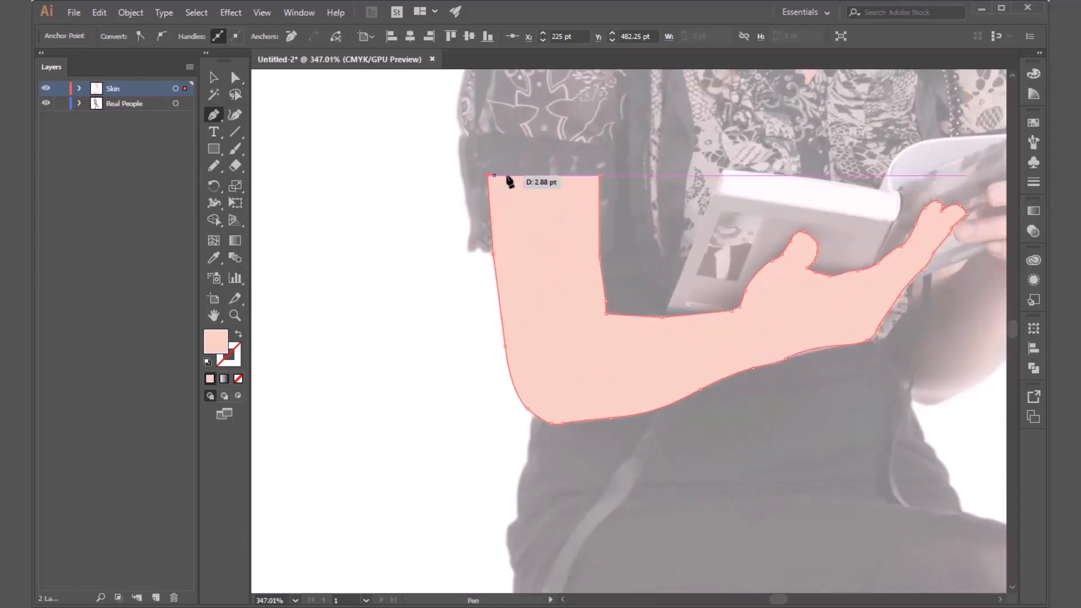
{"action": "left_click", "coordinate": [601, 176]}
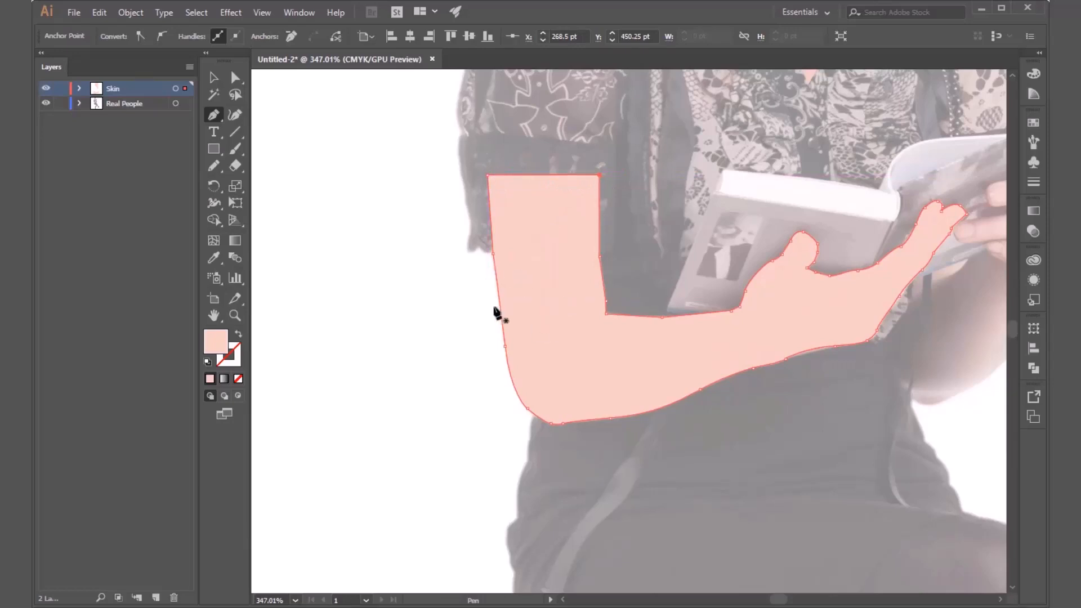
{"action": "key", "text": "v"}
{"action": "left_click", "coordinate": [395, 332]}
Outline the other forearm, below the hand gripping the book, with Paintbrush strokes in the skin colour.
{"action": "scroll", "coordinate": [358, 324], "scroll_direction": "down", "scroll_amount": 3}
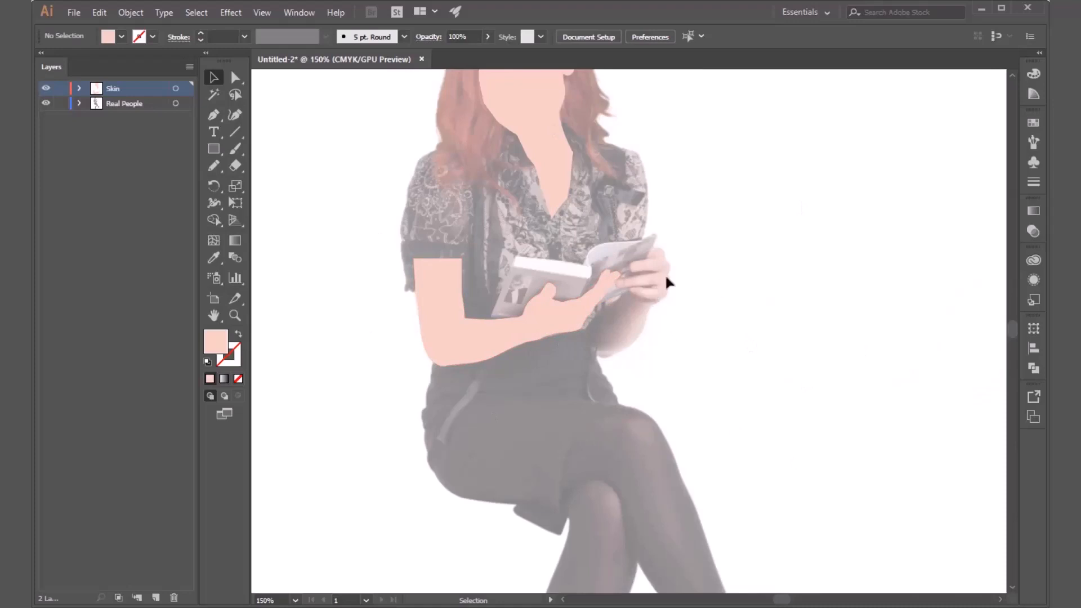
{"action": "scroll", "coordinate": [665, 274], "scroll_direction": "up", "scroll_amount": 3}
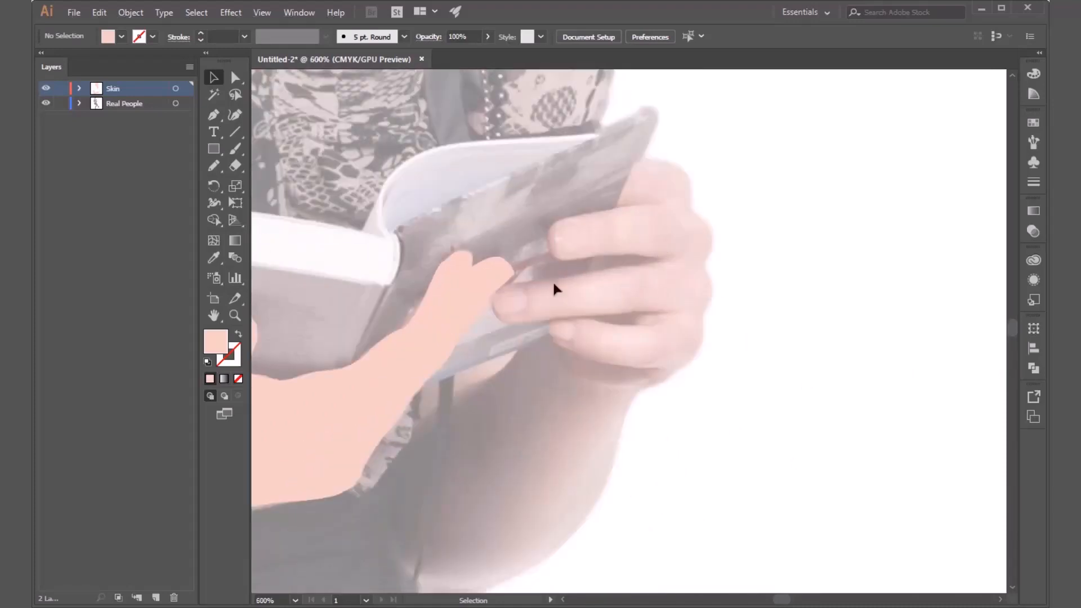
{"action": "left_click", "coordinate": [213, 115]}
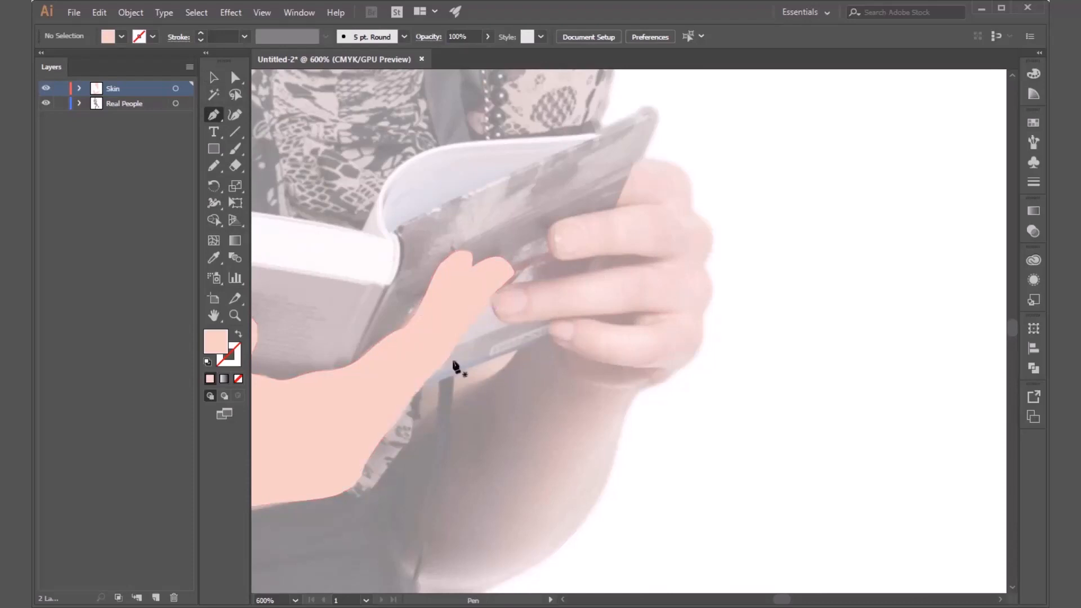
{"action": "scroll", "coordinate": [664, 294], "scroll_direction": "down", "scroll_amount": 4}
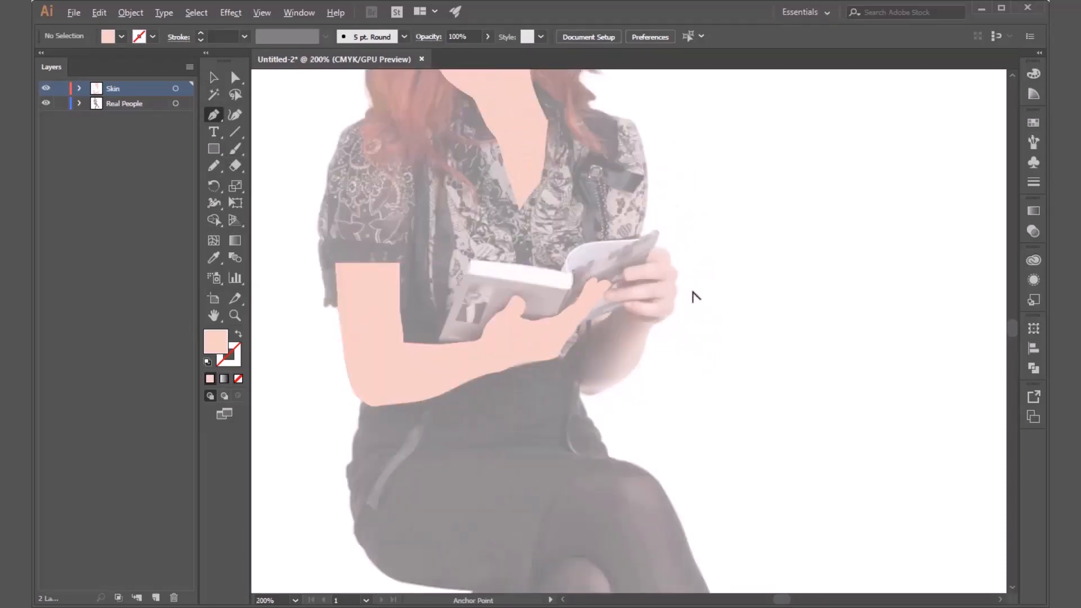
{"action": "scroll", "coordinate": [696, 297], "scroll_direction": "up", "scroll_amount": 3}
{"action": "scroll", "coordinate": [669, 336], "scroll_direction": "down", "scroll_amount": 1}
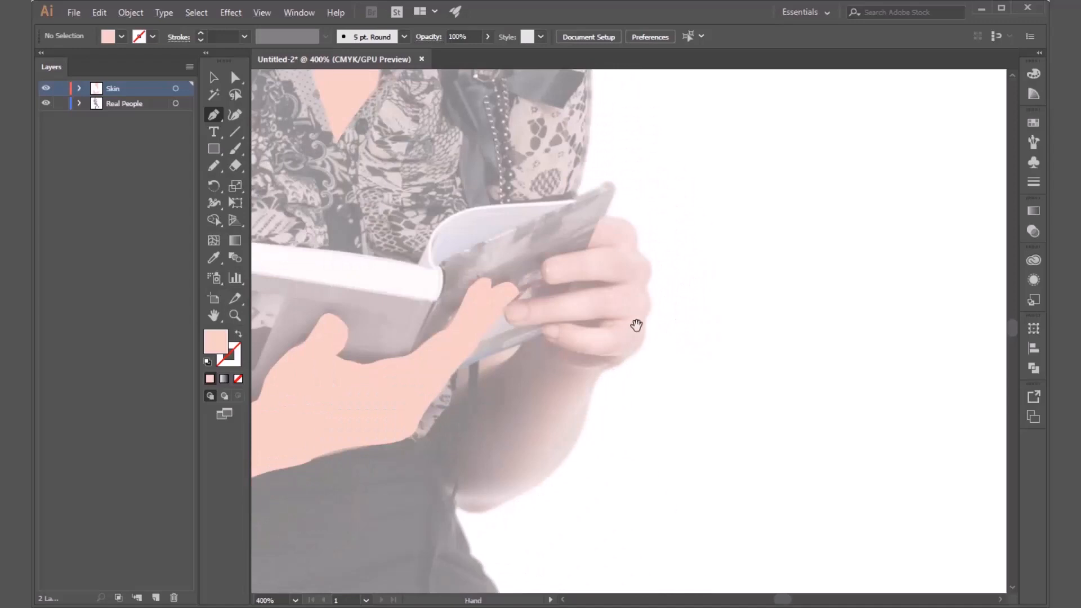
{"action": "left_click_drag", "start_coordinate": [636, 324], "coordinate": [713, 263]}
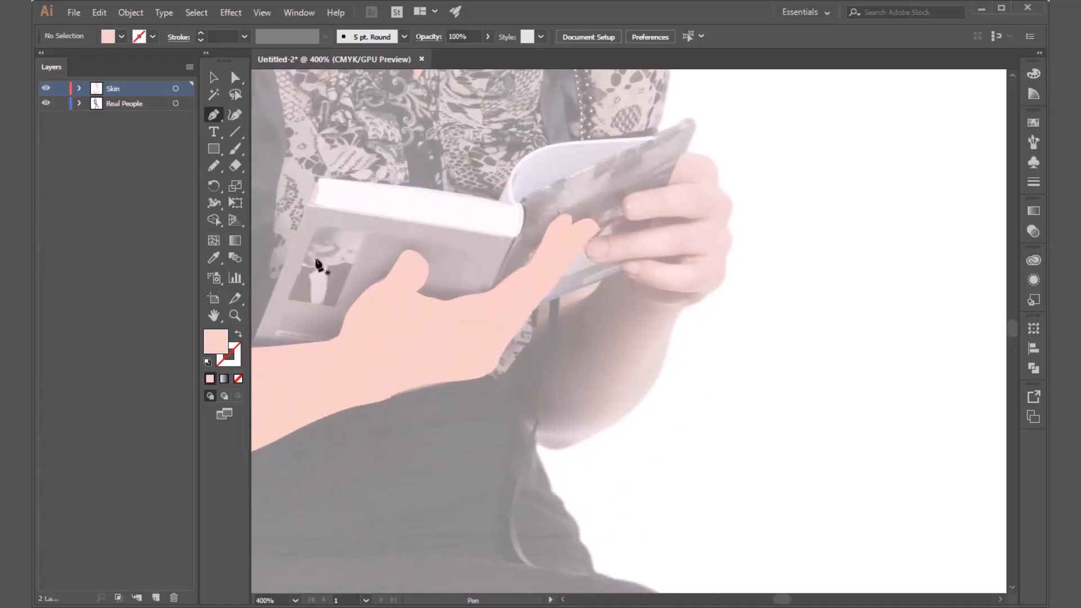
{"action": "mouse_move", "coordinate": [232, 148]}
{"action": "left_mouse_down"}
{"action": "mouse_move", "coordinate": [254, 150]}
{"action": "mouse_move", "coordinate": [237, 148]}
{"action": "left_mouse_up"}
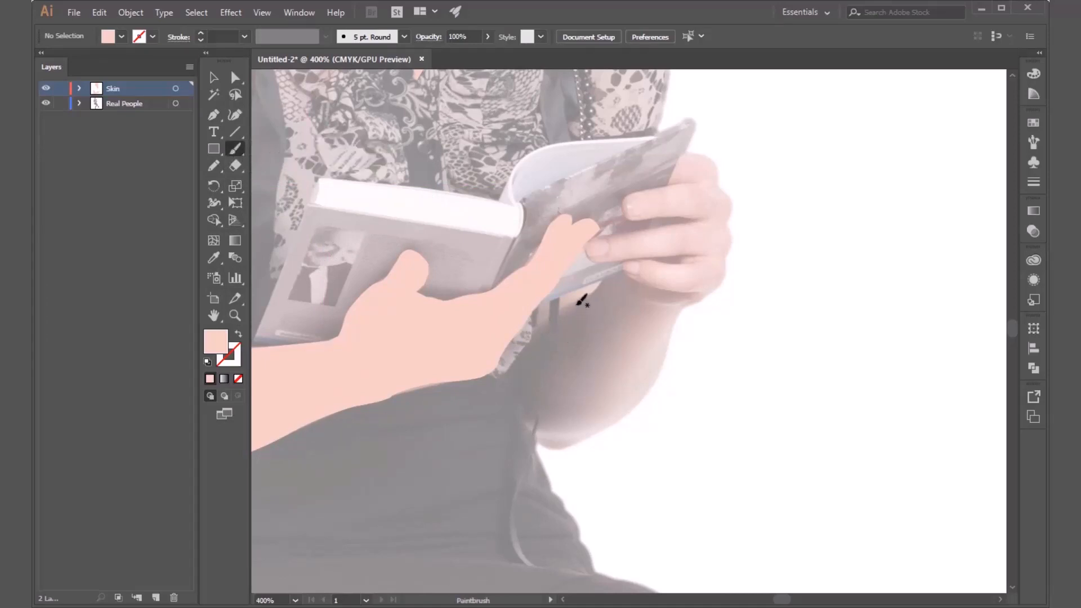
{"action": "mouse_move", "coordinate": [536, 331]}
{"action": "left_mouse_down"}
{"action": "mouse_move", "coordinate": [626, 272]}
{"action": "mouse_move", "coordinate": [647, 296]}
{"action": "mouse_move", "coordinate": [689, 301]}
{"action": "mouse_move", "coordinate": [656, 370]}
{"action": "left_mouse_up"}
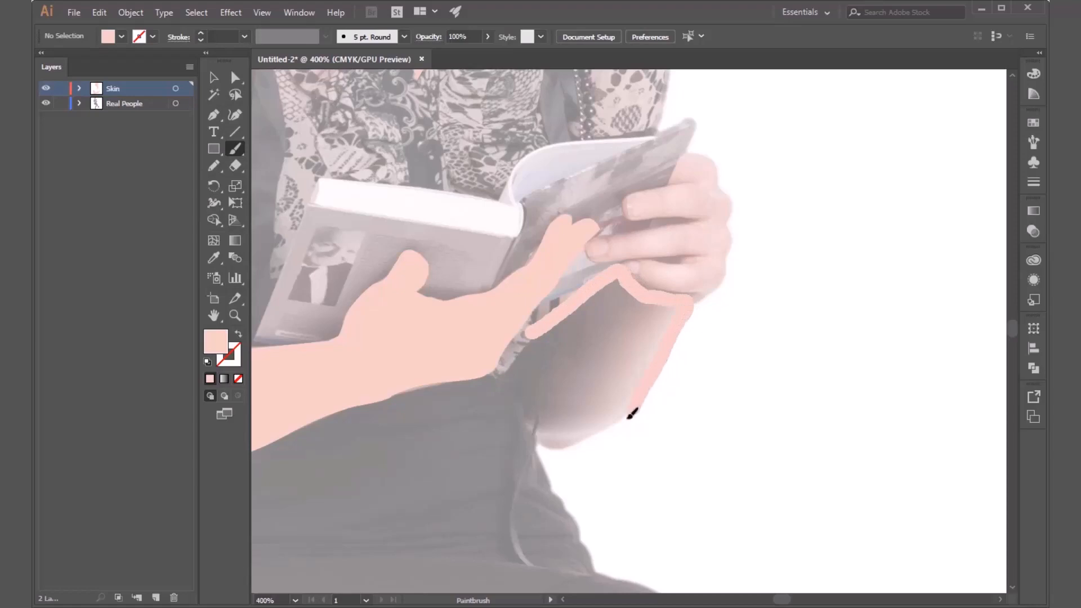
{"action": "mouse_move", "coordinate": [632, 415]}
{"action": "left_mouse_down"}
{"action": "mouse_move", "coordinate": [551, 449]}
{"action": "mouse_move", "coordinate": [531, 435]}
{"action": "mouse_move", "coordinate": [510, 384]}
{"action": "mouse_move", "coordinate": [534, 324]}
{"action": "left_mouse_up"}
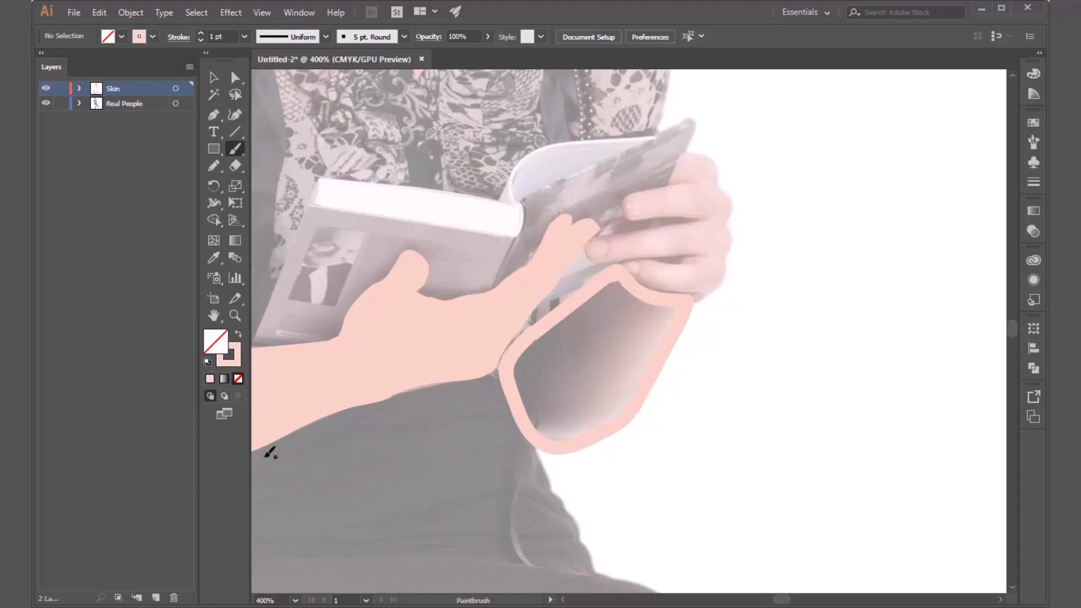
Fill the painted forearm outline with the skin colour sampled from the finished arm.
{"action": "left_click", "coordinate": [239, 336]}
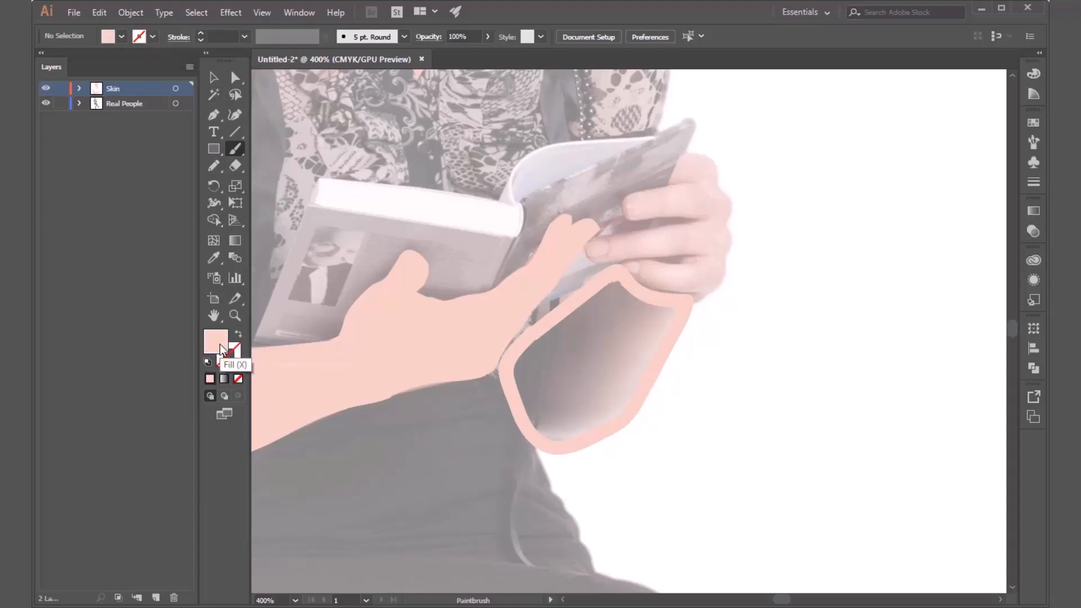
{"action": "key", "text": "v"}
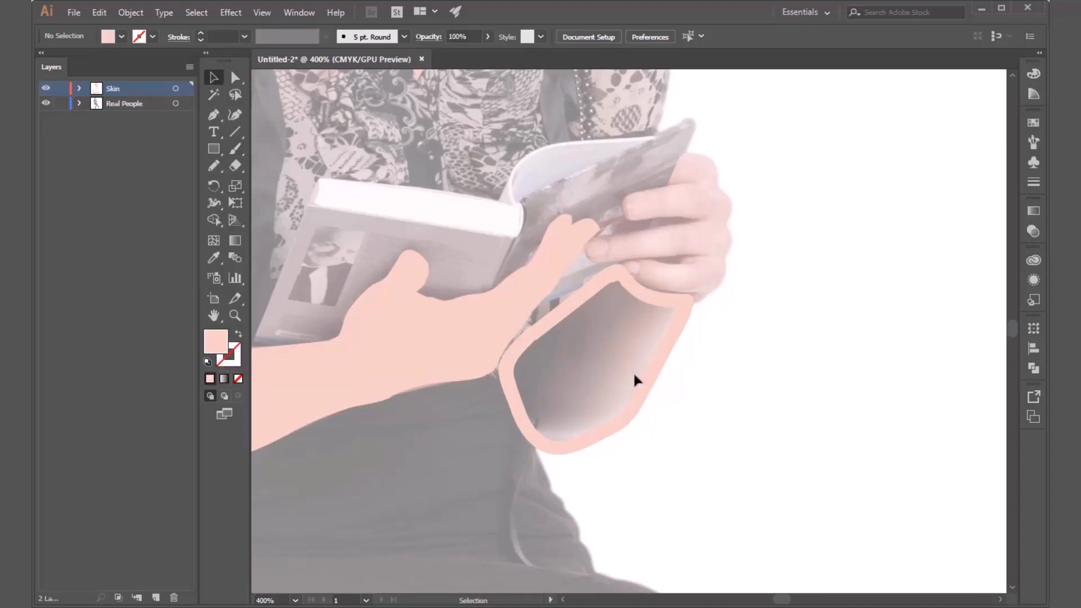
{"action": "left_click", "coordinate": [648, 380]}
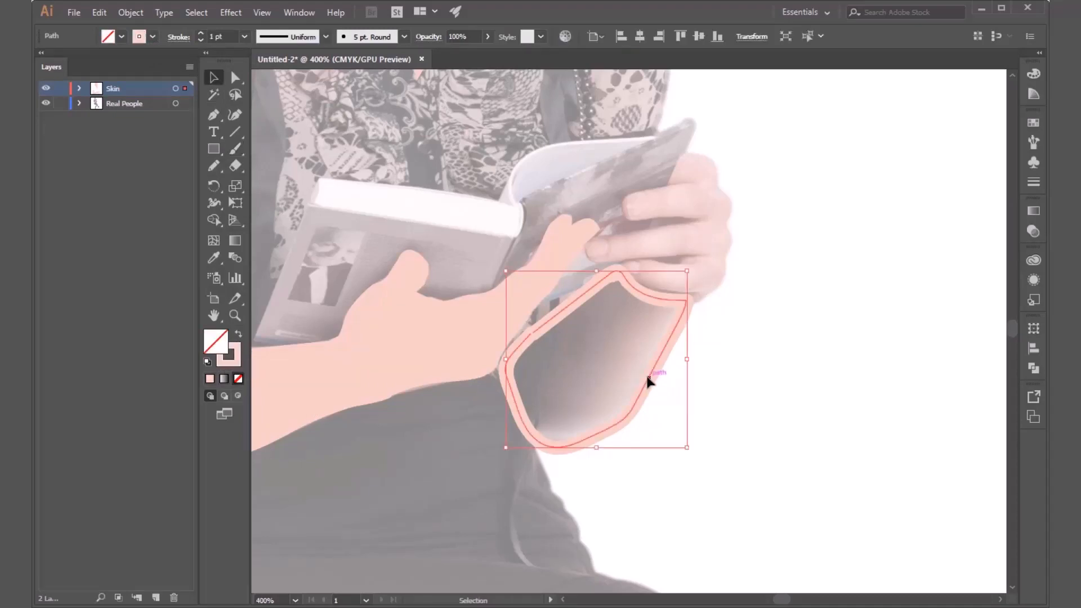
{"action": "left_click", "coordinate": [220, 347]}
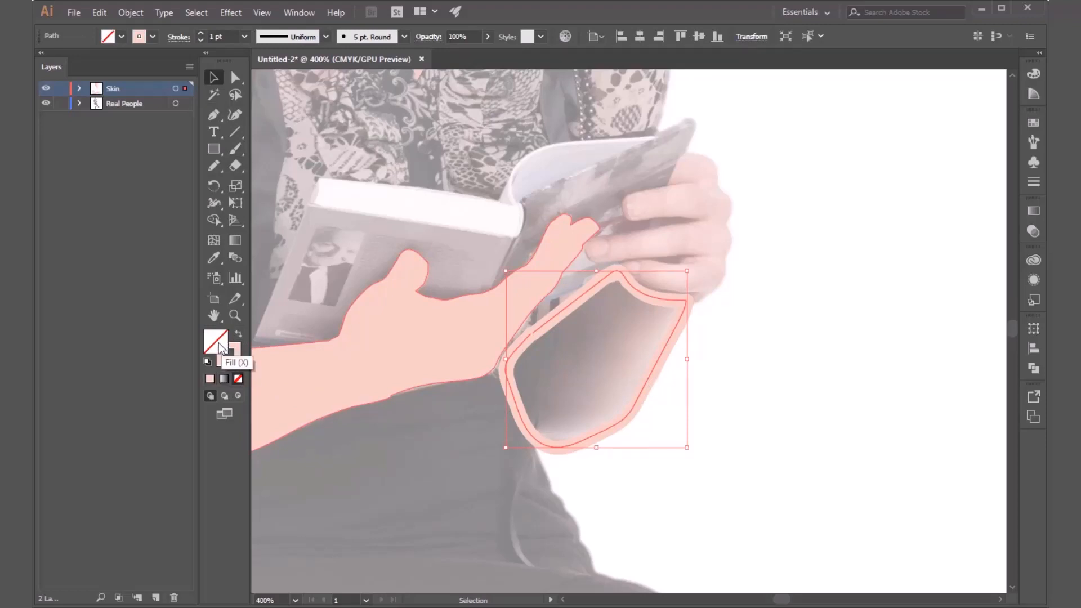
{"action": "double_click", "coordinate": [218, 346]}
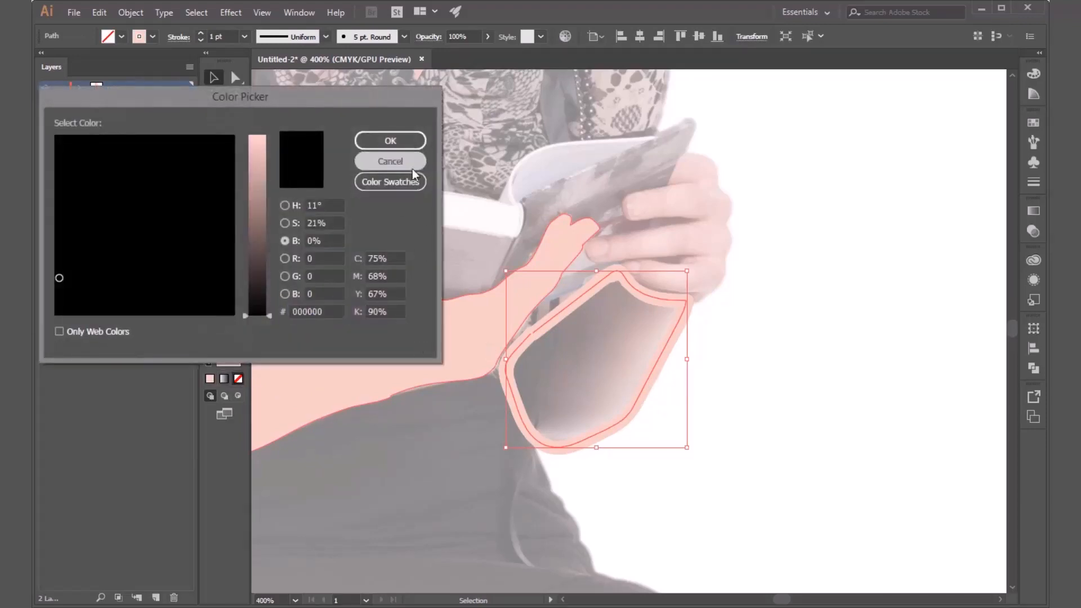
{"action": "left_click", "coordinate": [411, 163]}
{"action": "key", "text": "i"}
{"action": "left_click", "coordinate": [393, 332]}
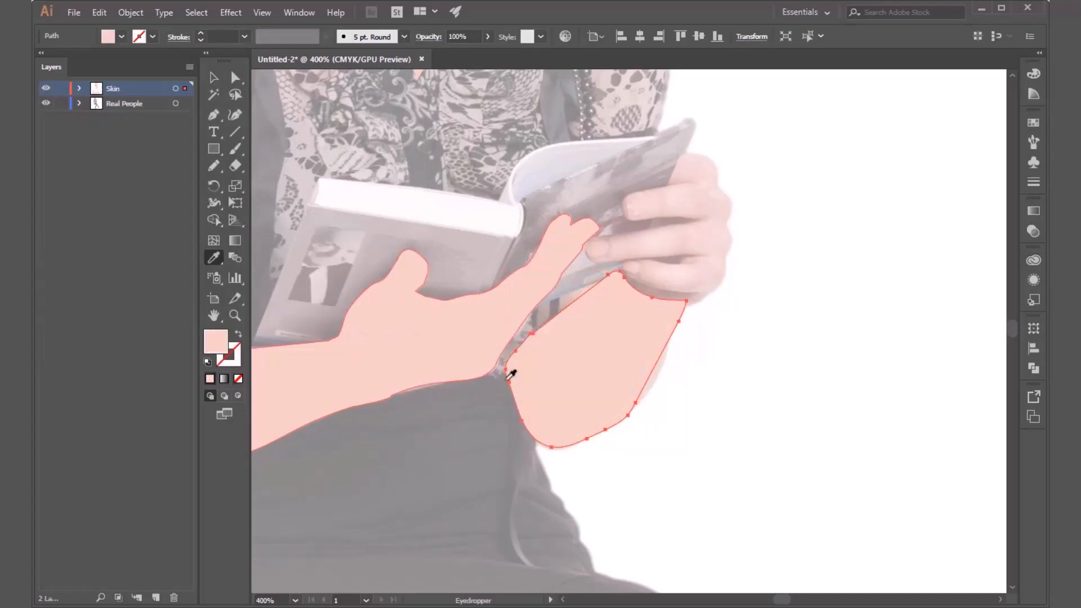
{"action": "key", "text": "v"}
{"action": "left_click", "coordinate": [808, 451]}
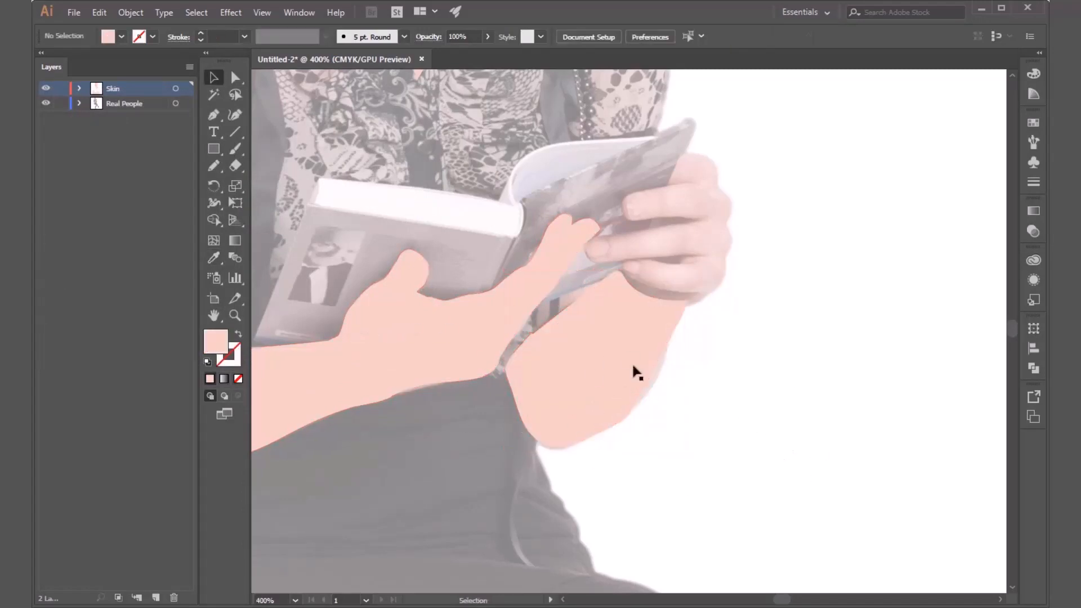
Undo the fill of the forearm shape and remove its painted outline.
{"action": "key", "text": "a"}
{"action": "left_click", "coordinate": [627, 374]}
{"action": "key", "text": "shift+x"}
{"action": "left_click", "coordinate": [626, 396]}
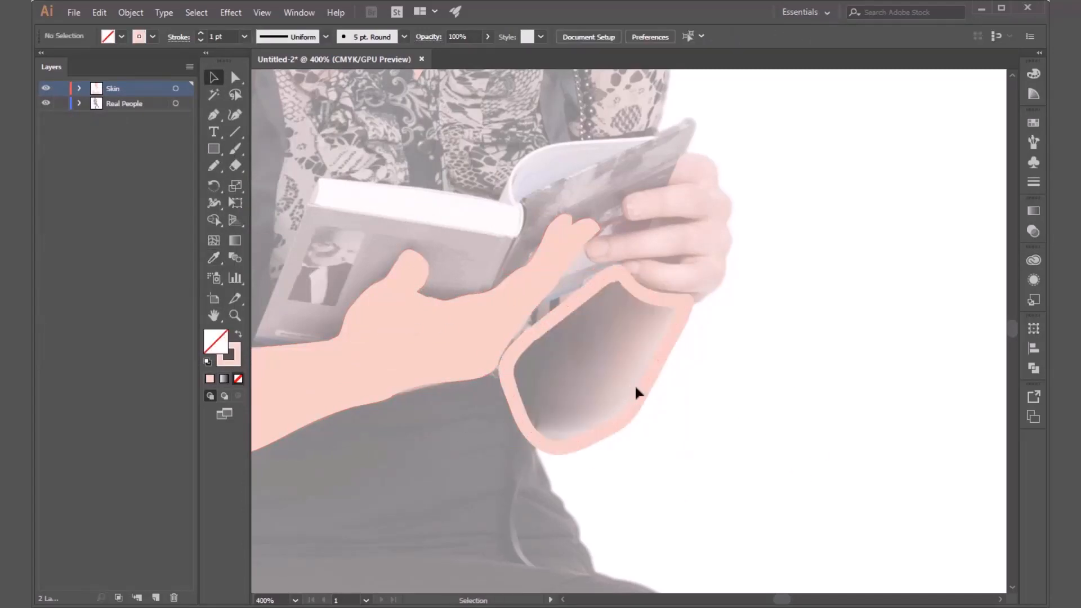
{"action": "left_click", "coordinate": [637, 398]}
{"action": "key", "text": "Delete"}
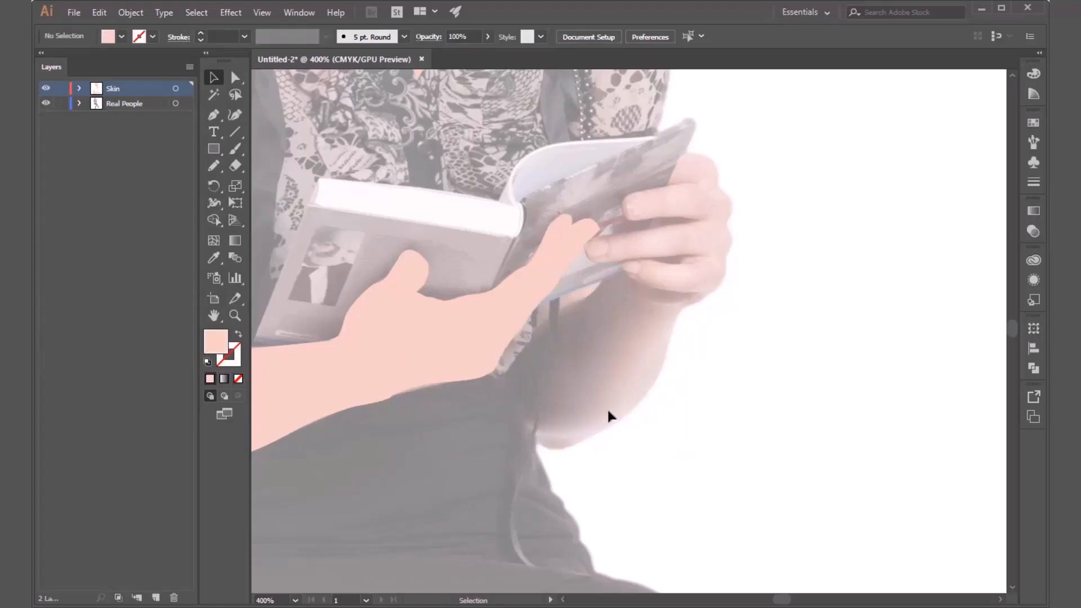
Give the Paintbrush a skin-coloured stroke and paint a new closed outline around the forearm below the hand gripping the book.
{"action": "left_click", "coordinate": [236, 148]}
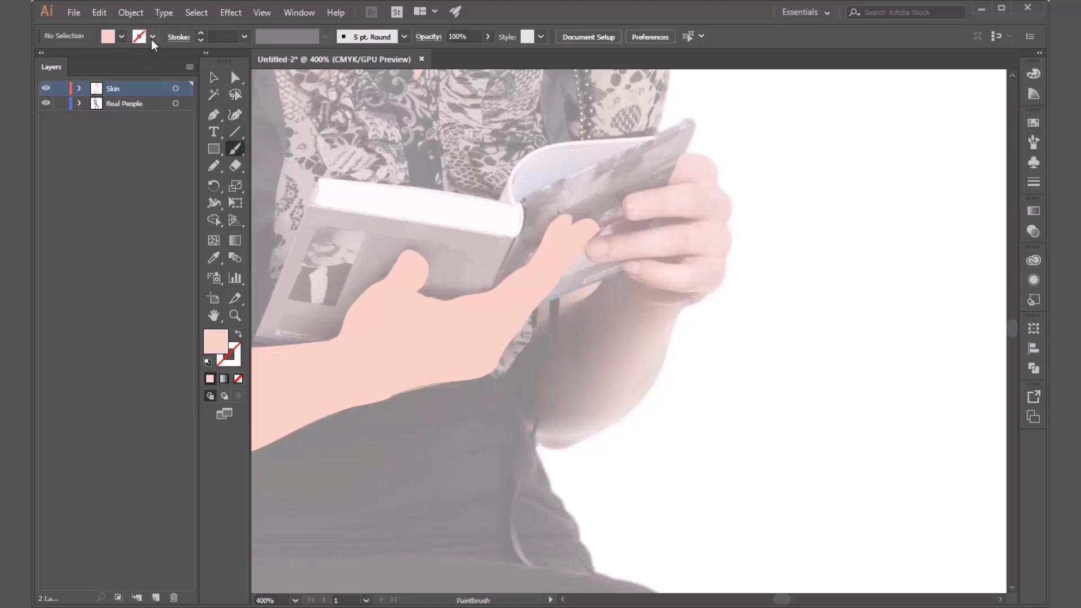
{"action": "left_click", "coordinate": [202, 33]}
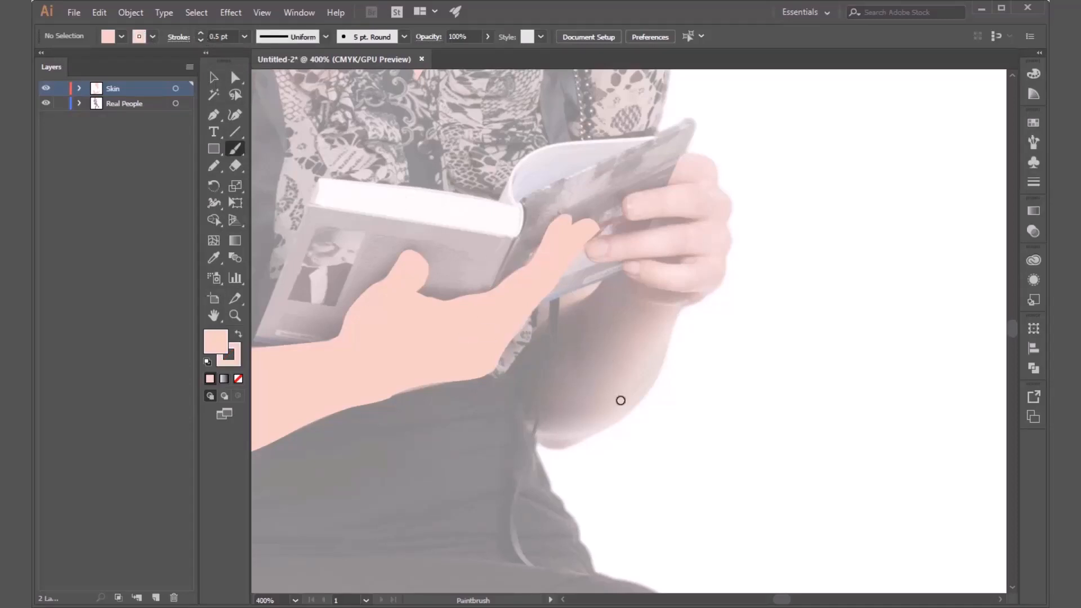
{"action": "scroll", "coordinate": [620, 400], "scroll_direction": "up", "scroll_amount": 1}
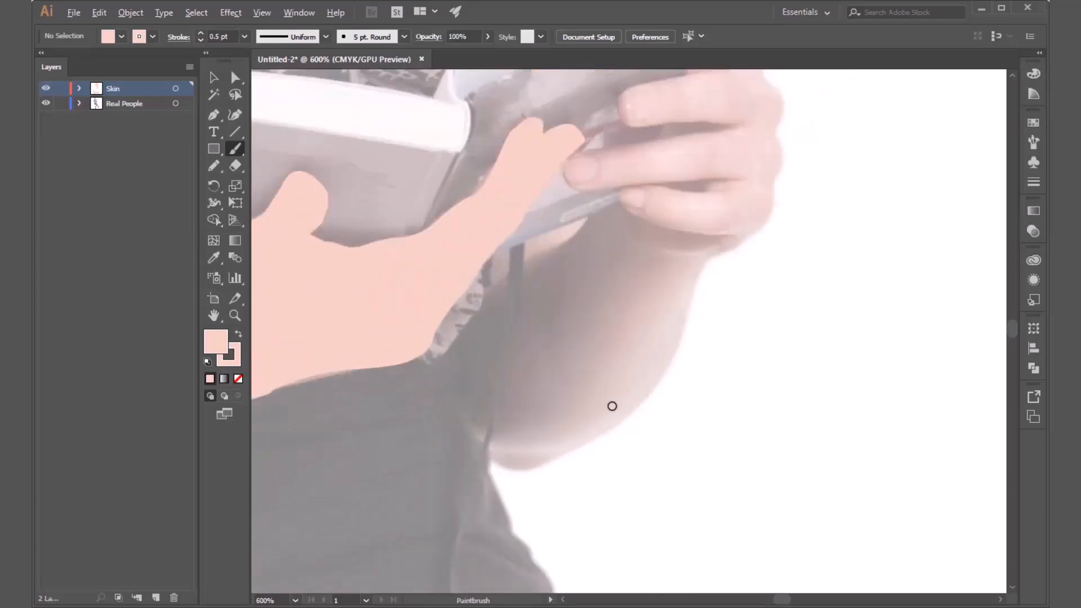
{"action": "mouse_move", "coordinate": [474, 424]}
{"action": "left_mouse_down"}
{"action": "mouse_move", "coordinate": [503, 462]}
{"action": "mouse_move", "coordinate": [530, 466]}
{"action": "mouse_move", "coordinate": [639, 402]}
{"action": "mouse_move", "coordinate": [706, 258]}
{"action": "mouse_move", "coordinate": [649, 248]}
{"action": "mouse_move", "coordinate": [612, 207]}
{"action": "mouse_move", "coordinate": [528, 263]}
{"action": "mouse_move", "coordinate": [450, 359]}
{"action": "mouse_move", "coordinate": [480, 419]}
{"action": "left_mouse_up"}
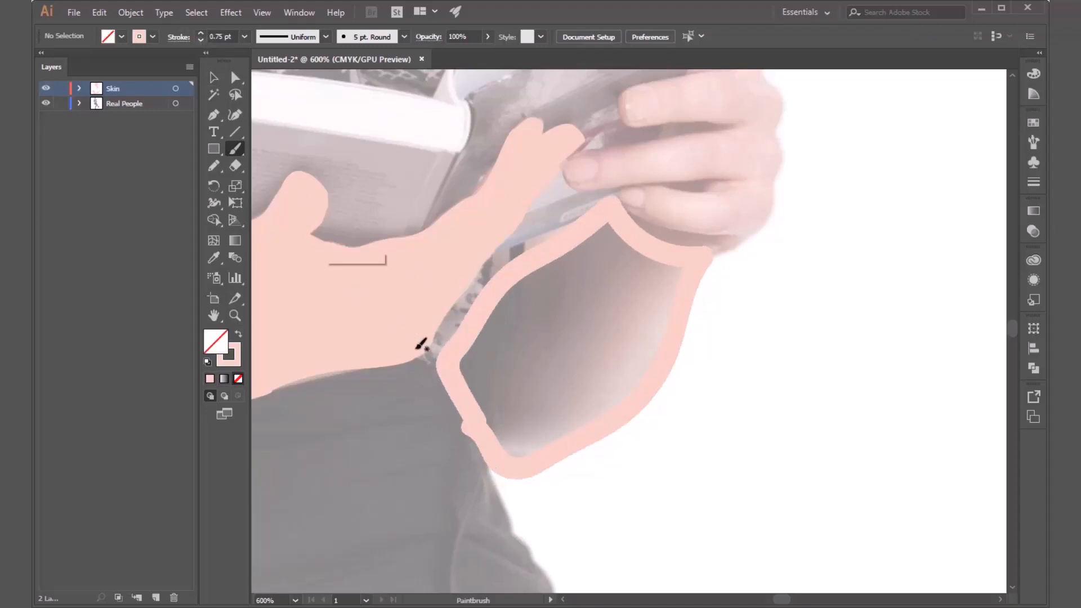
Set the stroke of the painted forearm outline to 0.25 pt.
{"action": "key", "text": "v"}
{"action": "left_click", "coordinate": [627, 416]}
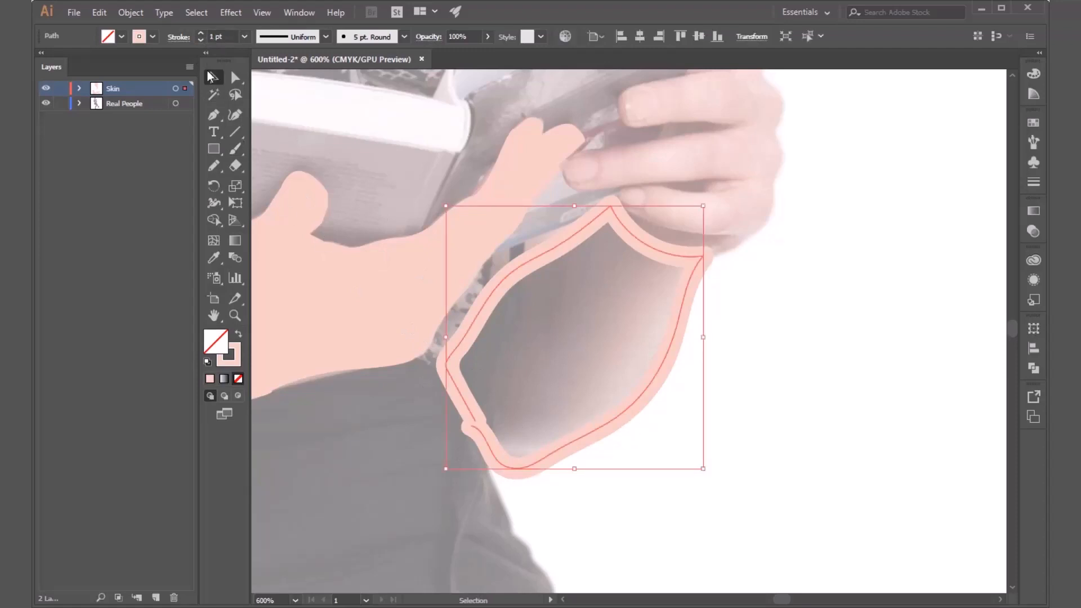
{"action": "left_click", "coordinate": [201, 41]}
{"action": "left_click", "coordinate": [201, 41]}
{"action": "left_click", "coordinate": [202, 40]}
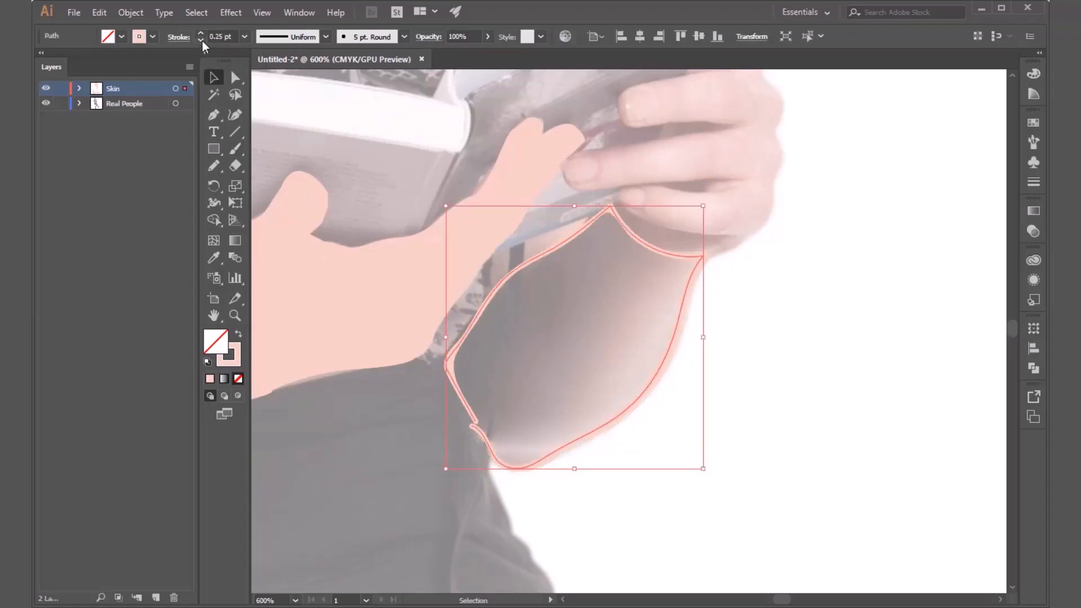
Apply the finished arm's skin fill without a stroke to the forearm shape by sampling it with the Eyedropper.
{"action": "left_click", "coordinate": [121, 37]}
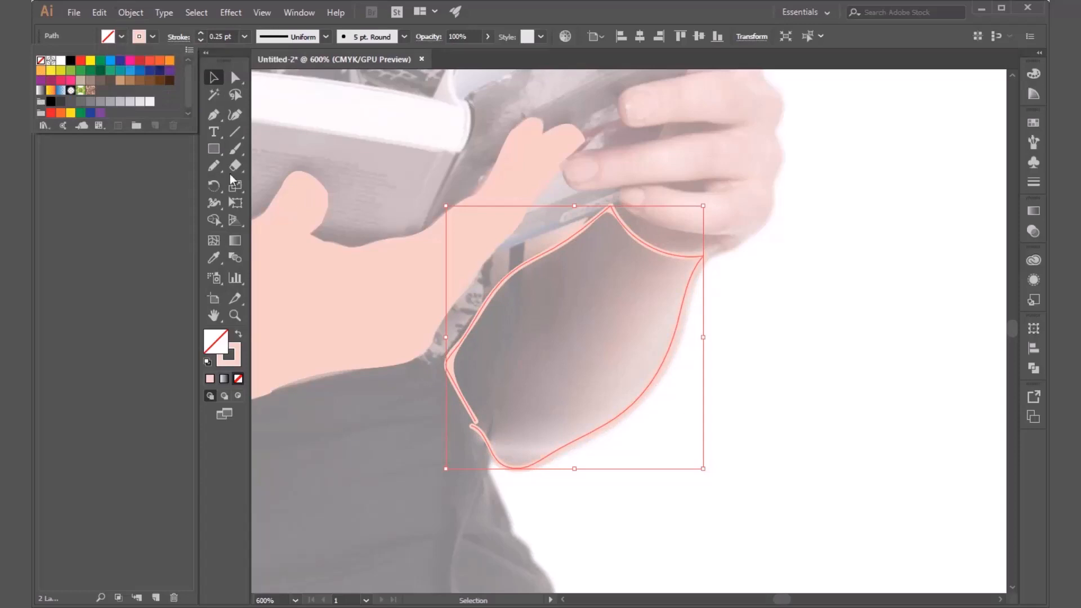
{"action": "left_click", "coordinate": [320, 1]}
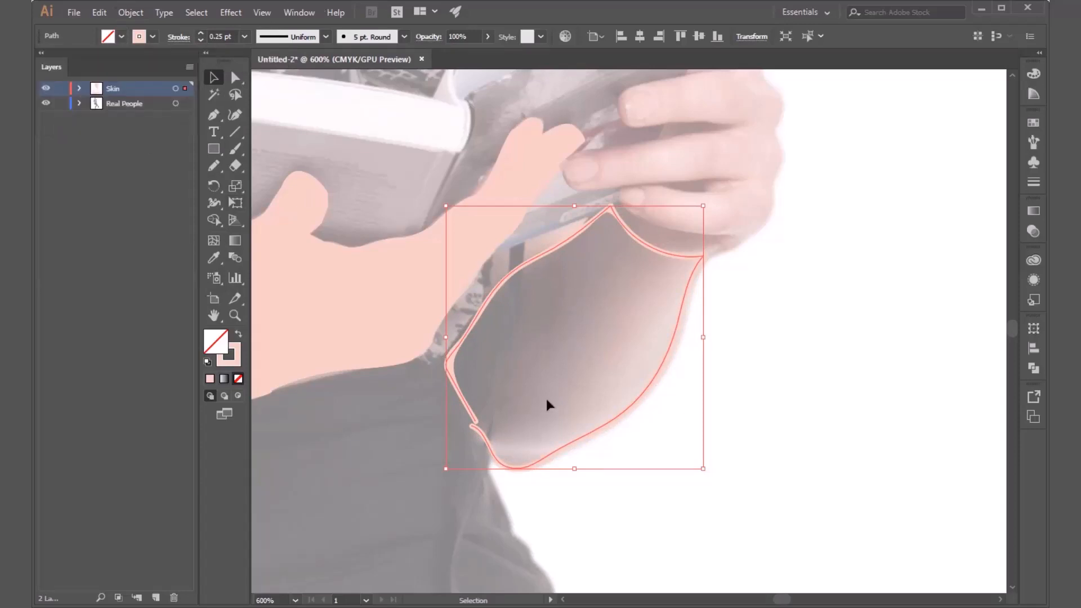
{"action": "key", "text": "i"}
{"action": "left_click", "coordinate": [399, 322]}
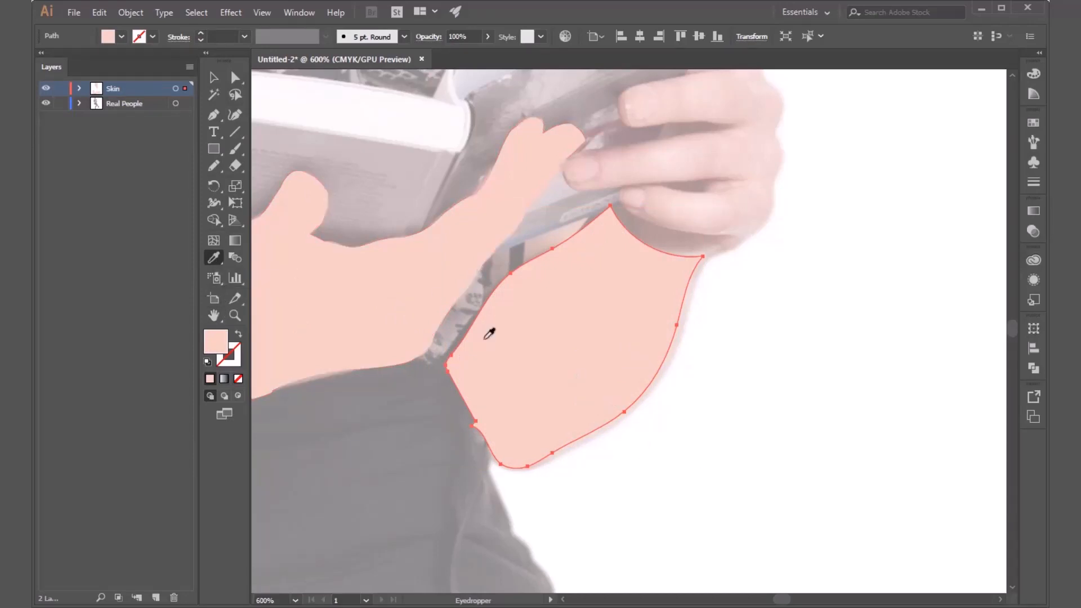
{"action": "key", "text": "v"}
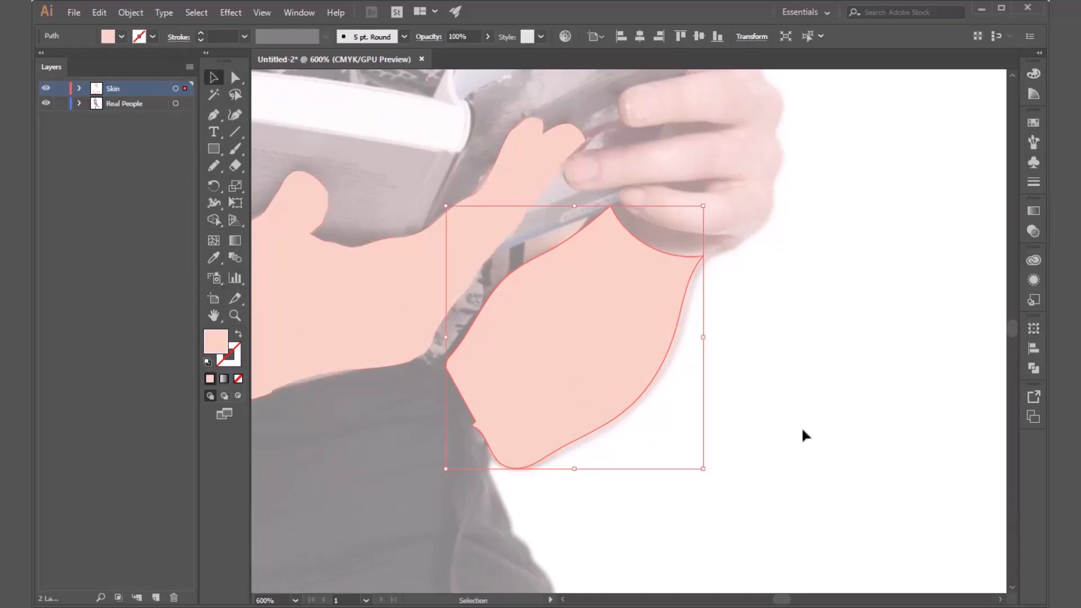
{"action": "left_click", "coordinate": [802, 432]}
Smooth the notch at the forearm shape's lower corner by moving its stray anchor onto the neighbouring anchor and reshaping the curve handle.
{"action": "left_click_drag", "start_coordinate": [597, 388], "coordinate": [598, 386]}
{"action": "scroll", "coordinate": [461, 443], "scroll_direction": "up", "scroll_amount": 1}
{"action": "scroll", "coordinate": [461, 443], "scroll_direction": "up", "scroll_amount": 3}
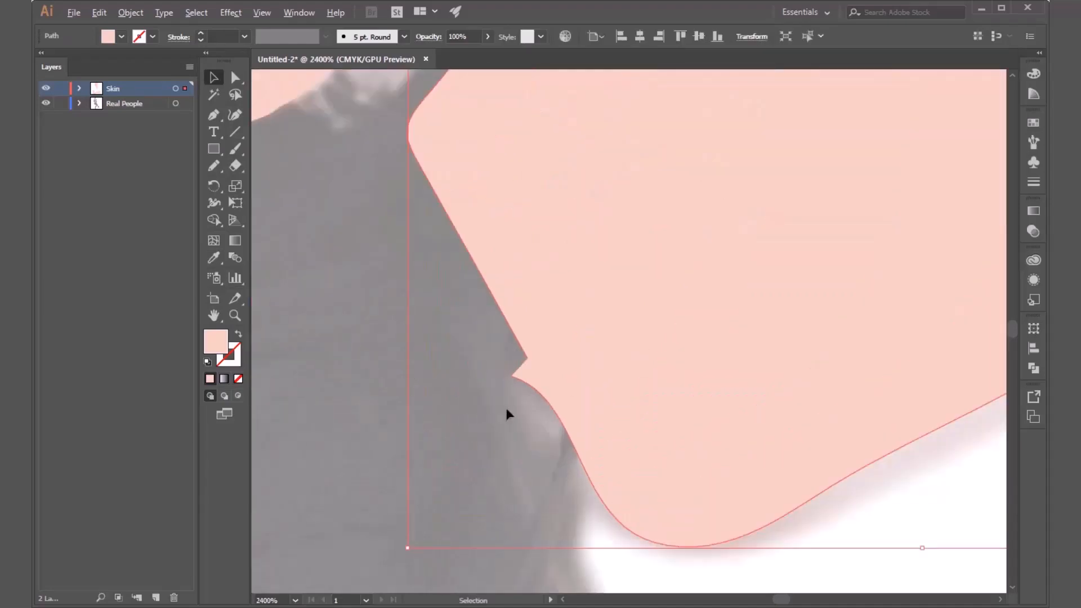
{"action": "left_click", "coordinate": [236, 78]}
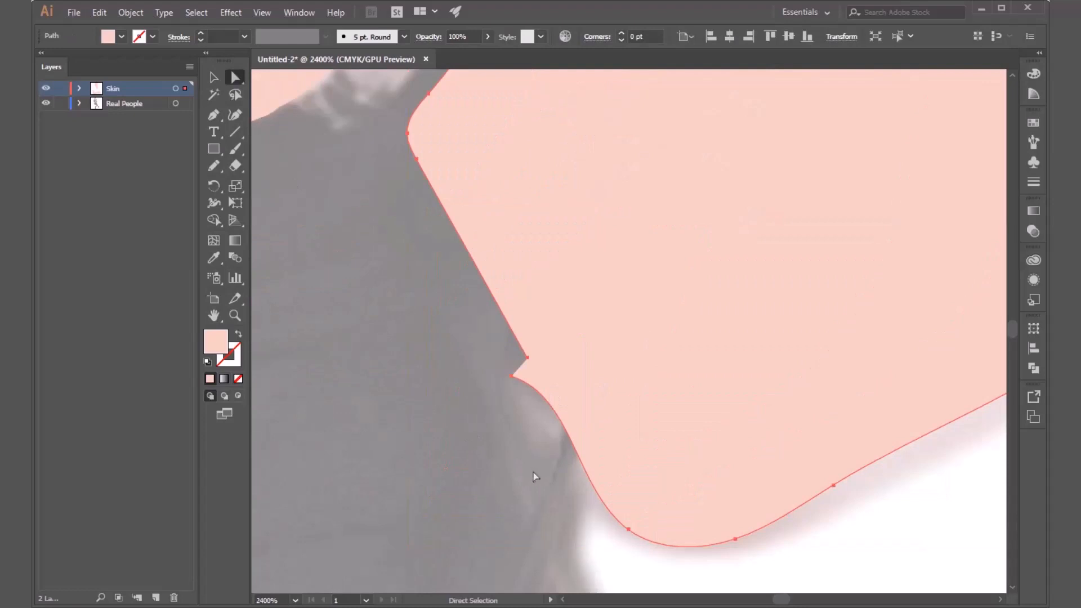
{"action": "left_click_drag", "start_coordinate": [514, 382], "coordinate": [530, 362]}
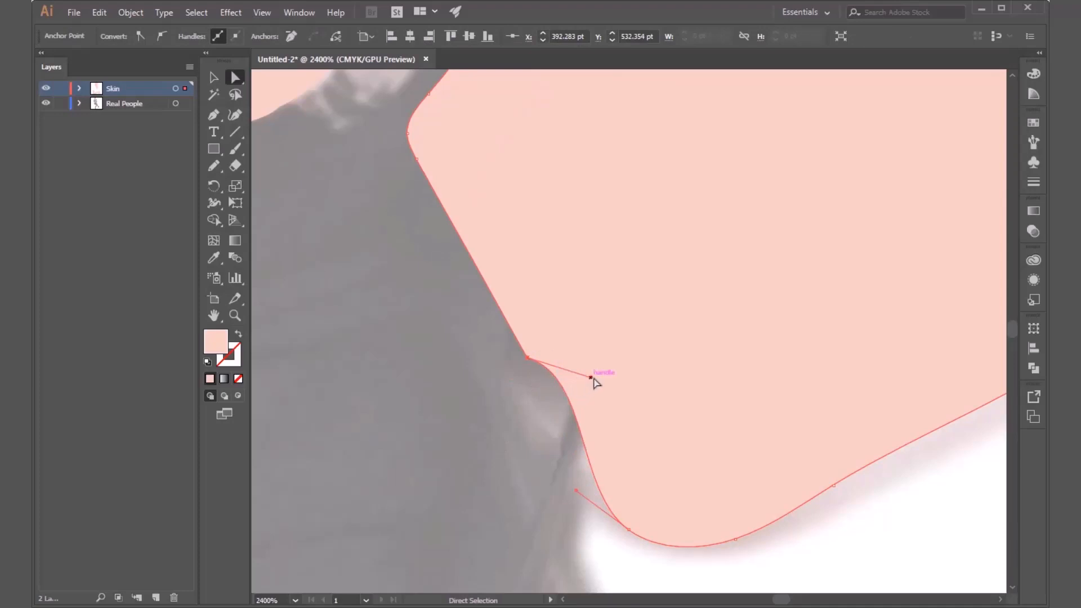
{"action": "left_click_drag", "start_coordinate": [591, 378], "coordinate": [576, 420]}
{"action": "left_click", "coordinate": [481, 426]}
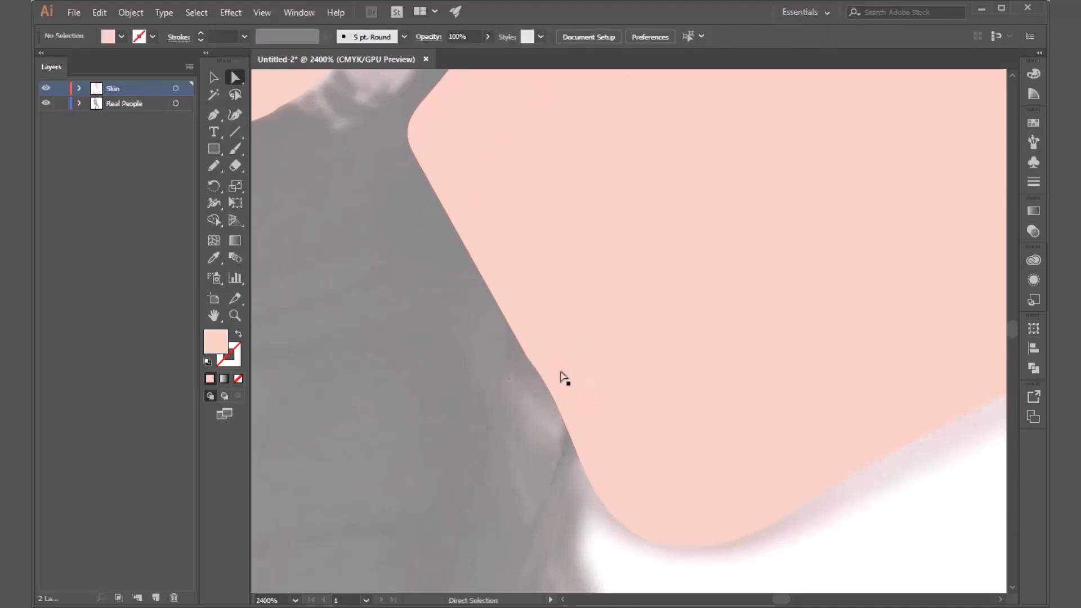
{"action": "scroll", "coordinate": [415, 396], "scroll_direction": "down", "scroll_amount": 2, "text": "alt"}
{"action": "scroll", "coordinate": [574, 436], "scroll_direction": "down", "scroll_amount": 4, "text": "alt"}
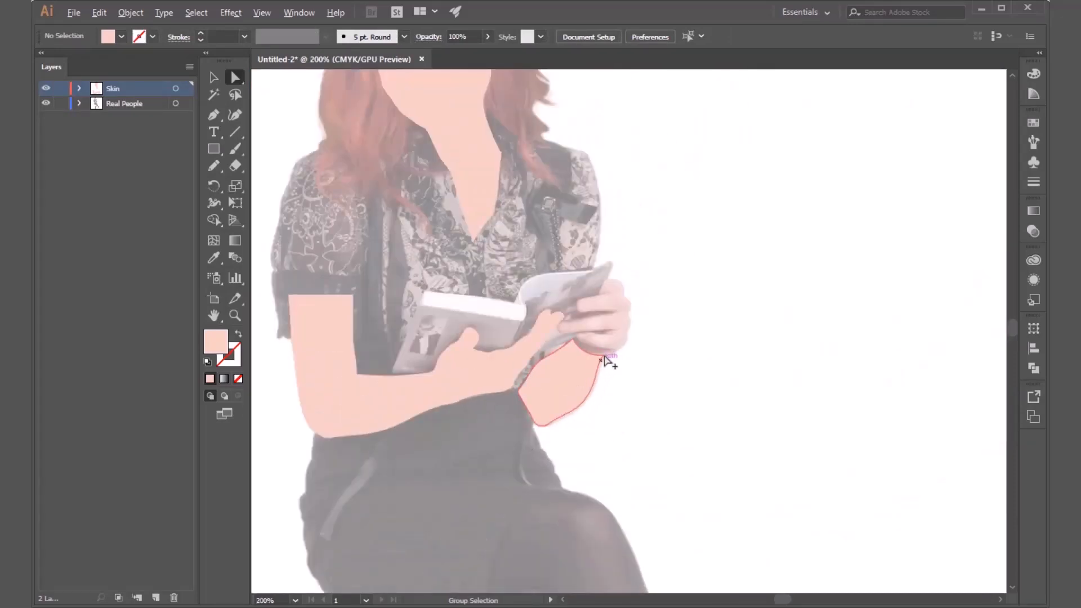
{"action": "scroll", "coordinate": [605, 361], "scroll_direction": "up", "scroll_amount": 3, "text": "alt"}
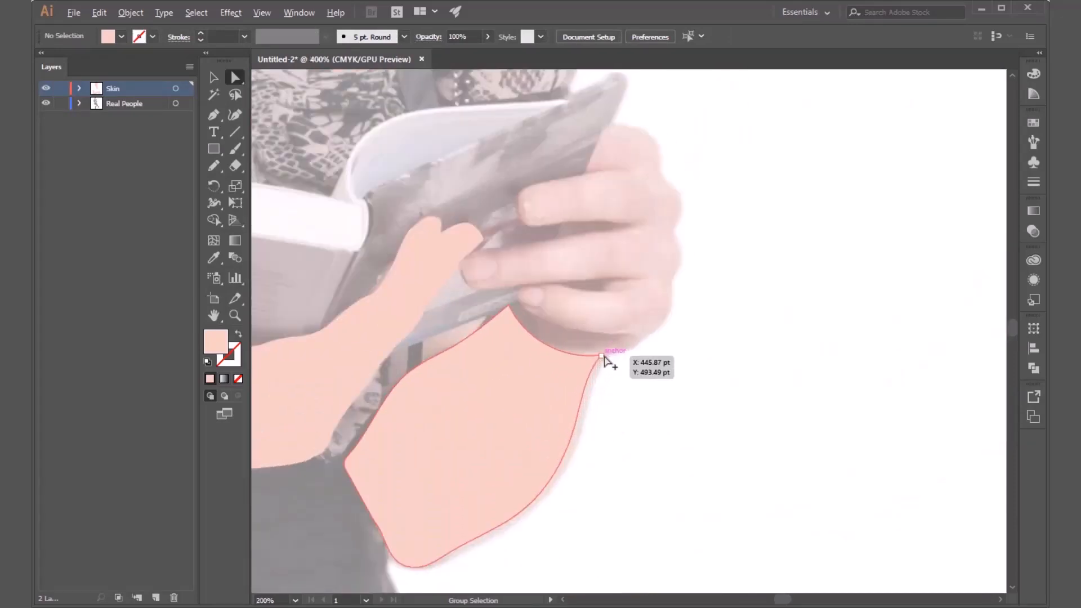
{"action": "left_click", "coordinate": [539, 415]}
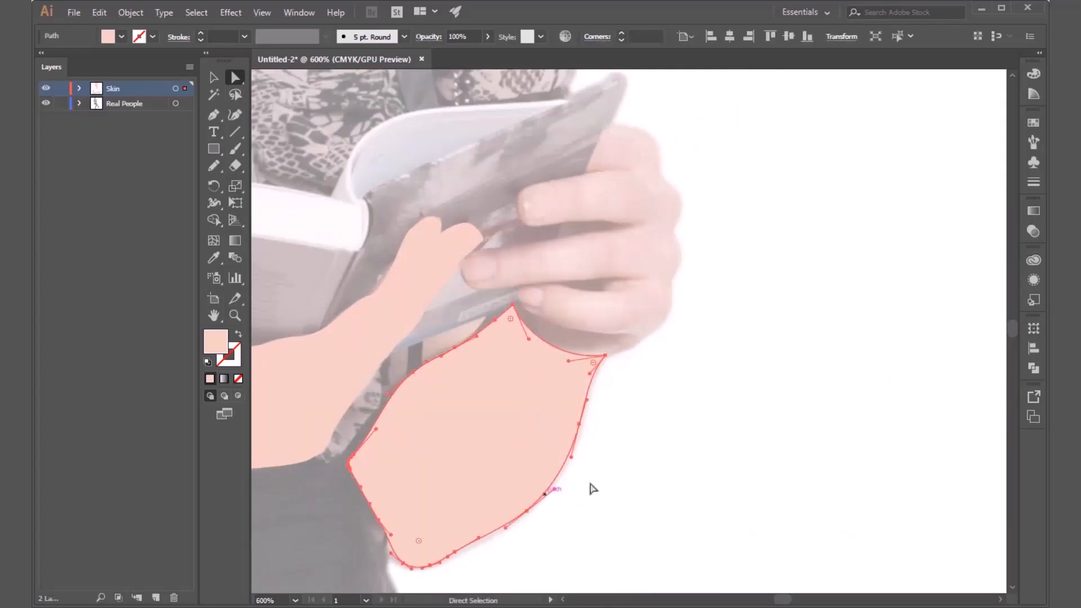
{"action": "left_click", "coordinate": [650, 519]}
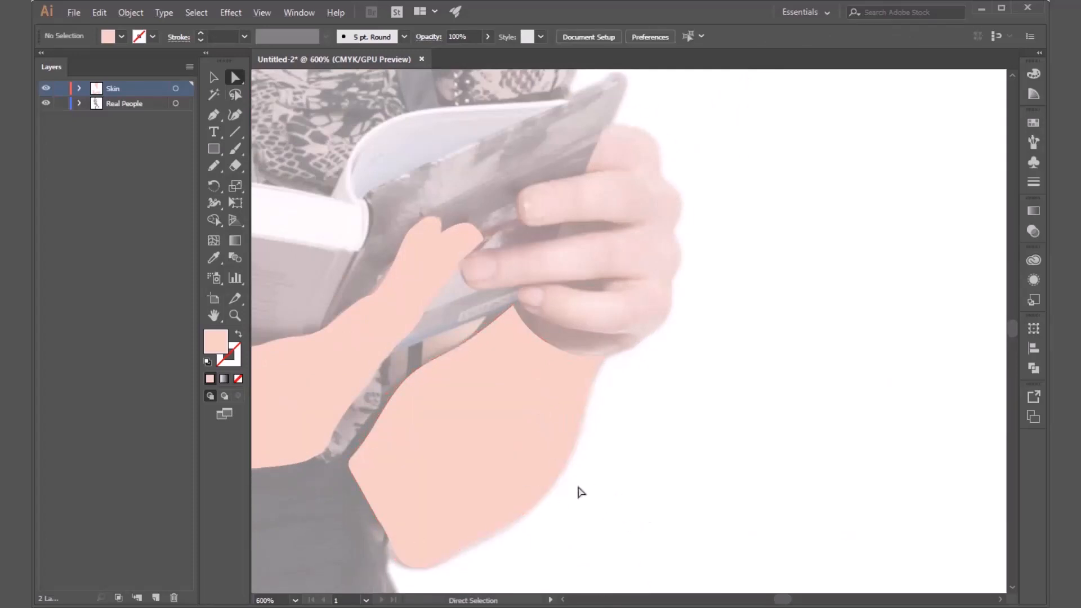
Try to trace the outer edge of the hand gripping the book with the Pencil tool and undo the path.
{"action": "scroll", "coordinate": [482, 483], "scroll_direction": "down", "scroll_amount": 3, "text": "alt"}
{"action": "scroll", "coordinate": [480, 448], "scroll_direction": "up", "scroll_amount": 3, "text": "alt"}
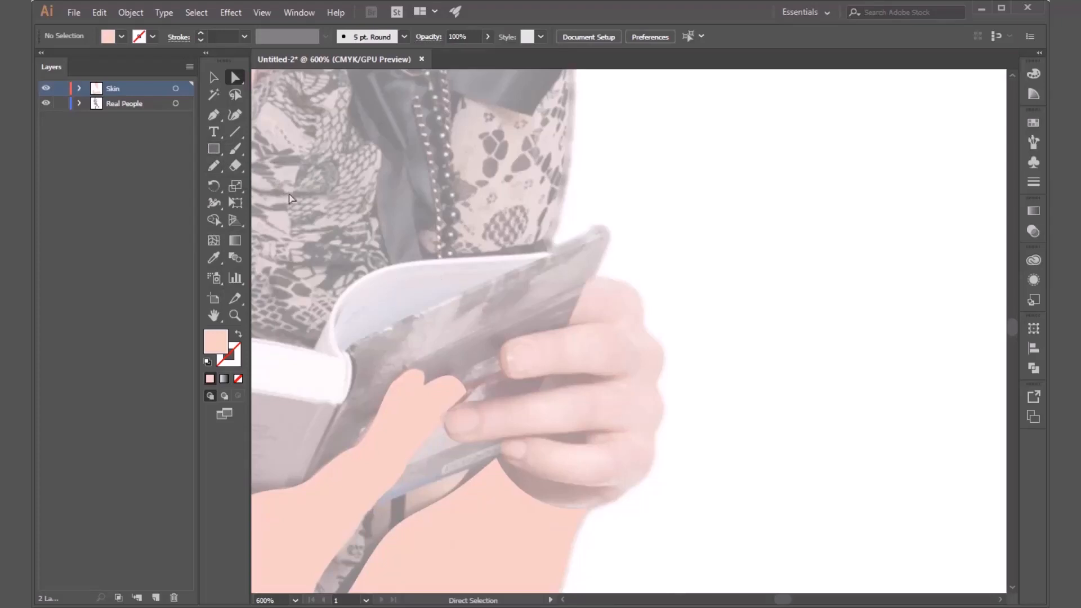
{"action": "left_click", "coordinate": [213, 162]}
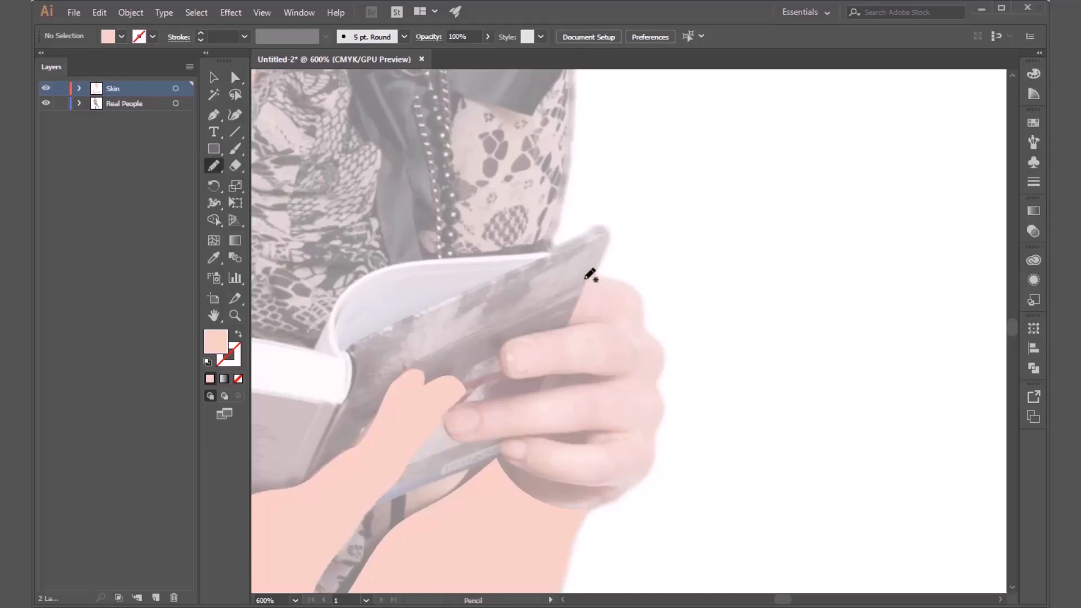
{"action": "mouse_move", "coordinate": [586, 276]}
{"action": "left_mouse_down"}
{"action": "mouse_move", "coordinate": [643, 291]}
{"action": "mouse_move", "coordinate": [665, 369]}
{"action": "mouse_move", "coordinate": [653, 459]}
{"action": "mouse_move", "coordinate": [636, 491]}
{"action": "mouse_move", "coordinate": [565, 507]}
{"action": "mouse_move", "coordinate": [508, 474]}
{"action": "left_mouse_up"}
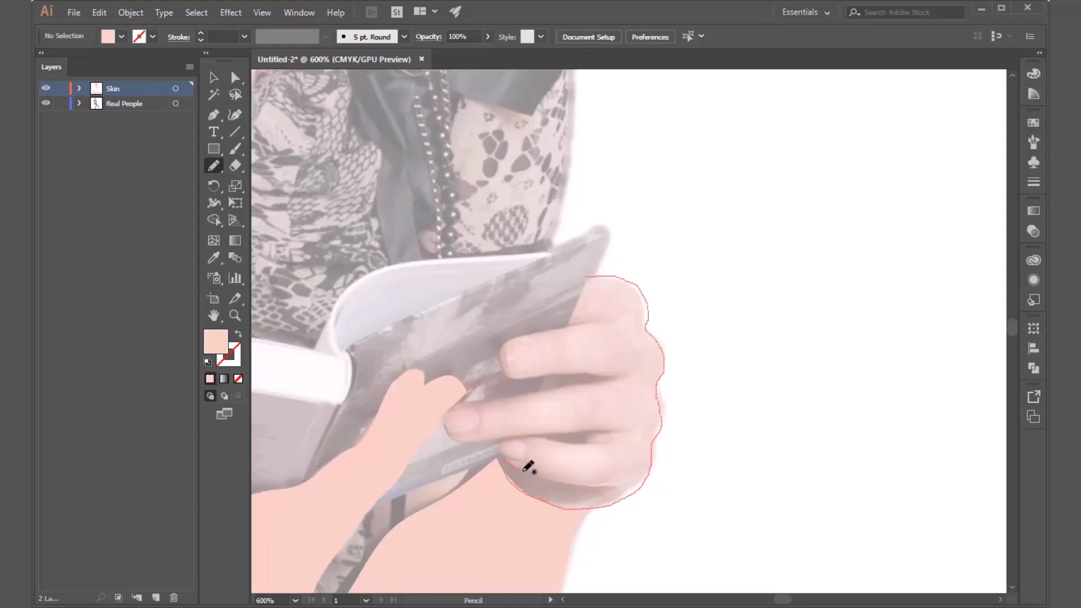
{"action": "left_click_drag", "start_coordinate": [568, 480], "coordinate": [563, 483]}
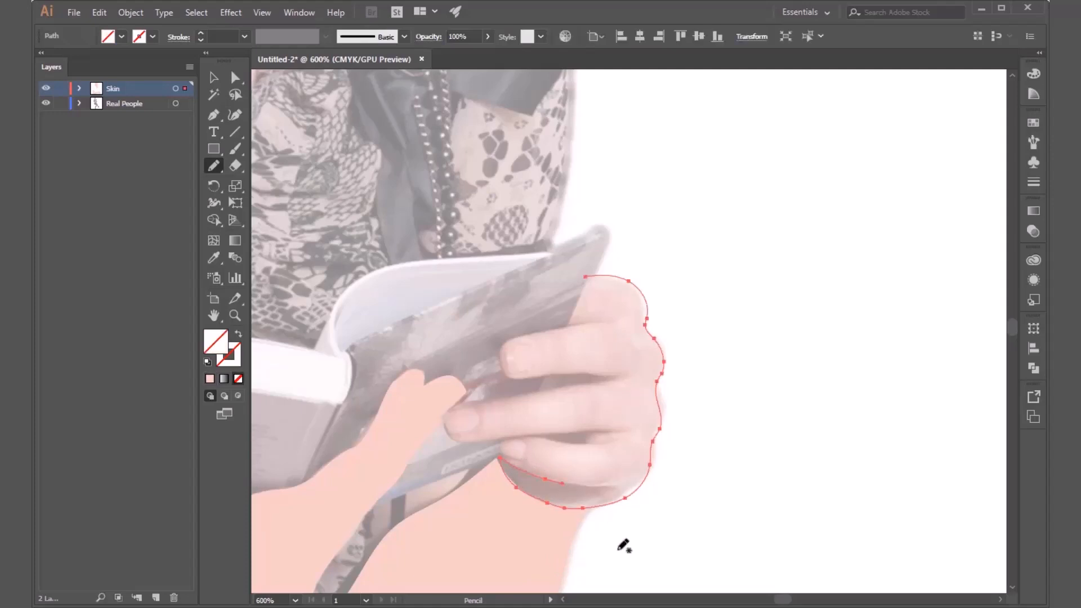
{"action": "key", "text": "ctrl+z"}
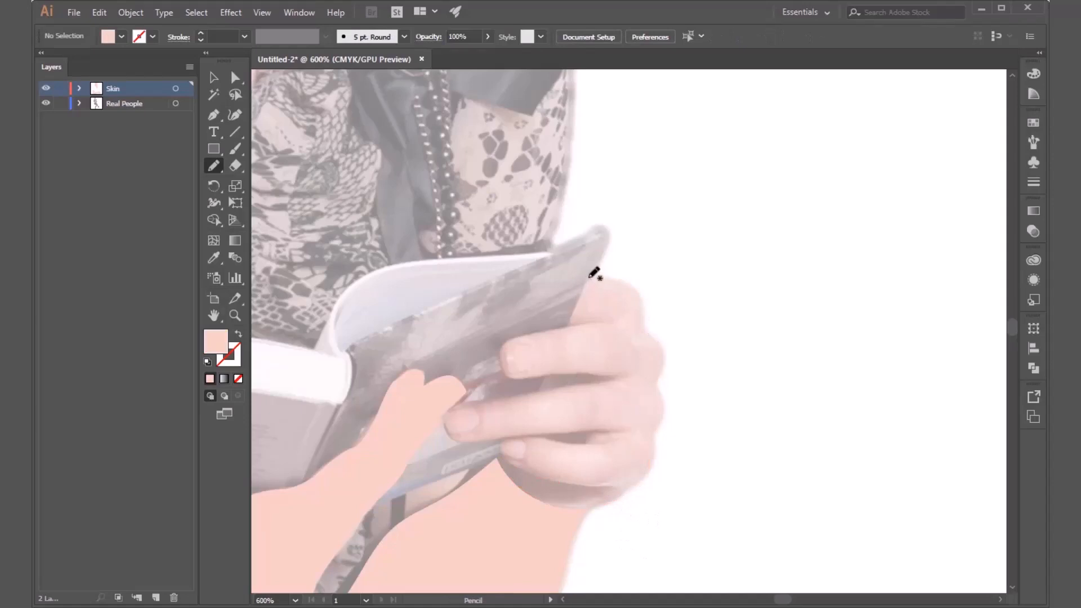
Trace a closed Pencil outline around the hand and its fingers and apply the forearm's skin fill without a stroke using the Eyedropper.
{"action": "mouse_move", "coordinate": [591, 277]}
{"action": "left_mouse_down"}
{"action": "mouse_move", "coordinate": [635, 287]}
{"action": "mouse_move", "coordinate": [664, 357]}
{"action": "mouse_move", "coordinate": [649, 478]}
{"action": "mouse_move", "coordinate": [621, 489]}
{"action": "mouse_move", "coordinate": [564, 485]}
{"action": "mouse_move", "coordinate": [501, 449]}
{"action": "mouse_move", "coordinate": [526, 436]}
{"action": "mouse_move", "coordinate": [592, 447]}
{"action": "mouse_move", "coordinate": [621, 431]}
{"action": "mouse_move", "coordinate": [453, 438]}
{"action": "mouse_move", "coordinate": [445, 416]}
{"action": "mouse_move", "coordinate": [455, 404]}
{"action": "mouse_move", "coordinate": [506, 394]}
{"action": "left_mouse_up"}
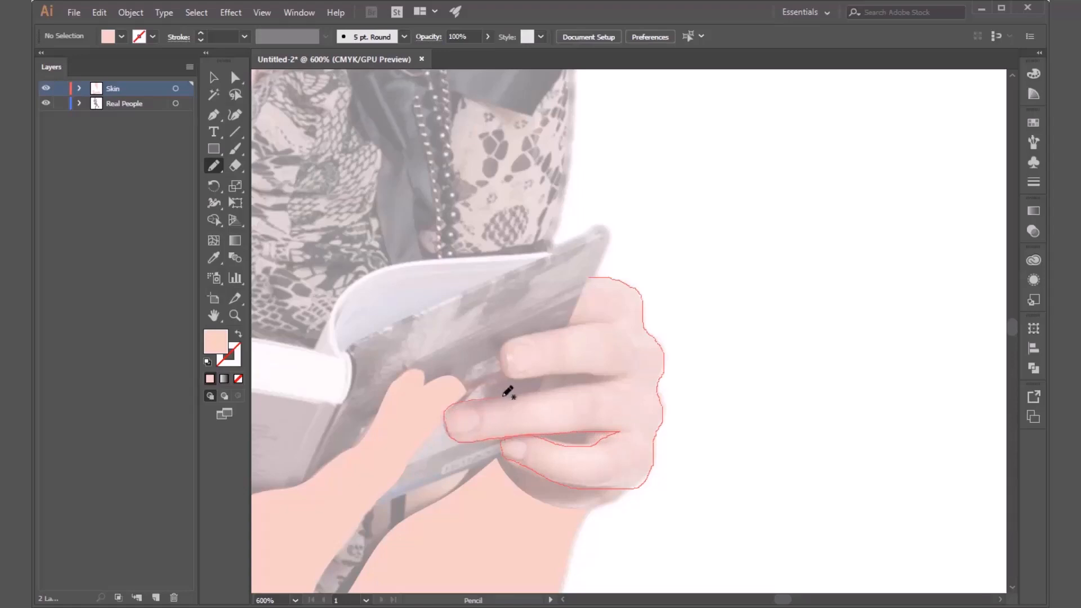
{"action": "mouse_move", "coordinate": [570, 385]}
{"action": "left_mouse_down"}
{"action": "mouse_move", "coordinate": [616, 379]}
{"action": "mouse_move", "coordinate": [524, 375]}
{"action": "mouse_move", "coordinate": [501, 359]}
{"action": "mouse_move", "coordinate": [510, 337]}
{"action": "mouse_move", "coordinate": [584, 327]}
{"action": "mouse_move", "coordinate": [573, 326]}
{"action": "mouse_move", "coordinate": [588, 278]}
{"action": "mouse_move", "coordinate": [596, 286]}
{"action": "left_mouse_up"}
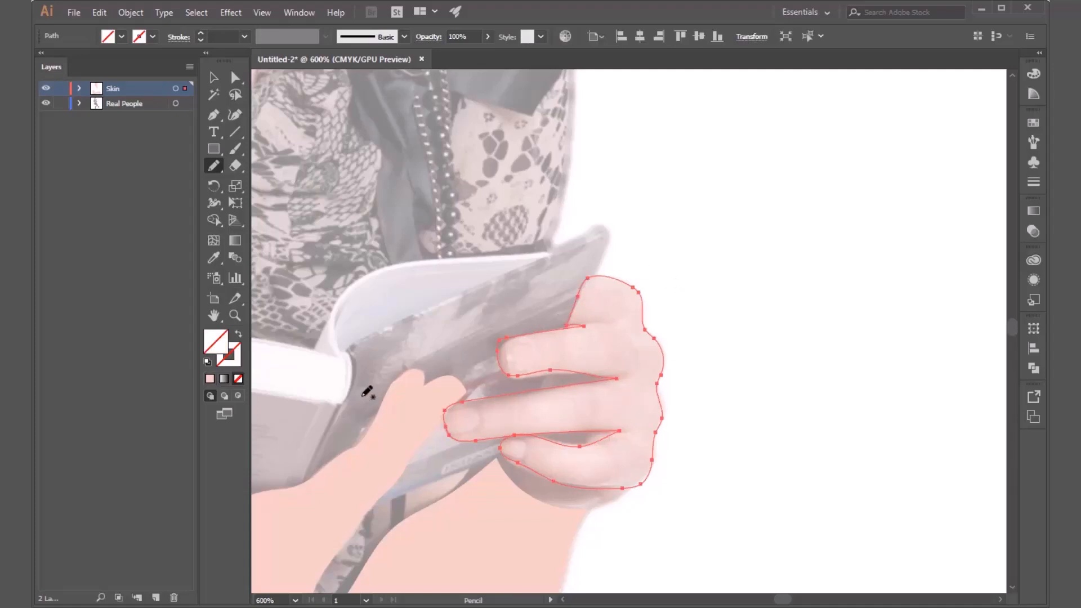
{"action": "key", "text": "i"}
{"action": "left_click", "coordinate": [481, 556]}
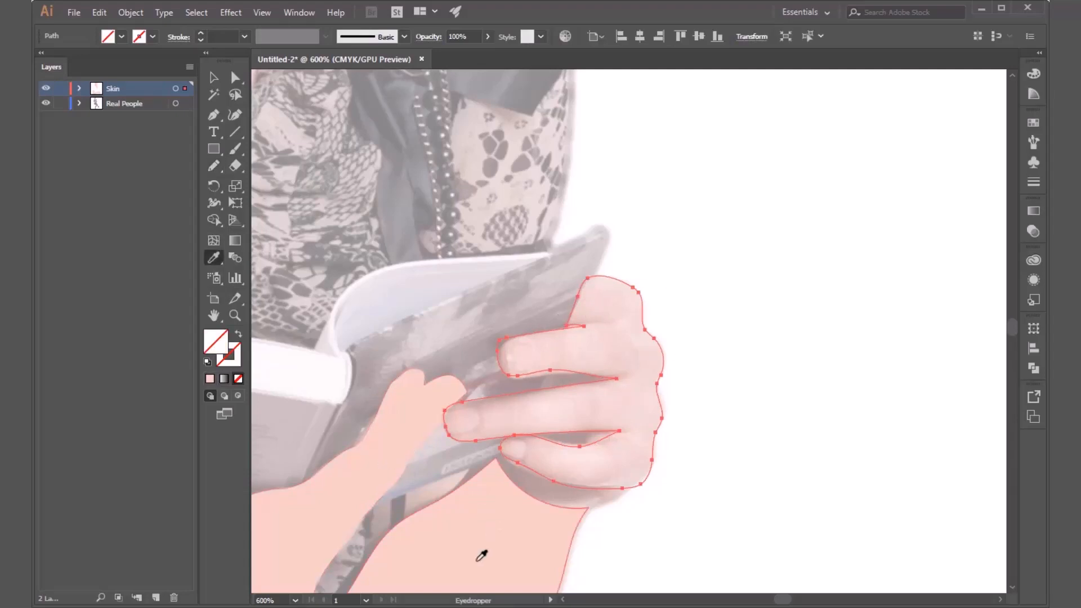
{"action": "left_click", "coordinate": [482, 556]}
{"action": "key", "text": "v"}
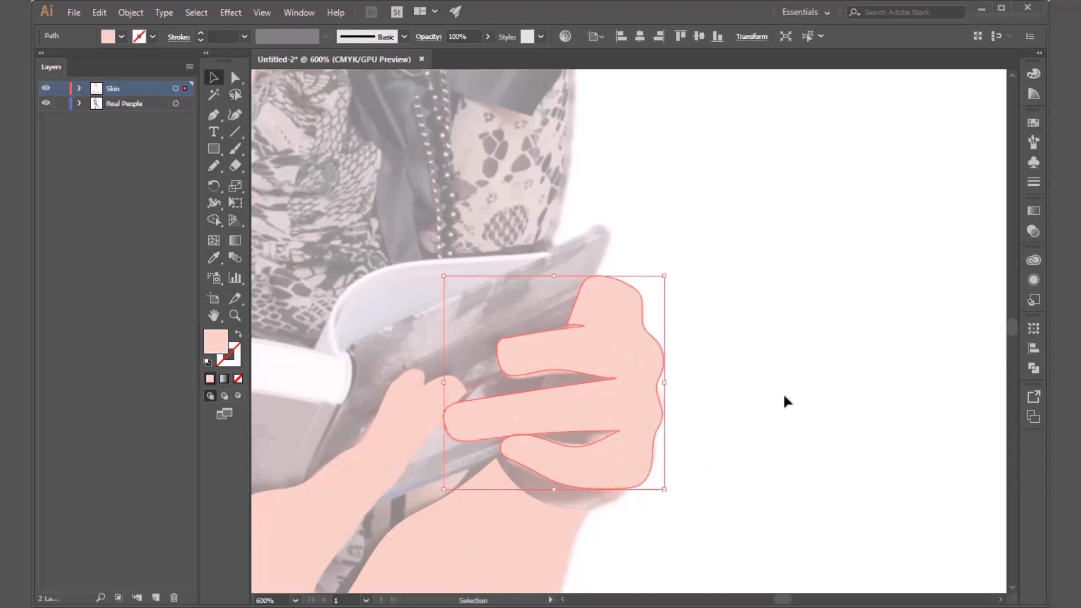
{"action": "left_click", "coordinate": [783, 394]}
{"action": "scroll", "coordinate": [692, 354], "scroll_direction": "down", "scroll_amount": 6}
{"action": "scroll", "coordinate": [699, 397], "scroll_direction": "up", "scroll_amount": 2}
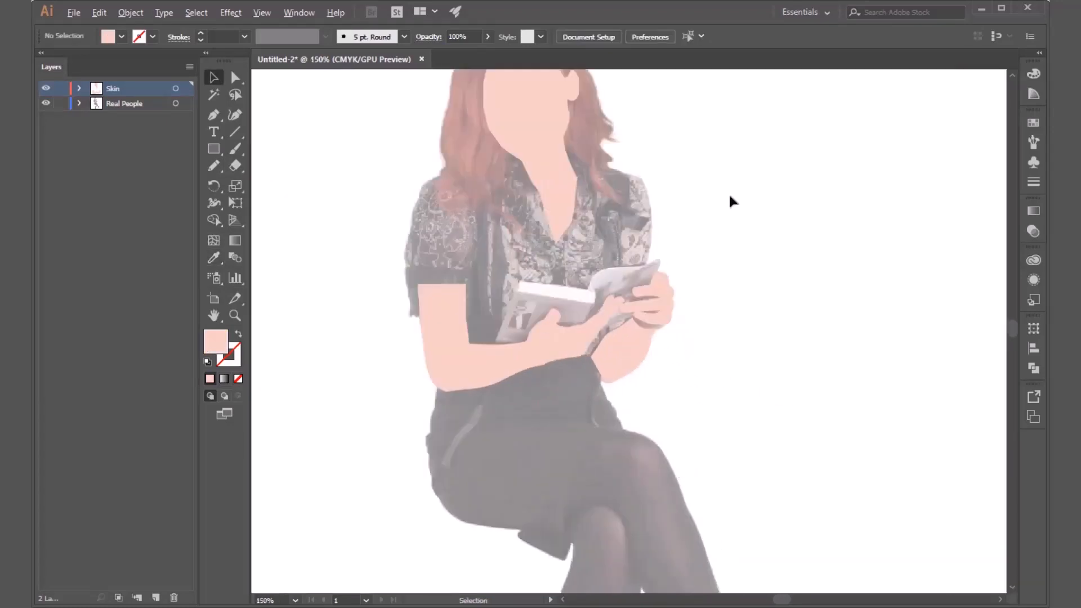
Undo the skin fill of the hand shape and remove its pencil outline.
{"action": "key", "text": "a"}
{"action": "key", "text": "ctrl+z"}
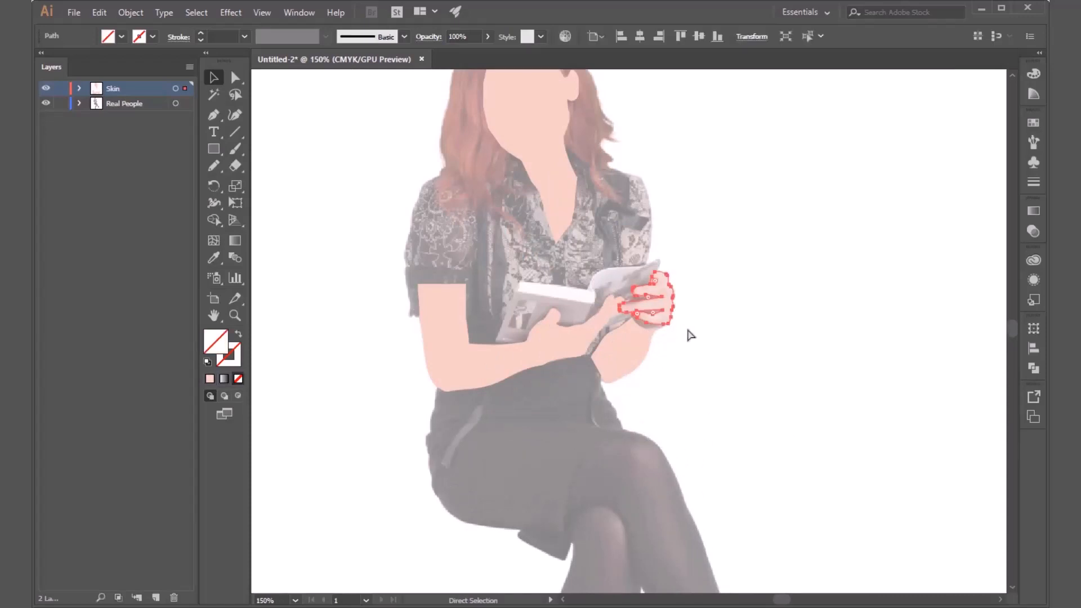
{"action": "left_click", "coordinate": [692, 333]}
Switch to the Pen tool for tracing the hand gripping the book.
{"action": "scroll", "coordinate": [698, 334], "scroll_direction": "up", "scroll_amount": 3}
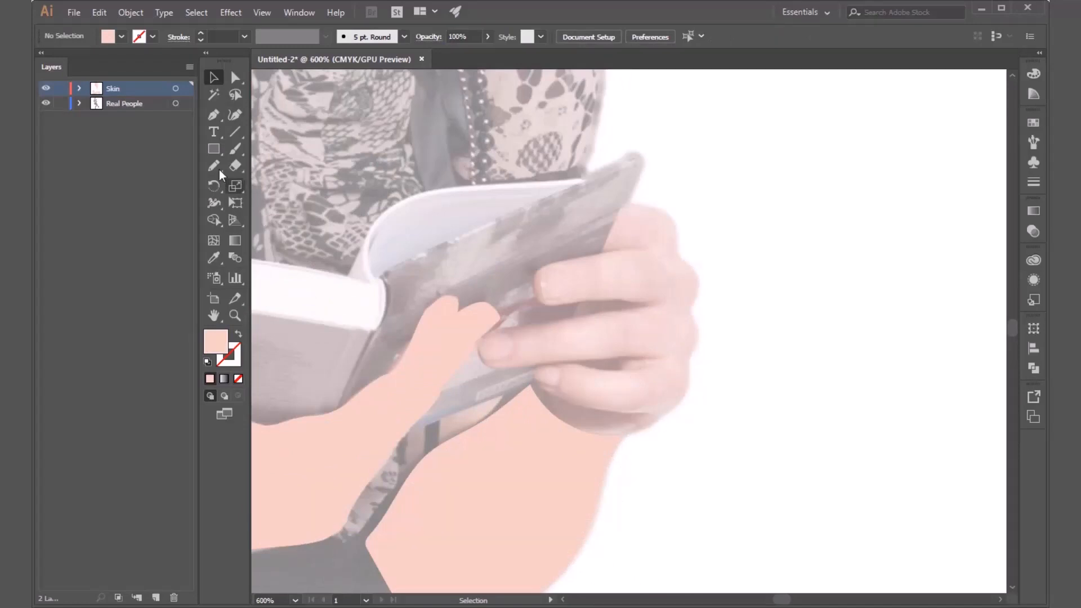
{"action": "left_click", "coordinate": [216, 122]}
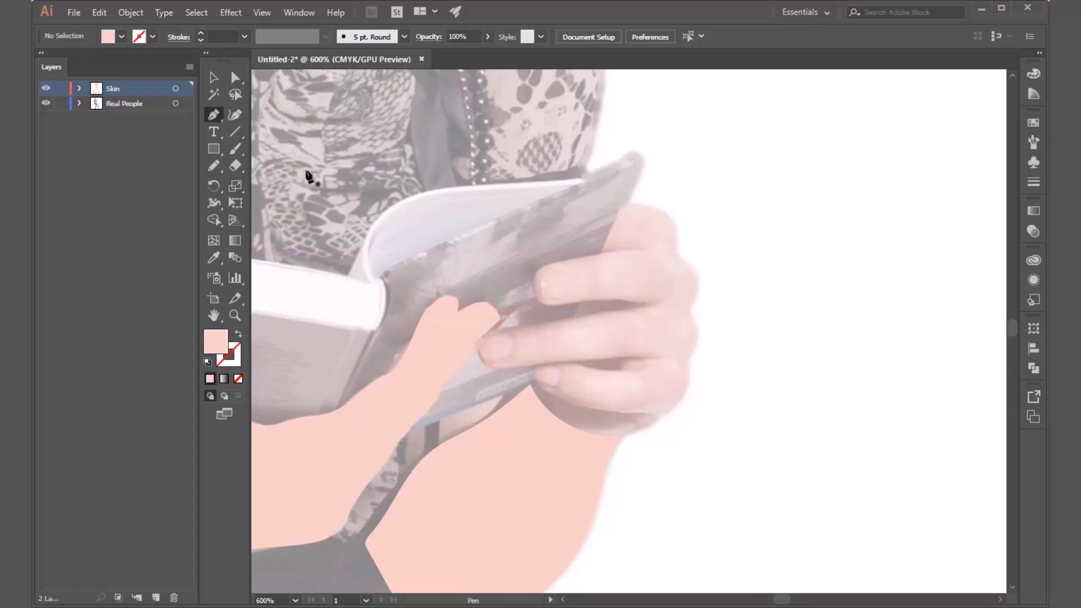
Try to outline the hand gripping the book with a Pencil path reshaped by Direct Selection, and remove that path.
{"action": "left_click", "coordinate": [214, 167]}
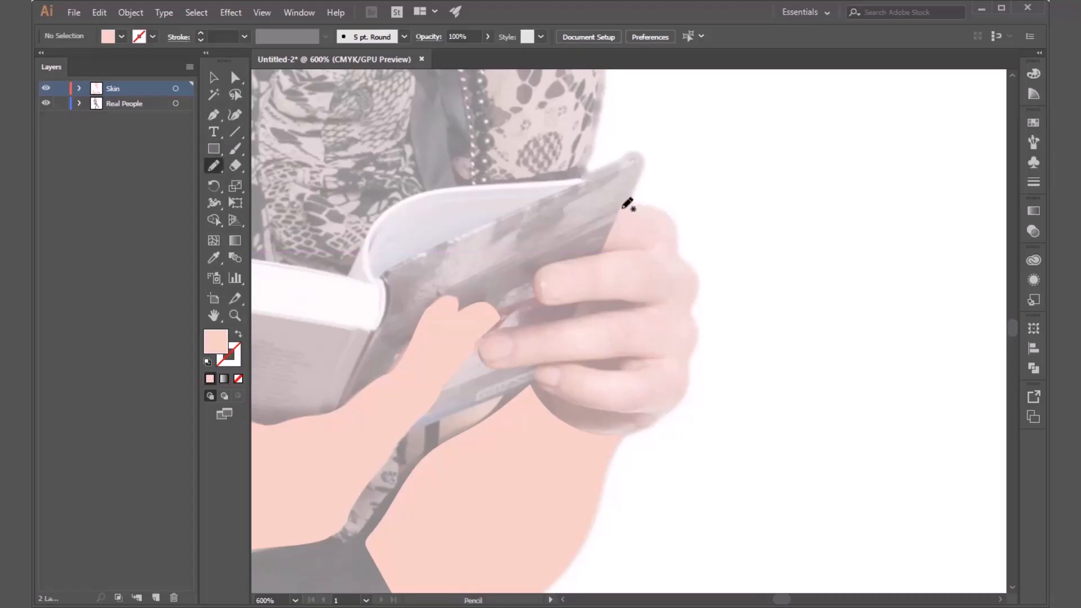
{"action": "mouse_move", "coordinate": [622, 206]}
{"action": "left_mouse_down"}
{"action": "mouse_move", "coordinate": [671, 209]}
{"action": "mouse_move", "coordinate": [694, 261]}
{"action": "mouse_move", "coordinate": [700, 368]}
{"action": "mouse_move", "coordinate": [675, 414]}
{"action": "mouse_move", "coordinate": [519, 386]}
{"action": "mouse_move", "coordinate": [503, 327]}
{"action": "mouse_move", "coordinate": [635, 205]}
{"action": "left_mouse_up"}
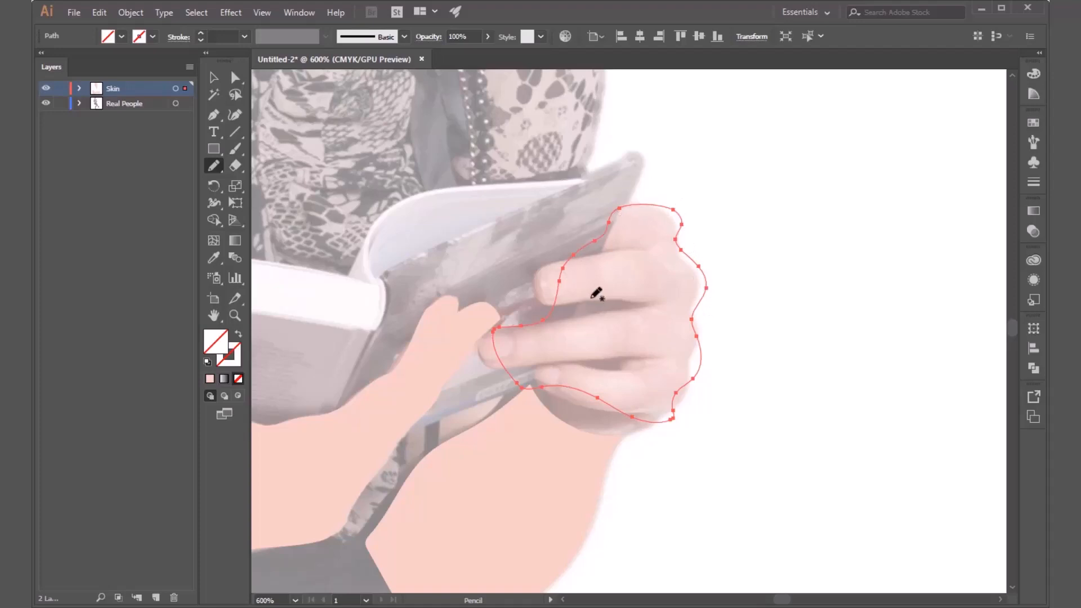
{"action": "left_click", "coordinate": [235, 77]}
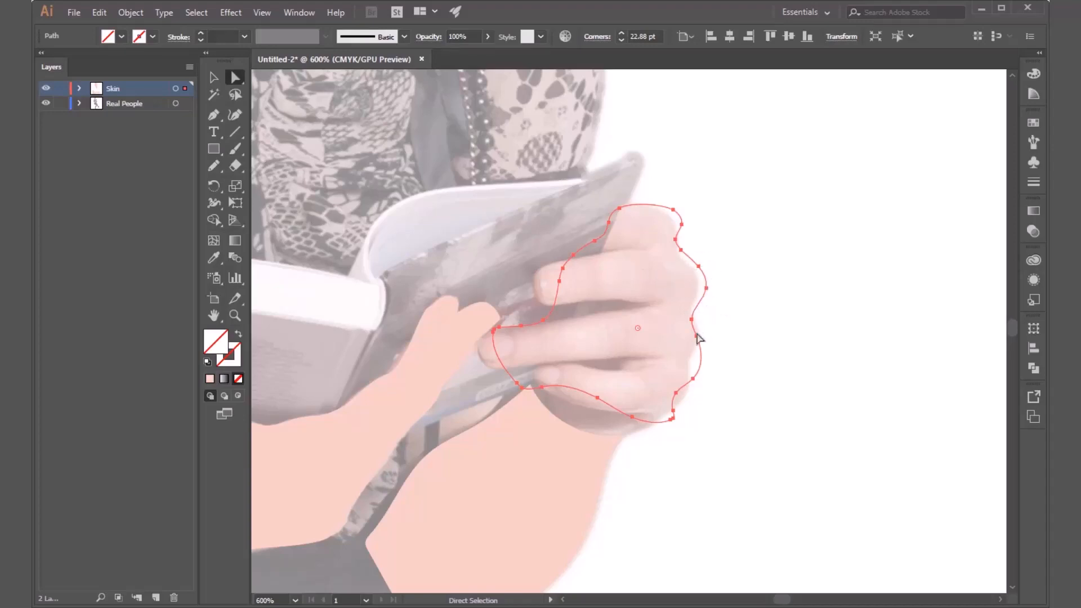
{"action": "left_click_drag", "start_coordinate": [687, 368], "coordinate": [708, 412]}
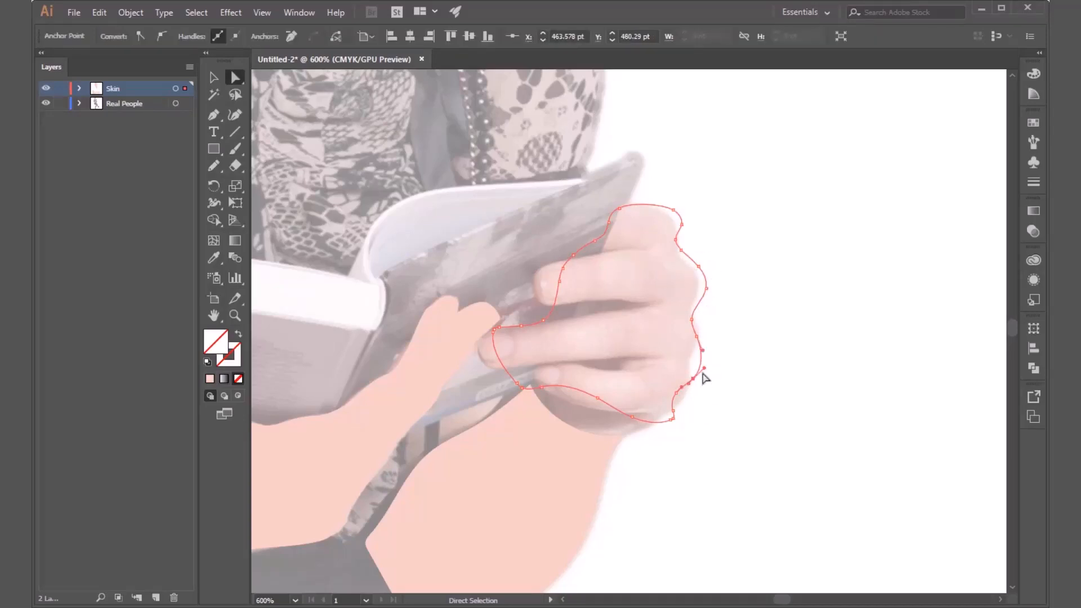
{"action": "left_click_drag", "start_coordinate": [702, 368], "coordinate": [701, 363]}
{"action": "left_click", "coordinate": [558, 299]}
{"action": "left_click_drag", "start_coordinate": [557, 305], "coordinate": [527, 300]}
{"action": "left_click_drag", "start_coordinate": [700, 320], "coordinate": [663, 301]}
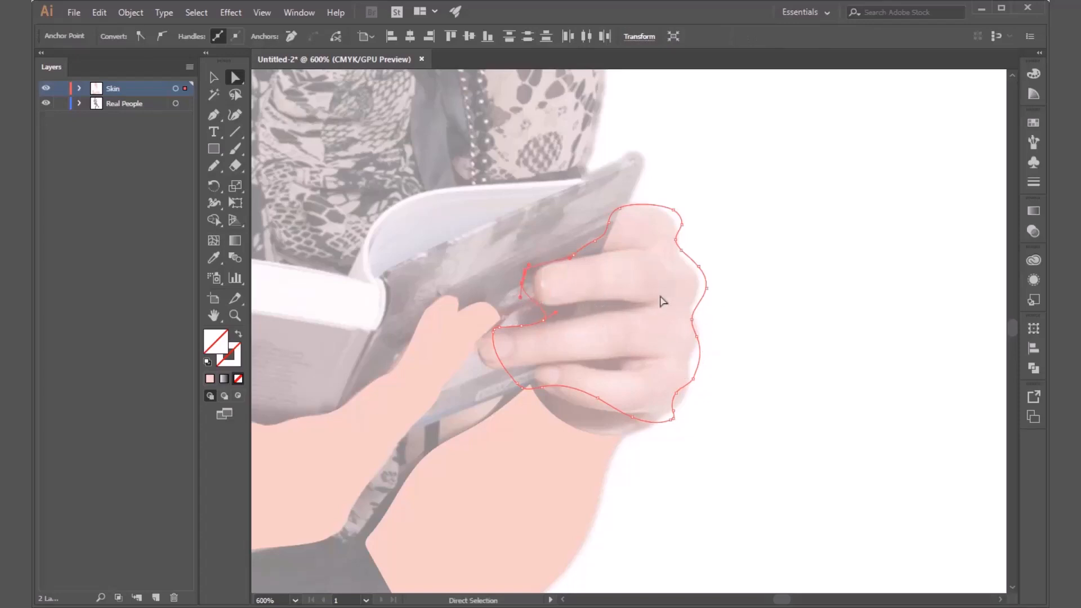
{"action": "key", "text": "v"}
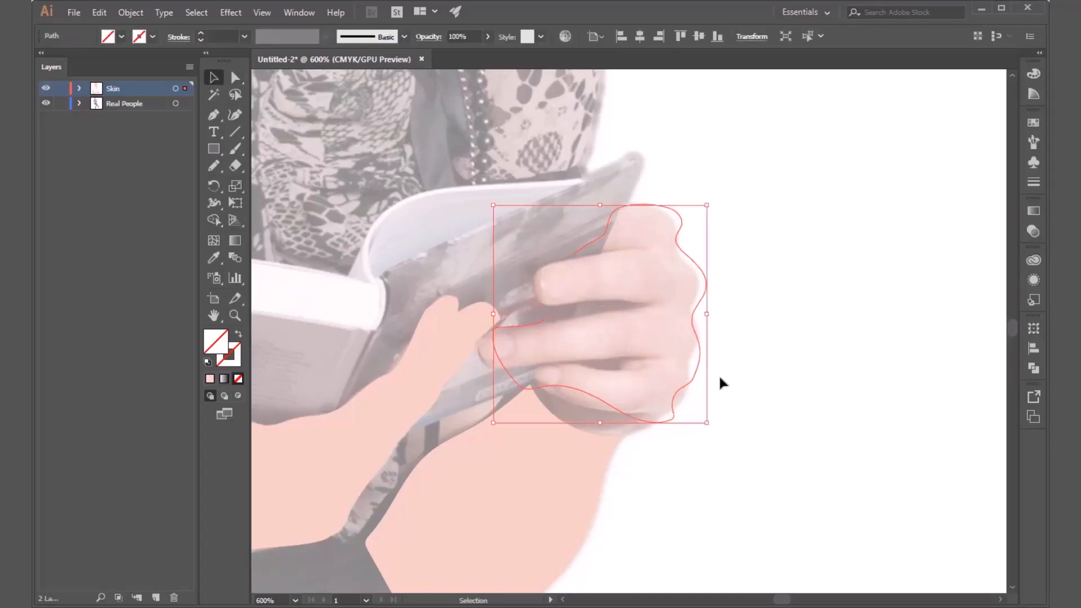
{"action": "left_click", "coordinate": [704, 349]}
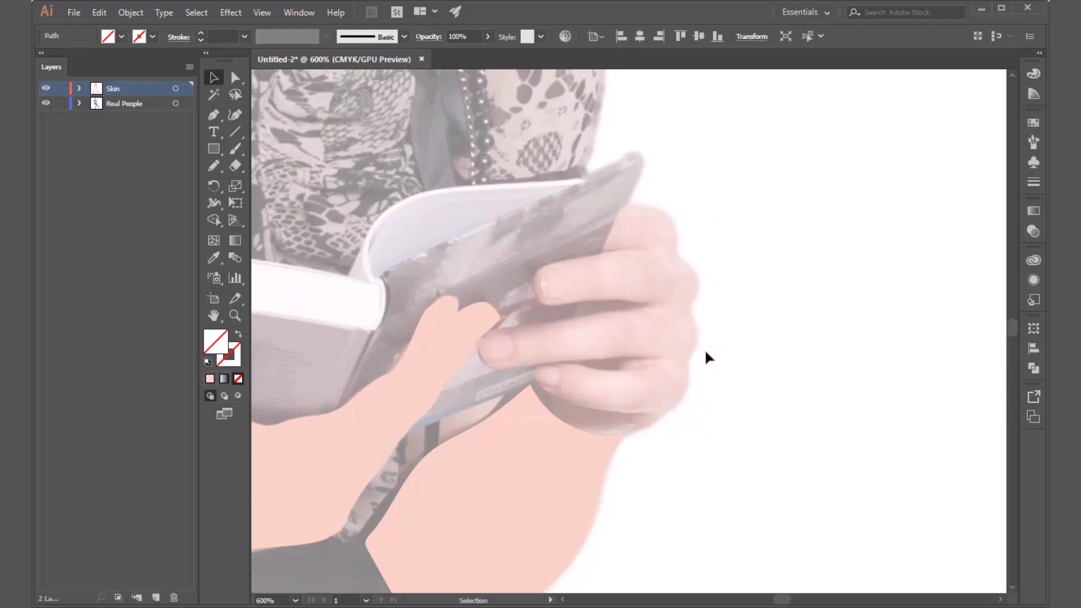
Sample the forearm's skin fill with the Eyedropper and ready the Pen tool for tracing the hand.
{"action": "left_click", "coordinate": [214, 115]}
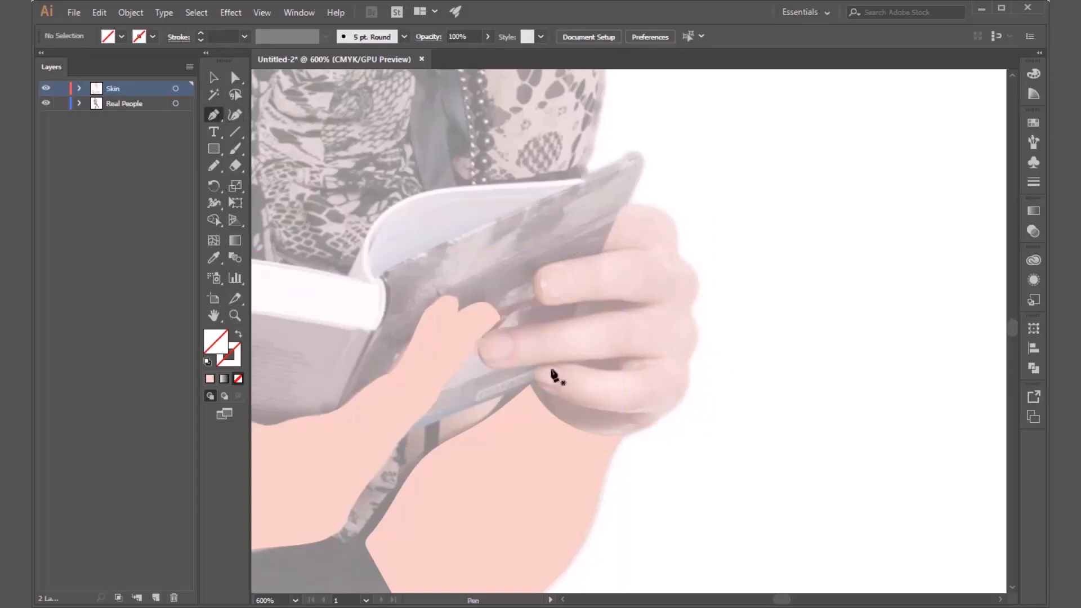
{"action": "key", "text": "i"}
{"action": "left_click", "coordinate": [526, 455]}
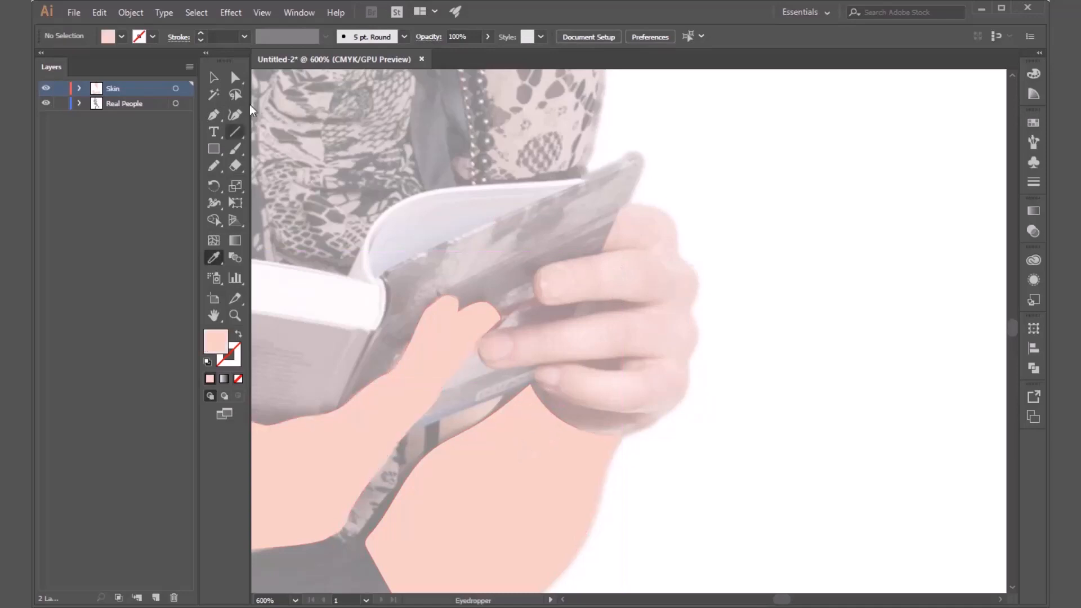
{"action": "left_click", "coordinate": [214, 115]}
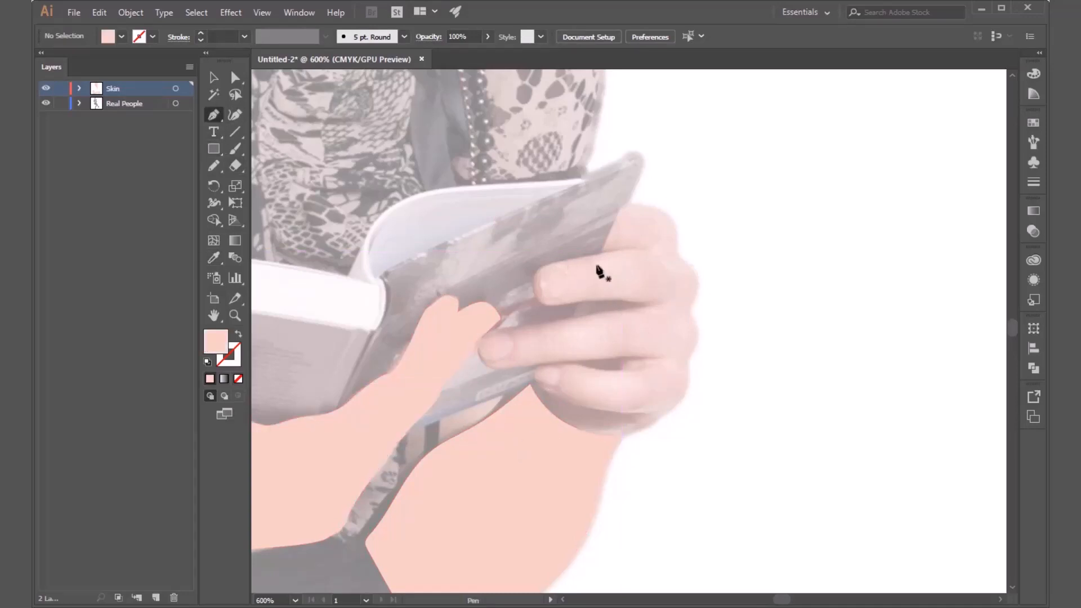
Start a Pen outline where the hand meets the book's edge and trace it over the index finger and past the next knuckle.
{"action": "scroll", "coordinate": [621, 222], "scroll_direction": "up", "scroll_amount": 3, "text": "alt"}
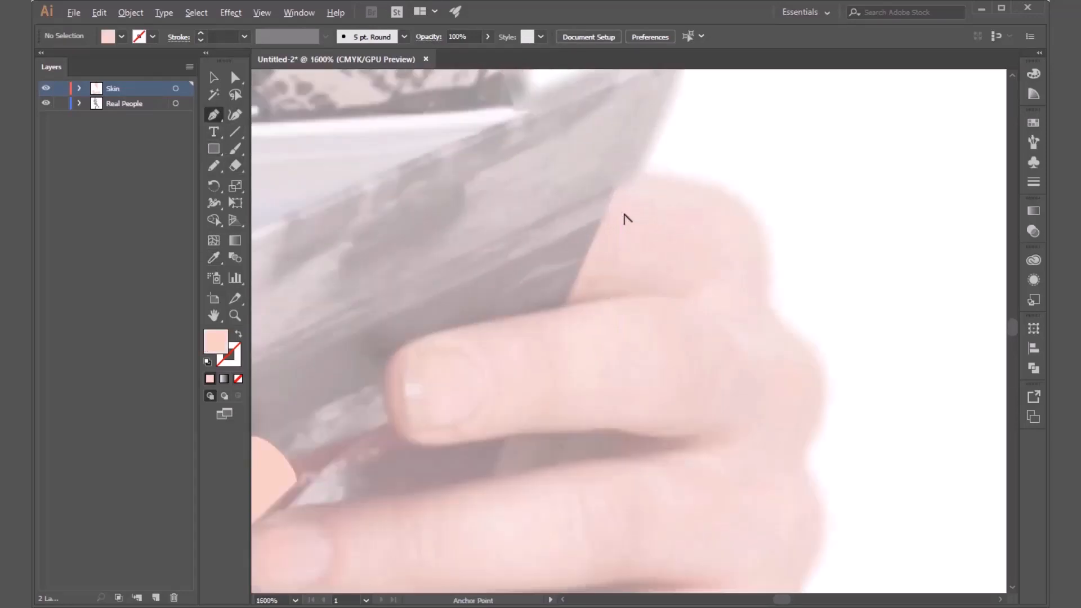
{"action": "left_click", "coordinate": [614, 170]}
{"action": "left_click_drag", "start_coordinate": [733, 188], "coordinate": [771, 211]}
{"action": "left_click_drag", "start_coordinate": [771, 256], "coordinate": [761, 119]}
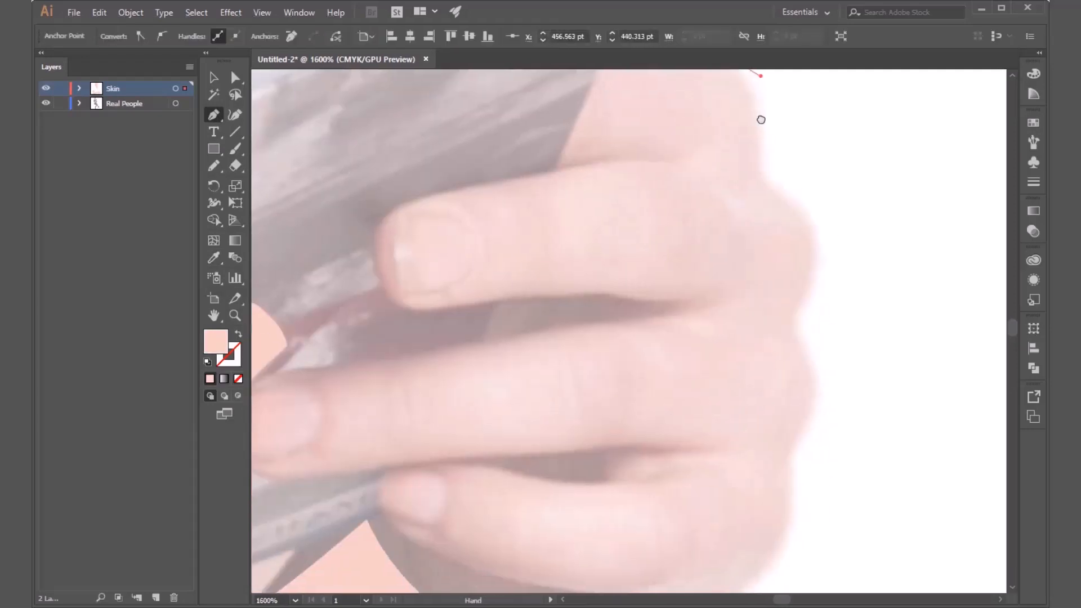
{"action": "left_click", "coordinate": [763, 165]}
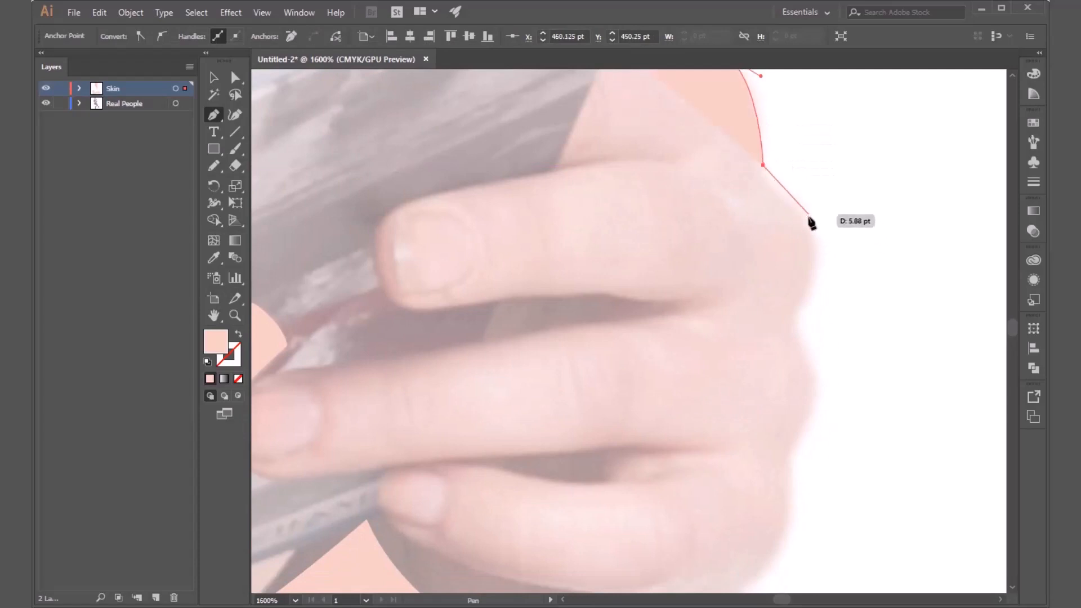
{"action": "left_click_drag", "start_coordinate": [808, 218], "coordinate": [828, 234]}
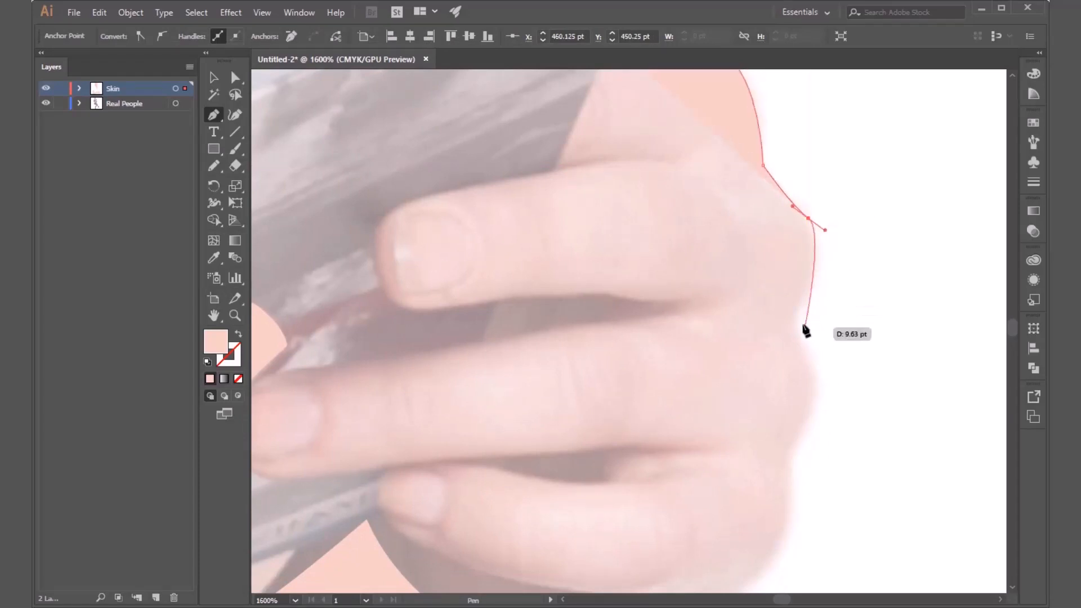
{"action": "left_click_drag", "start_coordinate": [809, 293], "coordinate": [804, 303]}
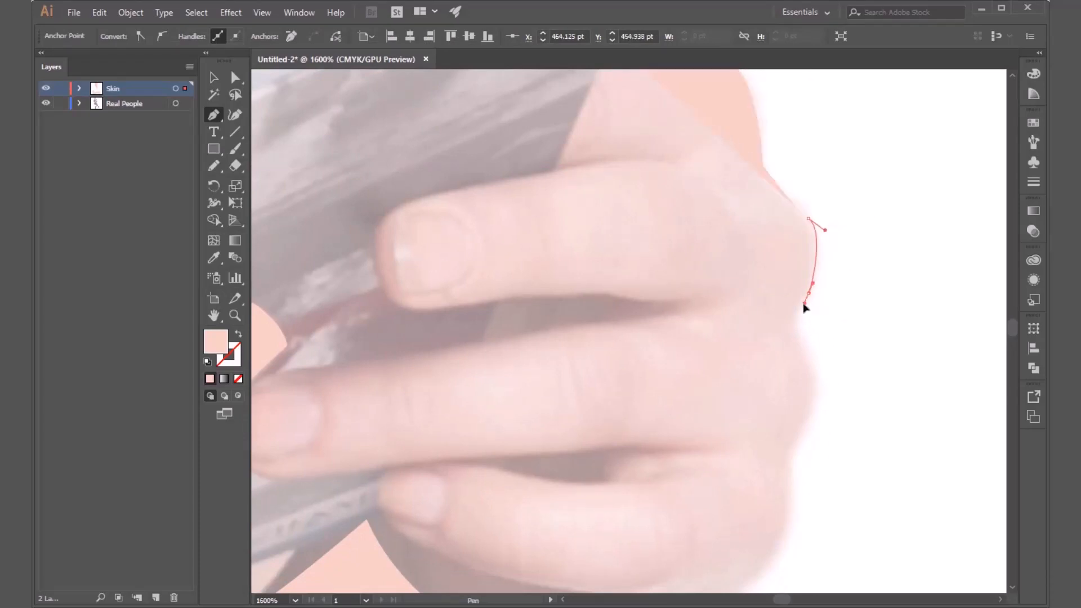
Continue the hand outline down the outer edge, around the lower knuckles to the hand's lower outer corner.
{"action": "left_click", "coordinate": [803, 349]}
{"action": "left_click_drag", "start_coordinate": [820, 399], "coordinate": [749, 273]}
{"action": "key", "text": "space"}
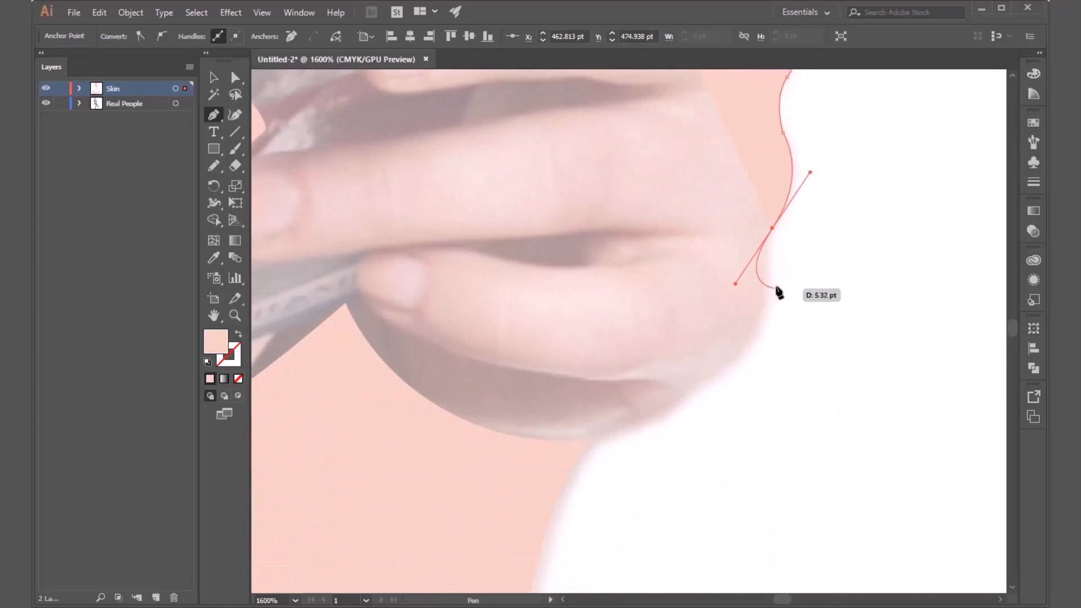
{"action": "left_click", "coordinate": [774, 230]}
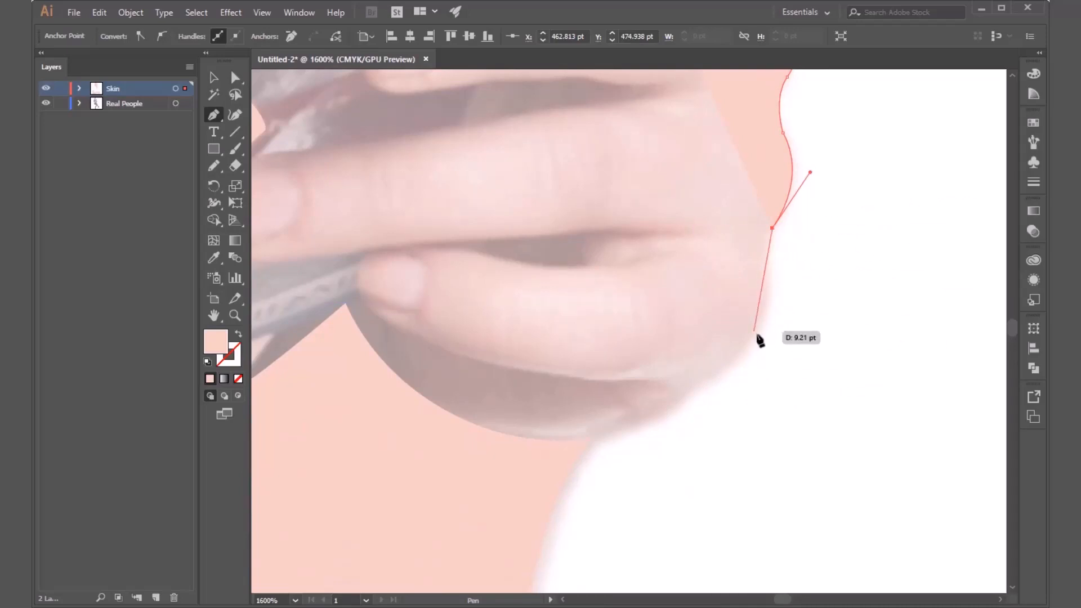
{"action": "left_click_drag", "start_coordinate": [738, 361], "coordinate": [685, 398]}
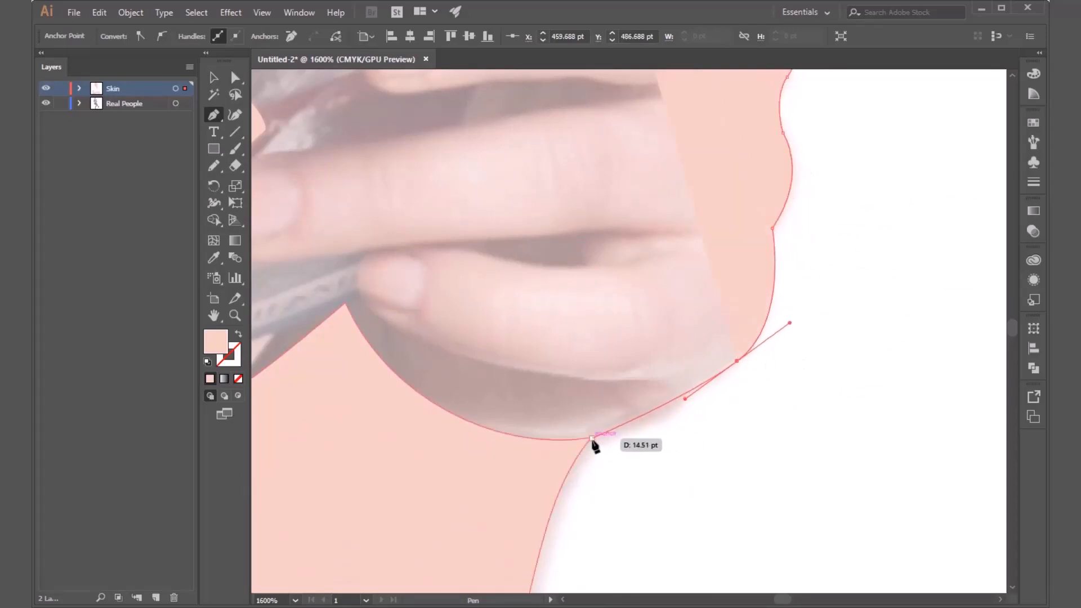
Undo a trial anchor at the wrist and carry the outline along the little finger's underside and around its fingertip.
{"action": "left_click", "coordinate": [593, 439]}
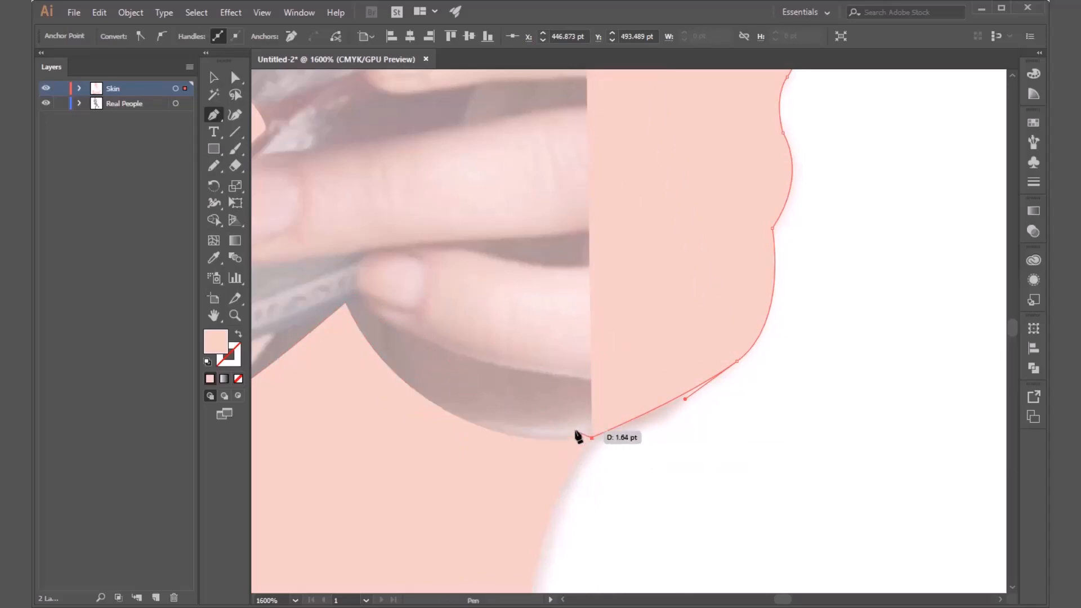
{"action": "key", "text": "ctrl+z"}
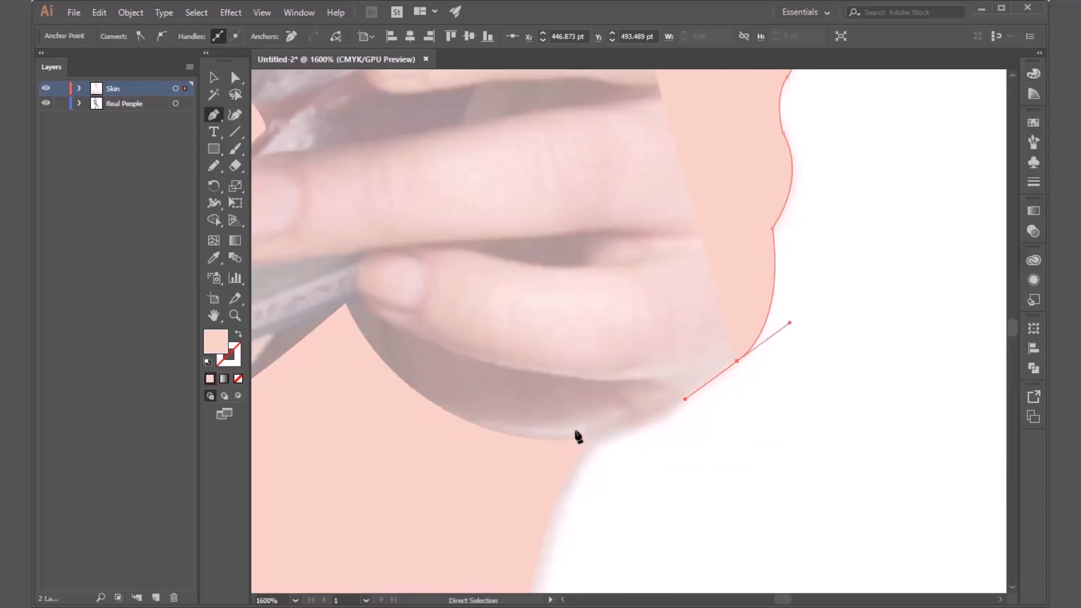
{"action": "left_click", "coordinate": [637, 382]}
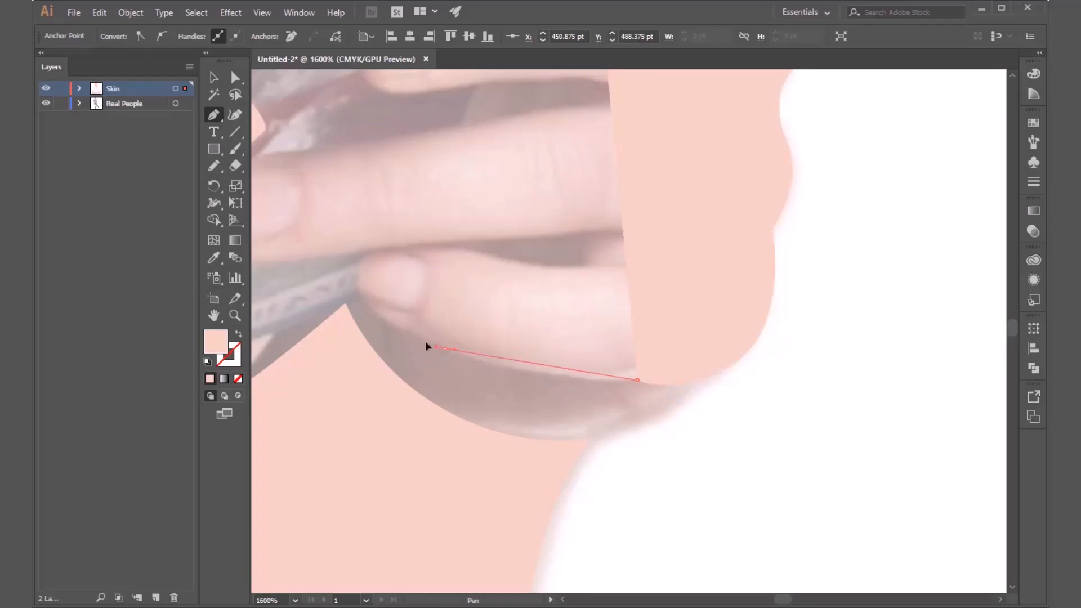
{"action": "left_click_drag", "start_coordinate": [426, 346], "coordinate": [370, 319]}
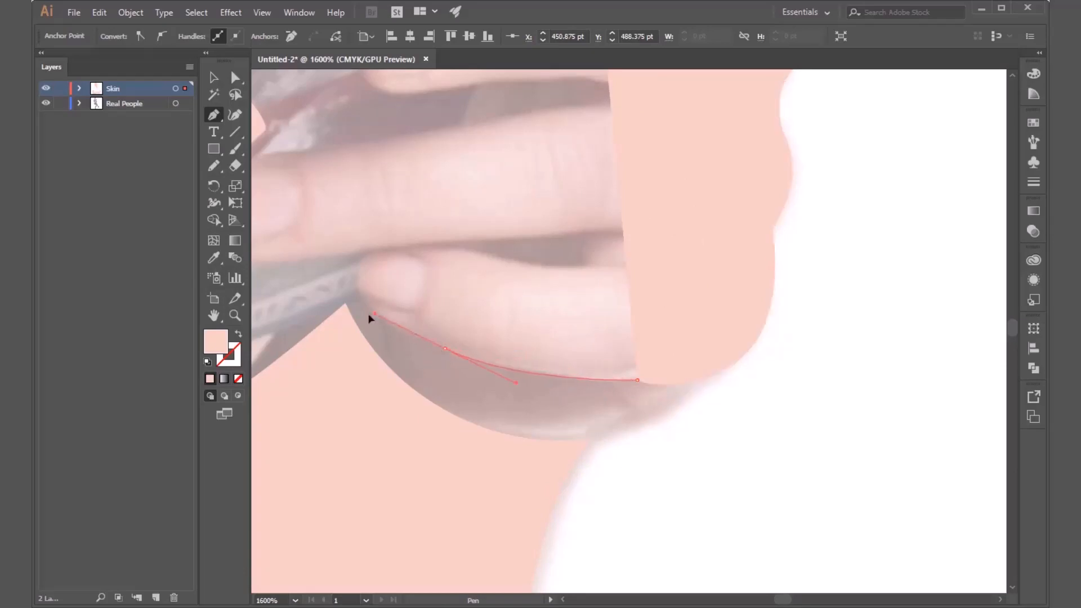
{"action": "left_click", "coordinate": [353, 280]}
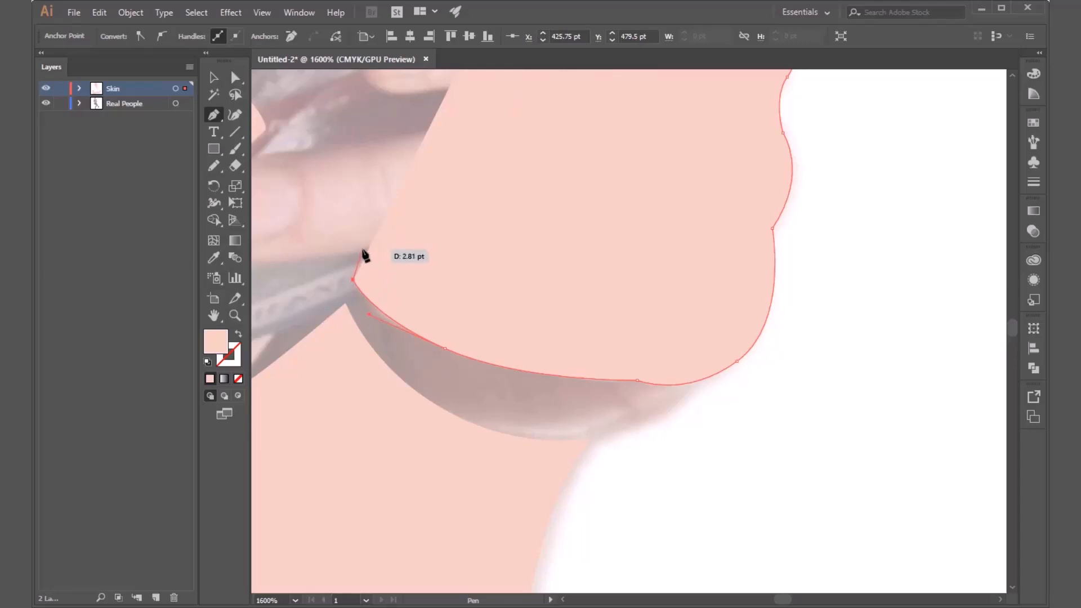
{"action": "left_click", "coordinate": [362, 250]}
Extend the outline along the underside of the ring finger and around its fingertip beside the other hand.
{"action": "left_click_drag", "start_coordinate": [362, 250], "coordinate": [816, 365]}
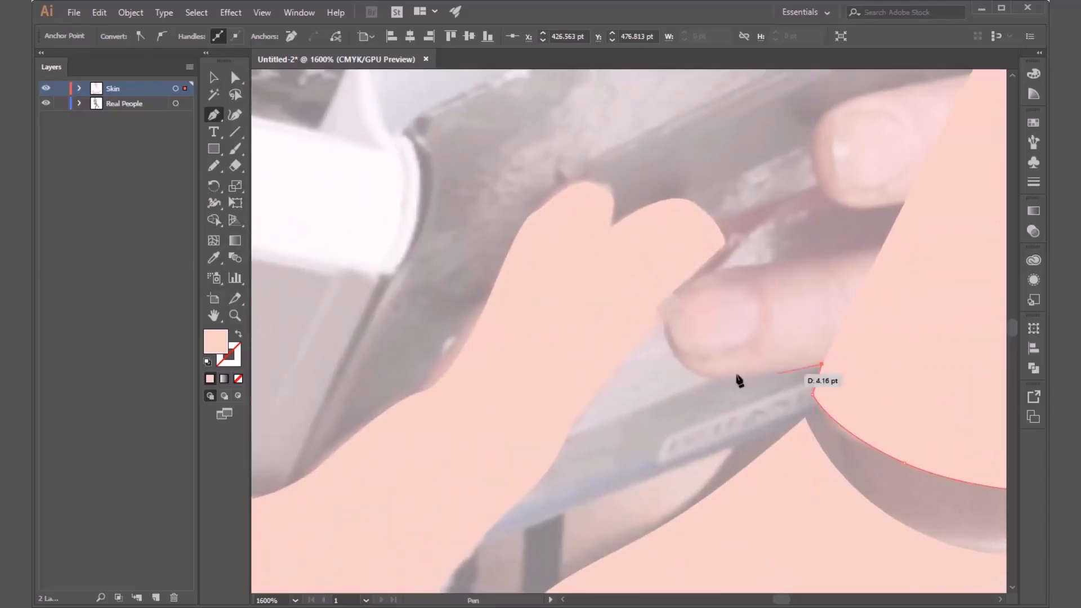
{"action": "left_click_drag", "start_coordinate": [708, 378], "coordinate": [670, 360]}
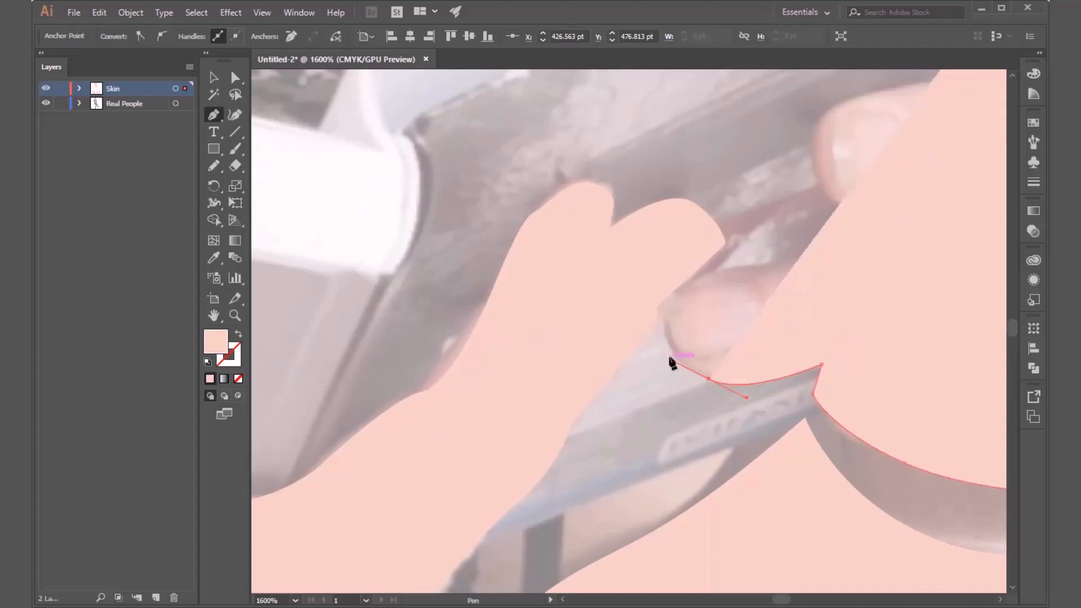
{"action": "left_click", "coordinate": [665, 325]}
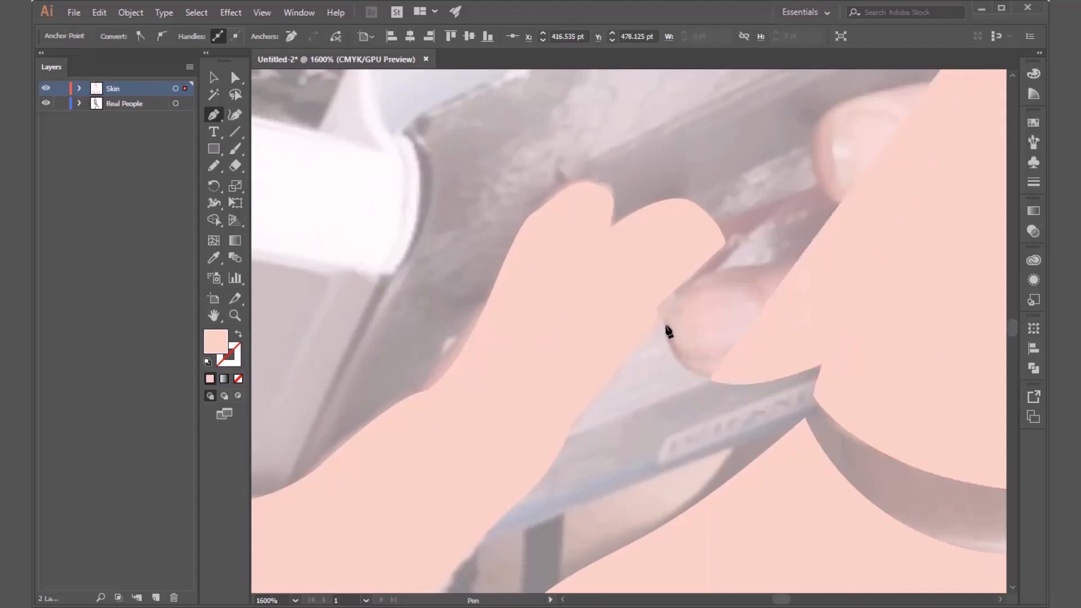
{"action": "left_click", "coordinate": [705, 280]}
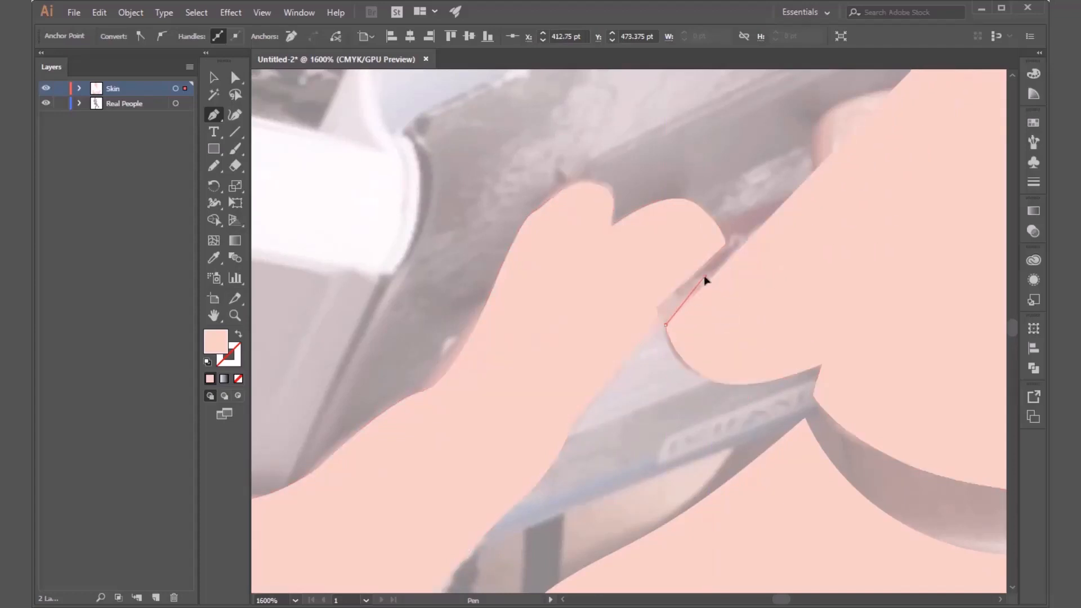
Trace the ring finger's upper edge with successive anchors up to the inner end of the gap below the middle finger.
{"action": "left_click_drag", "start_coordinate": [705, 280], "coordinate": [409, 423]}
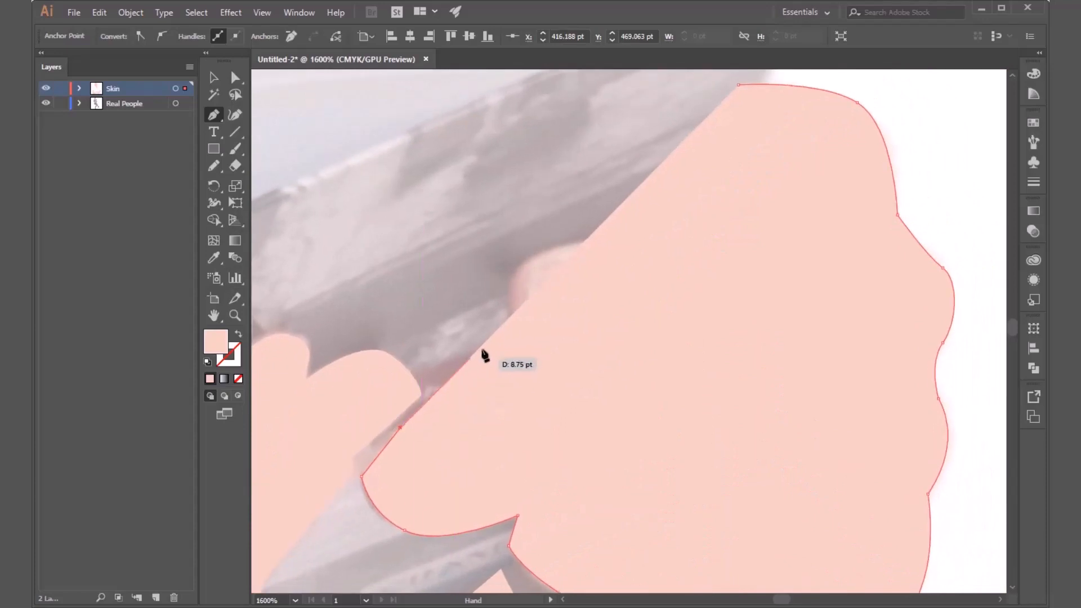
{"action": "left_click", "coordinate": [619, 406]}
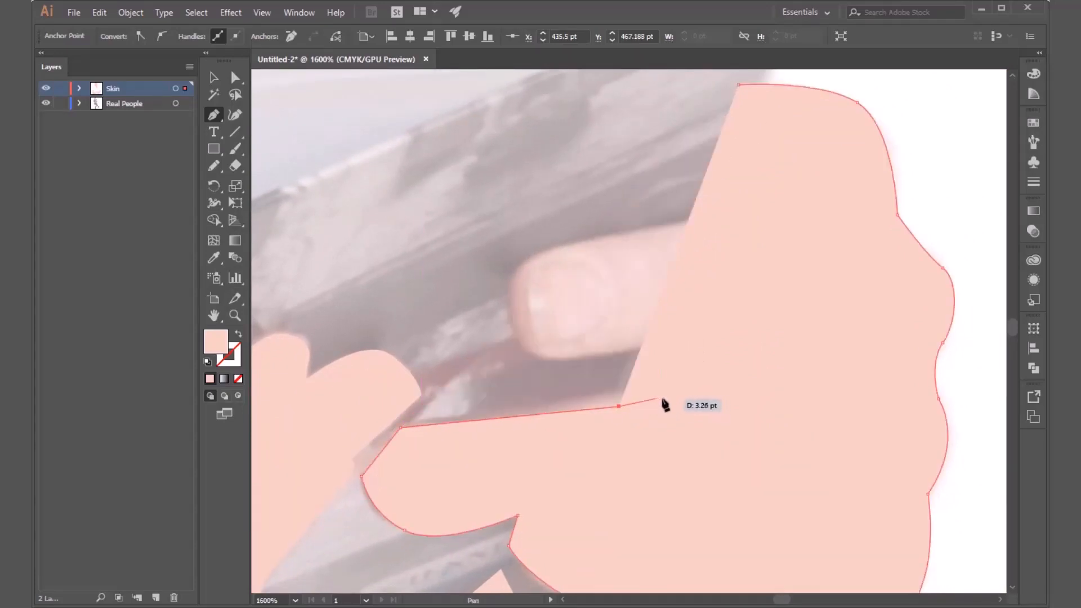
{"action": "left_click", "coordinate": [695, 397]}
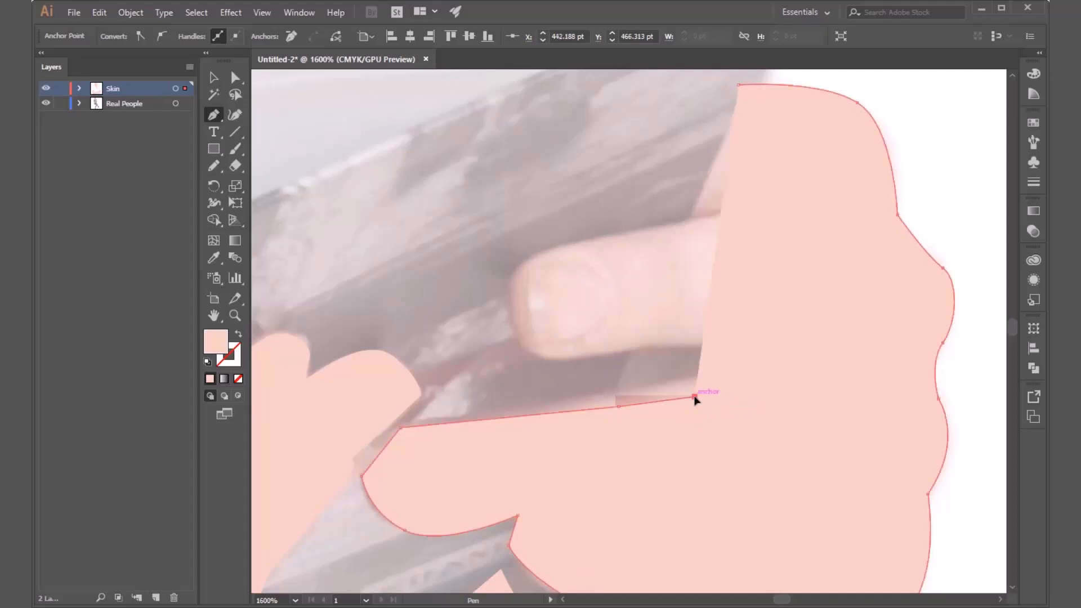
{"action": "left_click", "coordinate": [748, 376]}
{"action": "left_click", "coordinate": [795, 369]}
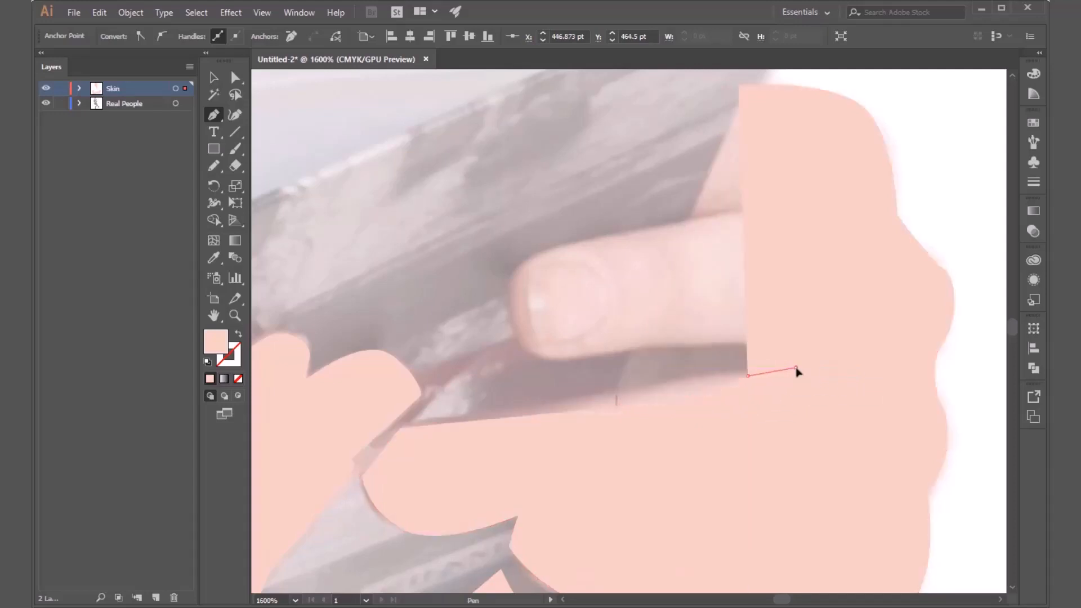
{"action": "left_click", "coordinate": [838, 355]}
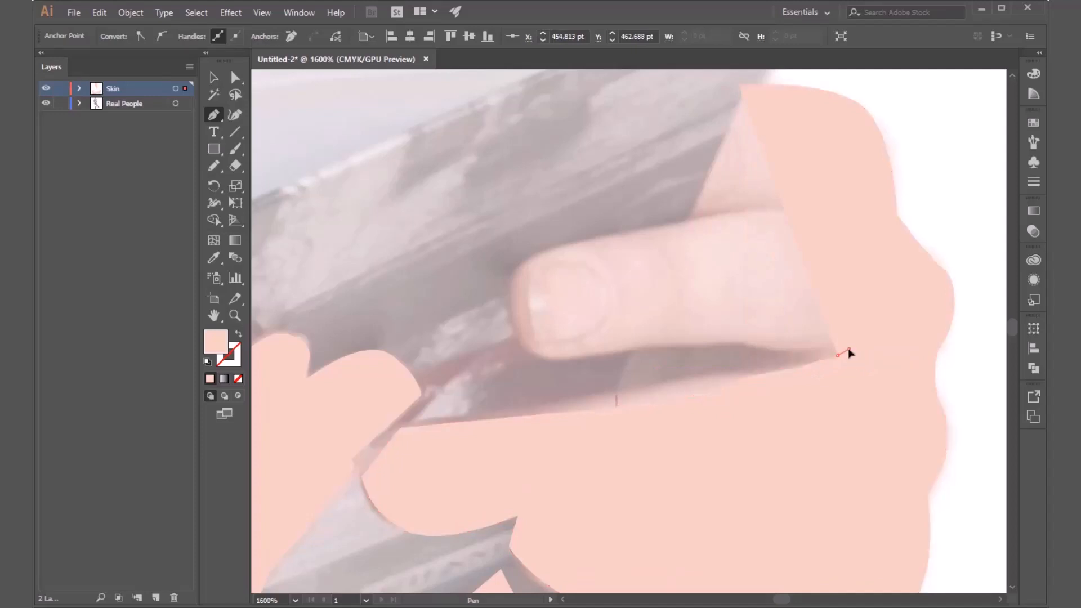
Trace the hand outline out of the gap, along the middle finger's underside and around its fingertip, undoing a misplaced anchor on the way.
{"action": "left_click_drag", "start_coordinate": [840, 341], "coordinate": [854, 338]}
{"action": "left_click", "coordinate": [716, 338]}
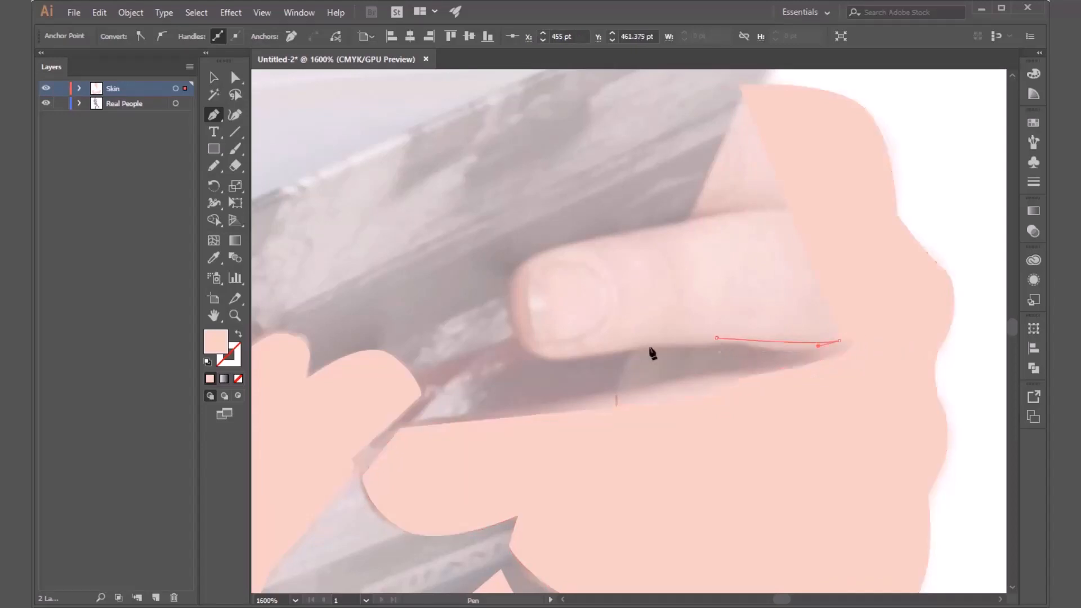
{"action": "left_click", "coordinate": [586, 358]}
{"action": "left_click_drag", "start_coordinate": [560, 363], "coordinate": [521, 367]}
{"action": "left_click", "coordinate": [587, 358]}
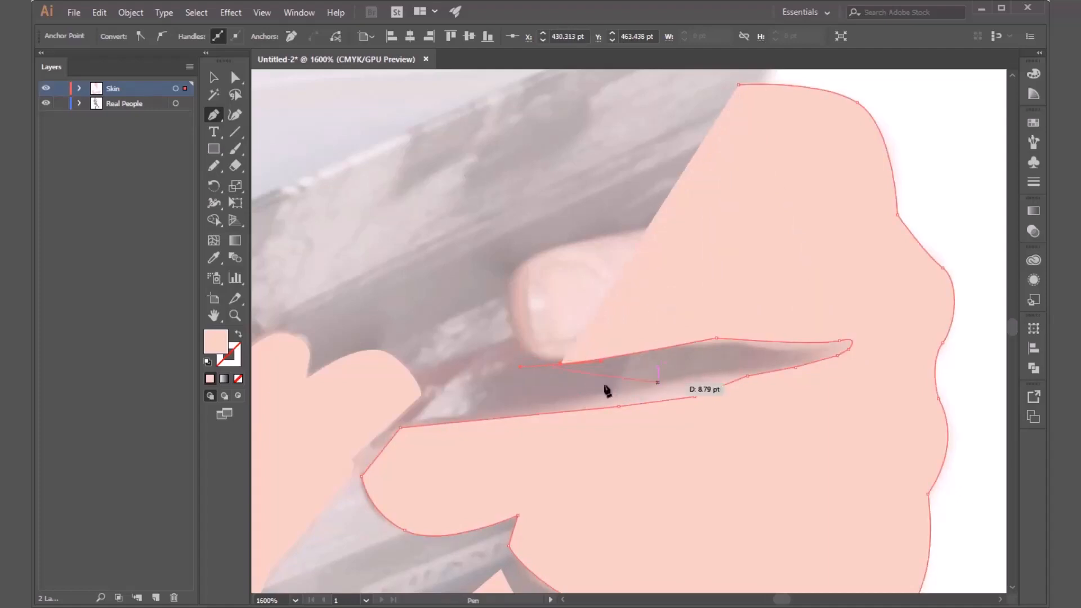
{"action": "key", "text": "ctrl+z"}
{"action": "left_click_drag", "start_coordinate": [587, 358], "coordinate": [510, 291]}
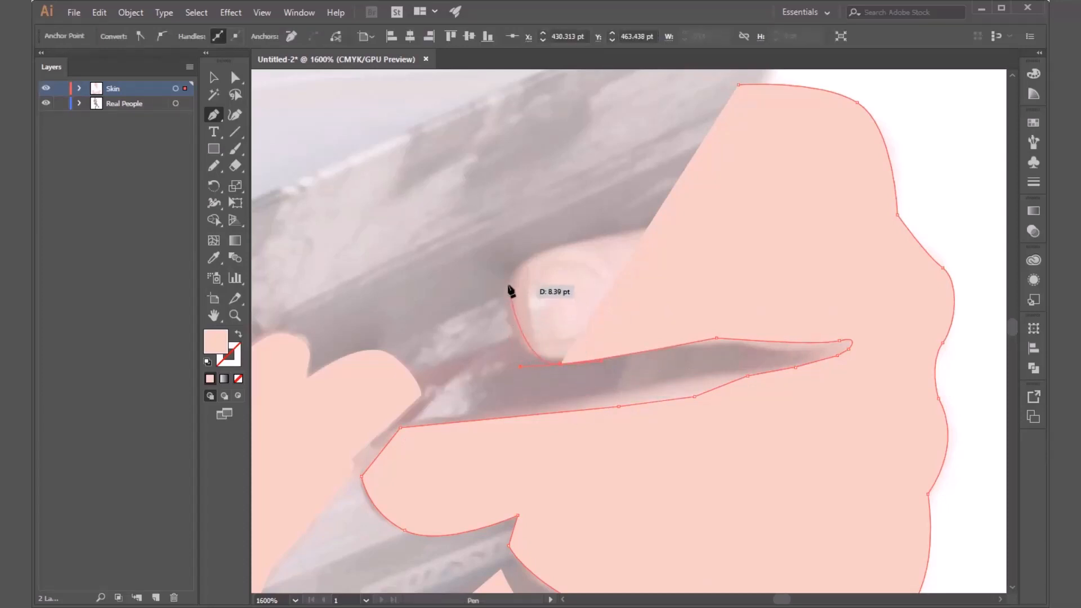
{"action": "left_click", "coordinate": [509, 286]}
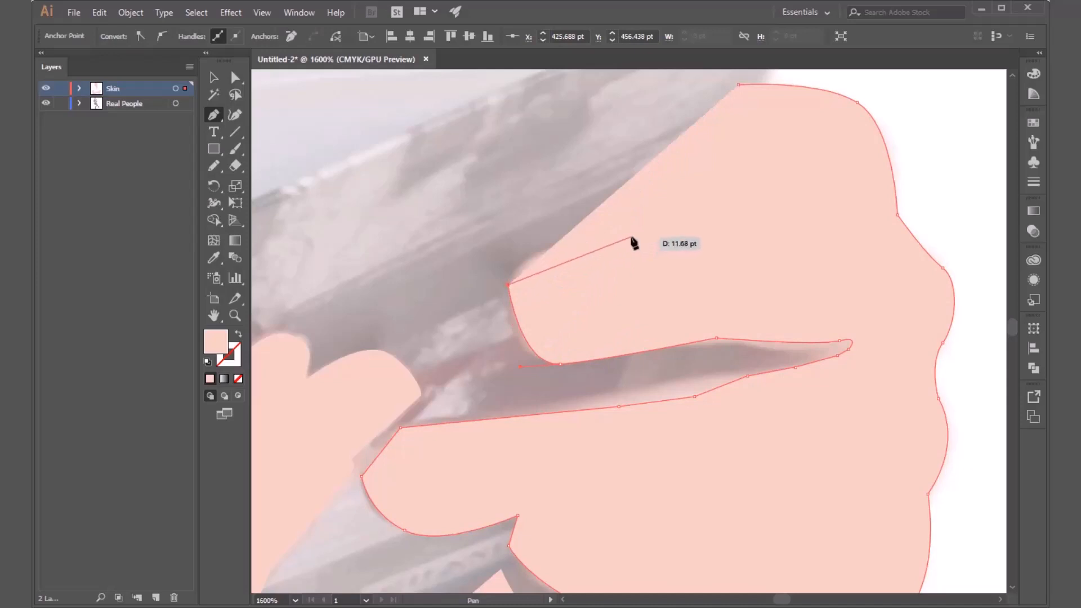
Trace the middle finger's upper edge and the gap above it, and close the hand outline at its starting anchor by the book's edge.
{"action": "left_click_drag", "start_coordinate": [632, 241], "coordinate": [732, 243]}
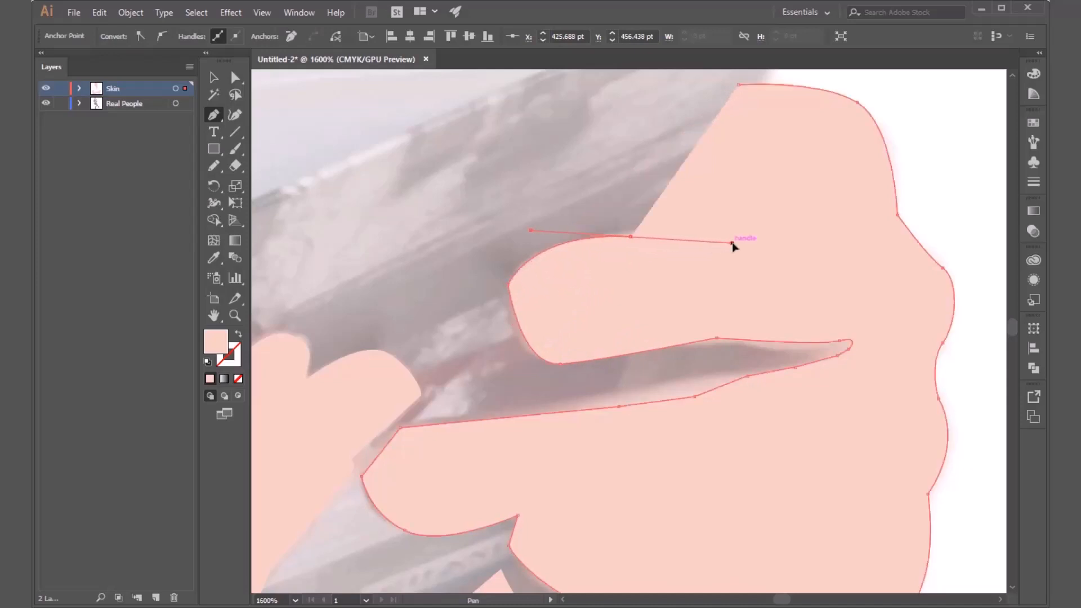
{"action": "left_click", "coordinate": [787, 230]}
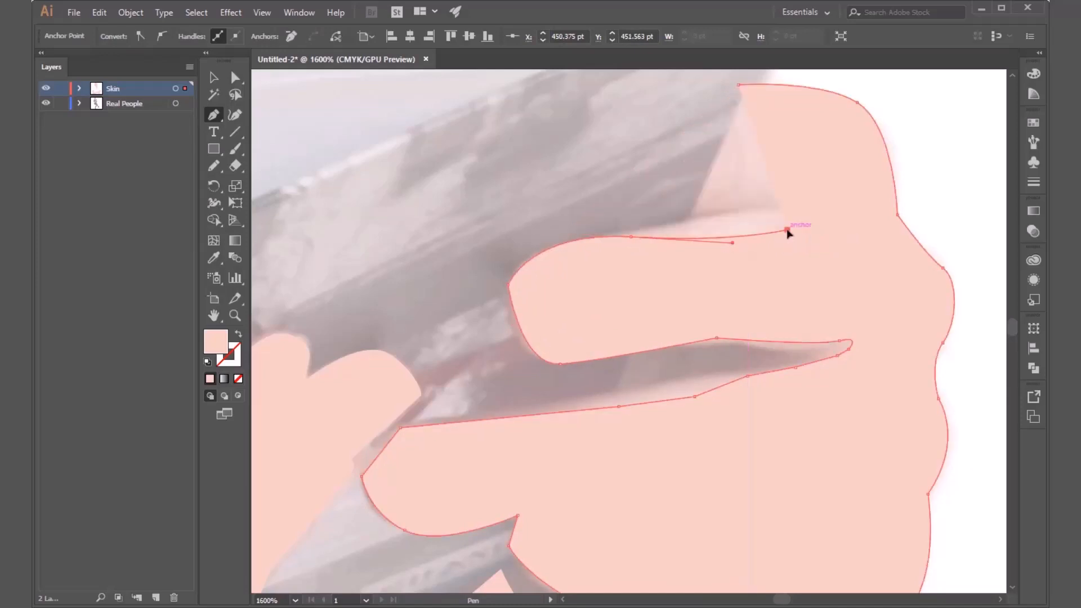
{"action": "left_click", "coordinate": [833, 209]}
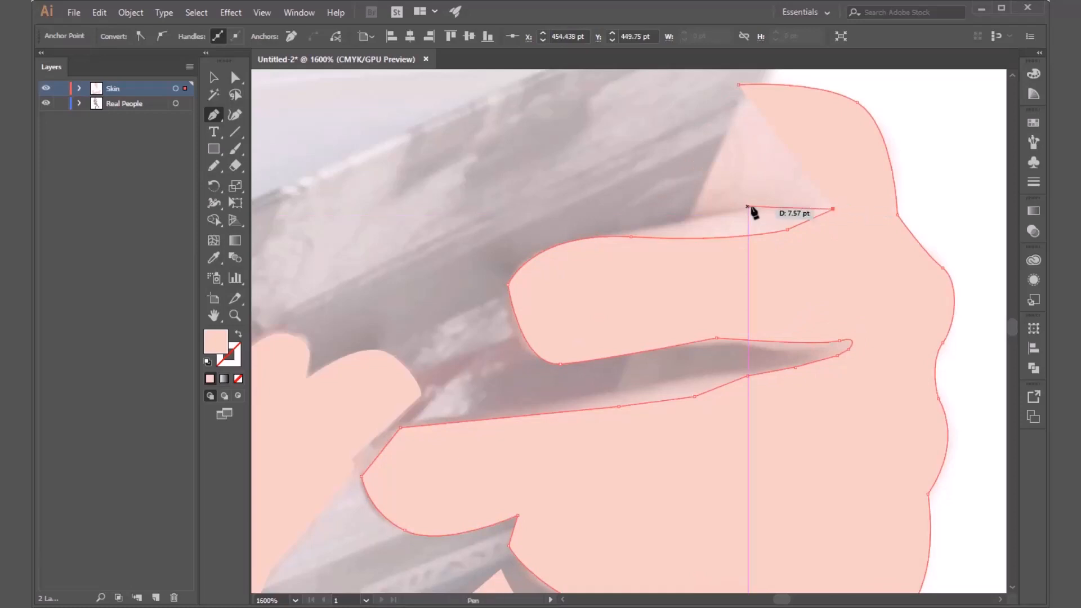
{"action": "left_click_drag", "start_coordinate": [752, 206], "coordinate": [727, 208]}
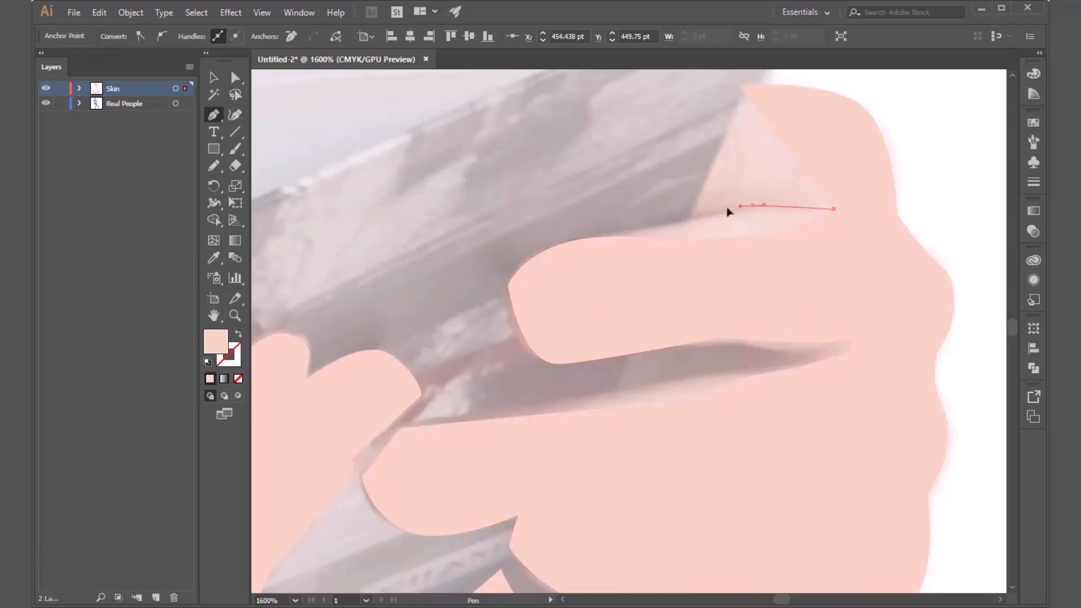
{"action": "left_click", "coordinate": [685, 218]}
{"action": "left_click", "coordinate": [739, 86]}
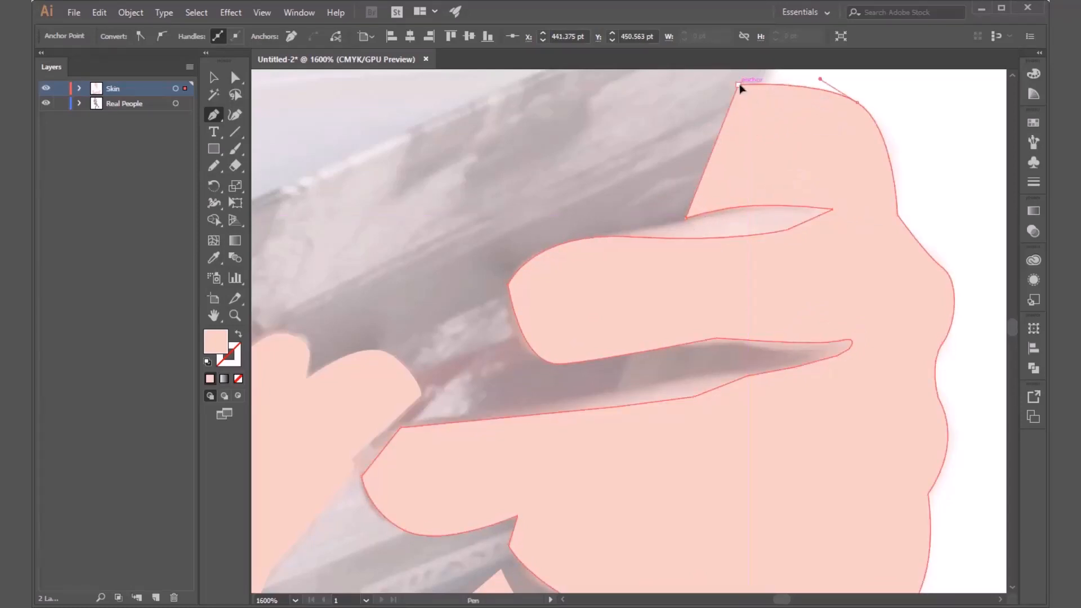
Try moving the finished hand shape off the photo onto the blank area beside it, and undo the move.
{"action": "scroll", "coordinate": [498, 294], "scroll_direction": "down", "scroll_amount": 2}
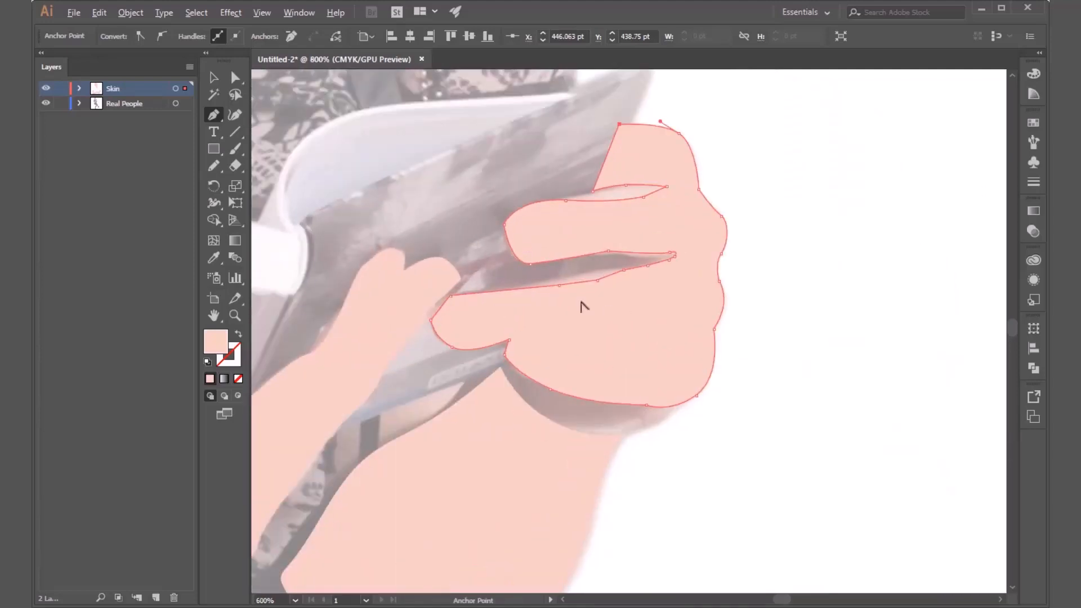
{"action": "key", "text": "v"}
{"action": "left_click", "coordinate": [822, 285]}
{"action": "left_click", "coordinate": [651, 378]}
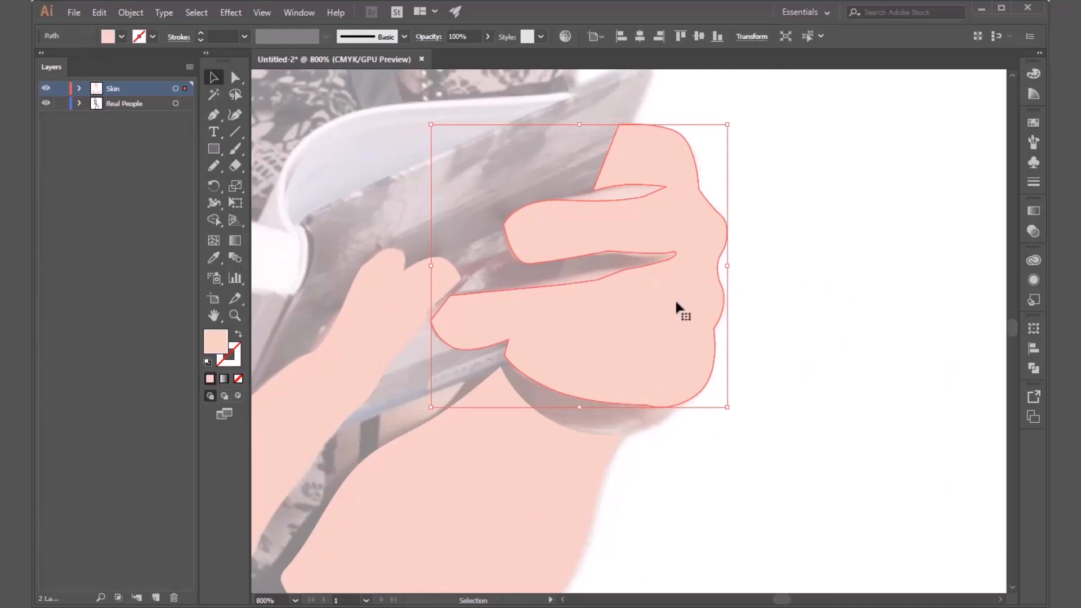
{"action": "left_click_drag", "start_coordinate": [622, 343], "coordinate": [844, 332]}
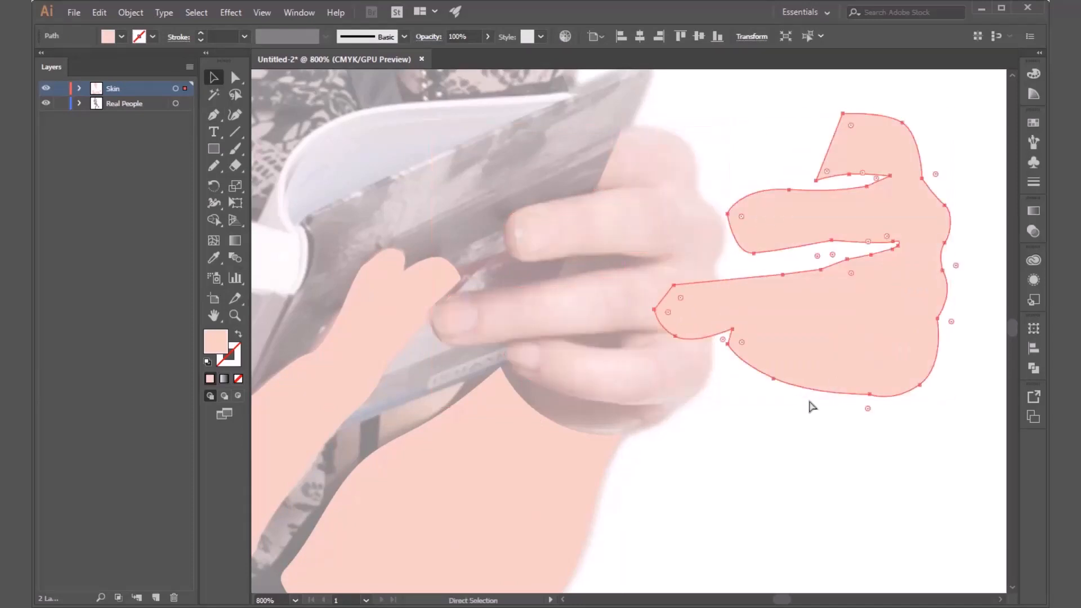
{"action": "key", "text": "ctrl+z"}
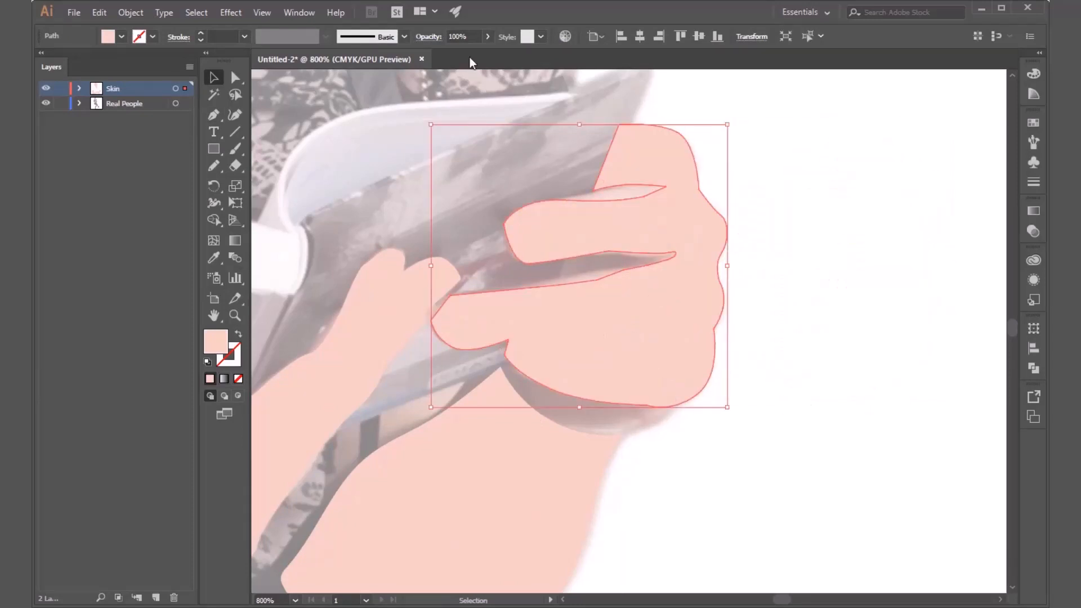
Lower the hand shape's opacity to 75% so the photo shows through it.
{"action": "left_click", "coordinate": [488, 37]}
{"action": "left_click_drag", "start_coordinate": [455, 54], "coordinate": [462, 54]}
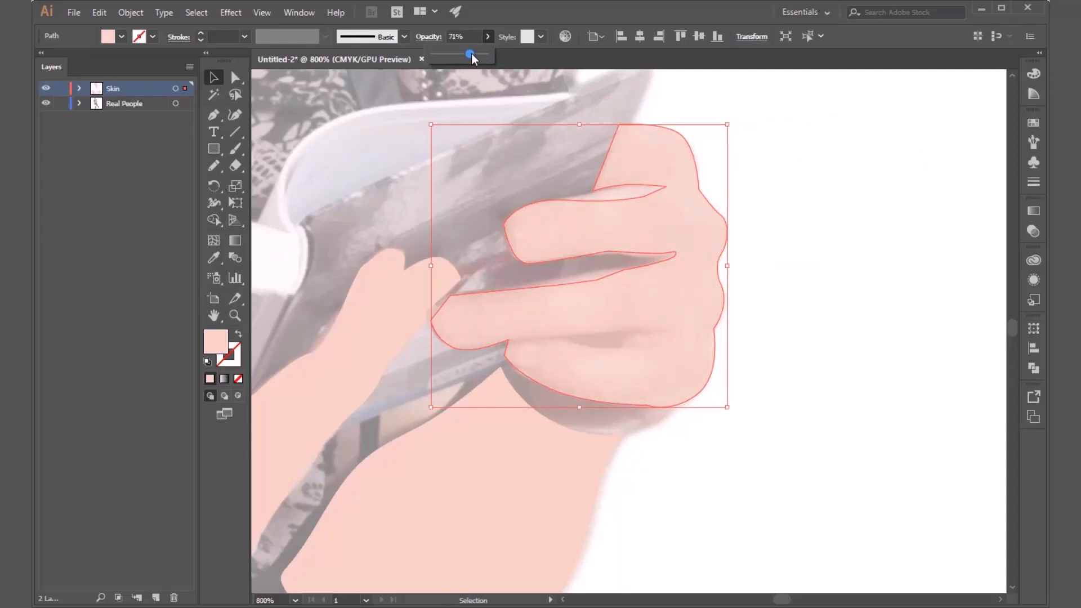
{"action": "scroll", "coordinate": [539, 338], "scroll_direction": "up", "scroll_amount": 2}
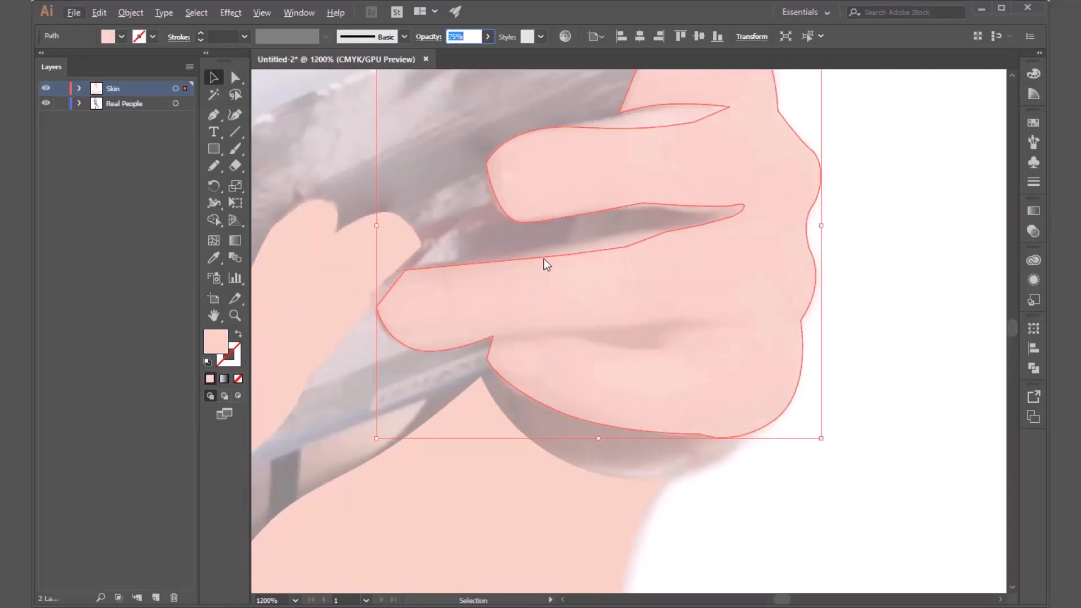
Reposition the anchors and handles along both edges of the gap between the ring and middle fingers to follow the photo.
{"action": "left_click", "coordinate": [231, 80]}
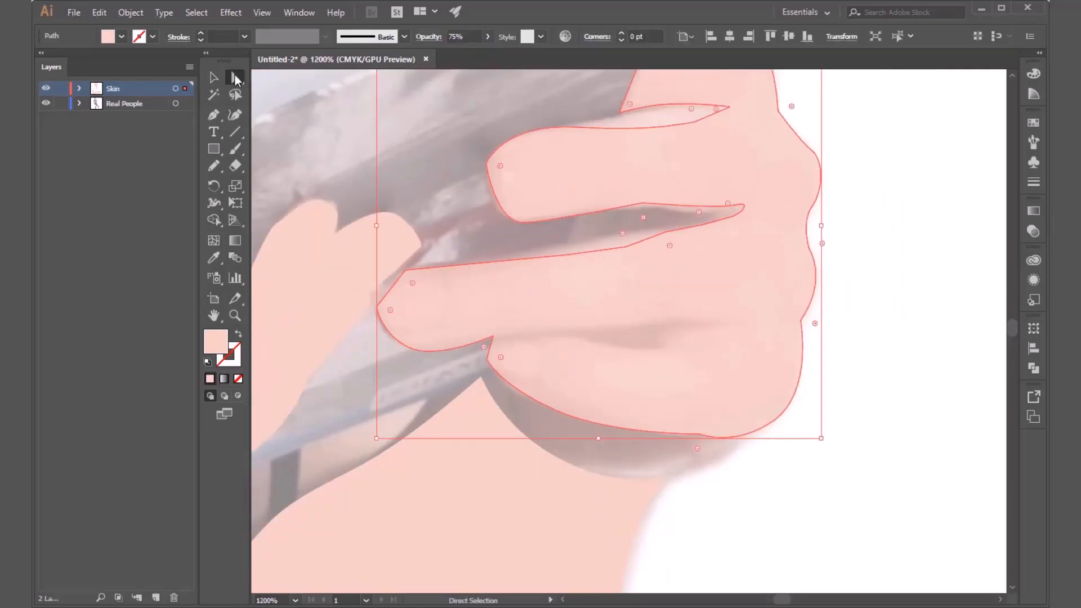
{"action": "left_click", "coordinate": [626, 247]}
{"action": "left_click_drag", "start_coordinate": [626, 247], "coordinate": [566, 244]}
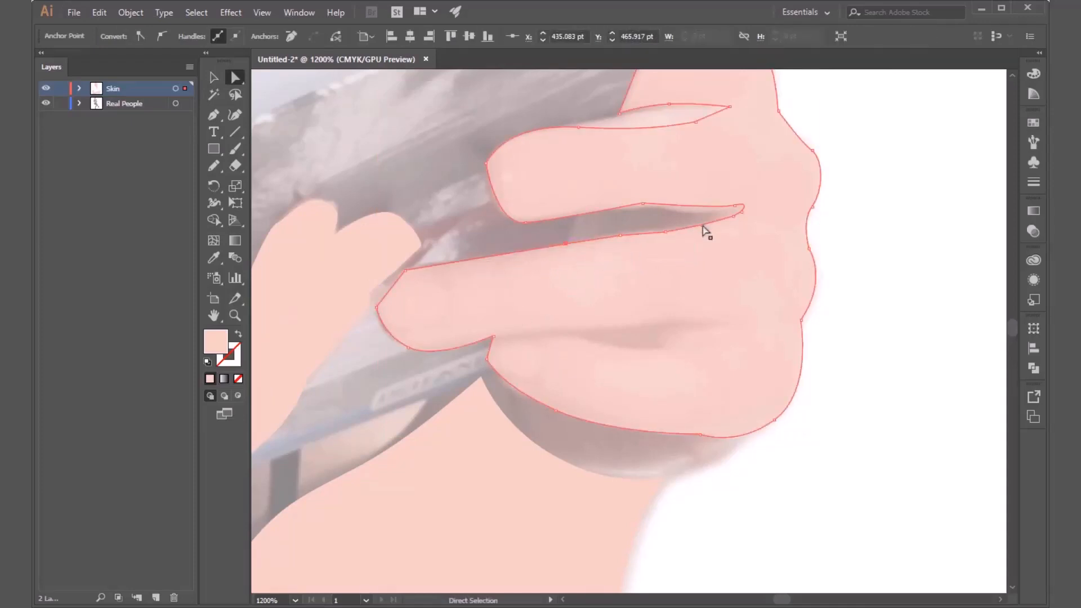
{"action": "left_click_drag", "start_coordinate": [666, 231], "coordinate": [644, 211]}
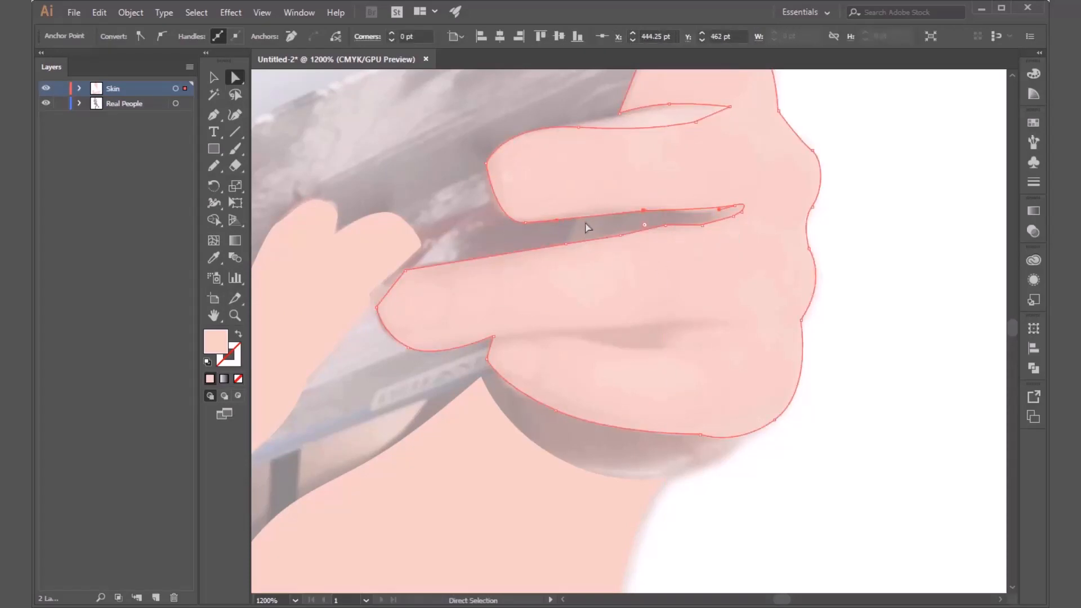
{"action": "left_click_drag", "start_coordinate": [551, 225], "coordinate": [589, 212]}
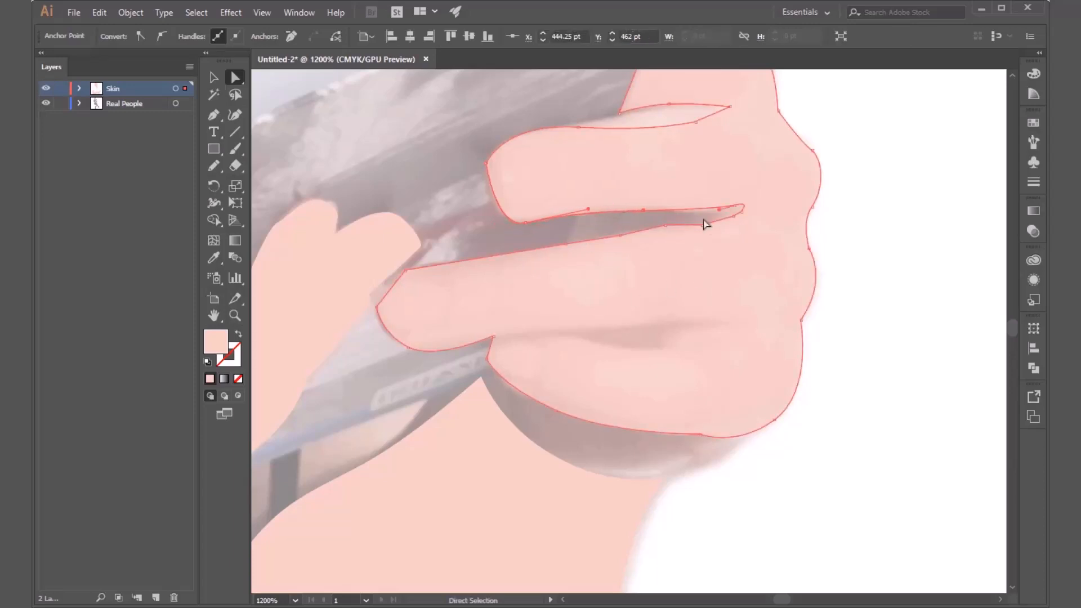
{"action": "left_click_drag", "start_coordinate": [646, 234], "coordinate": [644, 234]}
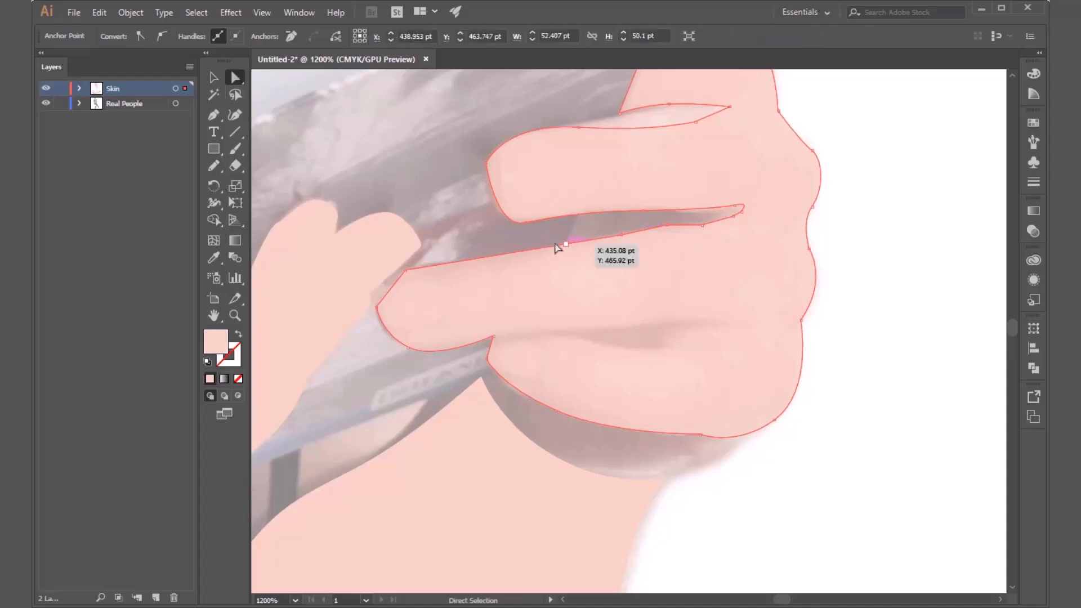
Round the middle fingertip's corner to 4.9 pt and both ring fingertip corners, the outermost one to 3.54 pt.
{"action": "left_click", "coordinate": [487, 164]}
{"action": "left_click_drag", "start_coordinate": [504, 132], "coordinate": [539, 178]}
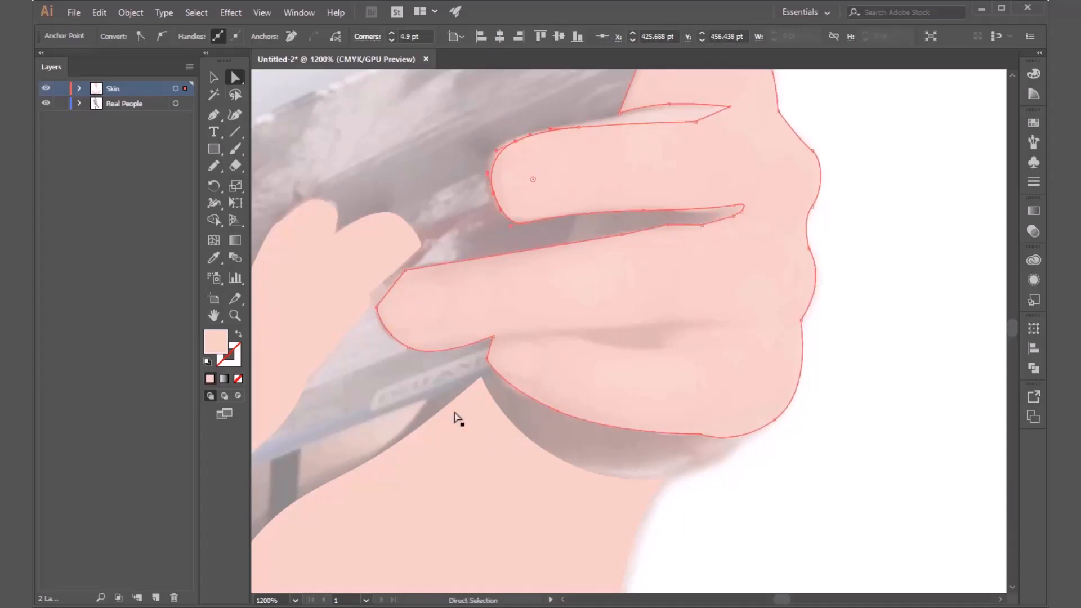
{"action": "left_click", "coordinate": [405, 271]}
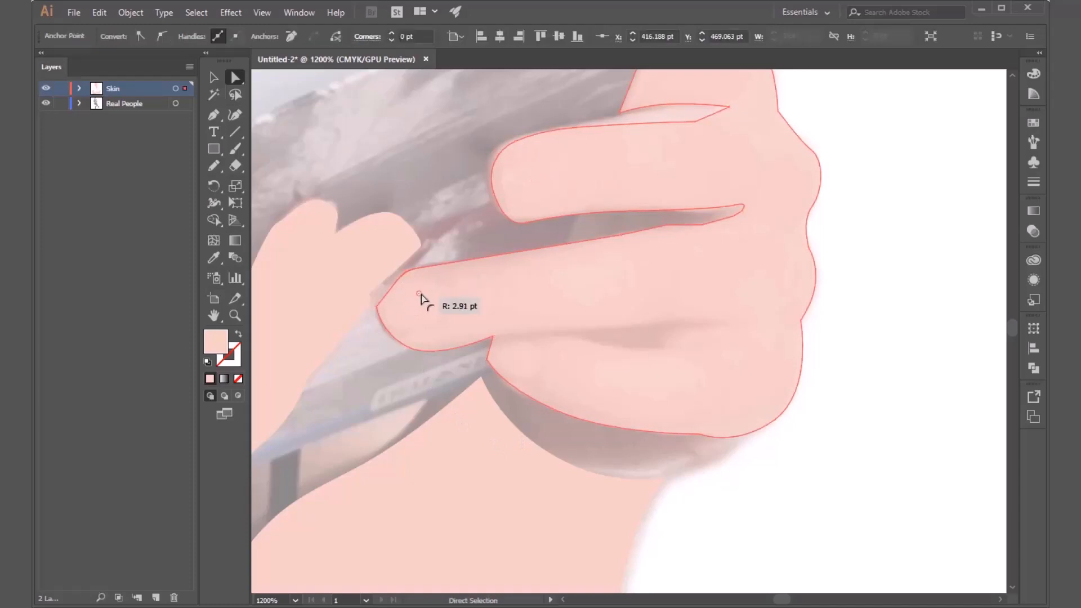
{"action": "mouse_move", "coordinate": [421, 298]}
{"action": "left_mouse_down"}
{"action": "mouse_move", "coordinate": [439, 314]}
{"action": "mouse_move", "coordinate": [412, 311]}
{"action": "left_mouse_up"}
{"action": "left_click", "coordinate": [377, 309]}
{"action": "left_click", "coordinate": [576, 320]}
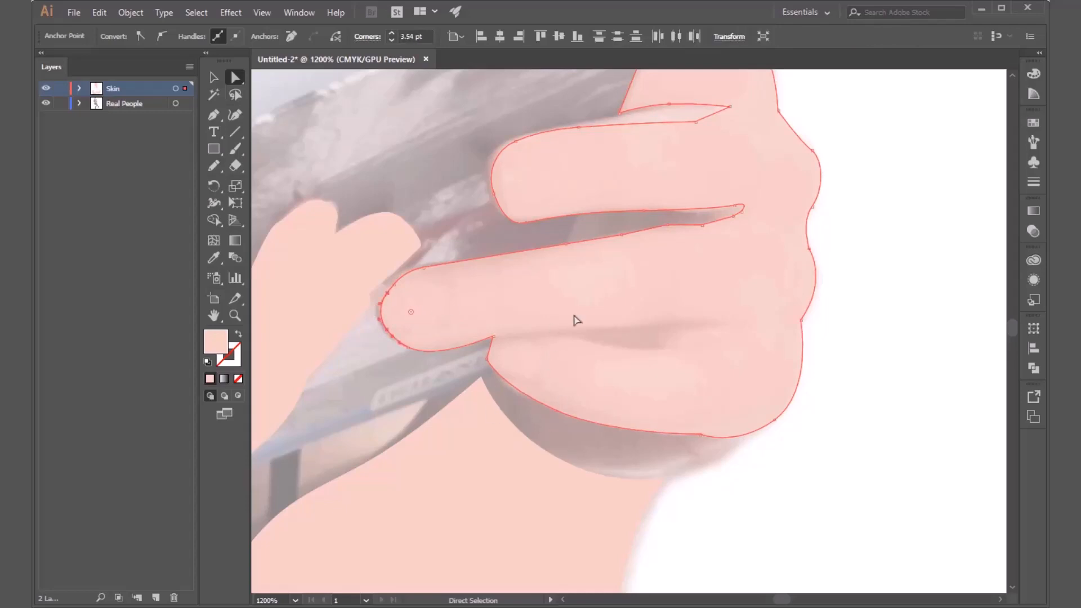
Raise the anchor under the middle fingertip, adjust its handle, and round the ring finger's upper-edge corner inside the gap.
{"action": "left_click", "coordinate": [525, 222]}
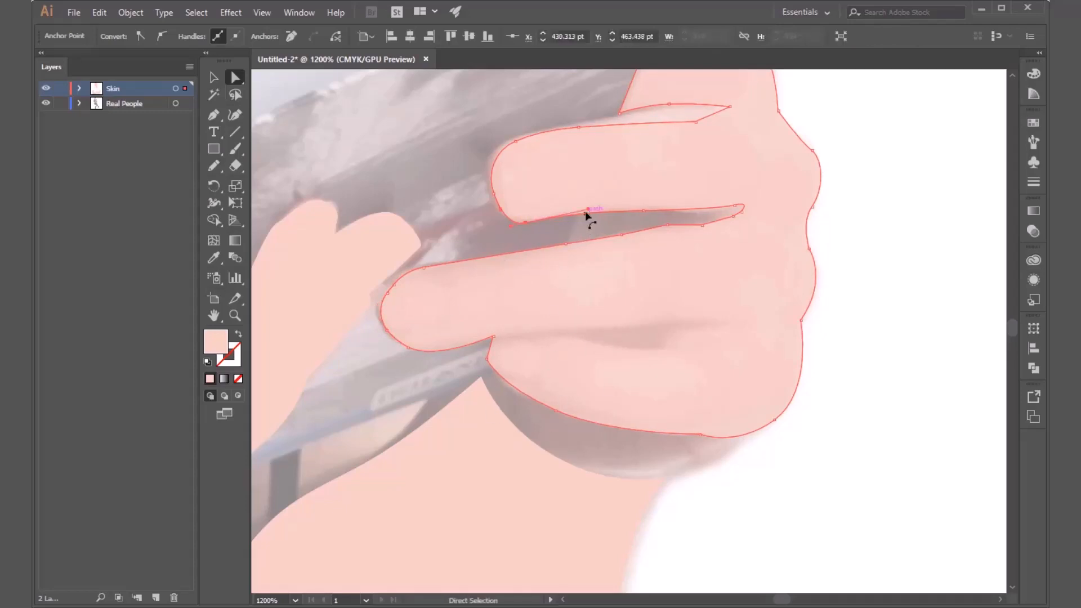
{"action": "mouse_move", "coordinate": [588, 210]}
{"action": "left_mouse_down"}
{"action": "mouse_move", "coordinate": [596, 226]}
{"action": "mouse_move", "coordinate": [601, 209]}
{"action": "left_mouse_up"}
{"action": "left_click_drag", "start_coordinate": [526, 222], "coordinate": [525, 215]}
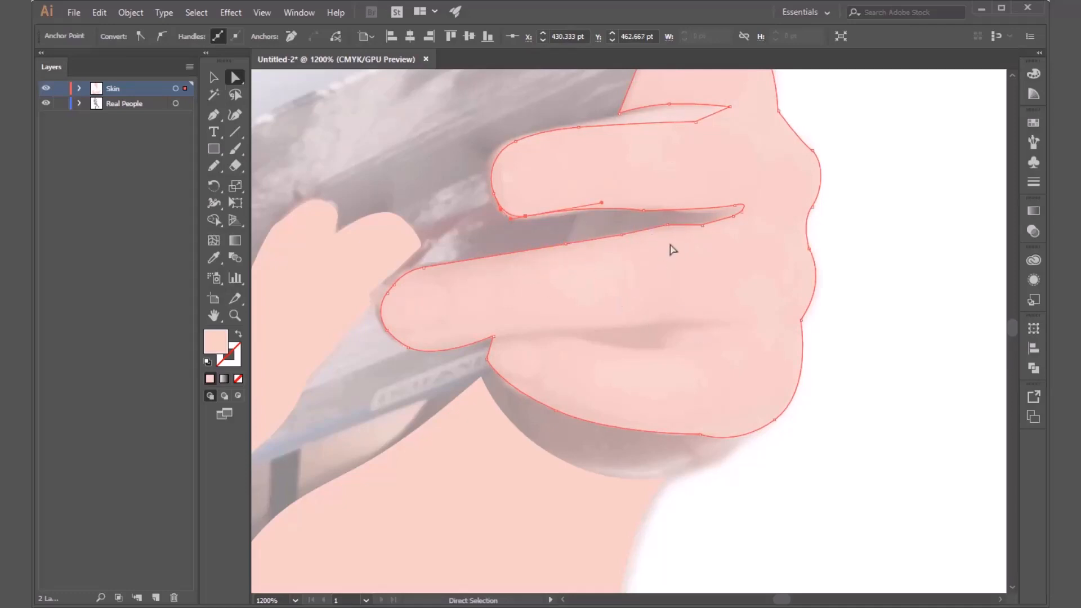
{"action": "left_click", "coordinate": [669, 225]}
{"action": "left_click_drag", "start_coordinate": [669, 241], "coordinate": [674, 293]}
{"action": "left_click", "coordinate": [704, 227]}
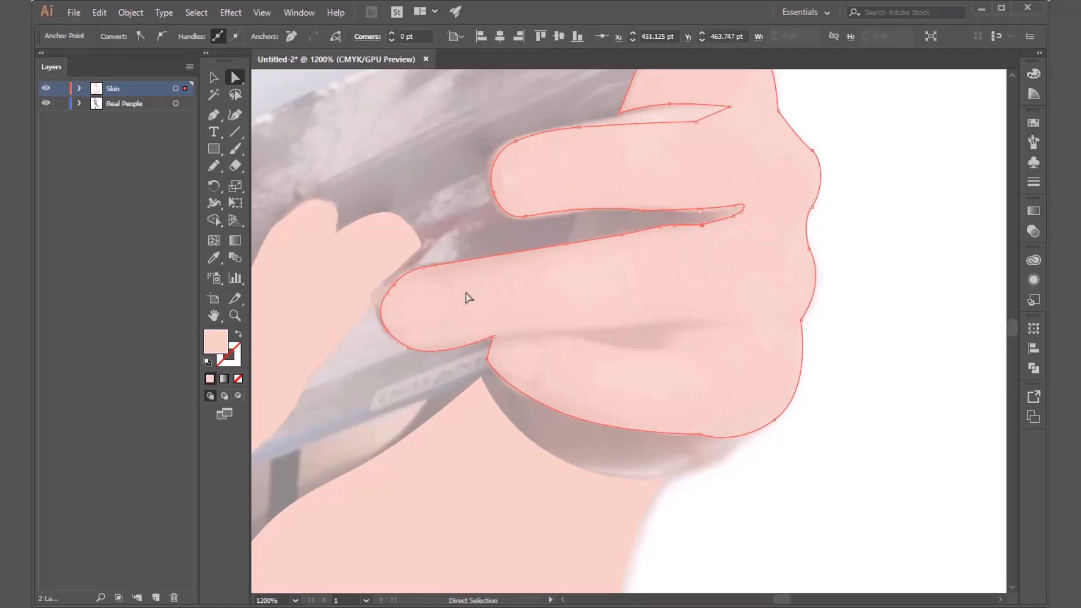
Round the little fingertip's corner to 4.2 pt, and round the inner end of the gap between the index and middle fingers.
{"action": "left_click", "coordinate": [487, 360]}
{"action": "left_click_drag", "start_coordinate": [503, 360], "coordinate": [532, 357]}
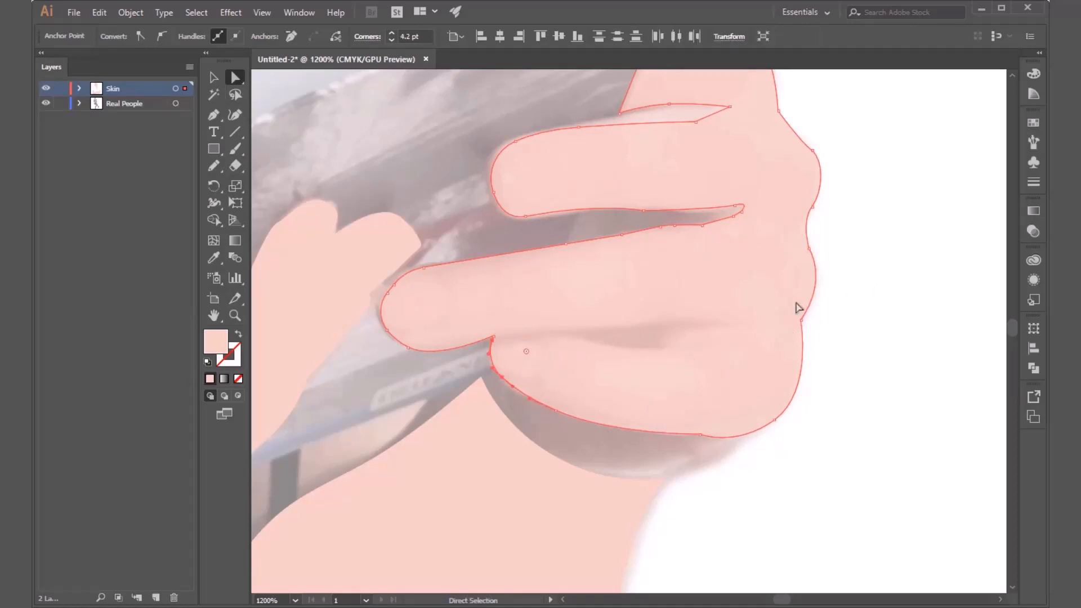
{"action": "left_click_drag", "start_coordinate": [700, 194], "coordinate": [622, 386]}
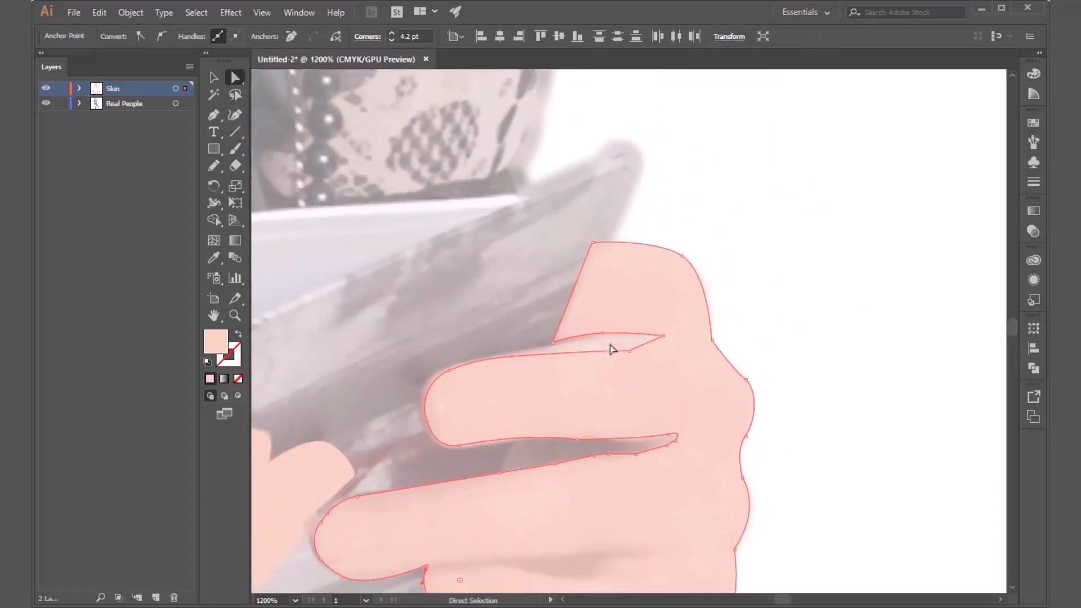
{"action": "left_click", "coordinate": [663, 337]}
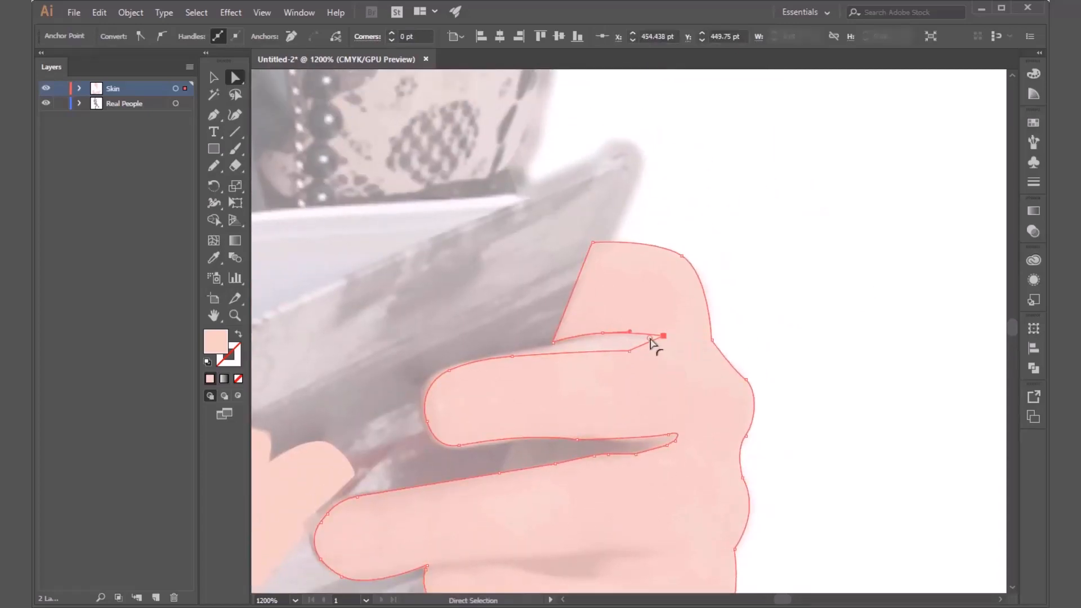
{"action": "left_click_drag", "start_coordinate": [643, 341], "coordinate": [657, 346]}
{"action": "left_click", "coordinate": [755, 362]}
Restore the hand shape's opacity to 100% and deselect it.
{"action": "scroll", "coordinate": [755, 362], "scroll_direction": "down", "scroll_amount": 2}
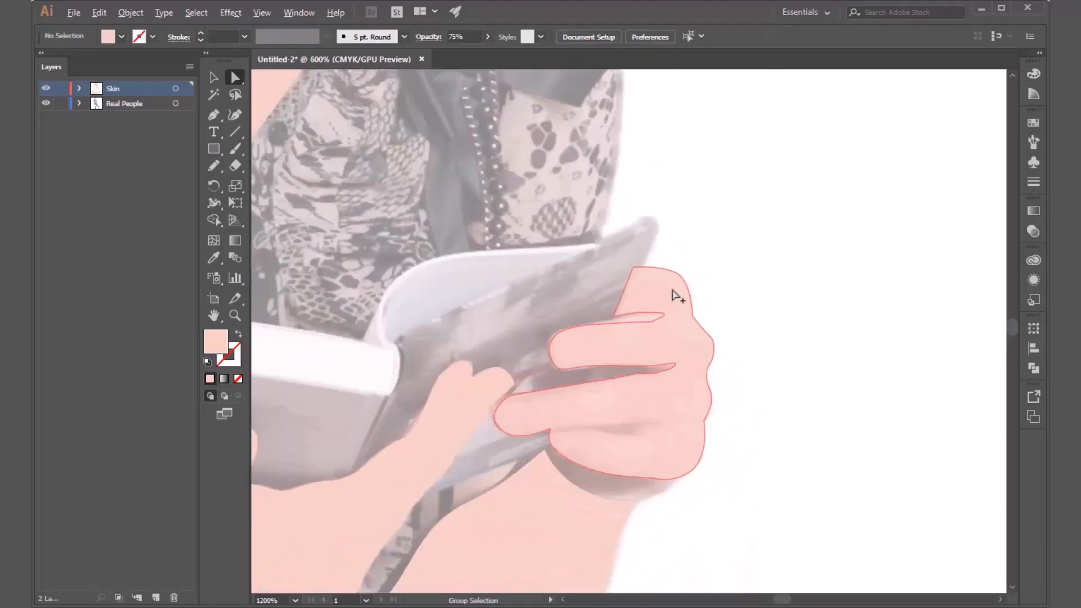
{"action": "scroll", "coordinate": [726, 420], "scroll_direction": "down", "scroll_amount": 1}
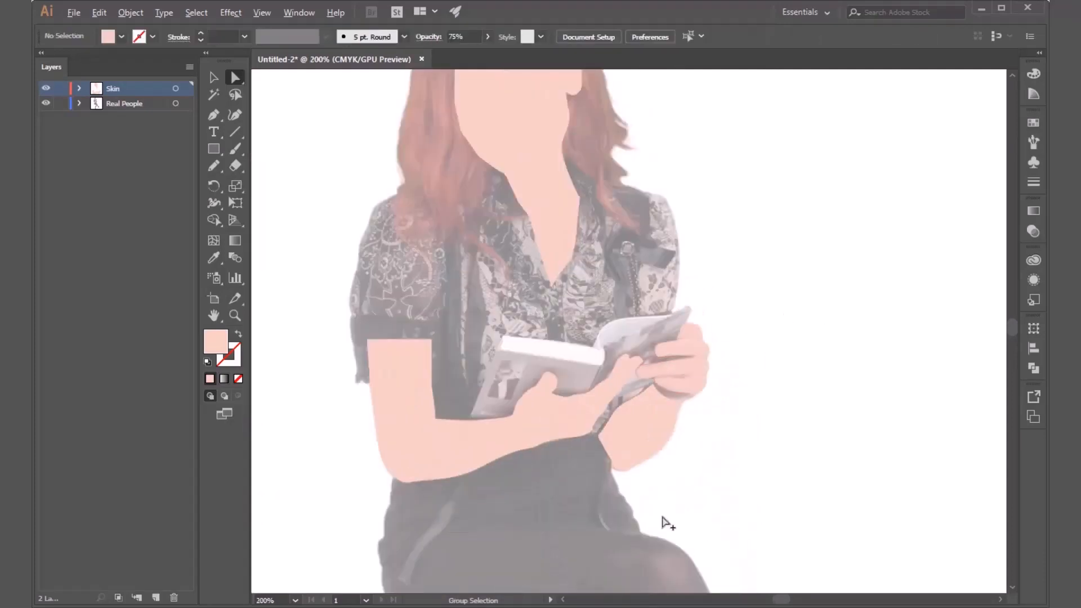
{"action": "left_click", "coordinate": [695, 379]}
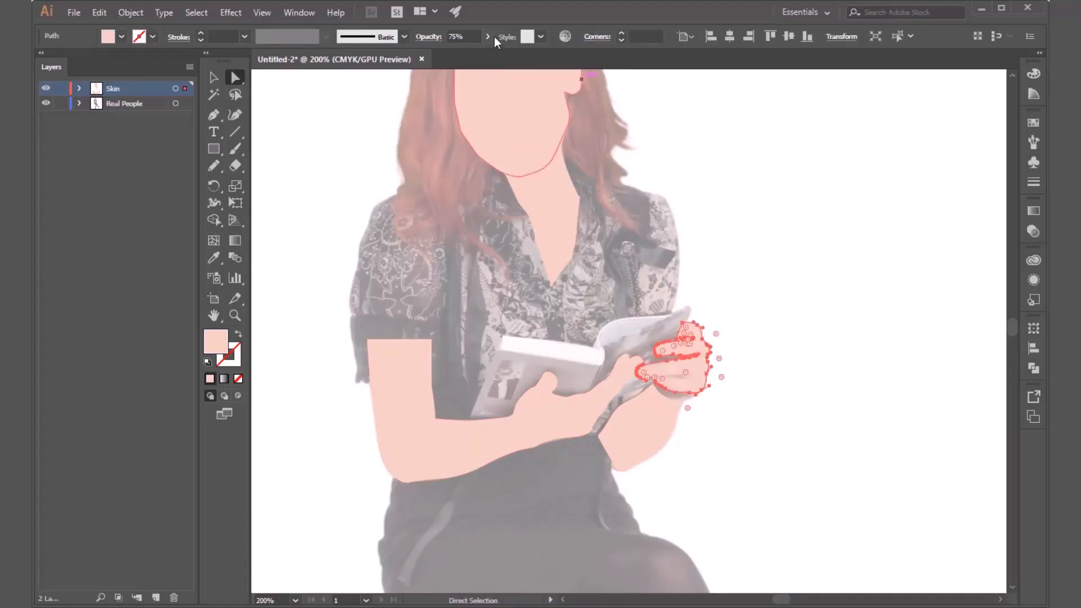
{"action": "left_click", "coordinate": [789, 169]}
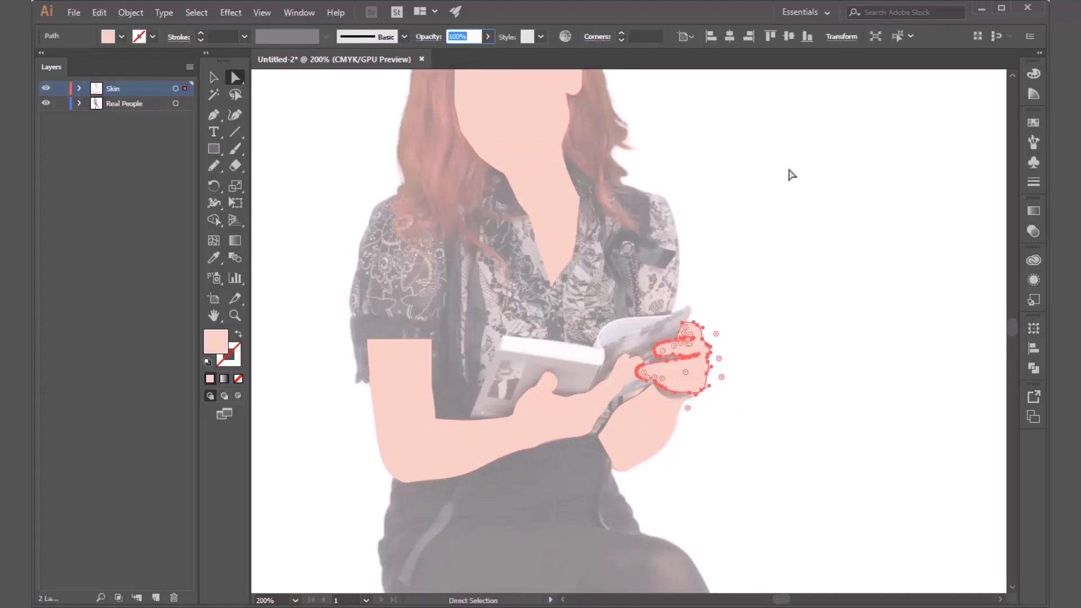
{"action": "left_click", "coordinate": [777, 233]}
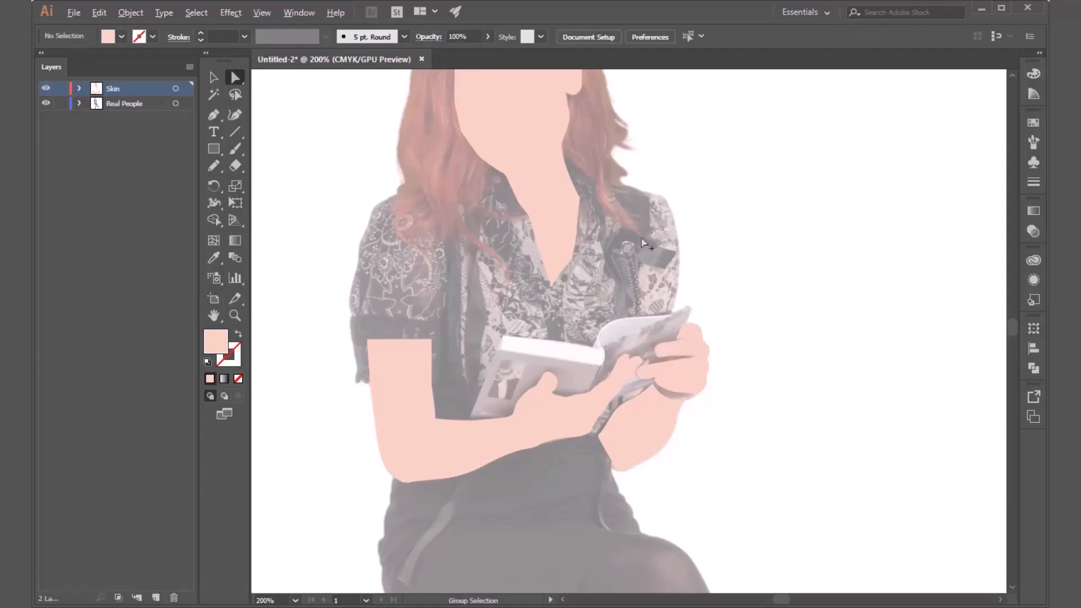
Save the document as Untitled-2.ai and switch to the Selection tool.
{"action": "scroll", "coordinate": [615, 241], "scroll_direction": "down", "scroll_amount": 3}
{"action": "key", "text": "ctrl+s"}
{"action": "scroll", "coordinate": [620, 316], "scroll_direction": "up", "scroll_amount": 1}
{"action": "key", "text": "v"}
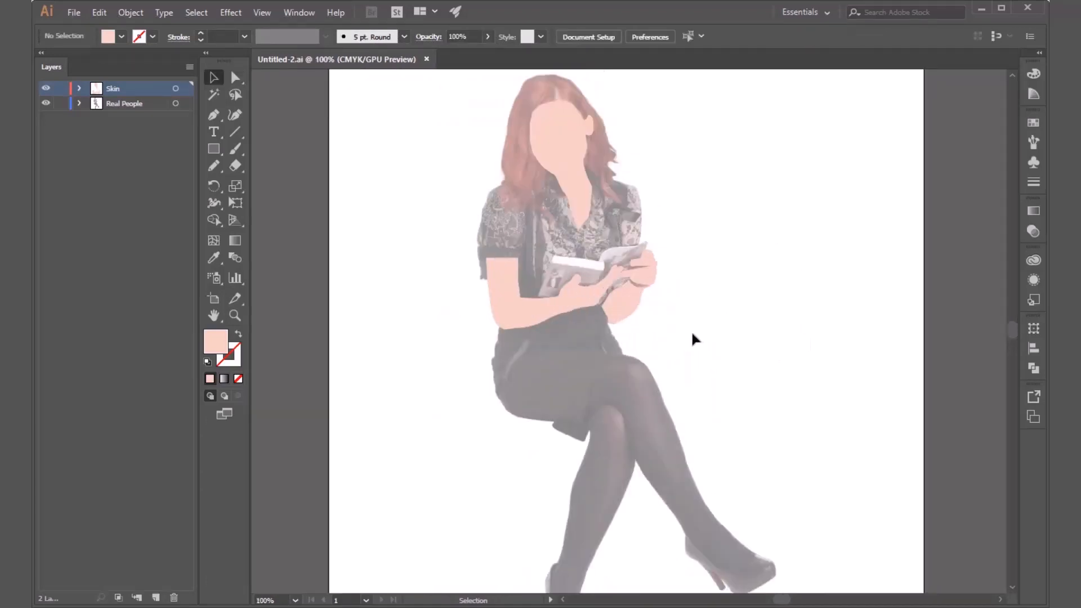
Examine the whole figure and compare the skin shapes with the photo by toggling the Skin layer's visibility.
{"action": "scroll", "coordinate": [541, 343], "scroll_direction": "down", "scroll_amount": 3}
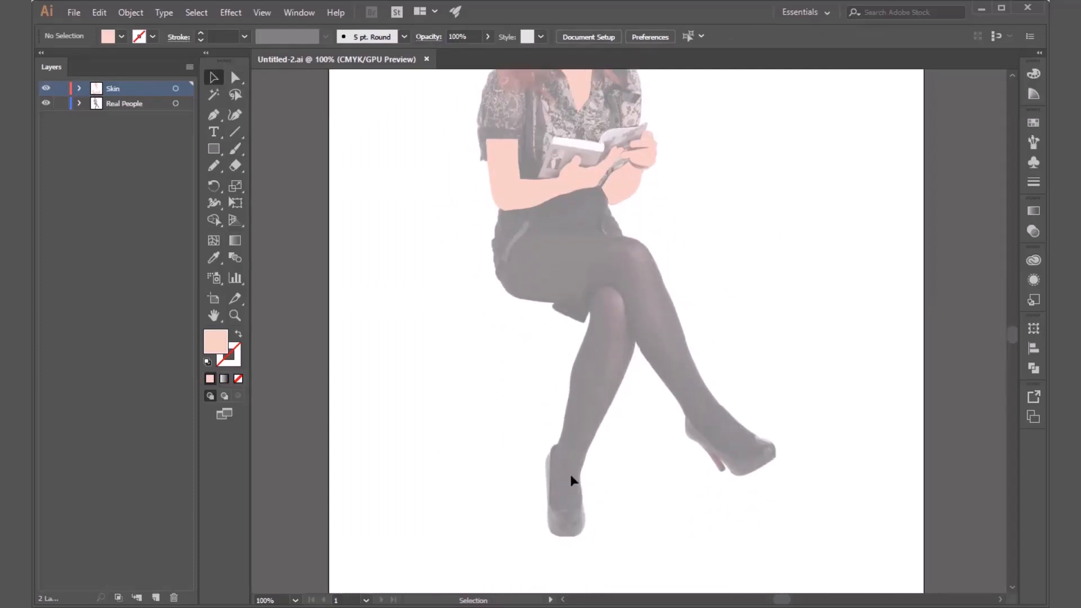
{"action": "scroll", "coordinate": [572, 482], "scroll_direction": "up", "scroll_amount": 4}
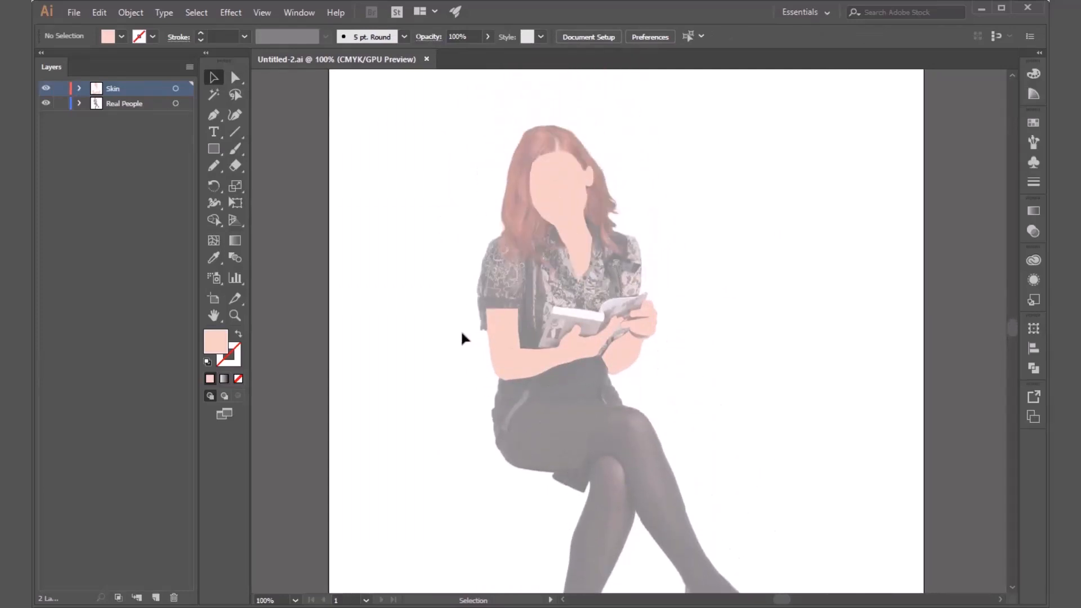
{"action": "left_click", "coordinate": [46, 88]}
{"action": "left_click", "coordinate": [46, 89]}
{"action": "left_click", "coordinate": [46, 88]}
{"action": "left_click", "coordinate": [46, 88]}
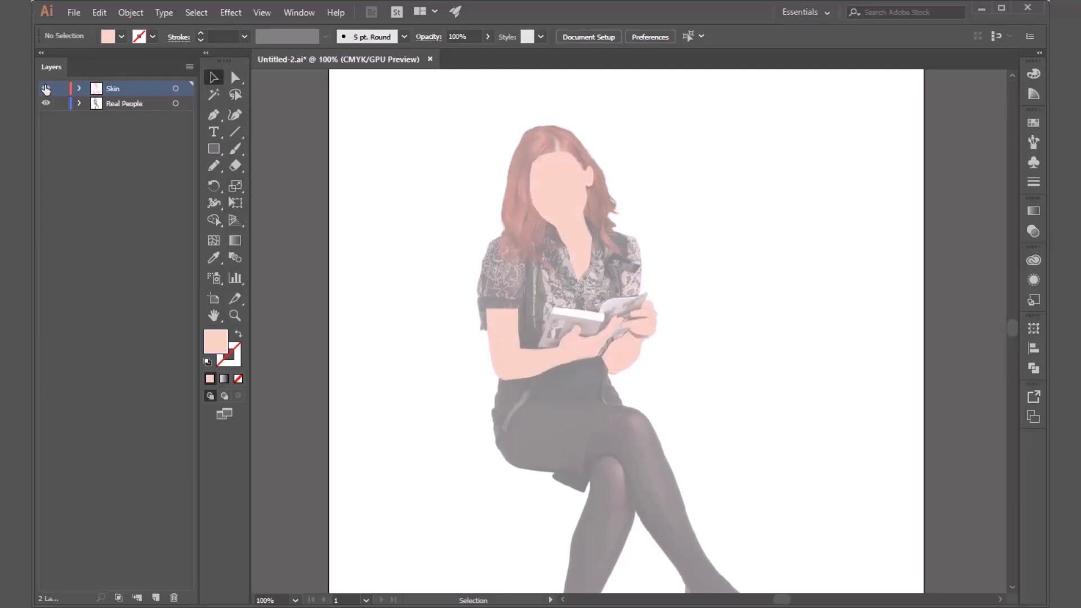
{"action": "left_click", "coordinate": [46, 88]}
{"action": "left_click", "coordinate": [46, 89]}
{"action": "left_click", "coordinate": [46, 88]}
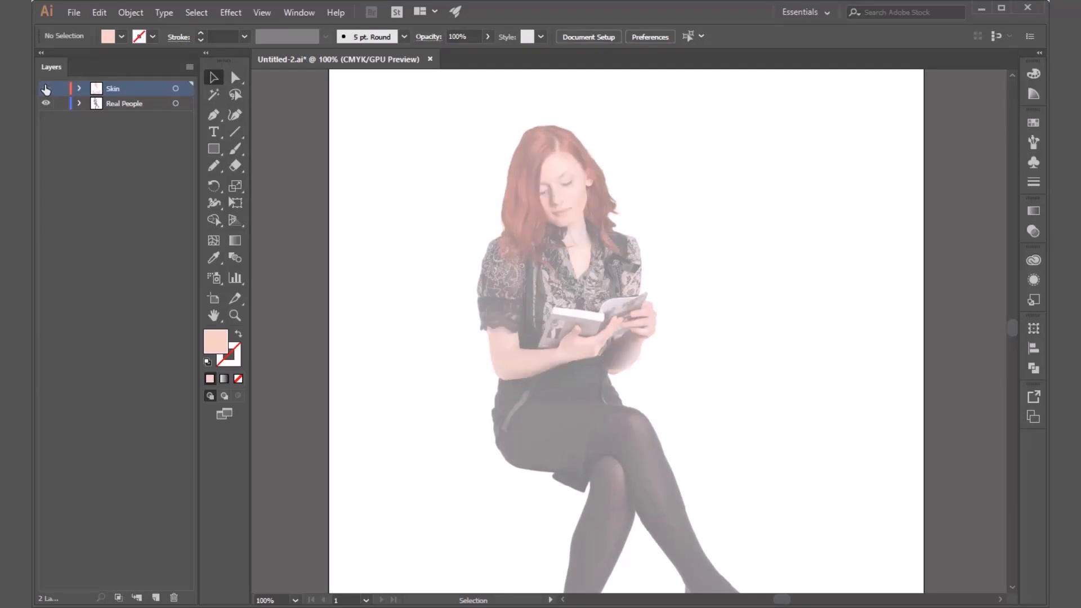
{"action": "left_click", "coordinate": [46, 88]}
Select the face shape and round its corners around the left forehead and temple, using a corner radius of 21.4 pt.
{"action": "left_click", "coordinate": [550, 172]}
{"action": "scroll", "coordinate": [552, 174], "scroll_direction": "up", "scroll_amount": 5}
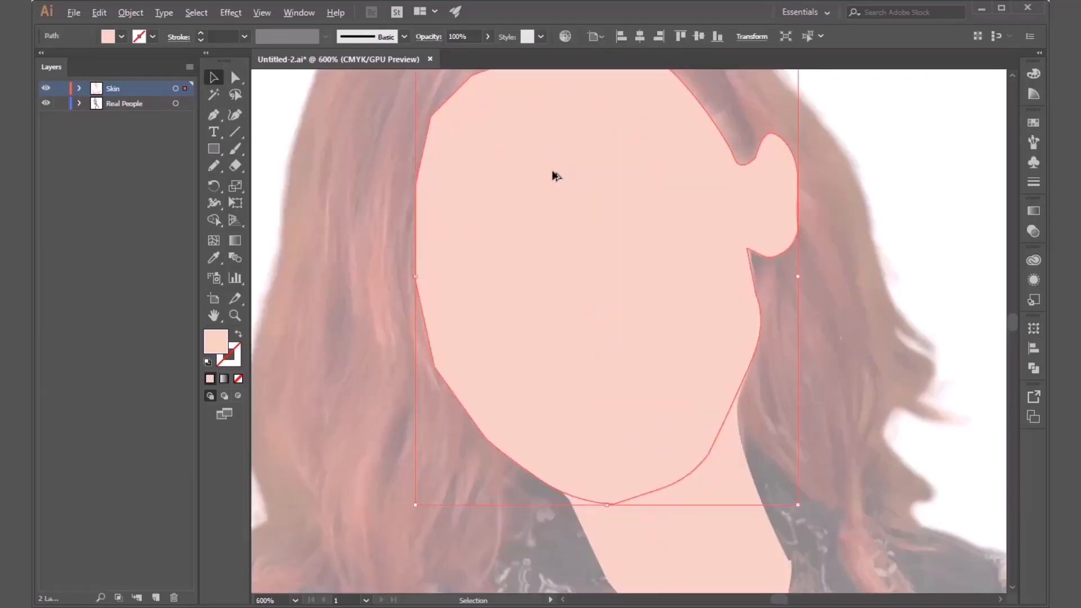
{"action": "left_click_drag", "start_coordinate": [544, 193], "coordinate": [497, 261]}
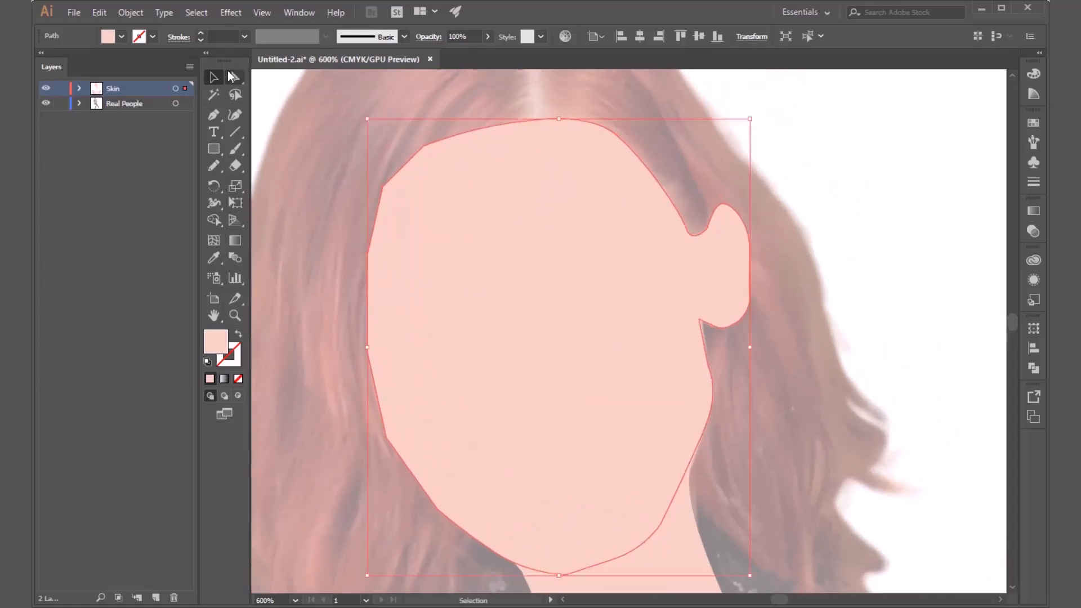
{"action": "left_click", "coordinate": [235, 78]}
{"action": "left_click_drag", "start_coordinate": [432, 159], "coordinate": [521, 239]}
{"action": "left_click_drag", "start_coordinate": [394, 194], "coordinate": [561, 272]}
{"action": "left_click", "coordinate": [381, 256]}
{"action": "left_click_drag", "start_coordinate": [381, 257], "coordinate": [459, 282]}
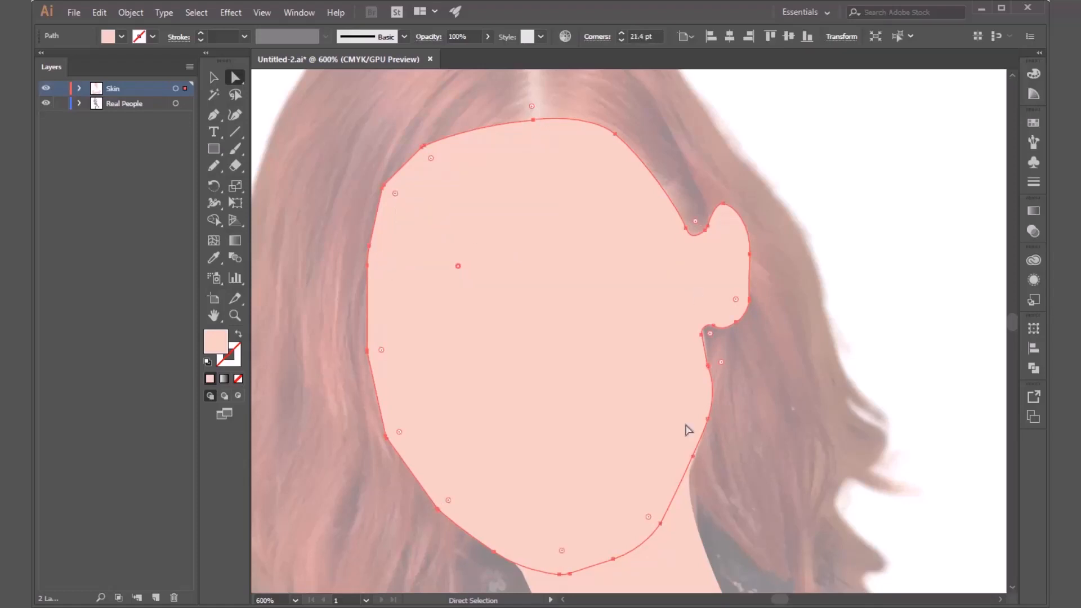
Try to round the face shape's left jaw corner to 29.57 pt.
{"action": "left_click_drag", "start_coordinate": [401, 435], "coordinate": [532, 403]}
{"action": "left_click_drag", "start_coordinate": [399, 432], "coordinate": [461, 414]}
{"action": "left_click_drag", "start_coordinate": [400, 432], "coordinate": [510, 401]}
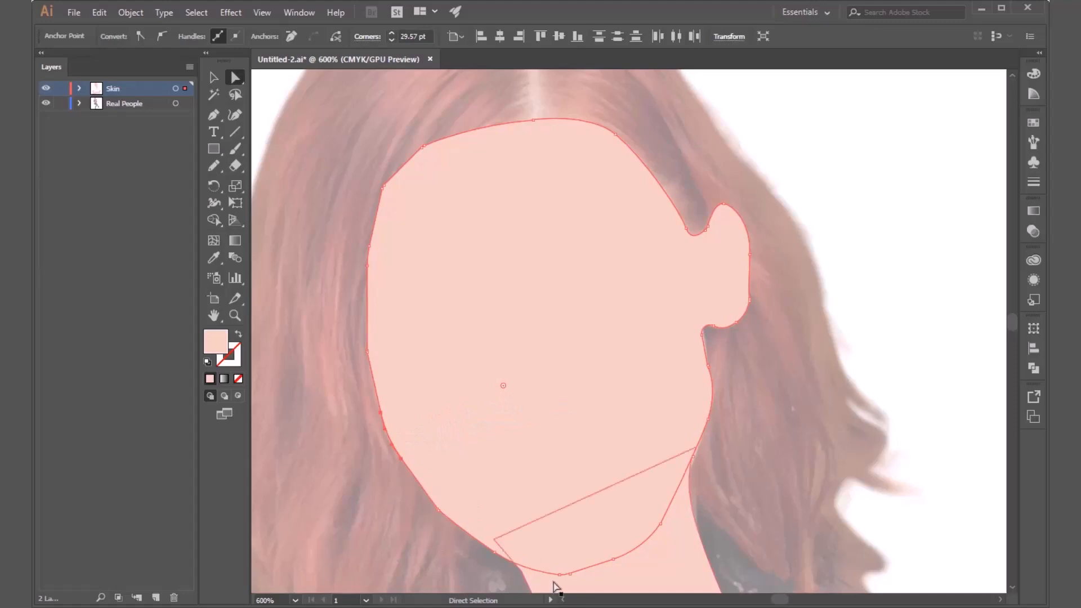
Try to round the face shape's chin corner, and undo the corner rounding.
{"action": "scroll", "coordinate": [560, 541], "scroll_direction": "down", "scroll_amount": 3}
{"action": "scroll", "coordinate": [559, 511], "scroll_direction": "up", "scroll_amount": 4}
{"action": "left_click_drag", "start_coordinate": [602, 446], "coordinate": [492, 368]}
{"action": "key", "text": "ctrl+z"}
{"action": "scroll", "coordinate": [585, 443], "scroll_direction": "down", "scroll_amount": 6}
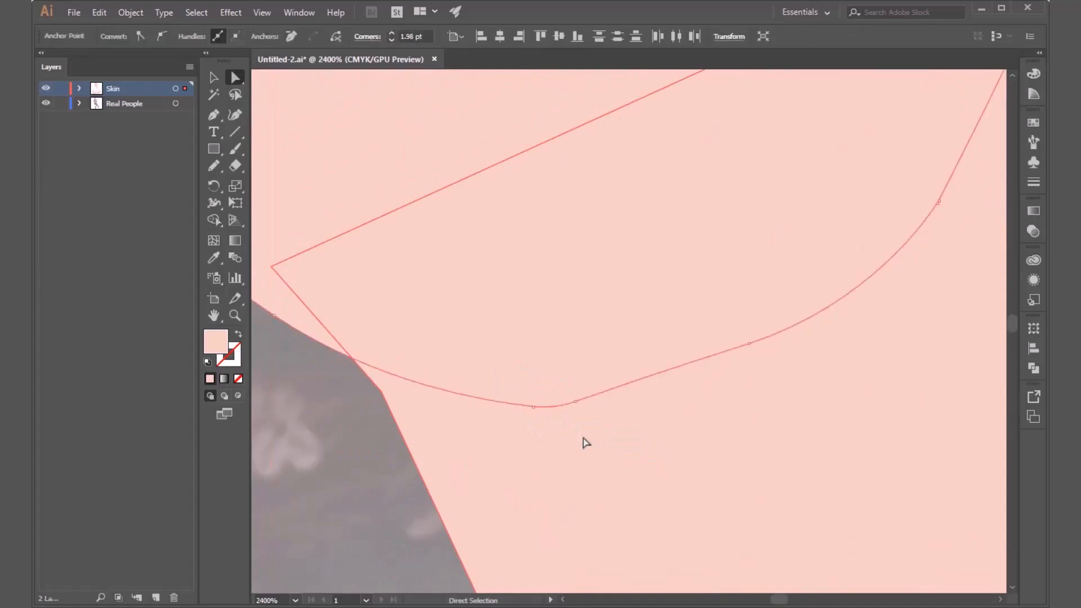
{"action": "scroll", "coordinate": [580, 427], "scroll_direction": "down", "scroll_amount": 2}
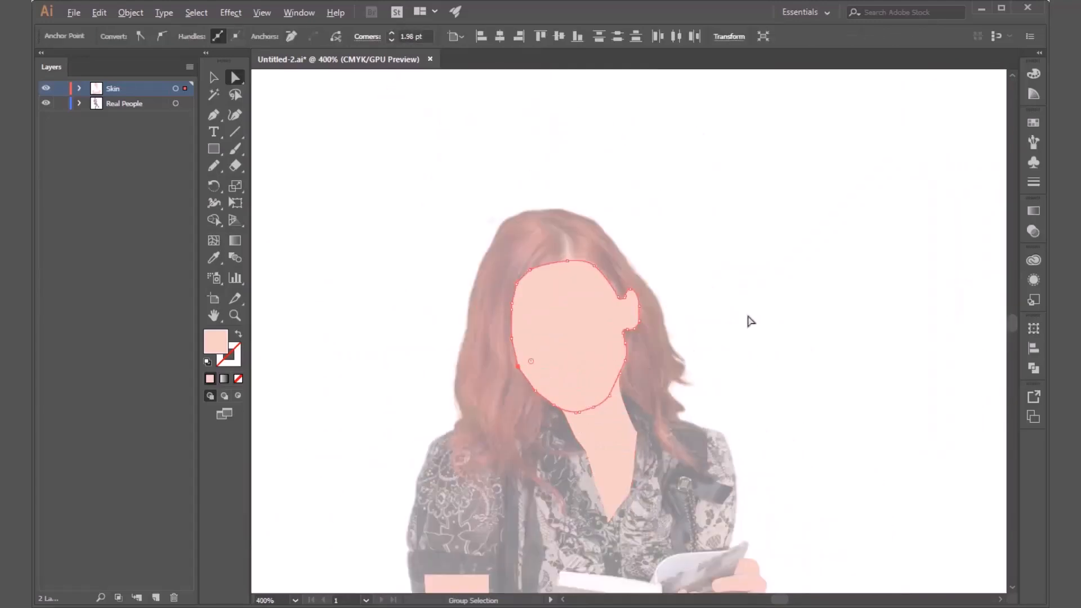
Round the face shape's left jaw corner to 27.4 pt.
{"action": "left_click", "coordinate": [749, 317]}
{"action": "scroll", "coordinate": [526, 372], "scroll_direction": "up", "scroll_amount": 6}
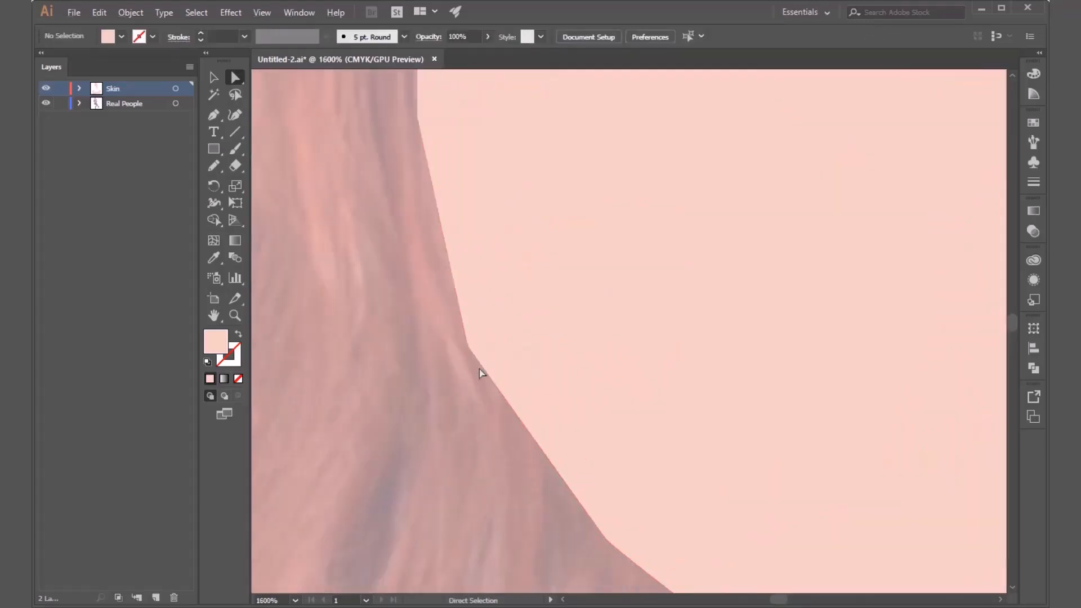
{"action": "left_click", "coordinate": [469, 347]}
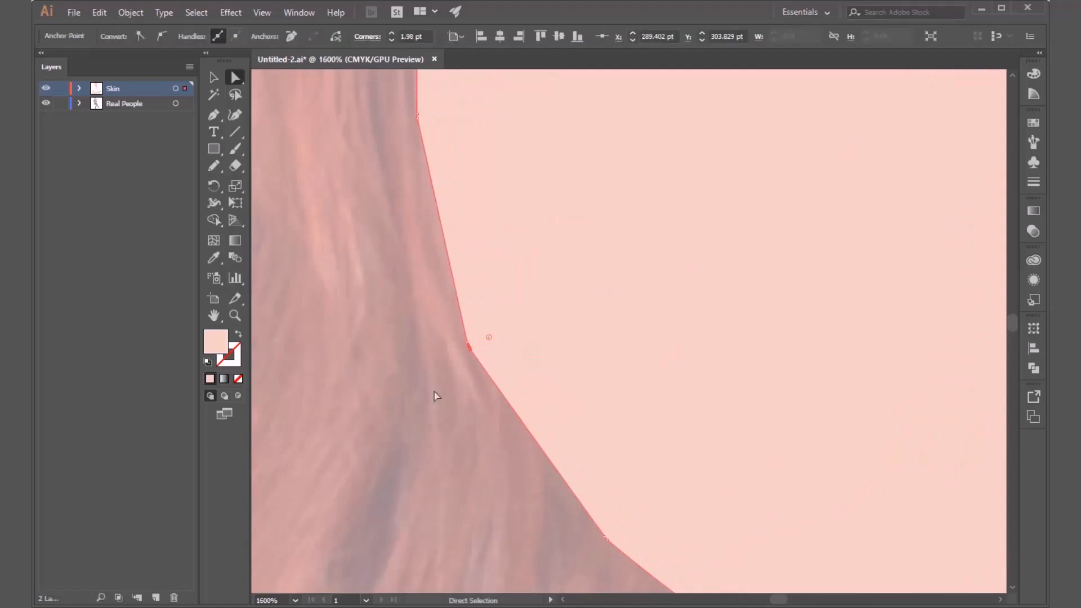
{"action": "left_click_drag", "start_coordinate": [540, 313], "coordinate": [540, 315]}
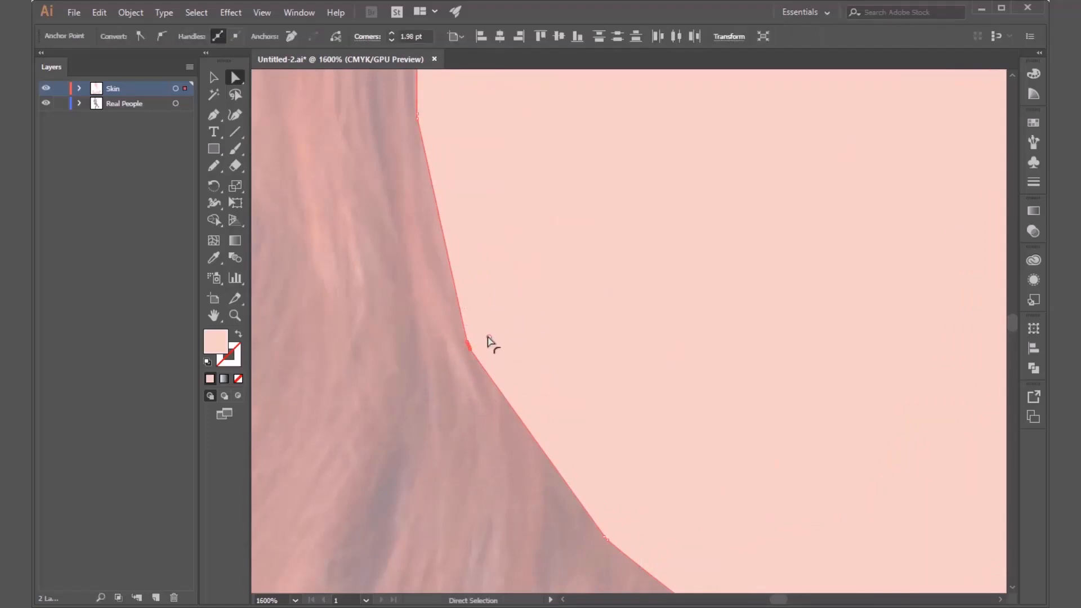
{"action": "left_click_drag", "start_coordinate": [489, 342], "coordinate": [748, 278]}
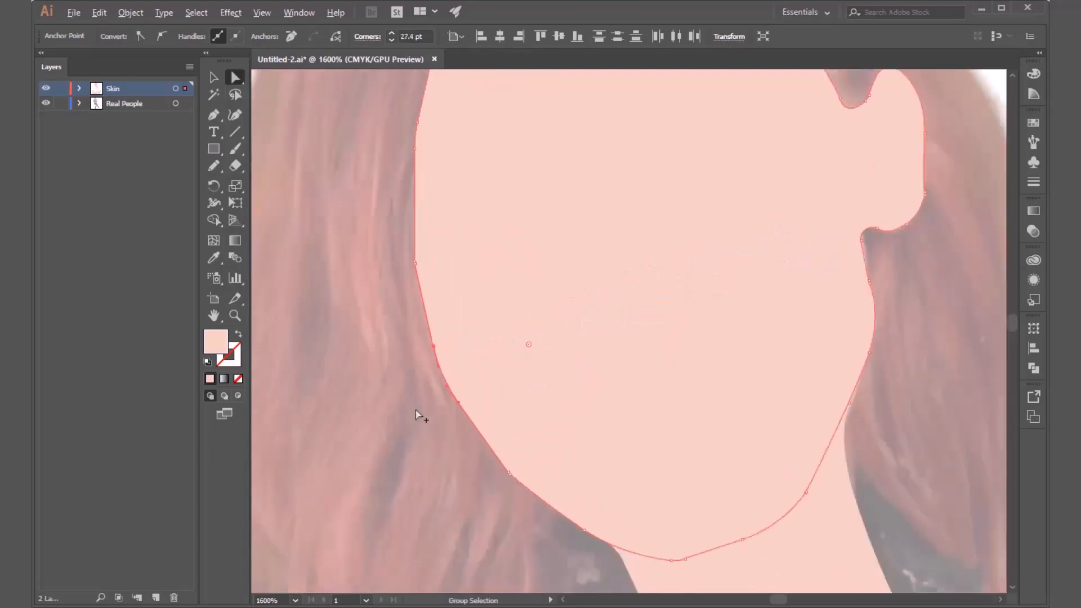
Round the corner on the left cheek, above the jaw, to 17.89 pt and deselect the face shape.
{"action": "scroll", "coordinate": [391, 294], "scroll_direction": "down", "scroll_amount": 5}
{"action": "scroll", "coordinate": [403, 302], "scroll_direction": "up", "scroll_amount": 7}
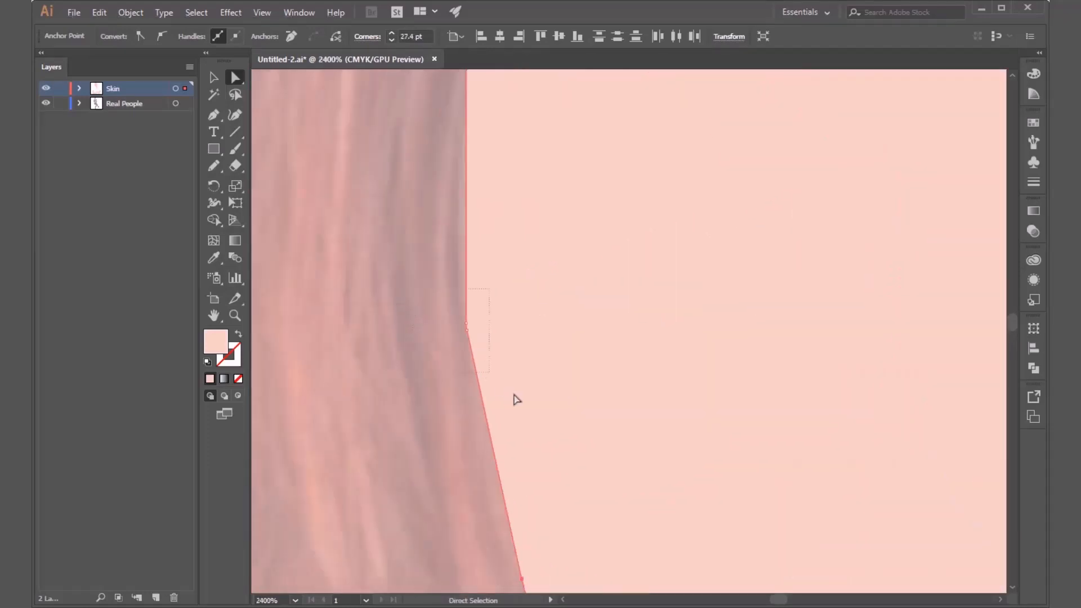
{"action": "left_click_drag", "start_coordinate": [502, 328], "coordinate": [774, 327]}
{"action": "scroll", "coordinate": [420, 420], "scroll_direction": "down", "scroll_amount": 5}
{"action": "scroll", "coordinate": [393, 403], "scroll_direction": "up", "scroll_amount": 3}
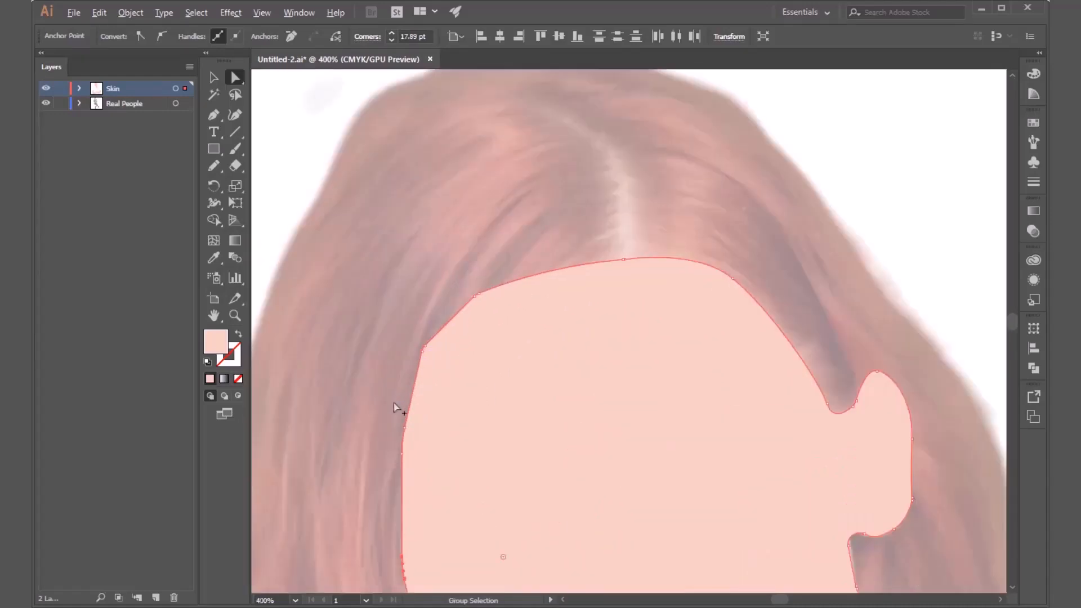
{"action": "left_click", "coordinate": [363, 357]}
Create a new layer named Shirt above the Skin layer and target it.
{"action": "scroll", "coordinate": [411, 350], "scroll_direction": "down", "scroll_amount": 5}
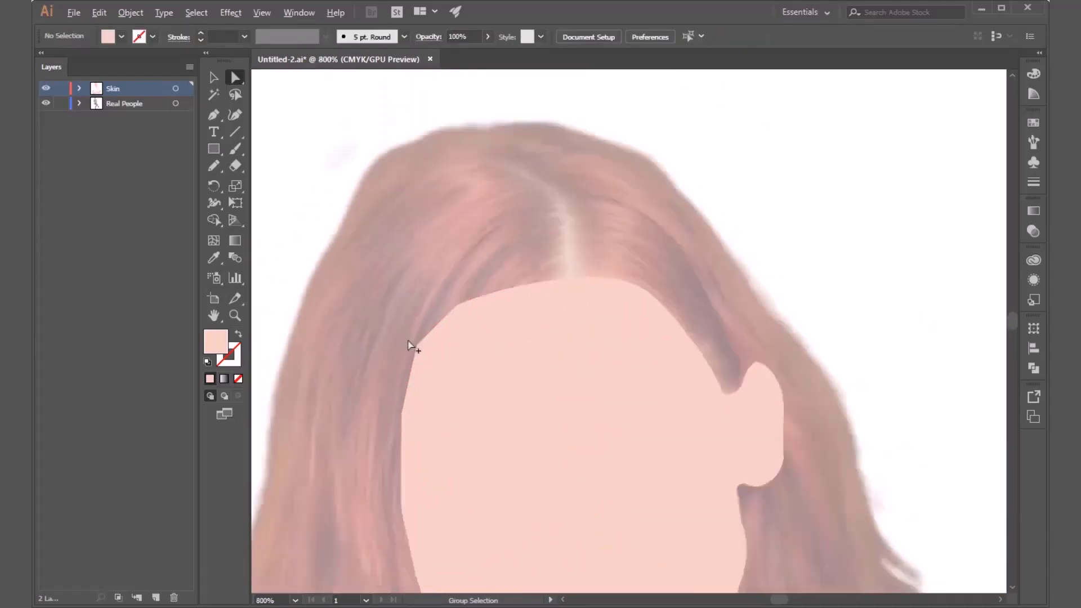
{"action": "scroll", "coordinate": [724, 231], "scroll_direction": "down", "scroll_amount": 1}
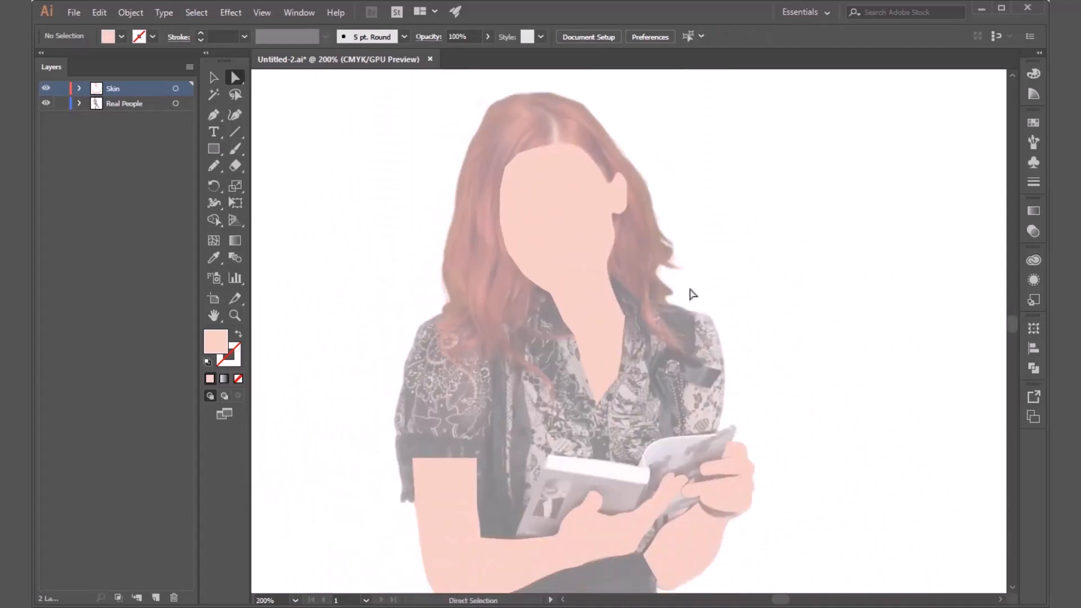
{"action": "scroll", "coordinate": [662, 287], "scroll_direction": "down", "scroll_amount": 1}
{"action": "scroll", "coordinate": [720, 315], "scroll_direction": "down", "scroll_amount": 1}
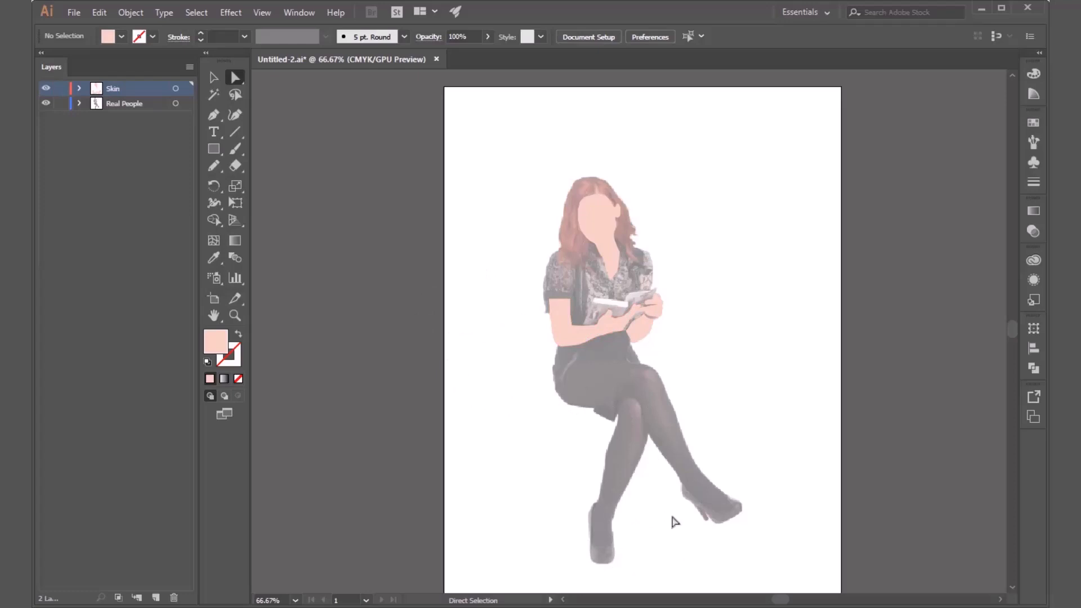
{"action": "scroll", "coordinate": [599, 313], "scroll_direction": "up", "scroll_amount": 3}
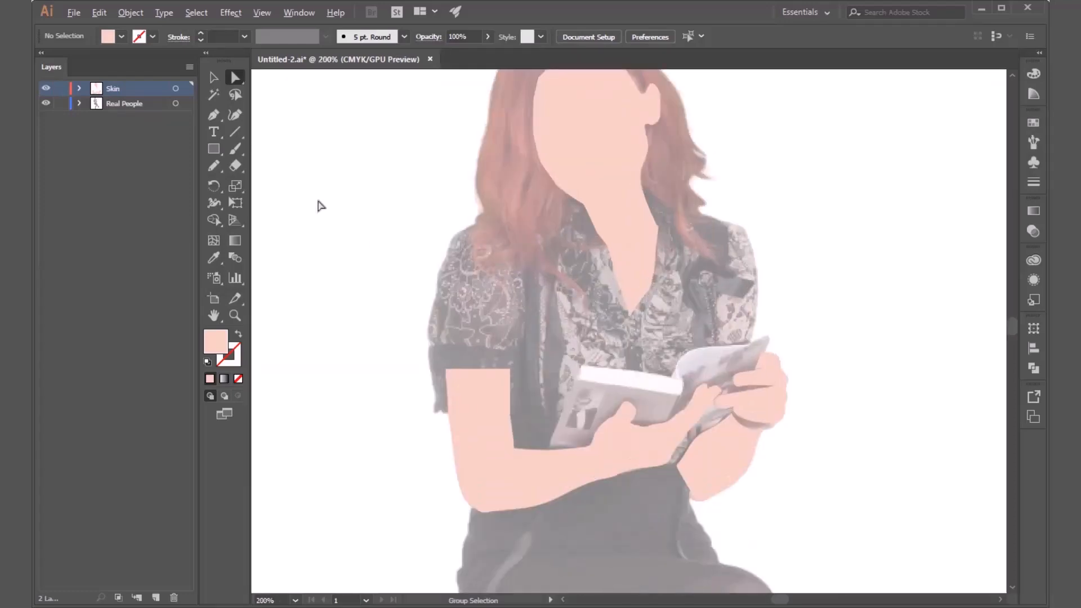
{"action": "left_click", "coordinate": [156, 598]}
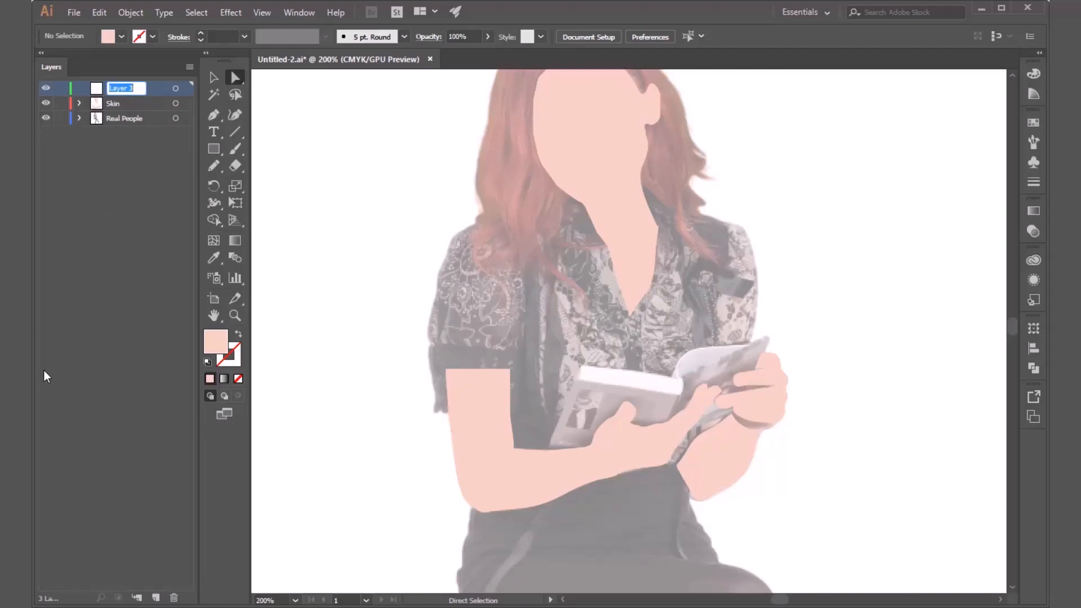
{"action": "type", "text": "Shirt"}
{"action": "key", "text": "Return"}
{"action": "left_click", "coordinate": [175, 89]}
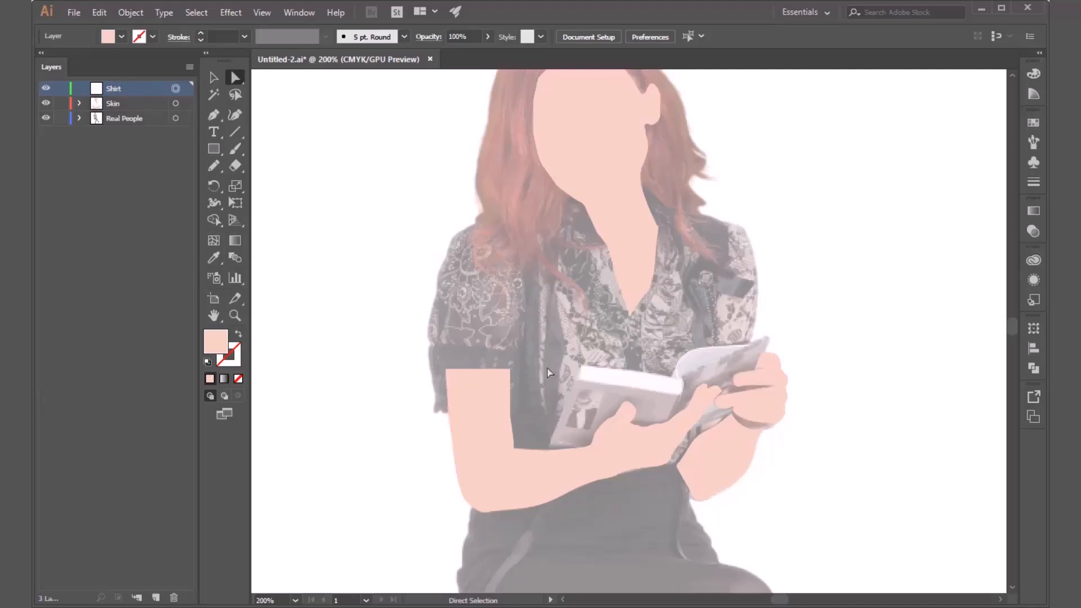
Try to trace the left sleeve's wavy hem and inner edge with the Pen tool on the Shirt layer.
{"action": "left_click", "coordinate": [213, 116]}
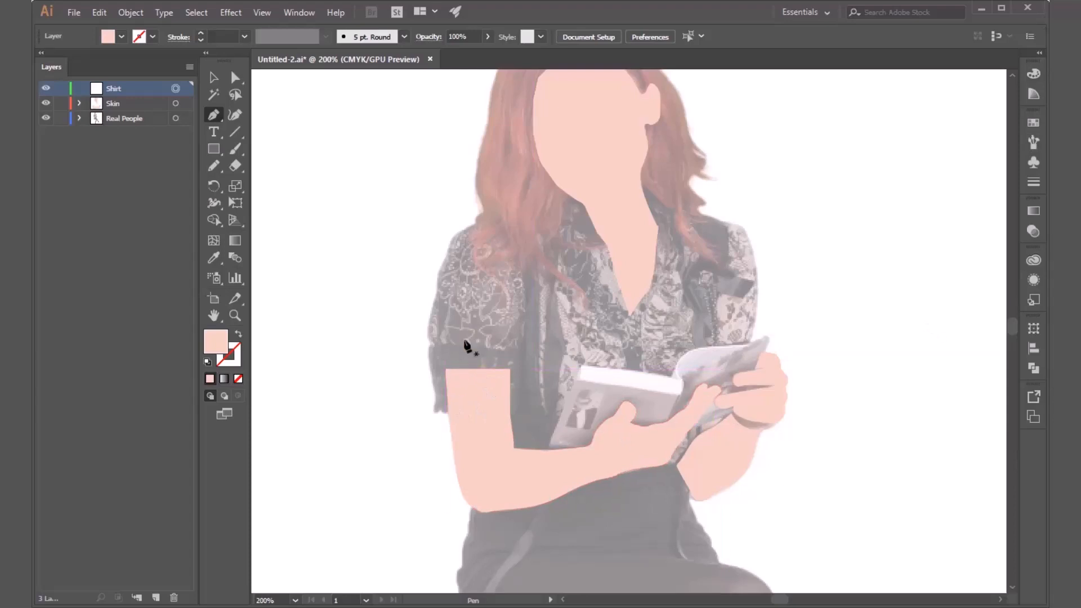
{"action": "scroll", "coordinate": [543, 342], "scroll_direction": "up", "scroll_amount": 1}
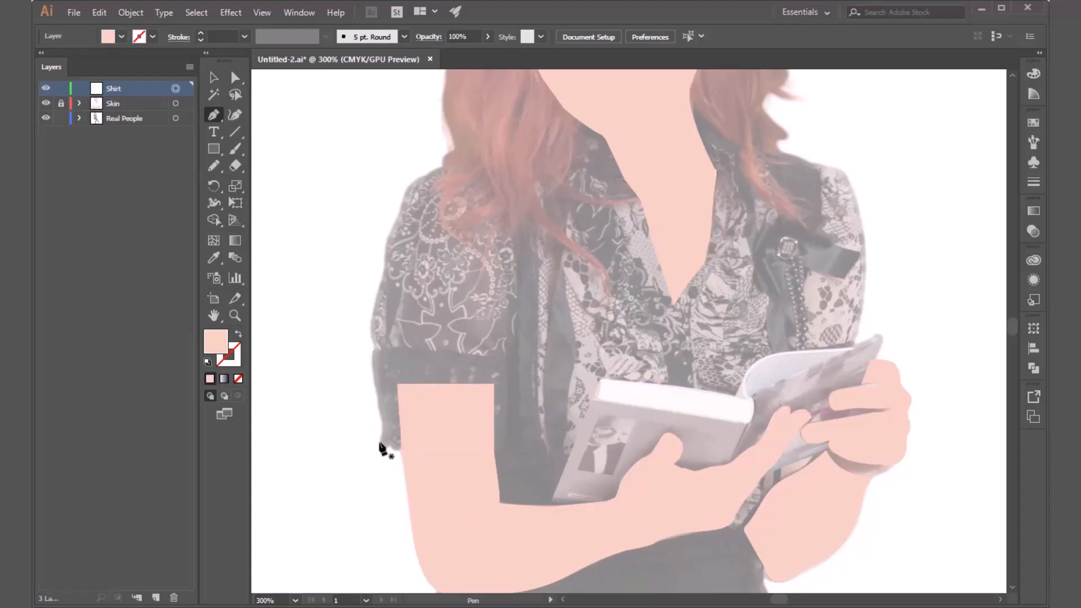
{"action": "left_click_drag", "start_coordinate": [378, 446], "coordinate": [482, 441]}
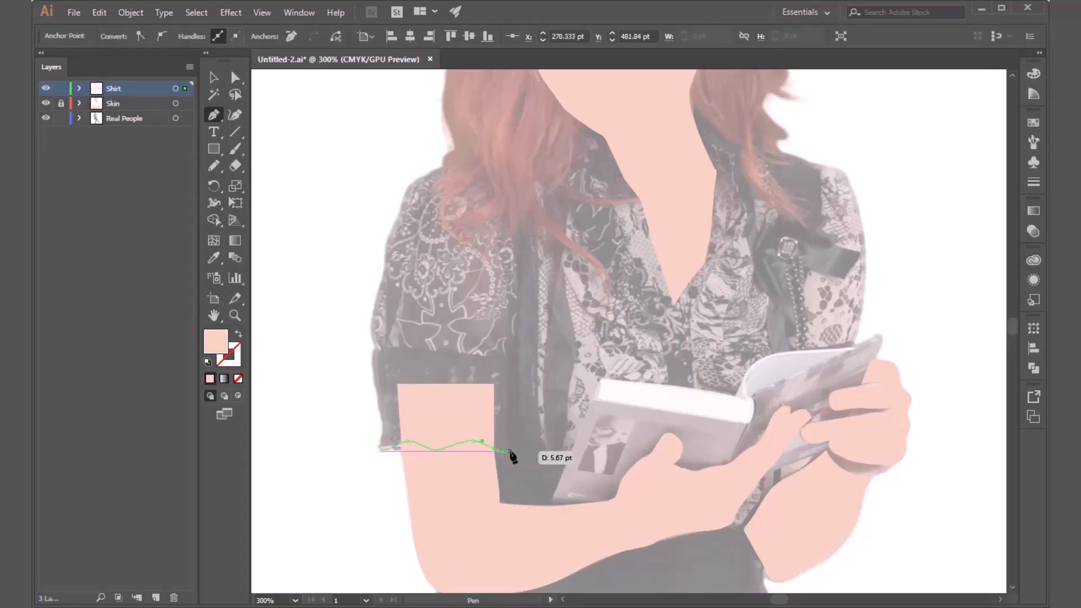
{"action": "left_click", "coordinate": [510, 451]}
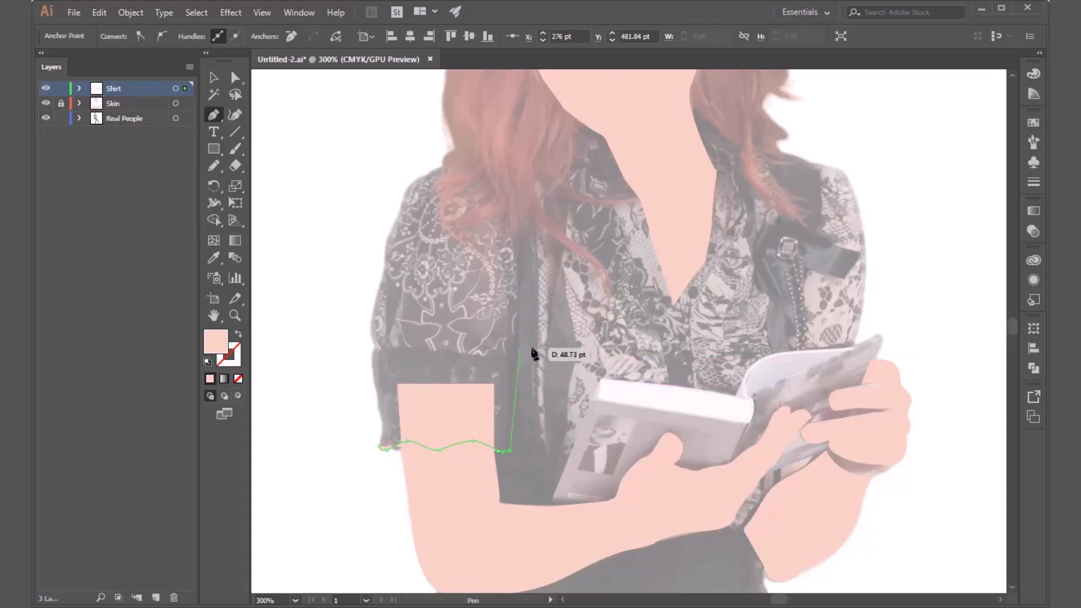
{"action": "left_click", "coordinate": [511, 350]}
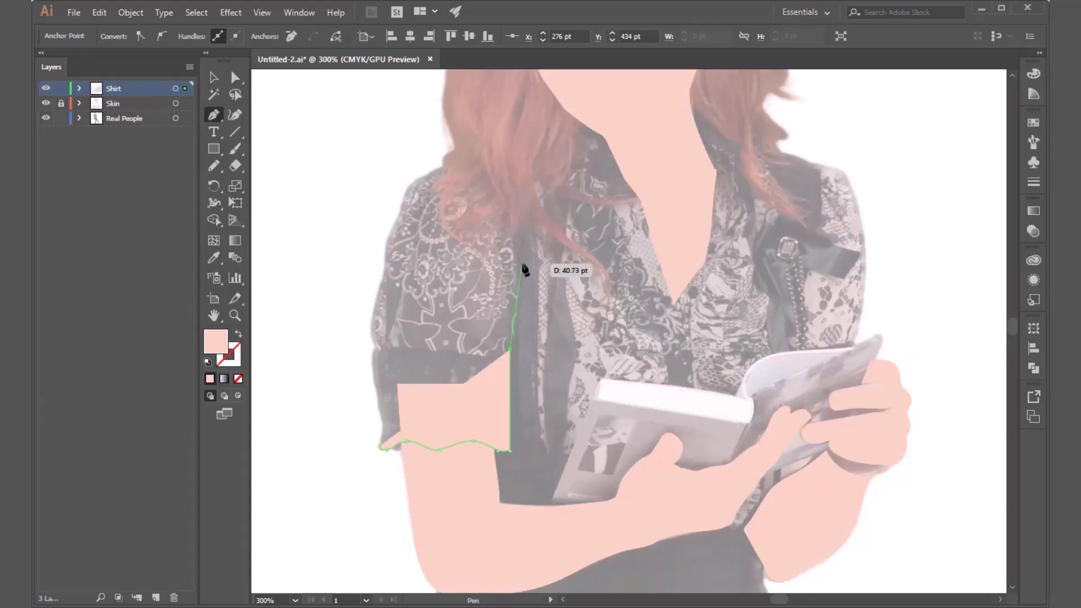
Undo the last sleeve segments and delete the unfinished hem path.
{"action": "key", "text": "ctrl+z"}
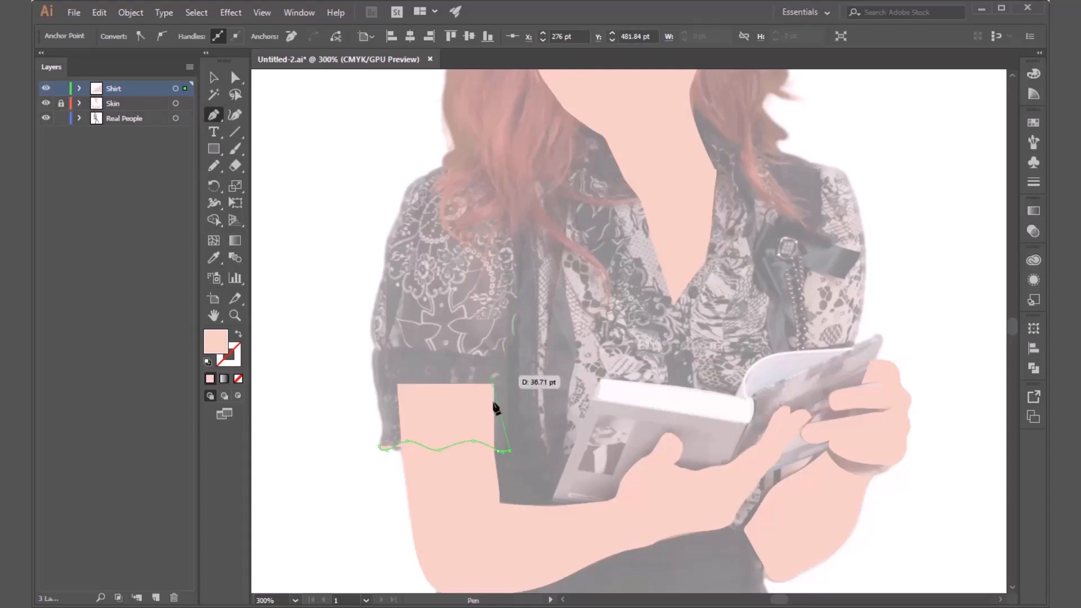
{"action": "key", "text": "v"}
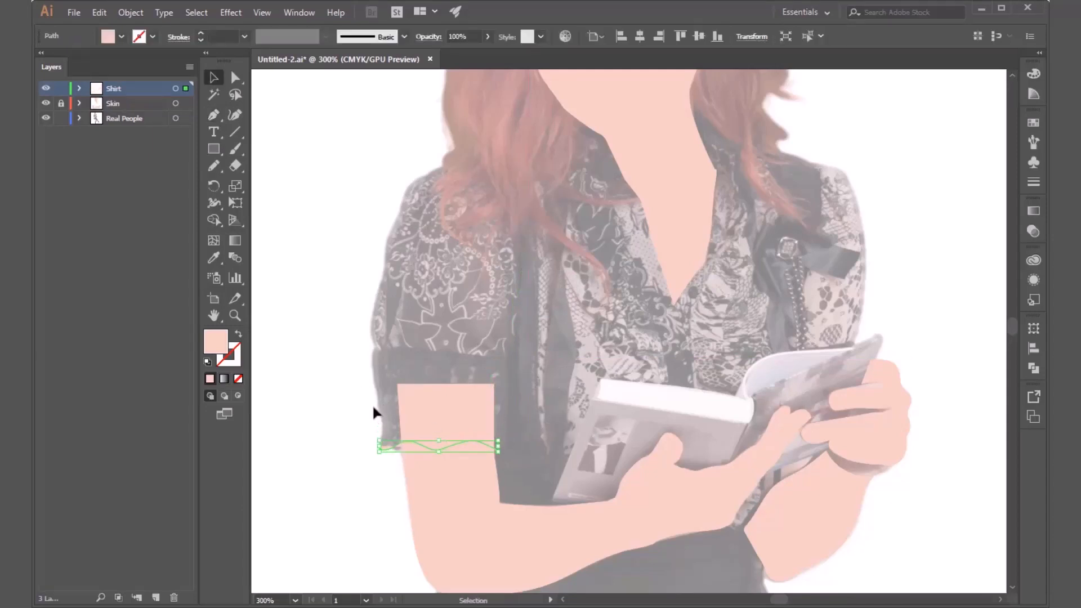
{"action": "key", "text": "Delete"}
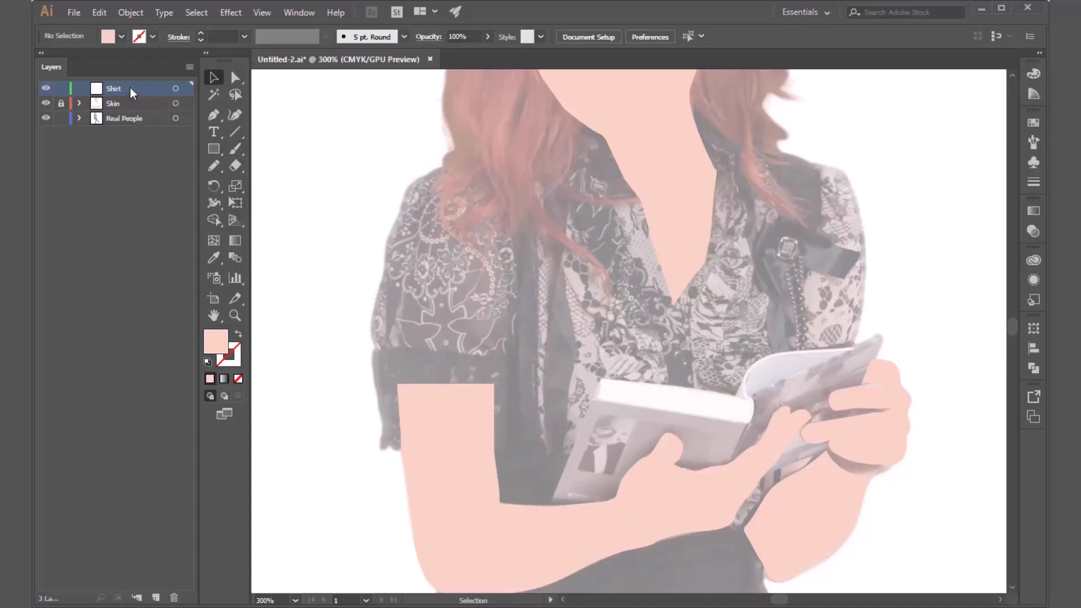
Browse the swatch library categories, examine the Textiles library's colour groups, and close it.
{"action": "left_click", "coordinate": [218, 119]}
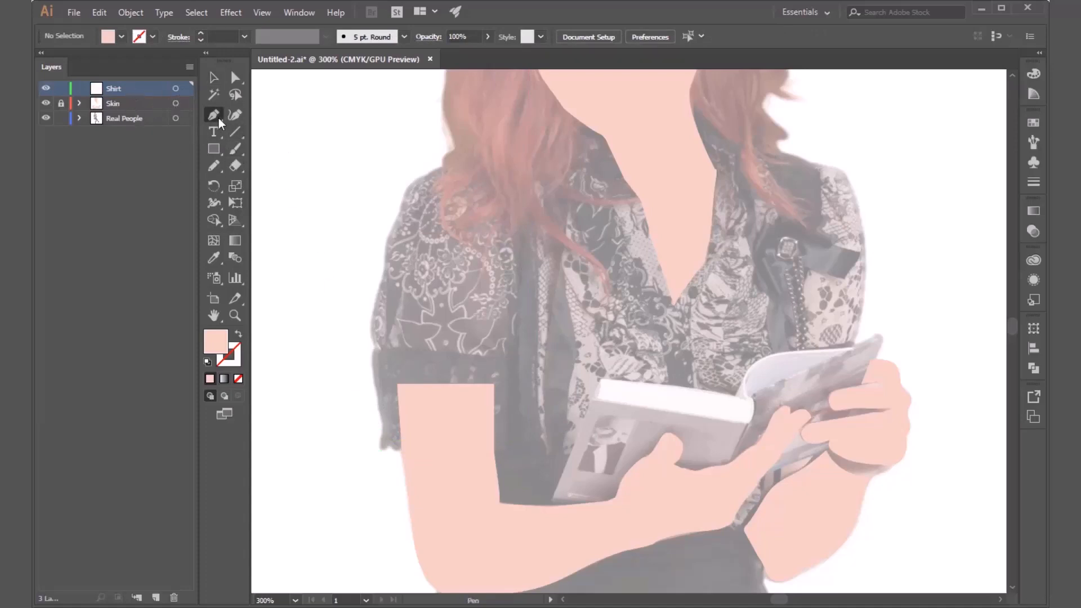
{"action": "scroll", "coordinate": [683, 374], "scroll_direction": "down", "scroll_amount": 3}
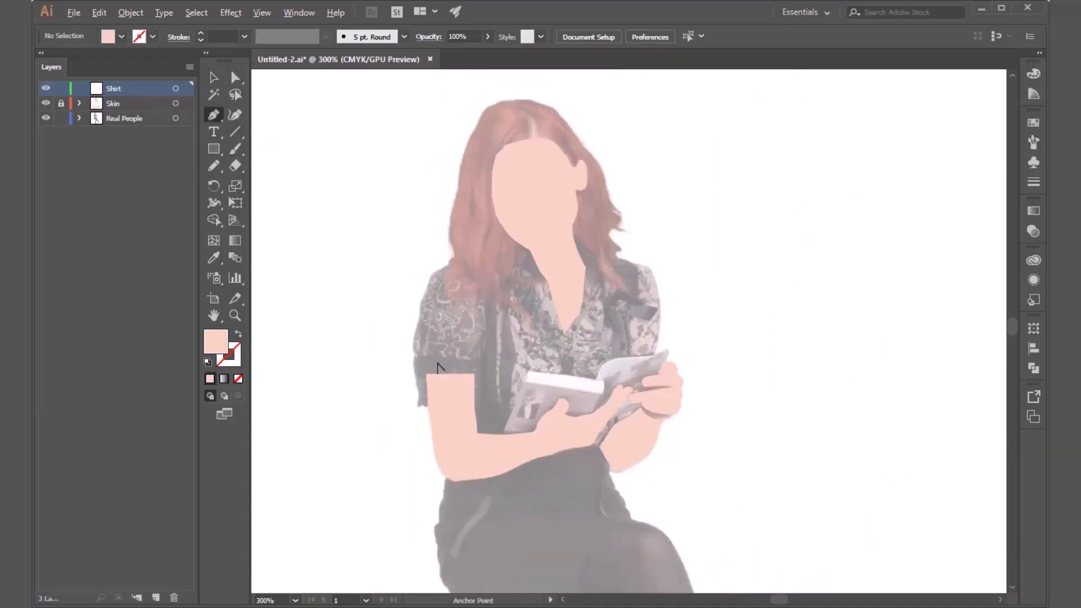
{"action": "scroll", "coordinate": [528, 400], "scroll_direction": "up", "scroll_amount": 2}
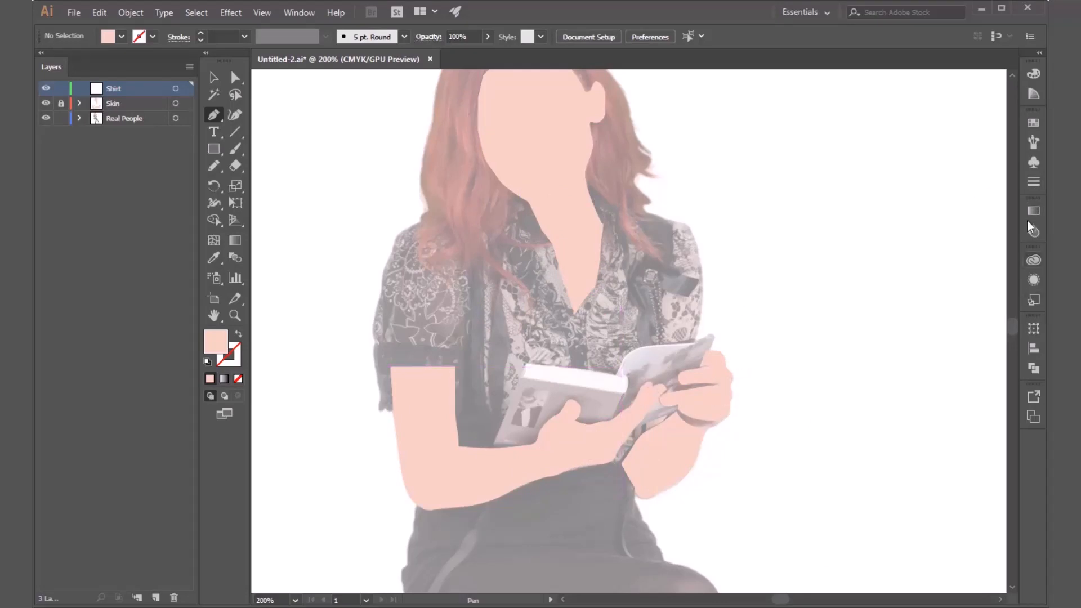
{"action": "left_click", "coordinate": [1032, 124]}
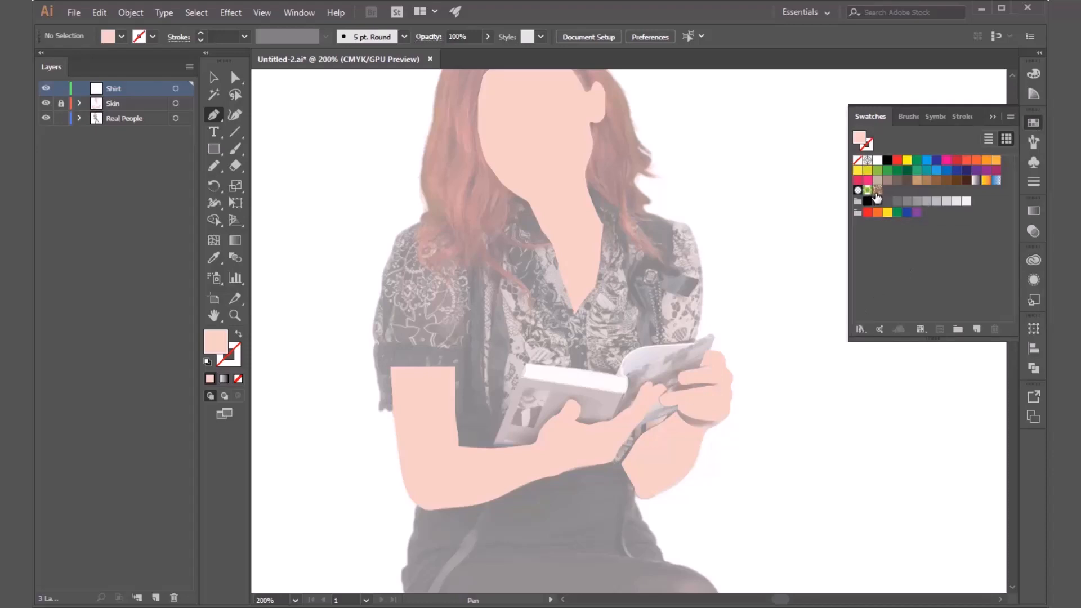
{"action": "left_click", "coordinate": [860, 329]}
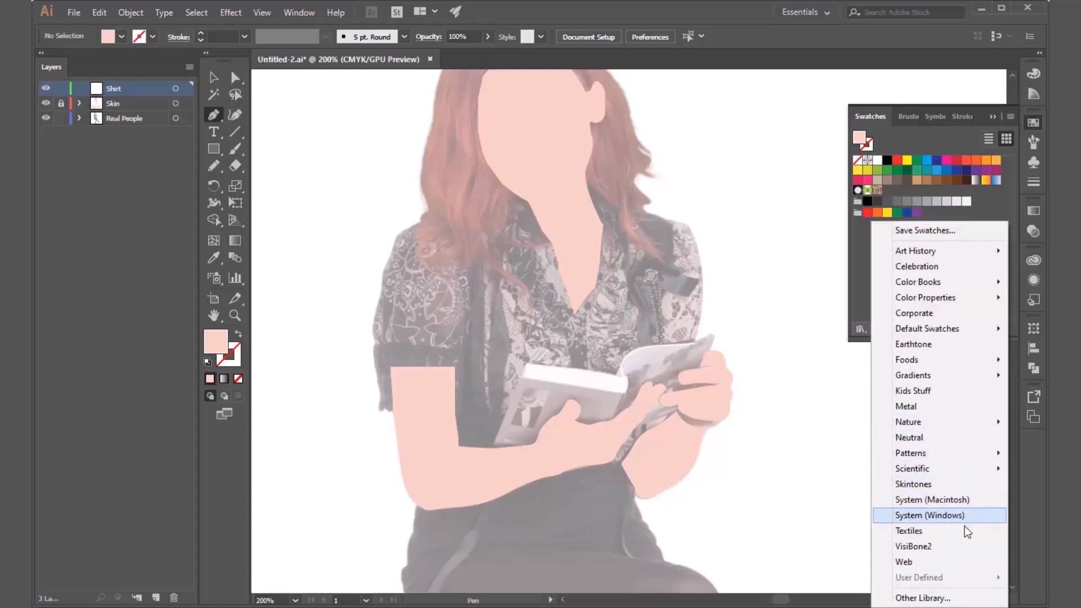
{"action": "mouse_move", "coordinate": [951, 455]}
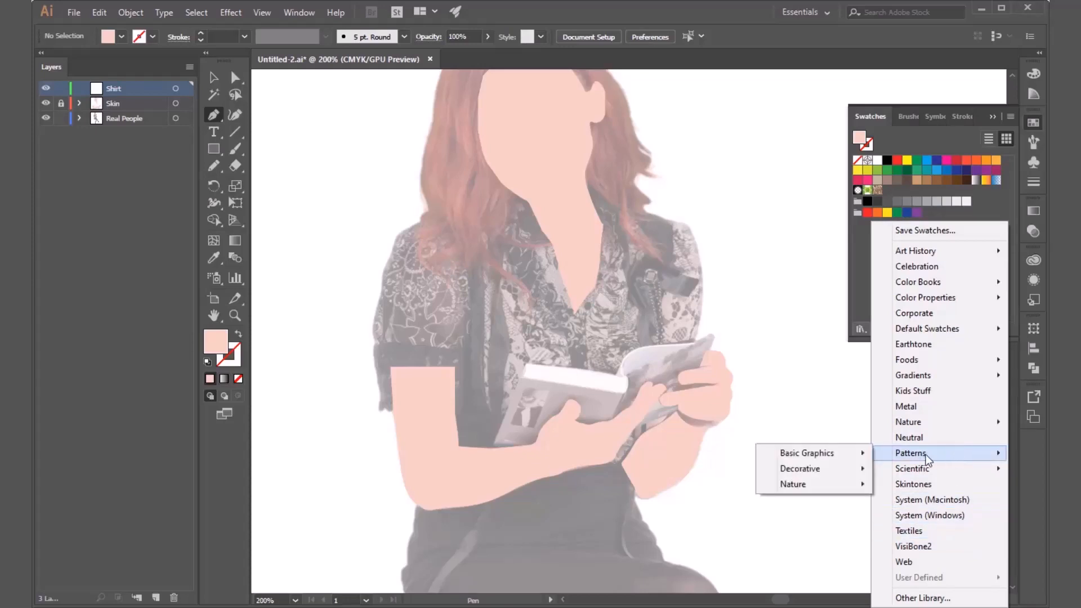
{"action": "mouse_move", "coordinate": [855, 455]}
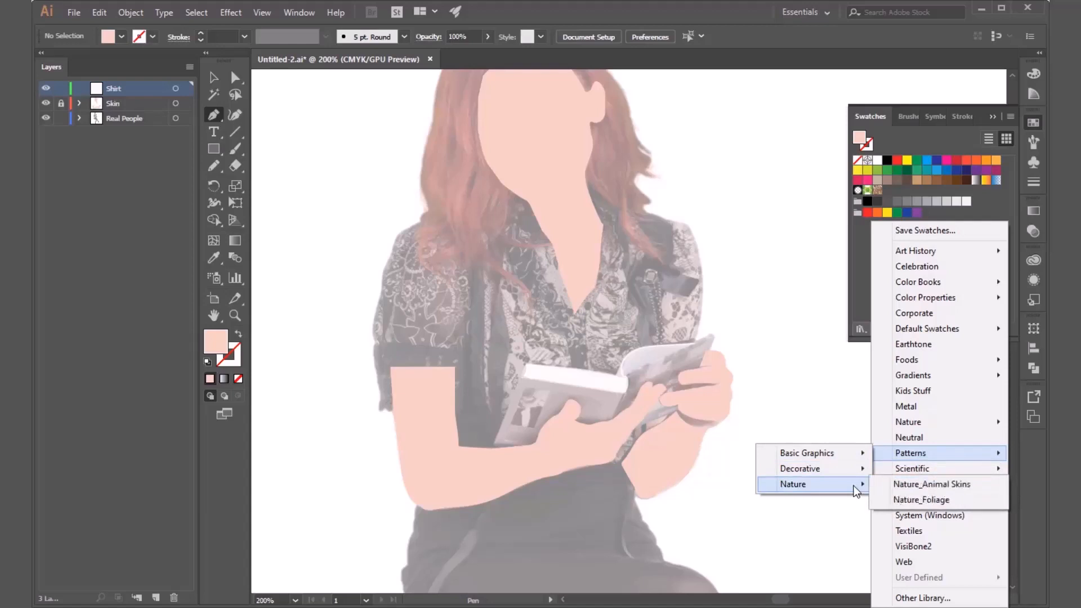
{"action": "left_click", "coordinate": [938, 531]}
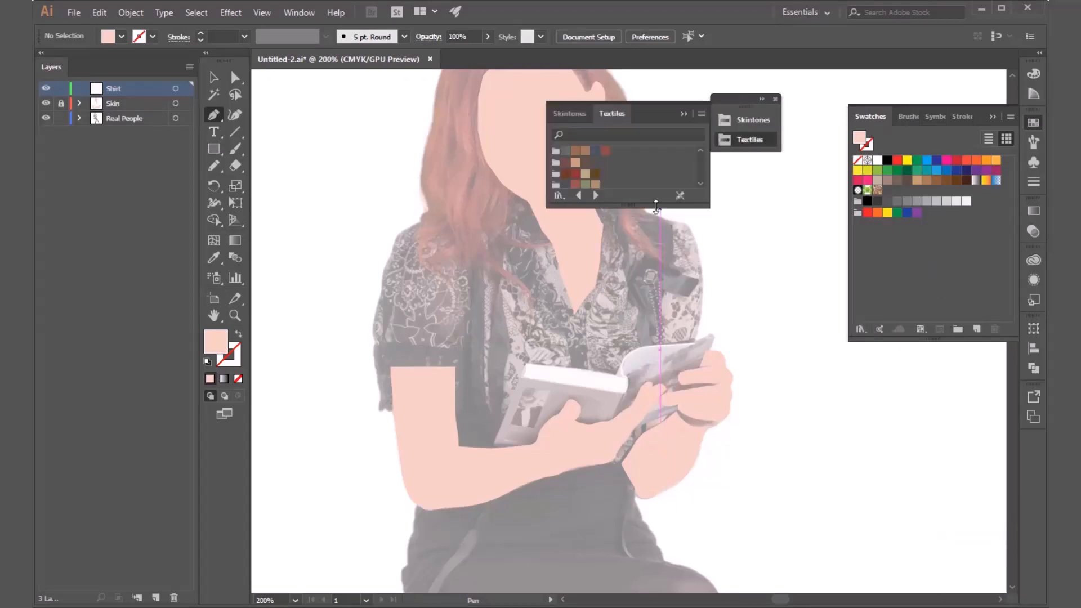
{"action": "left_click_drag", "start_coordinate": [661, 252], "coordinate": [671, 367]}
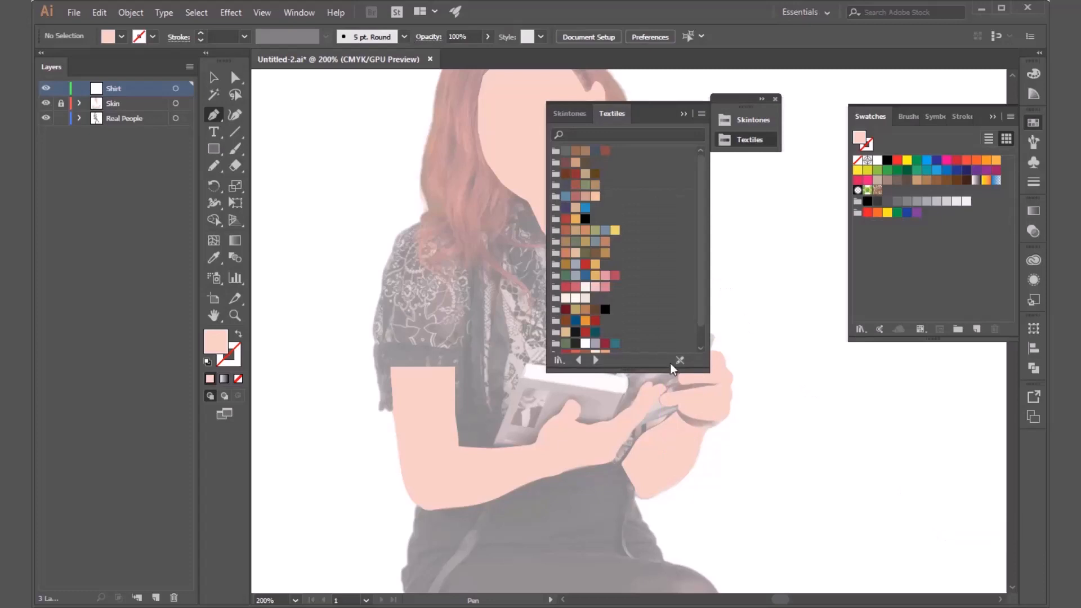
{"action": "left_click", "coordinate": [683, 113]}
{"action": "left_click", "coordinate": [775, 99]}
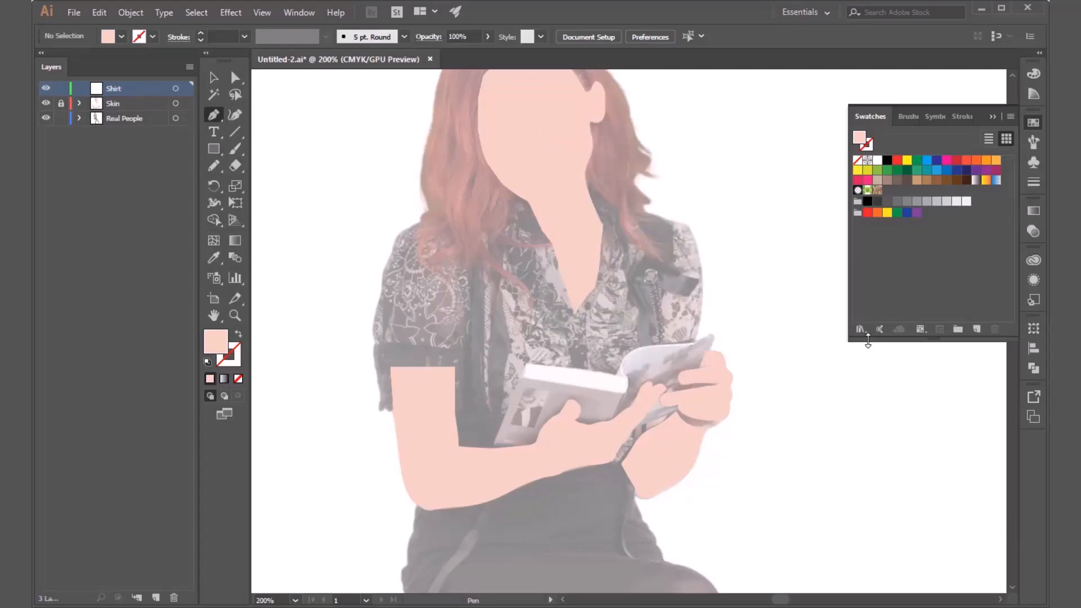
Open the Basic Graphics_Dots pattern library and set the fill to its first pattern of small black dots.
{"action": "left_click", "coordinate": [858, 330]}
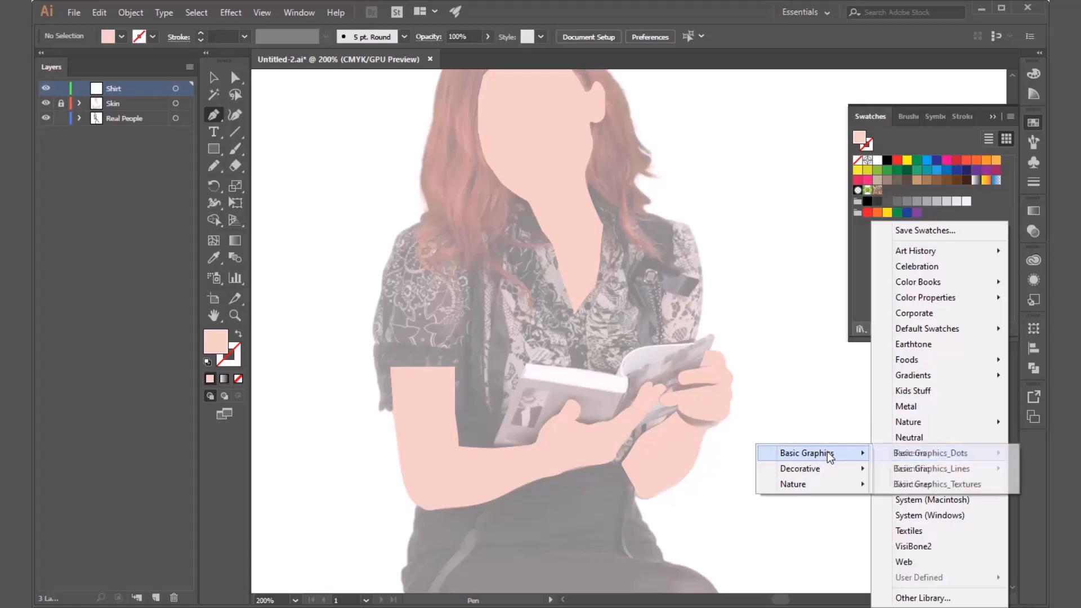
{"action": "left_click", "coordinate": [914, 455]}
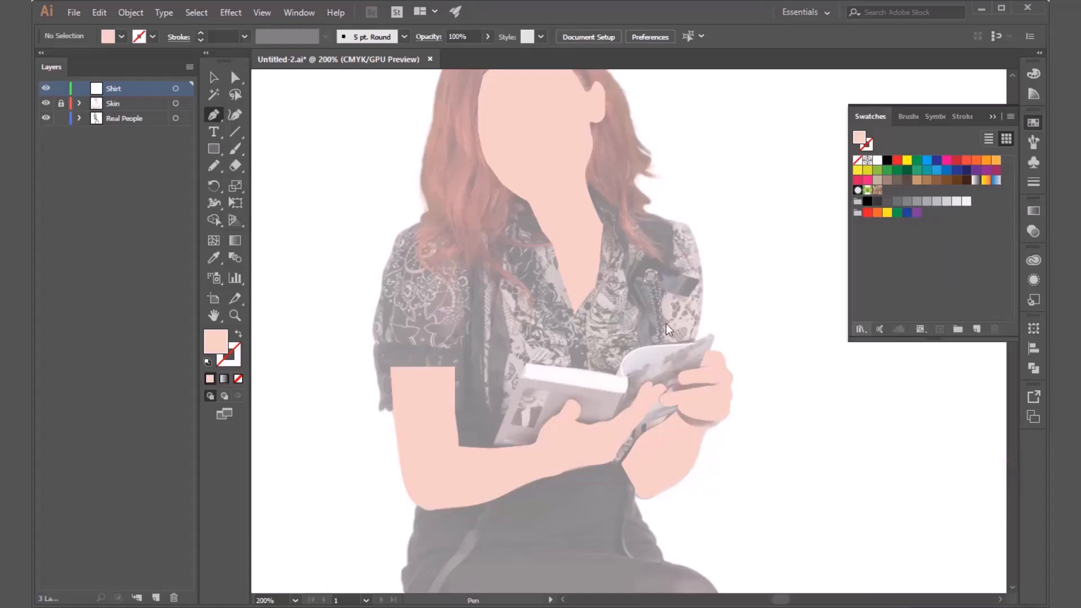
{"action": "left_click_drag", "start_coordinate": [642, 206], "coordinate": [648, 421]}
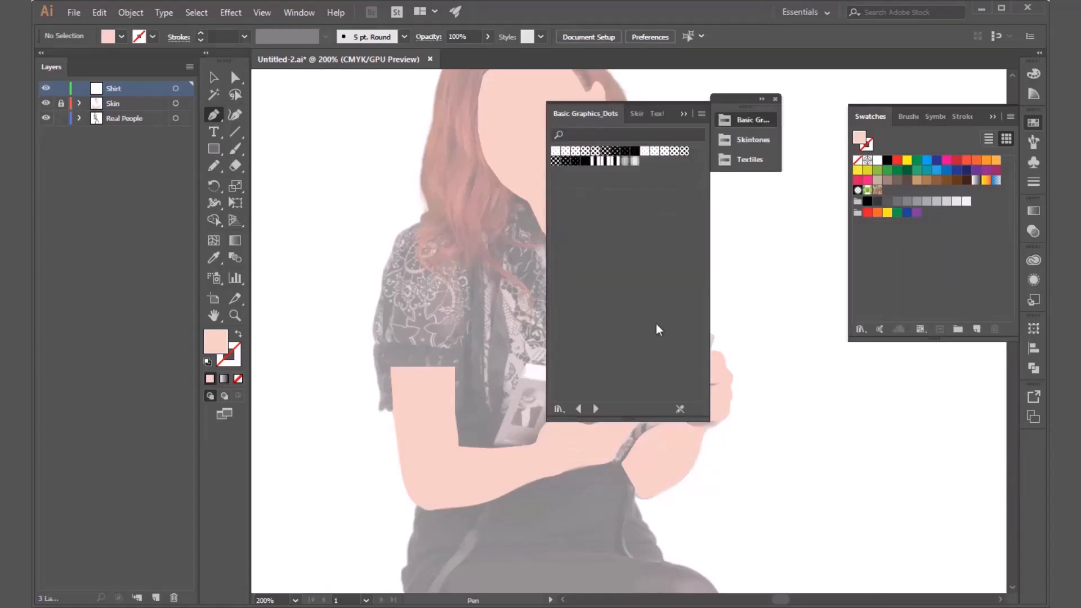
{"action": "left_click", "coordinate": [555, 151]}
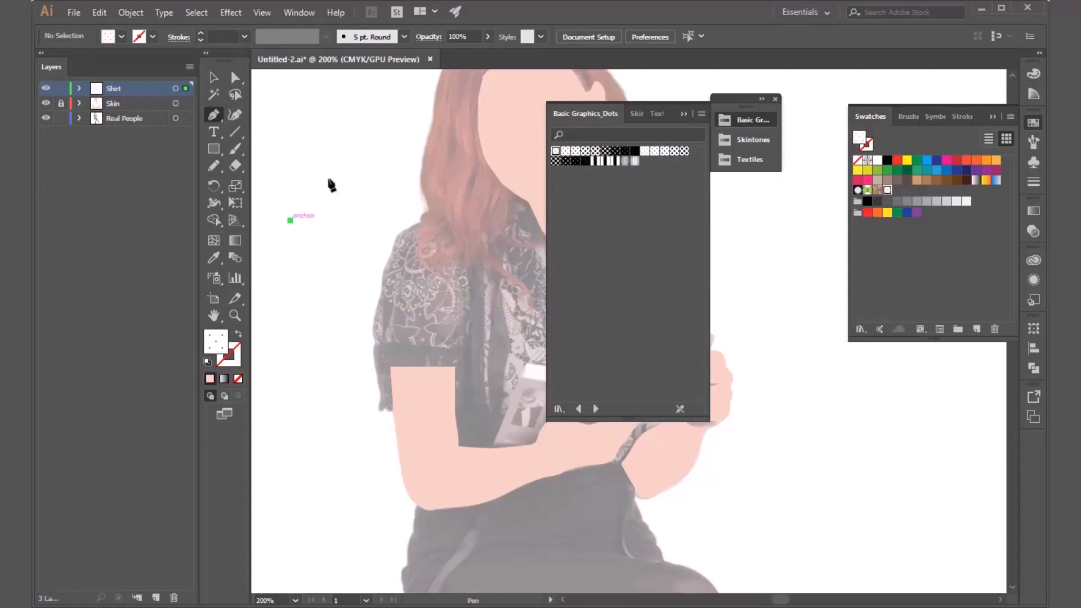
Draw a rough rounded test shape with the Pen tool beside the left sleeve and move it down next to the arm.
{"action": "left_click_drag", "start_coordinate": [336, 177], "coordinate": [352, 175]}
{"action": "left_click_drag", "start_coordinate": [379, 180], "coordinate": [388, 186]}
{"action": "left_click_drag", "start_coordinate": [408, 249], "coordinate": [411, 270]}
{"action": "left_click_drag", "start_coordinate": [395, 319], "coordinate": [382, 333]}
{"action": "left_click", "coordinate": [325, 358]}
{"action": "left_click", "coordinate": [290, 302]}
{"action": "left_click", "coordinate": [283, 292]}
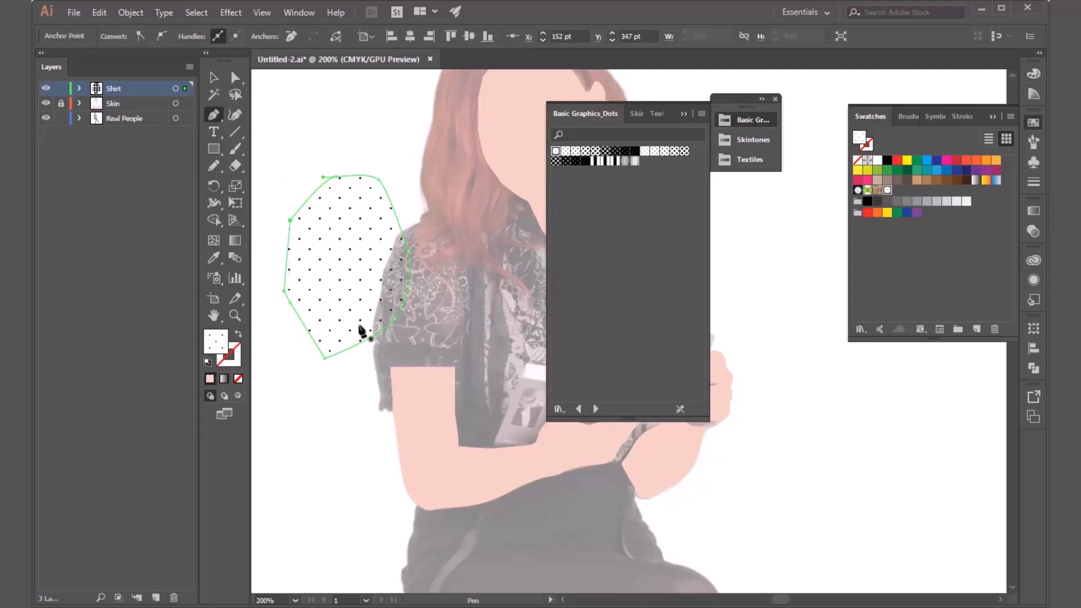
{"action": "key", "text": "v"}
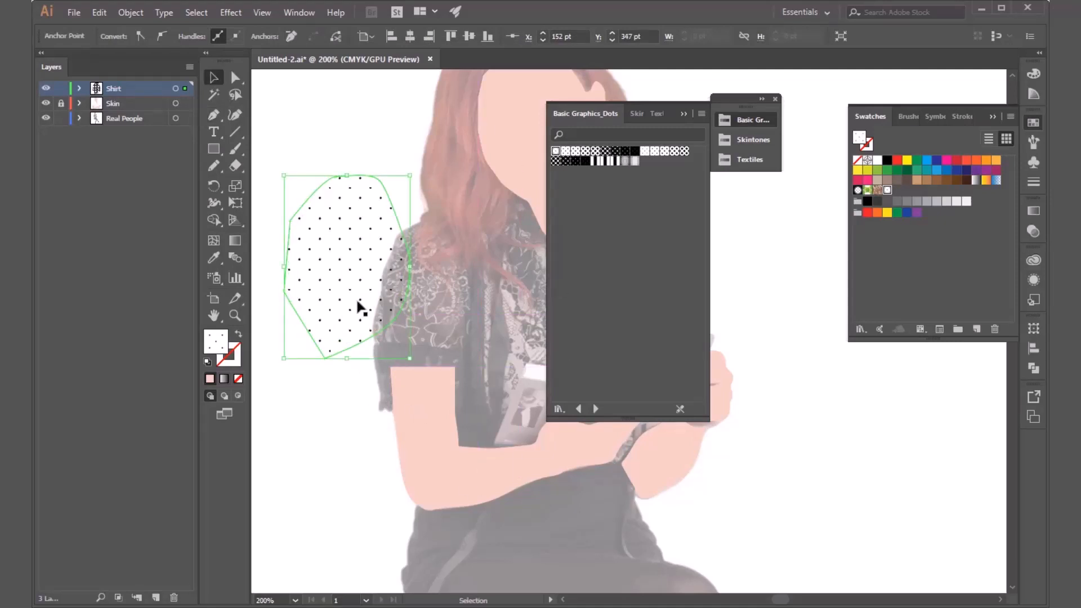
{"action": "left_click_drag", "start_coordinate": [359, 309], "coordinate": [367, 450]}
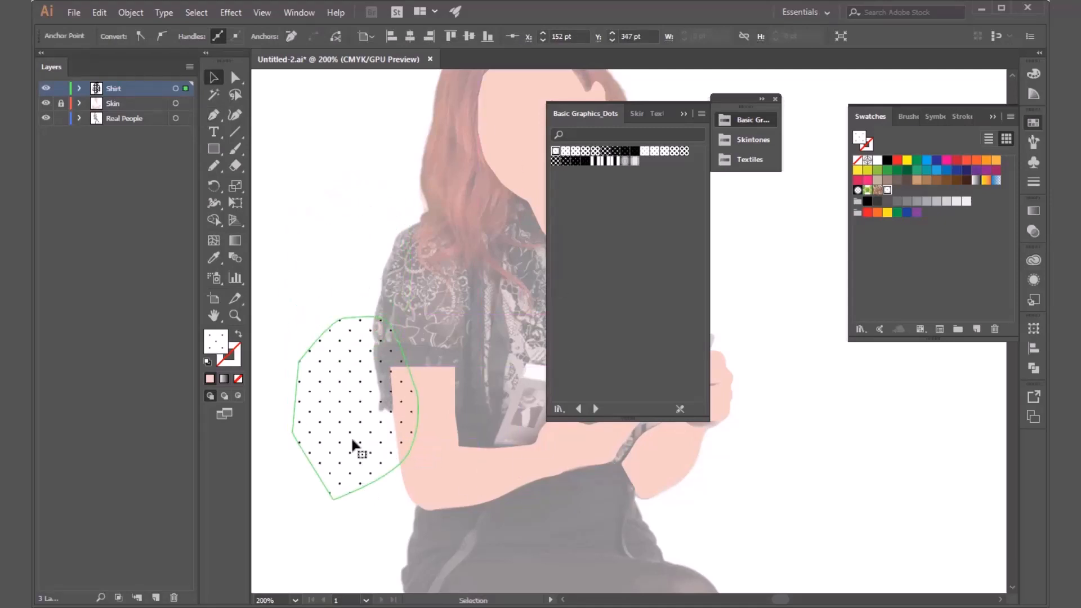
Try several black-on-white and white-on-black dot patterns from the library as the test shape's fill.
{"action": "left_click", "coordinate": [580, 151]}
{"action": "left_click", "coordinate": [604, 151]}
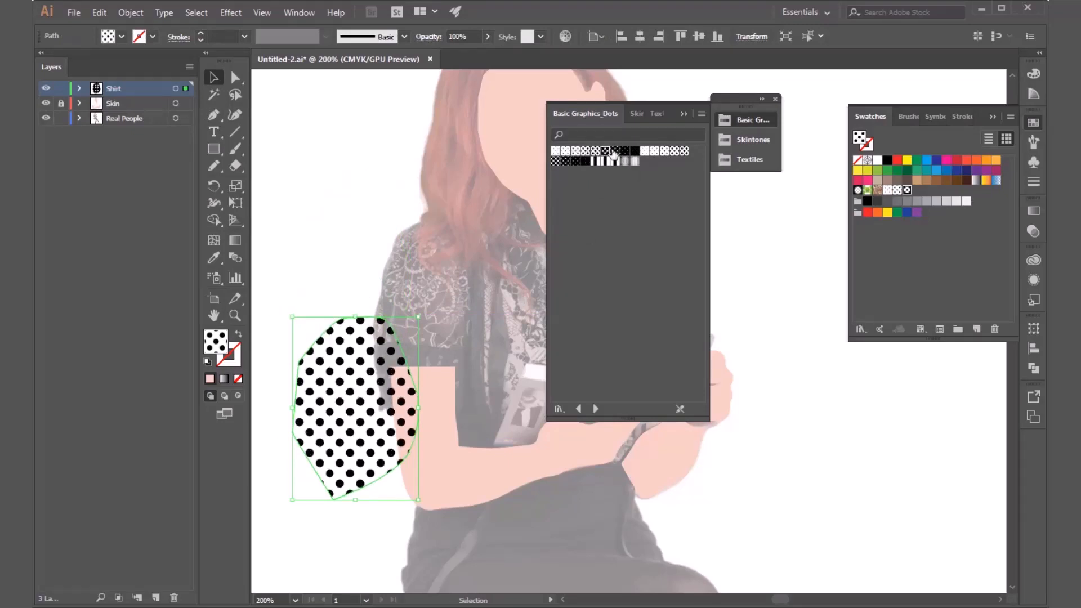
{"action": "left_click", "coordinate": [614, 151]}
{"action": "left_click", "coordinate": [624, 151]}
{"action": "left_click", "coordinate": [634, 151]}
{"action": "left_click", "coordinate": [655, 151]}
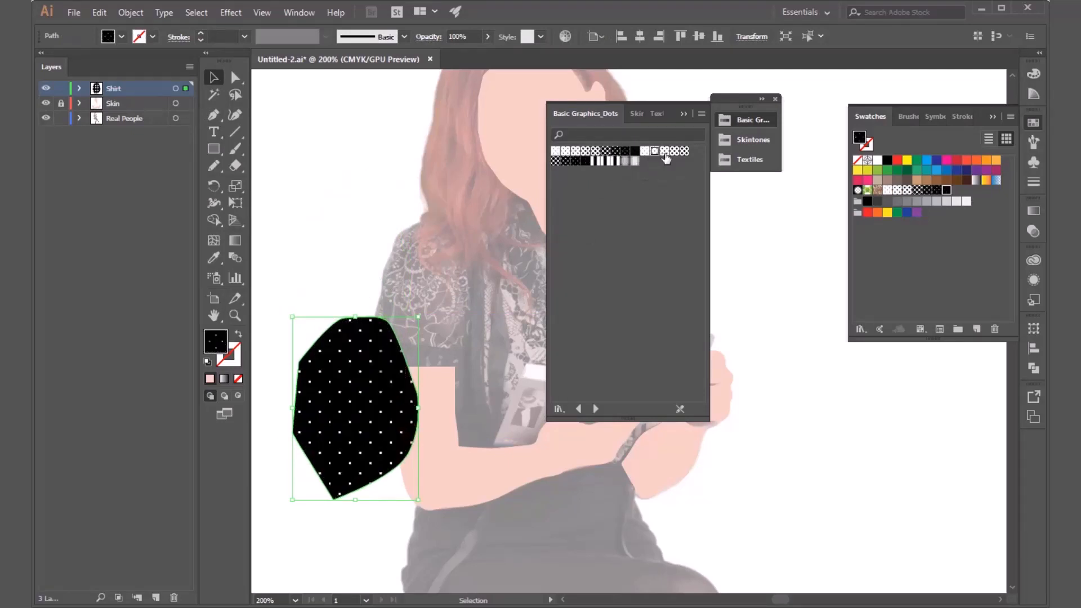
Try the brown scroll pattern and the green foliage pattern as the test shape's fill.
{"action": "left_click", "coordinate": [876, 191]}
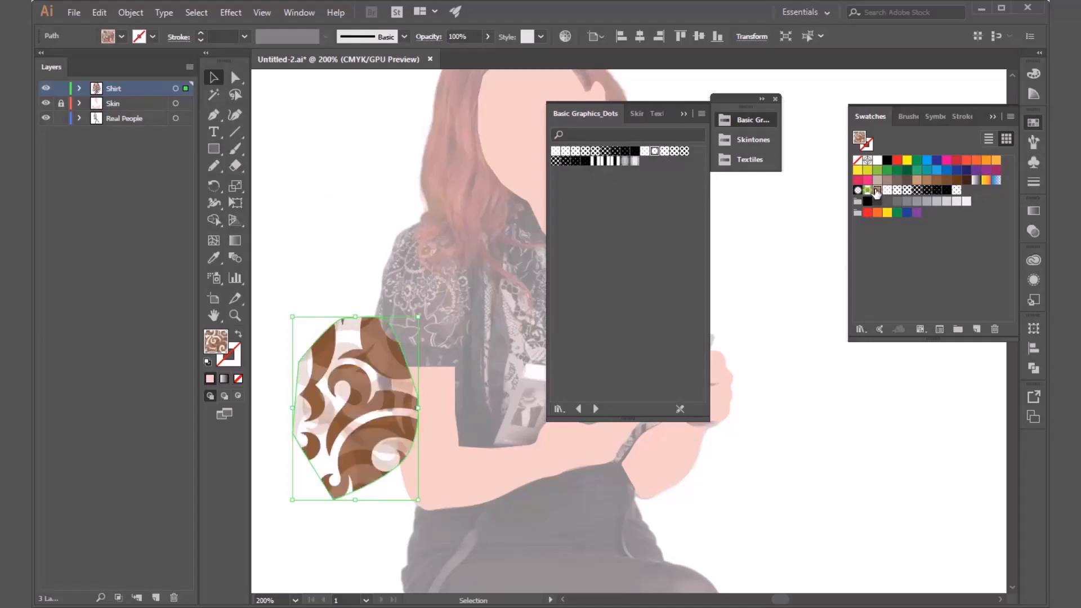
{"action": "left_click", "coordinate": [868, 191]}
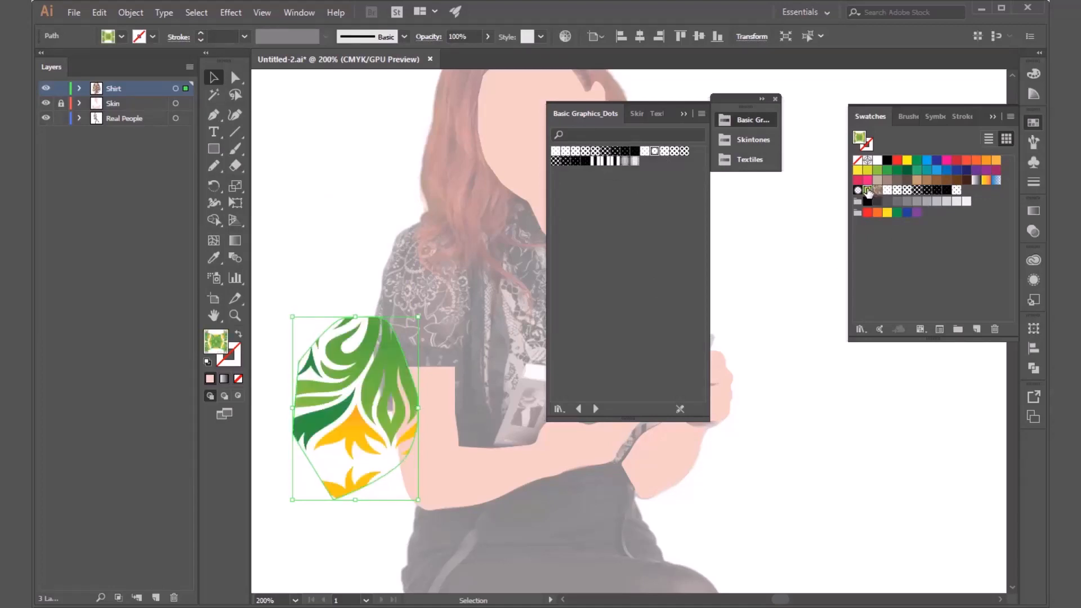
{"action": "left_click", "coordinate": [877, 191]}
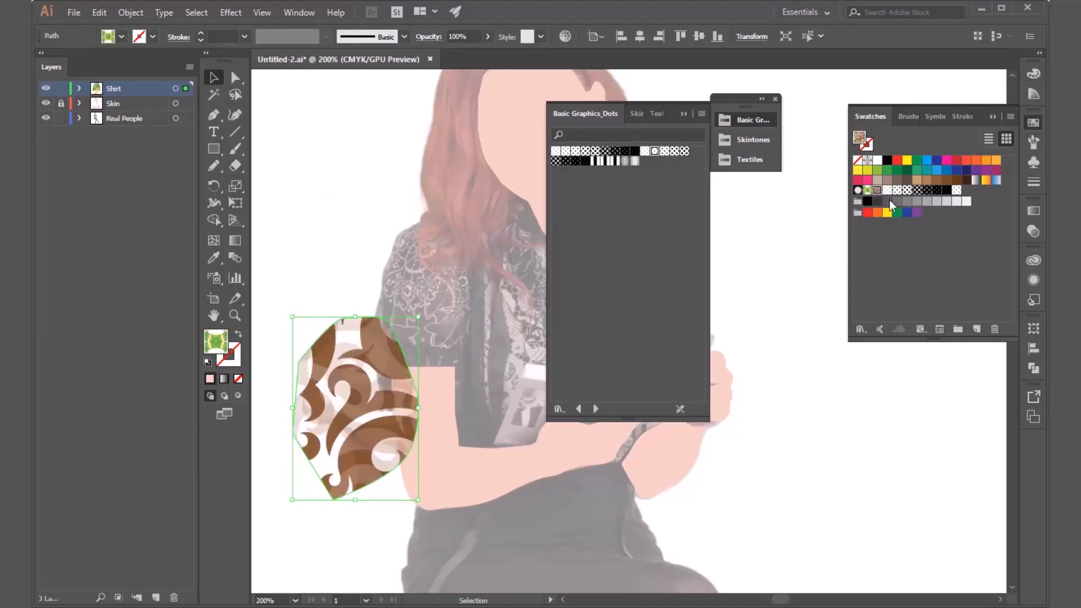
Delete the patterned test shape from the Shirt layer and close the dot pattern library.
{"action": "double_click", "coordinate": [388, 409]}
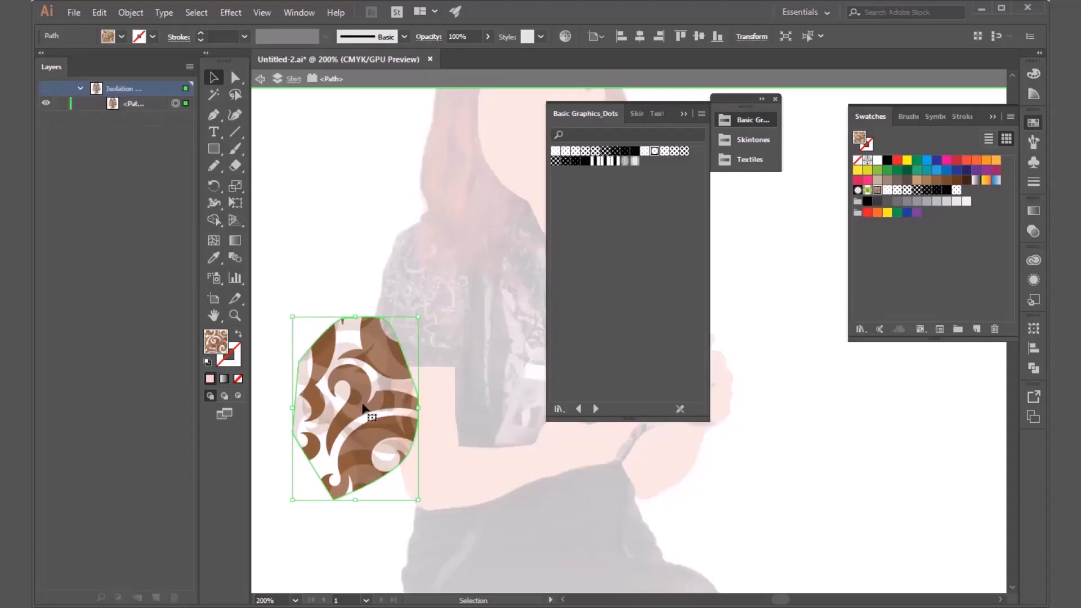
{"action": "key", "text": "Escape"}
{"action": "left_click_drag", "start_coordinate": [356, 397], "coordinate": [386, 431]}
{"action": "key", "text": "Delete"}
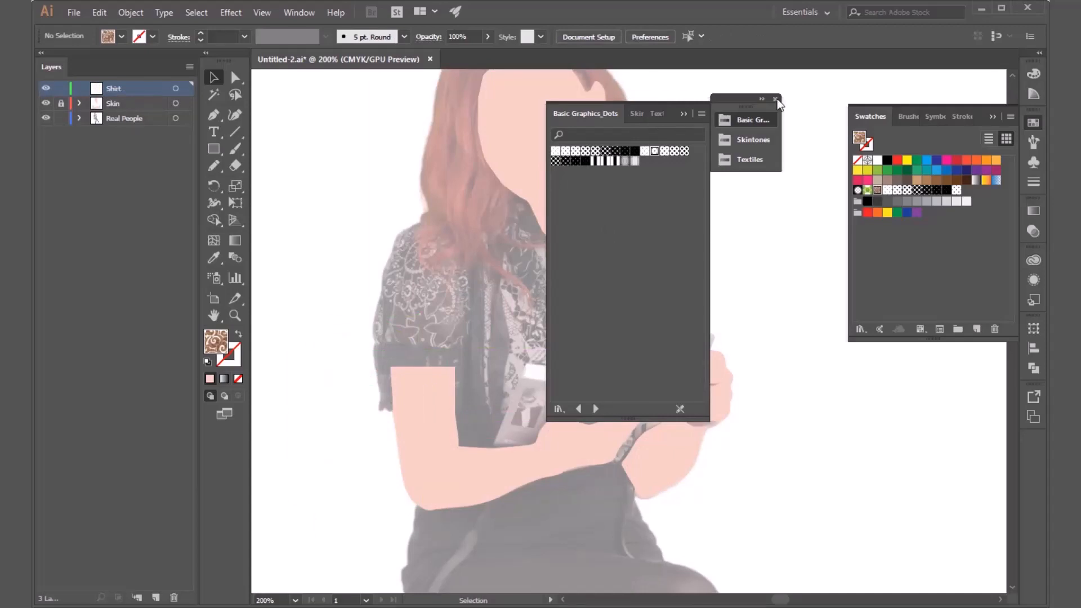
{"action": "left_click", "coordinate": [776, 99]}
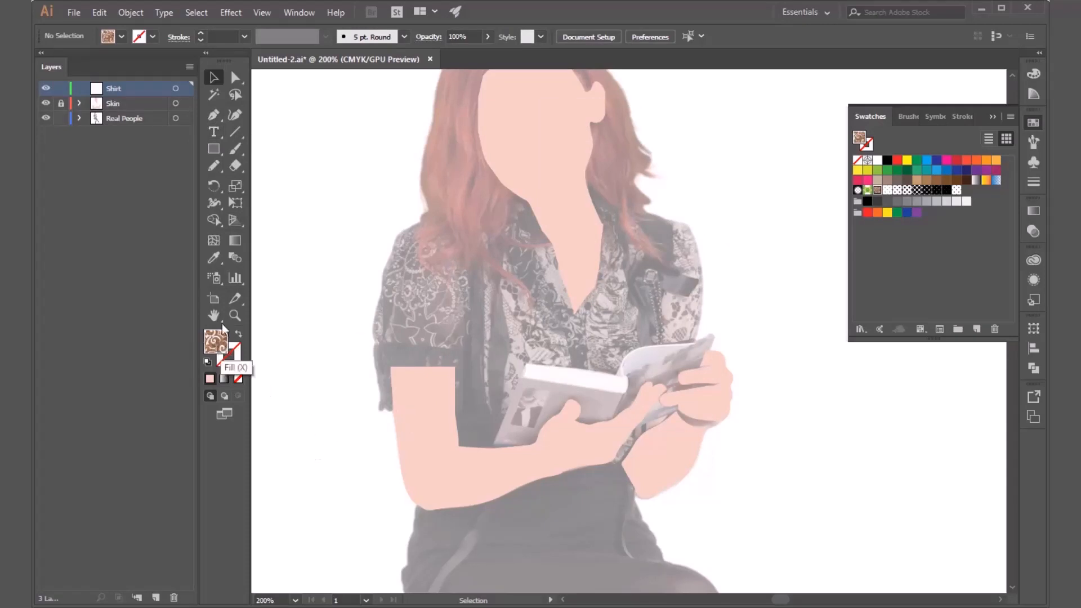
Set the fill to the solid neutral gray 929293 for drawing the shirt with the Pen tool.
{"action": "left_click", "coordinate": [214, 116]}
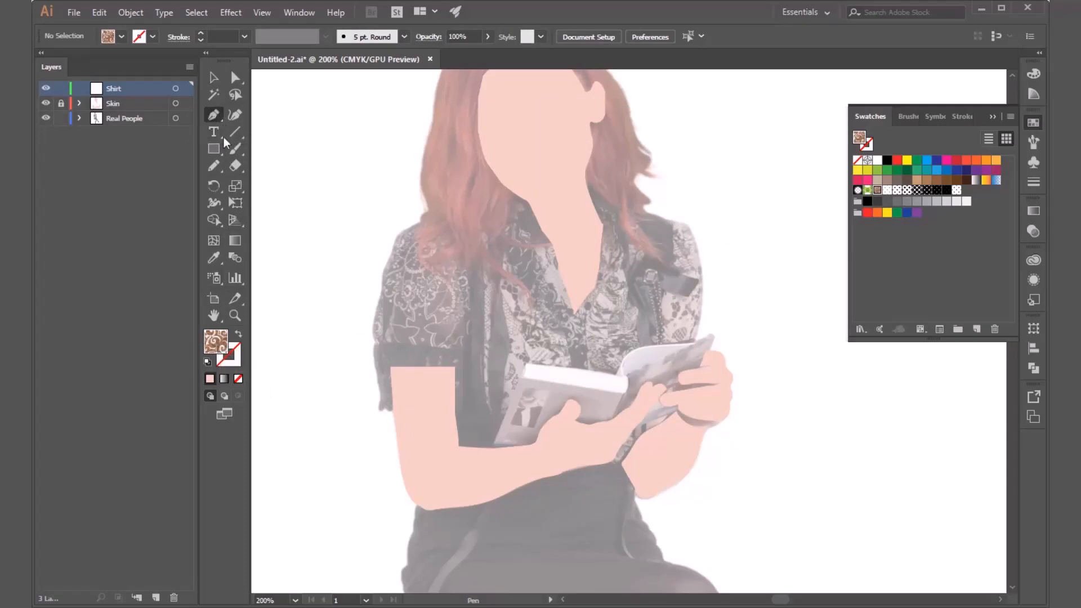
{"action": "double_click", "coordinate": [218, 350]}
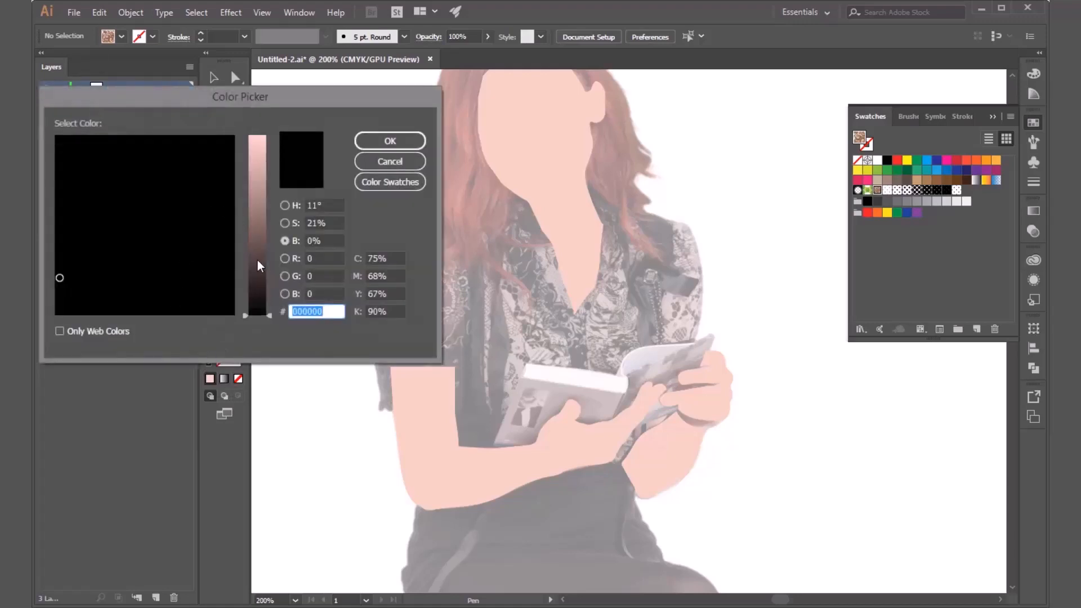
{"action": "left_click_drag", "start_coordinate": [260, 266], "coordinate": [283, 144]}
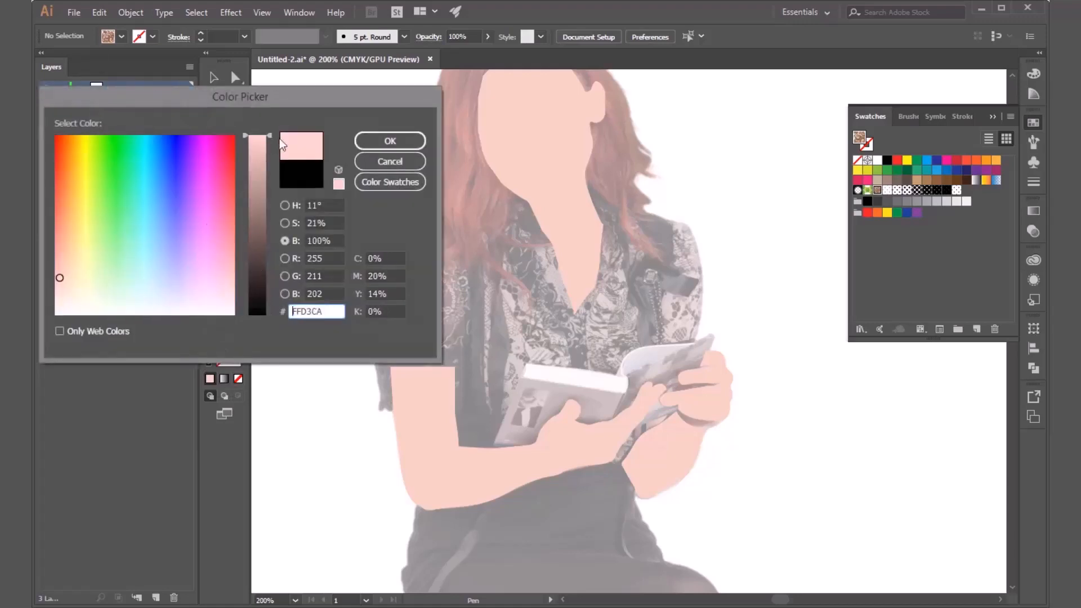
{"action": "left_click", "coordinate": [63, 291]}
{"action": "mouse_move", "coordinate": [70, 287]}
{"action": "left_mouse_down"}
{"action": "mouse_move", "coordinate": [65, 268]}
{"action": "mouse_move", "coordinate": [104, 261]}
{"action": "mouse_move", "coordinate": [151, 275]}
{"action": "mouse_move", "coordinate": [119, 289]}
{"action": "mouse_move", "coordinate": [148, 299]}
{"action": "left_mouse_up"}
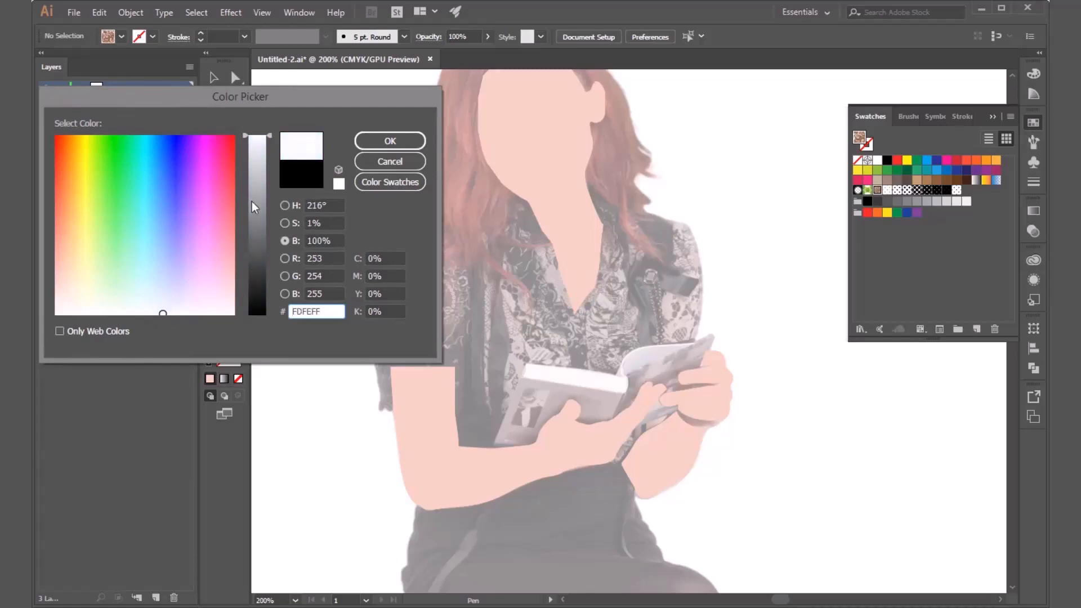
{"action": "left_click_drag", "start_coordinate": [259, 142], "coordinate": [250, 212]}
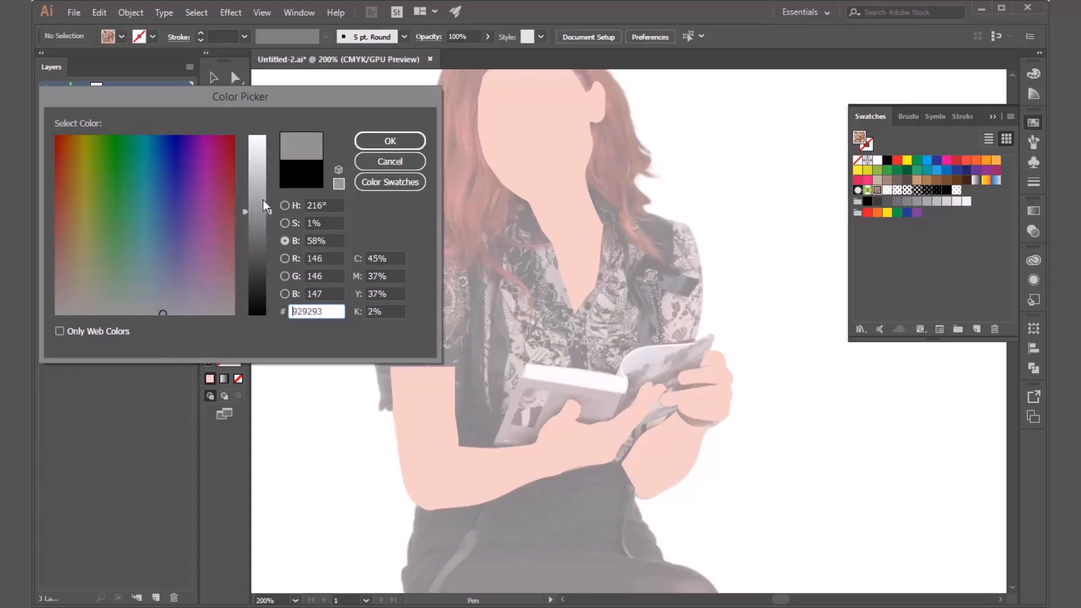
{"action": "left_click", "coordinate": [356, 146]}
Trace the left sleeve's lower outer edge and wavy hem with the Pen tool, ending in a corner at the hem's inner end.
{"action": "scroll", "coordinate": [387, 374], "scroll_direction": "up", "scroll_amount": 3}
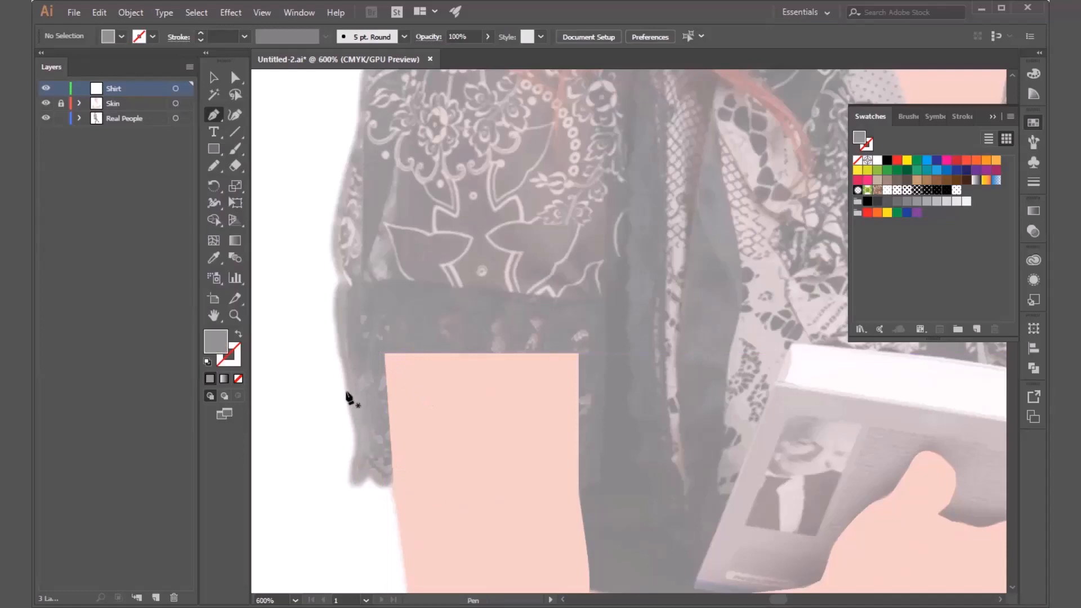
{"action": "left_click", "coordinate": [339, 355]}
{"action": "left_click", "coordinate": [354, 432]}
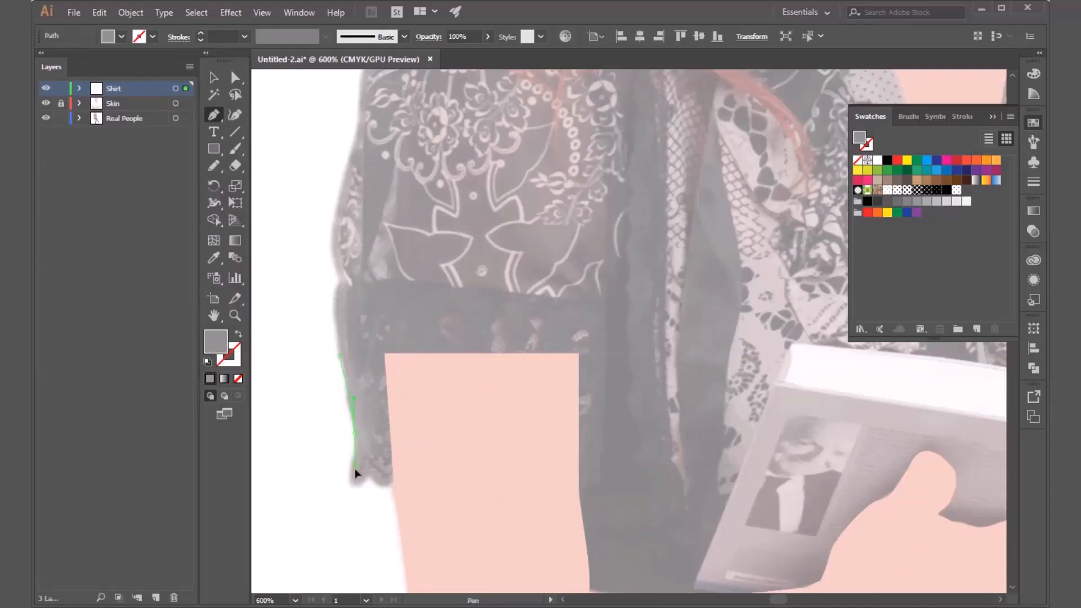
{"action": "left_click_drag", "start_coordinate": [350, 484], "coordinate": [511, 488]}
{"action": "left_click_drag", "start_coordinate": [541, 491], "coordinate": [613, 491]}
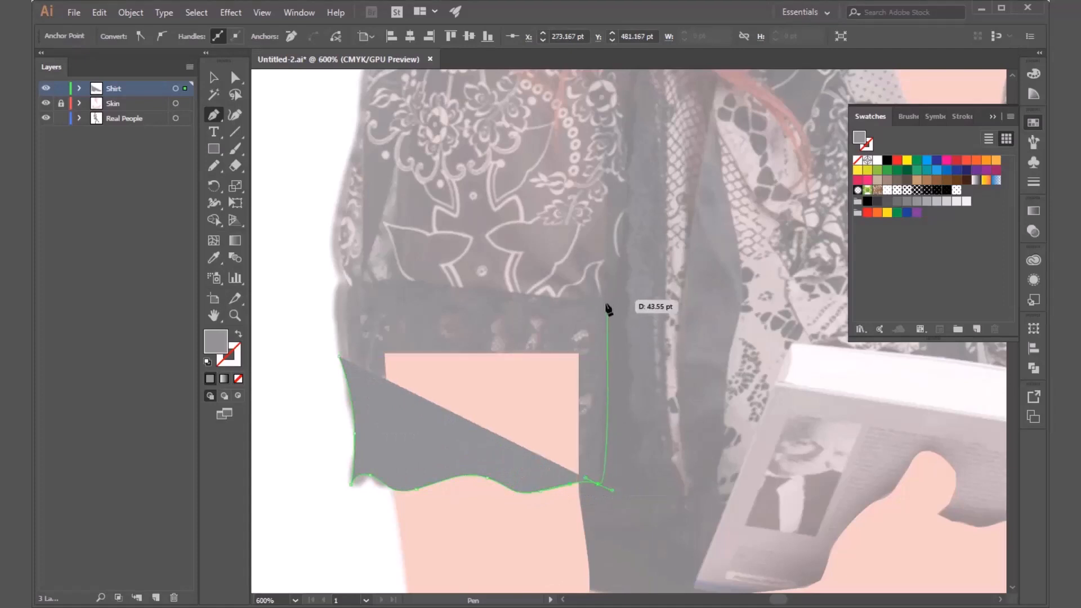
{"action": "left_click", "coordinate": [598, 486]}
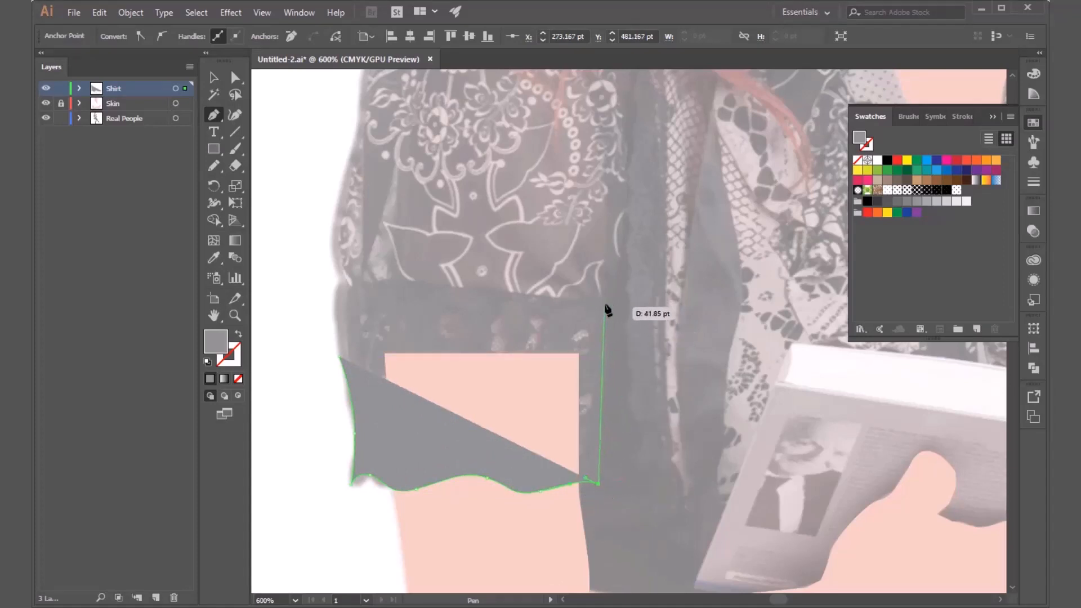
{"action": "left_click", "coordinate": [606, 305]}
{"action": "key", "text": "space"}
{"action": "left_click_drag", "start_coordinate": [582, 364], "coordinate": [563, 147]}
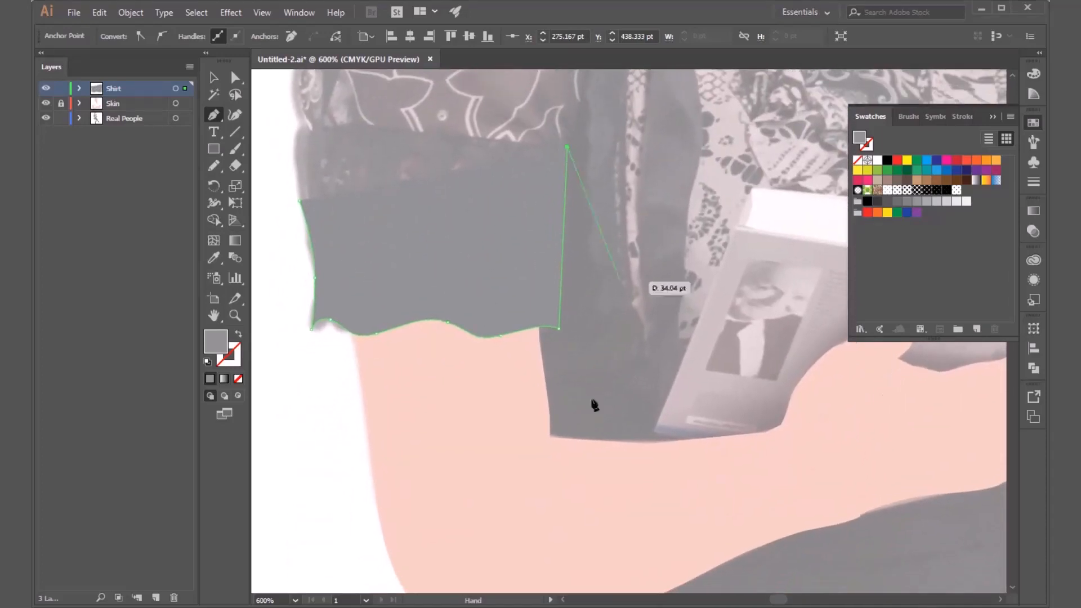
{"action": "key", "text": "ctrl+z"}
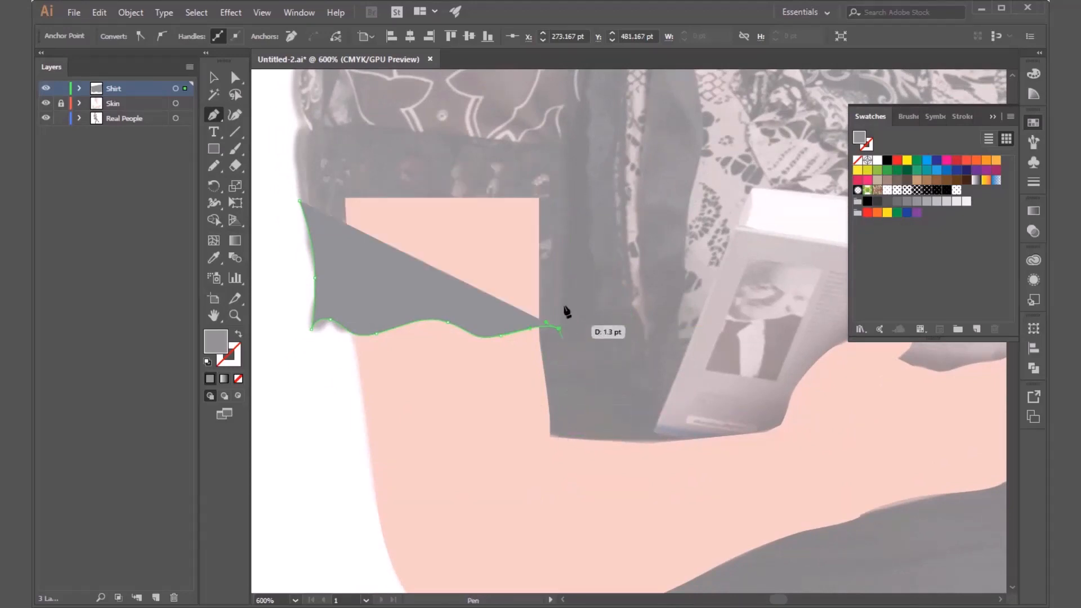
{"action": "left_click_drag", "start_coordinate": [566, 272], "coordinate": [565, 455]}
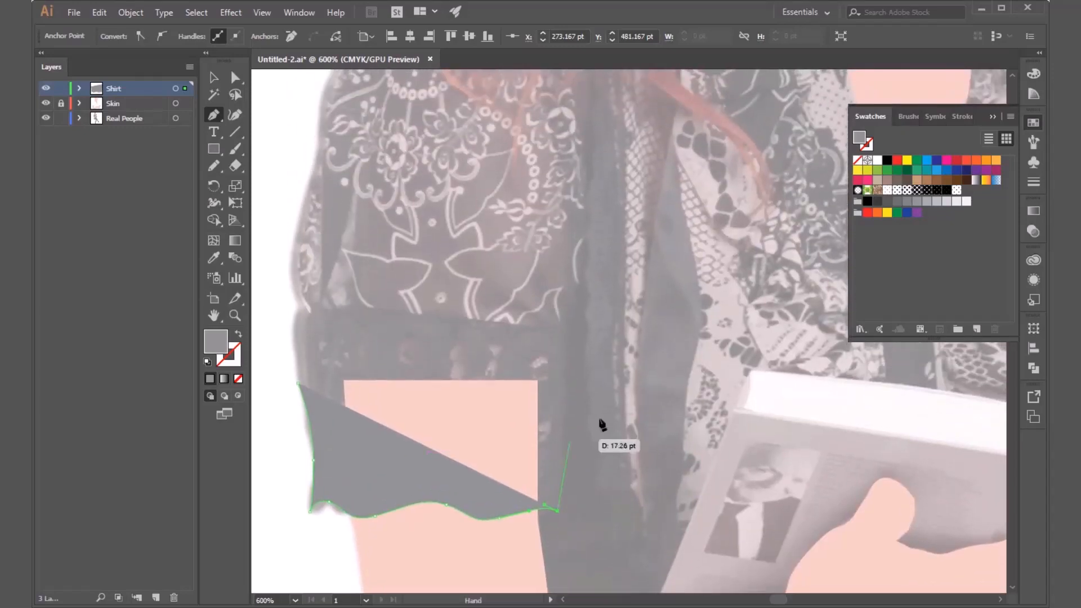
Continue the sleeve outline from the hem up along the inner edge of the arm to the hair near the shoulder.
{"action": "left_click", "coordinate": [568, 341]}
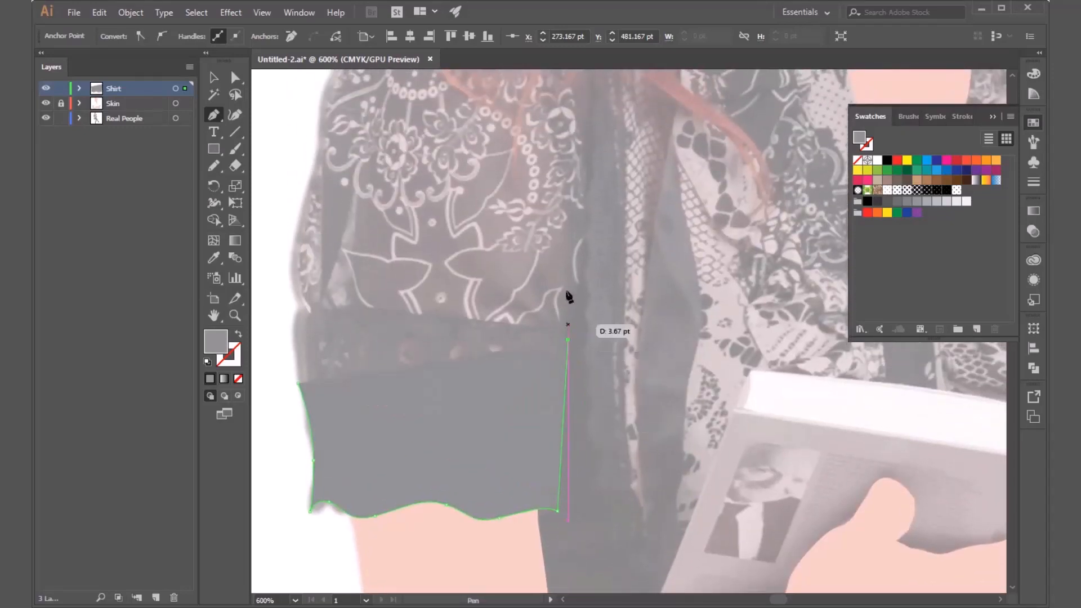
{"action": "left_click_drag", "start_coordinate": [587, 200], "coordinate": [565, 270]}
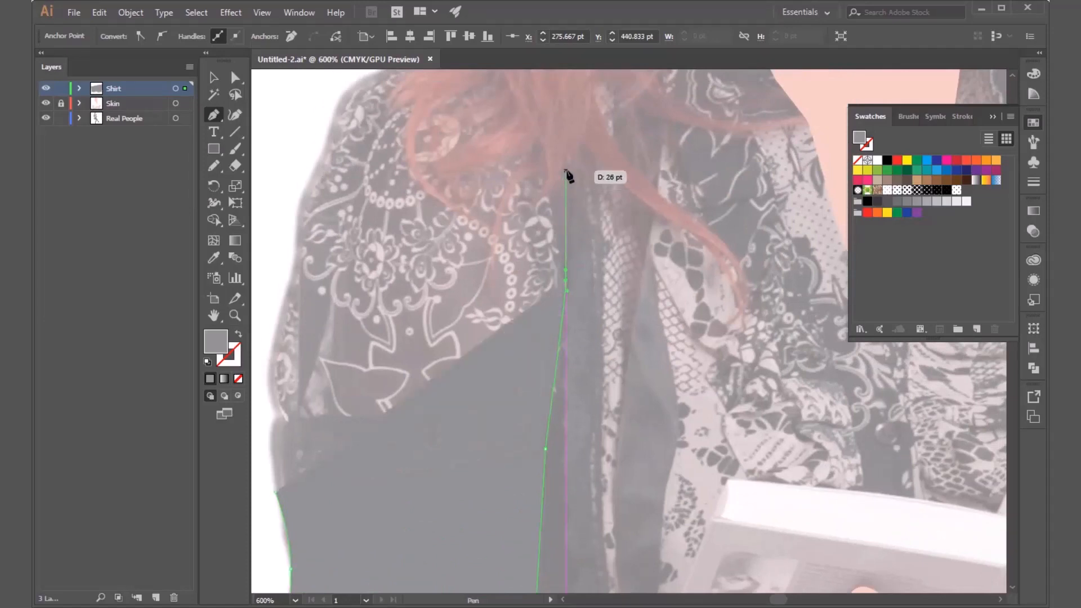
{"action": "left_click", "coordinate": [566, 175]}
{"action": "left_click_drag", "start_coordinate": [567, 174], "coordinate": [594, 367]}
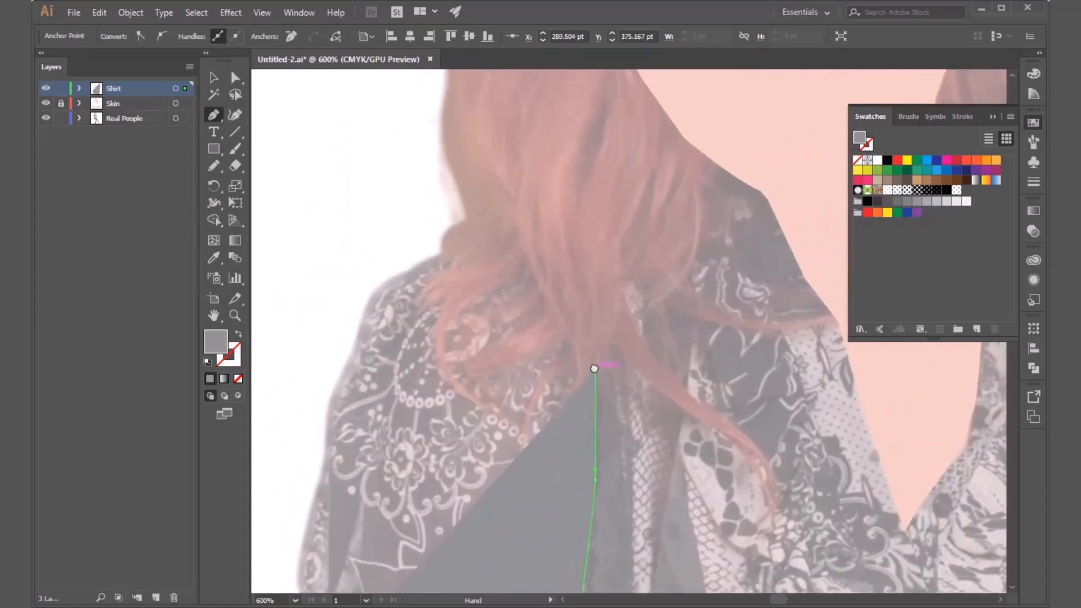
{"action": "left_click", "coordinate": [581, 260]}
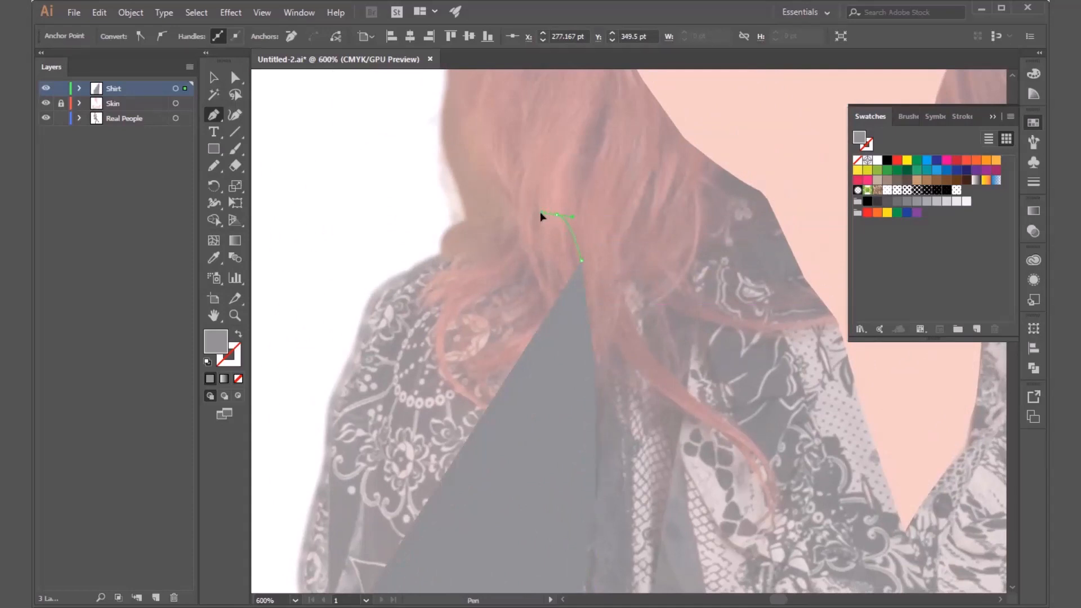
Trace over the shoulder and down the outer arm, closing the gray sleeve shape at its starting point.
{"action": "left_click_drag", "start_coordinate": [540, 214], "coordinate": [541, 218]}
{"action": "left_click_drag", "start_coordinate": [451, 250], "coordinate": [372, 290]}
{"action": "left_click_drag", "start_coordinate": [361, 325], "coordinate": [536, 143]}
{"action": "left_click_drag", "start_coordinate": [488, 232], "coordinate": [473, 338]}
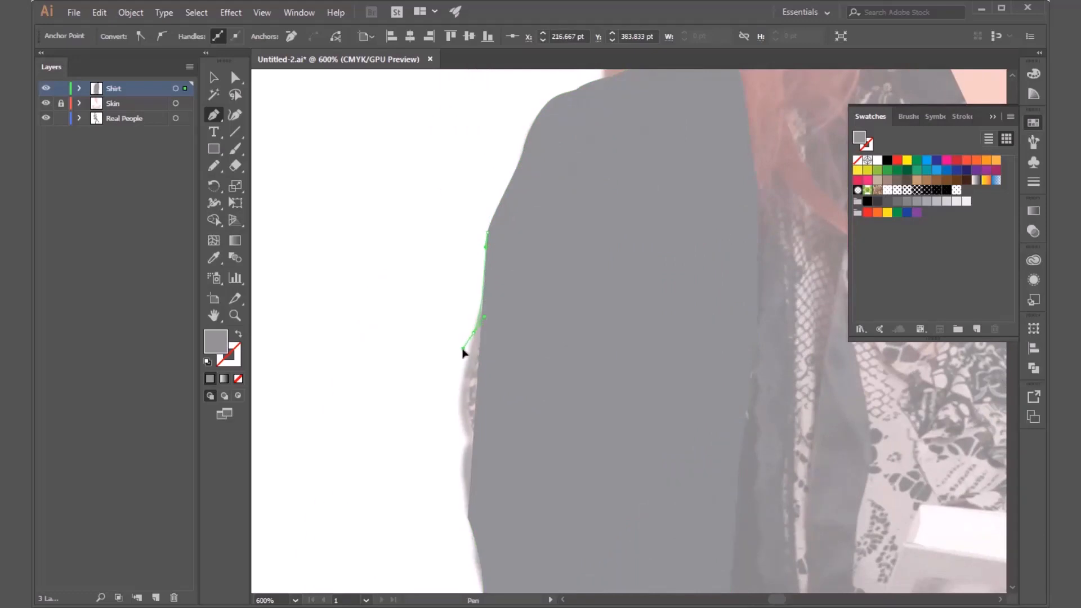
{"action": "left_click_drag", "start_coordinate": [462, 420], "coordinate": [466, 256]}
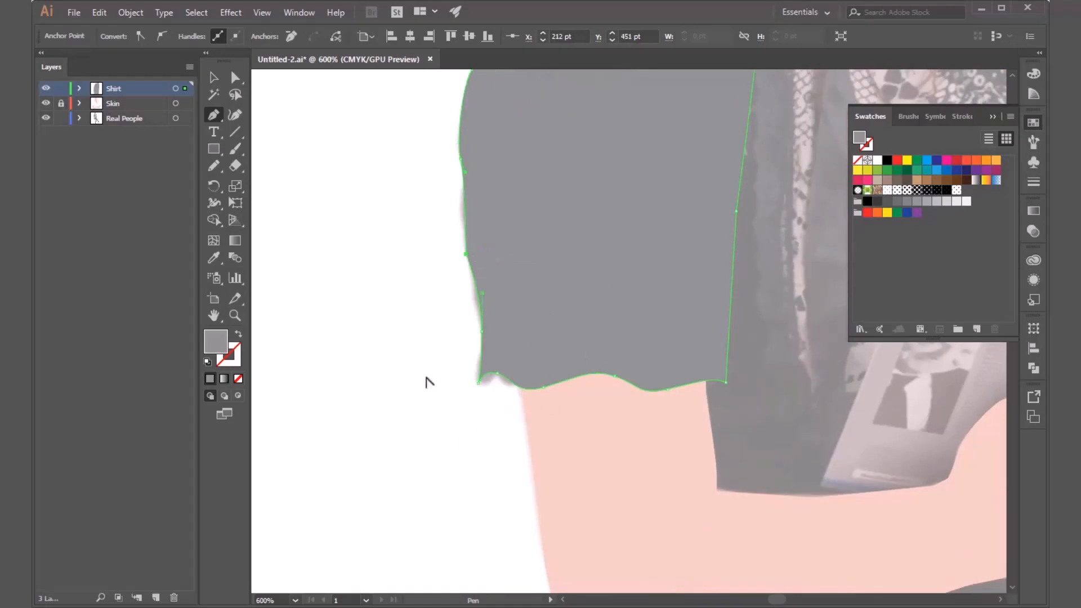
Examine the finished sleeve shape against the photo and look at its path in the Shirt layer.
{"action": "scroll", "coordinate": [427, 379], "scroll_direction": "down", "scroll_amount": 5}
{"action": "scroll", "coordinate": [476, 371], "scroll_direction": "up", "scroll_amount": 1}
{"action": "key", "text": "v"}
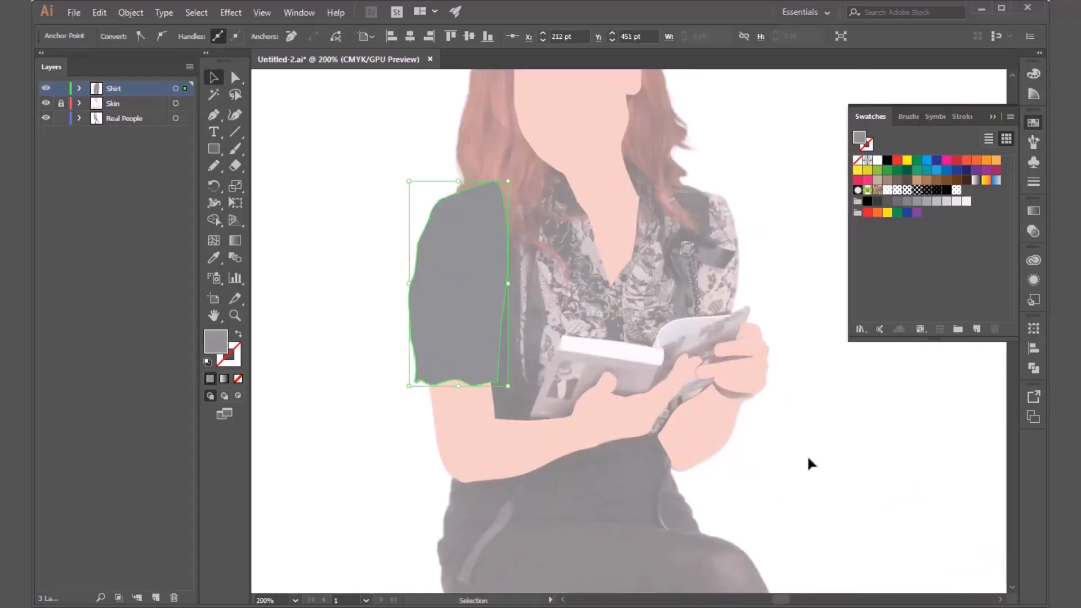
{"action": "left_click", "coordinate": [806, 455]}
{"action": "scroll", "coordinate": [377, 350], "scroll_direction": "down", "scroll_amount": 3}
{"action": "scroll", "coordinate": [439, 339], "scroll_direction": "up", "scroll_amount": 1}
{"action": "scroll", "coordinate": [439, 339], "scroll_direction": "up", "scroll_amount": 1}
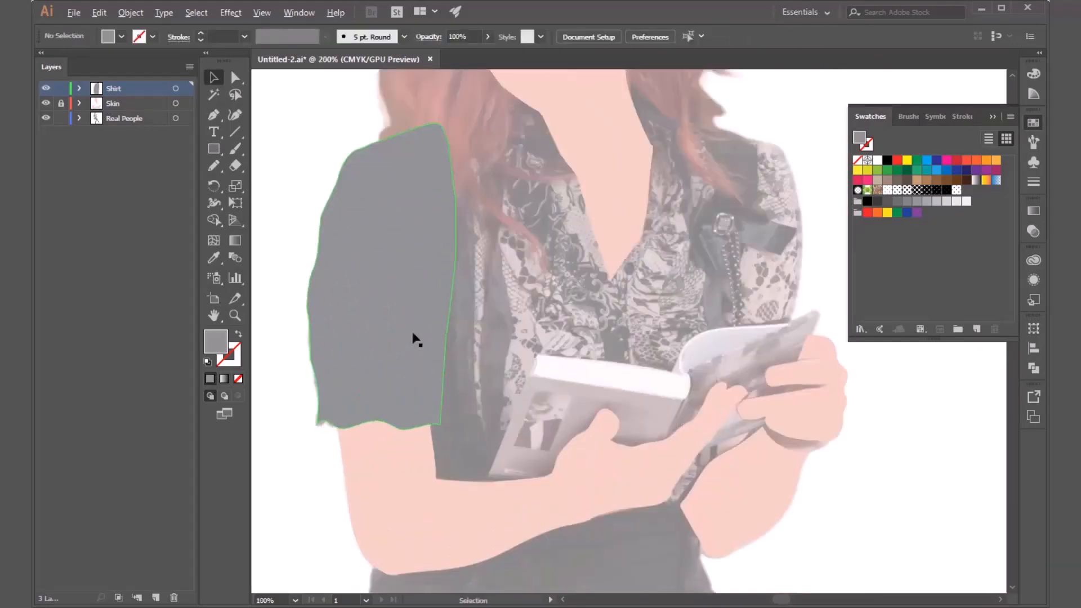
{"action": "left_click", "coordinate": [384, 315]}
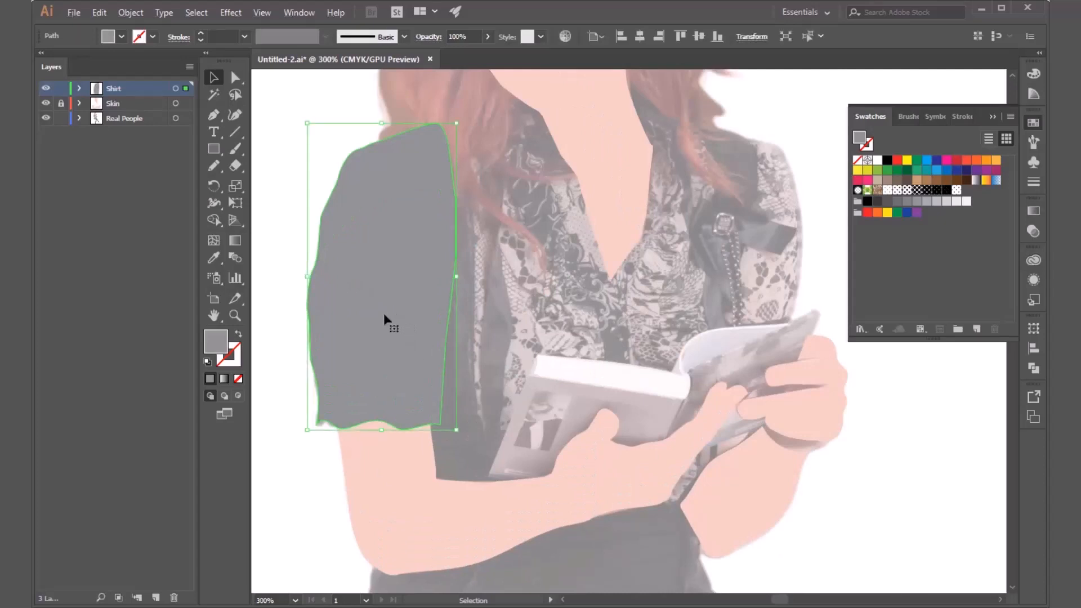
{"action": "left_click", "coordinate": [80, 88]}
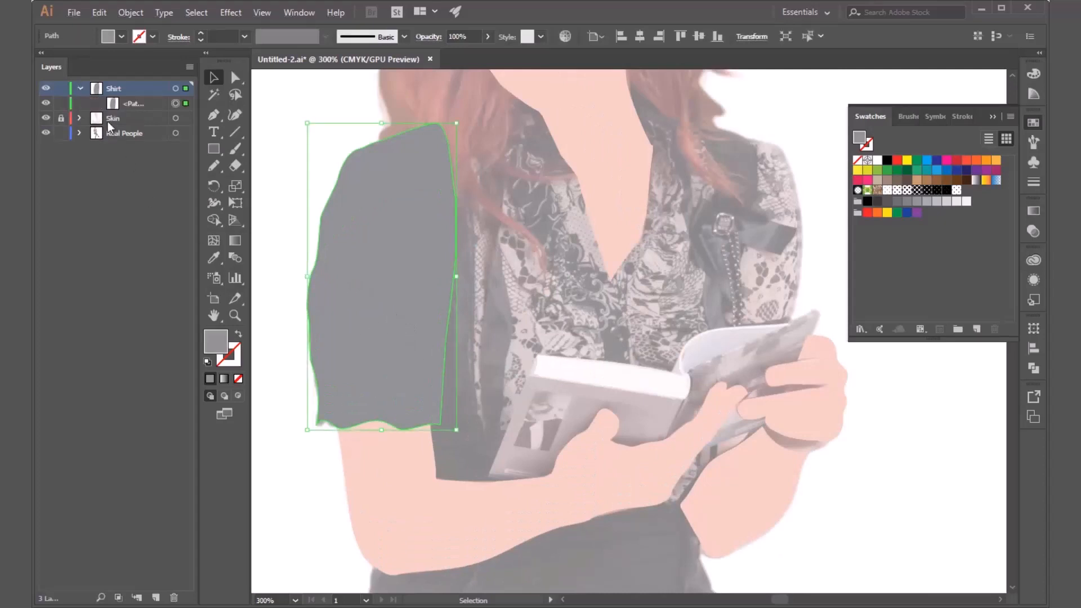
{"action": "left_click", "coordinate": [80, 87]}
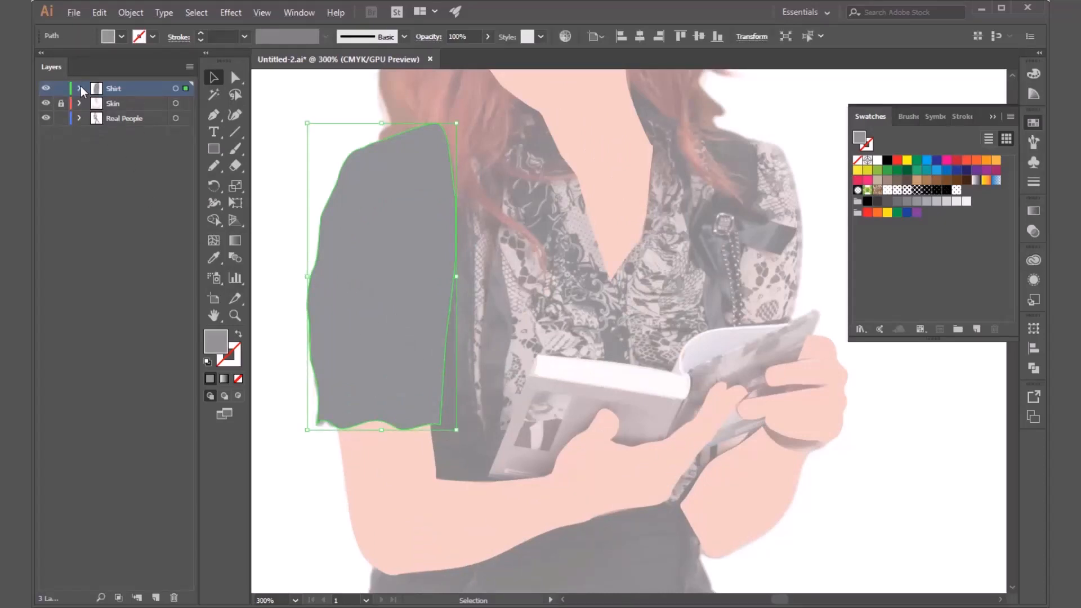
Start the shirt body outline with the Pen tool, drawing a straight bottom edge across the forearm to the waist.
{"action": "left_click", "coordinate": [214, 117]}
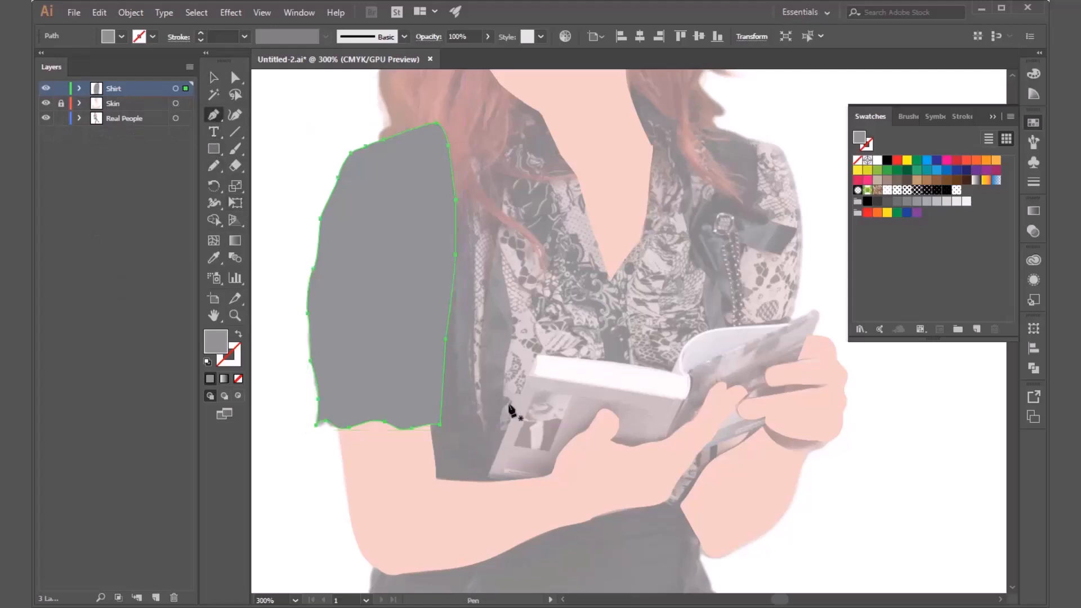
{"action": "left_click_drag", "start_coordinate": [510, 408], "coordinate": [438, 348]}
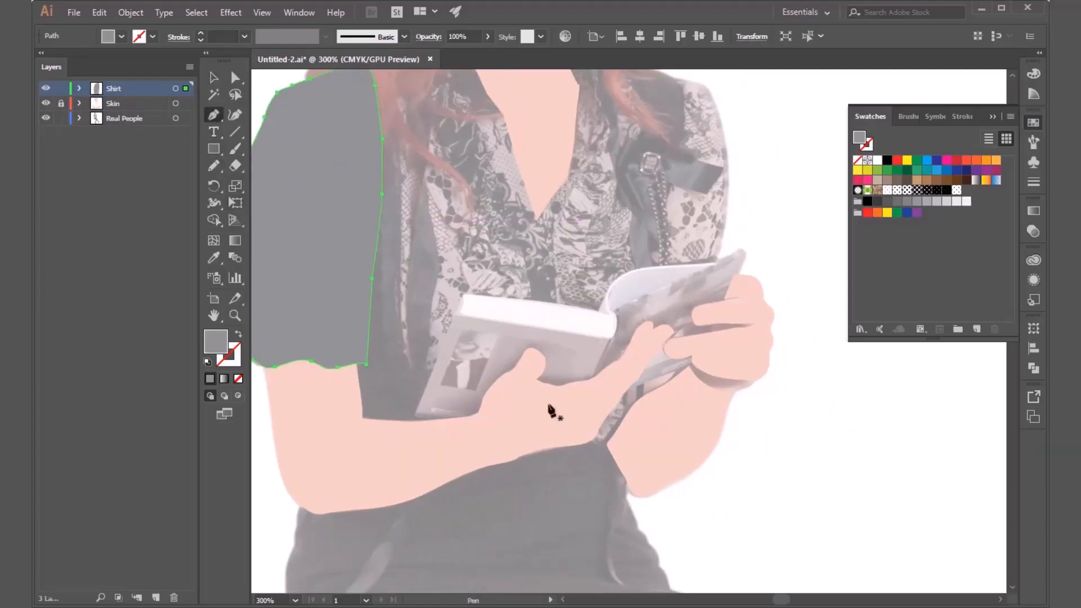
{"action": "scroll", "coordinate": [489, 390], "scroll_direction": "down", "scroll_amount": 3}
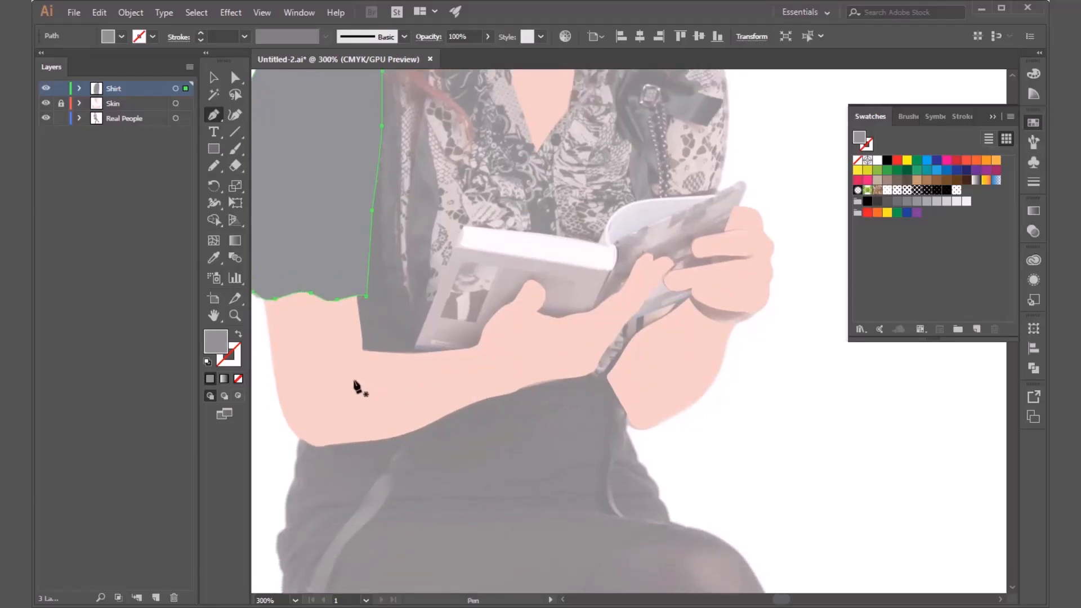
{"action": "left_click", "coordinate": [351, 380]}
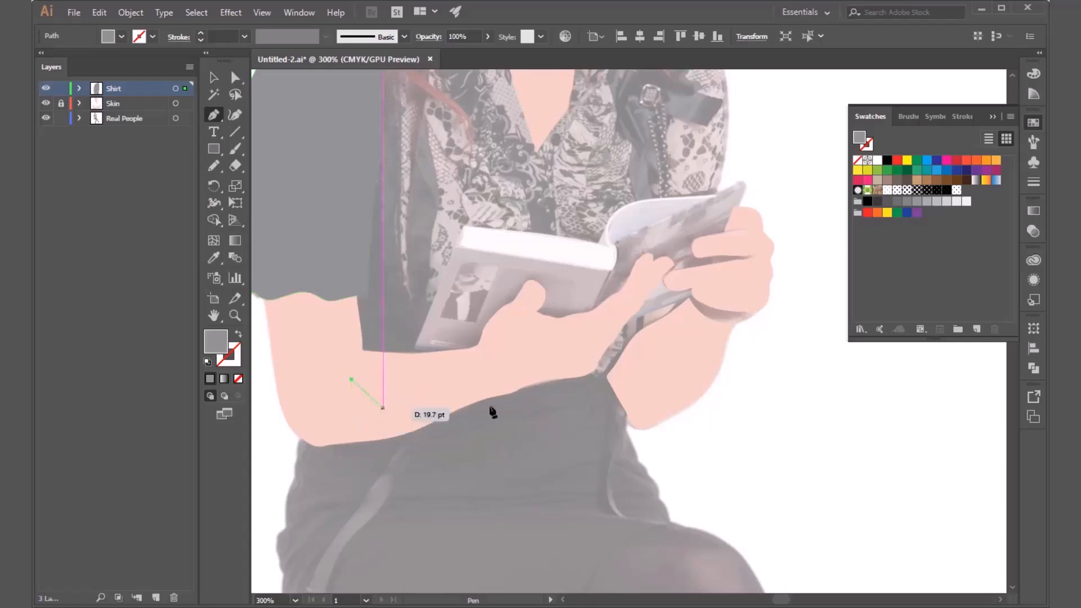
{"action": "left_click", "coordinate": [607, 380]}
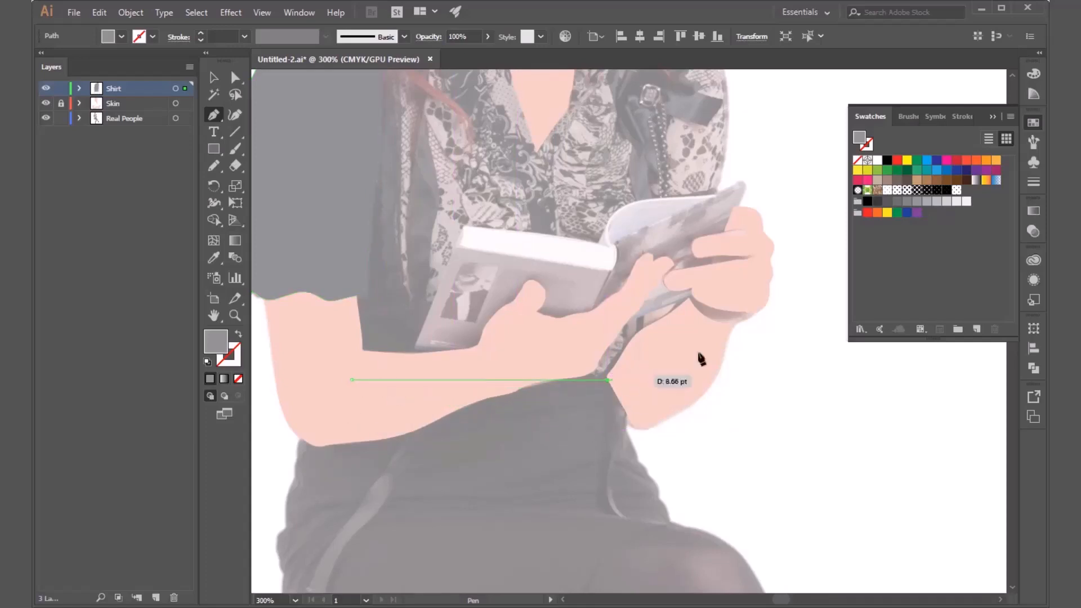
Continue the shirt body outline past the wrist and book, up along the right sleeve seam to the shoulder.
{"action": "left_click_drag", "start_coordinate": [678, 299], "coordinate": [615, 484]}
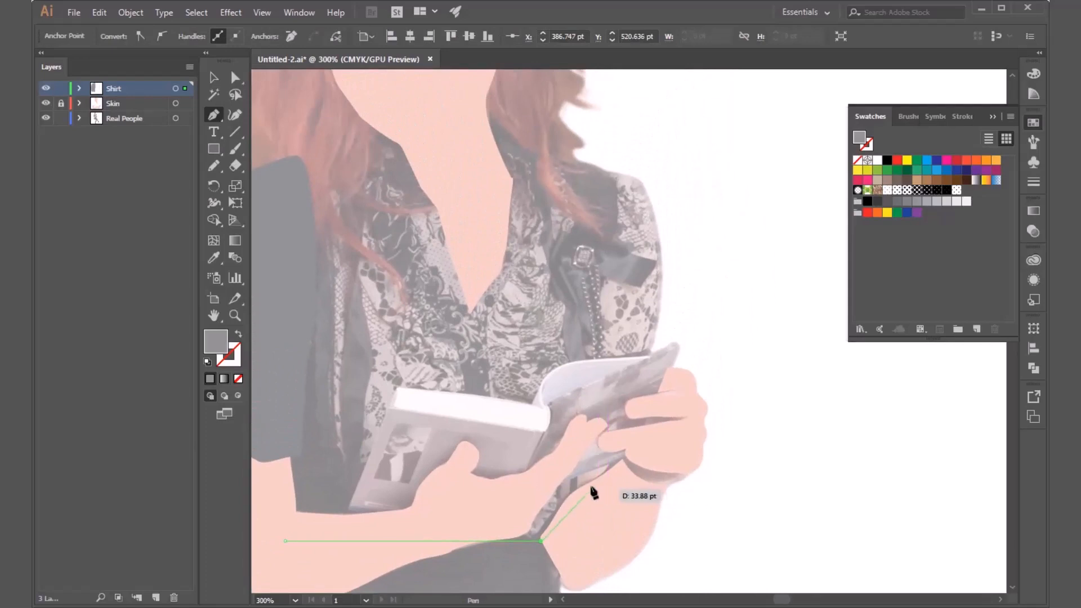
{"action": "left_click", "coordinate": [573, 483]}
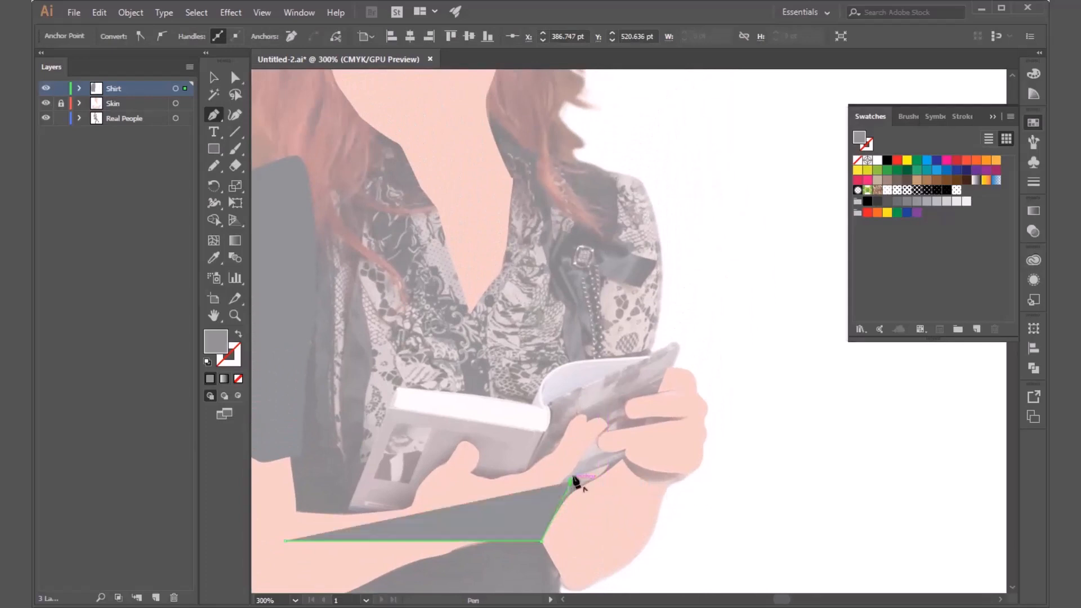
{"action": "left_click", "coordinate": [598, 357]}
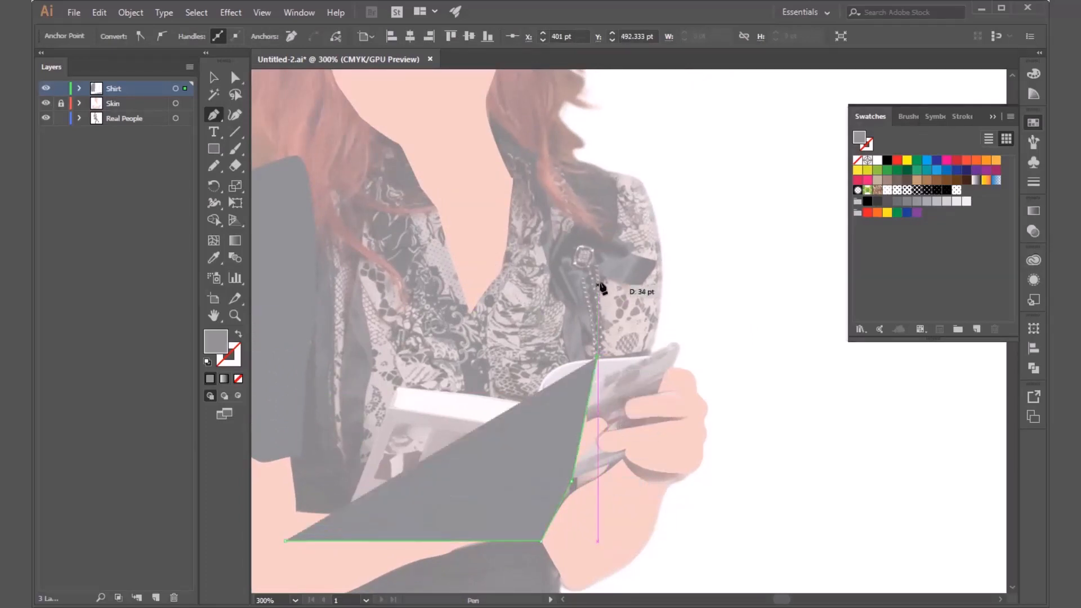
{"action": "left_click", "coordinate": [608, 275]}
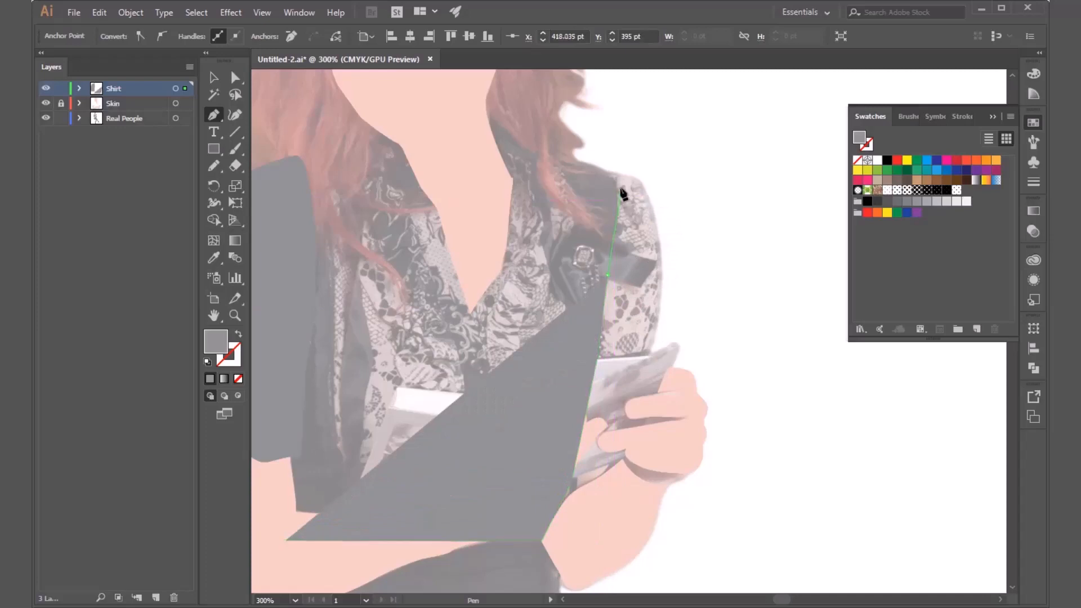
{"action": "left_click", "coordinate": [619, 192]}
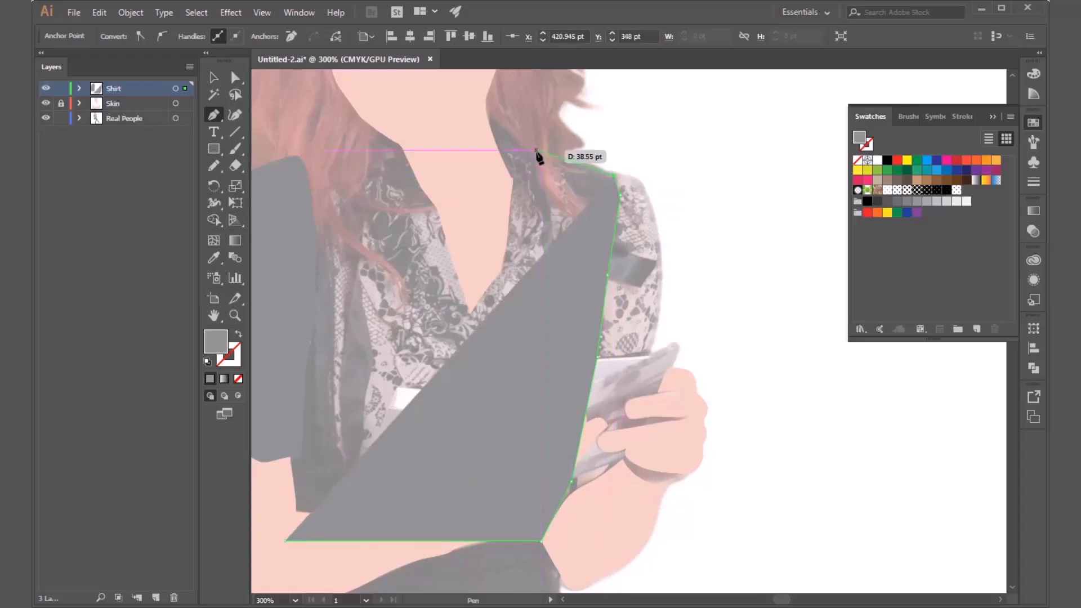
Trace the right shoulder line toward the neck, ending in a corner point at the tip of the collar.
{"action": "left_click", "coordinate": [570, 160]}
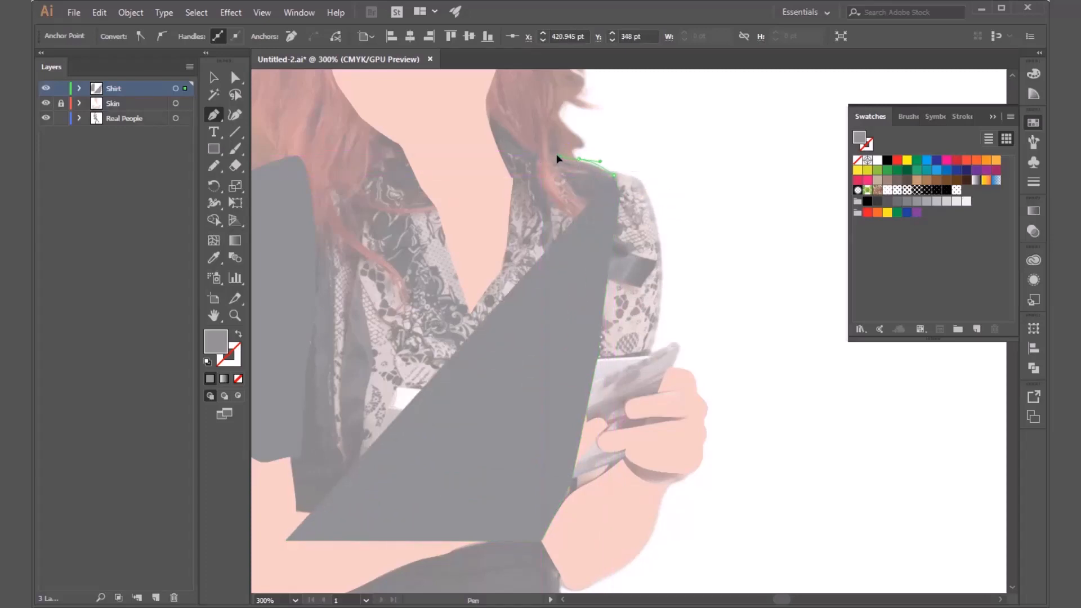
{"action": "left_click", "coordinate": [555, 154]}
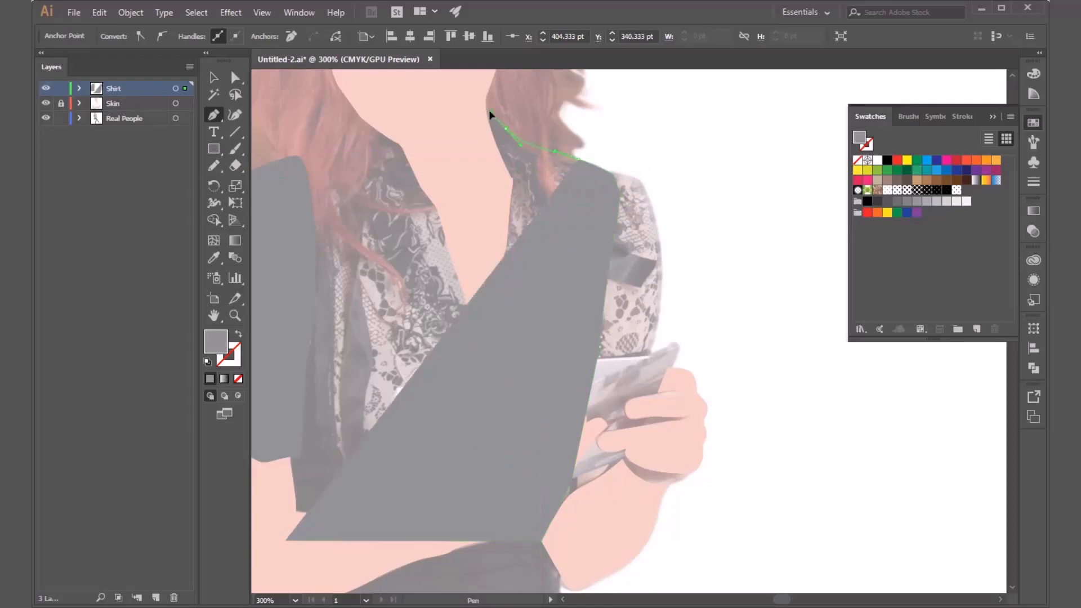
{"action": "left_click", "coordinate": [488, 113]}
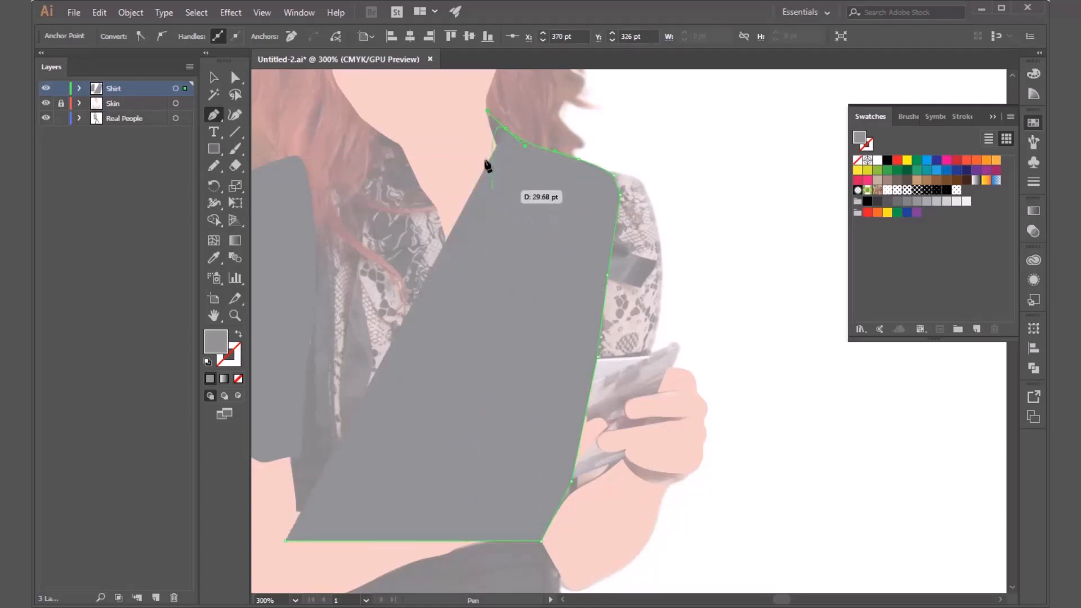
{"action": "left_click", "coordinate": [487, 111]}
Trace the neckline from the right collar tip down to the V point and up the left collar edge.
{"action": "left_click", "coordinate": [501, 213]}
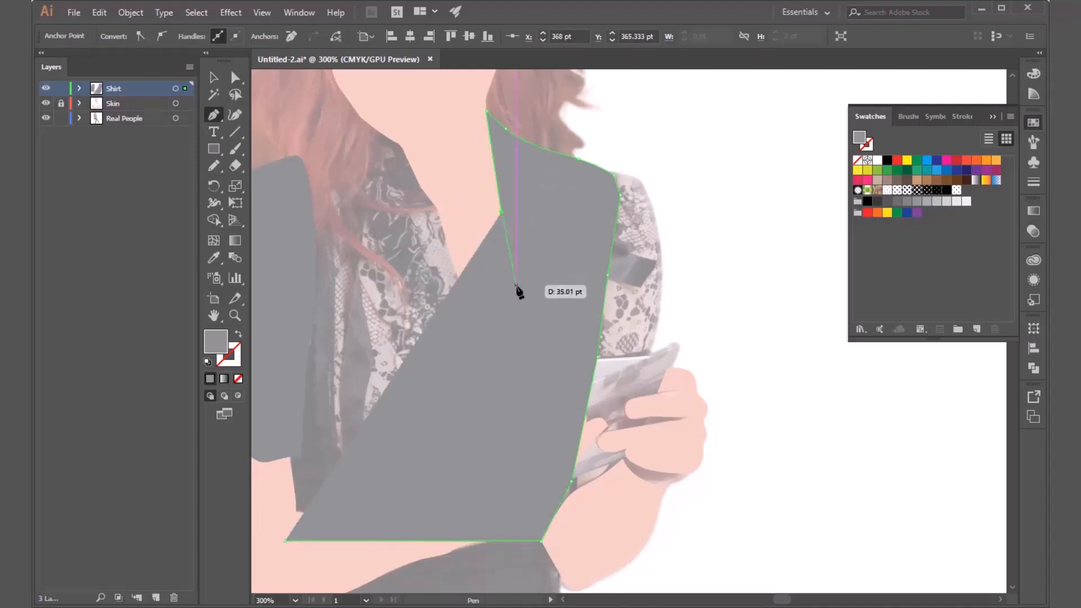
{"action": "left_click_drag", "start_coordinate": [509, 276], "coordinate": [503, 307]}
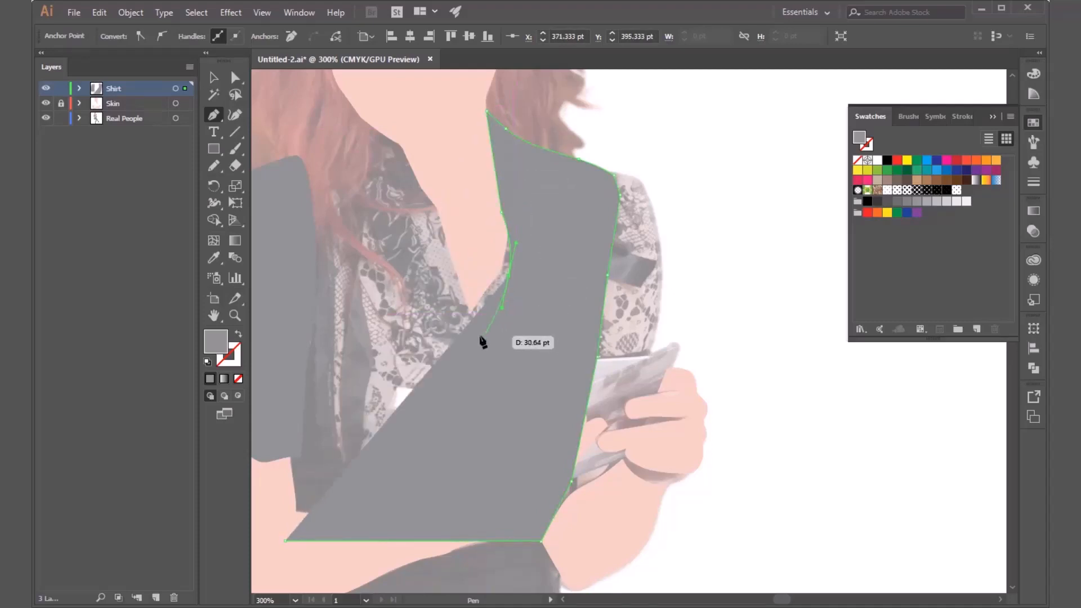
{"action": "left_click", "coordinate": [469, 314]}
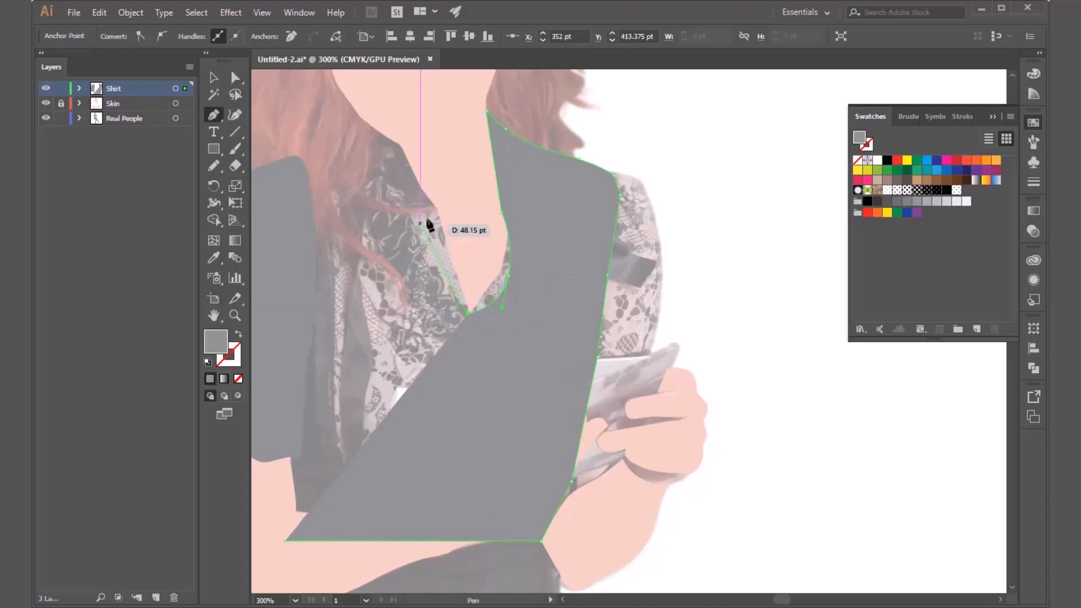
{"action": "left_click", "coordinate": [439, 219]}
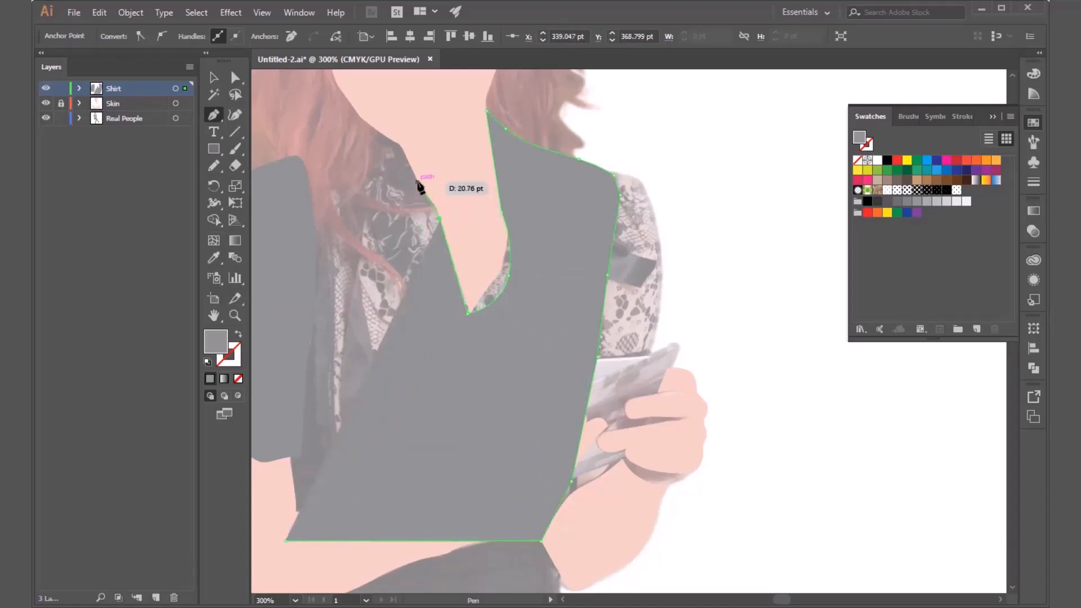
Continue the body outline around the curved left collar notch and up along the neck to the left shoulder.
{"action": "left_click_drag", "start_coordinate": [418, 182], "coordinate": [400, 181]}
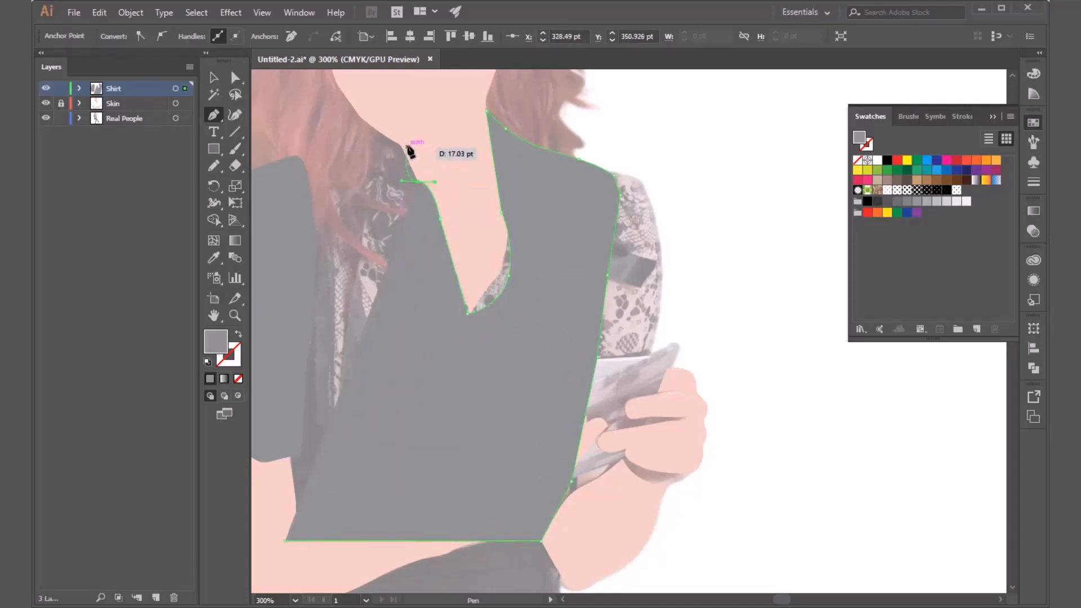
{"action": "left_click", "coordinate": [418, 182]}
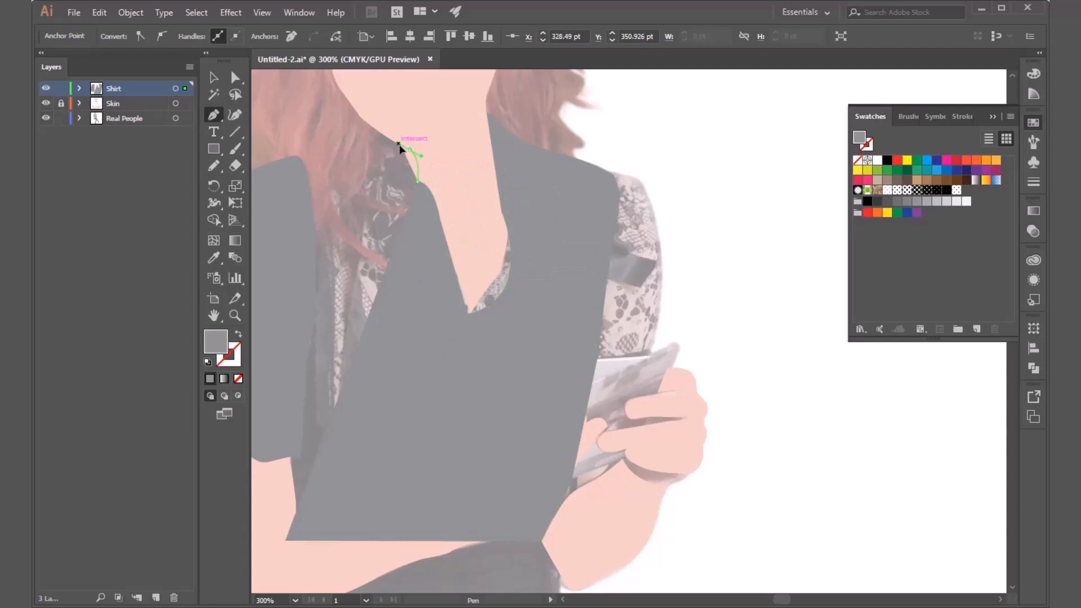
{"action": "left_click_drag", "start_coordinate": [400, 148], "coordinate": [382, 140]}
{"action": "left_click", "coordinate": [379, 134]}
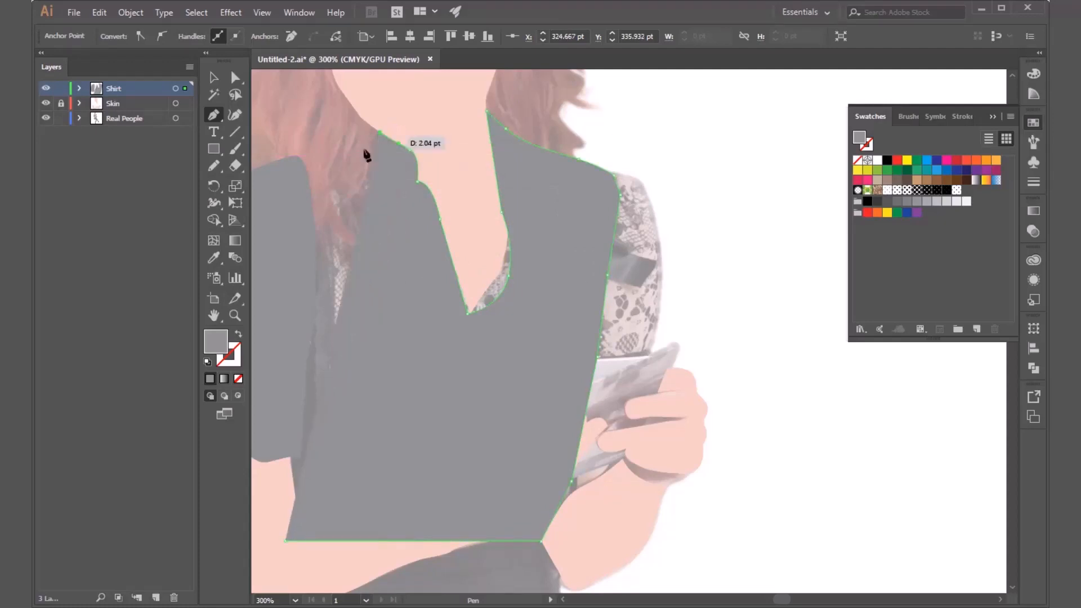
Trace the left shoulder and the left sleeve's inner seam down to the cuff, closing the body outline at its starting corner.
{"action": "left_click", "coordinate": [299, 157]}
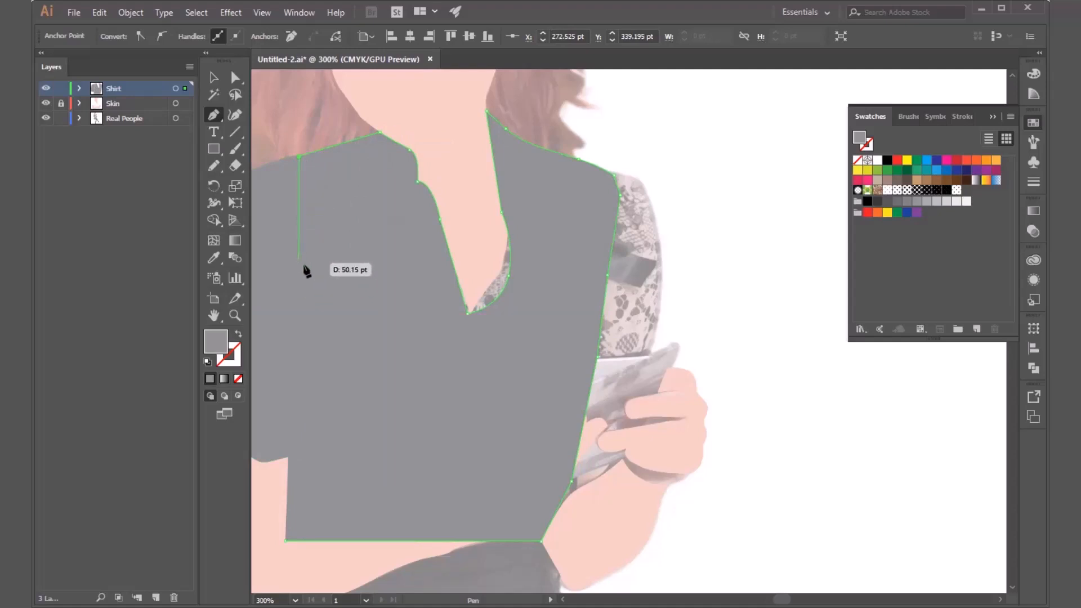
{"action": "left_click_drag", "start_coordinate": [312, 303], "coordinate": [307, 312]}
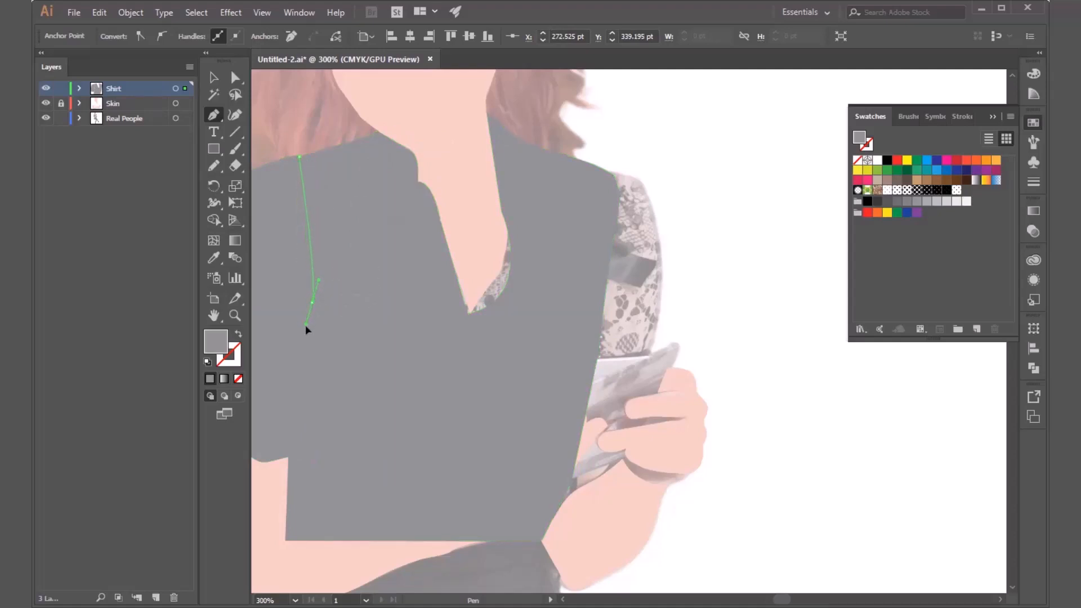
{"action": "left_click_drag", "start_coordinate": [303, 443], "coordinate": [298, 455]}
{"action": "left_click_drag", "start_coordinate": [327, 372], "coordinate": [412, 198]}
{"action": "left_click", "coordinate": [376, 282]}
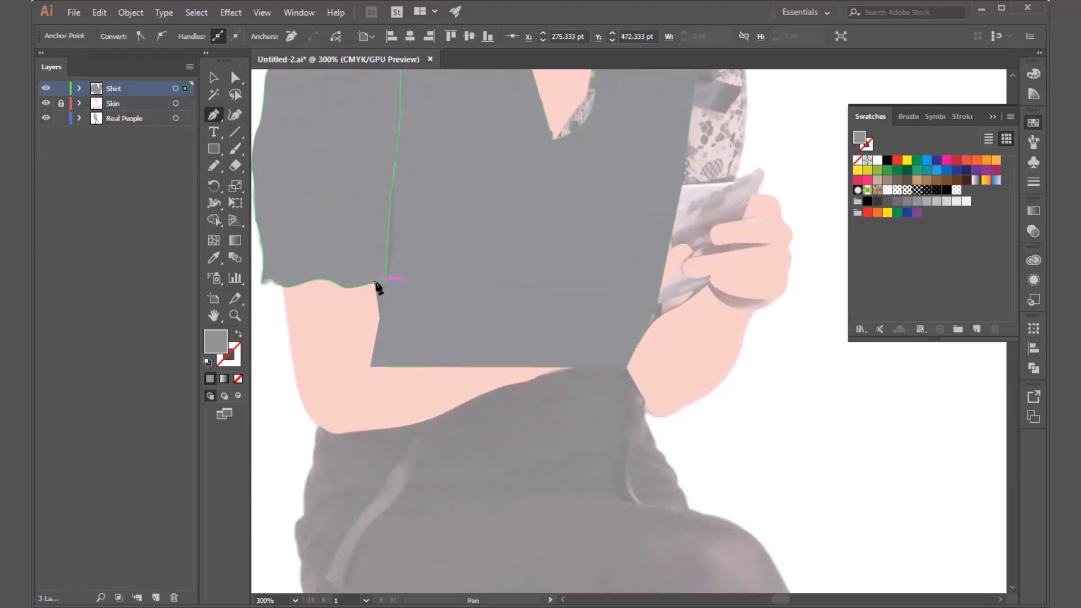
{"action": "left_click", "coordinate": [370, 367]}
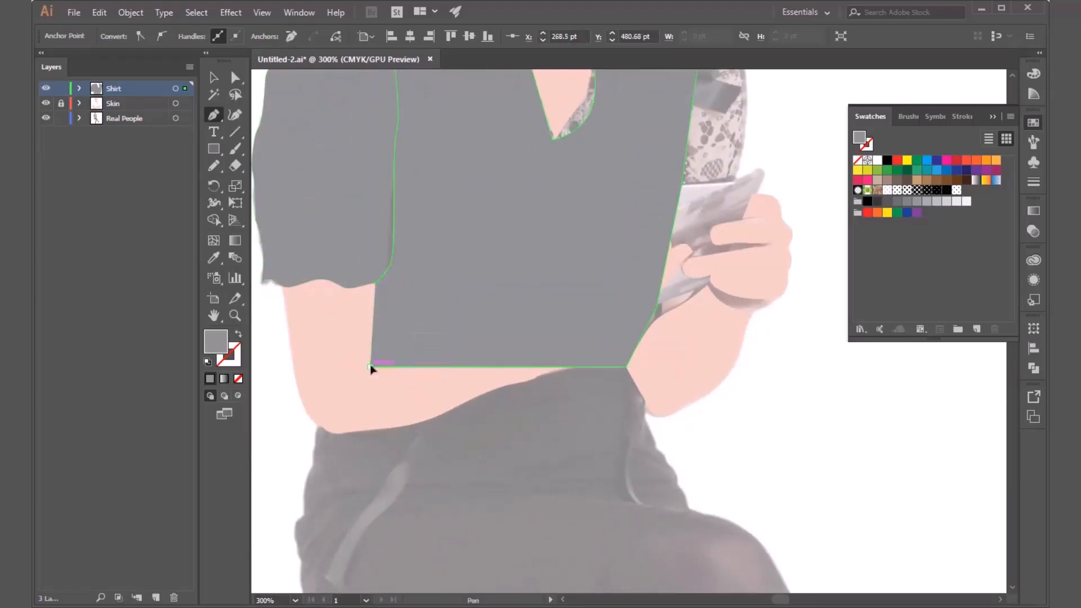
{"action": "key", "text": "v"}
Examine the shirt body shape against the sleeve and arms, shifting it aside and restoring it, and check its anchor points.
{"action": "scroll", "coordinate": [487, 437], "scroll_direction": "down", "scroll_amount": 2}
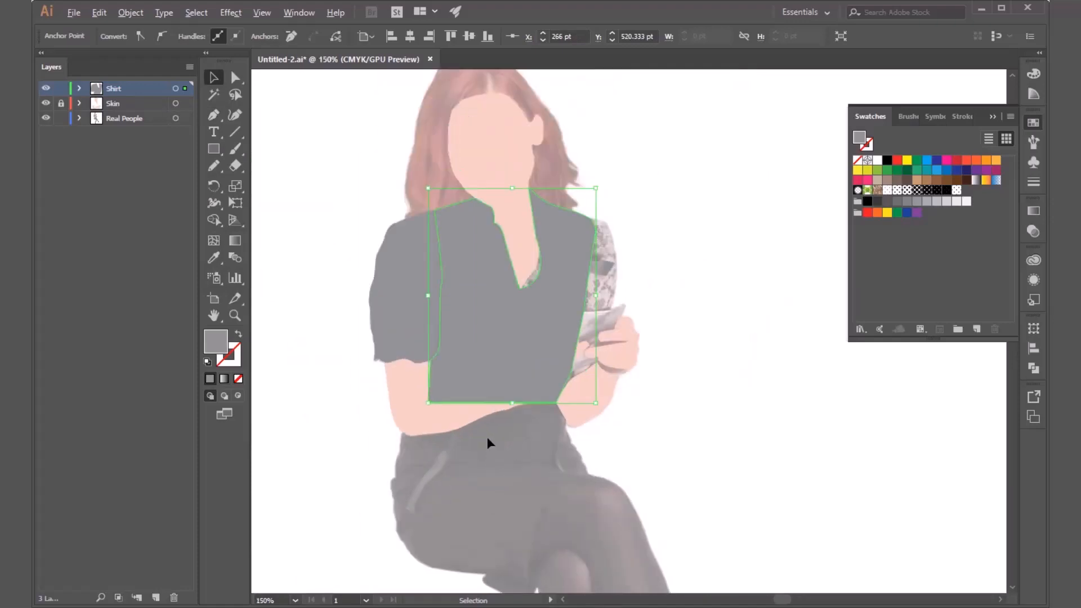
{"action": "left_click", "coordinate": [674, 405]}
{"action": "left_click", "coordinate": [482, 375]}
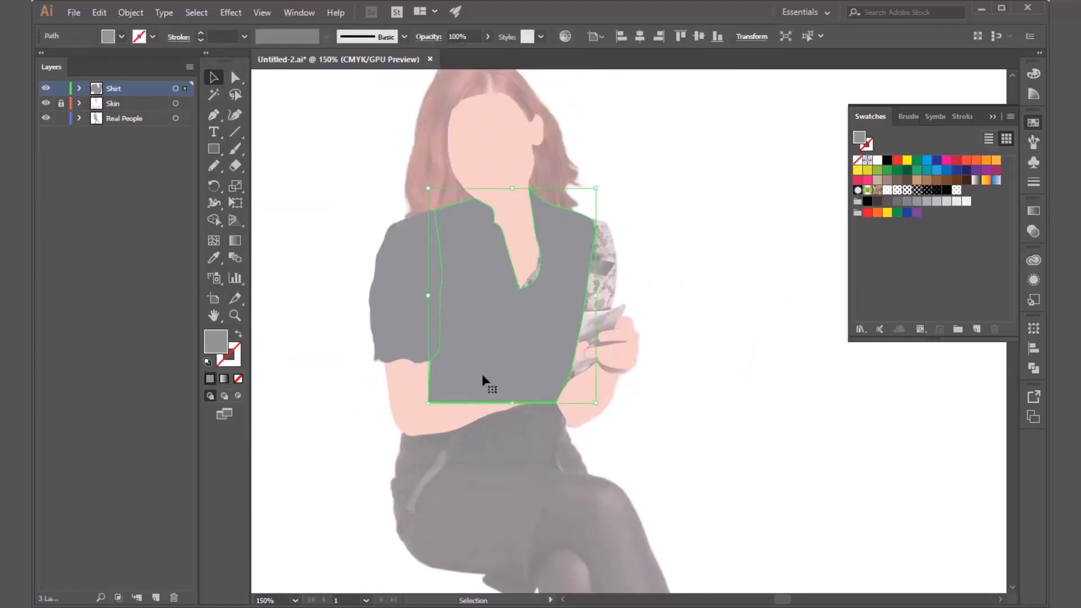
{"action": "left_click_drag", "start_coordinate": [482, 374], "coordinate": [665, 382]}
{"action": "key", "text": "ctrl+z"}
{"action": "left_click", "coordinate": [396, 330]}
{"action": "left_click", "coordinate": [411, 404]}
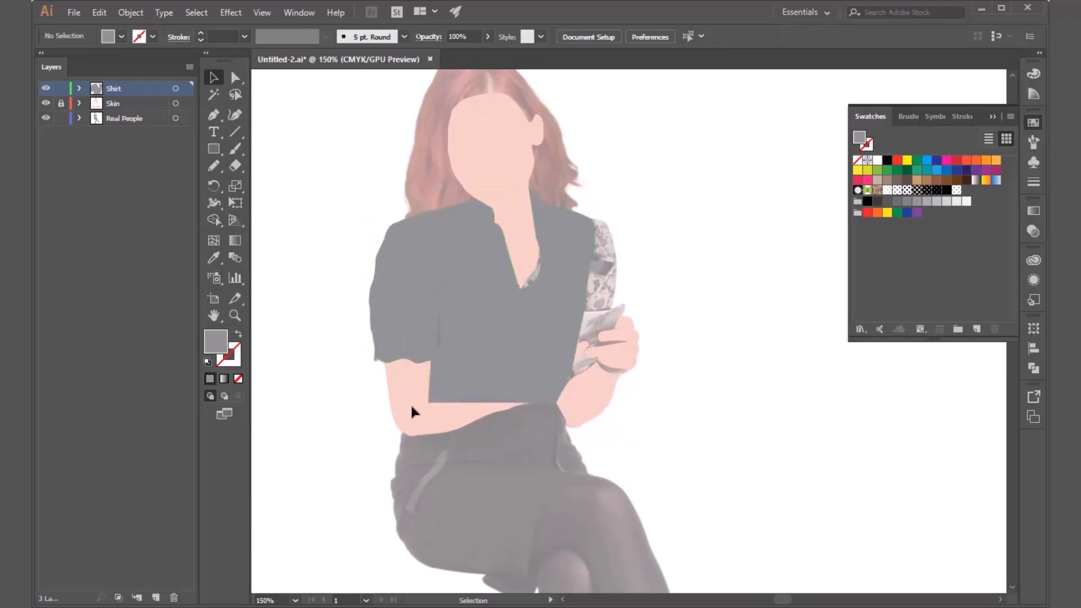
{"action": "left_click", "coordinate": [520, 376]}
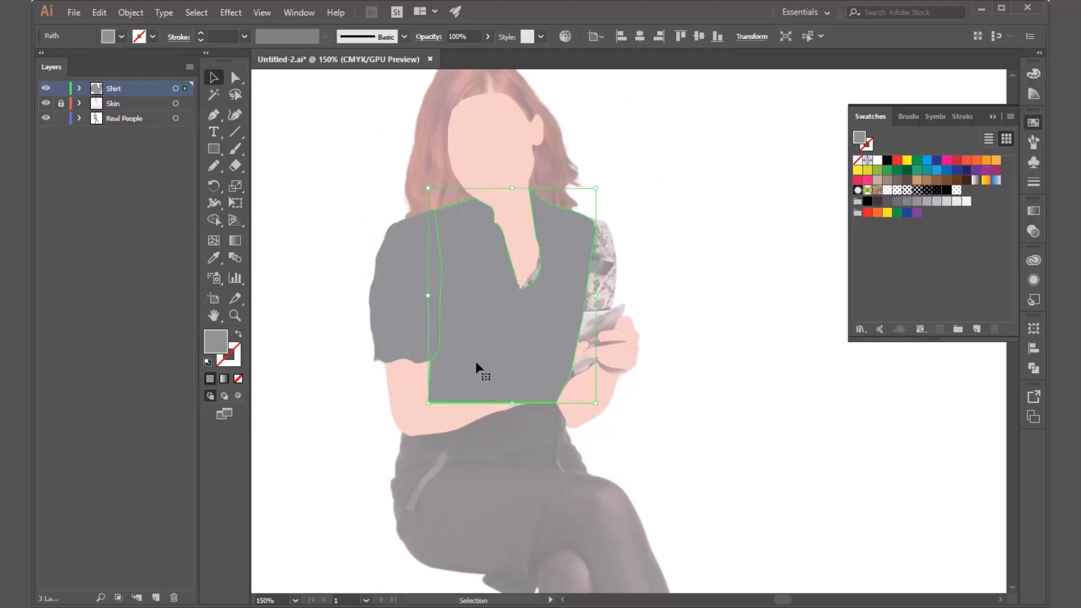
{"action": "key", "text": "a"}
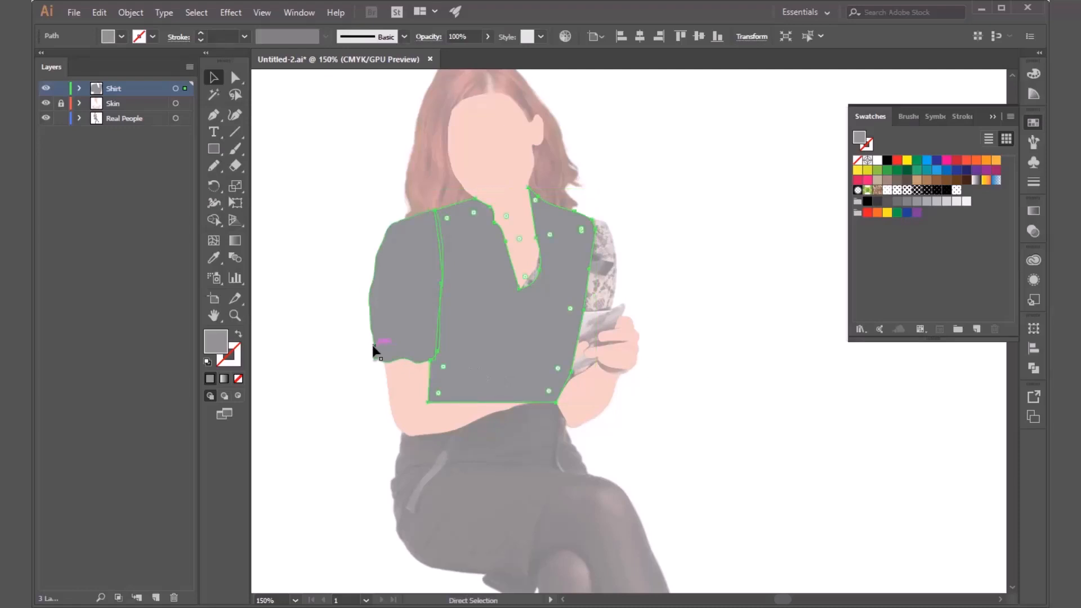
{"action": "key", "text": "v"}
Unlock the Skin layer and move the shirt body path into it, above its two lowest paths and behind the crossed forearm.
{"action": "left_click", "coordinate": [79, 89]}
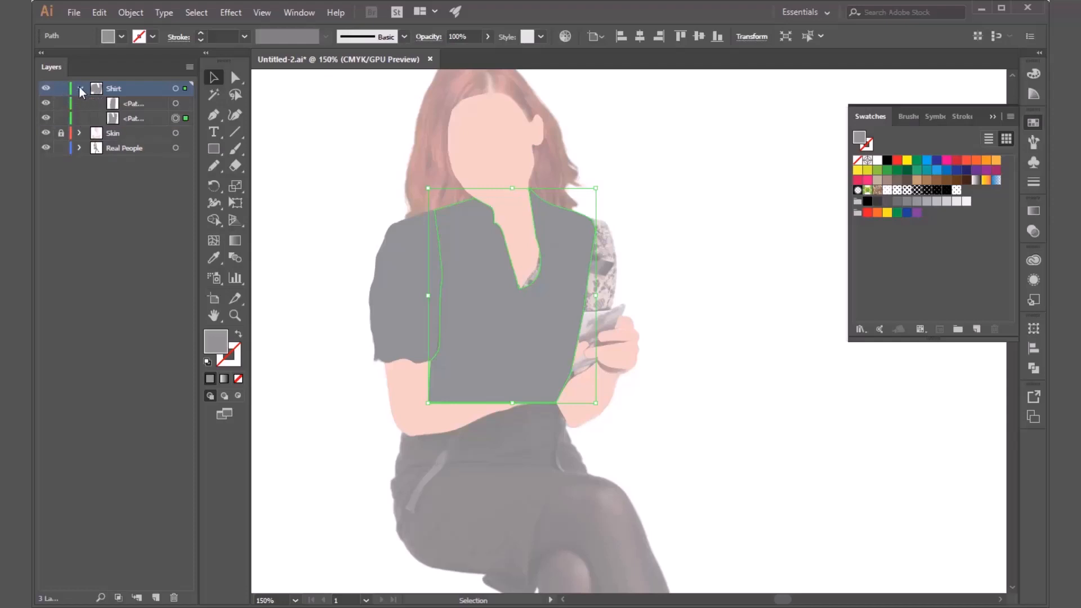
{"action": "left_click", "coordinate": [79, 133]}
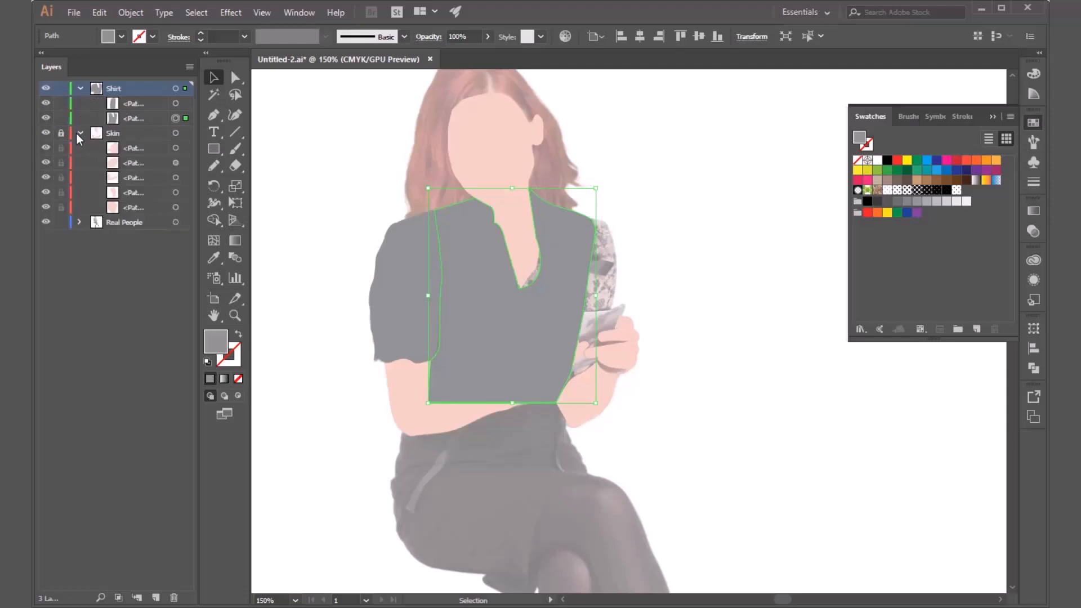
{"action": "left_click", "coordinate": [126, 118]}
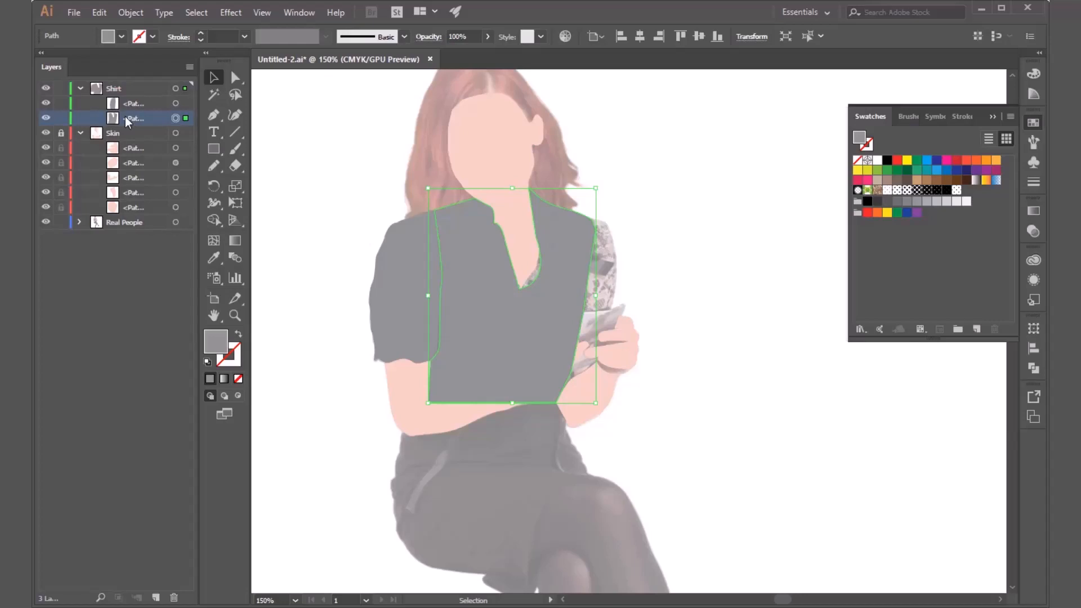
{"action": "left_click", "coordinate": [61, 133]}
{"action": "left_click", "coordinate": [126, 119]}
{"action": "left_click_drag", "start_coordinate": [127, 116], "coordinate": [130, 189]}
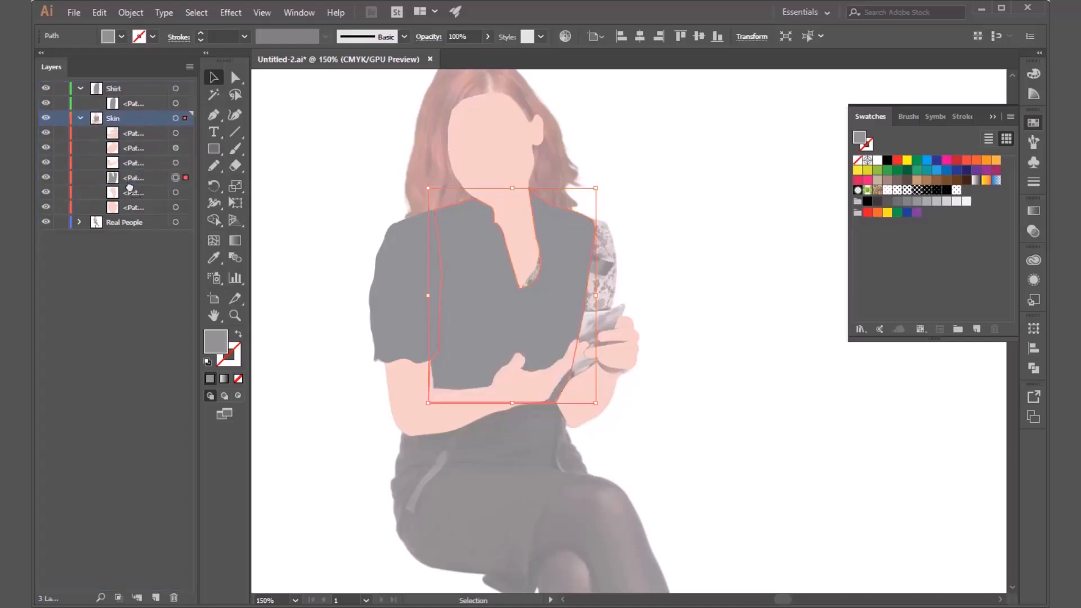
{"action": "left_click", "coordinate": [131, 178]}
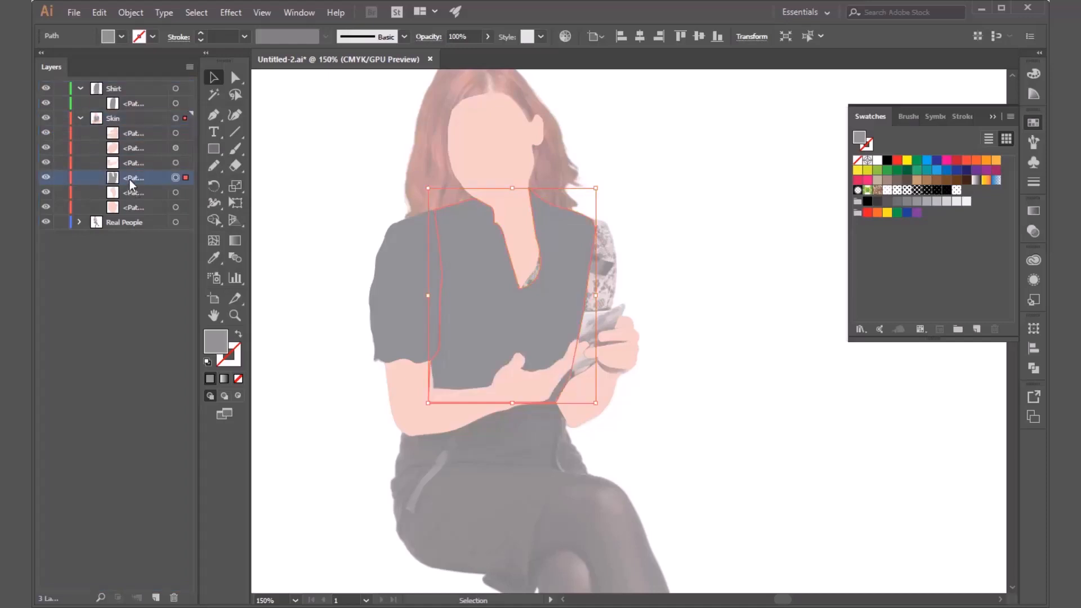
{"action": "left_click", "coordinate": [706, 306]}
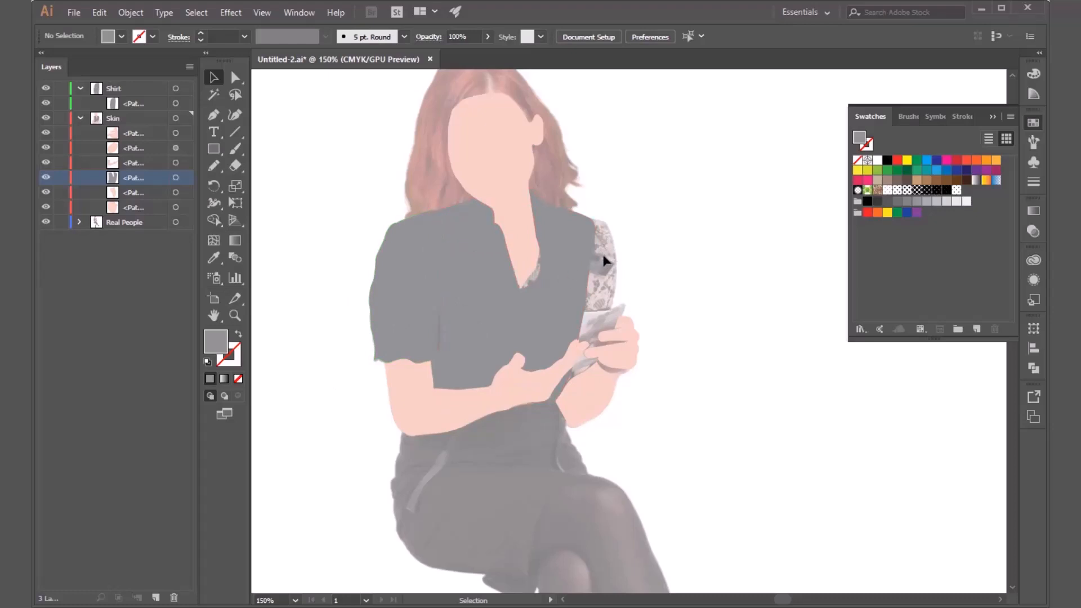
Start the right sleeve outline with the Pen tool at the shoulder and trace its outer edge down to the book.
{"action": "left_click", "coordinate": [131, 208]}
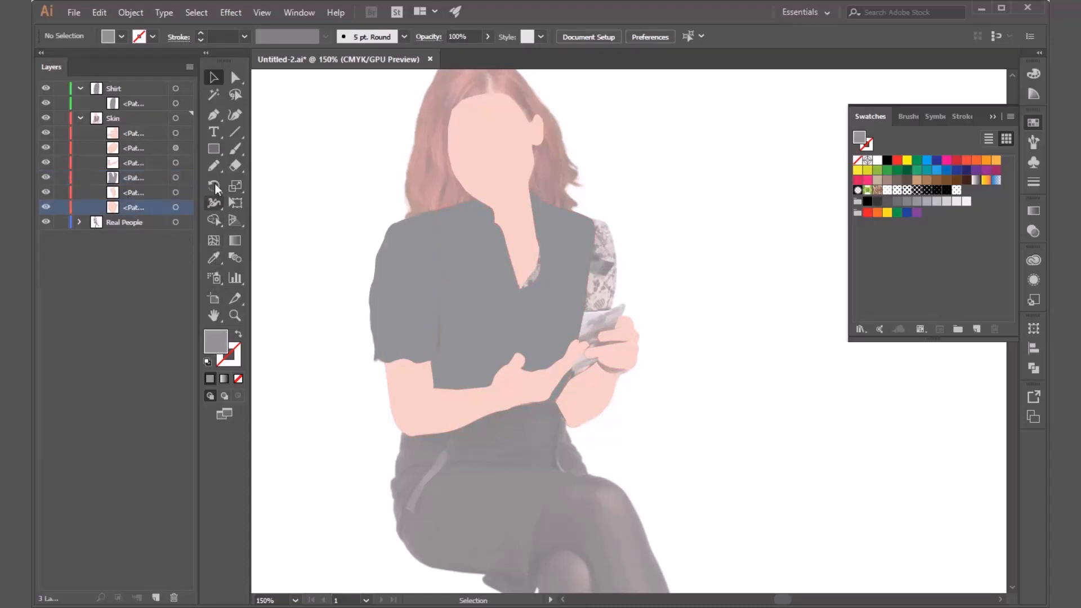
{"action": "left_click", "coordinate": [213, 114]}
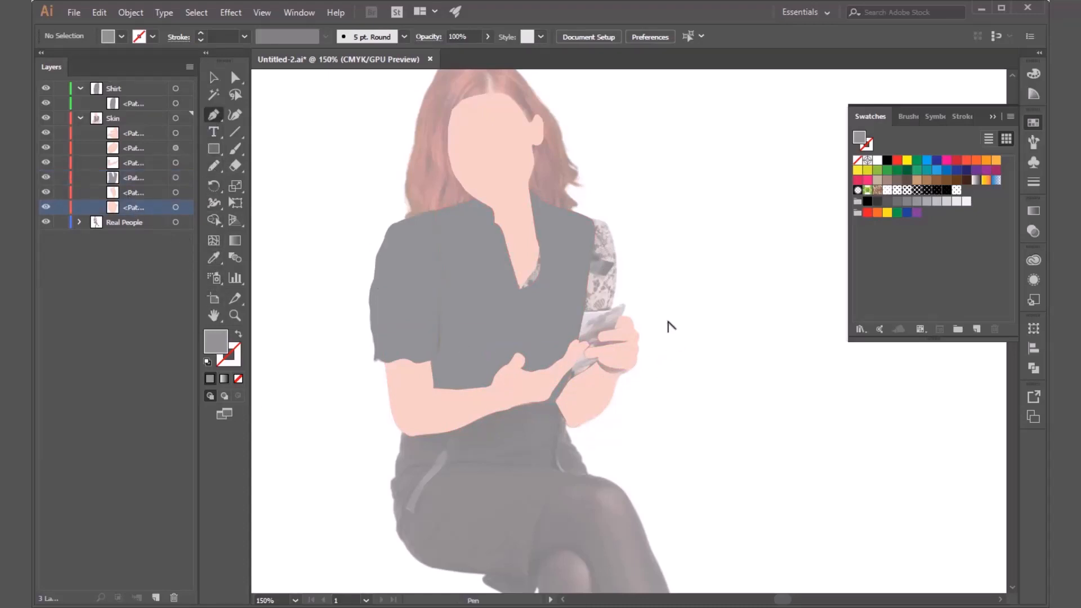
{"action": "scroll", "coordinate": [669, 321], "scroll_direction": "up", "scroll_amount": 3}
{"action": "scroll", "coordinate": [670, 316], "scroll_direction": "down", "scroll_amount": 1}
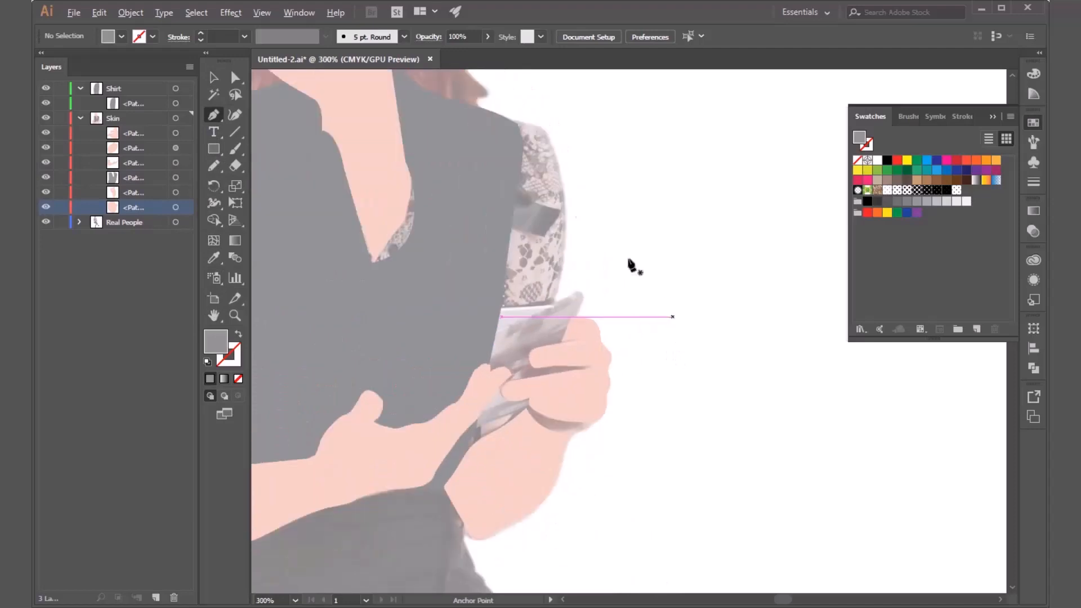
{"action": "left_click", "coordinate": [501, 115]}
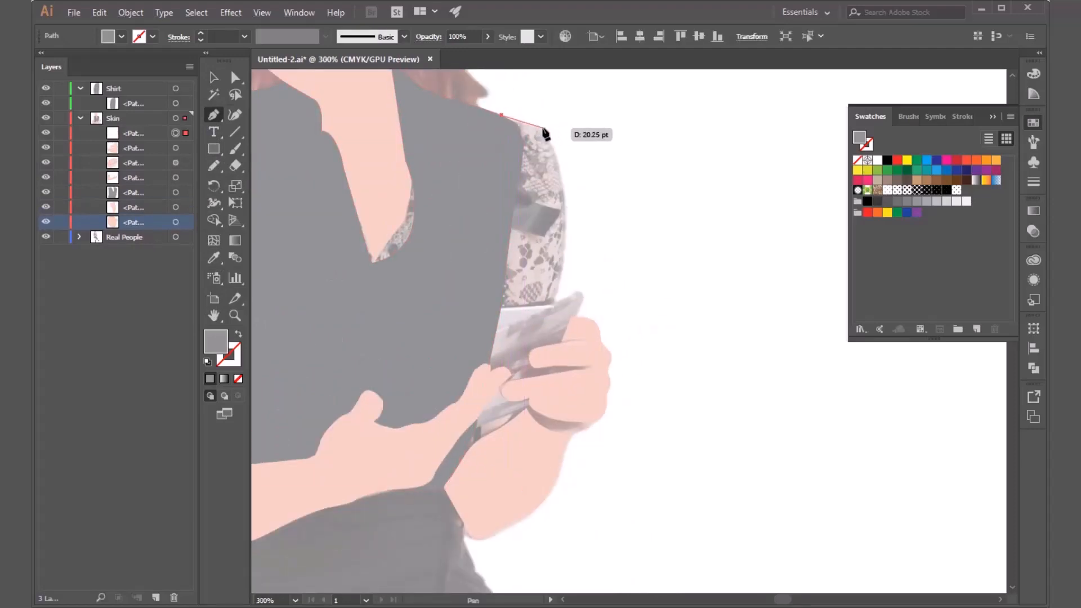
{"action": "left_click_drag", "start_coordinate": [543, 128], "coordinate": [552, 139]}
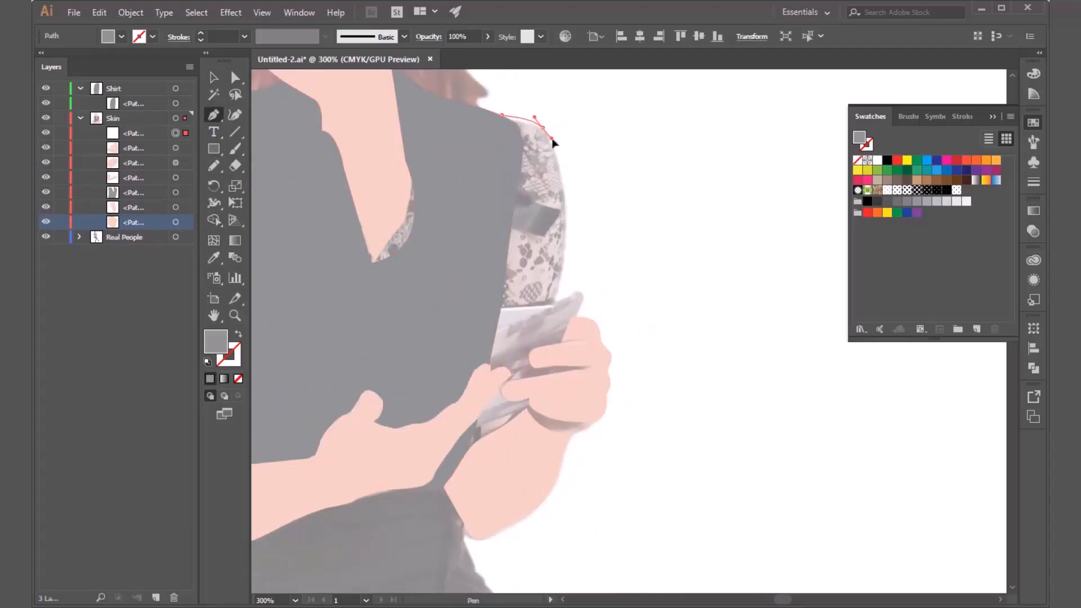
{"action": "left_click", "coordinate": [565, 207]}
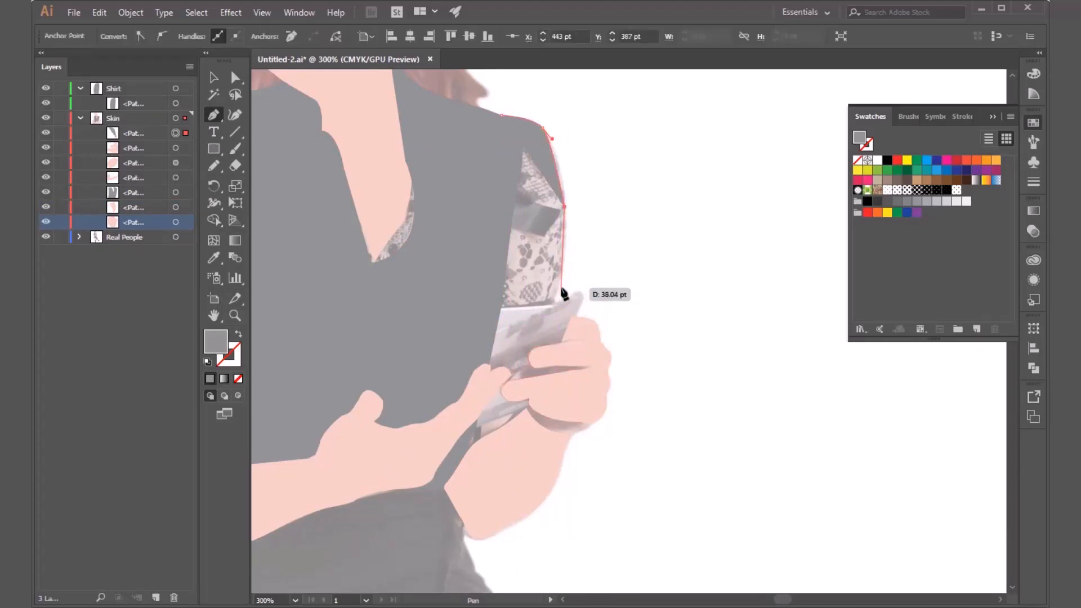
{"action": "left_click_drag", "start_coordinate": [561, 287], "coordinate": [559, 301]}
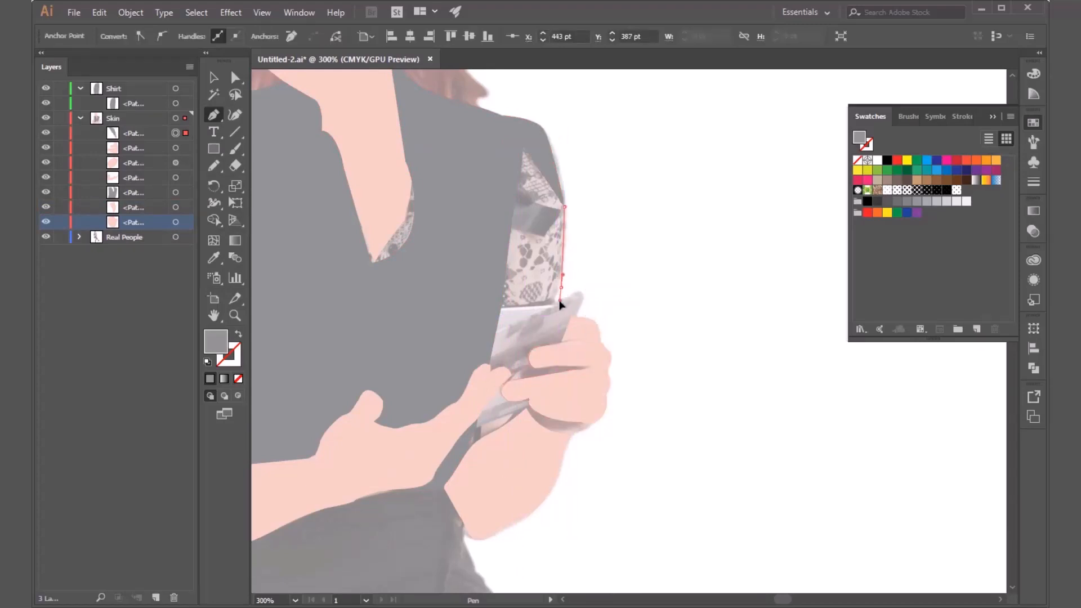
Extend the right sleeve outline past the hand, down over the forearm and across to the shirt's bottom corner.
{"action": "left_click", "coordinate": [525, 423]}
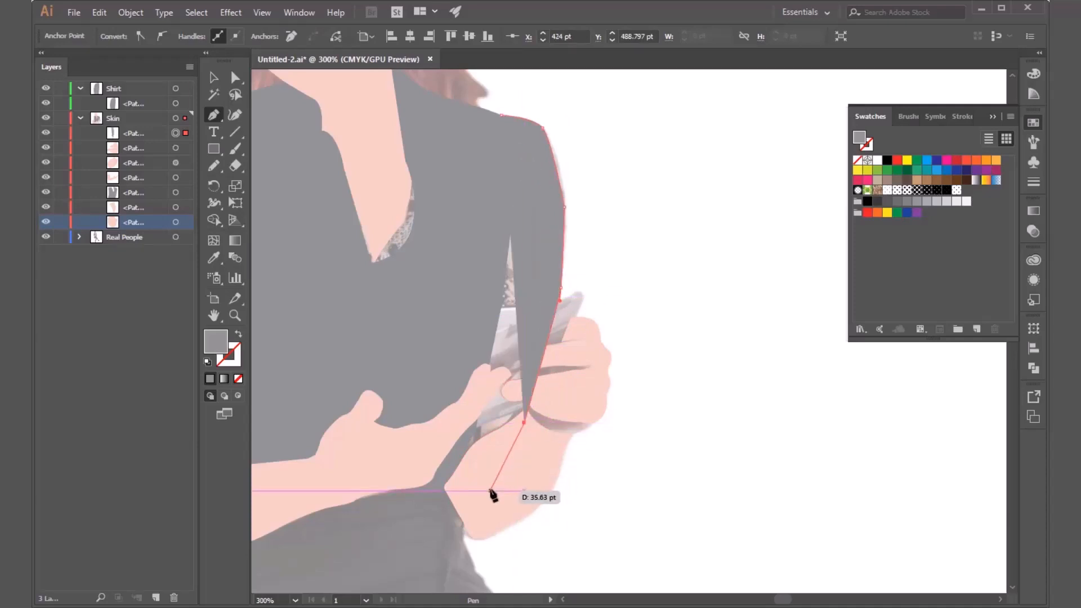
{"action": "left_click", "coordinate": [492, 486]}
{"action": "left_click", "coordinate": [437, 485]}
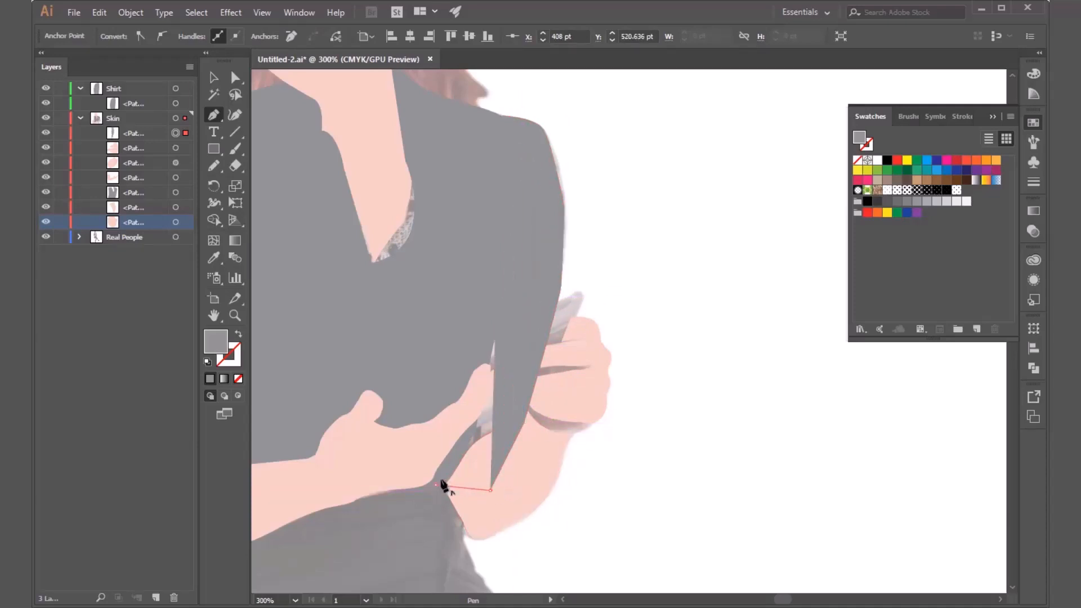
Trace the right sleeve's inner edge up across the shirt body and close the outline at the shoulder.
{"action": "left_click_drag", "start_coordinate": [491, 245], "coordinate": [468, 217]}
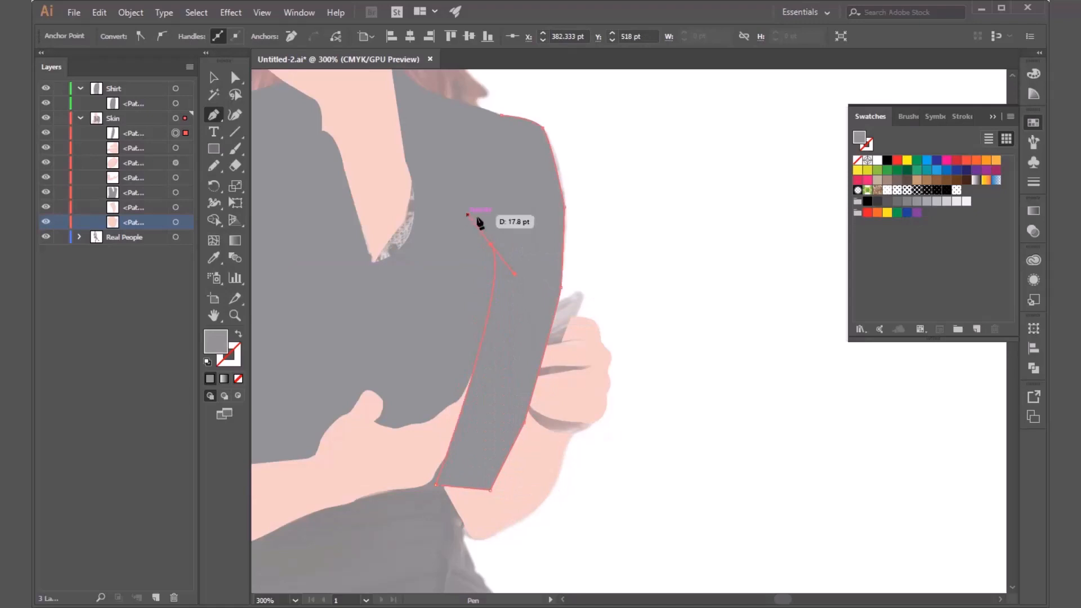
{"action": "left_click", "coordinate": [491, 245]}
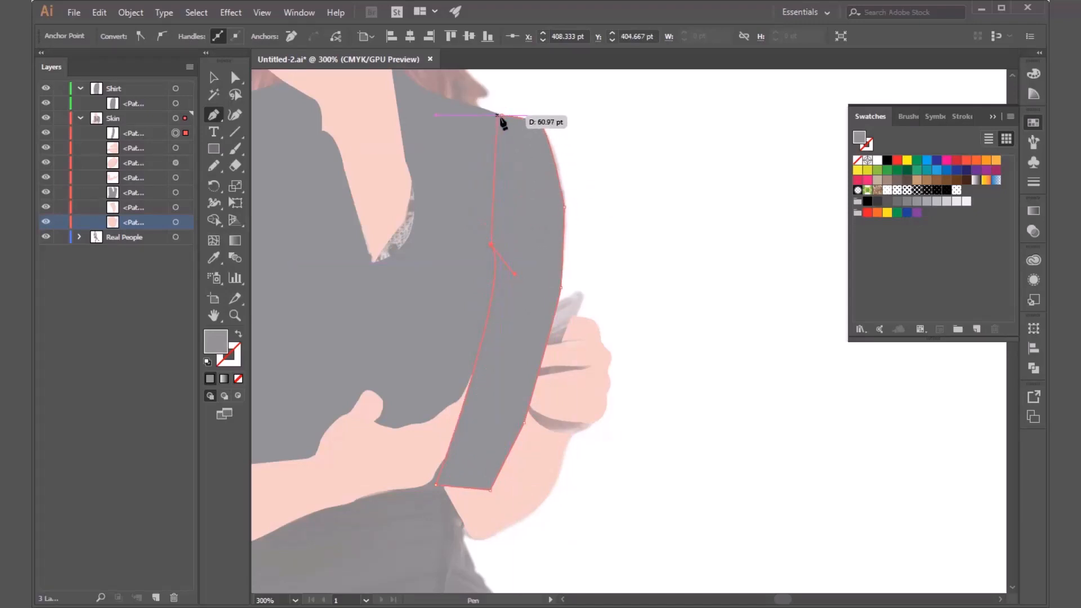
{"action": "left_click_drag", "start_coordinate": [500, 116], "coordinate": [472, 119]}
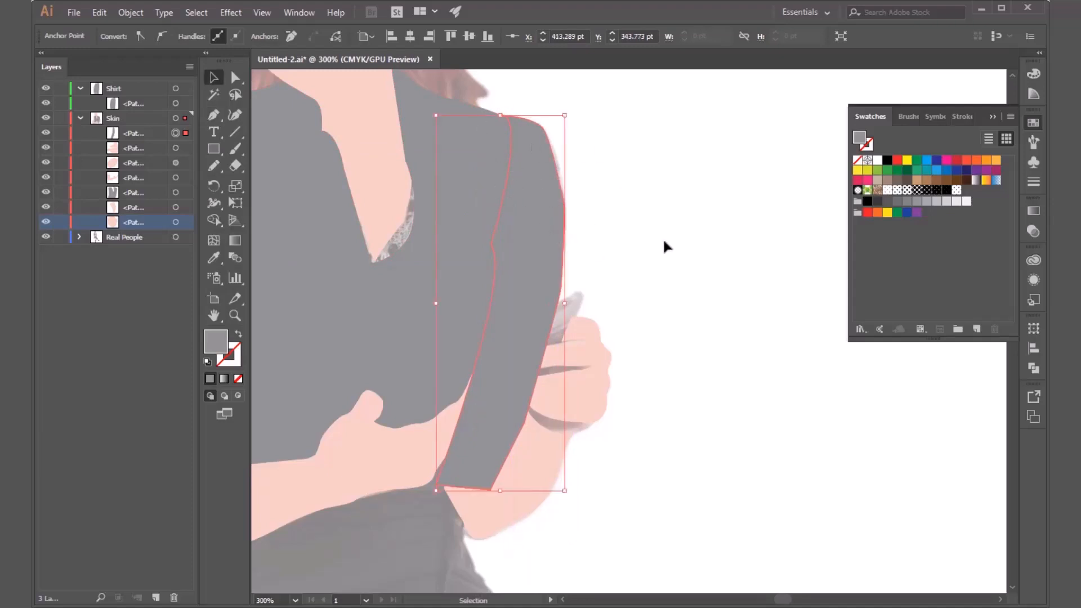
{"action": "key", "text": "v"}
{"action": "key", "text": "ctrl+minus"}
{"action": "key", "text": "ctrl+minus"}
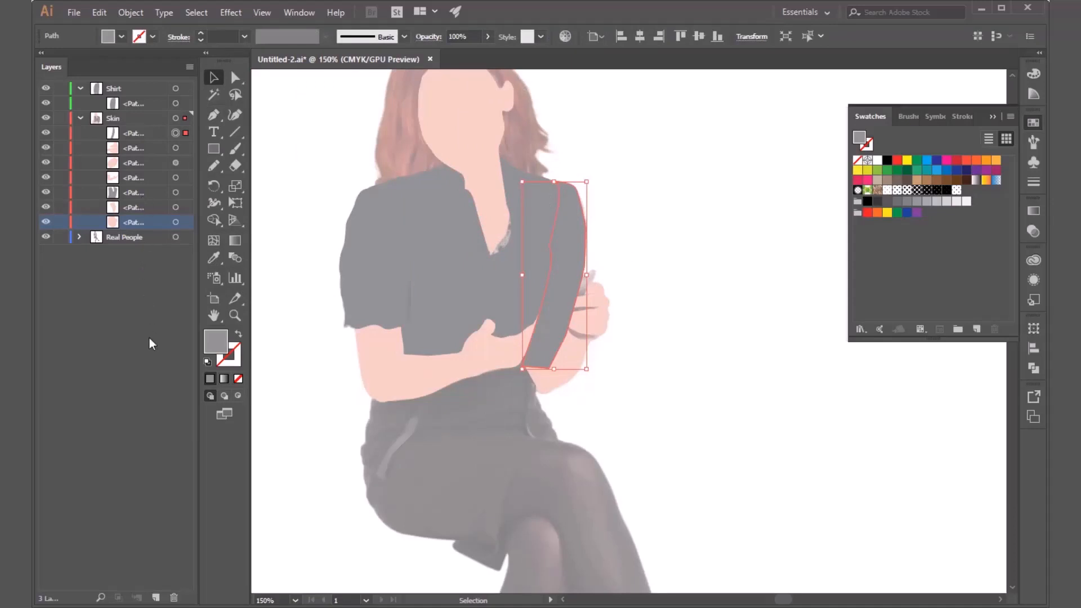
Send the right sleeve path backward within the Skin layer, behind the hand and forearm shapes and just above the shirt body.
{"action": "left_click", "coordinate": [136, 135]}
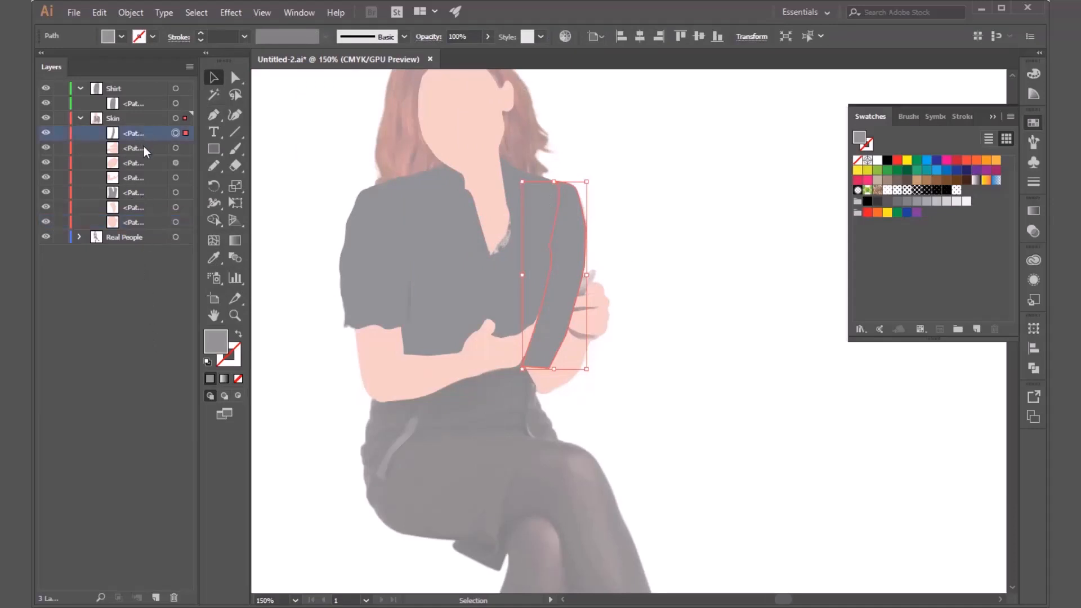
{"action": "key", "text": "ctrl+bracketleft"}
{"action": "key", "text": "ctrl+bracketleft"}
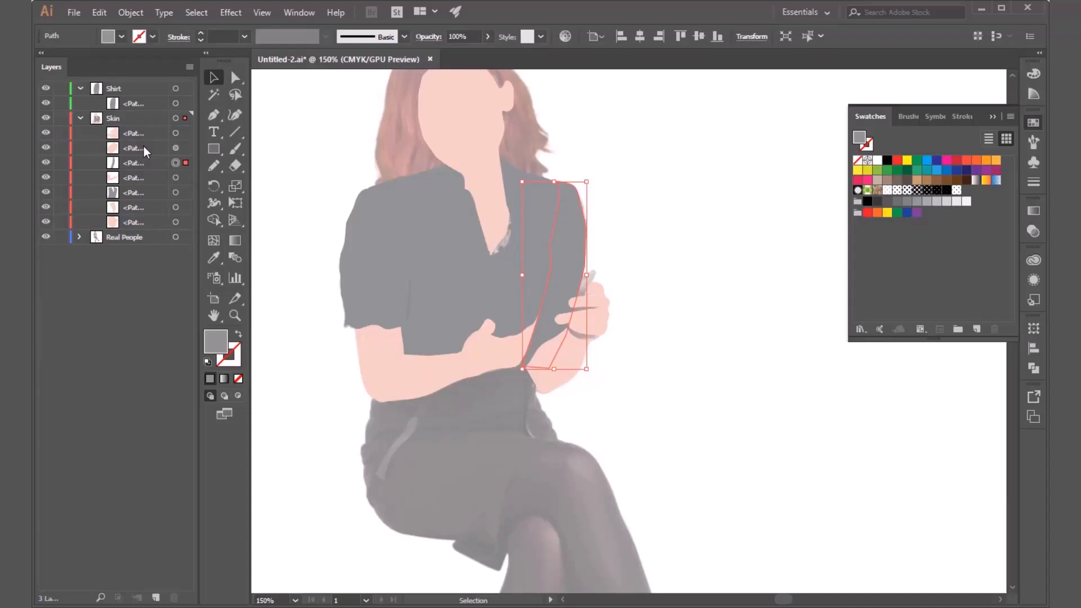
{"action": "key", "text": "ctrl+bracketleft"}
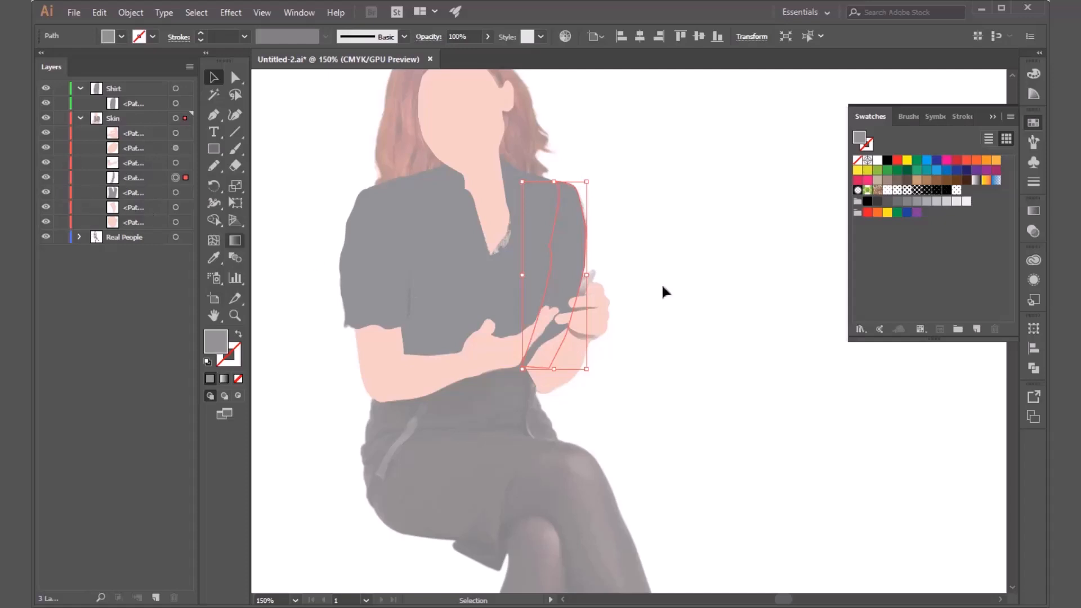
{"action": "left_click", "coordinate": [46, 207]}
{"action": "left_click", "coordinate": [46, 208]}
{"action": "left_click", "coordinate": [45, 222]}
{"action": "left_click", "coordinate": [46, 221]}
{"action": "left_click", "coordinate": [683, 293]}
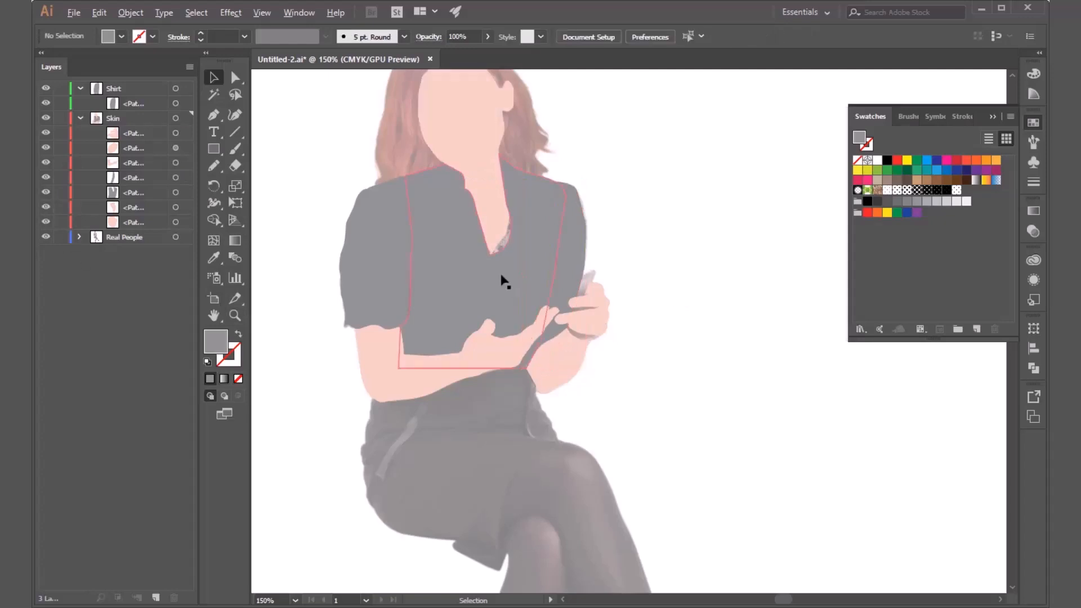
Move the shirt body's neckline anchor on the right side of the V inward to narrow the gap beside the neck skin.
{"action": "key", "text": "ctrl+0"}
{"action": "key", "text": "ctrl+1"}
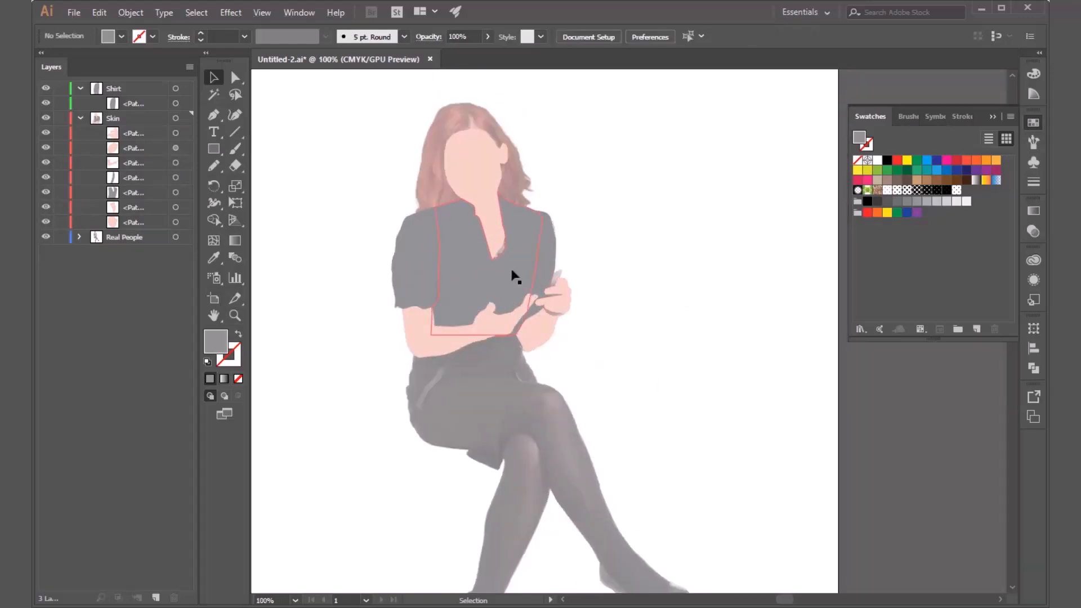
{"action": "left_click", "coordinate": [516, 275]}
{"action": "scroll", "coordinate": [488, 248], "scroll_direction": "up", "scroll_amount": 1}
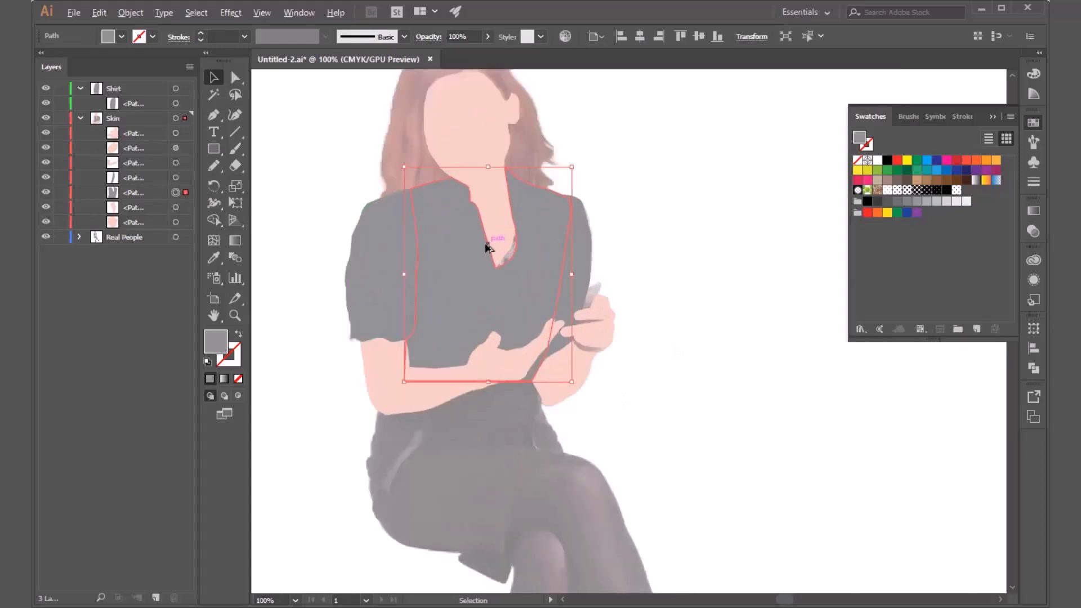
{"action": "scroll", "coordinate": [488, 248], "scroll_direction": "up", "scroll_amount": 2}
{"action": "scroll", "coordinate": [521, 297], "scroll_direction": "up", "scroll_amount": 2}
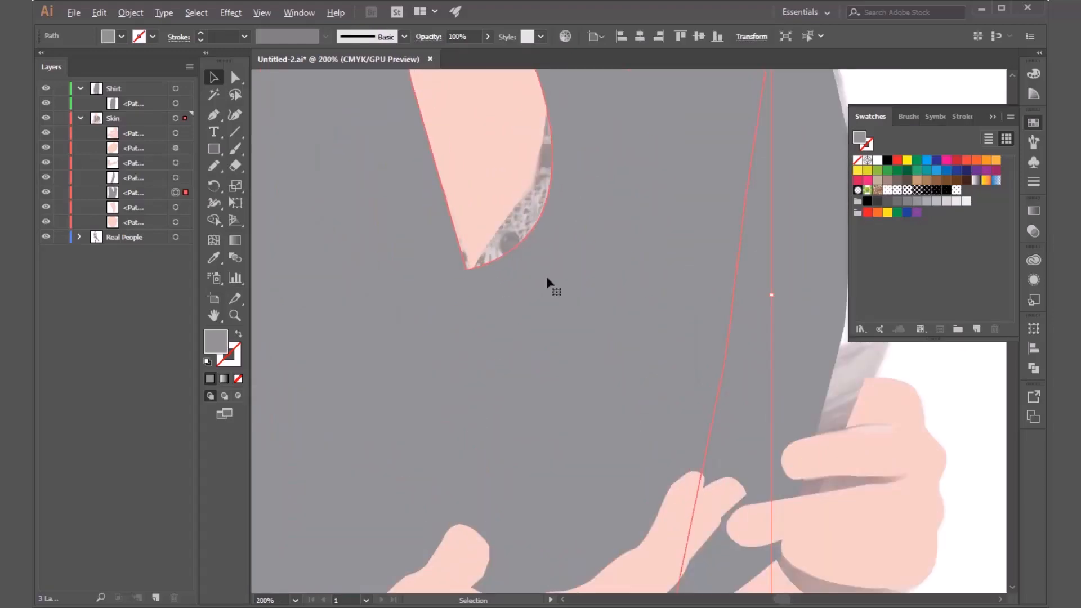
{"action": "scroll", "coordinate": [547, 276], "scroll_direction": "up", "scroll_amount": 3}
{"action": "left_click", "coordinate": [236, 77]}
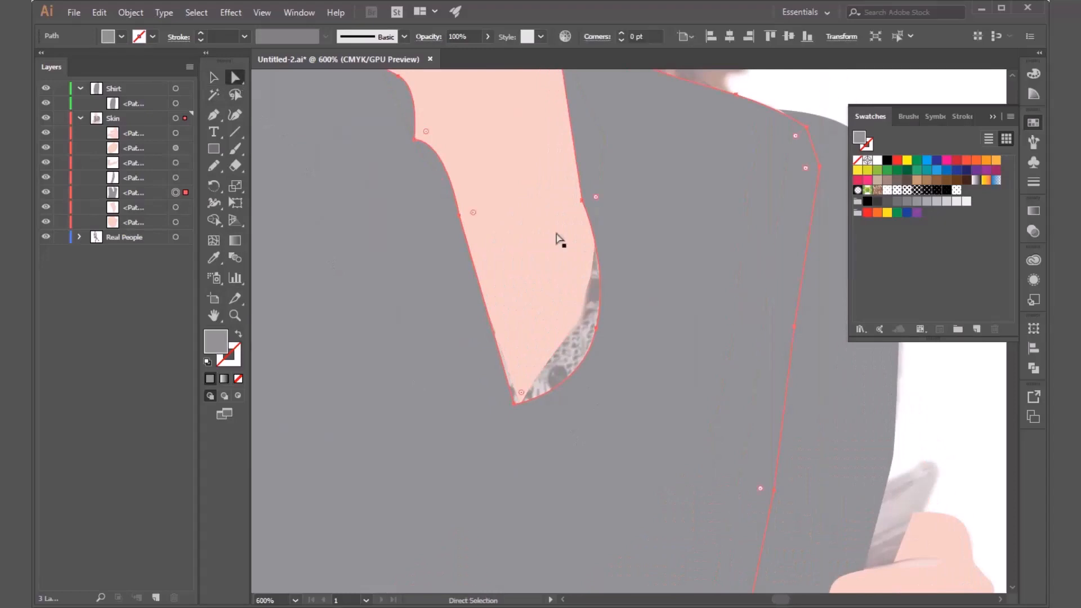
{"action": "left_click", "coordinate": [596, 328]}
{"action": "left_click_drag", "start_coordinate": [597, 328], "coordinate": [583, 310]}
{"action": "key", "text": "space"}
{"action": "left_click_drag", "start_coordinate": [681, 384], "coordinate": [743, 505]}
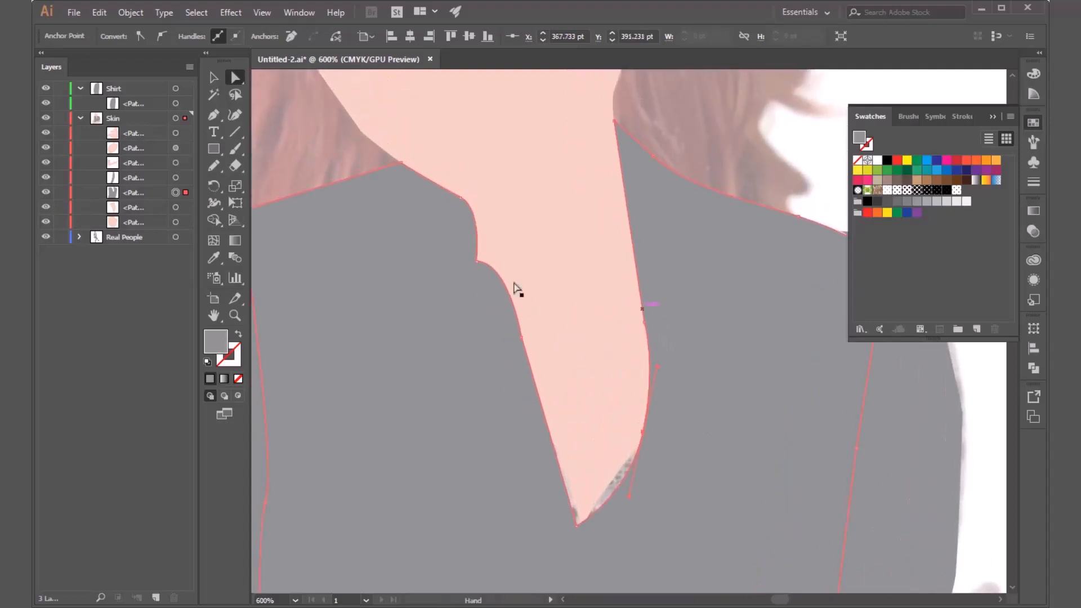
Round the sharp corner on the left side of the shirt body's neckline.
{"action": "left_click", "coordinate": [477, 263]}
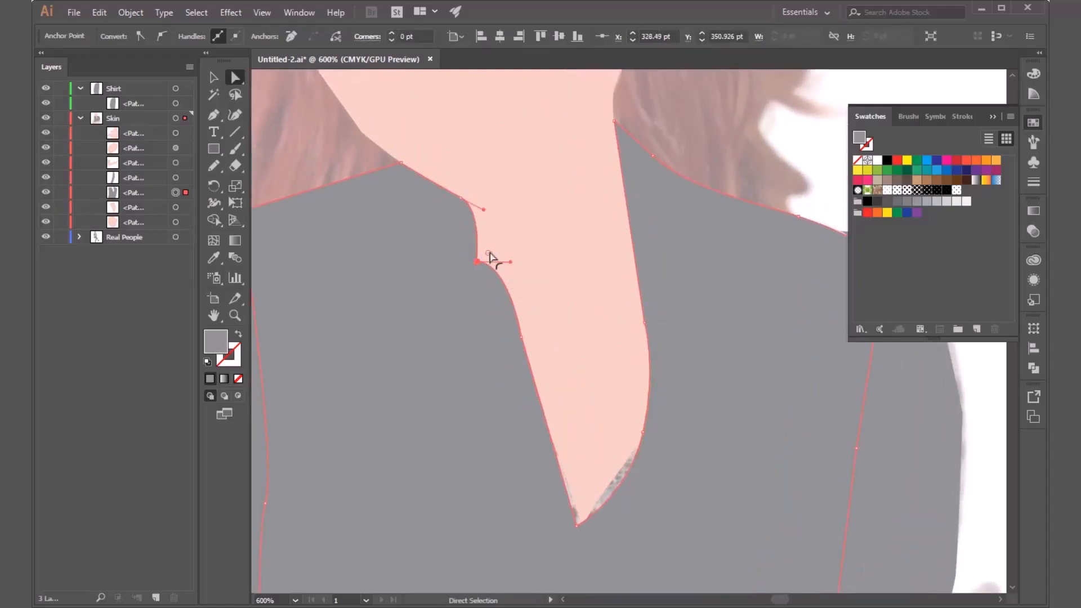
{"action": "left_click_drag", "start_coordinate": [490, 258], "coordinate": [526, 240]}
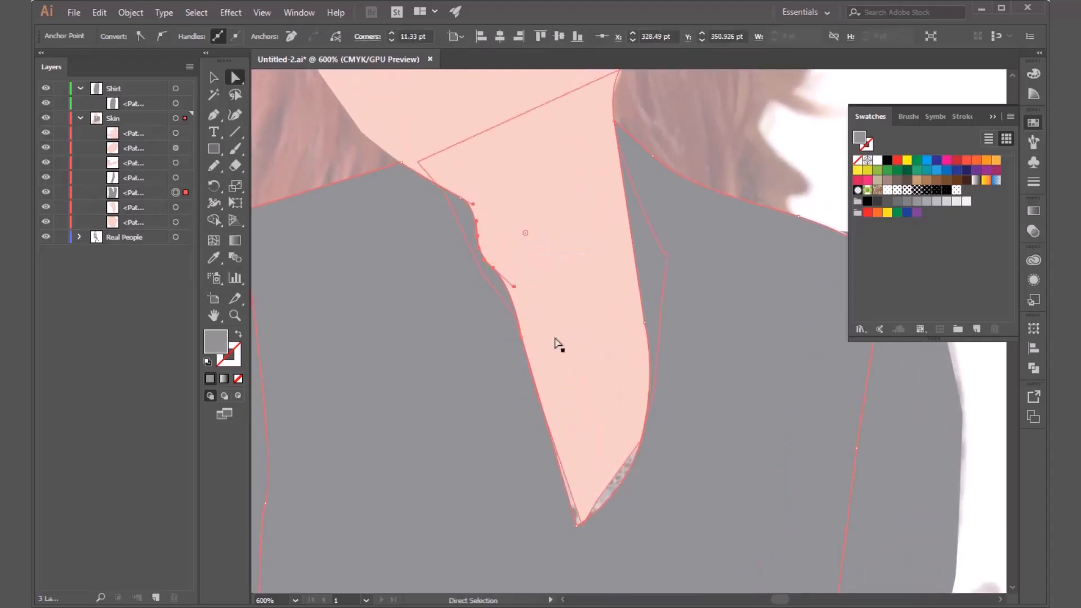
{"action": "left_click", "coordinate": [461, 354]}
{"action": "key", "text": "space"}
{"action": "left_click_drag", "start_coordinate": [598, 456], "coordinate": [593, 334]}
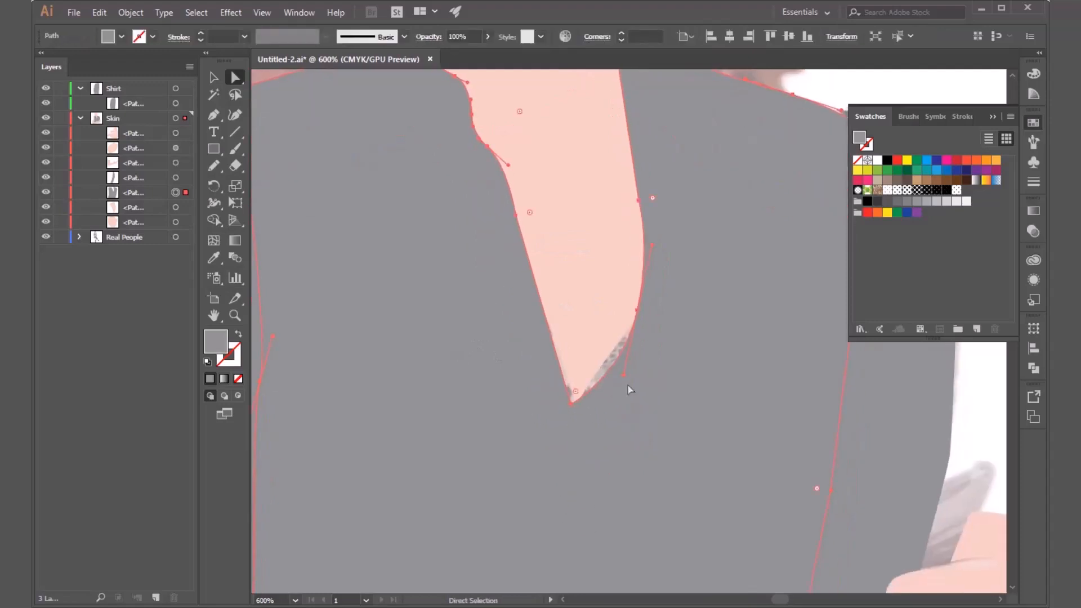
Reshape the right curve of the shirt's V-neckline down to its tip so the gray edge follows the neck skin.
{"action": "mouse_move", "coordinate": [626, 376]}
{"action": "left_mouse_down"}
{"action": "mouse_move", "coordinate": [635, 376]}
{"action": "mouse_move", "coordinate": [606, 372]}
{"action": "left_mouse_up"}
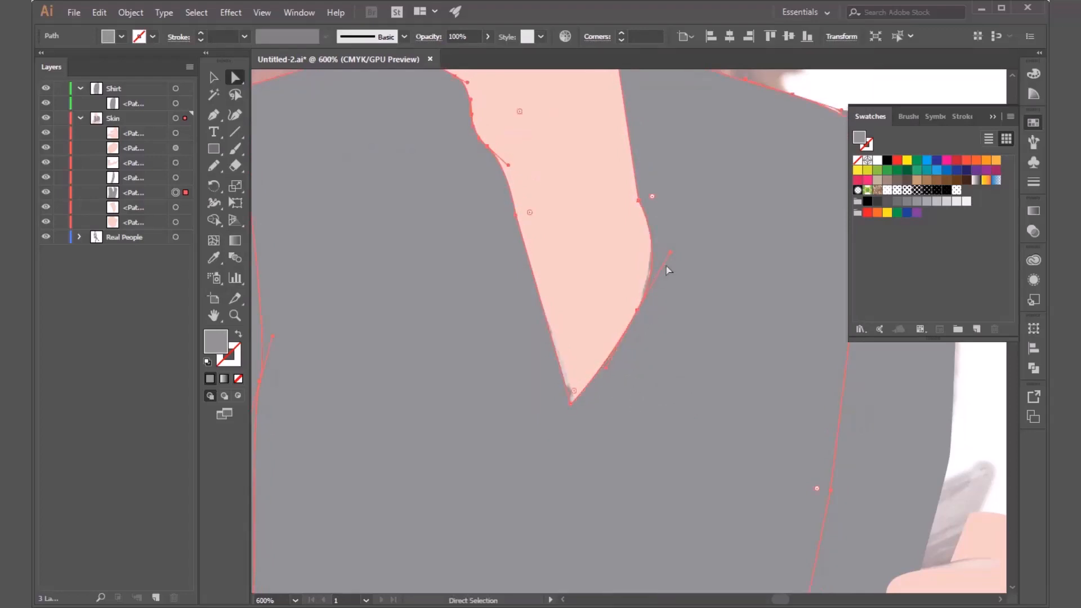
{"action": "left_click_drag", "start_coordinate": [653, 269], "coordinate": [648, 269]}
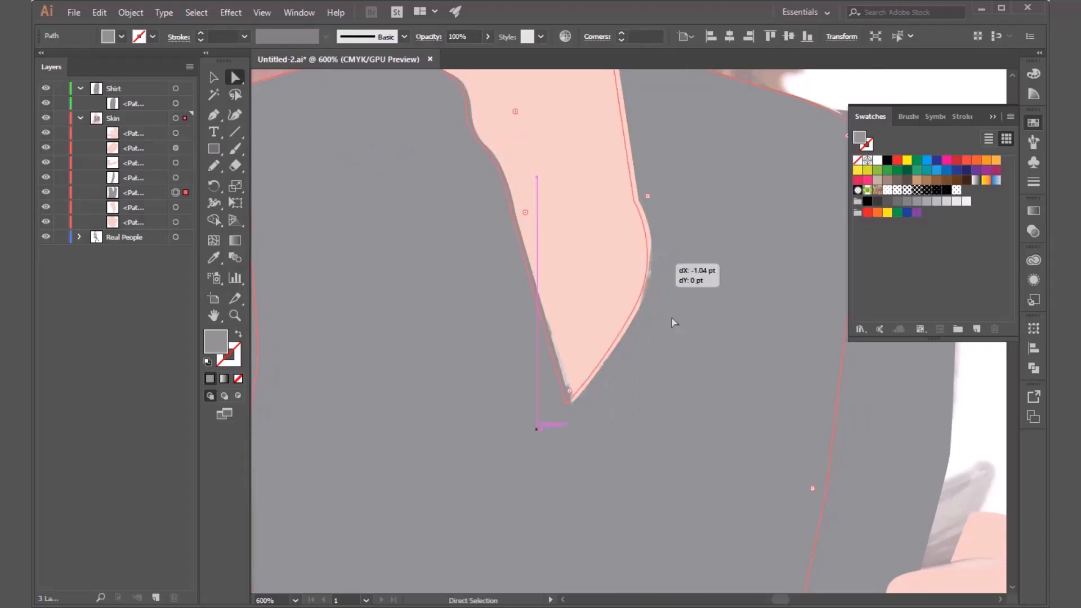
{"action": "key", "text": "ctrl+z"}
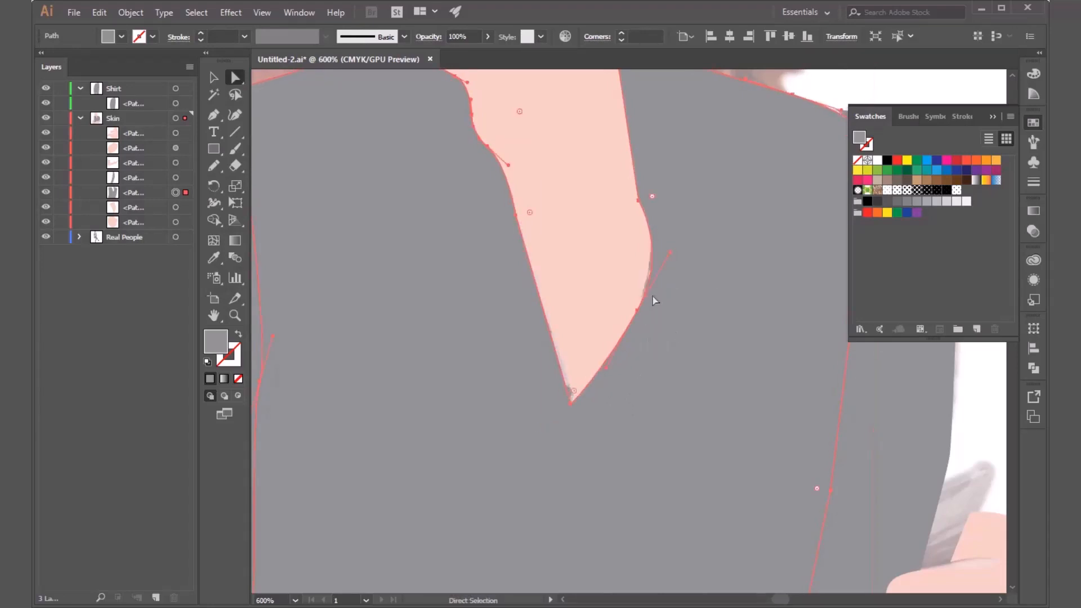
{"action": "left_click_drag", "start_coordinate": [649, 283], "coordinate": [631, 306]}
{"action": "key", "text": "ctrl+z"}
{"action": "left_click_drag", "start_coordinate": [689, 381], "coordinate": [683, 369]}
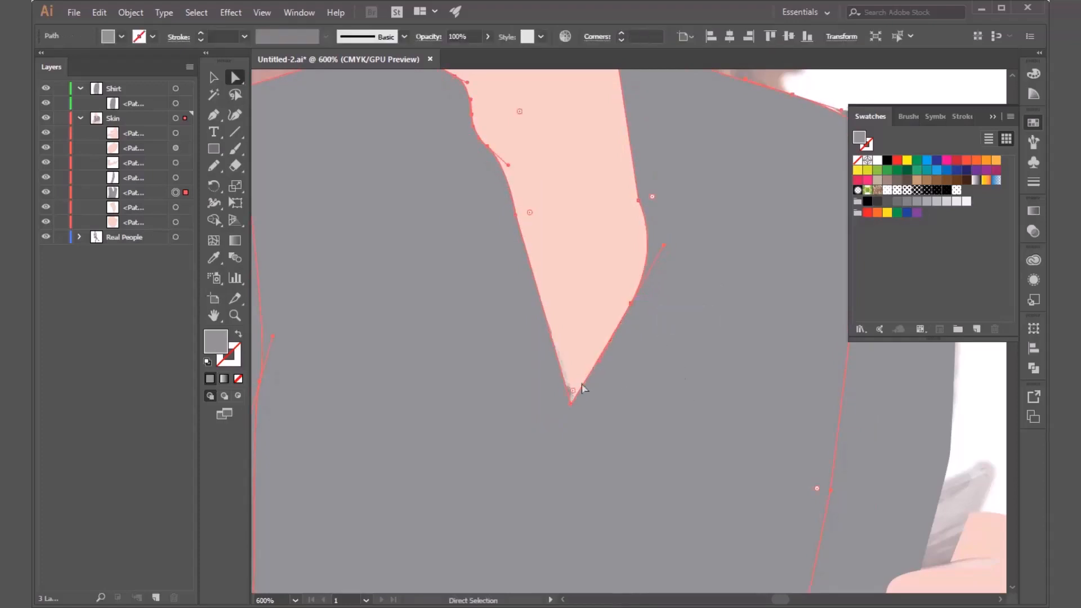
{"action": "mouse_move", "coordinate": [573, 390]}
{"action": "left_mouse_down"}
{"action": "mouse_move", "coordinate": [574, 381]}
{"action": "mouse_move", "coordinate": [574, 392]}
{"action": "left_mouse_up"}
{"action": "scroll", "coordinate": [561, 428], "scroll_direction": "down", "scroll_amount": 1, "text": "alt"}
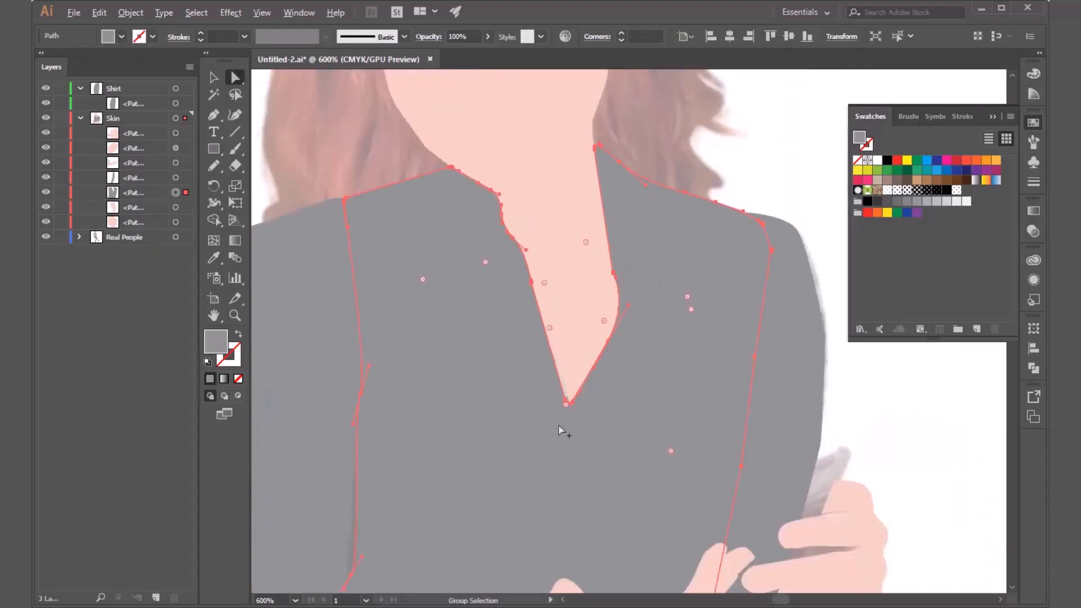
{"action": "left_click", "coordinate": [776, 199]}
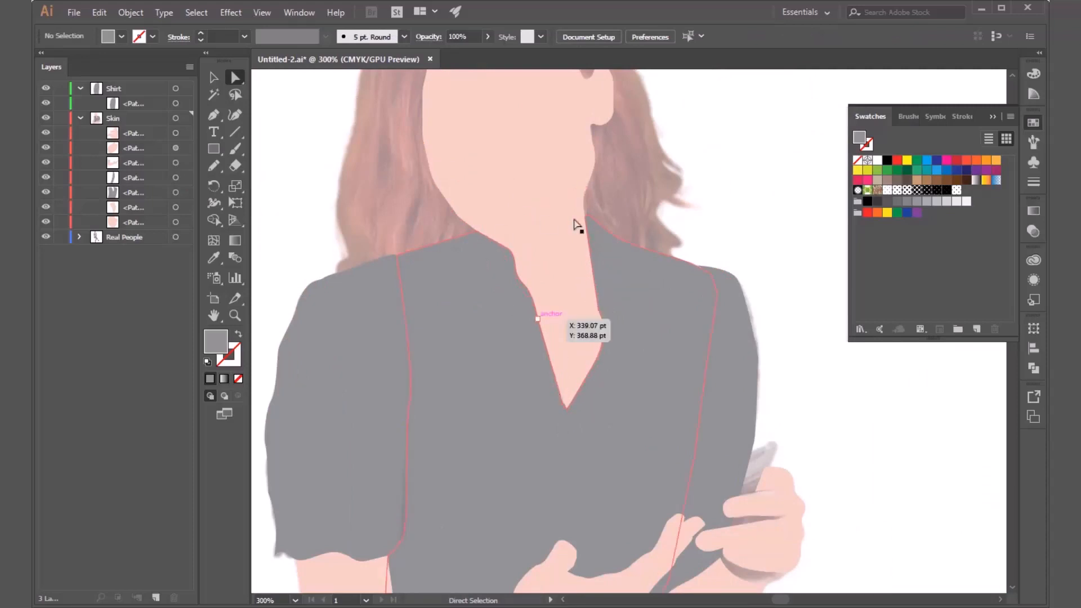
Select the shirt body and both sleeves together and fill them with the brown swirl Pompadour pattern swatch.
{"action": "key", "text": "space"}
{"action": "left_click_drag", "start_coordinate": [787, 395], "coordinate": [796, 272]}
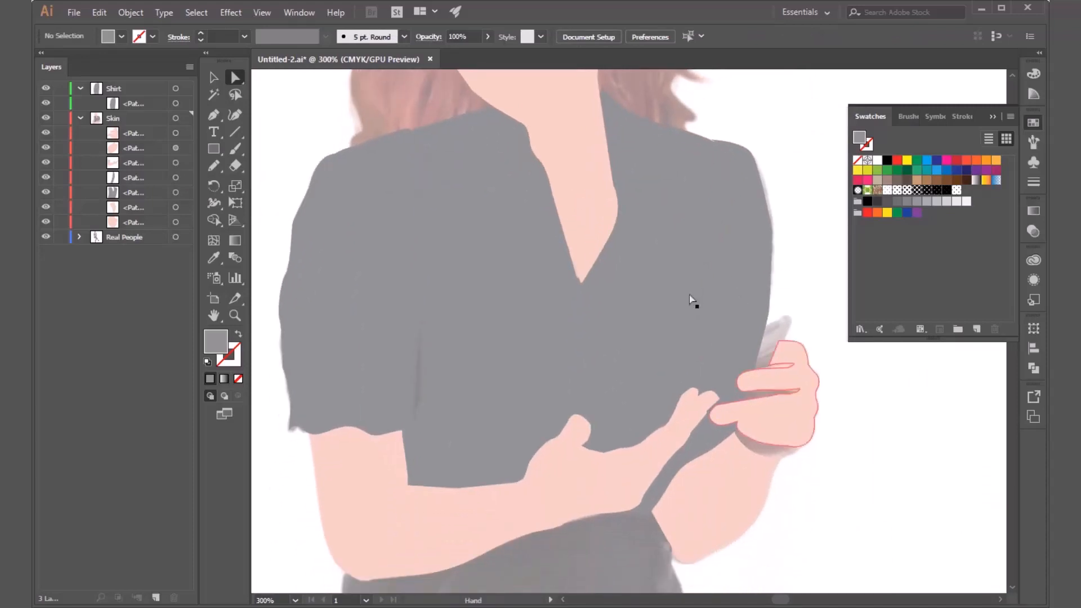
{"action": "scroll", "coordinate": [282, 270], "scroll_direction": "down", "scroll_amount": 2}
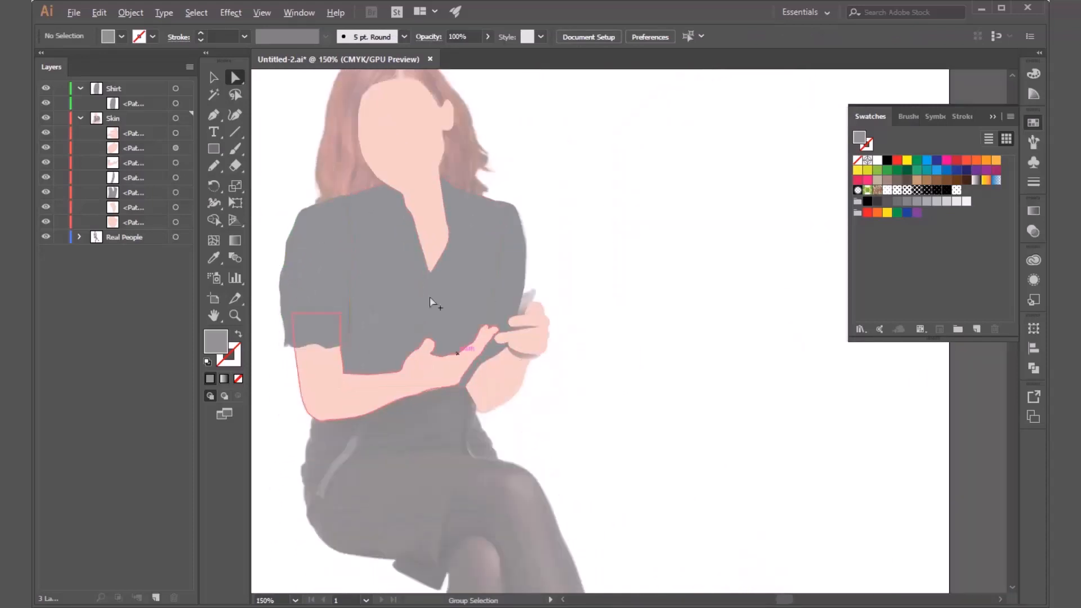
{"action": "key", "text": "space"}
{"action": "left_click_drag", "start_coordinate": [574, 309], "coordinate": [812, 336]}
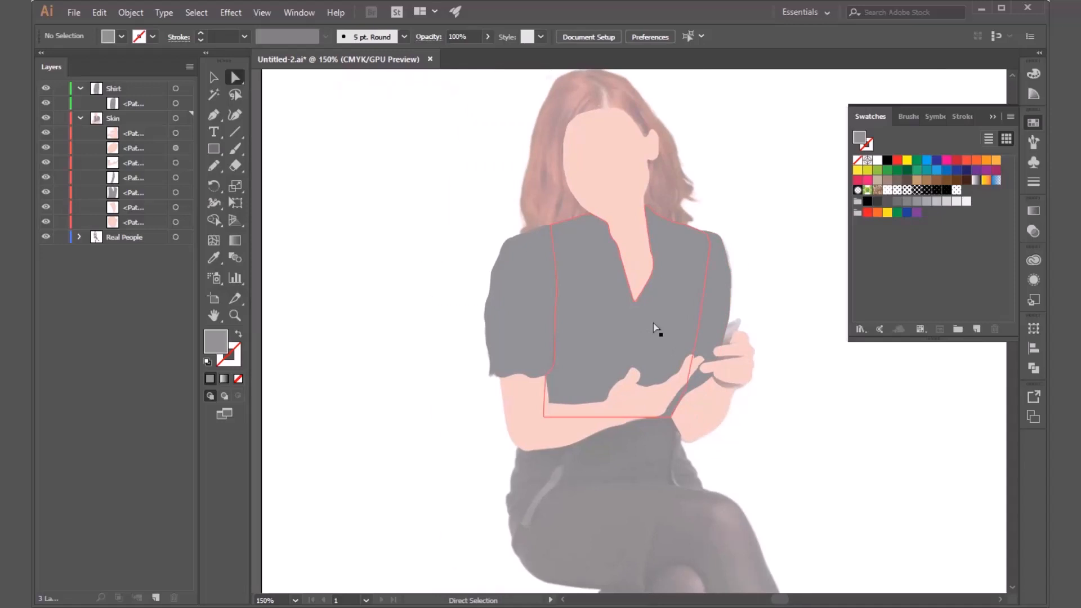
{"action": "key", "text": "v"}
{"action": "left_click", "coordinate": [684, 304]}
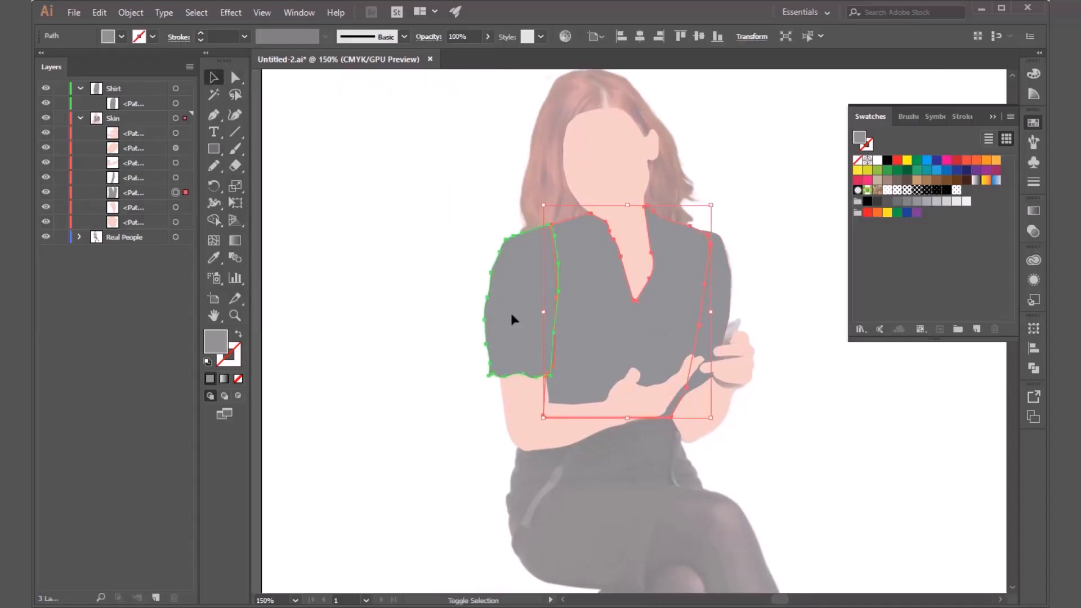
{"action": "left_click", "coordinate": [513, 319], "text": "shift"}
{"action": "left_click", "coordinate": [730, 313], "text": "shift"}
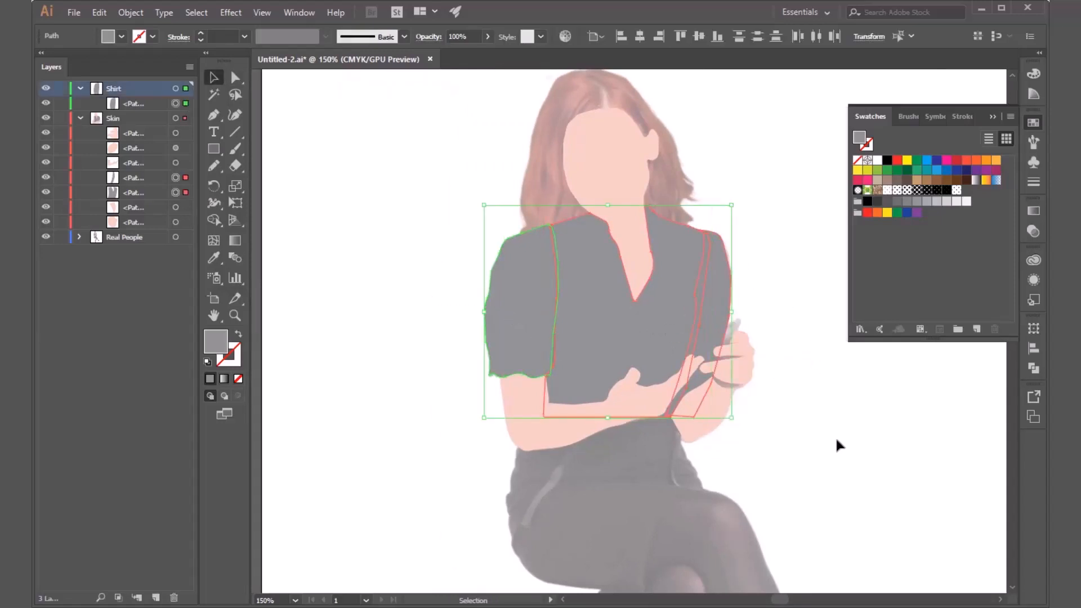
{"action": "left_click", "coordinate": [877, 190]}
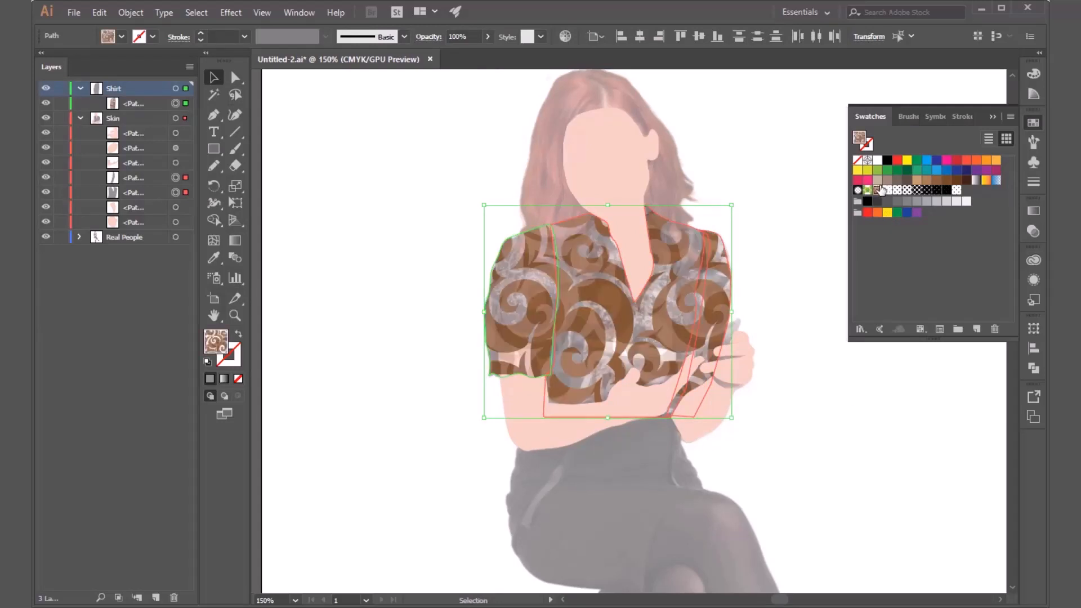
{"action": "left_click", "coordinate": [766, 299]}
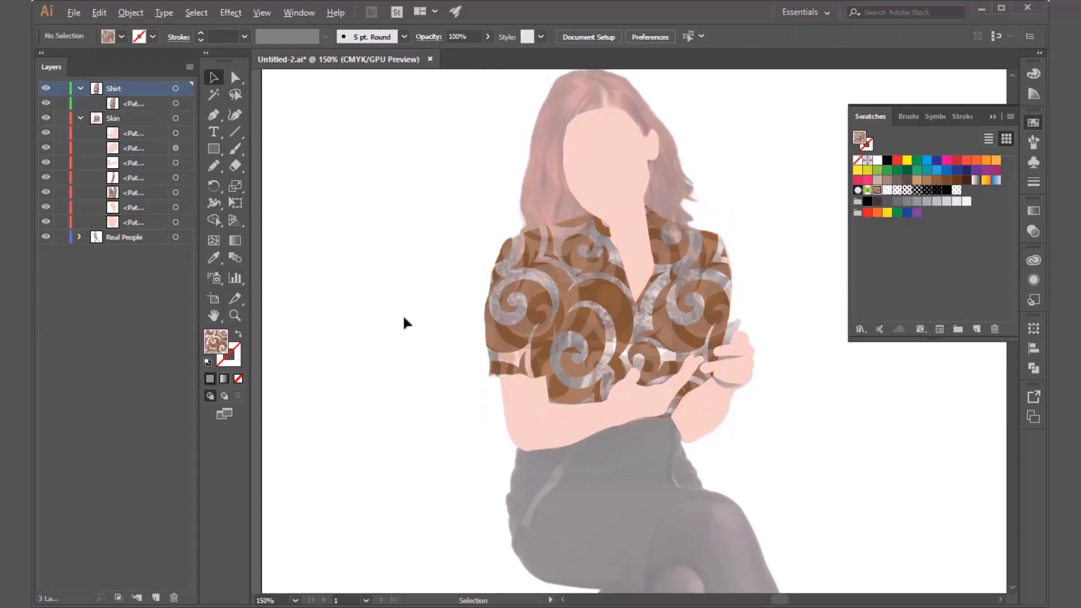
Examine the patterned shirt body in isolation and the Pompadour tile in pattern editing, then leave without changing them.
{"action": "scroll", "coordinate": [405, 321], "scroll_direction": "down", "scroll_amount": 1}
{"action": "scroll", "coordinate": [415, 367], "scroll_direction": "down", "scroll_amount": 1}
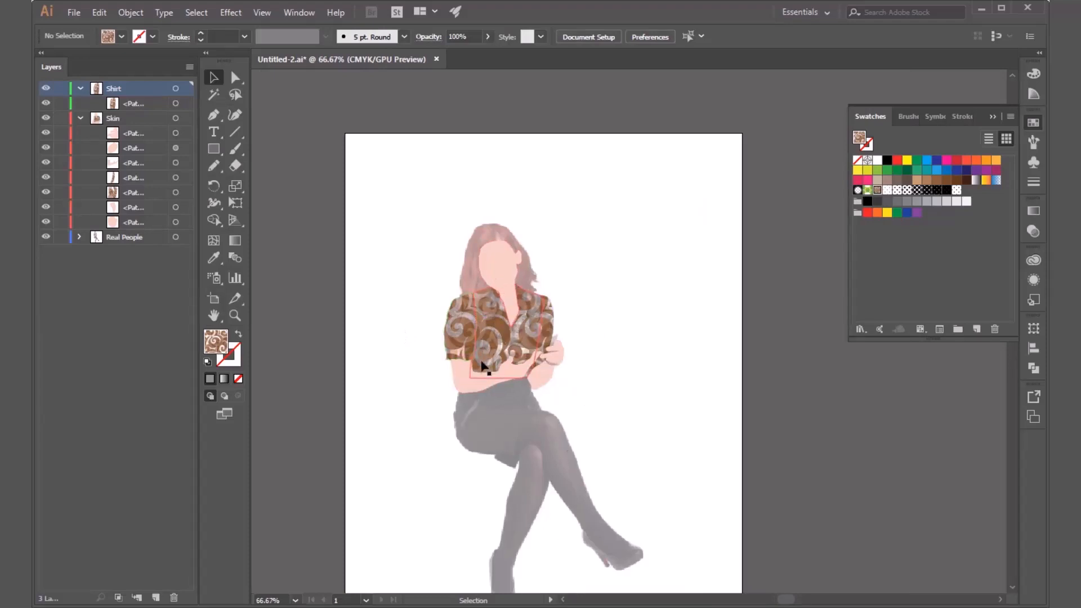
{"action": "scroll", "coordinate": [459, 332], "scroll_direction": "up", "scroll_amount": 3}
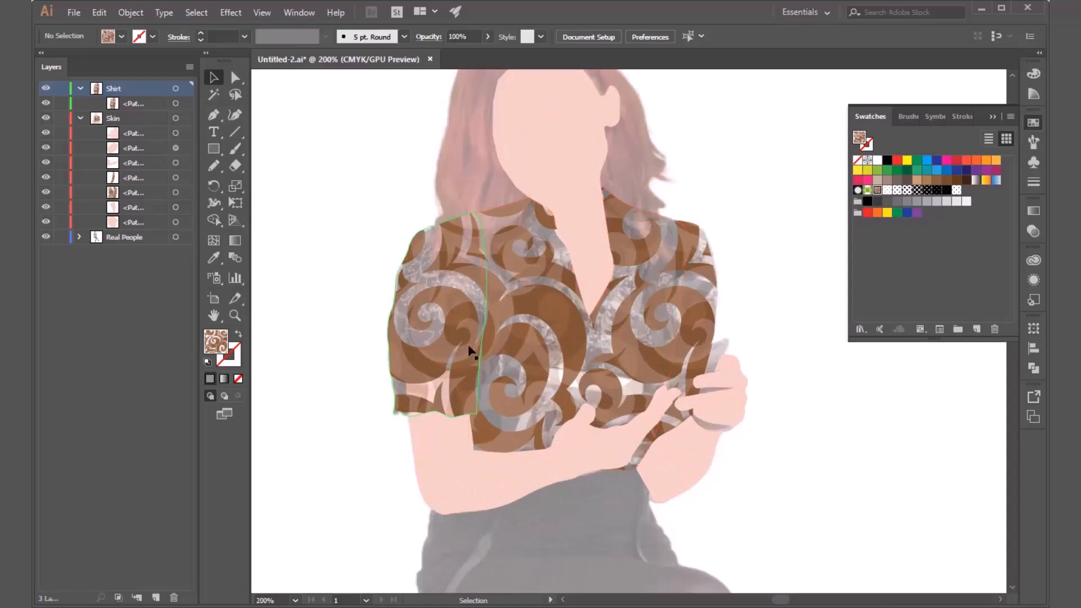
{"action": "double_click", "coordinate": [563, 319]}
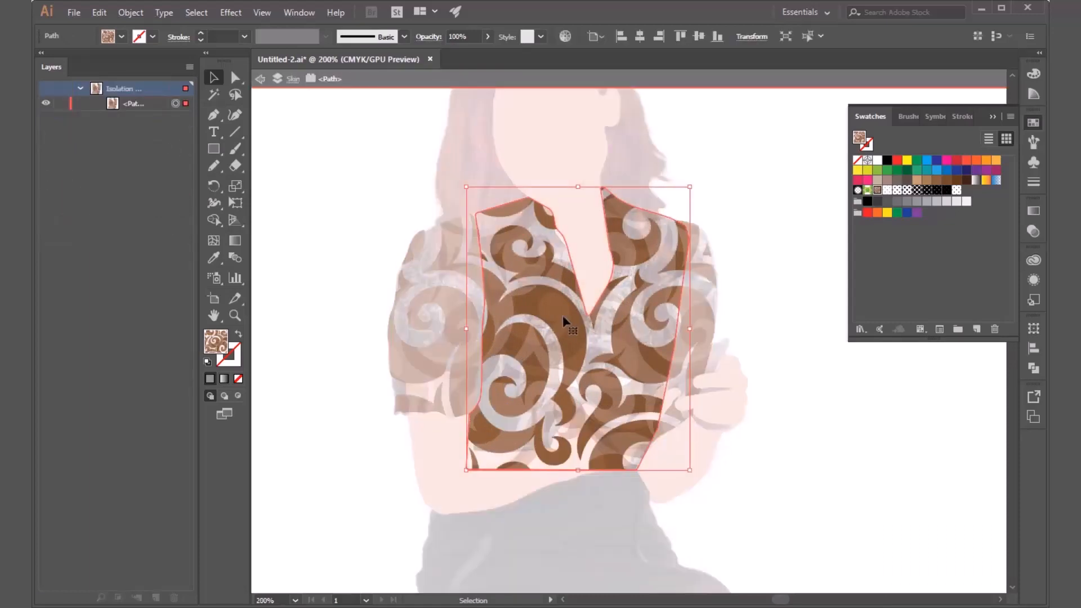
{"action": "double_click", "coordinate": [876, 190]}
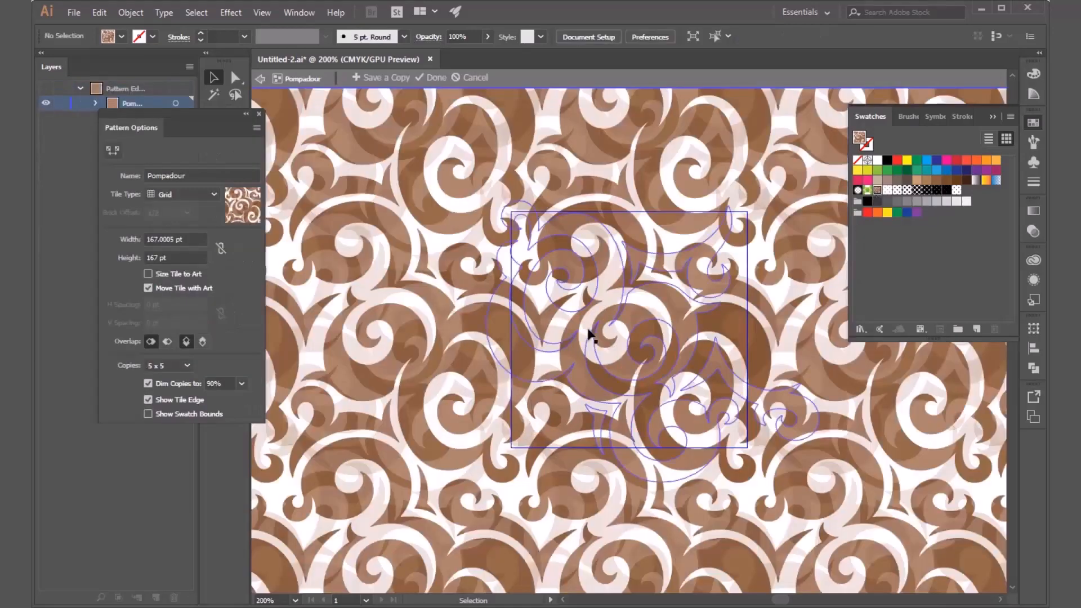
{"action": "key", "text": "Escape"}
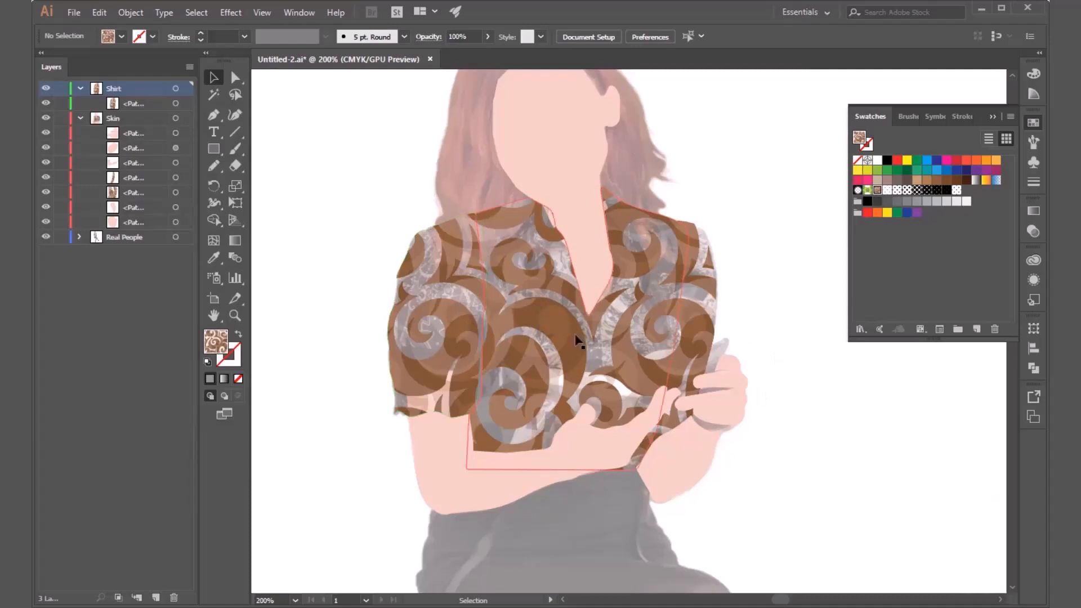
{"action": "scroll", "coordinate": [414, 255], "scroll_direction": "down", "scroll_amount": 2}
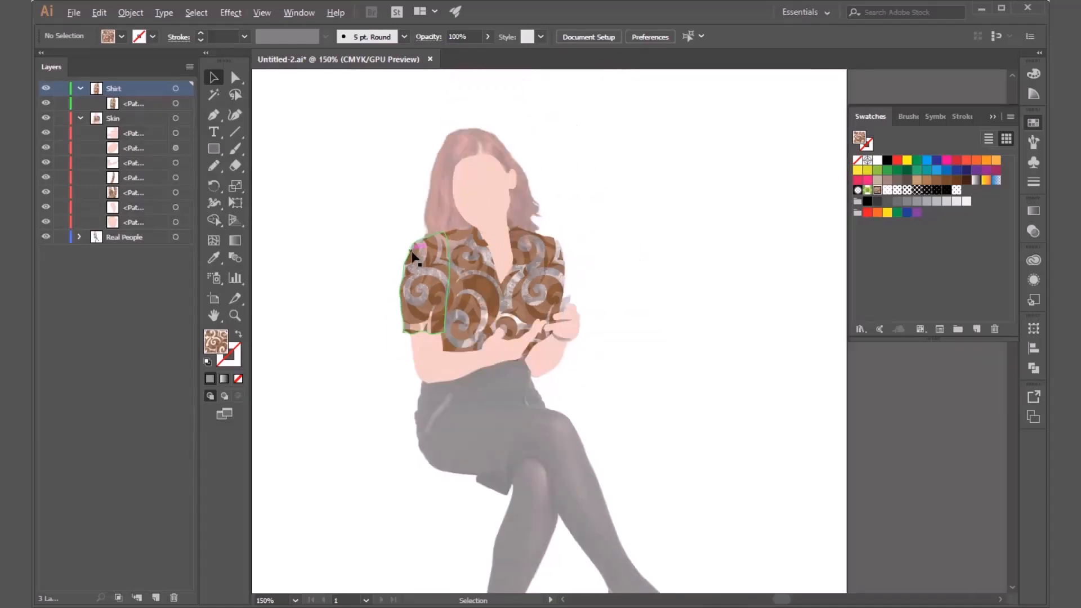
Draw a circle on the blank area beside the woman, fill it with the muted brown swatch, and add two smaller circles below it.
{"action": "left_click", "coordinate": [41, 54]}
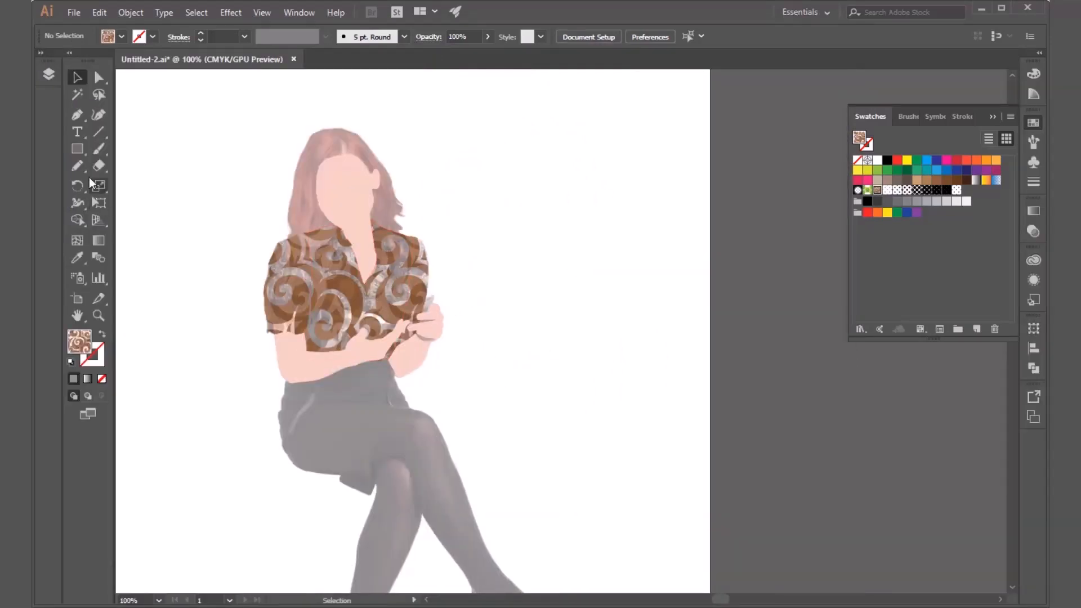
{"action": "left_click", "coordinate": [78, 150]}
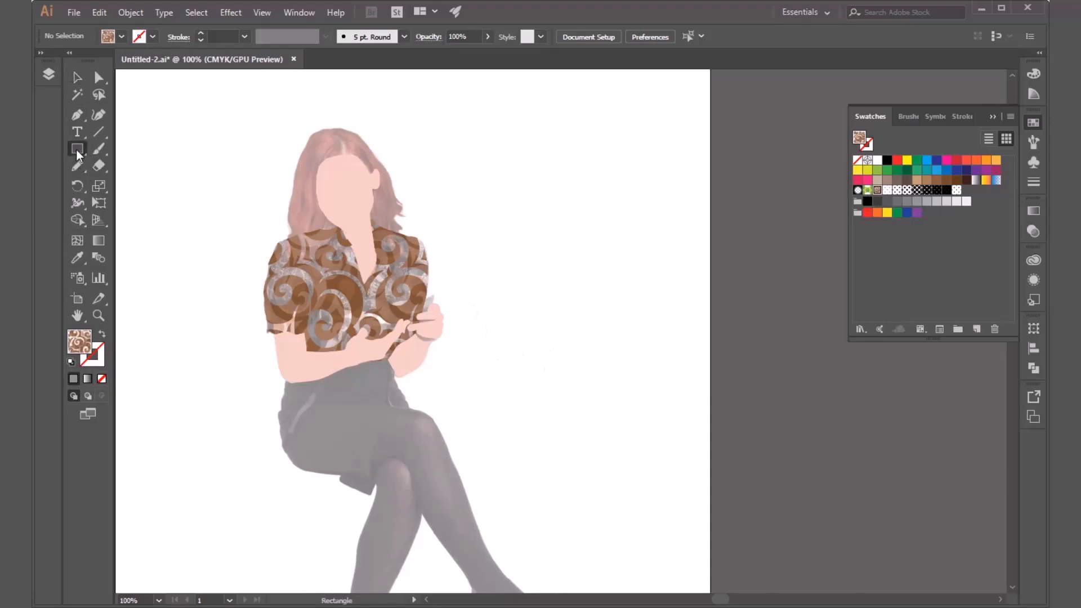
{"action": "left_click_drag", "start_coordinate": [77, 150], "coordinate": [98, 186]}
{"action": "scroll", "coordinate": [541, 248], "scroll_direction": "up", "scroll_amount": 2}
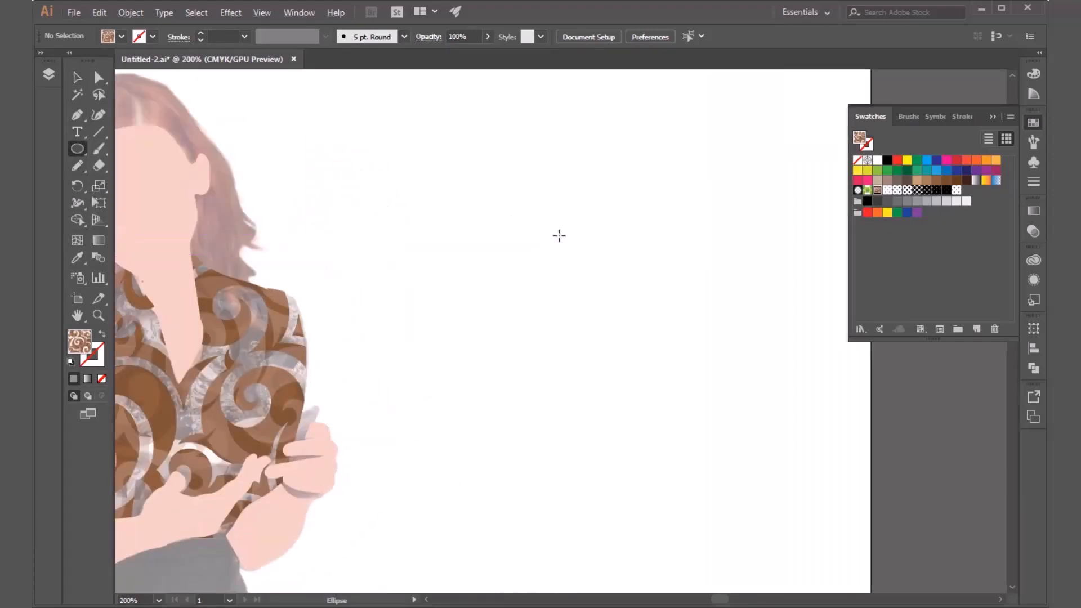
{"action": "left_click_drag", "start_coordinate": [572, 245], "coordinate": [586, 290]}
{"action": "key", "text": "v"}
{"action": "left_click", "coordinate": [120, 37]}
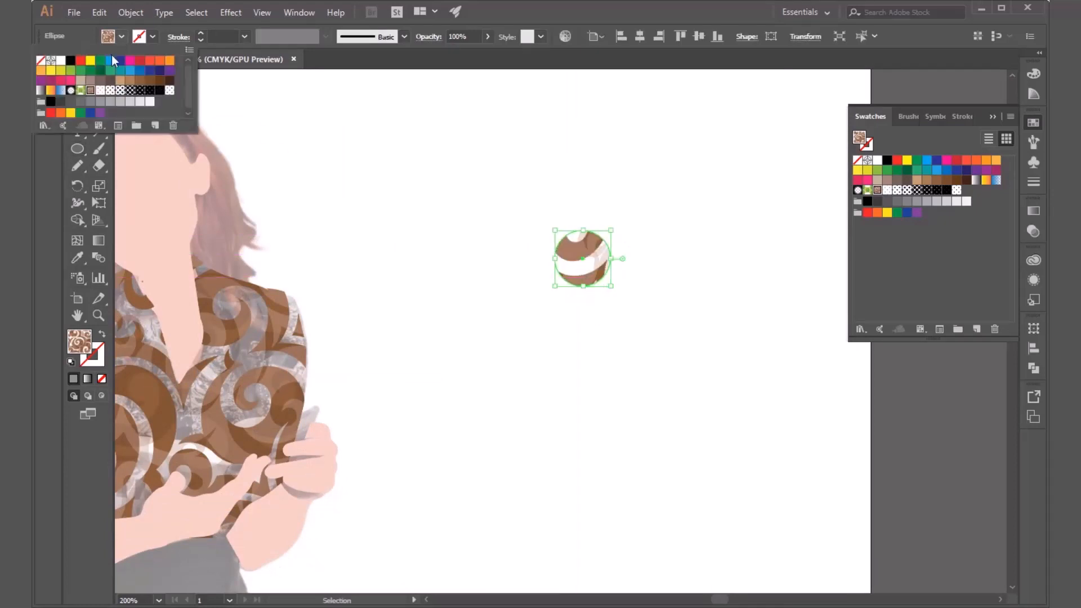
{"action": "left_click", "coordinate": [89, 80]}
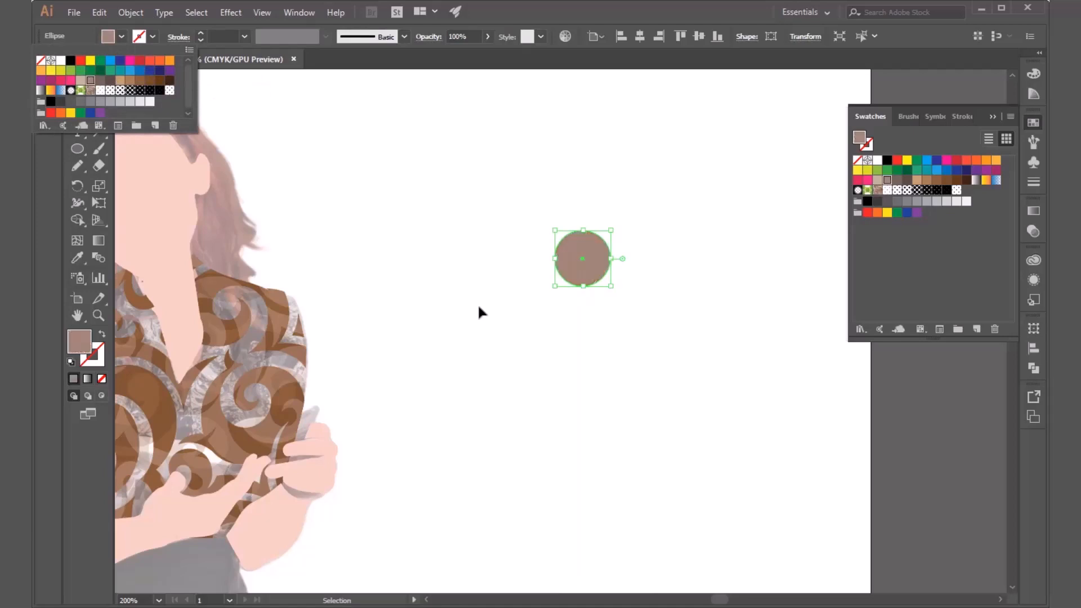
{"action": "key", "text": "Escape"}
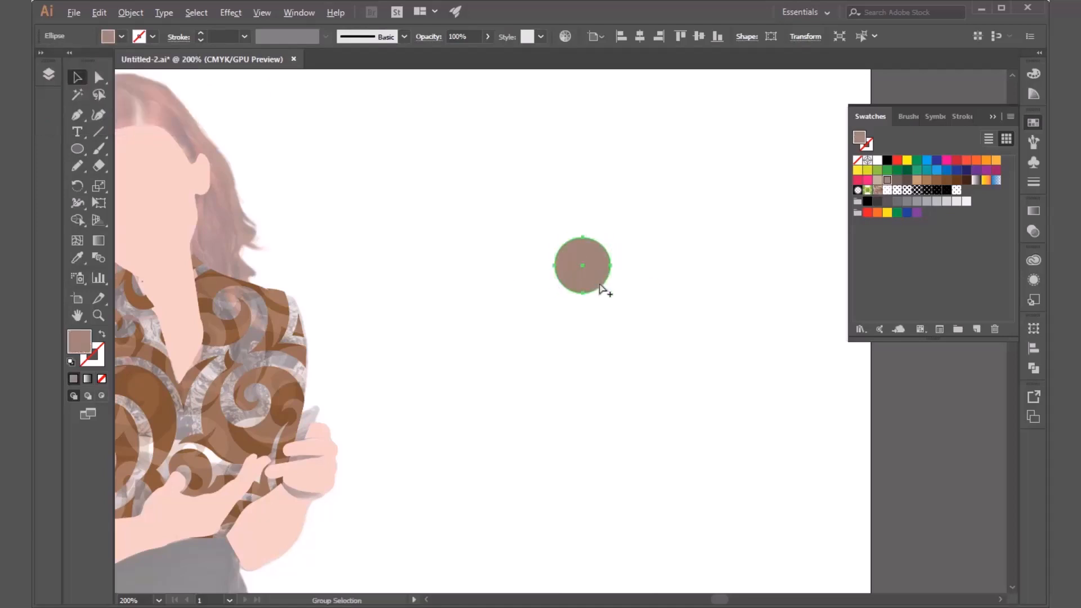
{"action": "left_click_drag", "start_coordinate": [596, 282], "coordinate": [587, 337], "text": "alt"}
{"action": "mouse_move", "coordinate": [603, 354]}
{"action": "left_mouse_down"}
{"action": "mouse_move", "coordinate": [589, 350]}
{"action": "mouse_move", "coordinate": [606, 344]}
{"action": "mouse_move", "coordinate": [601, 361]}
{"action": "left_mouse_up"}
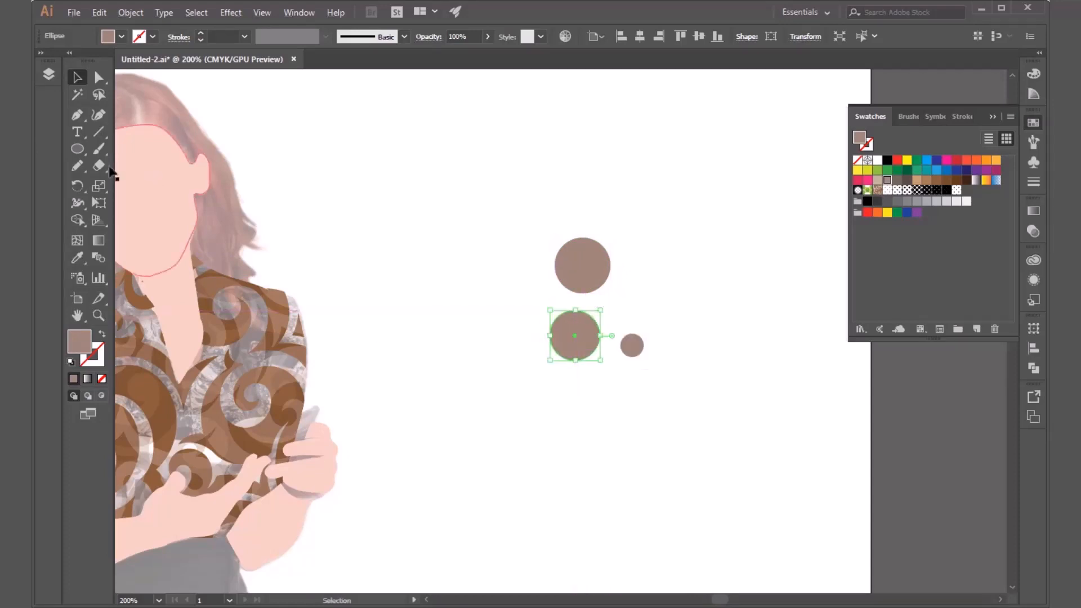
Draw muted brown rectangles of varied sizes around the circles, including thin horizontal and vertical bars, wide blocks and a small square.
{"action": "left_click", "coordinate": [79, 150]}
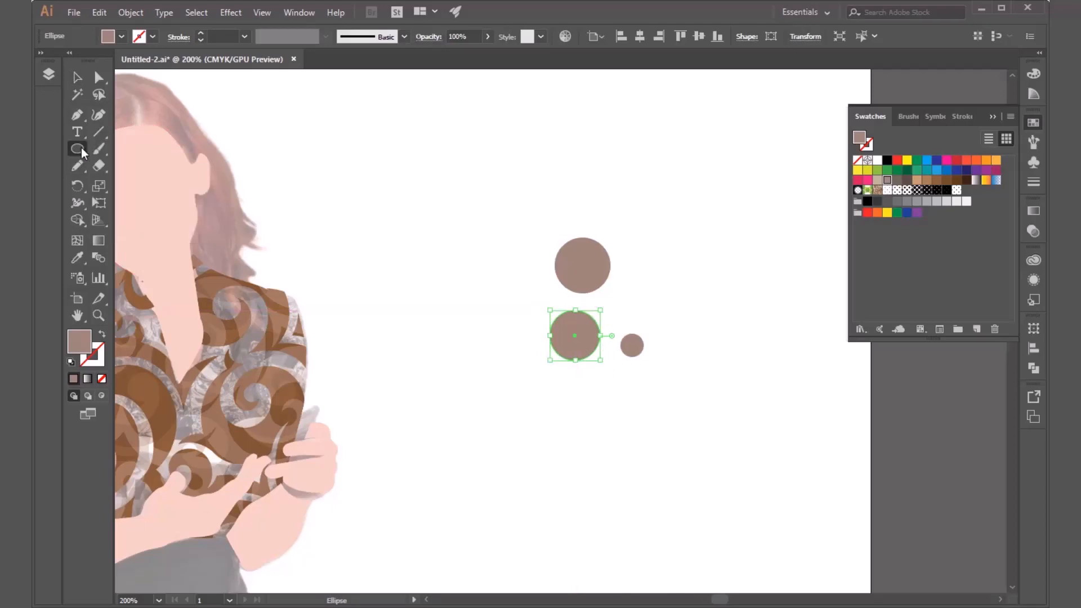
{"action": "left_click_drag", "start_coordinate": [82, 153], "coordinate": [158, 142]}
{"action": "left_click_drag", "start_coordinate": [620, 289], "coordinate": [663, 317]}
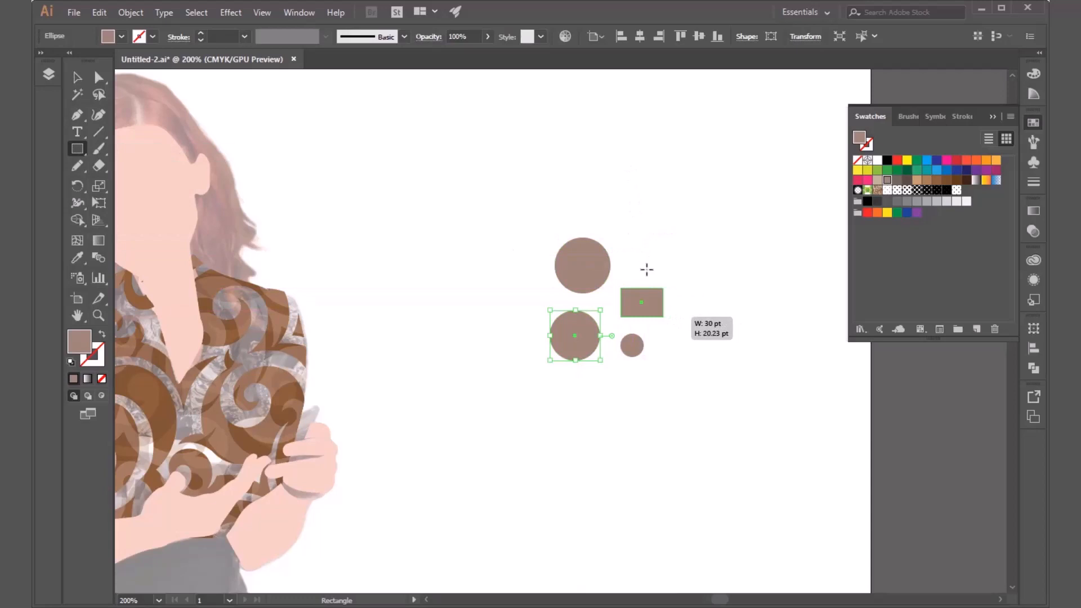
{"action": "mouse_move", "coordinate": [641, 273]}
{"action": "left_mouse_down"}
{"action": "mouse_move", "coordinate": [626, 181]}
{"action": "mouse_move", "coordinate": [603, 193]}
{"action": "mouse_move", "coordinate": [497, 196]}
{"action": "mouse_move", "coordinate": [527, 293]}
{"action": "left_mouse_up"}
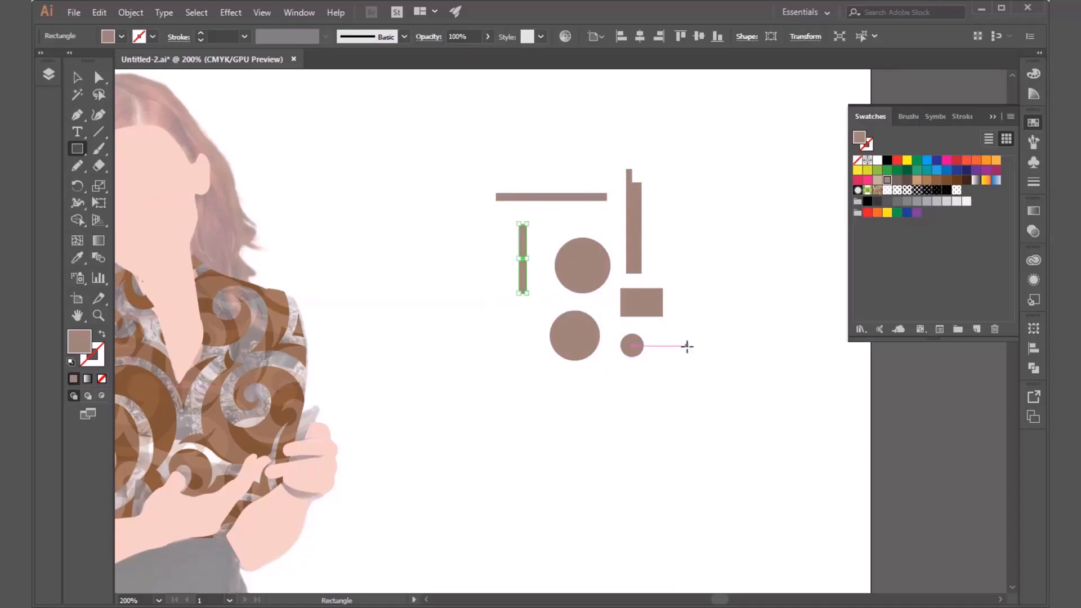
{"action": "left_click_drag", "start_coordinate": [687, 345], "coordinate": [499, 414]}
{"action": "left_click_drag", "start_coordinate": [688, 237], "coordinate": [776, 307]}
{"action": "left_click_drag", "start_coordinate": [726, 167], "coordinate": [727, 273]}
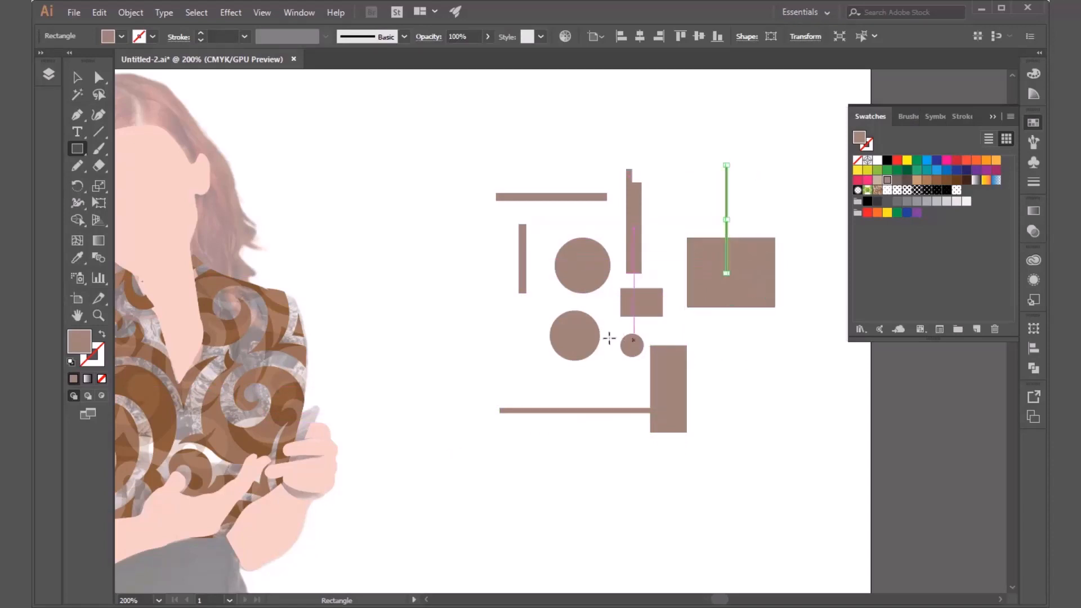
{"action": "left_click_drag", "start_coordinate": [499, 350], "coordinate": [539, 389]}
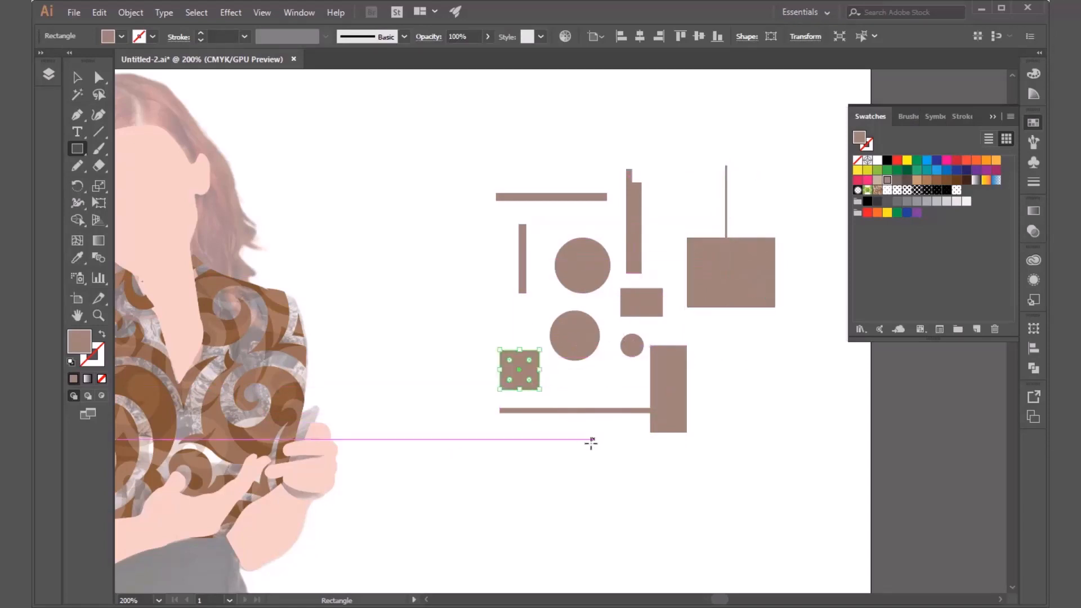
{"action": "key", "text": "v"}
{"action": "left_click", "coordinate": [563, 458]}
{"action": "scroll", "coordinate": [444, 381], "scroll_direction": "down", "scroll_amount": 2}
{"action": "scroll", "coordinate": [527, 386], "scroll_direction": "up", "scroll_amount": 2}
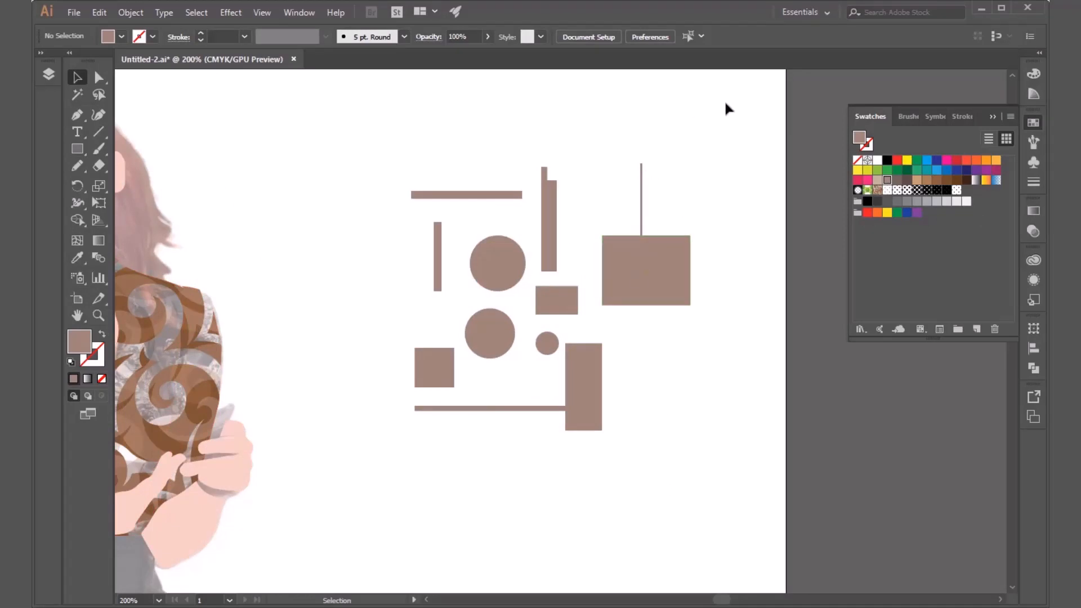
Select all the circles and rectangles and save them together as a new pattern swatch.
{"action": "left_click_drag", "start_coordinate": [726, 103], "coordinate": [350, 500]}
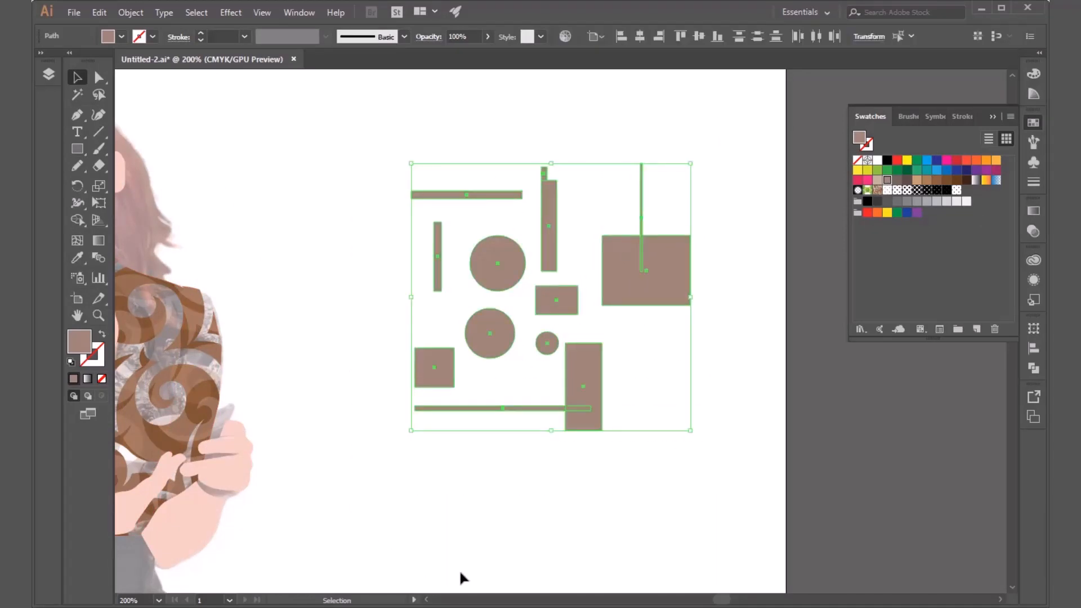
{"action": "left_click_drag", "start_coordinate": [746, 112], "coordinate": [320, 545]}
{"action": "left_click_drag", "start_coordinate": [671, 278], "coordinate": [974, 196]}
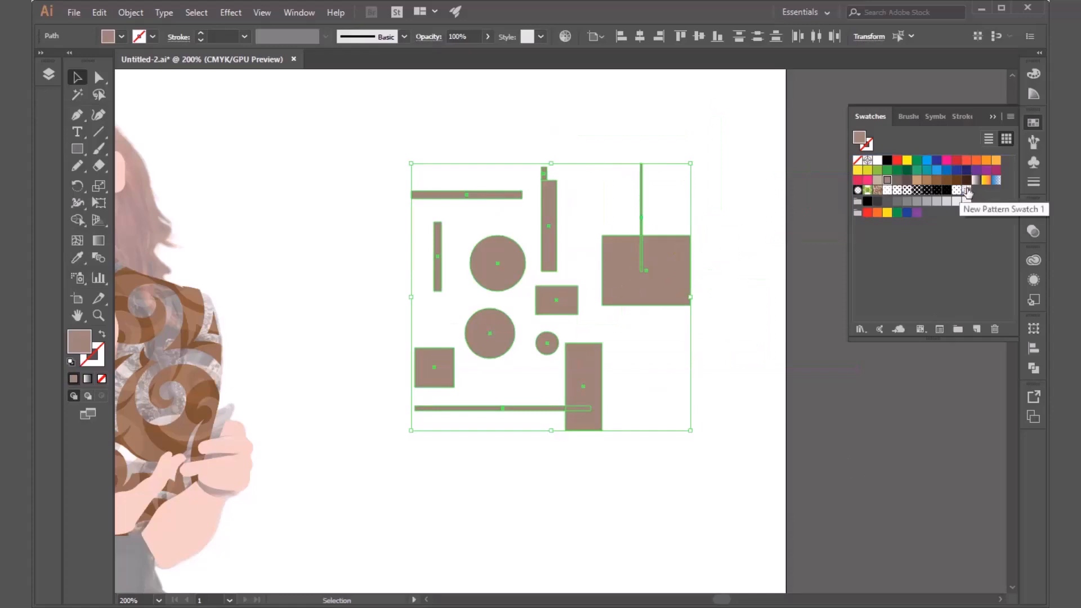
Try the custom pattern as the fill of the loose circles and rectangles, and delete these shapes from the artboard.
{"action": "left_click", "coordinate": [967, 190]}
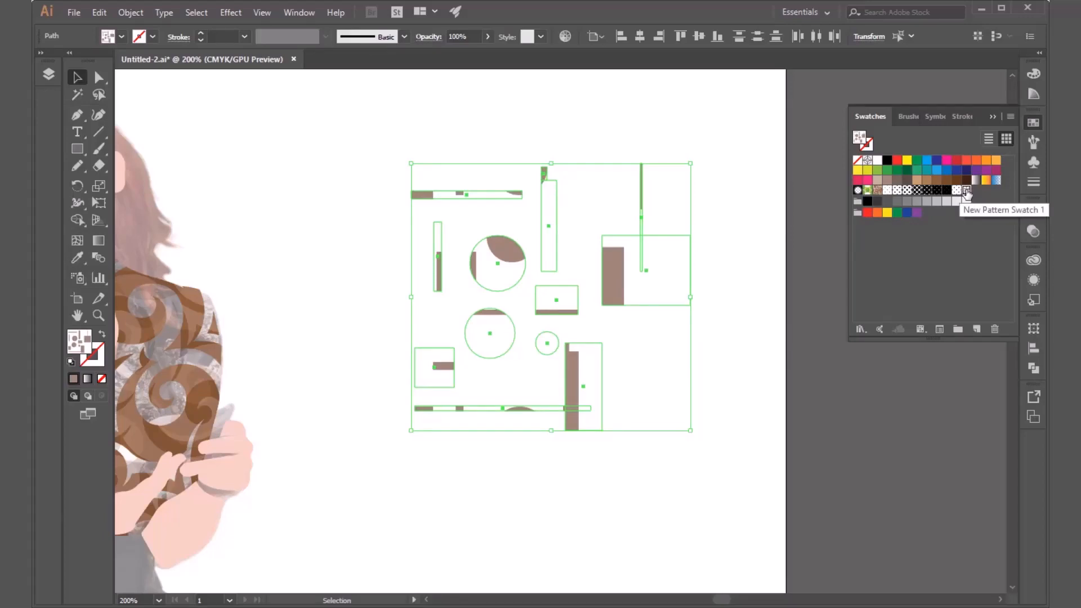
{"action": "left_click", "coordinate": [704, 341]}
{"action": "left_click_drag", "start_coordinate": [732, 164], "coordinate": [380, 455]}
{"action": "left_click", "coordinate": [379, 455]}
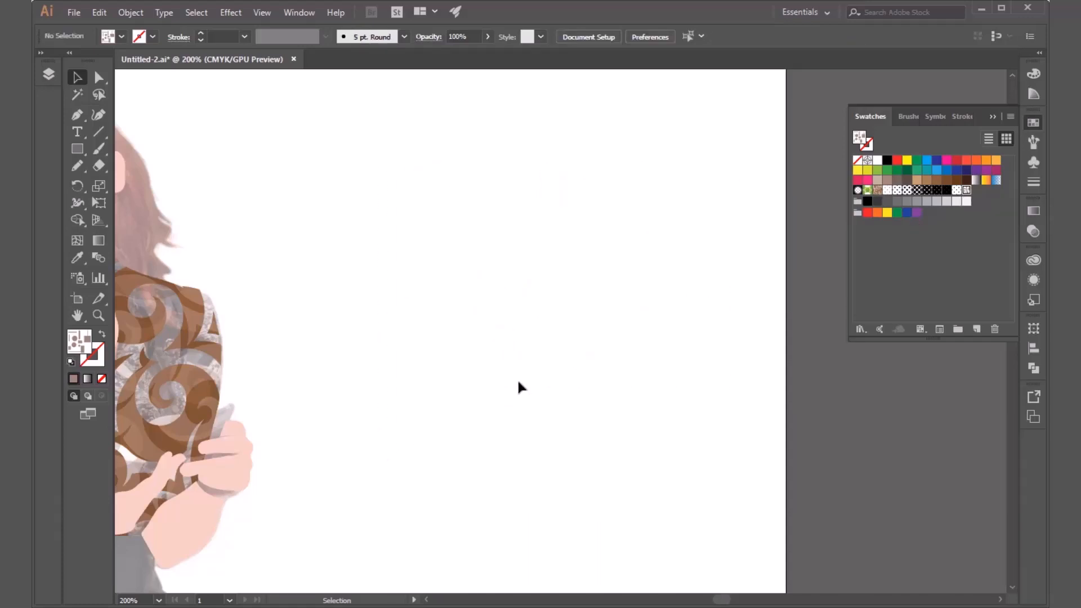
Select the shirt body and both sleeves together and fill them with the custom pattern of circles and rectangles.
{"action": "key", "text": "ctrl+0"}
{"action": "scroll", "coordinate": [505, 292], "scroll_direction": "up", "scroll_amount": 2}
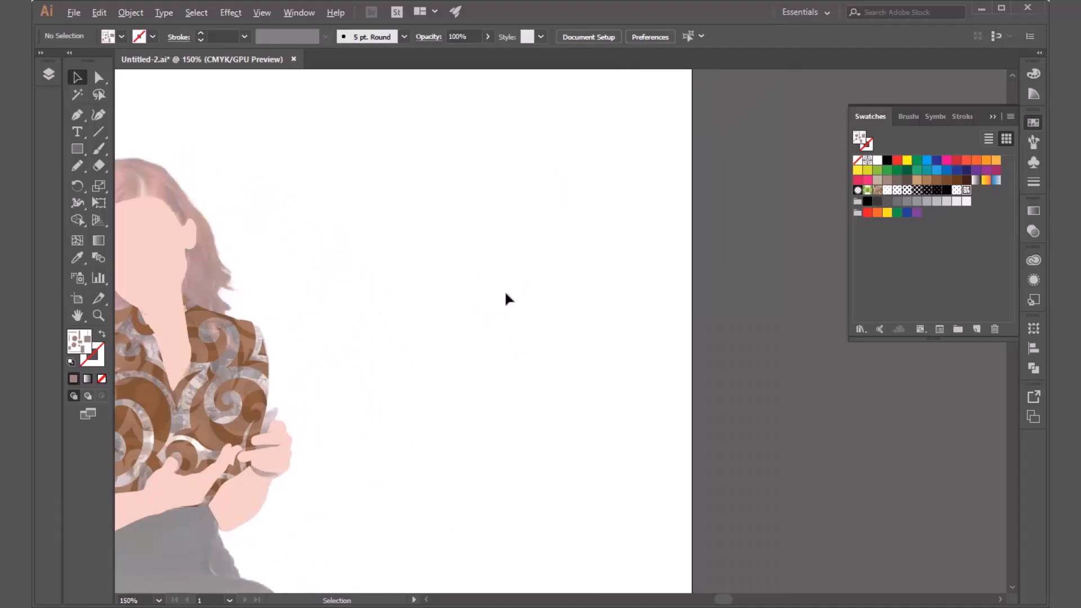
{"action": "scroll", "coordinate": [505, 293], "scroll_direction": "down", "scroll_amount": 2}
{"action": "scroll", "coordinate": [325, 345], "scroll_direction": "up", "scroll_amount": 1}
{"action": "scroll", "coordinate": [326, 348], "scroll_direction": "down", "scroll_amount": 1}
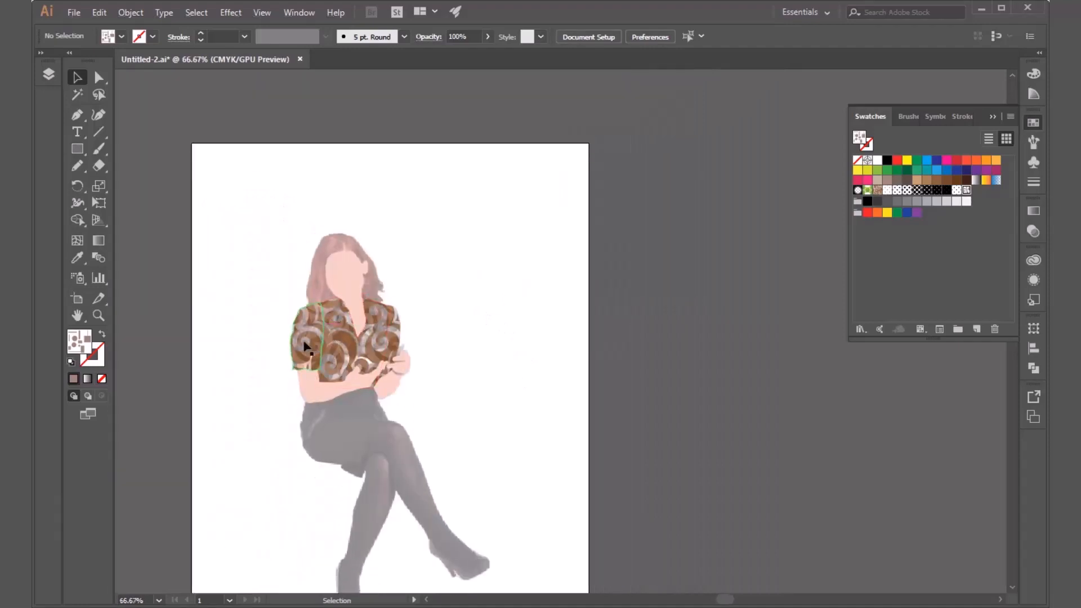
{"action": "scroll", "coordinate": [326, 345], "scroll_direction": "up", "scroll_amount": 2}
{"action": "left_click", "coordinate": [331, 341]}
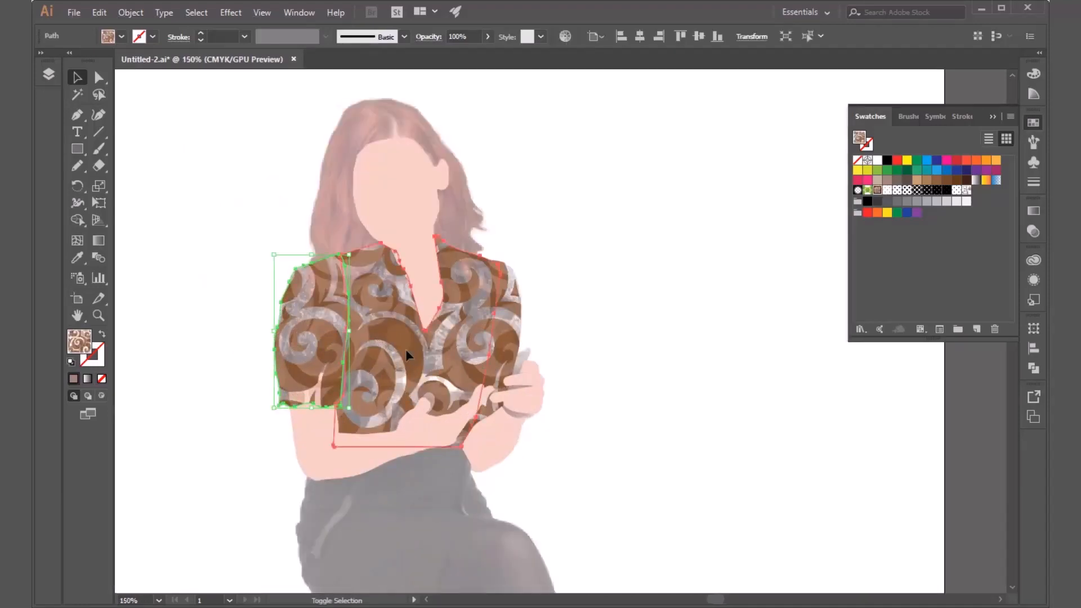
{"action": "left_click", "coordinate": [409, 355], "text": "shift"}
{"action": "left_click", "coordinate": [514, 343], "text": "shift"}
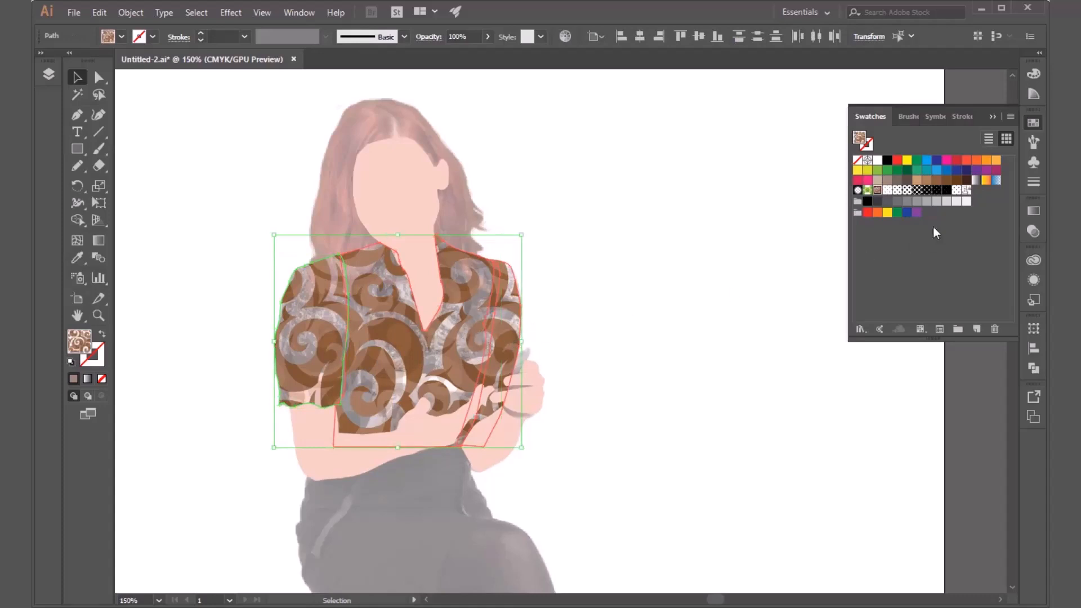
{"action": "left_click", "coordinate": [968, 191]}
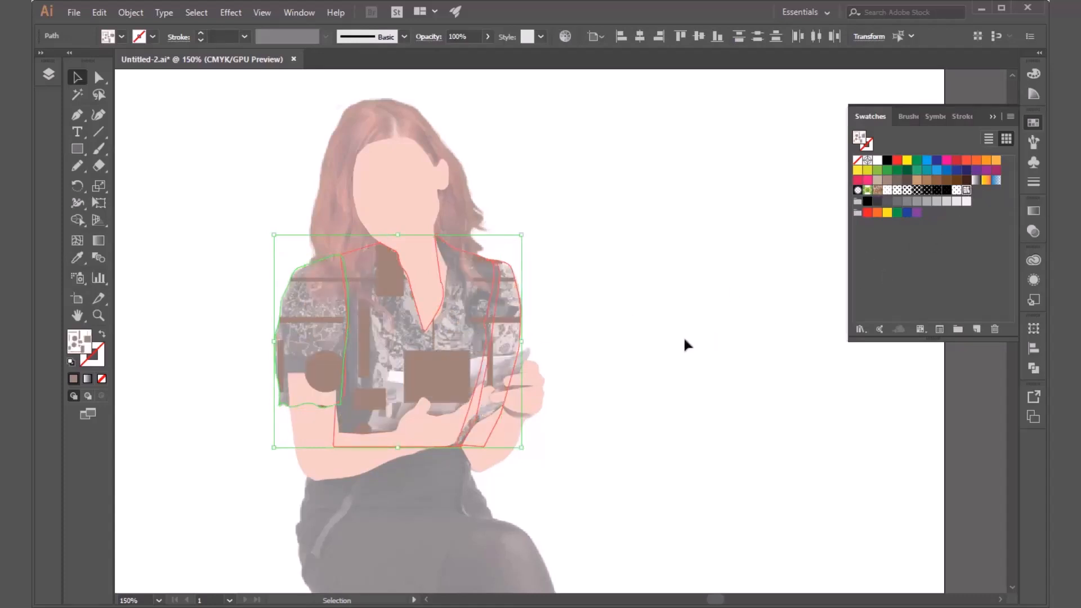
Hide the Real People photo layer to examine the patterned shirt, restore the photo, and undo the shirt's custom pattern fill.
{"action": "left_click", "coordinate": [498, 416]}
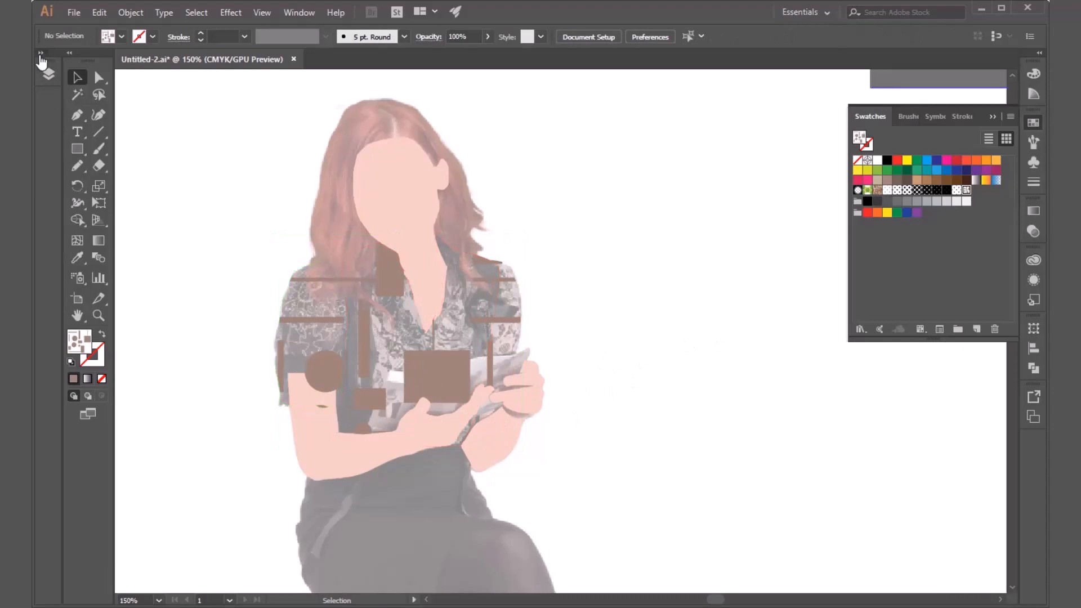
{"action": "left_click", "coordinate": [50, 72]}
{"action": "left_click", "coordinate": [45, 238]}
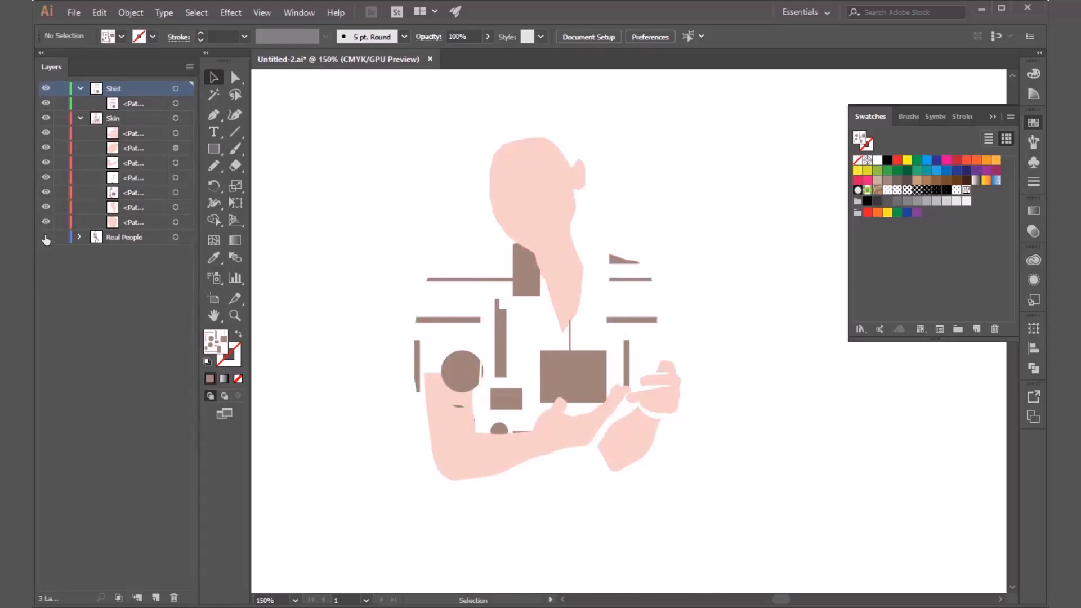
{"action": "left_click", "coordinate": [46, 237]}
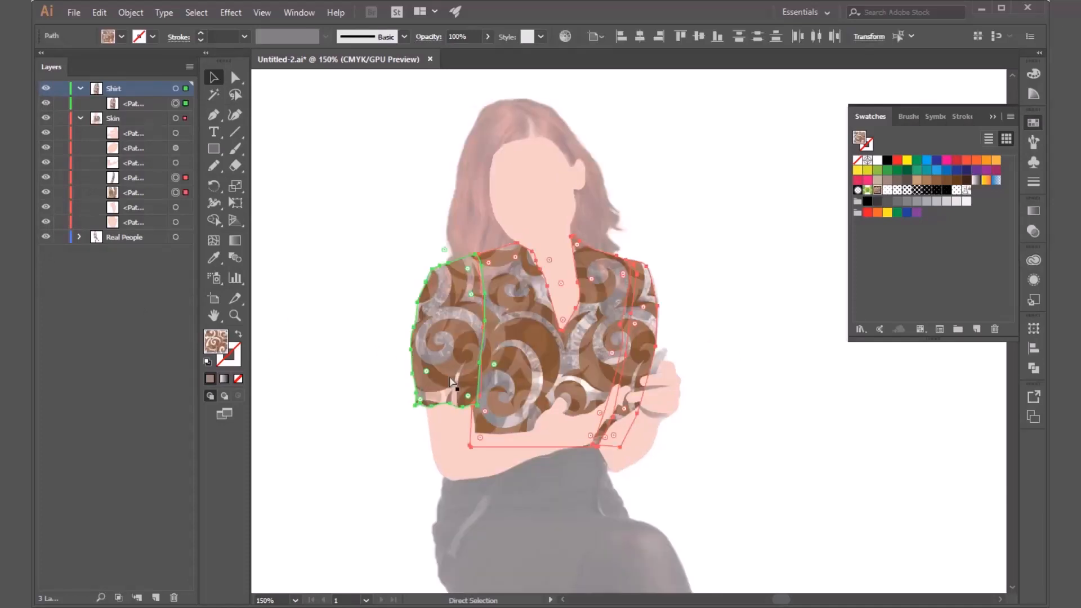
{"action": "left_click", "coordinate": [723, 250]}
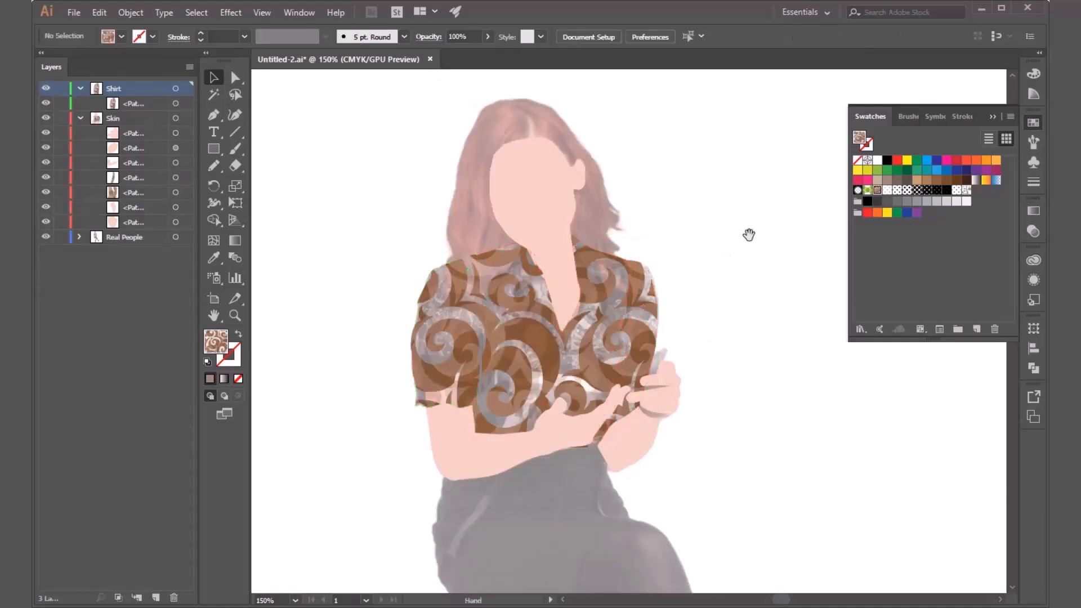
Draw a large square on the blank area beside the woman and fill it with the custom pattern of circles and rectangles.
{"action": "left_click_drag", "start_coordinate": [749, 234], "coordinate": [406, 349]}
{"action": "key", "text": "m"}
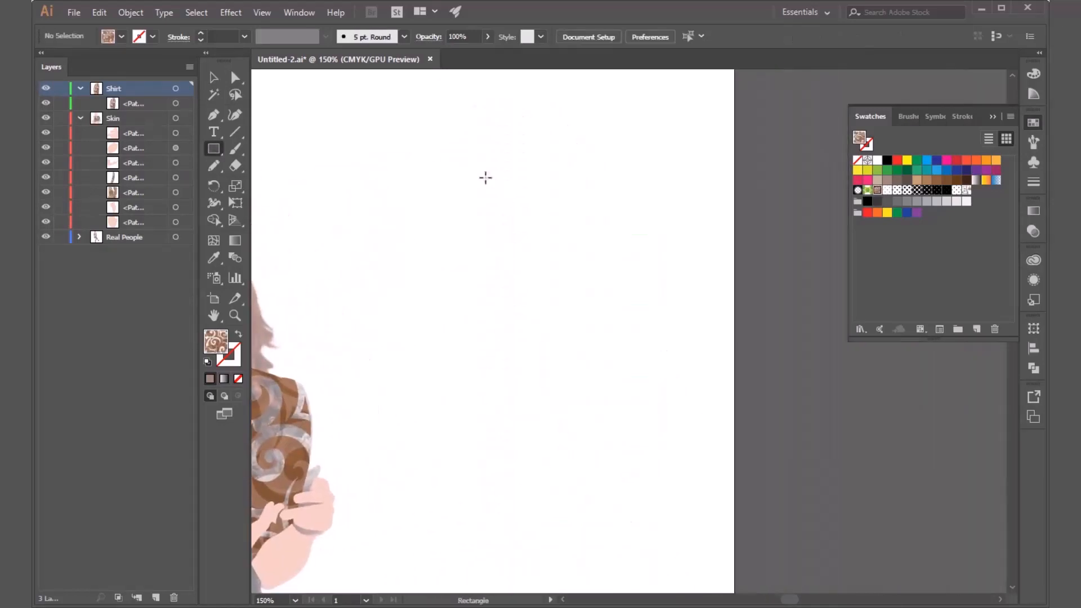
{"action": "left_click_drag", "start_coordinate": [477, 173], "coordinate": [684, 380]}
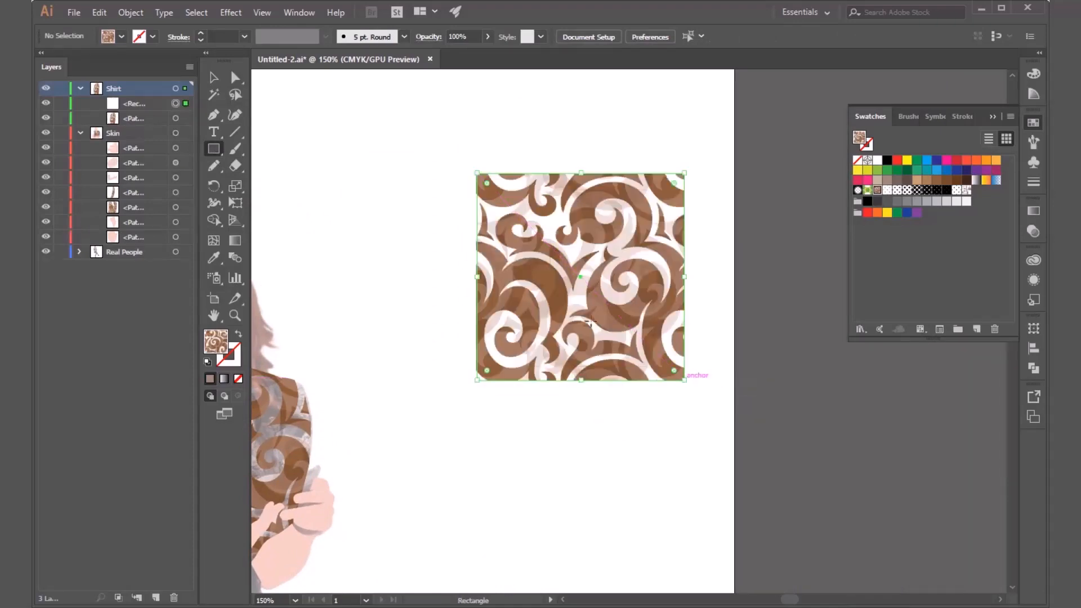
{"action": "key", "text": "v"}
{"action": "left_click_drag", "start_coordinate": [583, 333], "coordinate": [547, 312]}
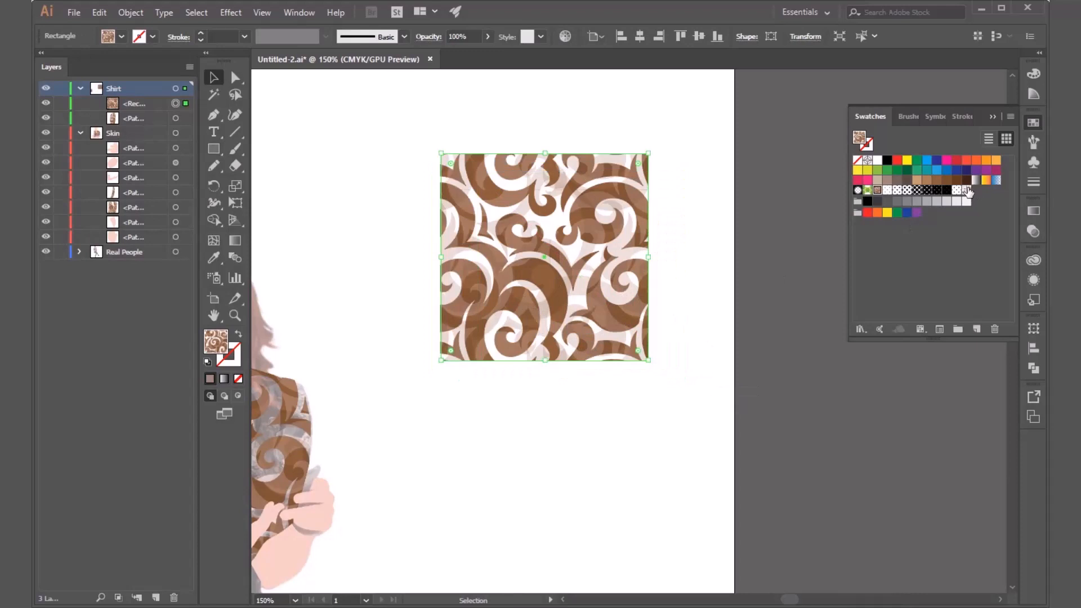
{"action": "left_click_drag", "start_coordinate": [967, 190], "coordinate": [572, 270]}
{"action": "left_click", "coordinate": [772, 424]}
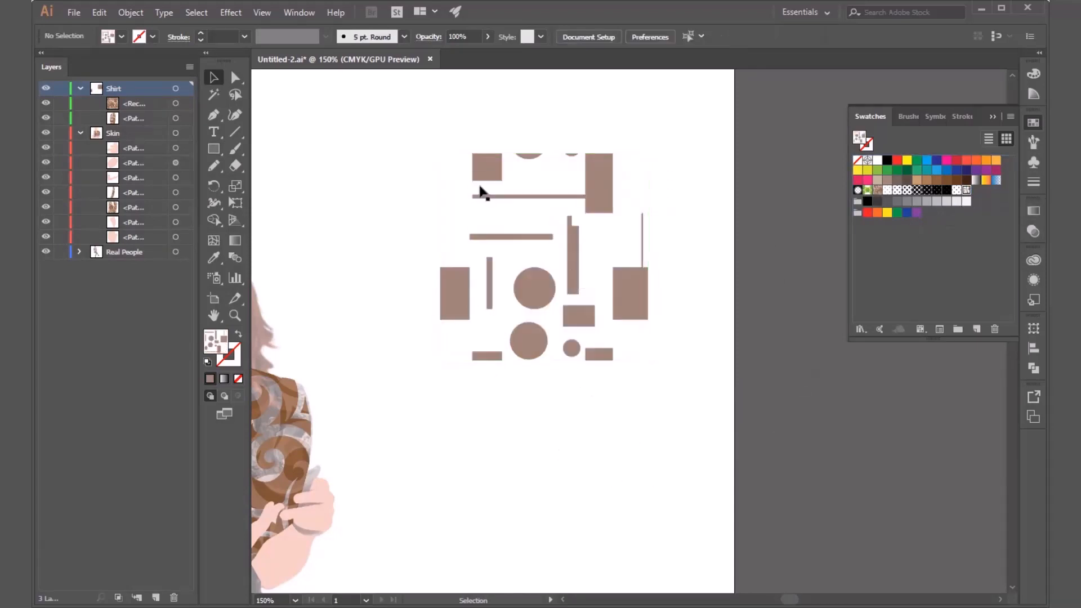
Round the patterned square's corners fully into a circle, try moving the shape to see how its pattern behaves, and delete it.
{"action": "left_click", "coordinate": [646, 244]}
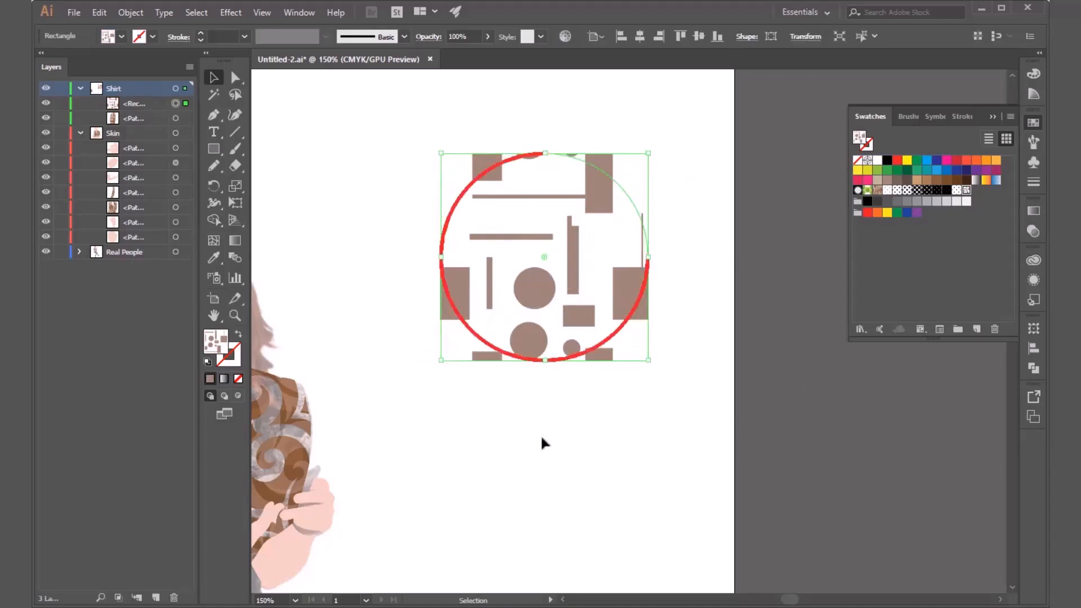
{"action": "key", "text": "ctrl+7"}
{"action": "left_click", "coordinate": [418, 258]}
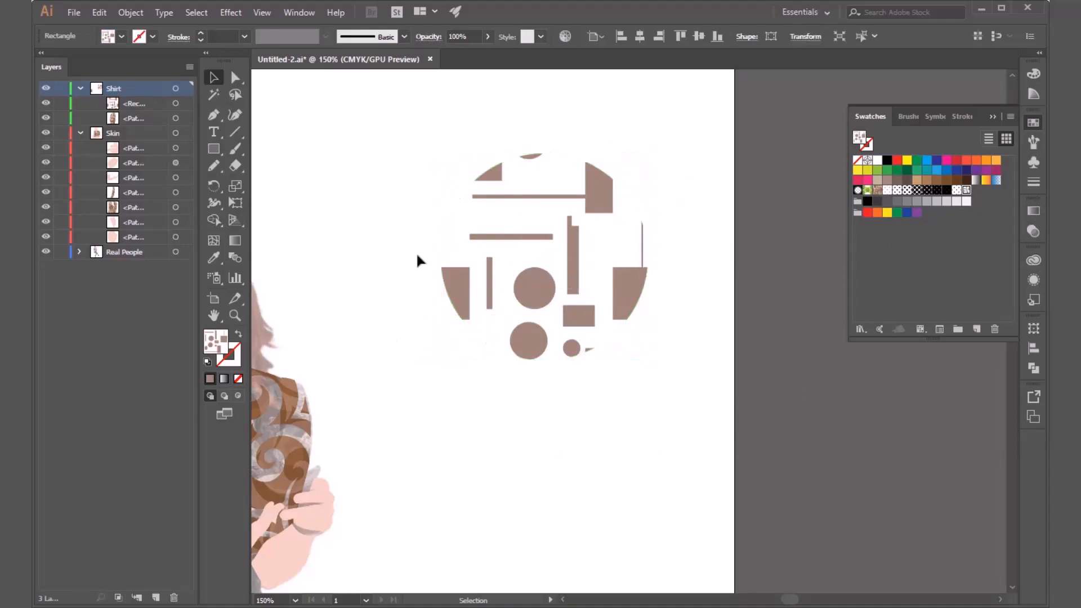
{"action": "left_click_drag", "start_coordinate": [582, 361], "coordinate": [618, 316]}
{"action": "key", "text": "Delete"}
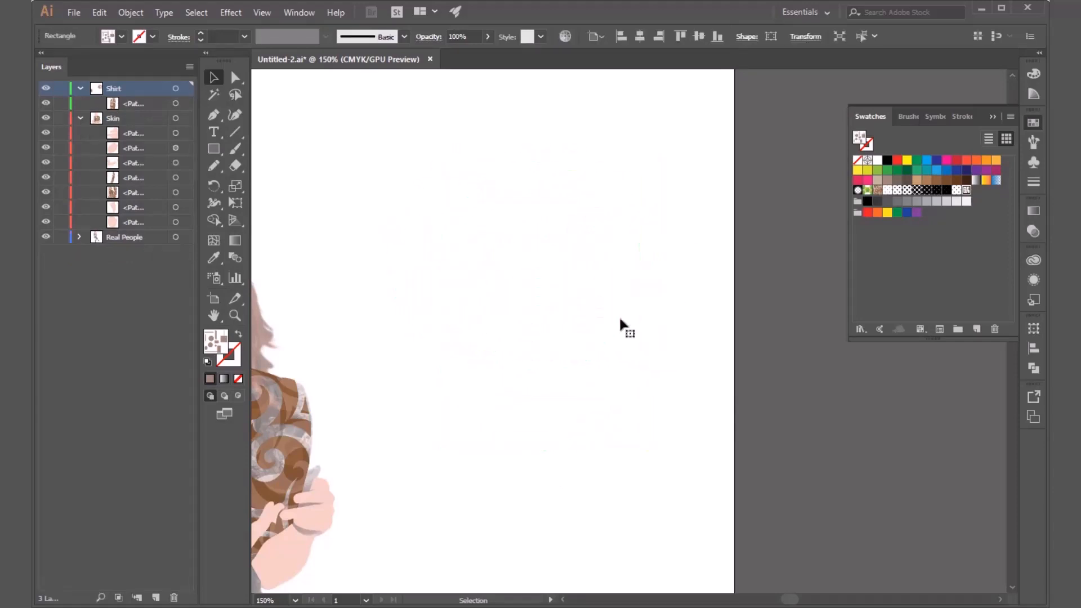
{"action": "scroll", "coordinate": [699, 316], "scroll_direction": "down", "scroll_amount": 2}
{"action": "scroll", "coordinate": [434, 445], "scroll_direction": "up", "scroll_amount": 2}
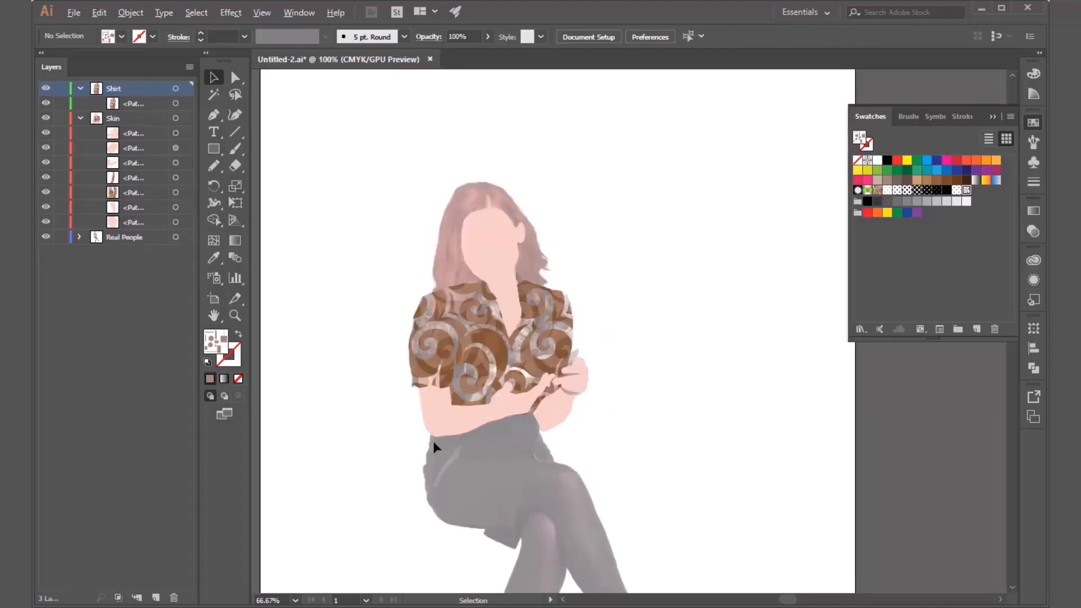
{"action": "scroll", "coordinate": [460, 389], "scroll_direction": "down", "scroll_amount": 1}
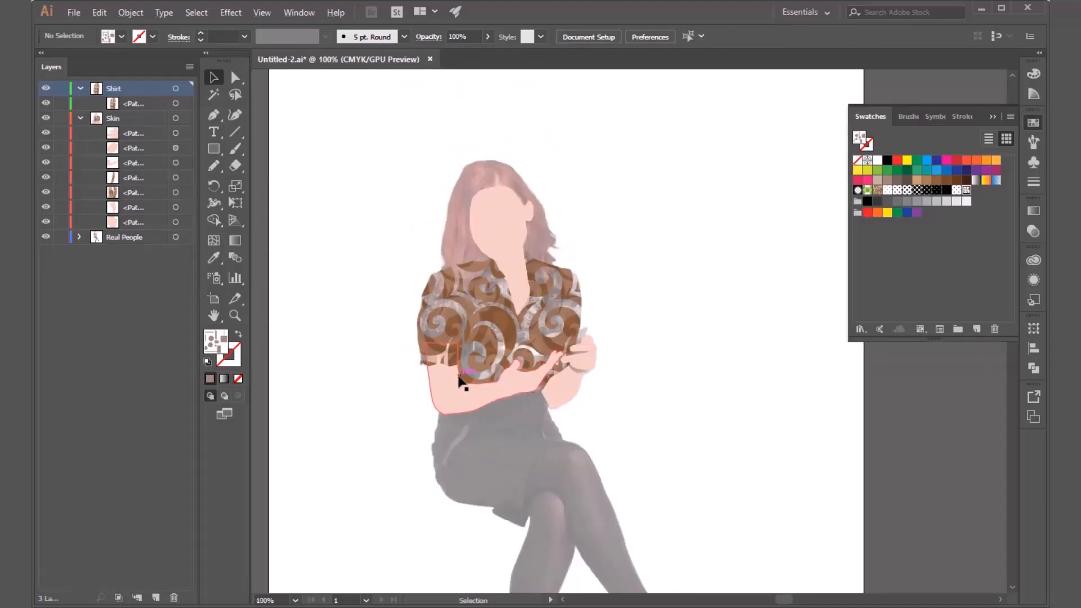
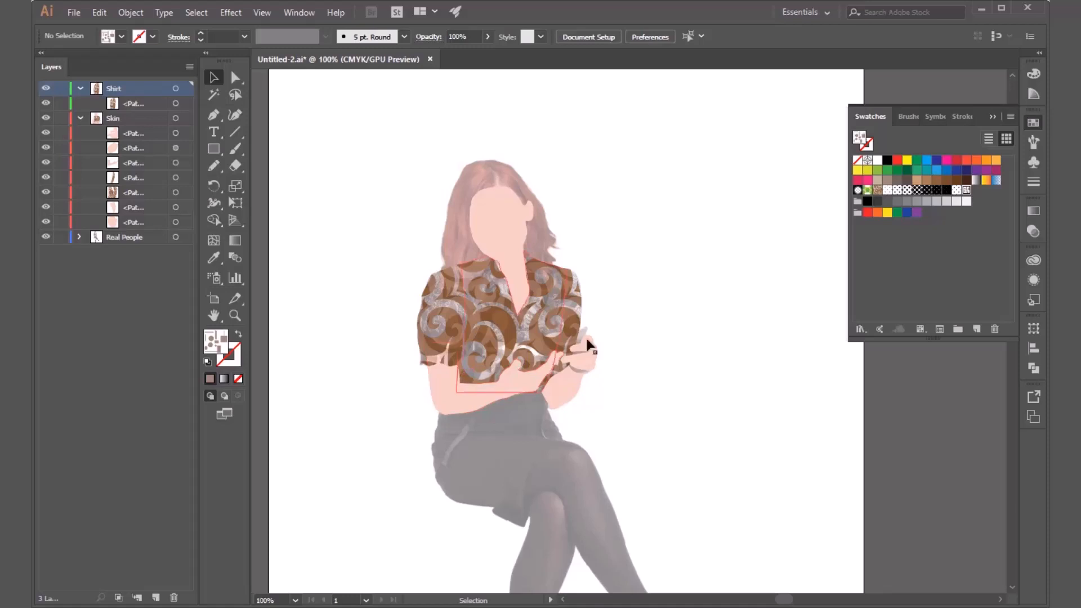
Make Pompadour the current fill and select the shirt body together with both sleeves.
{"action": "left_click", "coordinate": [957, 263]}
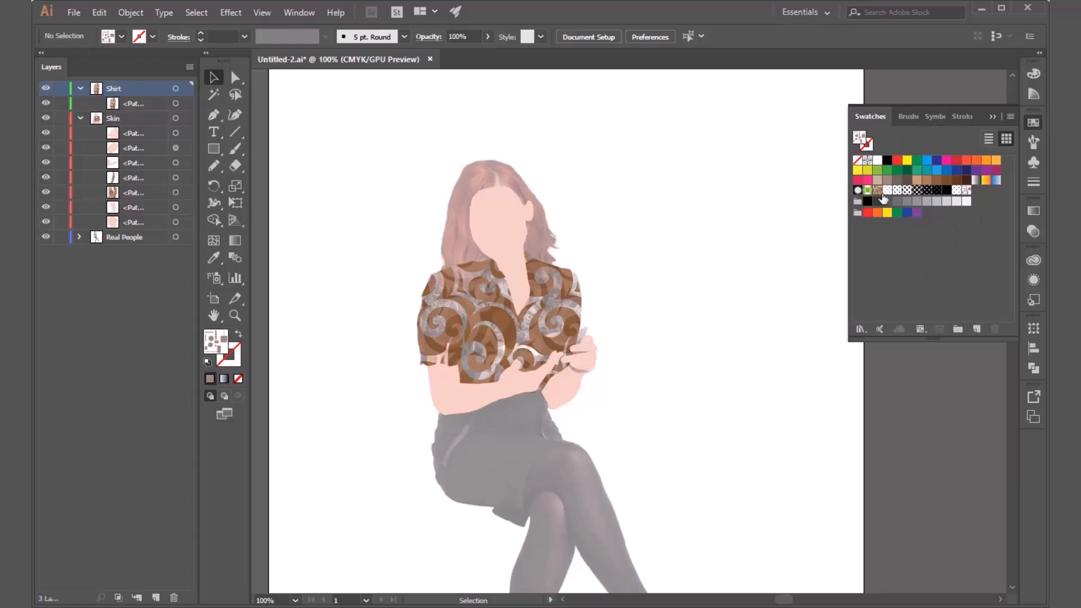
{"action": "left_click", "coordinate": [878, 191]}
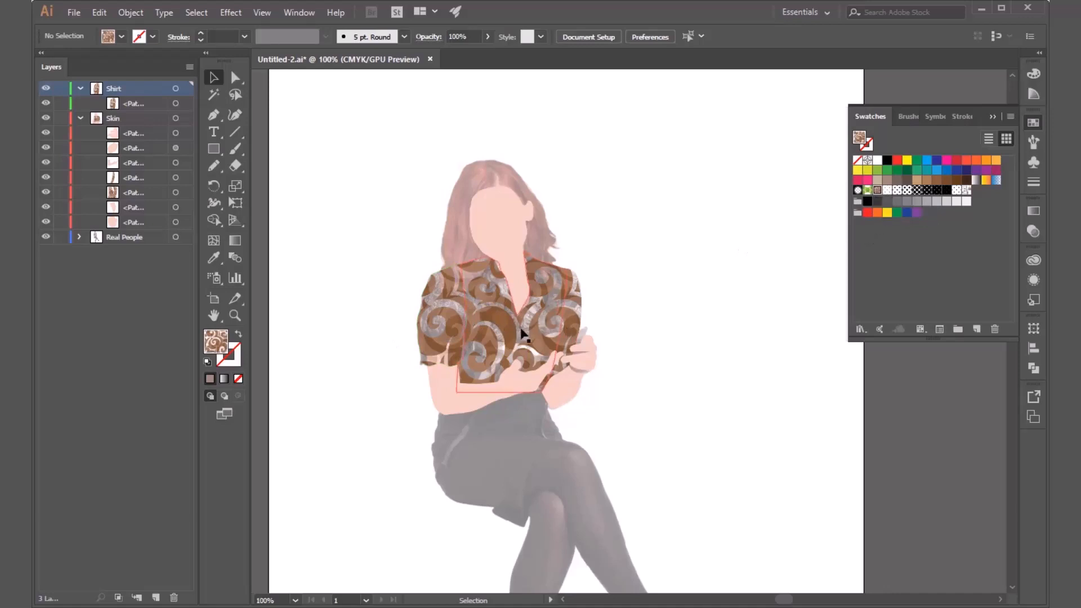
{"action": "left_click", "coordinate": [512, 333]}
{"action": "left_click", "coordinate": [437, 324], "text": "shift"}
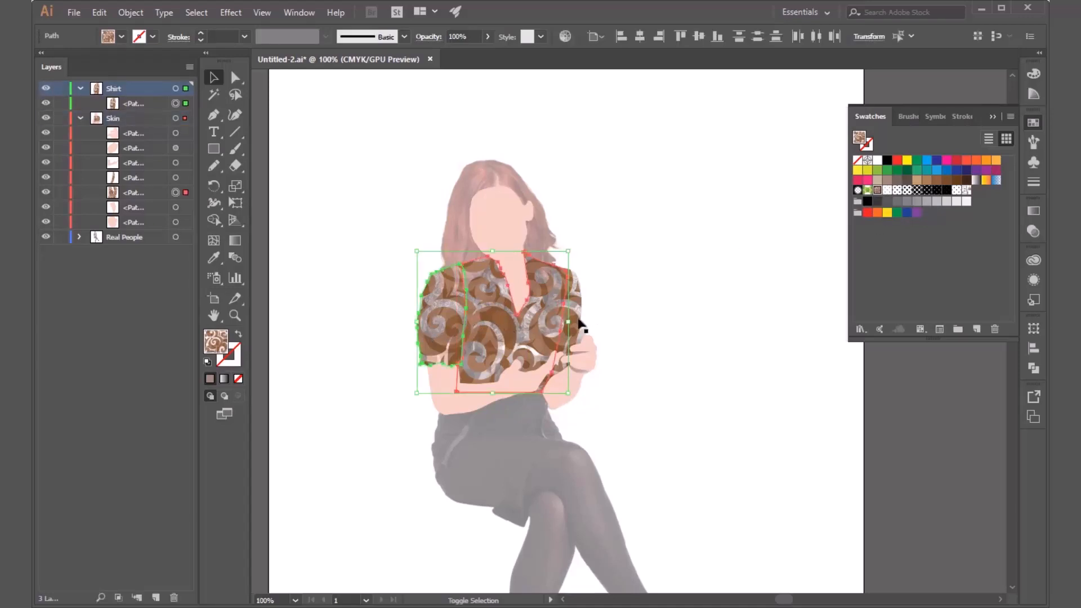
{"action": "left_click", "coordinate": [579, 361], "text": "shift"}
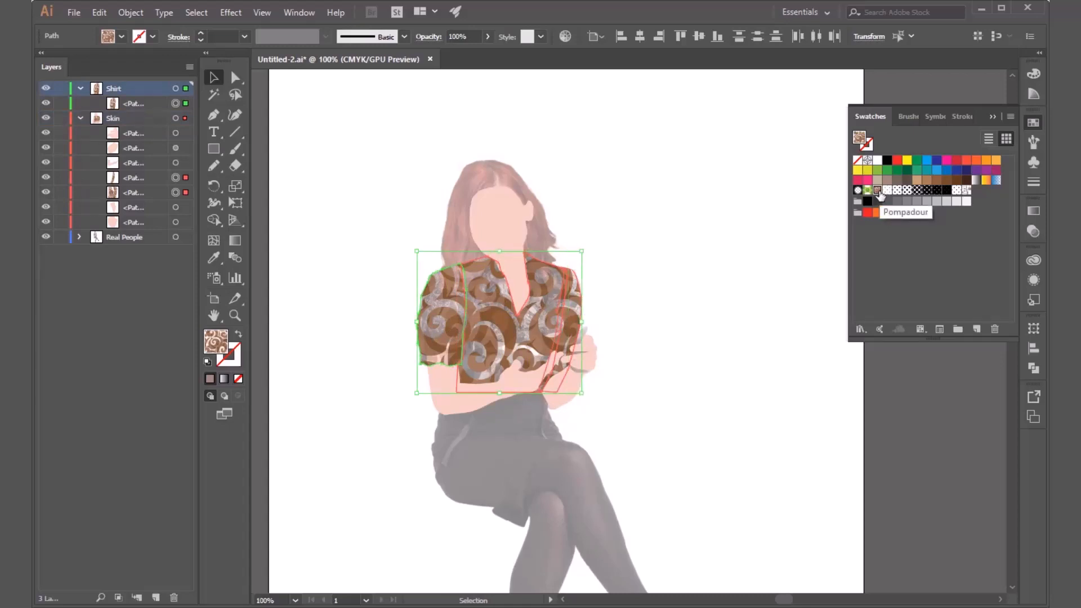
Open the Pompadour swatch for pattern editing and move its options clear of the layers list.
{"action": "double_click", "coordinate": [877, 191]}
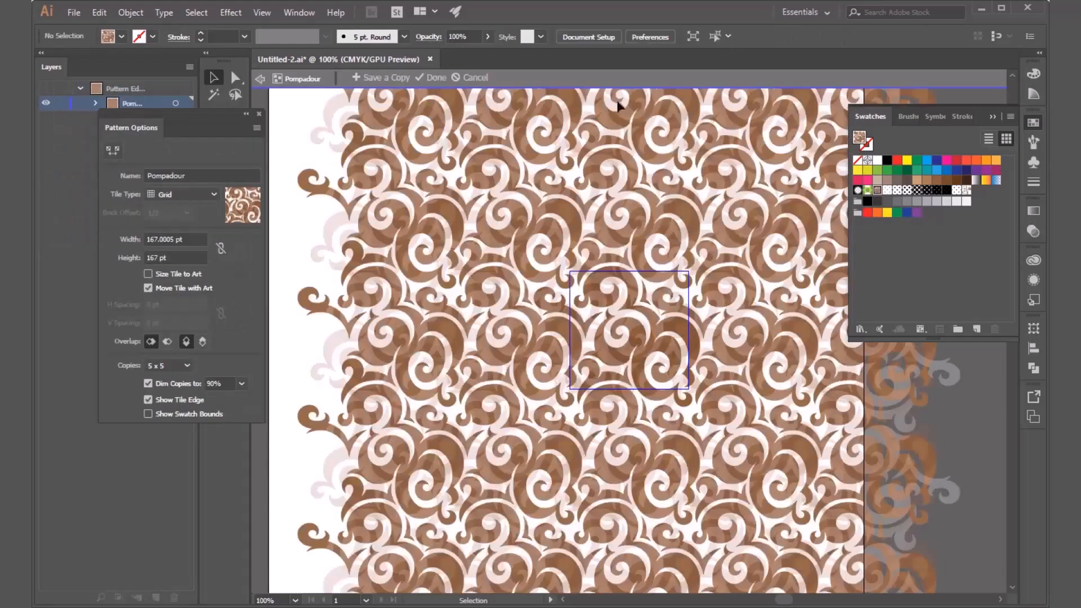
{"action": "scroll", "coordinate": [428, 310], "scroll_direction": "down", "scroll_amount": 2}
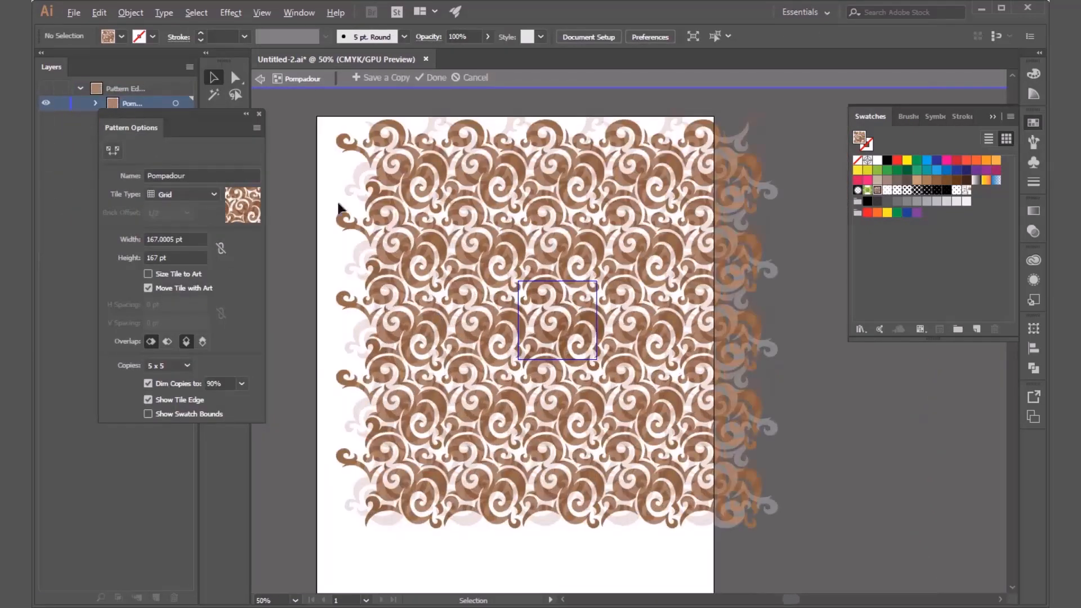
{"action": "key", "text": "ctrl+plus"}
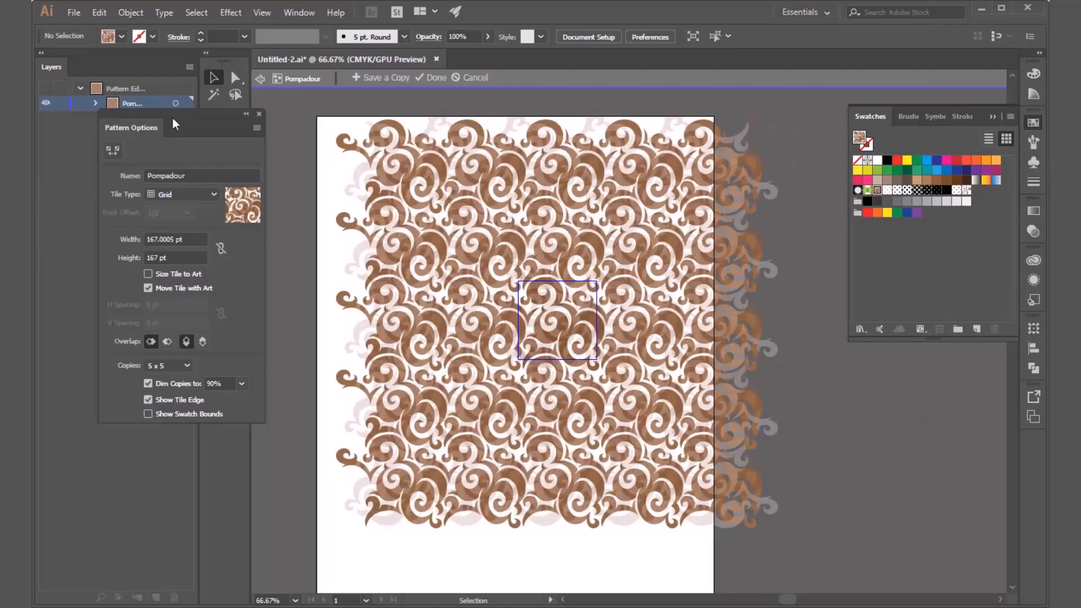
{"action": "left_click_drag", "start_coordinate": [214, 120], "coordinate": [298, 192]}
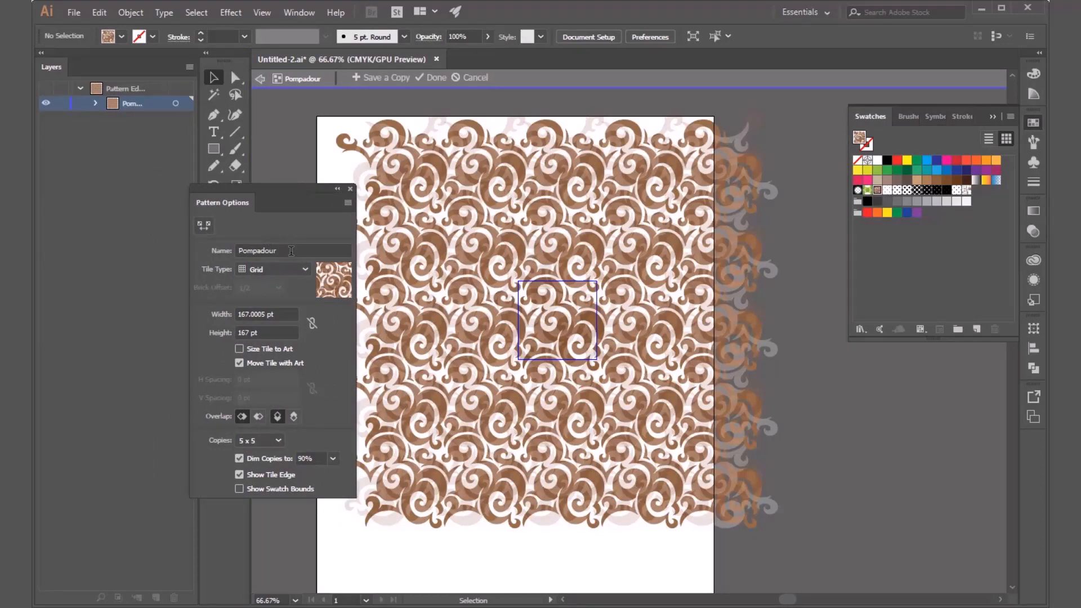
{"action": "left_click", "coordinate": [291, 251]}
Try the Brick by Row, Brick by Column, Hex by Column and Hex by Row tile types on the pattern, and restore Grid.
{"action": "left_click", "coordinate": [297, 275]}
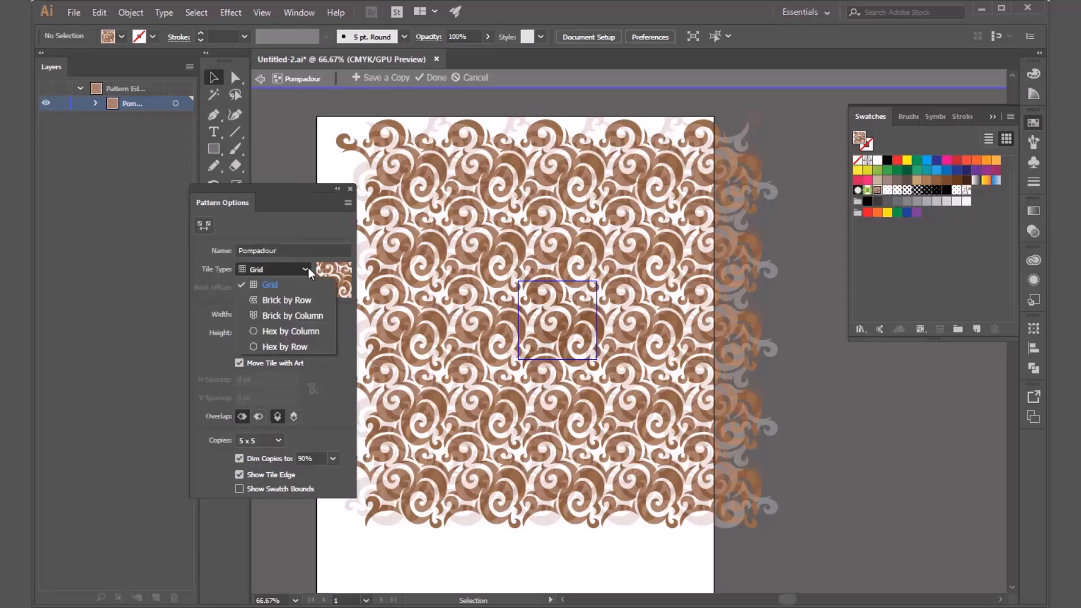
{"action": "left_click", "coordinate": [285, 305]}
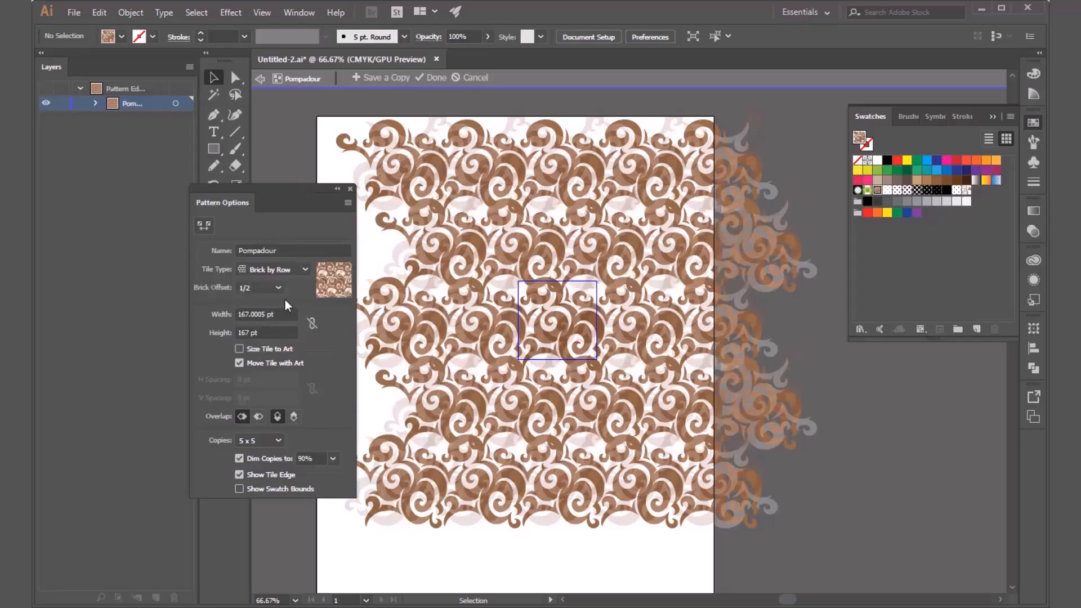
{"action": "left_click", "coordinate": [290, 269]}
{"action": "left_click", "coordinate": [288, 317]}
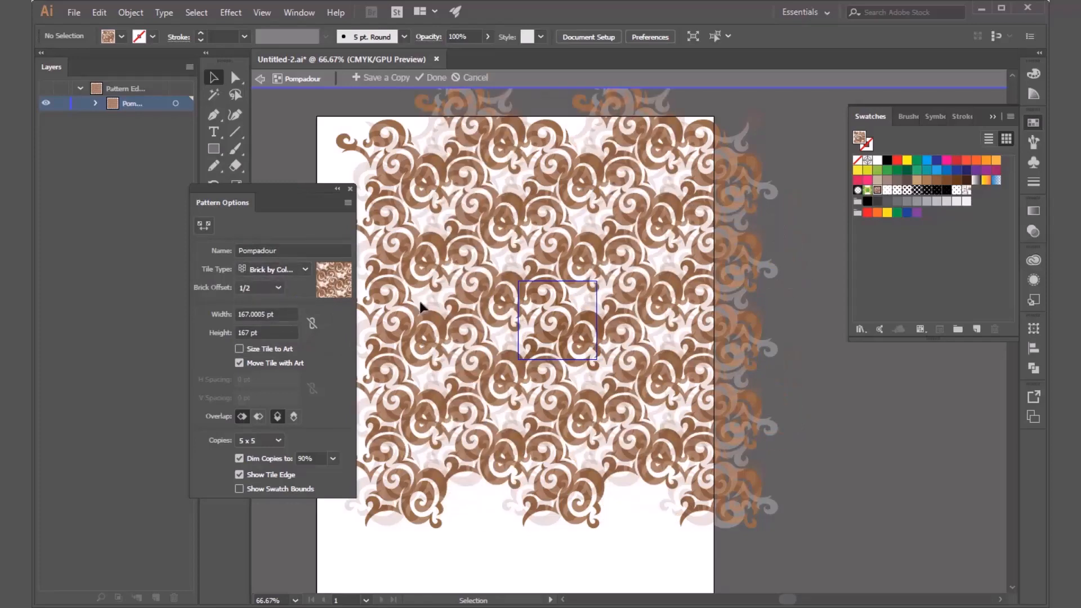
{"action": "left_click", "coordinate": [303, 275]}
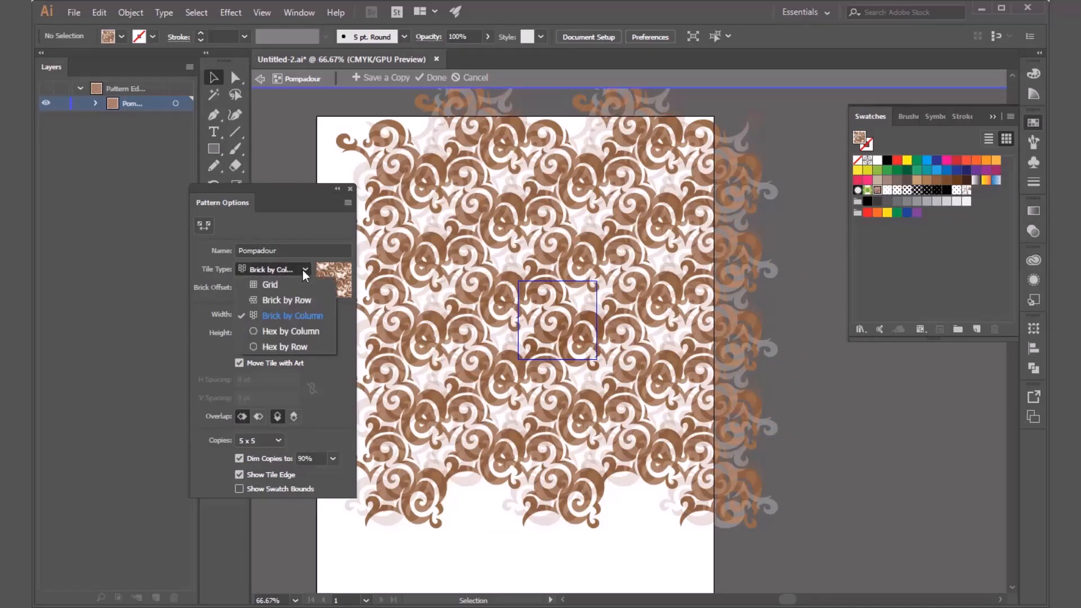
{"action": "left_click", "coordinate": [297, 336]}
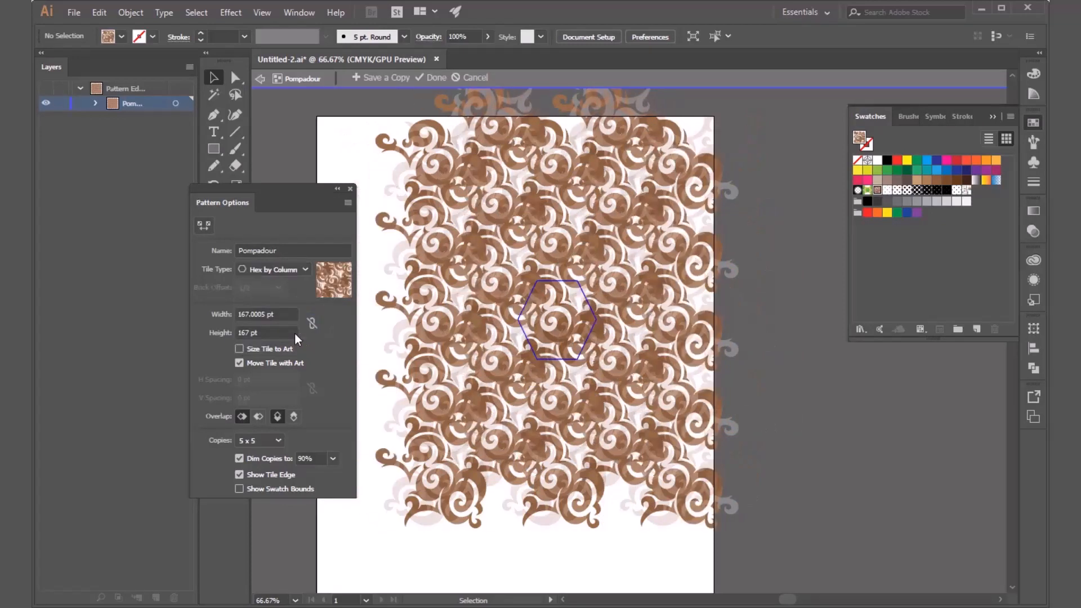
{"action": "left_click", "coordinate": [298, 272]}
{"action": "left_click", "coordinate": [298, 347]}
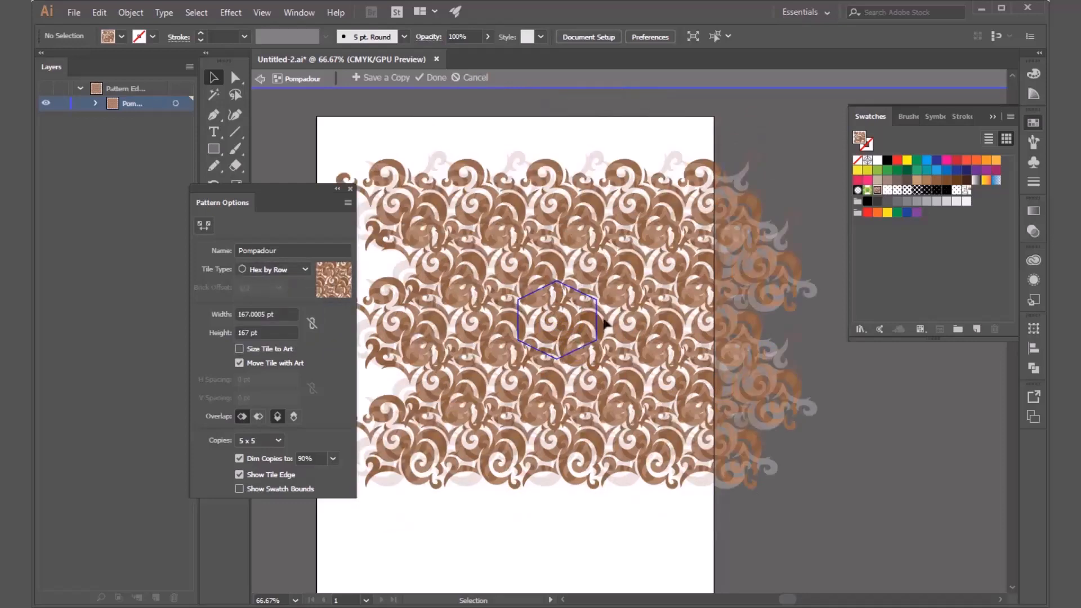
{"action": "left_click", "coordinate": [290, 273]}
{"action": "left_click", "coordinate": [290, 286]}
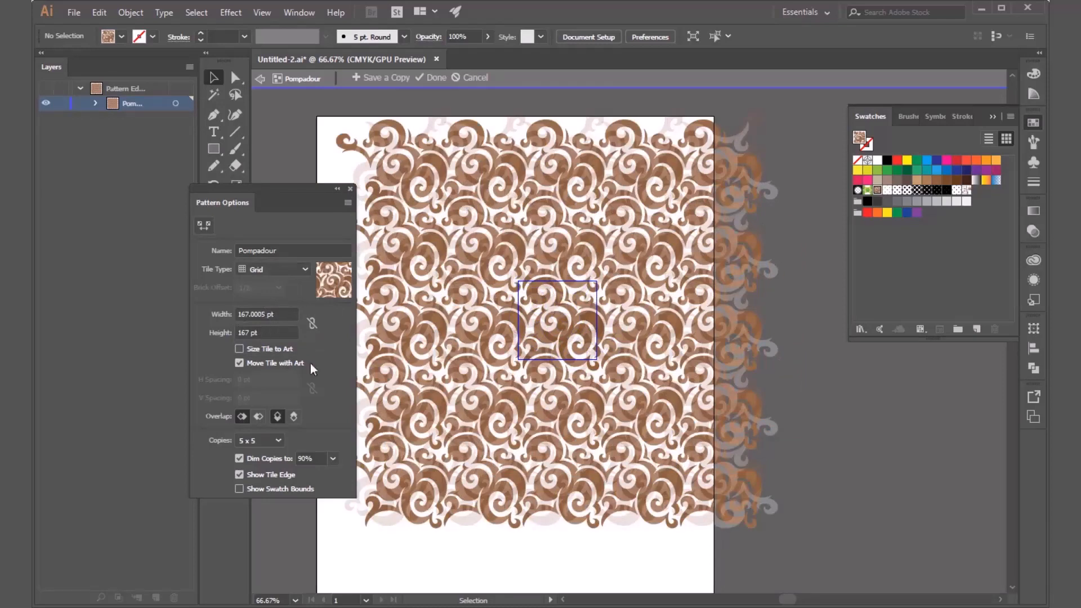
Size the Pompadour pattern's tile to its art, switching the option off and on once to compare.
{"action": "left_click", "coordinate": [266, 355]}
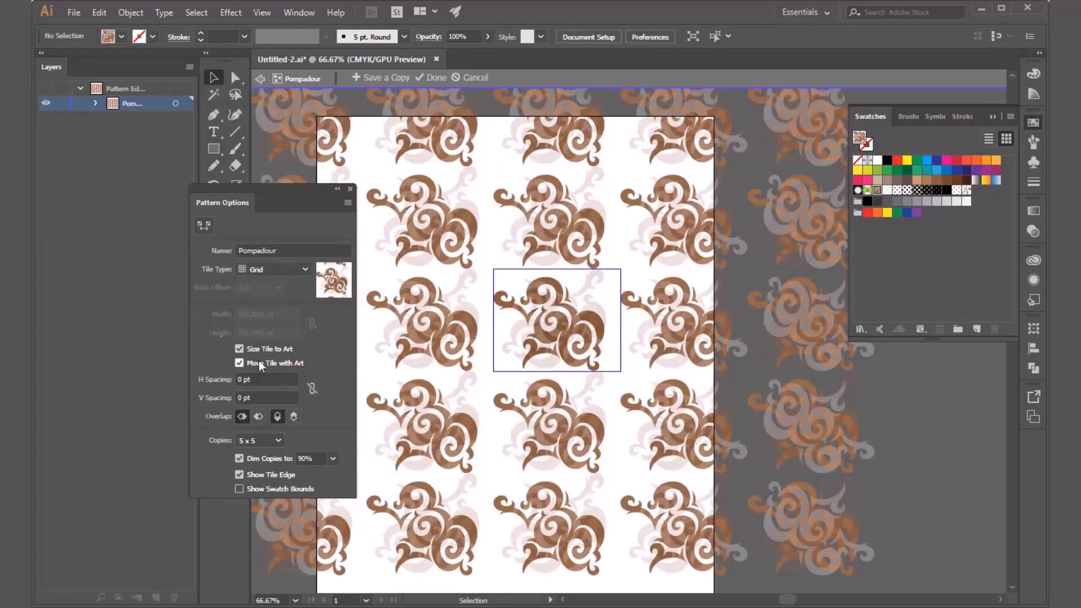
{"action": "left_click", "coordinate": [247, 350]}
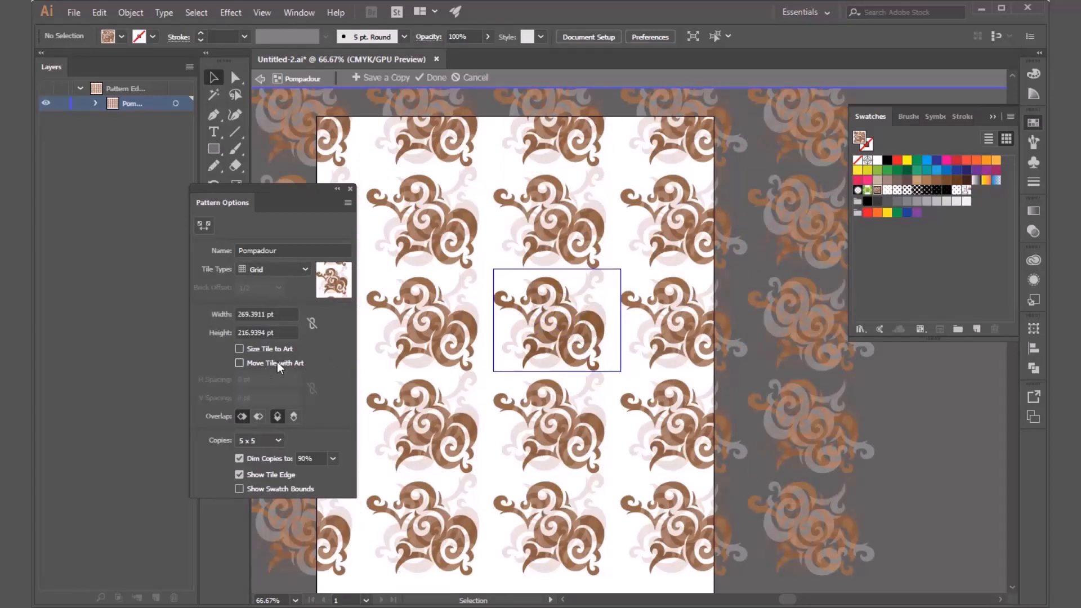
{"action": "left_click", "coordinate": [278, 350]}
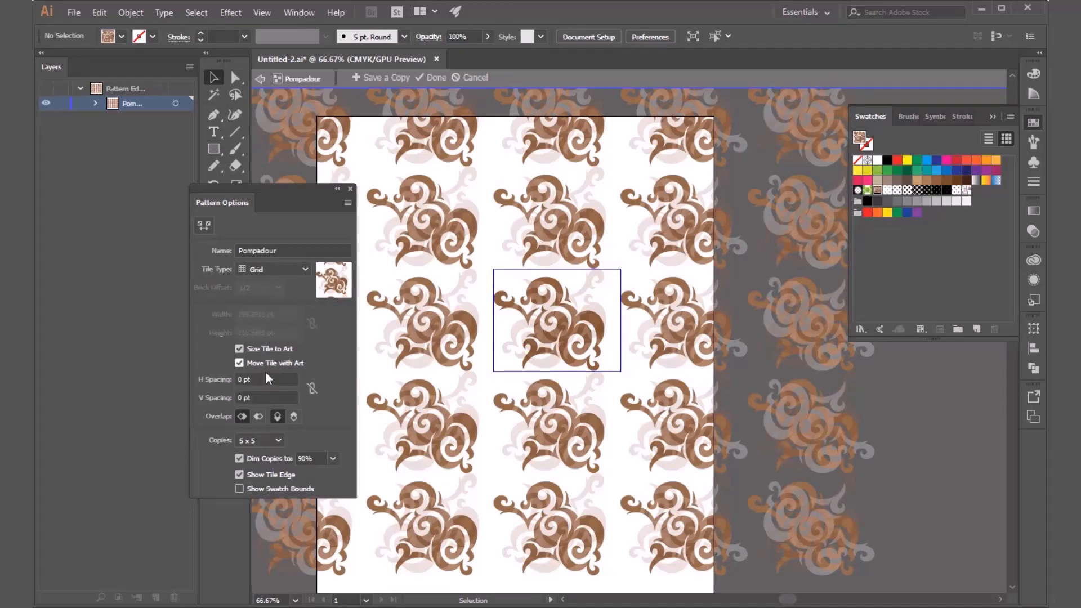
Try wider and tighter horizontal spacing between the pattern tiles, ending at -22 pt.
{"action": "left_click", "coordinate": [244, 379]}
{"action": "key", "text": "Up"}
{"action": "key", "text": "Up"}
{"action": "key", "text": "Up"}
{"action": "key", "text": "Up"}
{"action": "key", "text": "Up"}
{"action": "key", "text": "Up"}
{"action": "key", "text": "Up"}
{"action": "key", "text": "Up"}
{"action": "key", "text": "Up"}
{"action": "key", "text": "Up"}
{"action": "key", "text": "Up"}
{"action": "key", "text": "Up"}
{"action": "key", "text": "Up"}
{"action": "key", "text": "Up"}
{"action": "key", "text": "Up"}
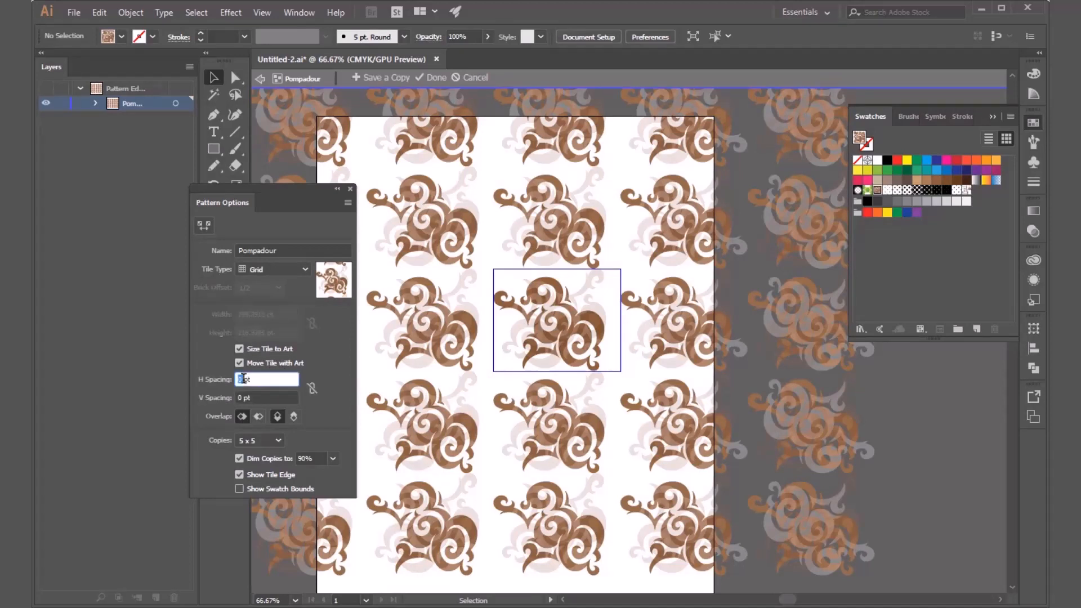
{"action": "key", "text": "Up"}
{"action": "key", "text": "Up"}
{"action": "key", "text": "Up"}
{"action": "key", "text": "Up"}
{"action": "key", "text": "Up"}
{"action": "key", "text": "Up"}
{"action": "key", "text": "Up"}
{"action": "key", "text": "Up"}
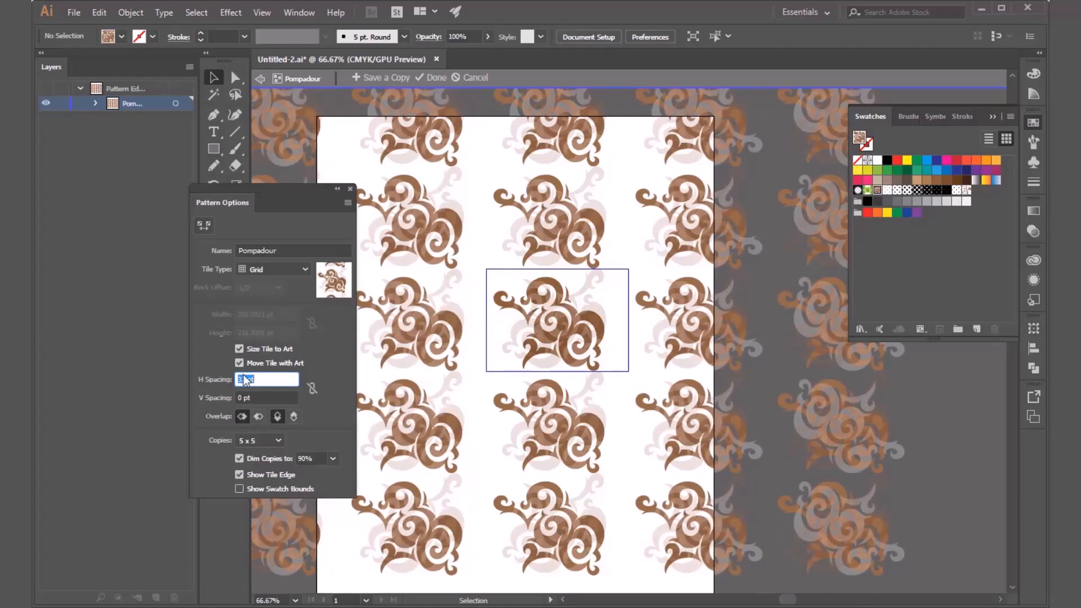
{"action": "key", "text": "Down"}
{"action": "key", "text": "Down"}
{"action": "key", "text": "Down"}
{"action": "key", "text": "Down"}
{"action": "key", "text": "Down"}
{"action": "key", "text": "Down"}
{"action": "key", "text": "Down"}
{"action": "key", "text": "Down"}
{"action": "key", "text": "Down"}
{"action": "key", "text": "Down"}
{"action": "key", "text": "Down"}
{"action": "key", "text": "Down"}
{"action": "key", "text": "Down"}
{"action": "key", "text": "Down"}
{"action": "key", "text": "Down"}
{"action": "key", "text": "Down"}
{"action": "key", "text": "Down"}
{"action": "key", "text": "Down"}
{"action": "key", "text": "Down"}
{"action": "key", "text": "Down"}
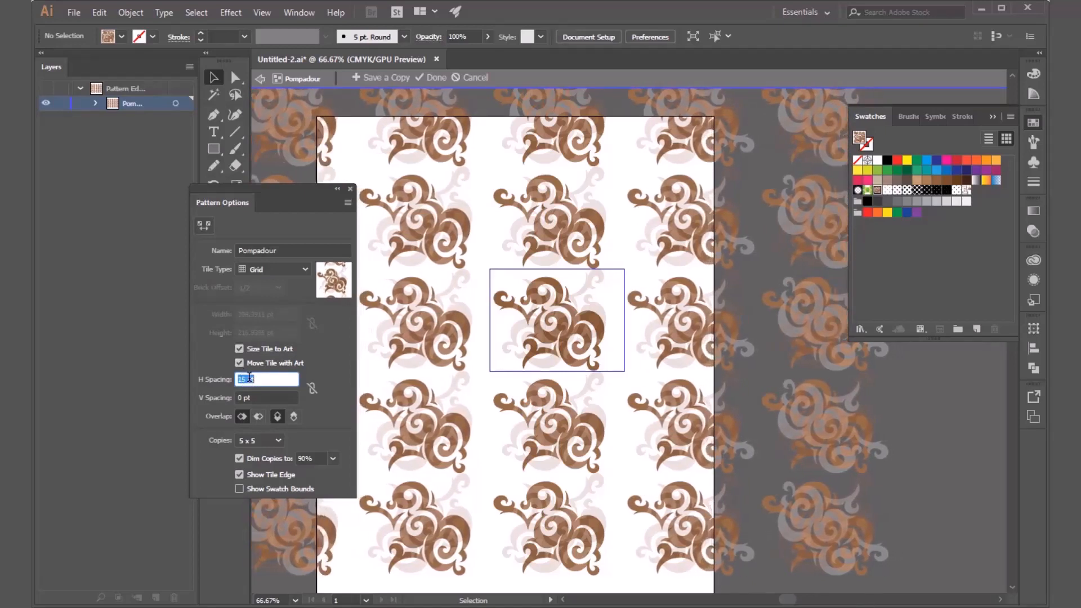
{"action": "key", "text": "Down"}
{"action": "key", "text": "Down"}
{"action": "key", "text": "Down"}
{"action": "key", "text": "Down"}
{"action": "key", "text": "Down"}
{"action": "key", "text": "Down"}
{"action": "key", "text": "Down"}
{"action": "key", "text": "Down"}
{"action": "key", "text": "Down"}
{"action": "key", "text": "Down"}
{"action": "key", "text": "Down"}
{"action": "key", "text": "Down"}
{"action": "key", "text": "Down"}
{"action": "key", "text": "Down"}
{"action": "key", "text": "Down"}
{"action": "key", "text": "Down"}
{"action": "key", "text": "Down"}
{"action": "key", "text": "Down"}
{"action": "key", "text": "Down"}
{"action": "key", "text": "Down"}
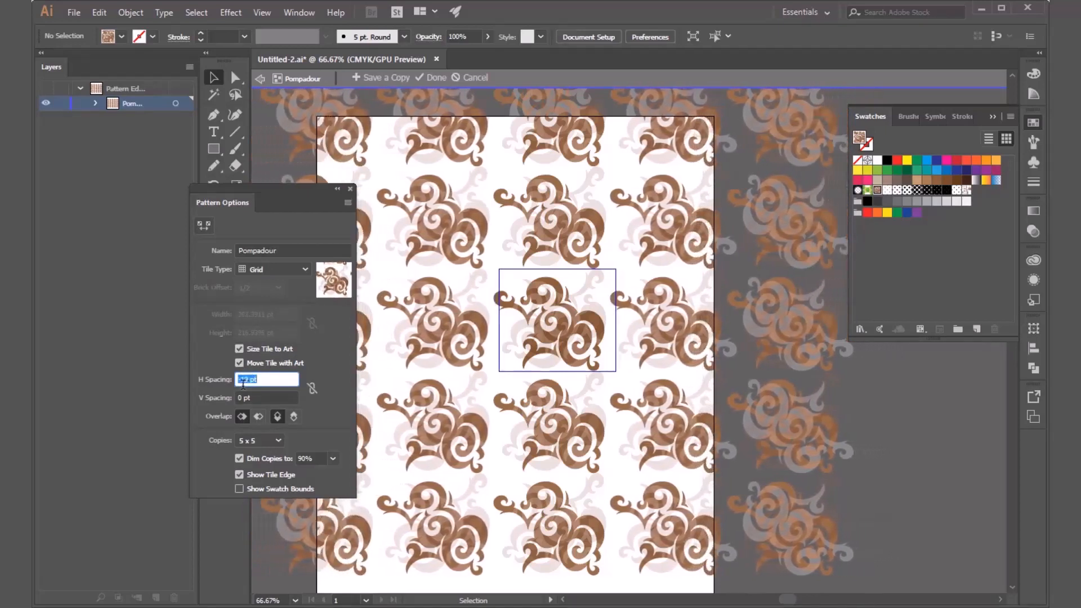
Set the vertical spacing between the pattern tiles to -26 pt.
{"action": "left_click", "coordinate": [237, 398]}
{"action": "key", "text": "Down"}
{"action": "key", "text": "Down"}
{"action": "key", "text": "Down"}
{"action": "key", "text": "Down"}
{"action": "key", "text": "Down"}
{"action": "key", "text": "Down"}
{"action": "key", "text": "Down"}
{"action": "key", "text": "Down"}
{"action": "key", "text": "Down"}
{"action": "key", "text": "Down"}
{"action": "key", "text": "Down"}
{"action": "key", "text": "Down"}
{"action": "key", "text": "Down"}
{"action": "key", "text": "Down"}
{"action": "key", "text": "Down"}
{"action": "key", "text": "Down"}
{"action": "key", "text": "Down"}
{"action": "key", "text": "Down"}
{"action": "key", "text": "Down"}
{"action": "key", "text": "Down"}
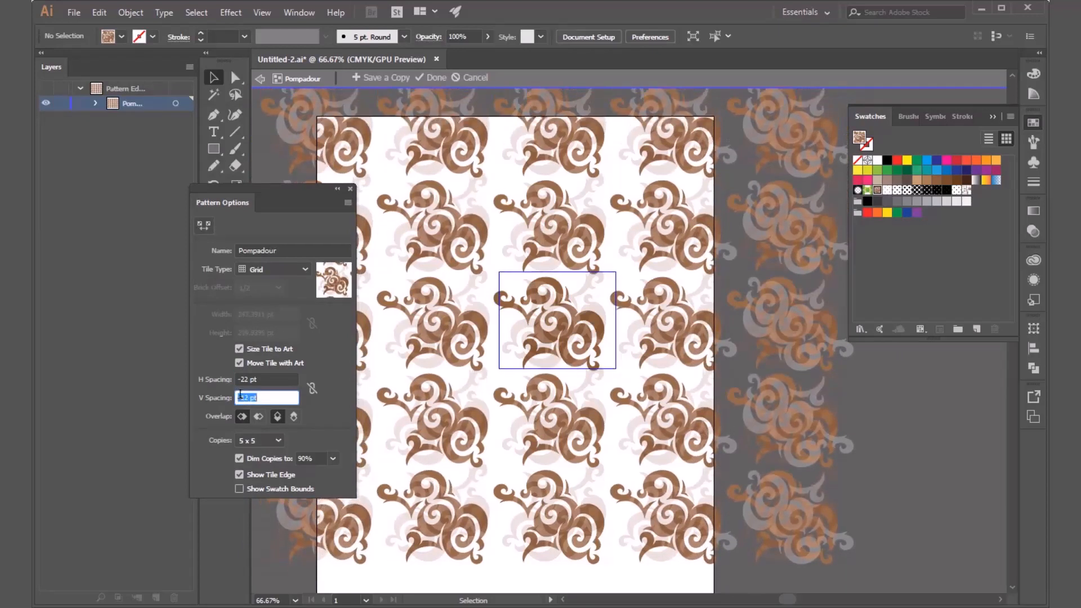
{"action": "key", "text": "Down"}
{"action": "key", "text": "Down"}
{"action": "key", "text": "Down"}
{"action": "key", "text": "Down"}
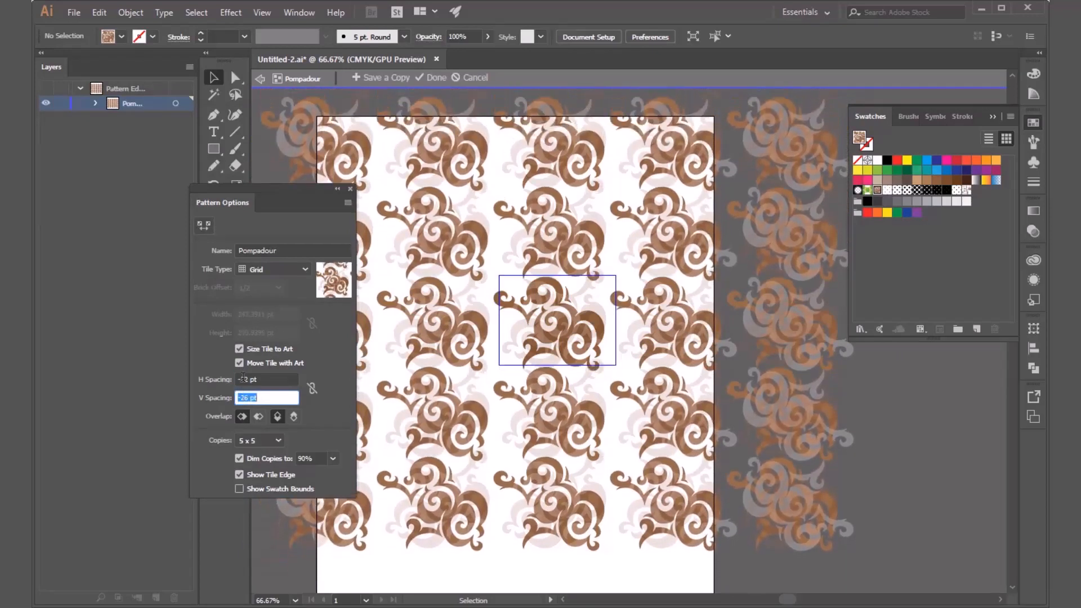
Tighten the horizontal spacing between the pattern tiles to -52 pt.
{"action": "left_click", "coordinate": [242, 379]}
{"action": "key", "text": "Down"}
{"action": "key", "text": "Down"}
{"action": "key", "text": "Down"}
{"action": "key", "text": "Down"}
{"action": "key", "text": "Down"}
{"action": "key", "text": "Down"}
{"action": "key", "text": "Down"}
{"action": "key", "text": "Down"}
{"action": "key", "text": "Down"}
{"action": "key", "text": "Down"}
{"action": "key", "text": "Down"}
{"action": "key", "text": "Down"}
{"action": "key", "text": "Down"}
{"action": "key", "text": "Down"}
{"action": "key", "text": "Down"}
{"action": "key", "text": "Down"}
{"action": "key", "text": "Down"}
{"action": "key", "text": "Down"}
{"action": "key", "text": "Down"}
{"action": "key", "text": "Down"}
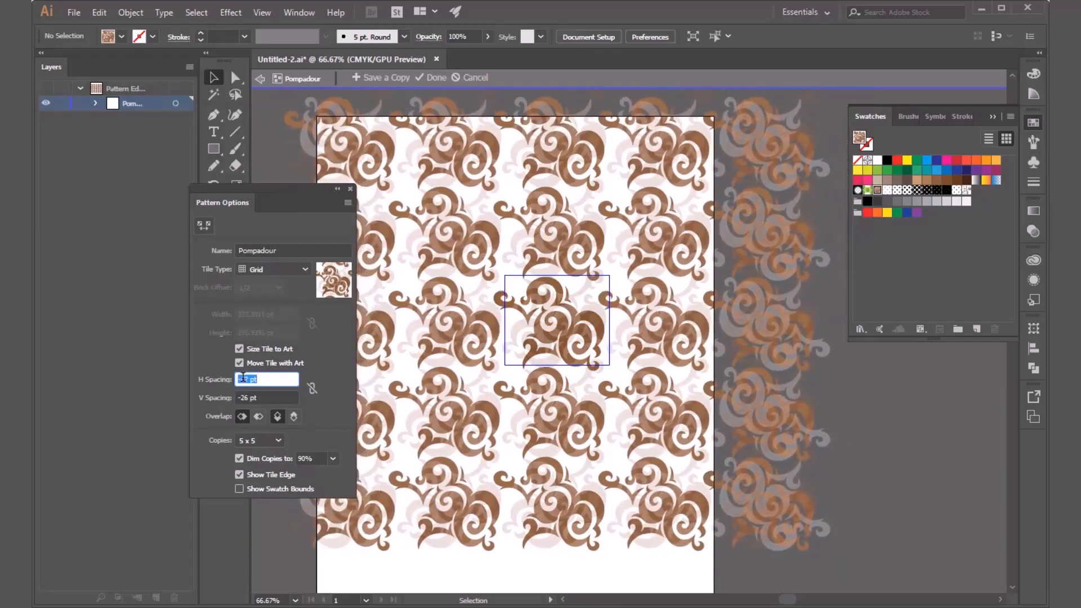
{"action": "key", "text": "Down"}
{"action": "key", "text": "Down"}
{"action": "key", "text": "Down"}
{"action": "key", "text": "Down"}
{"action": "key", "text": "Down"}
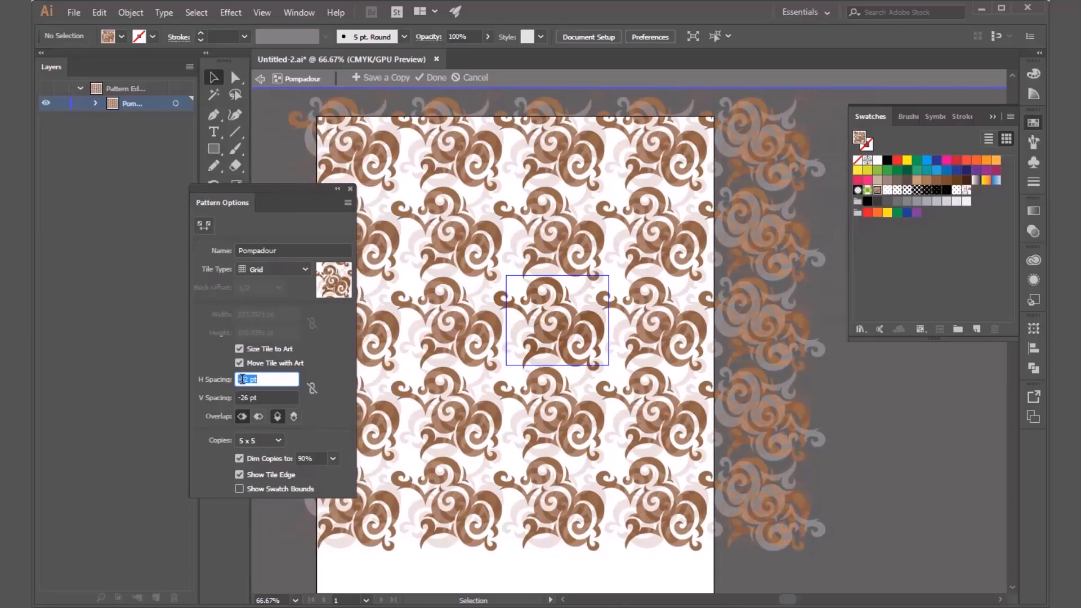
Try the reverse horizontal overlap order, restore the original one, and set the previewed pattern copies to 7 x 7.
{"action": "left_click", "coordinate": [258, 417]}
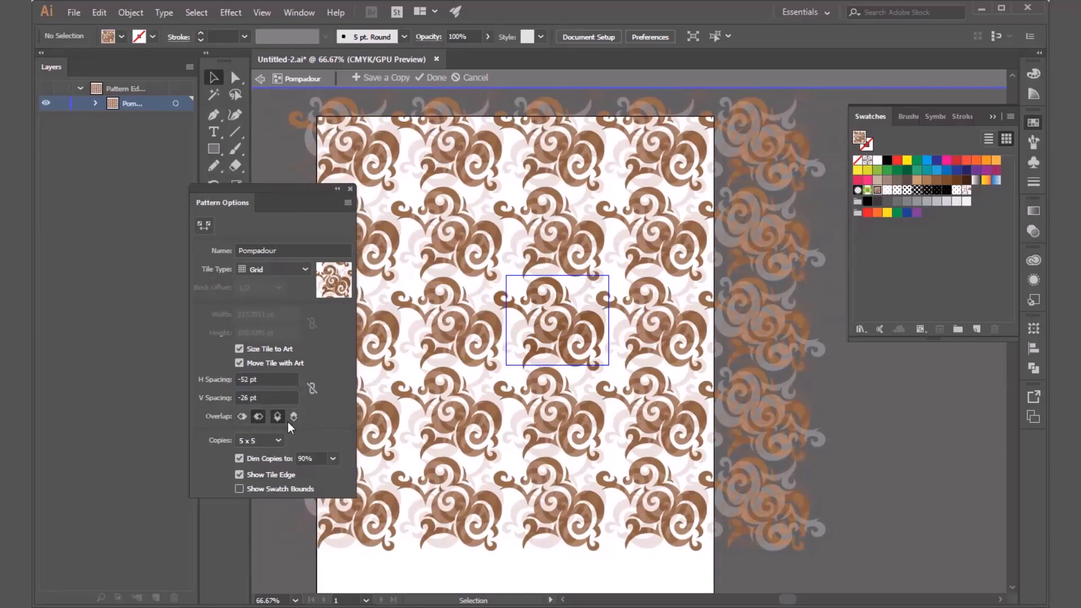
{"action": "left_click", "coordinate": [241, 417]}
{"action": "left_click", "coordinate": [275, 441]}
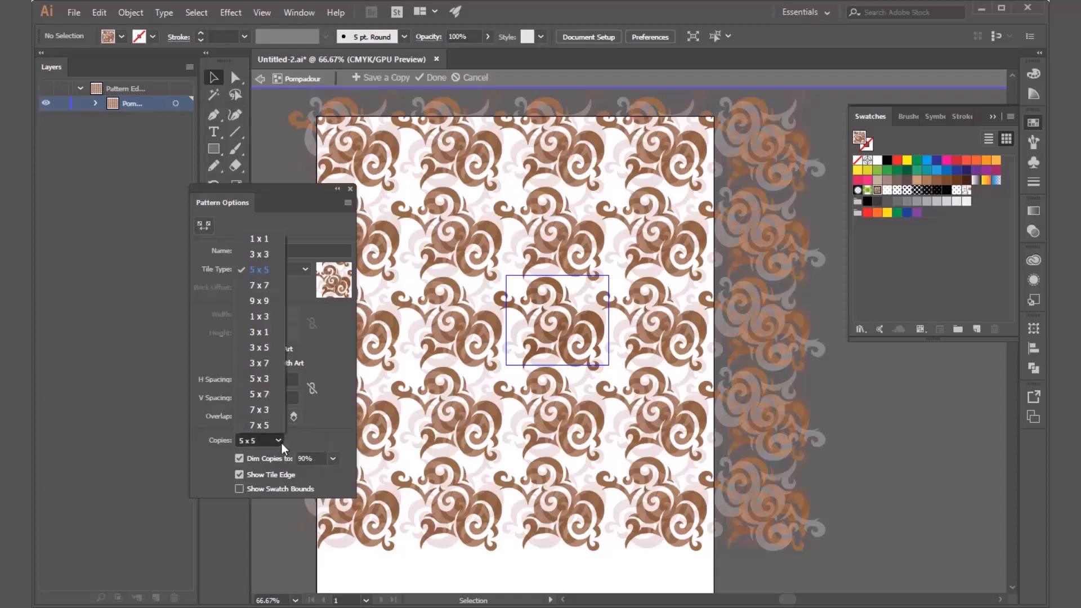
{"action": "left_click", "coordinate": [273, 296]}
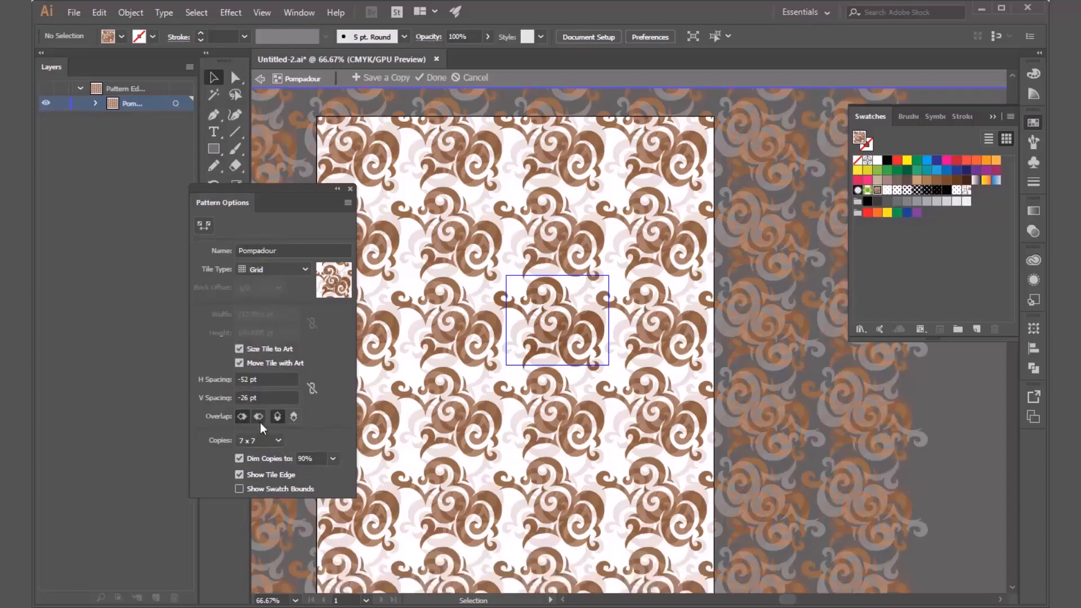
Try 1 x 1, 1 x 3 and 7 x 7 pattern copies, ending with the preview at 5 x 3 copies.
{"action": "left_click", "coordinate": [276, 443]}
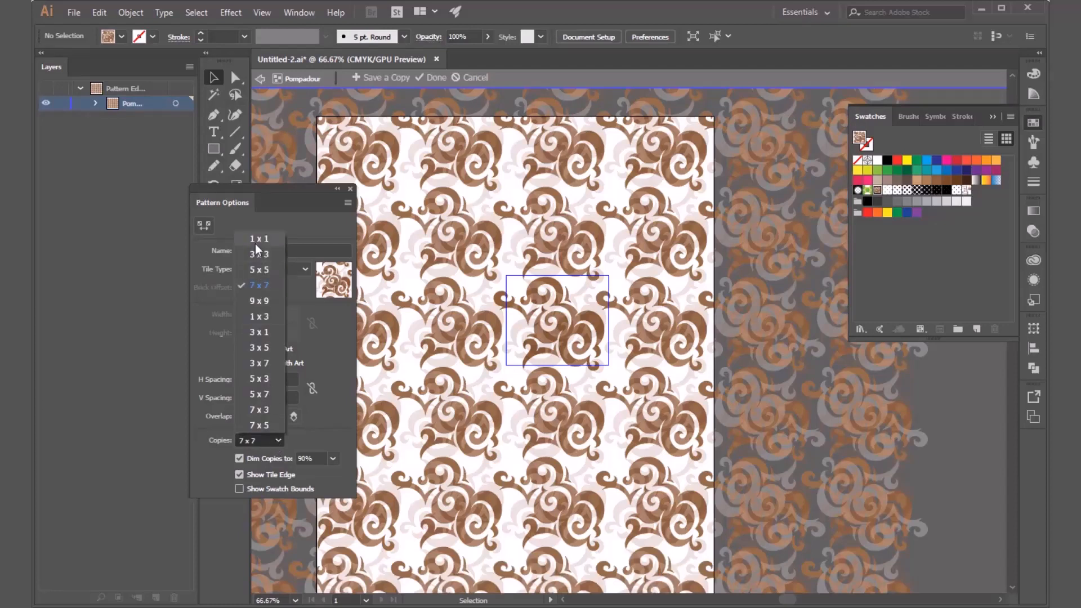
{"action": "left_click", "coordinate": [255, 241]}
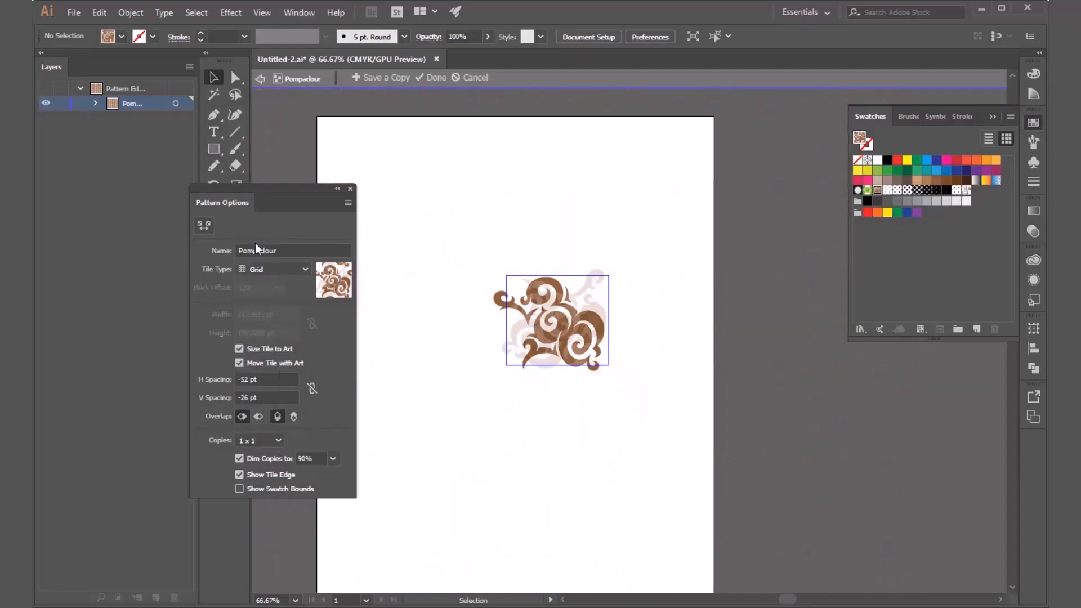
{"action": "left_click", "coordinate": [272, 445]}
{"action": "left_click", "coordinate": [269, 318]}
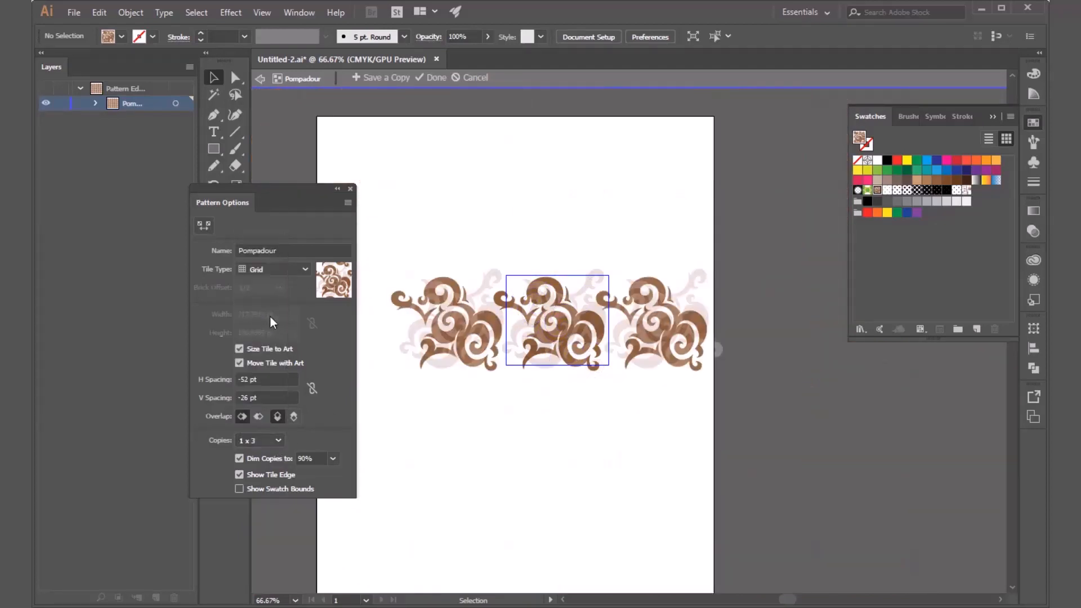
{"action": "left_click", "coordinate": [277, 441]}
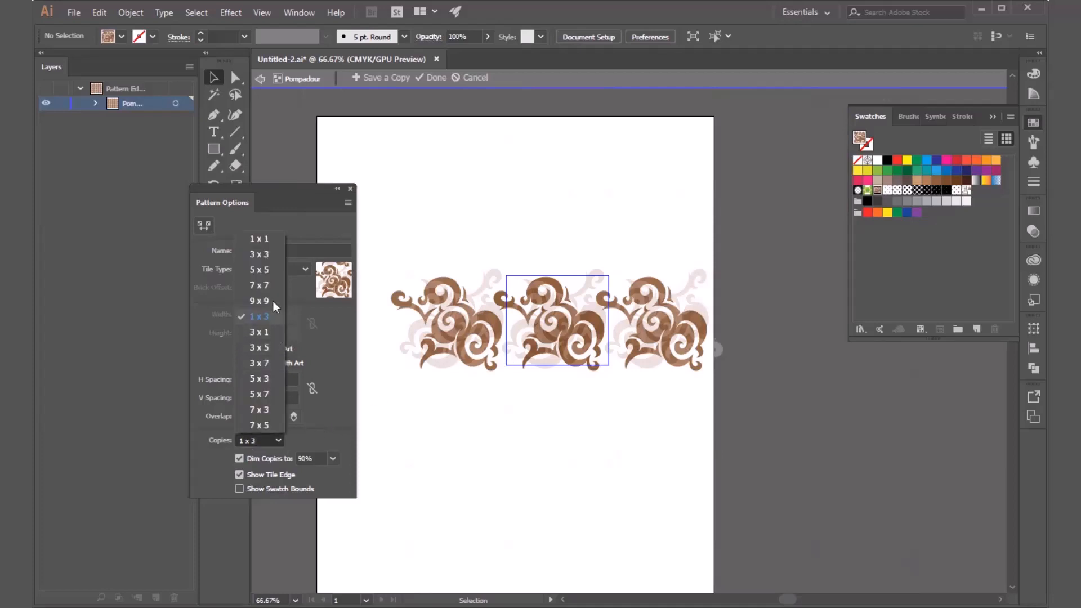
{"action": "left_click", "coordinate": [272, 288]}
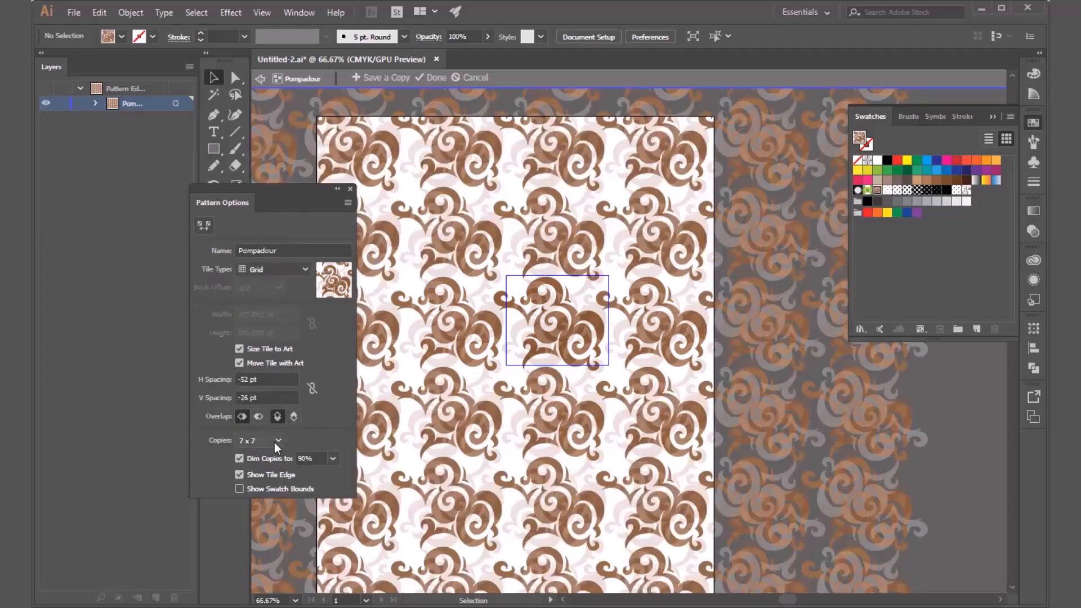
{"action": "left_click", "coordinate": [275, 443]}
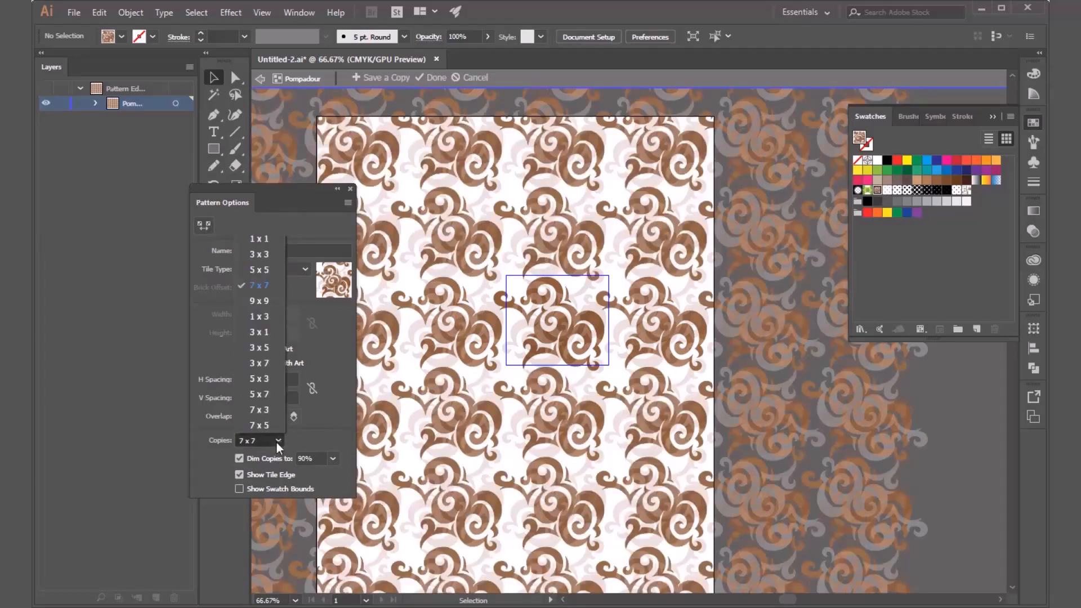
{"action": "left_click", "coordinate": [269, 379]}
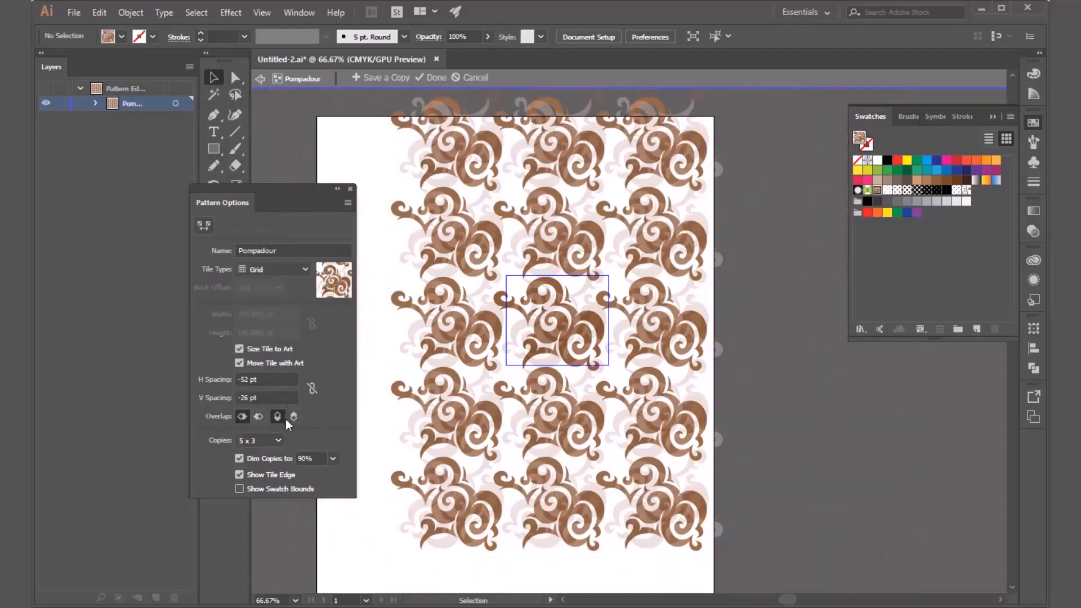
Switch the dimming of the pattern copies off and on, try 30% and 100%, and restore 90%.
{"action": "left_click", "coordinate": [252, 462]}
{"action": "left_click", "coordinate": [256, 459]}
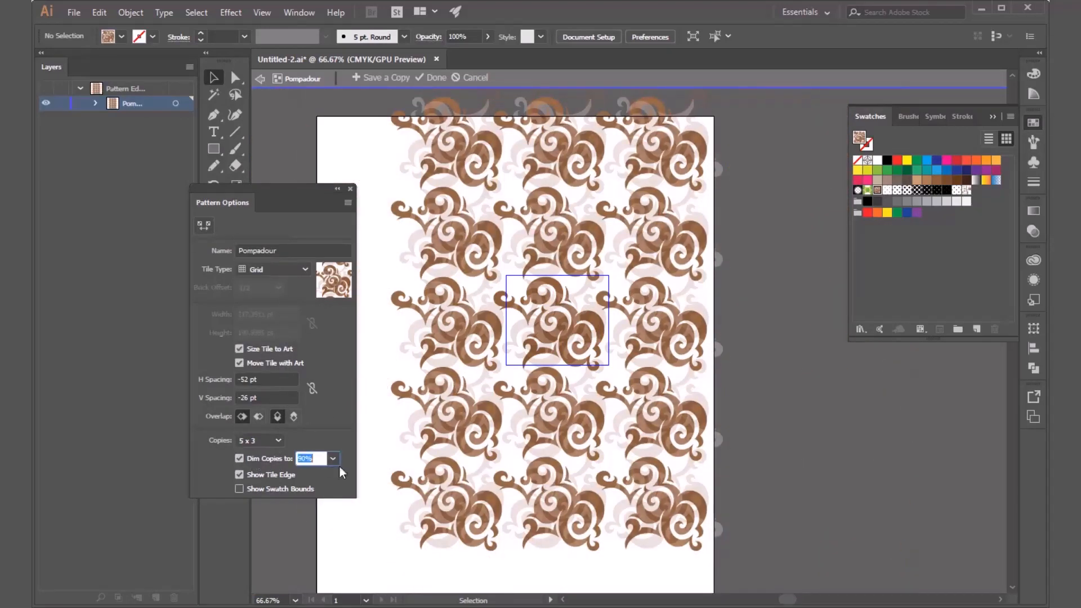
{"action": "left_click", "coordinate": [332, 459]}
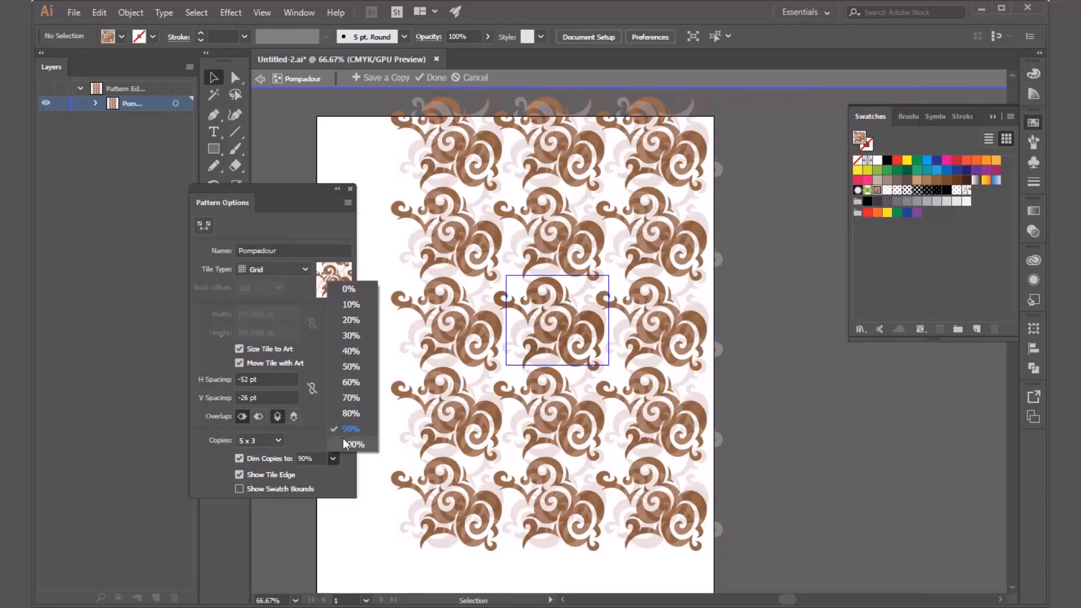
{"action": "left_click", "coordinate": [353, 330]}
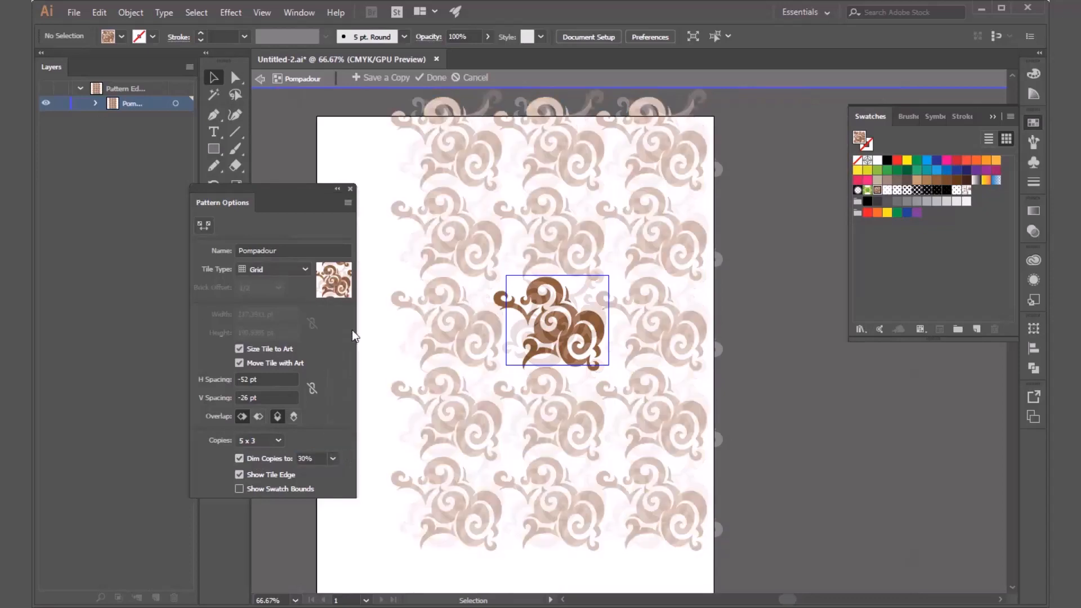
{"action": "left_click", "coordinate": [332, 458]}
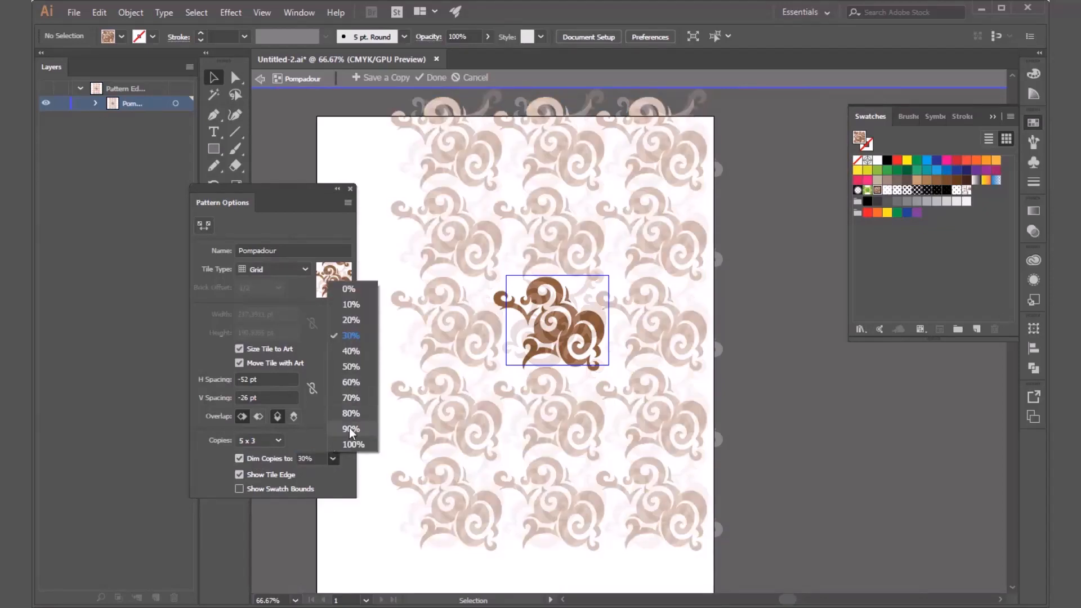
{"action": "left_click", "coordinate": [350, 429]}
{"action": "left_click", "coordinate": [333, 460]}
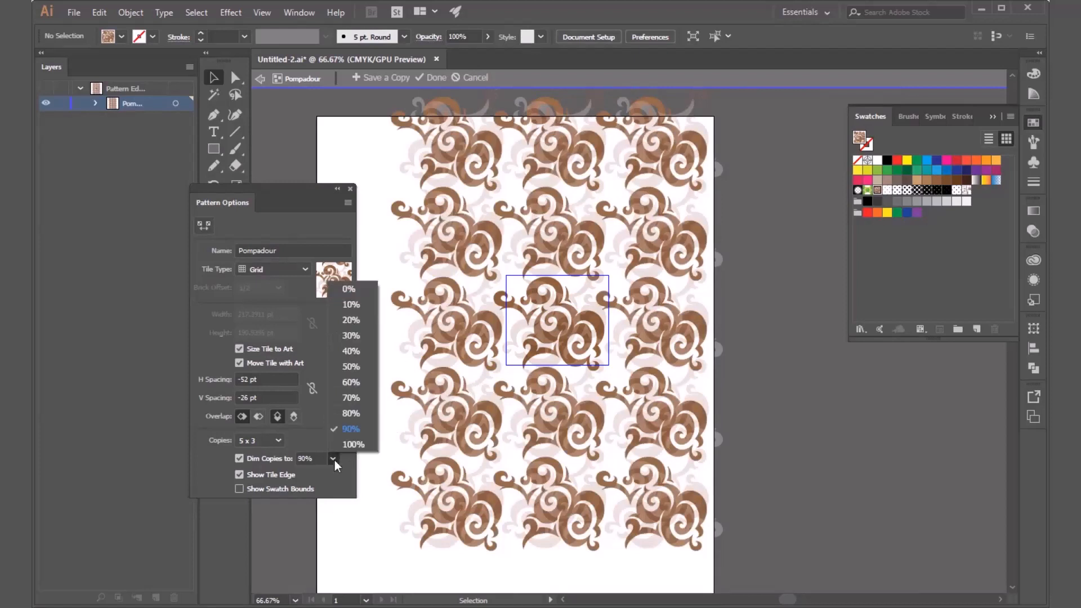
{"action": "left_click", "coordinate": [341, 450]}
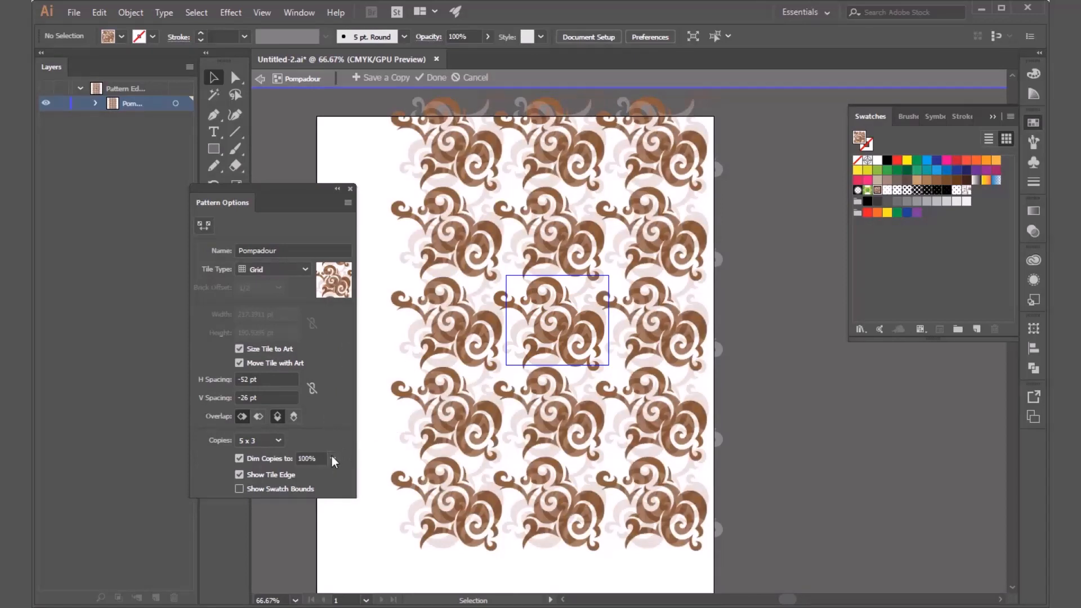
{"action": "left_click", "coordinate": [334, 457]}
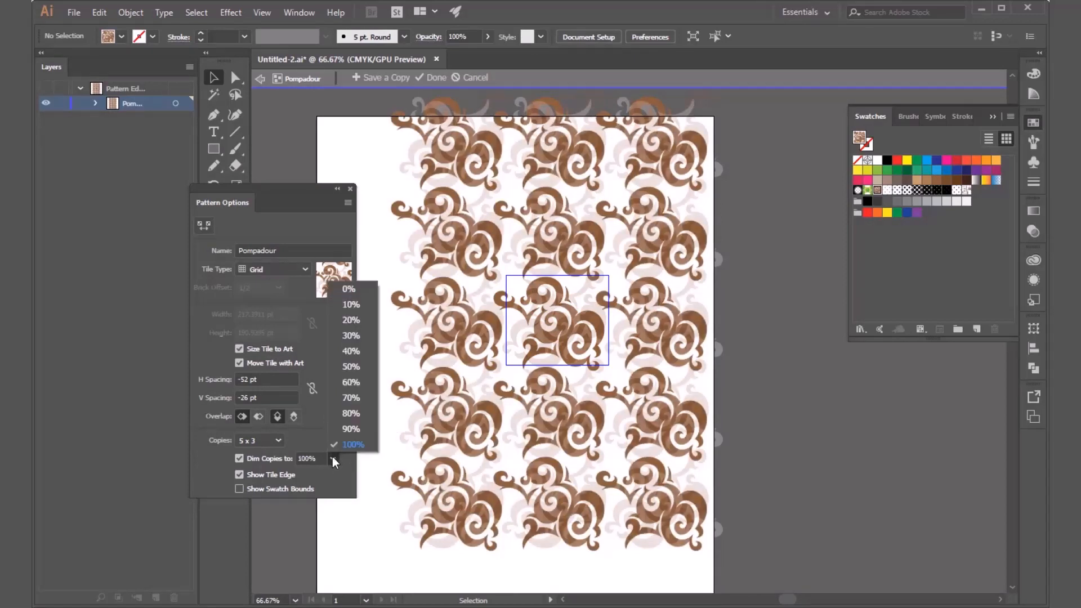
{"action": "left_click", "coordinate": [350, 430]}
Toggle the tile edge display off and back on, and briefly select the pale scroll group in the central tile.
{"action": "left_click", "coordinate": [239, 474]}
{"action": "left_click", "coordinate": [240, 474]}
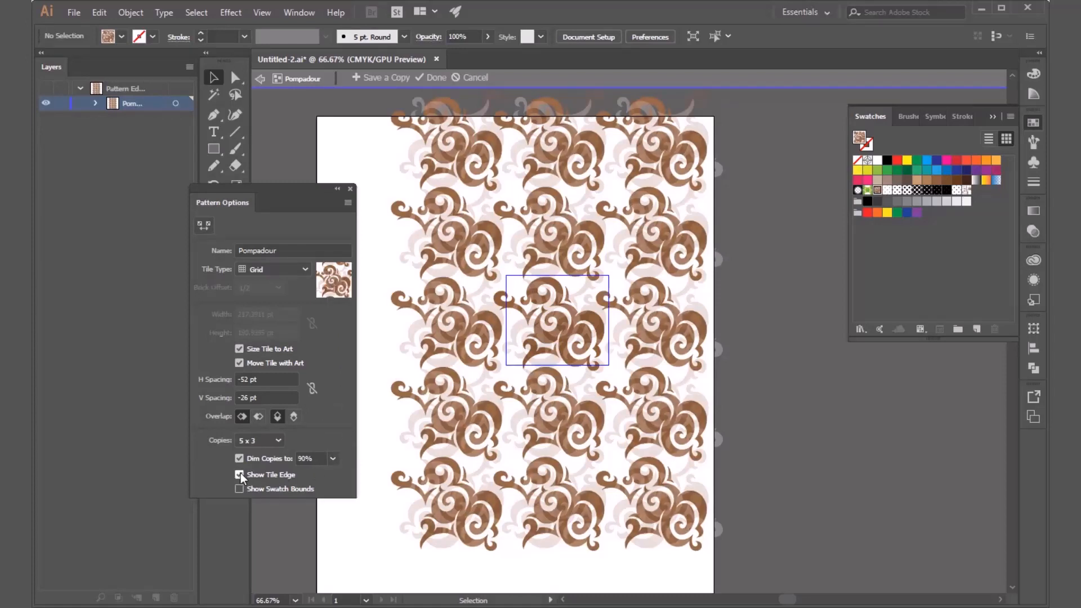
{"action": "left_click", "coordinate": [257, 474]}
{"action": "left_click", "coordinate": [259, 476]}
{"action": "left_click", "coordinate": [260, 487]}
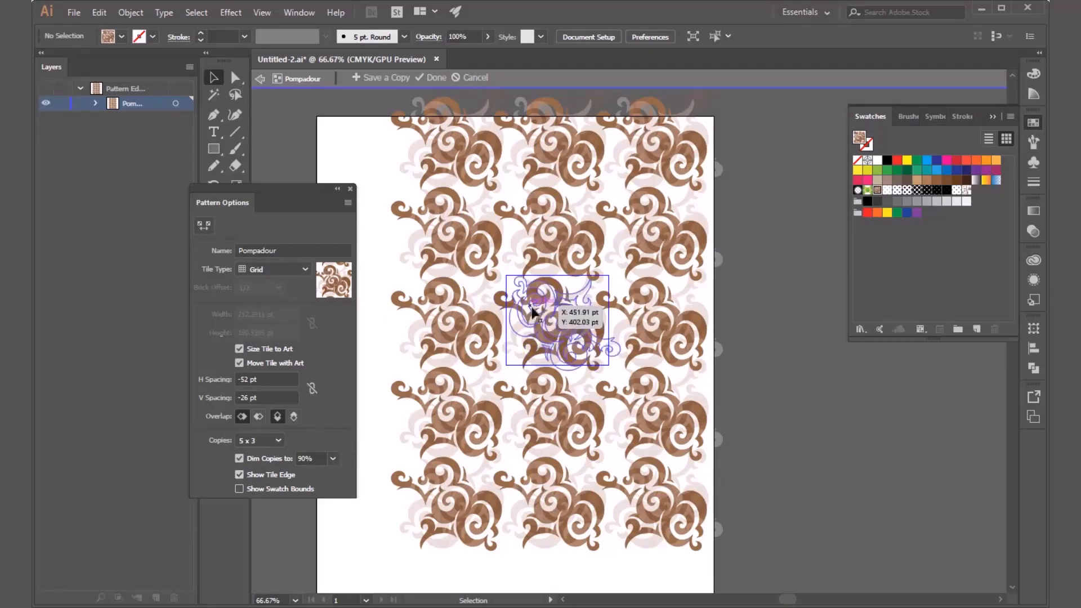
{"action": "left_click", "coordinate": [521, 326]}
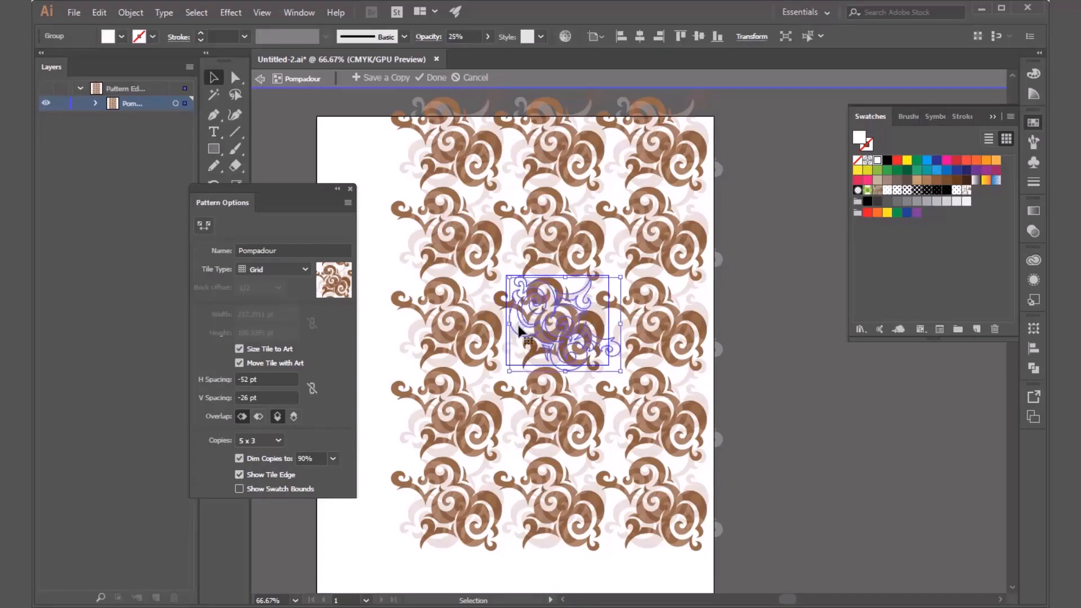
{"action": "left_click", "coordinate": [752, 363]}
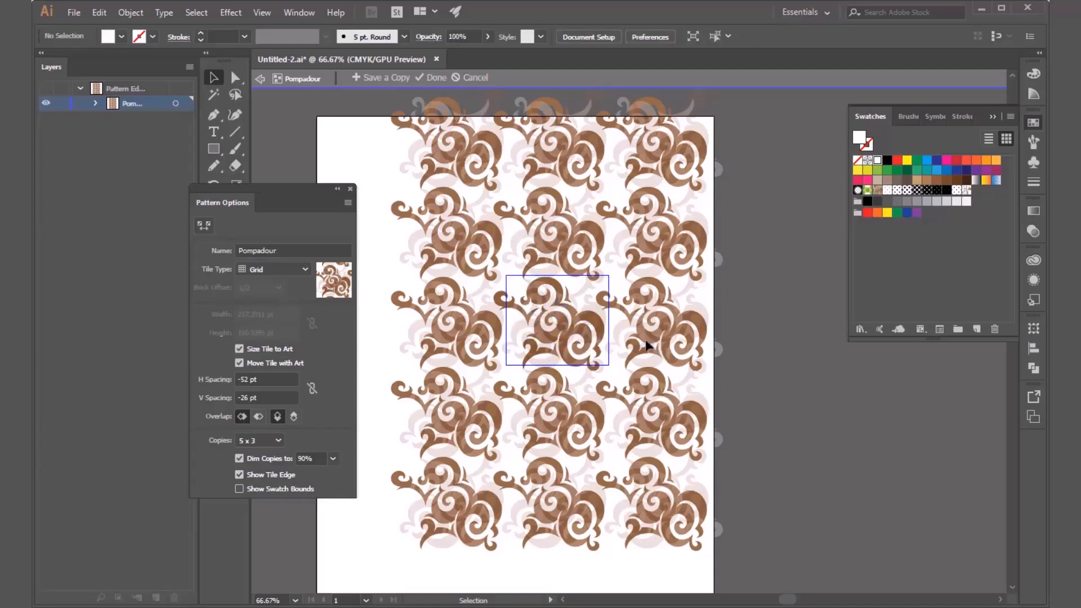
Exit pattern editing to the figure artwork and reopen the Pompadour swatch for editing.
{"action": "left_click_drag", "start_coordinate": [290, 191], "coordinate": [382, 140]}
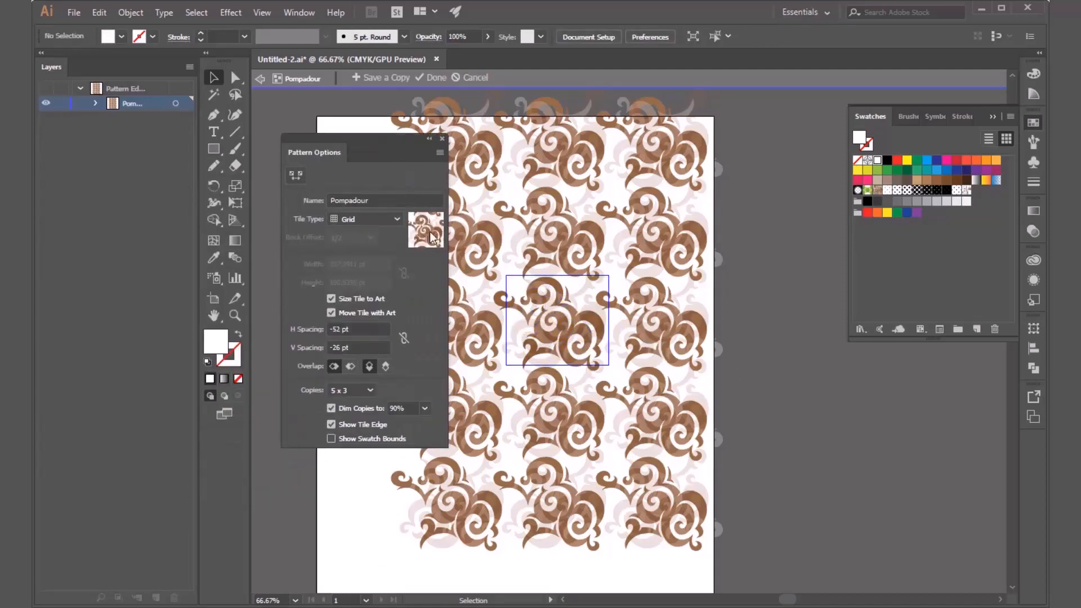
{"action": "double_click", "coordinate": [645, 340]}
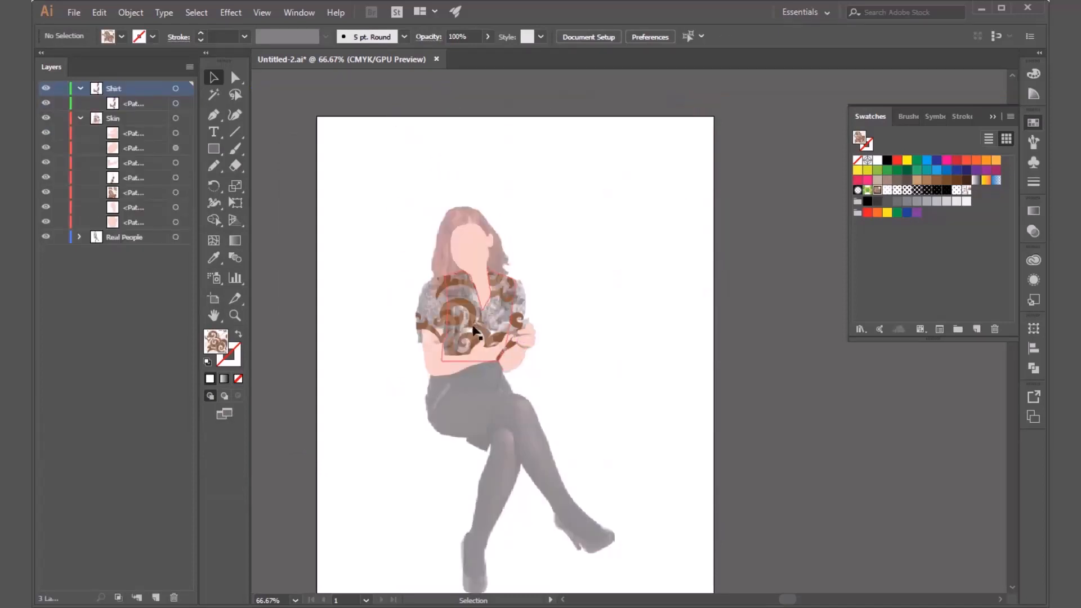
{"action": "double_click", "coordinate": [877, 191]}
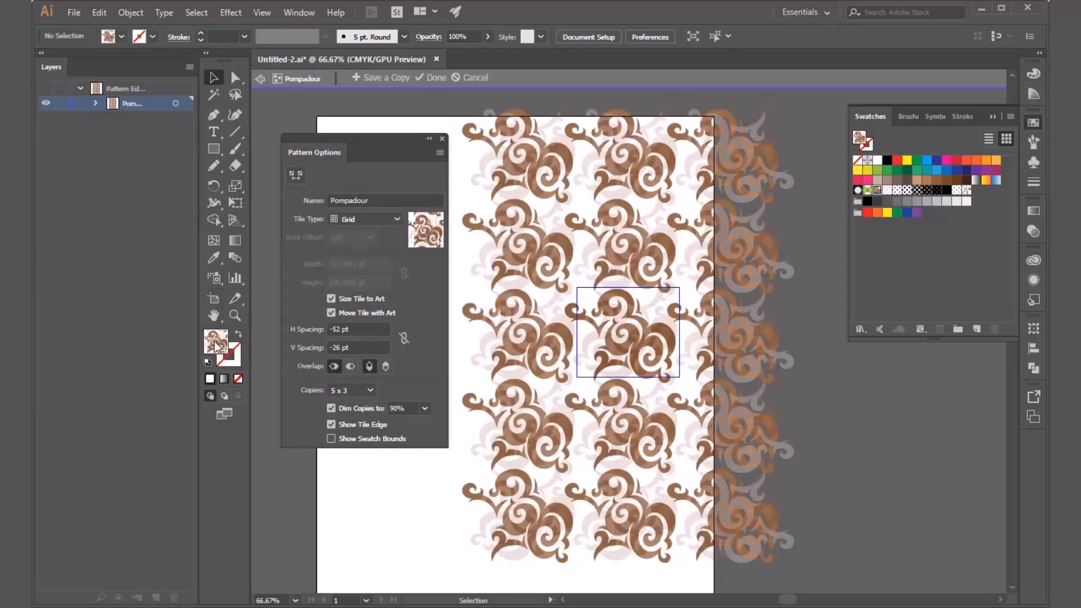
Try muted brown fill swatches without selecting any artwork, and switch the Pattern Tile Tool on and off.
{"action": "left_click", "coordinate": [122, 36]}
{"action": "left_click", "coordinate": [92, 80]}
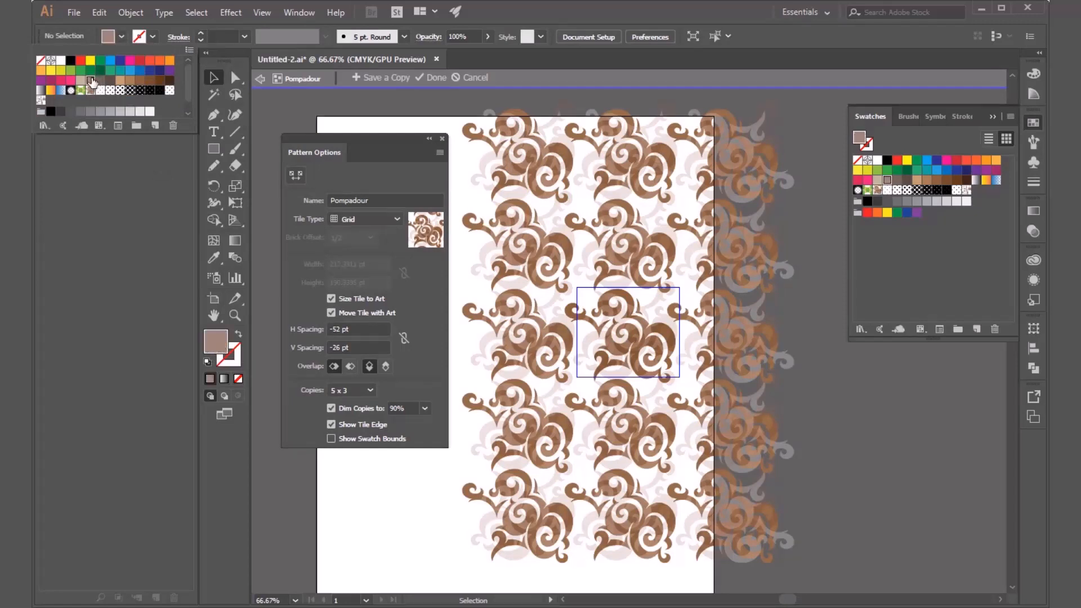
{"action": "left_click", "coordinate": [112, 80]}
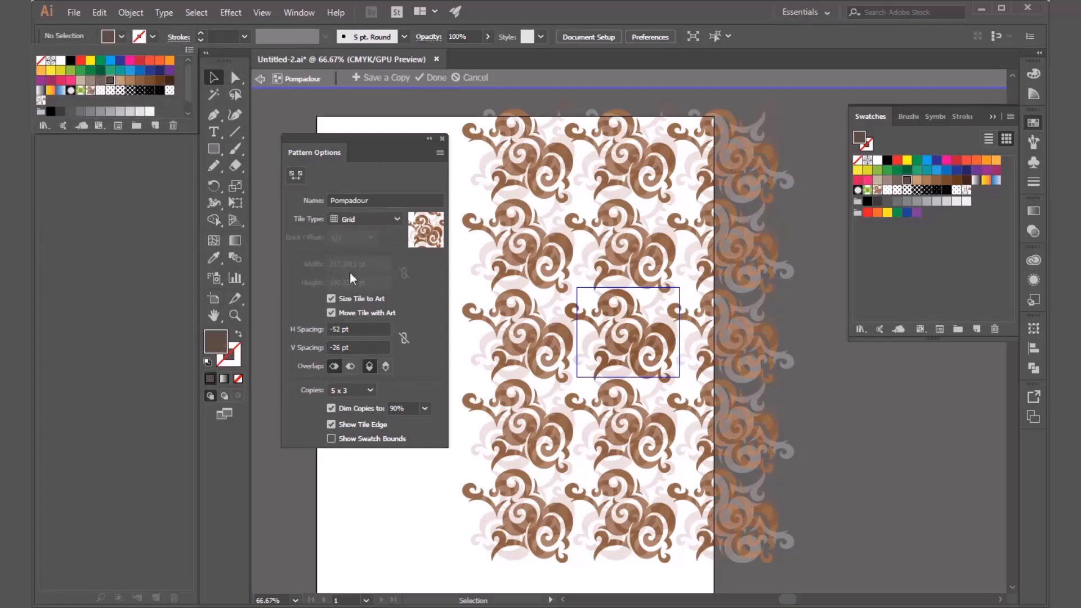
{"action": "left_click", "coordinate": [401, 221]}
{"action": "left_click", "coordinate": [296, 174]}
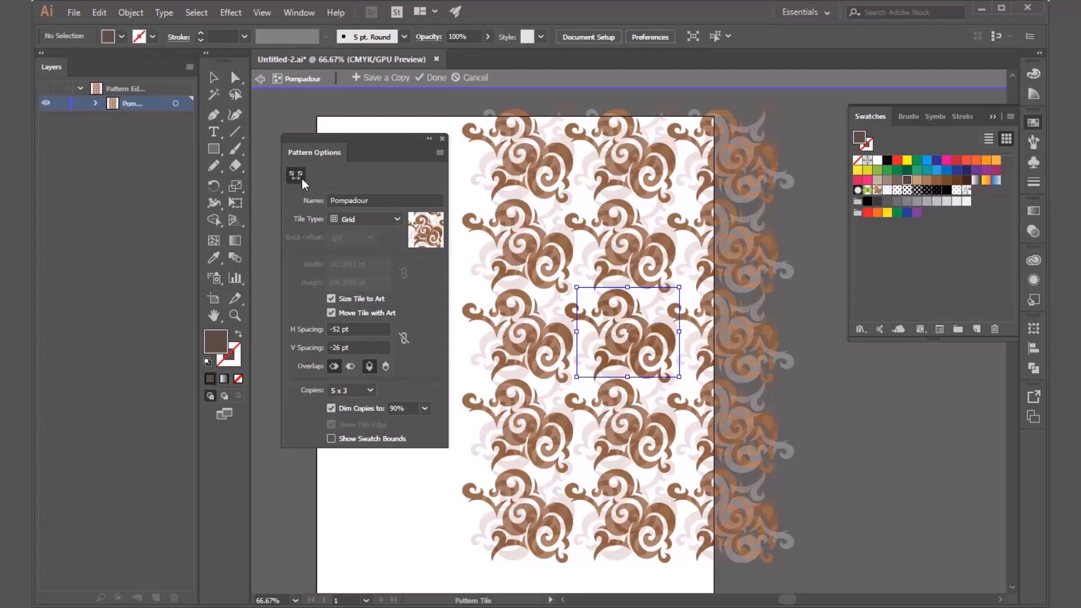
{"action": "left_click", "coordinate": [300, 177]}
Recolor the dark brown scroll shape in the central pattern tile to olive green #728910 and deselect it.
{"action": "left_click", "coordinate": [626, 300]}
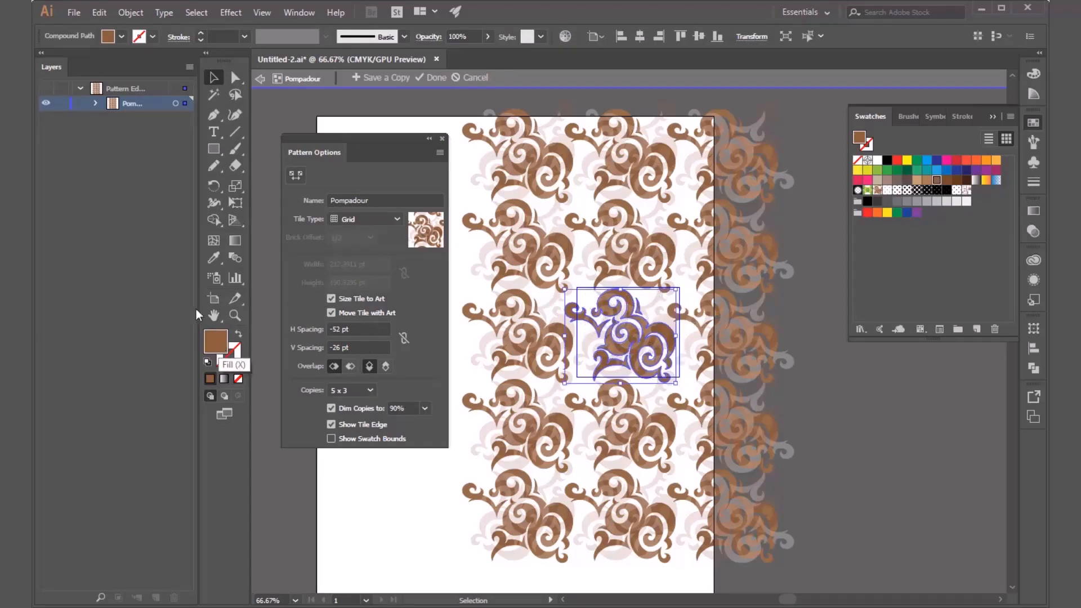
{"action": "double_click", "coordinate": [217, 345]}
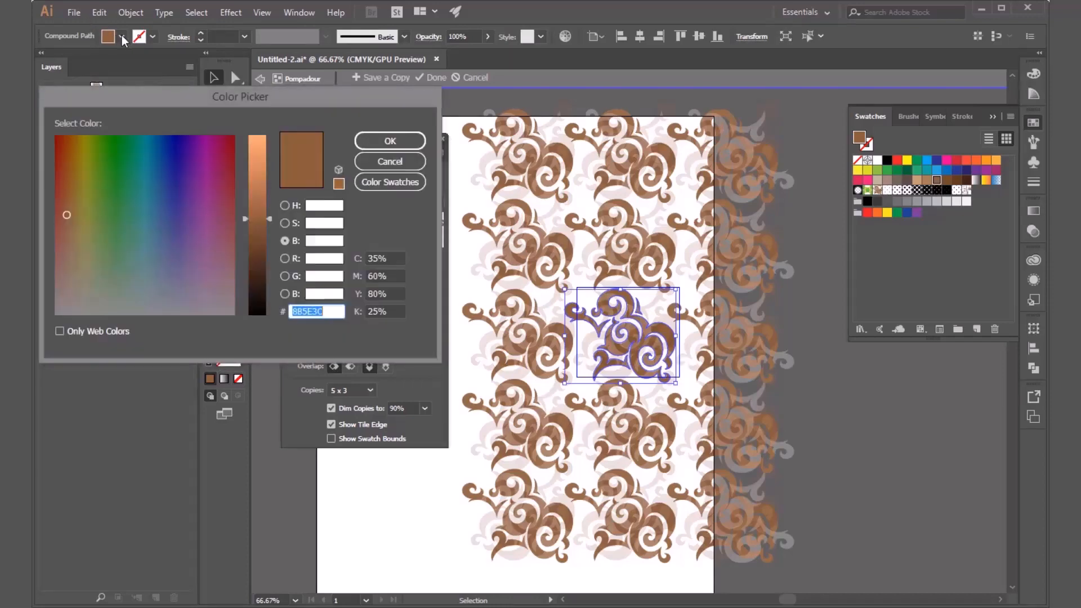
{"action": "left_click_drag", "start_coordinate": [85, 169], "coordinate": [91, 154]}
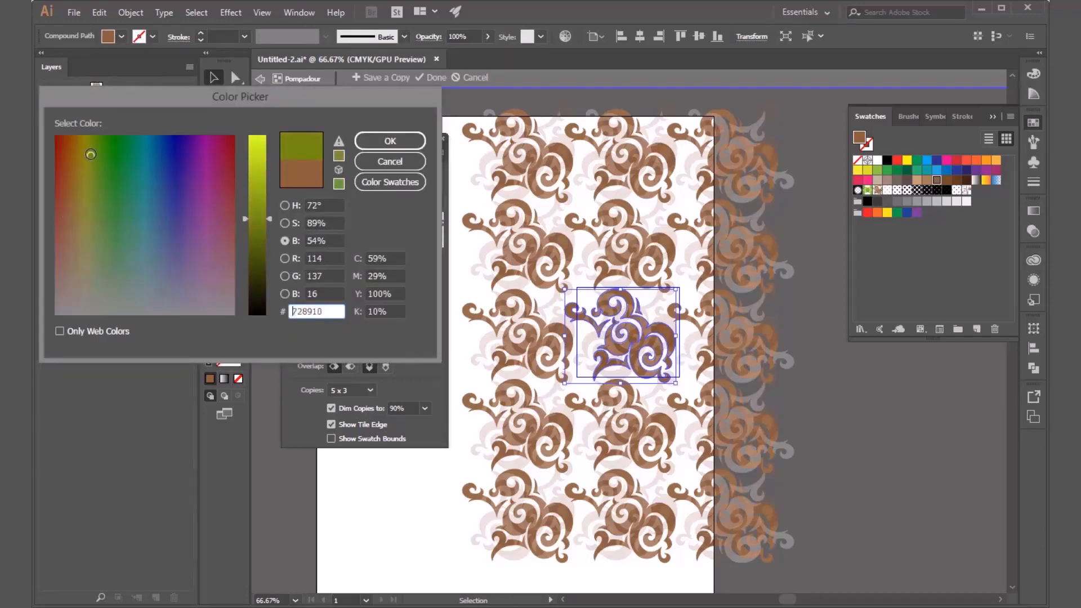
{"action": "left_click", "coordinate": [379, 143]}
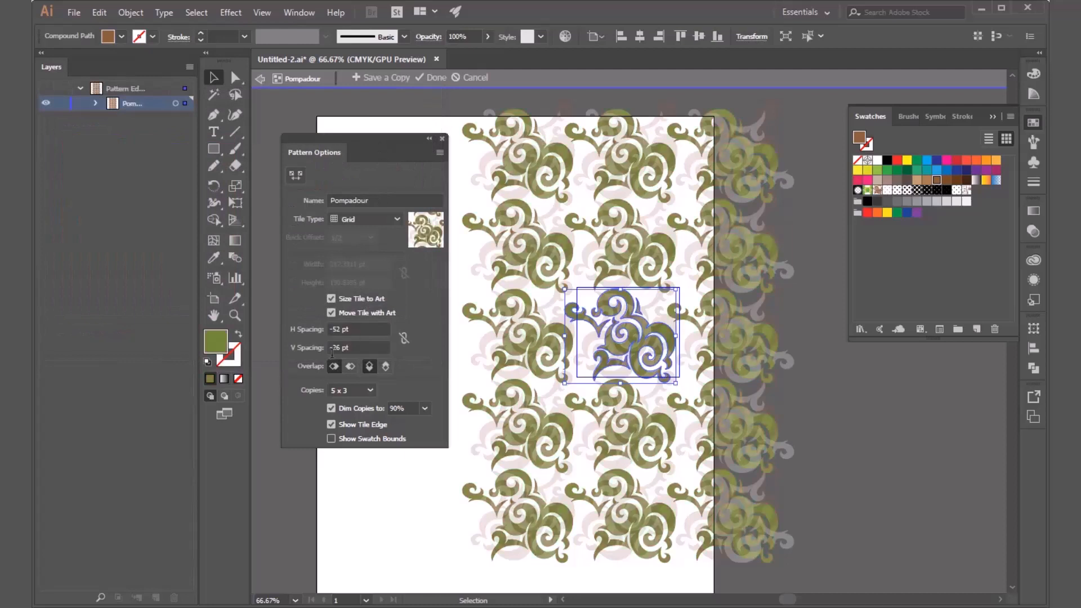
{"action": "left_click", "coordinate": [886, 400]}
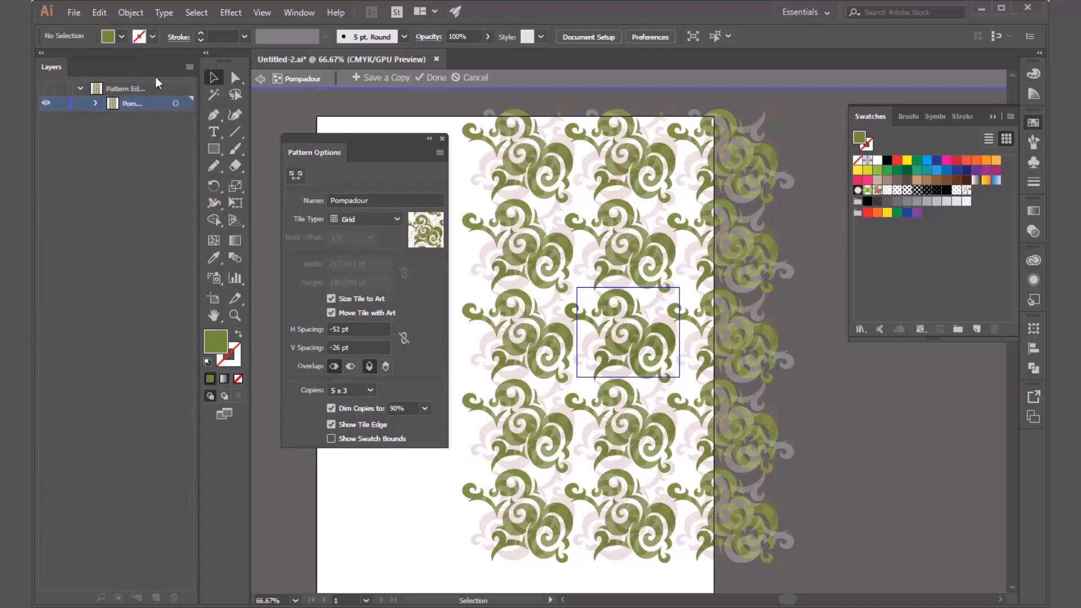
Set the fill color to black with no artwork selected, and activate the Pattern Tile Tool.
{"action": "left_click", "coordinate": [110, 36]}
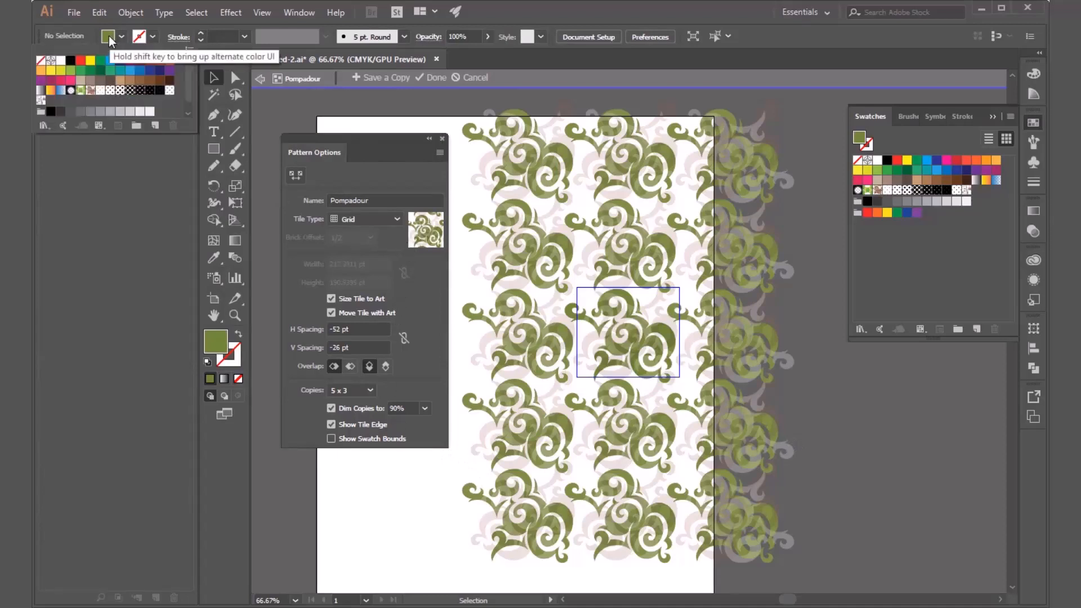
{"action": "left_click", "coordinate": [109, 36]}
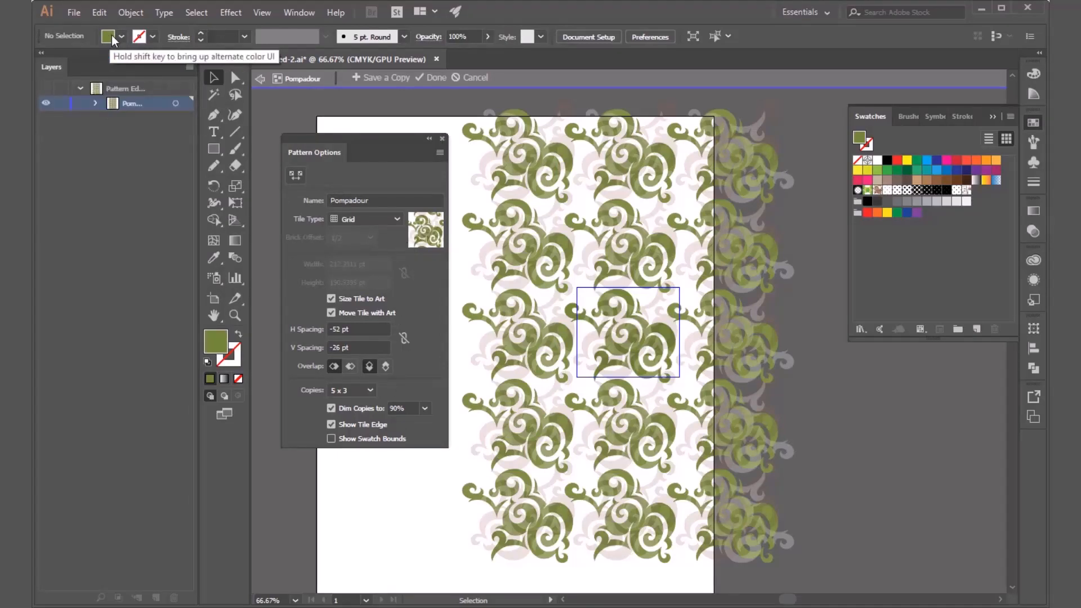
{"action": "left_click", "coordinate": [109, 35]}
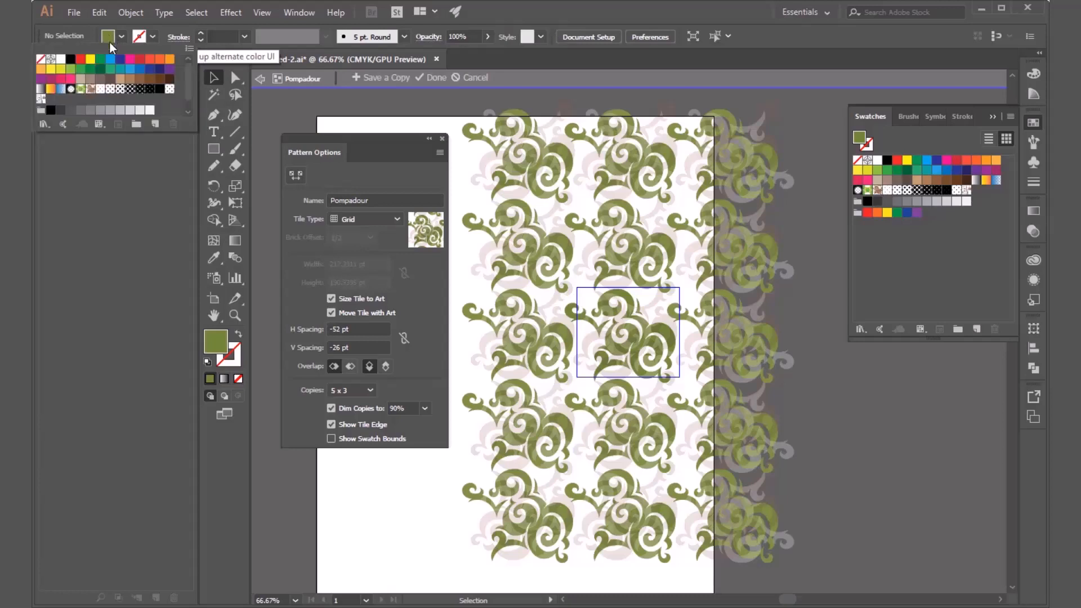
{"action": "left_click", "coordinate": [71, 59]}
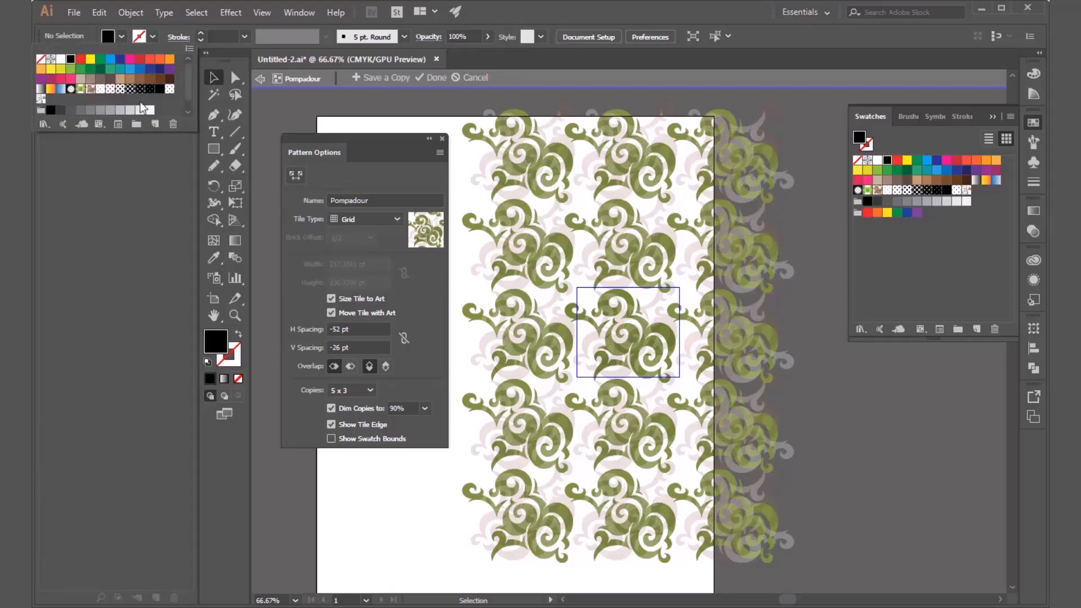
{"action": "left_click", "coordinate": [842, 431]}
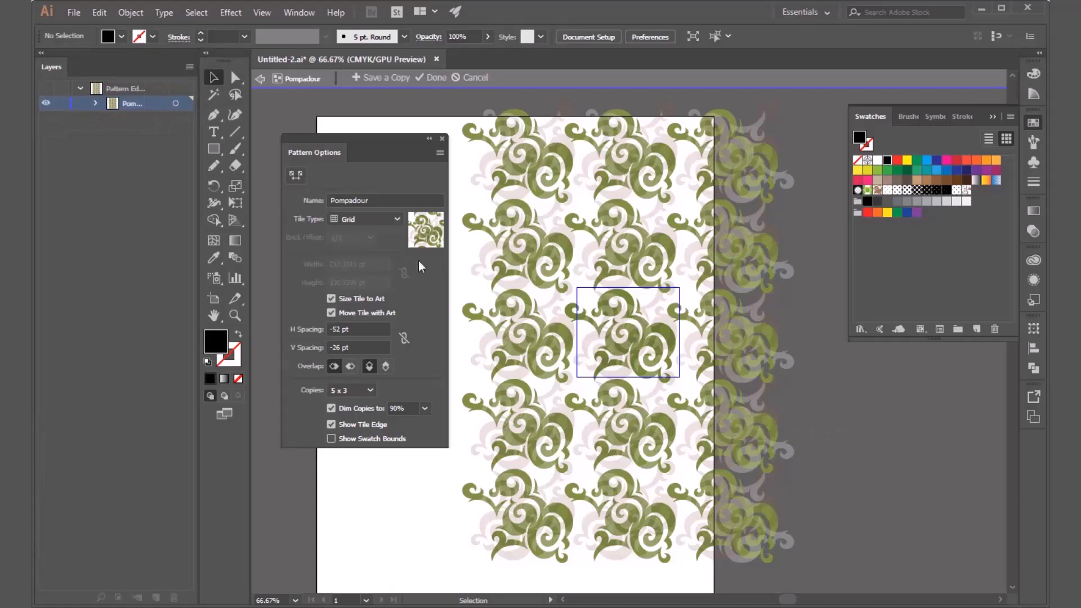
{"action": "left_click", "coordinate": [299, 176]}
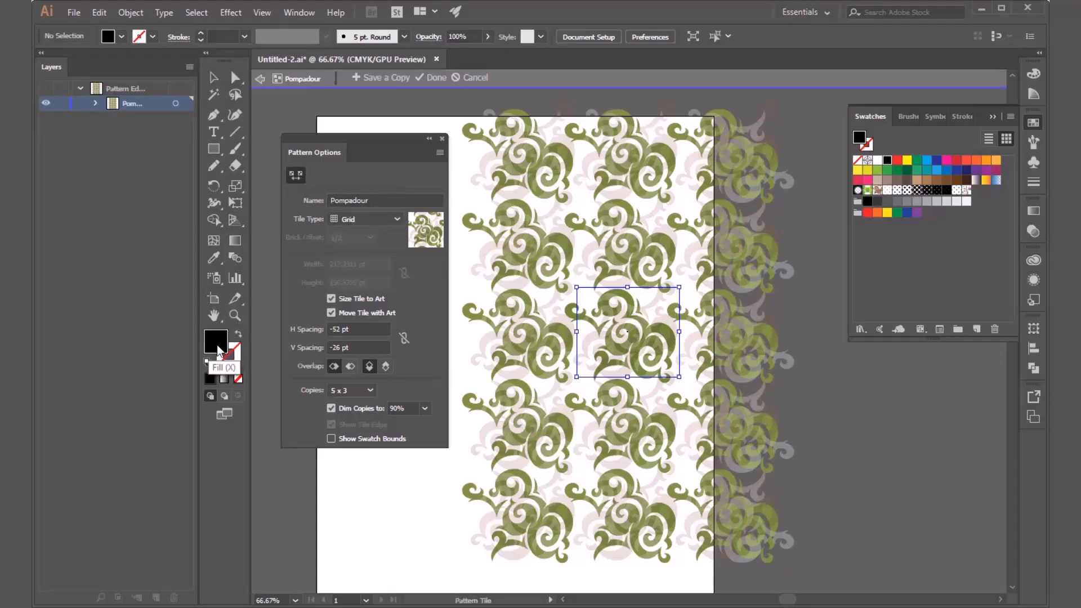
Leave pattern editing to return to the figure artwork, and reopen the Pompadour swatch for editing.
{"action": "left_click", "coordinate": [235, 349]}
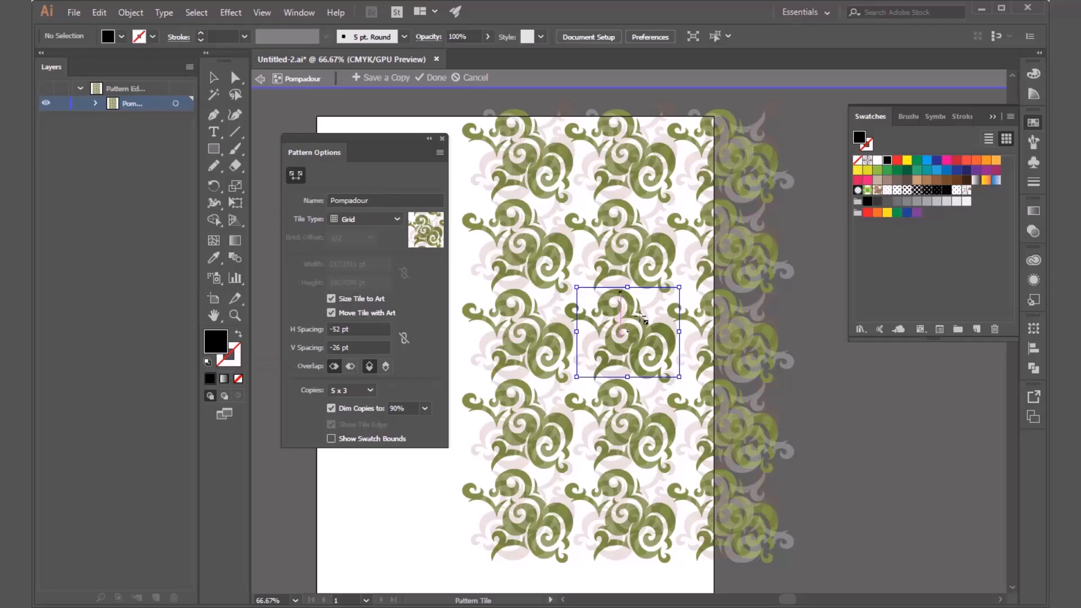
{"action": "key", "text": "Escape"}
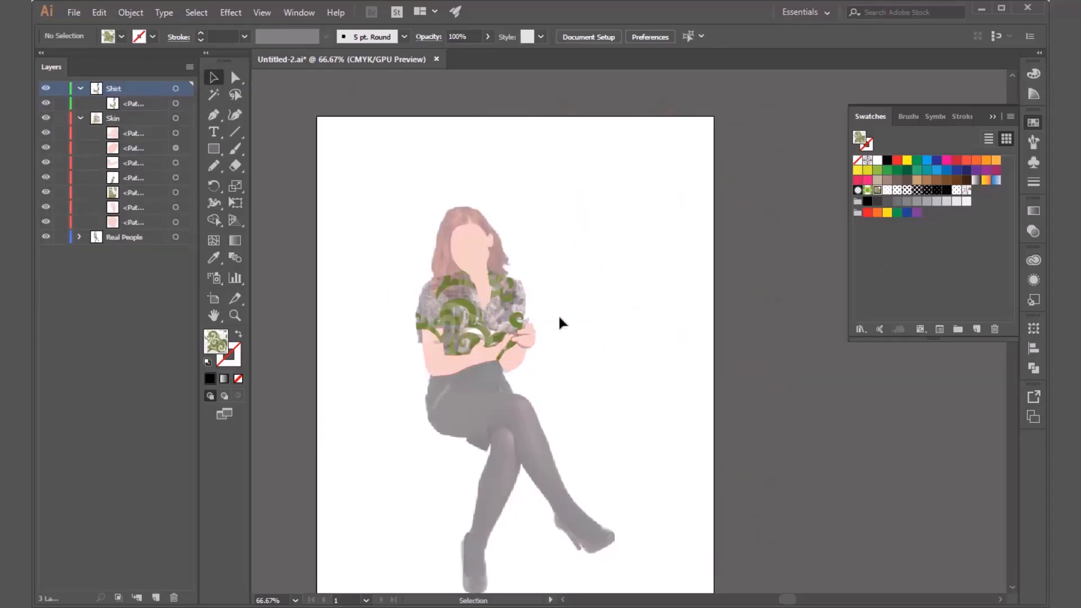
{"action": "double_click", "coordinate": [880, 191]}
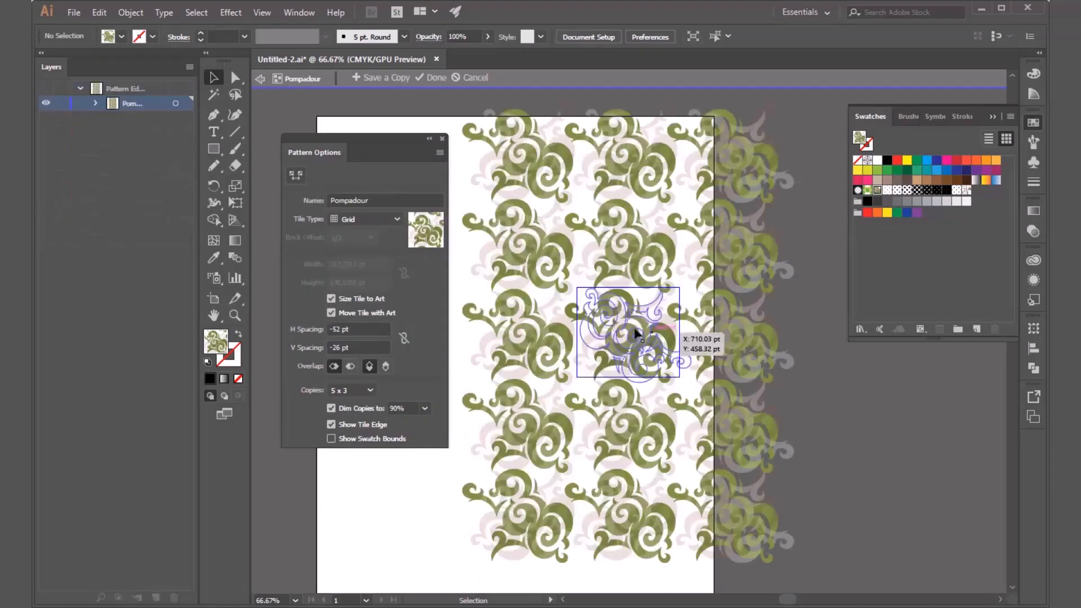
Recolor the olive green scroll shape in the central pattern tile to a dark gray-brown and deselect it.
{"action": "left_click", "coordinate": [624, 301]}
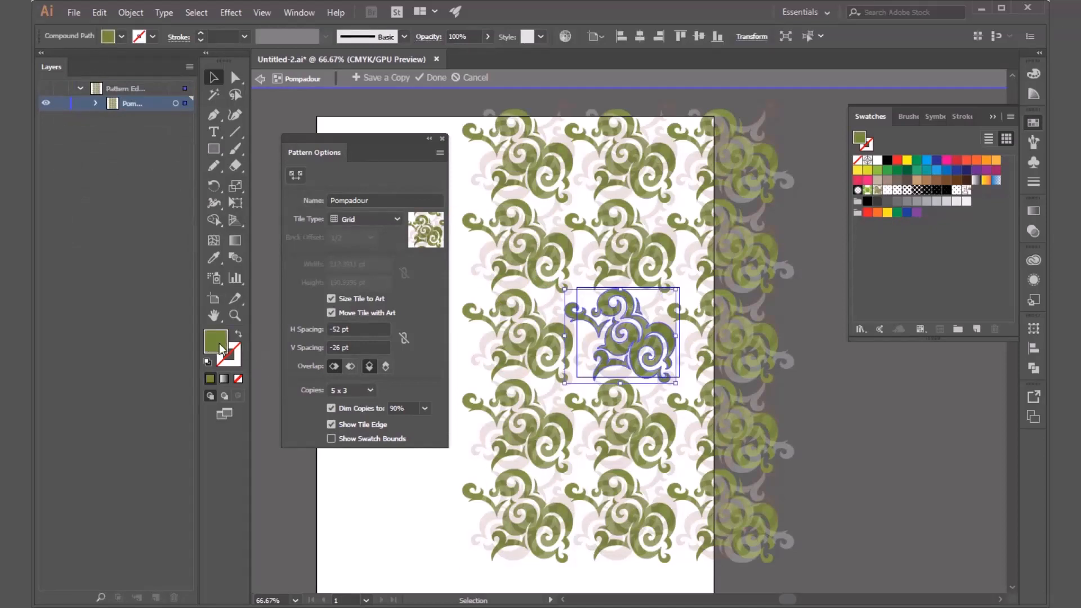
{"action": "double_click", "coordinate": [209, 380]}
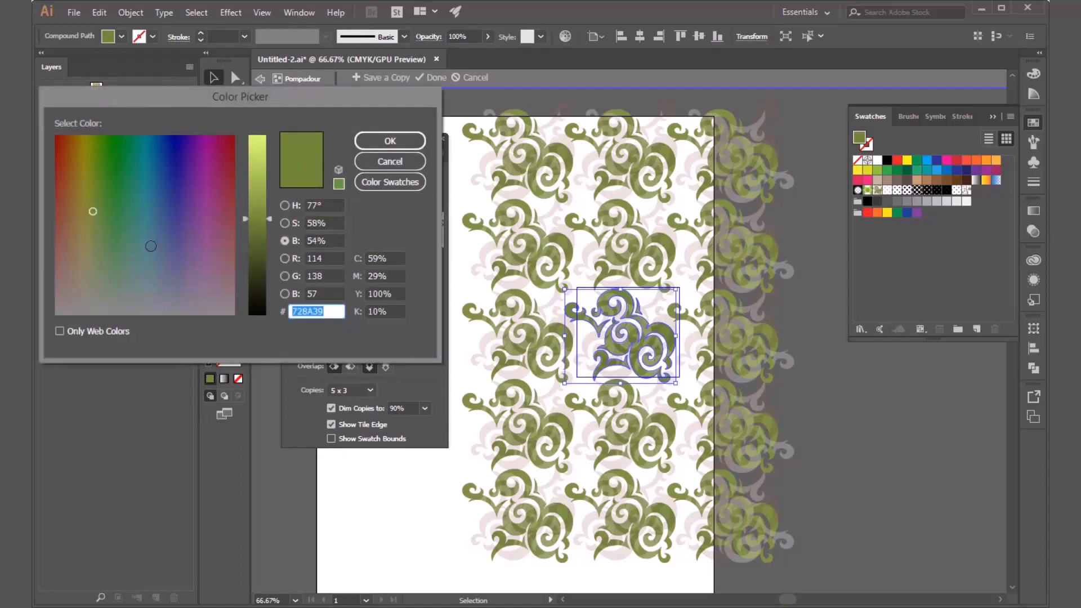
{"action": "left_click", "coordinate": [90, 292]}
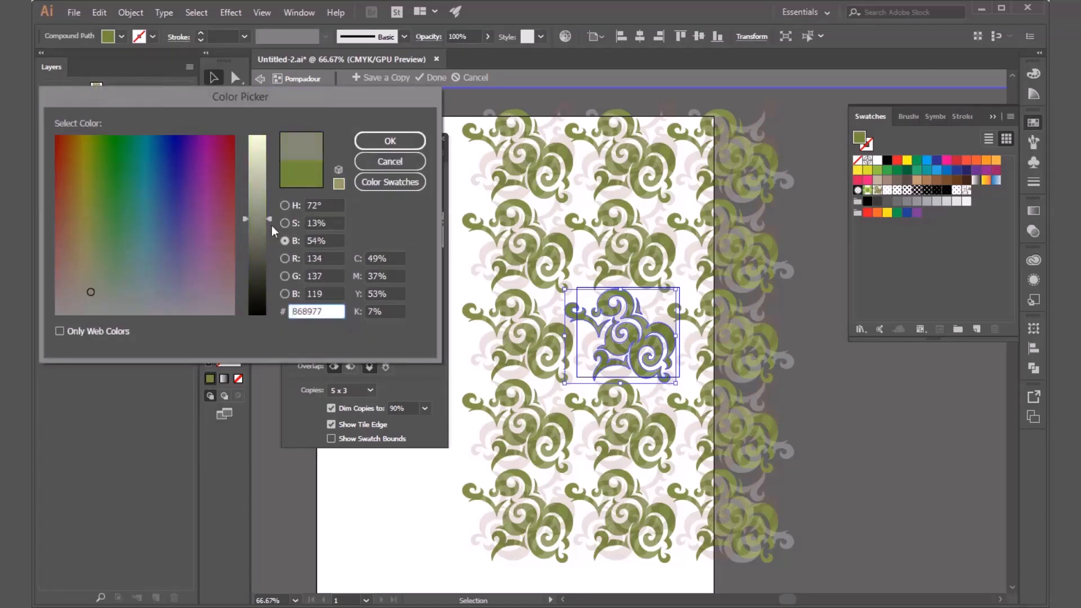
{"action": "left_click", "coordinate": [251, 234]}
{"action": "left_click_drag", "start_coordinate": [251, 234], "coordinate": [252, 262]}
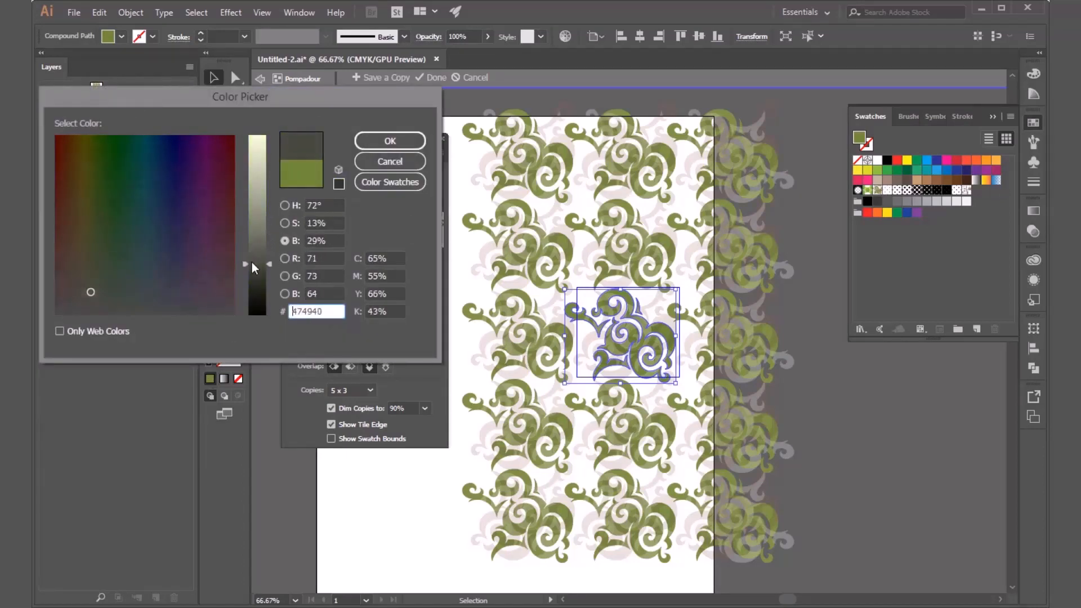
{"action": "left_click_drag", "start_coordinate": [91, 292], "coordinate": [67, 267]}
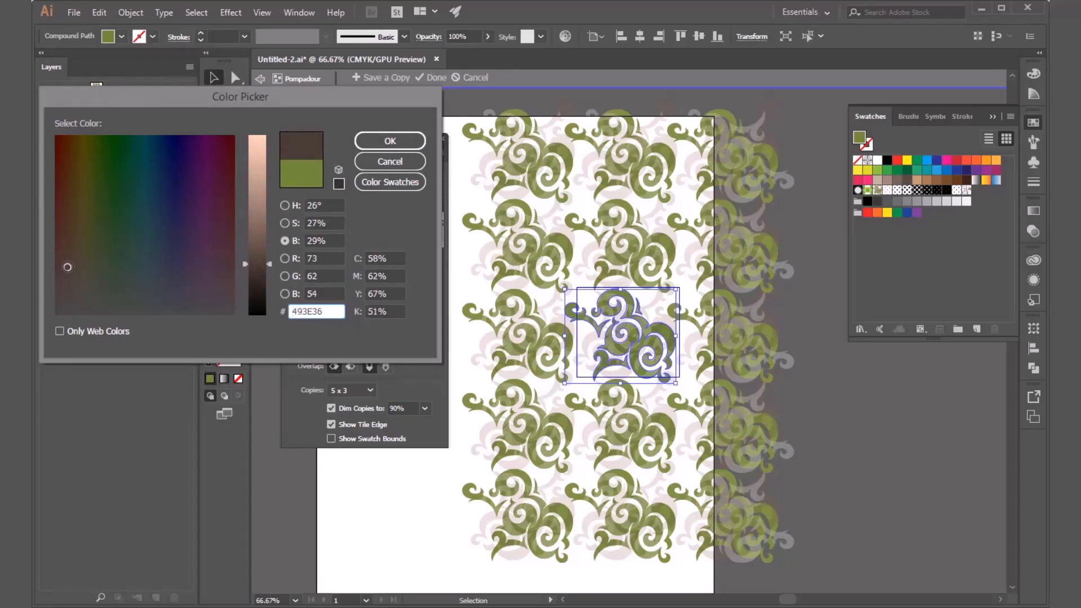
{"action": "mouse_move", "coordinate": [254, 260]}
{"action": "left_mouse_down"}
{"action": "mouse_move", "coordinate": [253, 239]}
{"action": "mouse_move", "coordinate": [248, 256]}
{"action": "left_mouse_up"}
{"action": "left_click_drag", "start_coordinate": [92, 265], "coordinate": [67, 297]}
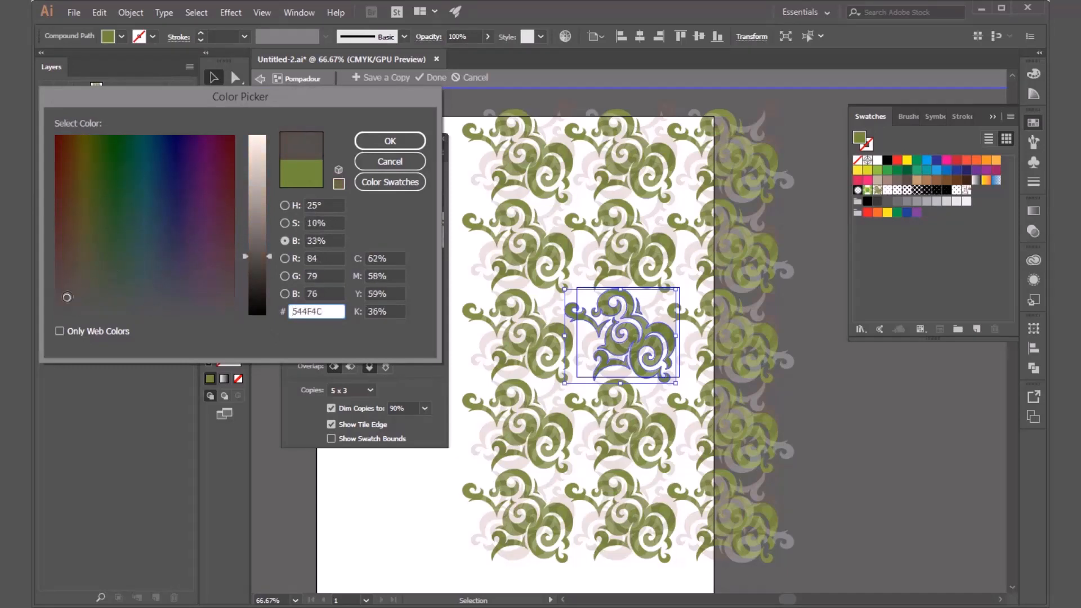
{"action": "left_click_drag", "start_coordinate": [264, 245], "coordinate": [248, 246]}
{"action": "left_click", "coordinate": [370, 146]}
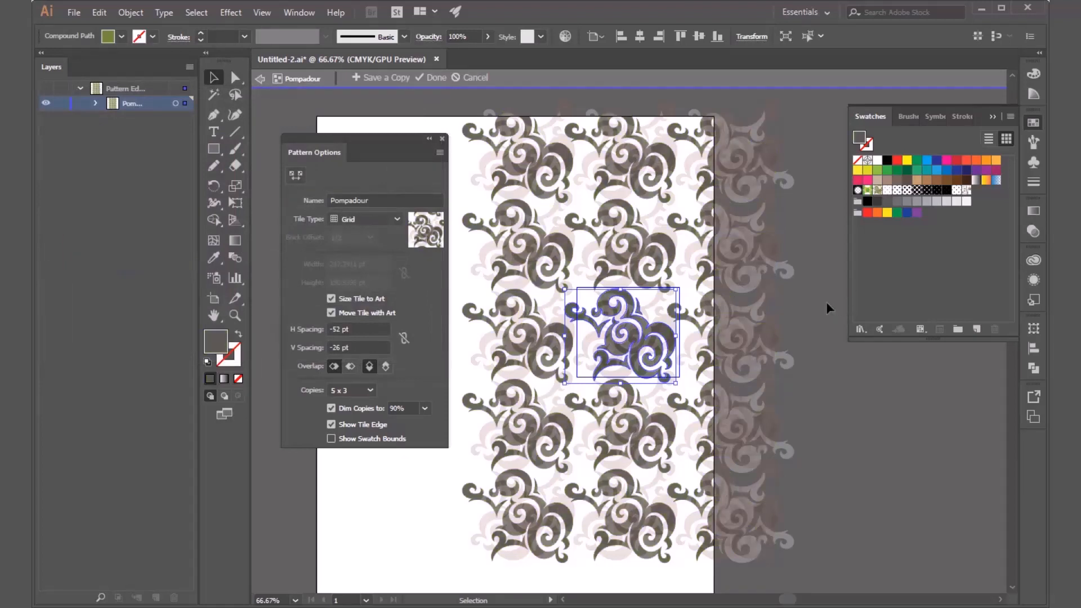
{"action": "left_click", "coordinate": [829, 302]}
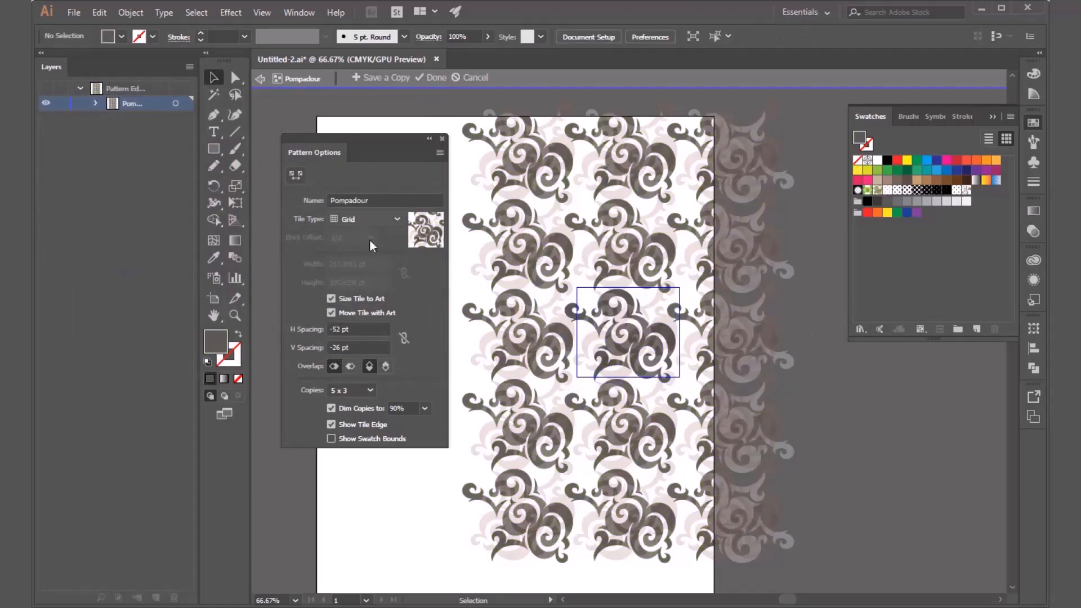
Set 5 x 7 copies, disable Size Tile to Art and Move Tile with Art, link the tile's width and height, and exit pattern editing.
{"action": "left_click", "coordinate": [362, 391]}
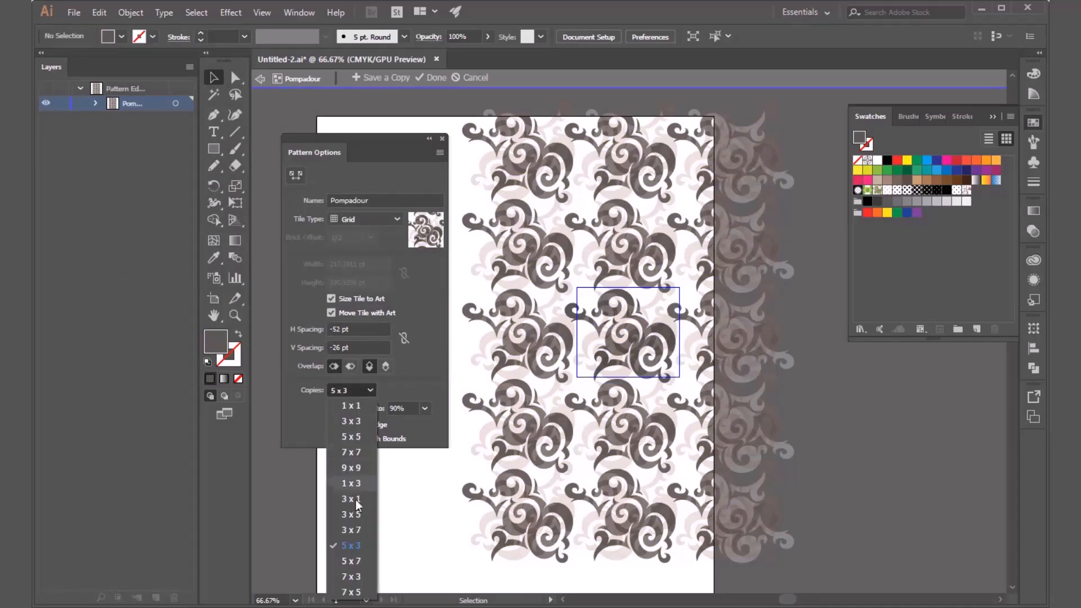
{"action": "left_click", "coordinate": [350, 561]}
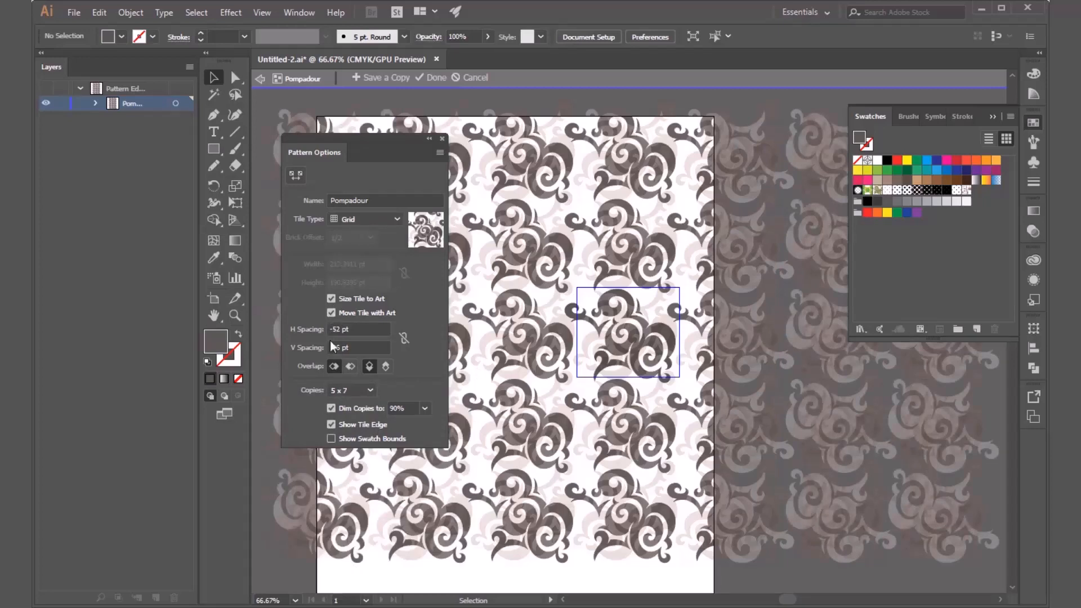
{"action": "left_click", "coordinate": [332, 312]}
{"action": "left_click", "coordinate": [332, 299]}
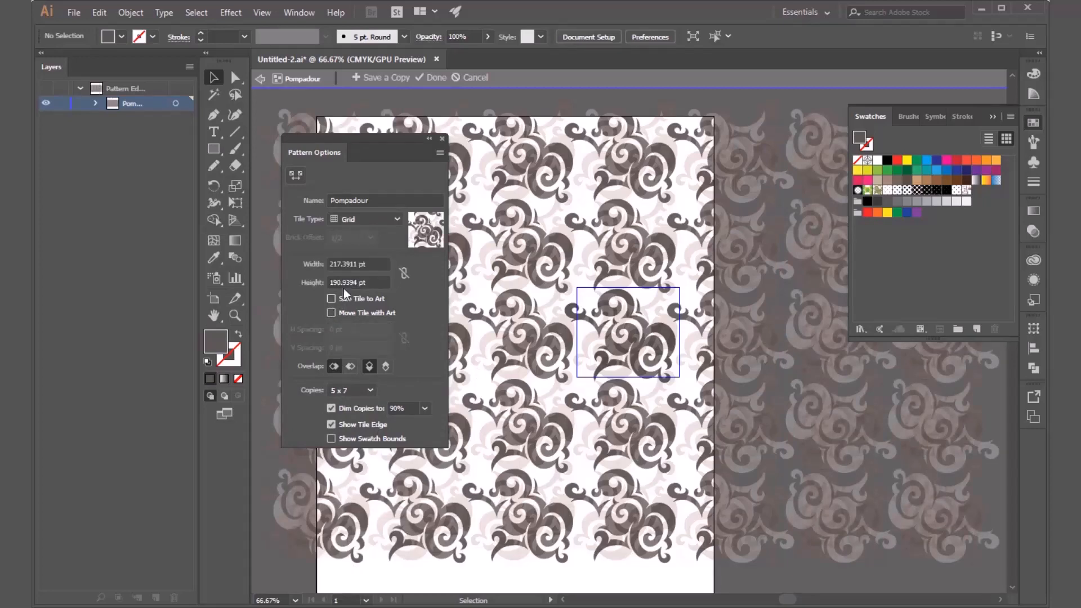
{"action": "left_click", "coordinate": [403, 272]}
{"action": "double_click", "coordinate": [751, 576]}
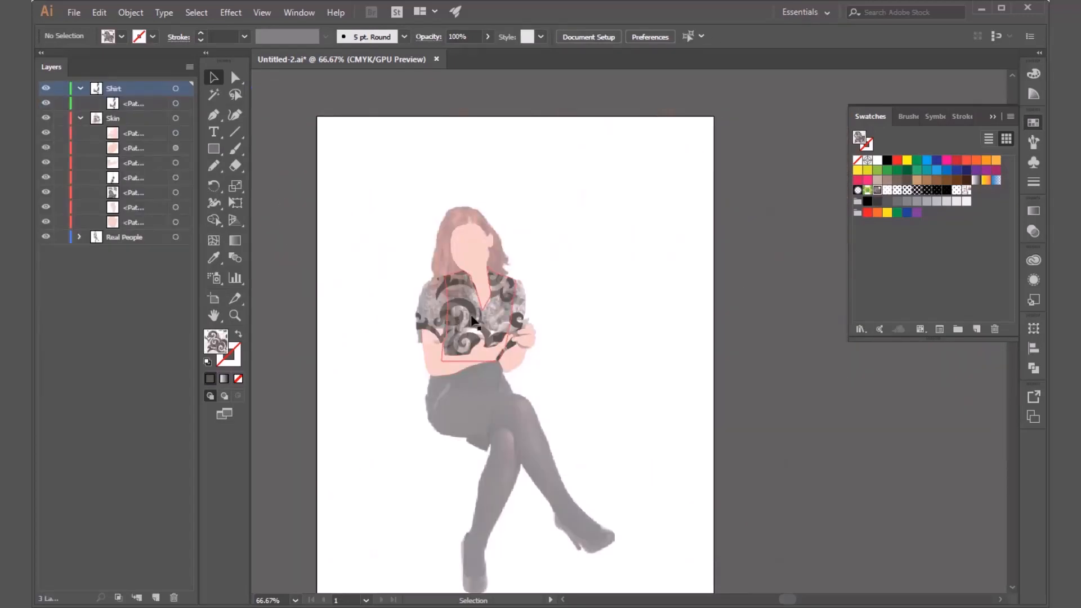
Reopen the Pompadour swatch for editing and enable Size Tile to Art, keeping the Grid tile type.
{"action": "double_click", "coordinate": [877, 191]}
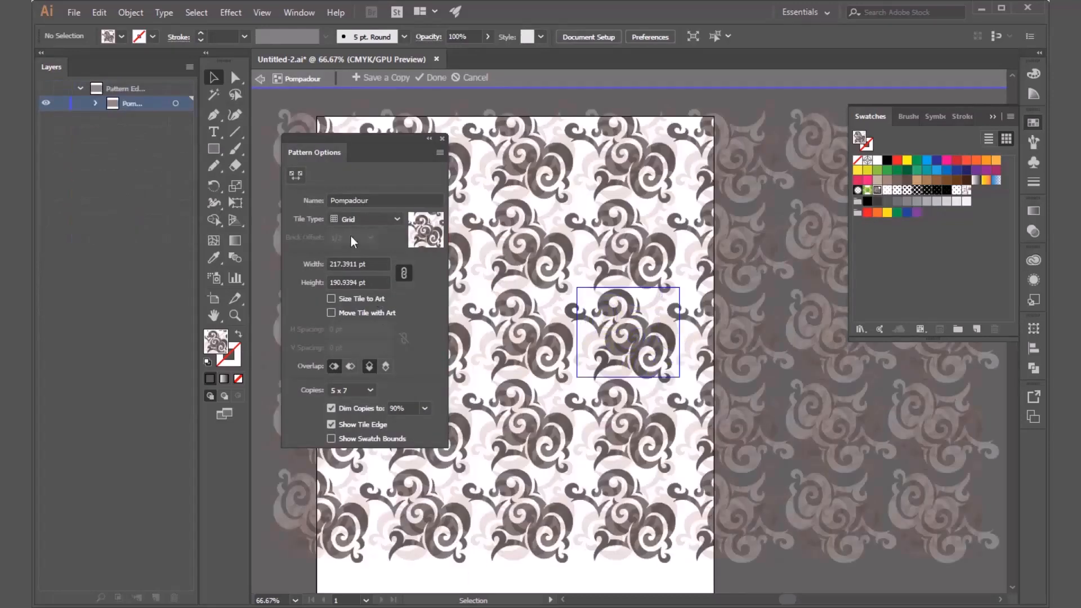
{"action": "left_click", "coordinate": [368, 217]}
{"action": "left_click", "coordinate": [369, 216]}
{"action": "left_click", "coordinate": [357, 297]}
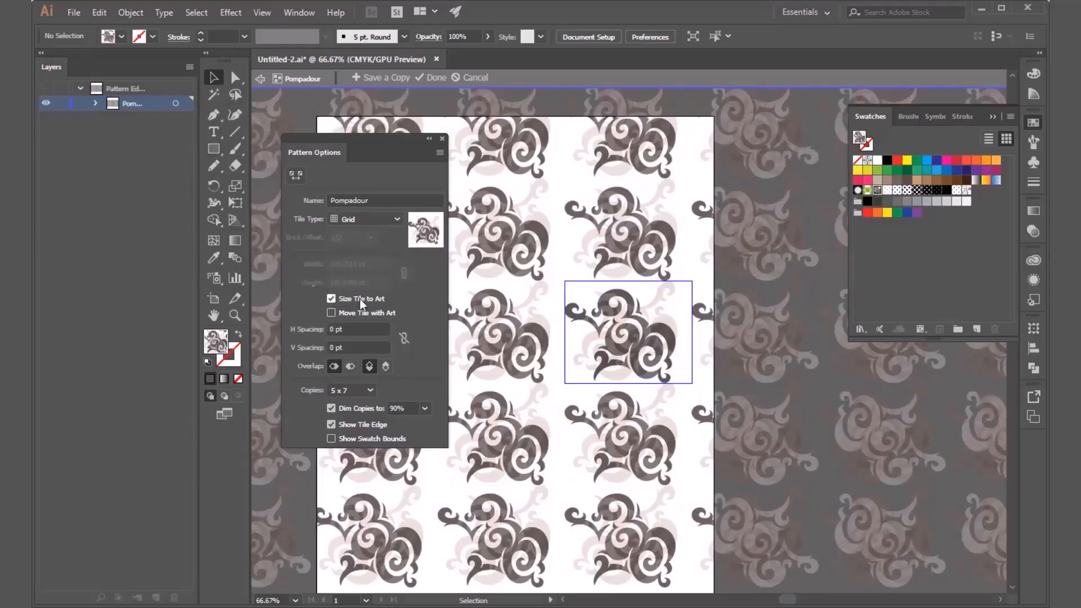
{"action": "left_click", "coordinate": [359, 299]}
{"action": "left_click", "coordinate": [356, 299]}
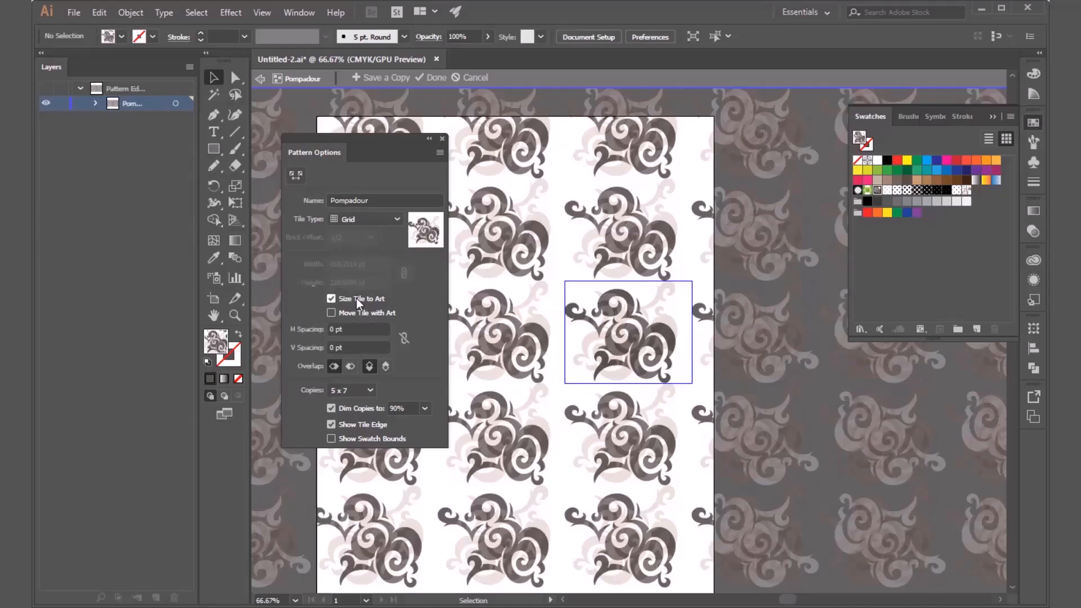
Reduce the pattern tile's horizontal spacing to -99 pt so neighboring scrolls overlap sideways.
{"action": "double_click", "coordinate": [337, 329]}
{"action": "double_click", "coordinate": [334, 329]}
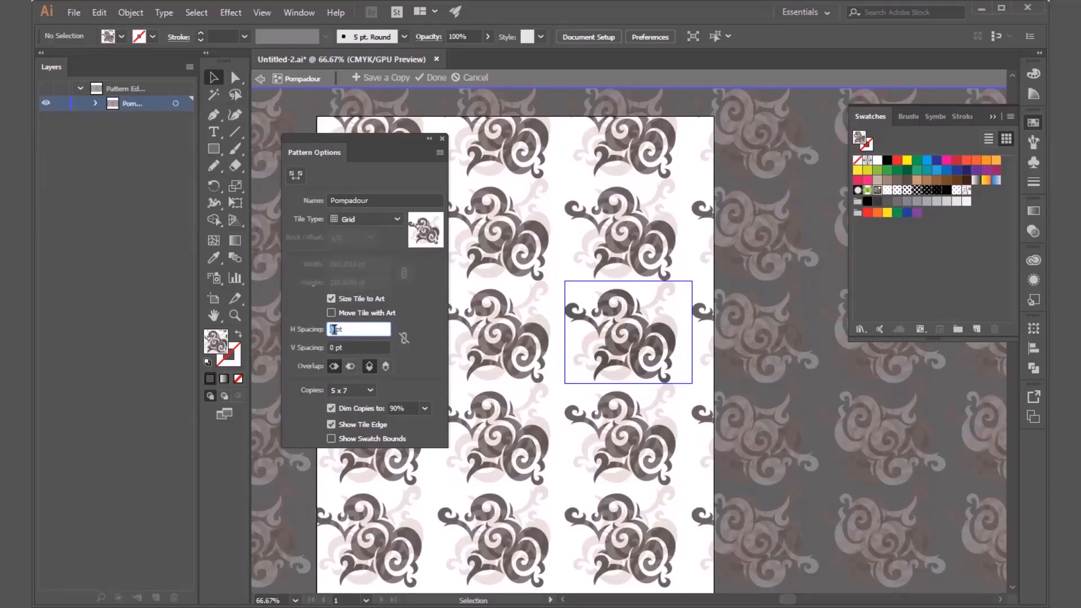
{"action": "key", "text": "Down"}
{"action": "key", "text": "Down"}
{"action": "key", "text": "Down"}
{"action": "key", "text": "Down"}
{"action": "key", "text": "Down"}
{"action": "key", "text": "Down"}
{"action": "key", "text": "Down"}
{"action": "key", "text": "Down"}
{"action": "key", "text": "Down"}
{"action": "key", "text": "Down"}
{"action": "key", "text": "Down"}
{"action": "key", "text": "Down"}
{"action": "key", "text": "Down"}
{"action": "key", "text": "Down"}
{"action": "key", "text": "Down"}
{"action": "key", "text": "Down"}
{"action": "key", "text": "Down"}
{"action": "key", "text": "Down"}
{"action": "key", "text": "Down"}
{"action": "key", "text": "Down"}
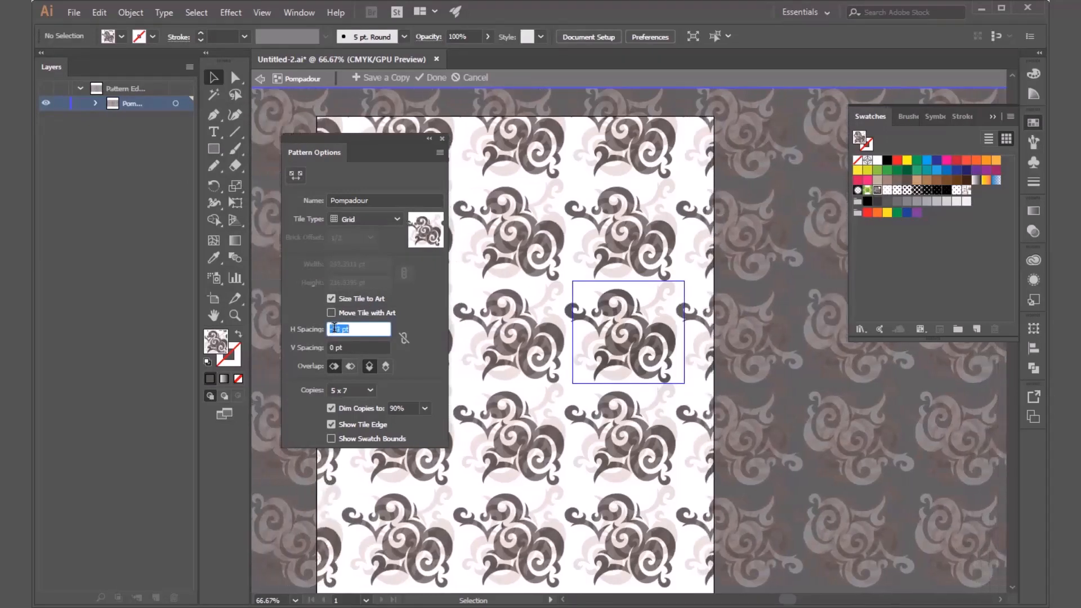
{"action": "key", "text": "Down"}
{"action": "key", "text": "Down"}
{"action": "key", "text": "Down"}
{"action": "key", "text": "Down"}
{"action": "key", "text": "Down"}
{"action": "key", "text": "Down"}
{"action": "key", "text": "Down"}
{"action": "key", "text": "Down"}
{"action": "key", "text": "Down"}
{"action": "key", "text": "Down"}
{"action": "key", "text": "Down"}
{"action": "key", "text": "Down"}
{"action": "key", "text": "Down"}
{"action": "key", "text": "Down"}
{"action": "key", "text": "Down"}
{"action": "key", "text": "Down"}
{"action": "key", "text": "Down"}
{"action": "key", "text": "Down"}
{"action": "key", "text": "Down"}
{"action": "key", "text": "Down"}
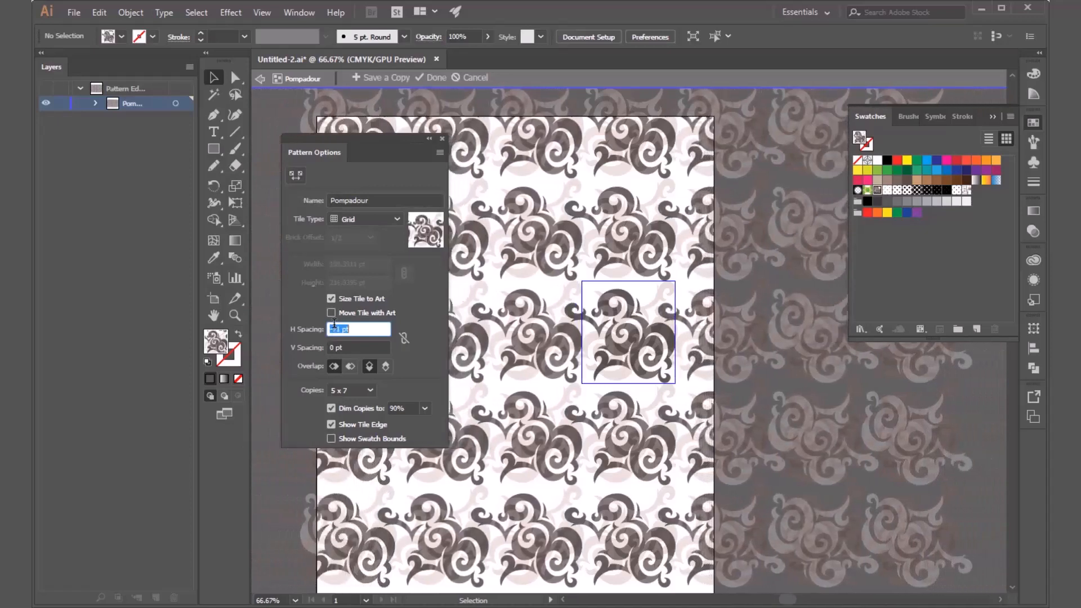
{"action": "key", "text": "Down"}
{"action": "key", "text": "Down"}
{"action": "key", "text": "Down"}
{"action": "key", "text": "Down"}
{"action": "key", "text": "Down"}
{"action": "key", "text": "Down"}
{"action": "key", "text": "Down"}
{"action": "key", "text": "Down"}
{"action": "key", "text": "Down"}
{"action": "key", "text": "Down"}
{"action": "key", "text": "Down"}
{"action": "key", "text": "Down"}
{"action": "key", "text": "Down"}
{"action": "key", "text": "Down"}
{"action": "key", "text": "Down"}
{"action": "key", "text": "Down"}
{"action": "key", "text": "Down"}
{"action": "key", "text": "Down"}
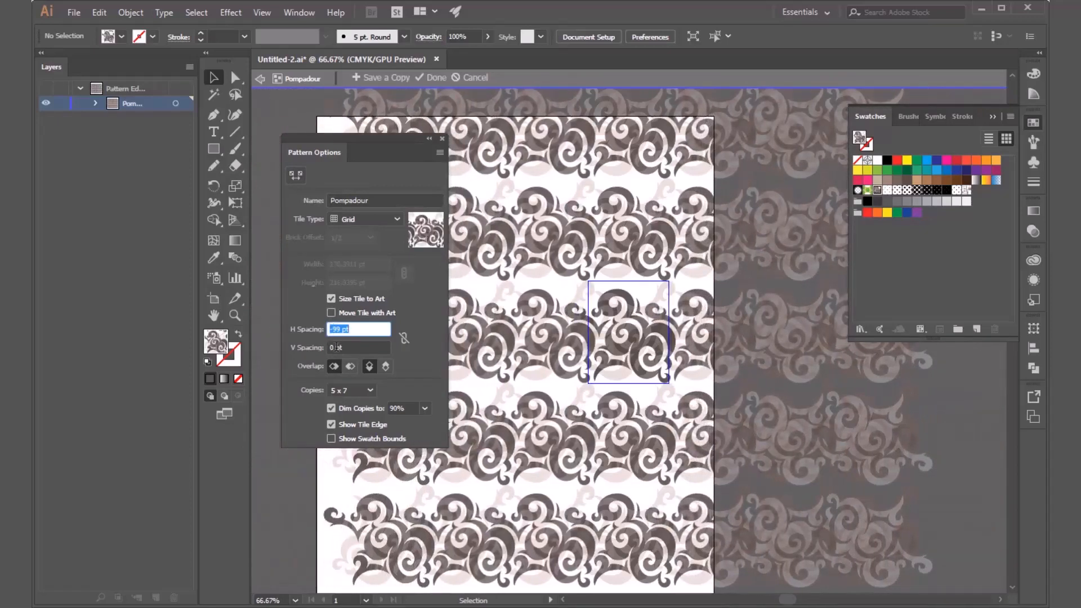
Reduce the pattern tile's vertical spacing to -49 pt, with the horizontal spacing at -106 pt.
{"action": "left_click", "coordinate": [335, 347]}
{"action": "key", "text": "Down"}
{"action": "key", "text": "Down"}
{"action": "key", "text": "Down"}
{"action": "key", "text": "Down"}
{"action": "key", "text": "Down"}
{"action": "key", "text": "Down"}
{"action": "key", "text": "Down"}
{"action": "key", "text": "Down"}
{"action": "key", "text": "Down"}
{"action": "key", "text": "Down"}
{"action": "key", "text": "Down"}
{"action": "key", "text": "Down"}
{"action": "key", "text": "Down"}
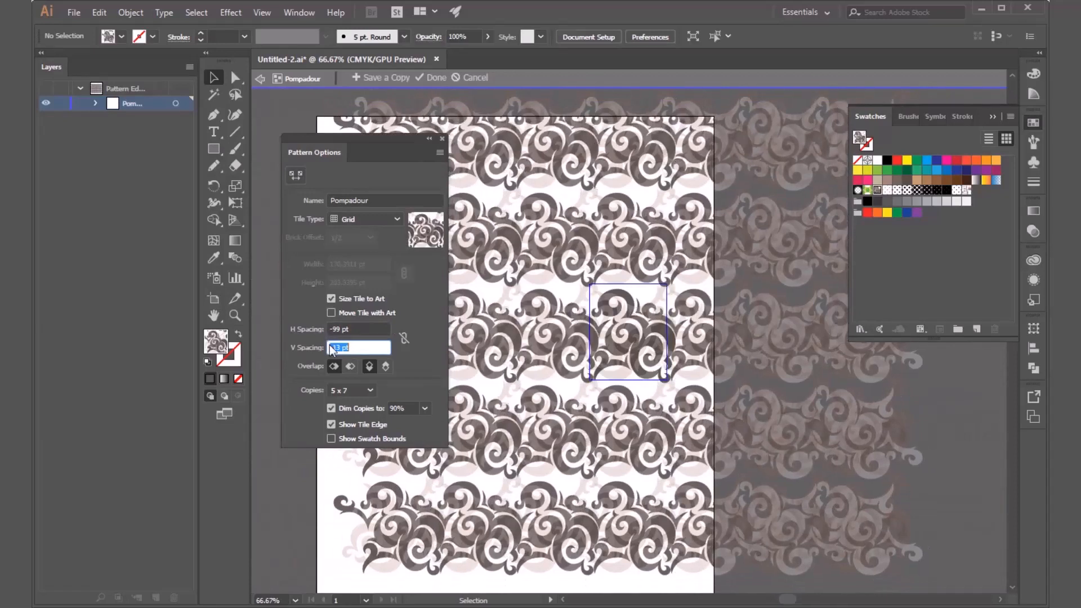
{"action": "key", "text": "Down"}
{"action": "key", "text": "Down"}
{"action": "key", "text": "Down"}
{"action": "key", "text": "Down"}
{"action": "key", "text": "Down"}
{"action": "key", "text": "Down"}
{"action": "key", "text": "Down"}
{"action": "key", "text": "Down"}
{"action": "key", "text": "Down"}
{"action": "key", "text": "Down"}
{"action": "key", "text": "Down"}
{"action": "key", "text": "Down"}
{"action": "key", "text": "Down"}
{"action": "key", "text": "Down"}
{"action": "key", "text": "Down"}
{"action": "key", "text": "Down"}
{"action": "key", "text": "Down"}
{"action": "key", "text": "Down"}
{"action": "key", "text": "Down"}
{"action": "key", "text": "Down"}
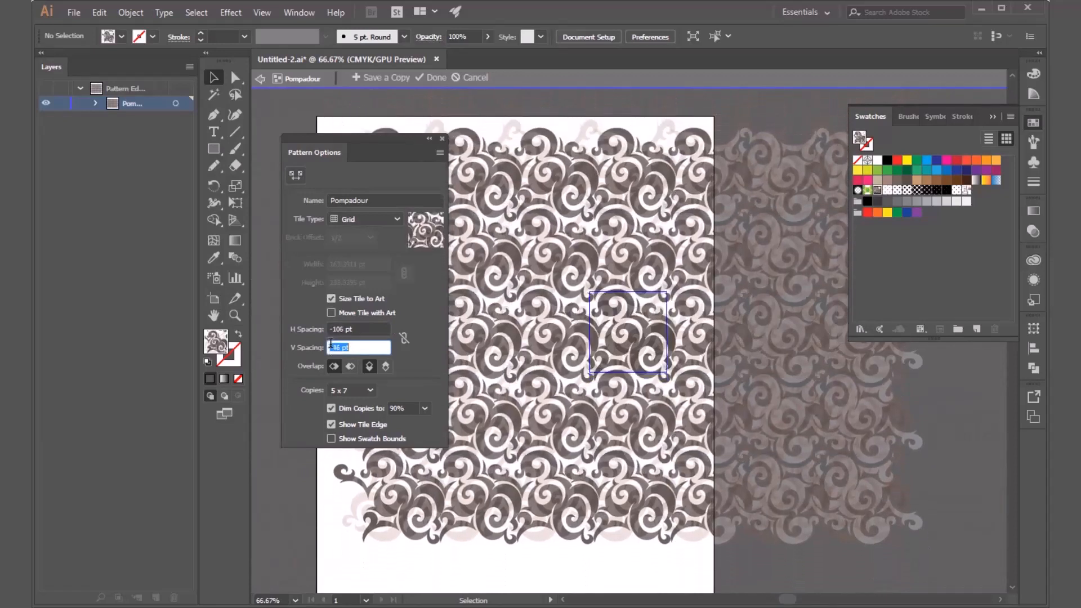
{"action": "key", "text": "Down"}
{"action": "key", "text": "Down"}
{"action": "key", "text": "Down"}
{"action": "key", "text": "Down"}
{"action": "key", "text": "Down"}
{"action": "key", "text": "Down"}
{"action": "key", "text": "Down"}
{"action": "key", "text": "Down"}
{"action": "key", "text": "Down"}
{"action": "key", "text": "Down"}
{"action": "key", "text": "Down"}
{"action": "key", "text": "Down"}
{"action": "key", "text": "Down"}
Link the horizontal and vertical spacing and reduce the horizontal spacing to -130 pt.
{"action": "left_click", "coordinate": [404, 338]}
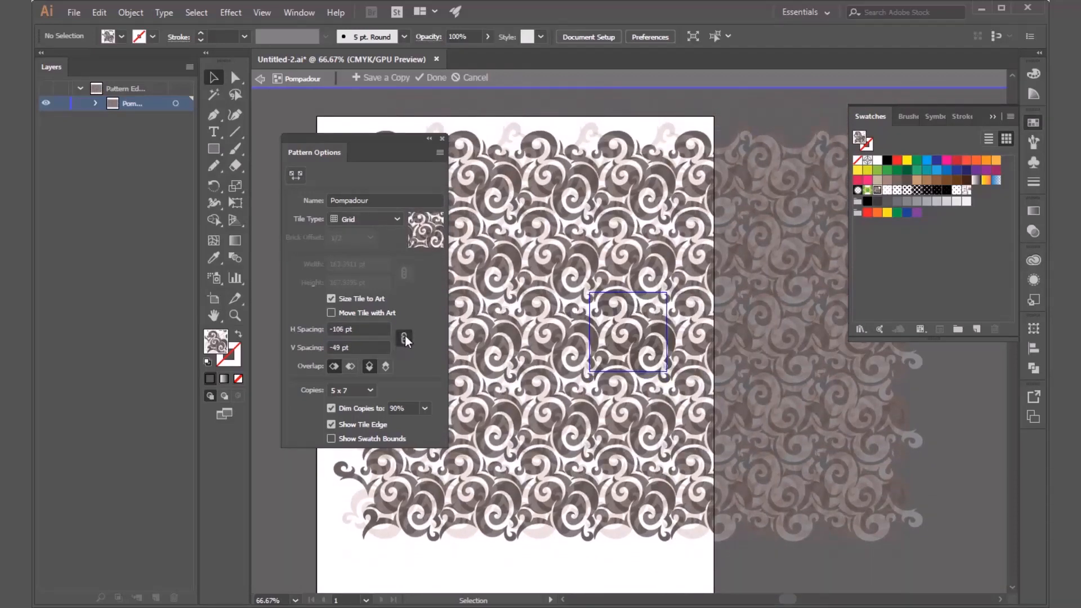
{"action": "left_click", "coordinate": [341, 325]}
{"action": "key", "text": "Down"}
{"action": "key", "text": "Down"}
{"action": "key", "text": "Down"}
{"action": "key", "text": "Down"}
{"action": "key", "text": "Down"}
{"action": "key", "text": "Down"}
{"action": "key", "text": "Down"}
{"action": "key", "text": "Down"}
{"action": "key", "text": "Down"}
{"action": "key", "text": "Down"}
{"action": "key", "text": "Down"}
{"action": "key", "text": "Down"}
{"action": "key", "text": "Down"}
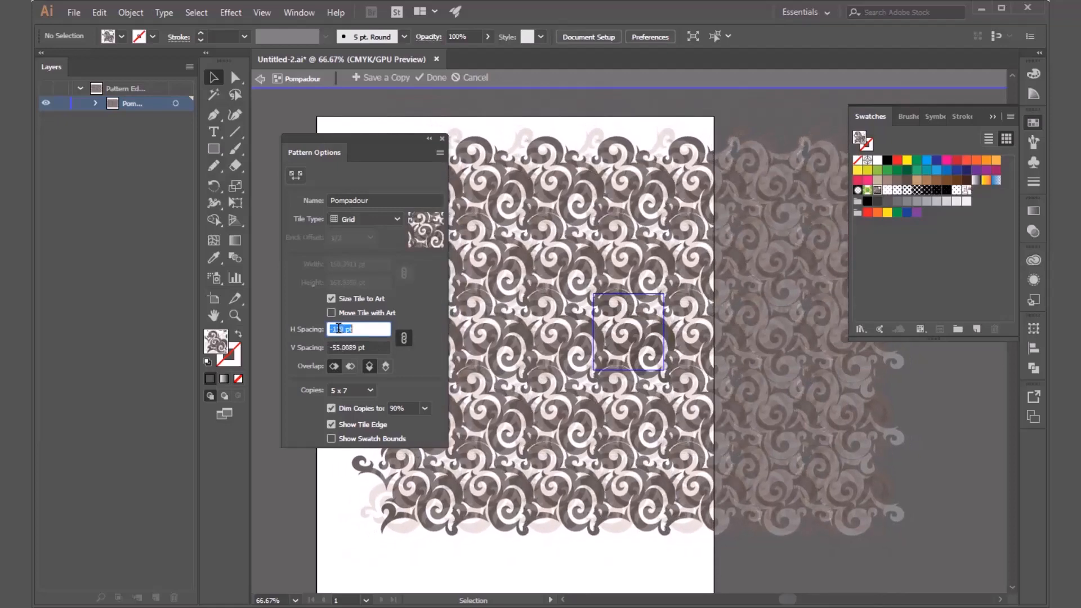
{"action": "key", "text": "Down"}
{"action": "key", "text": "Down"}
{"action": "key", "text": "Down"}
{"action": "key", "text": "Down"}
{"action": "key", "text": "Down"}
{"action": "key", "text": "Down"}
{"action": "key", "text": "Down"}
{"action": "key", "text": "Down"}
{"action": "key", "text": "Down"}
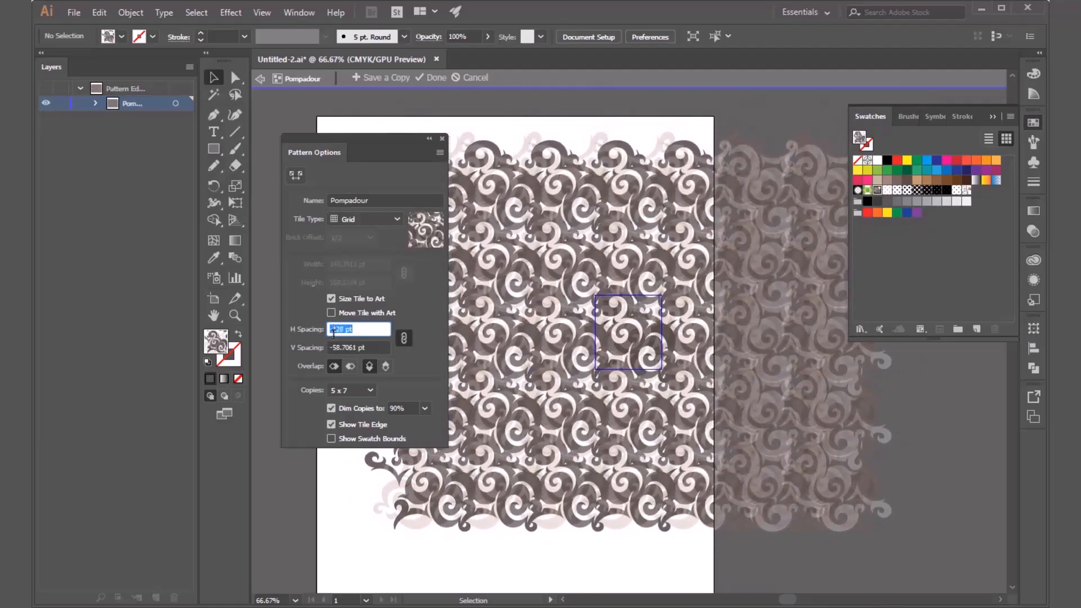
{"action": "key", "text": "Down"}
{"action": "key", "text": "Down"}
Set the pattern preview to 1 x 1 copies and exit pattern editing to the figure artwork.
{"action": "left_click", "coordinate": [360, 389]}
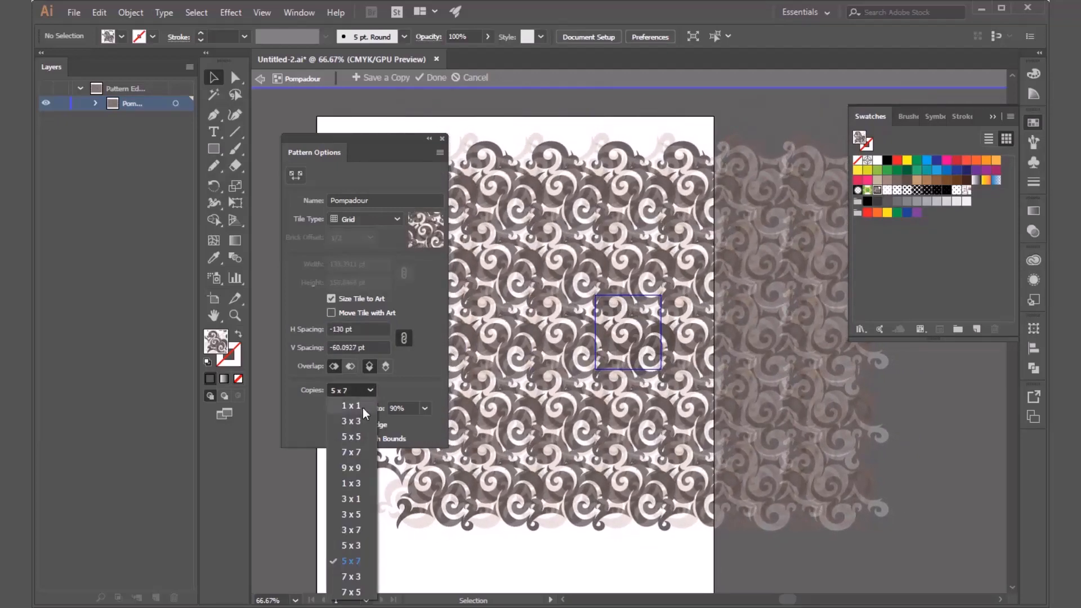
{"action": "left_click", "coordinate": [360, 405]}
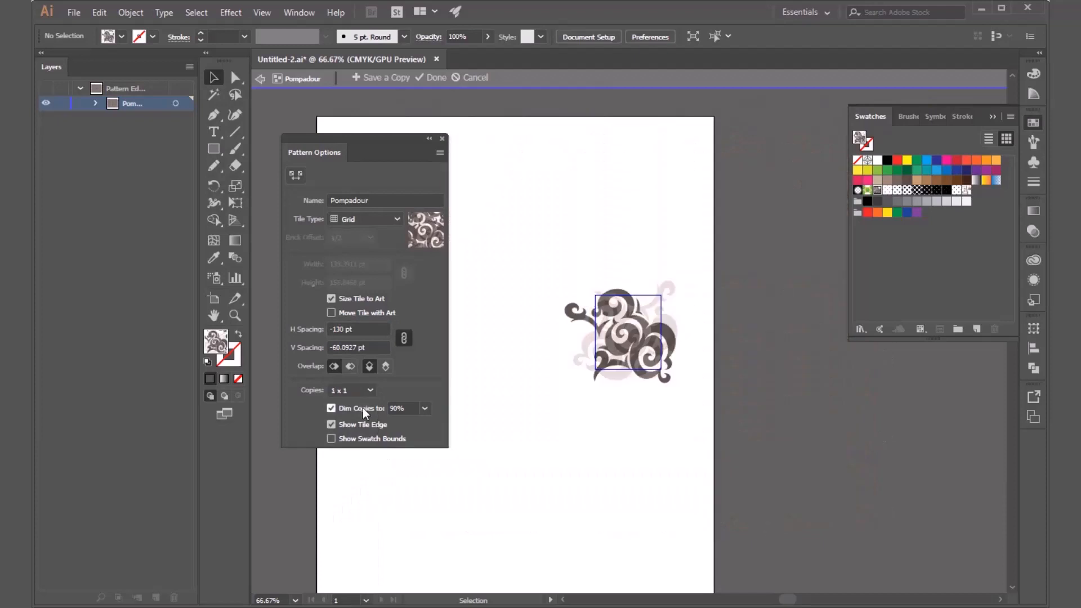
{"action": "double_click", "coordinate": [777, 339]}
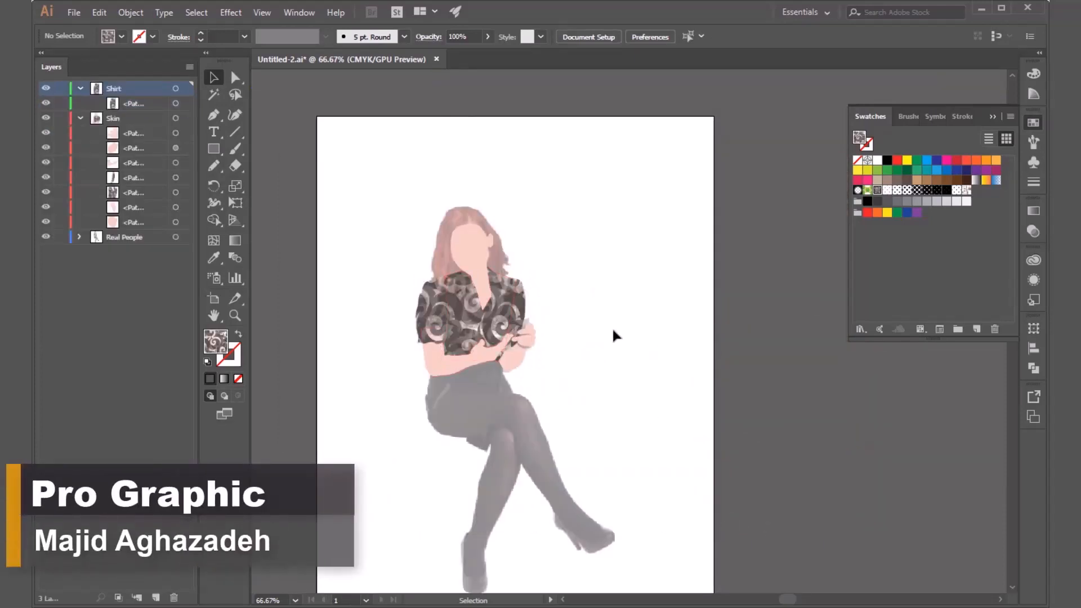